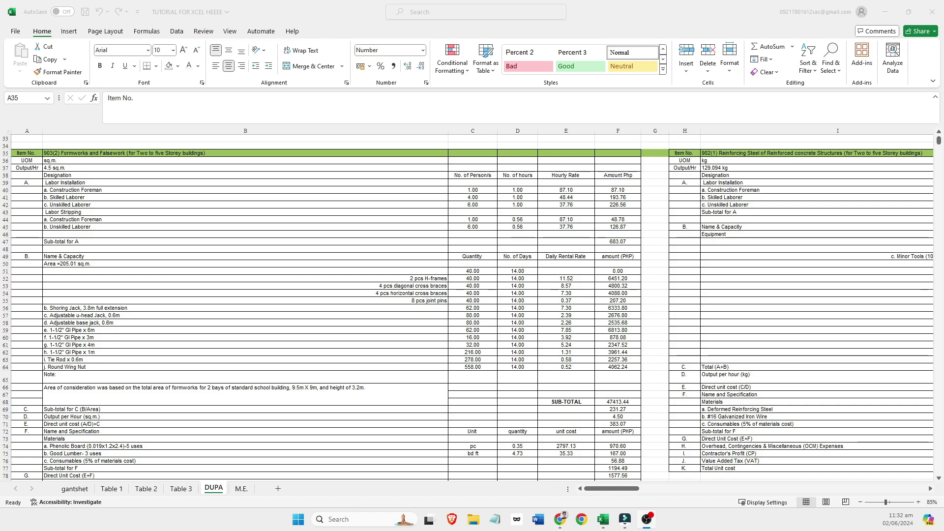
# Compare the 903(2) formworks item on the DUPA sheet with DPWH-DUPA-S2017.pdf in Chrome, and return to Excel.
pyautogui.click(34, 171)
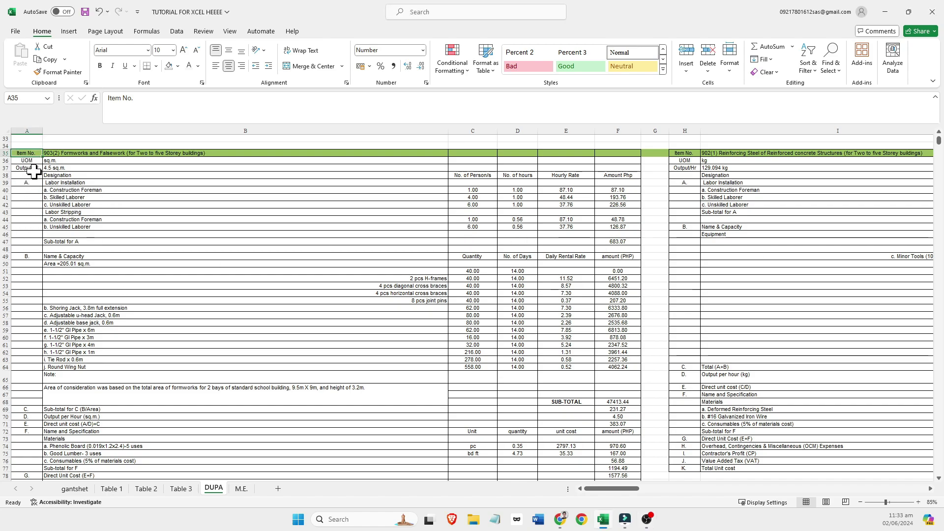
pyautogui.click(28, 183)
pyautogui.scroll(-2, 30, 182)
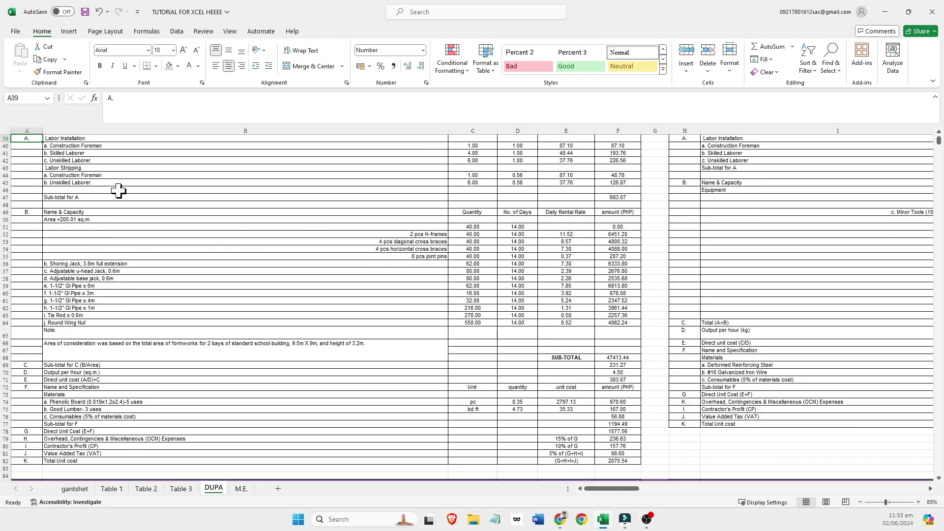
pyautogui.click(560, 522)
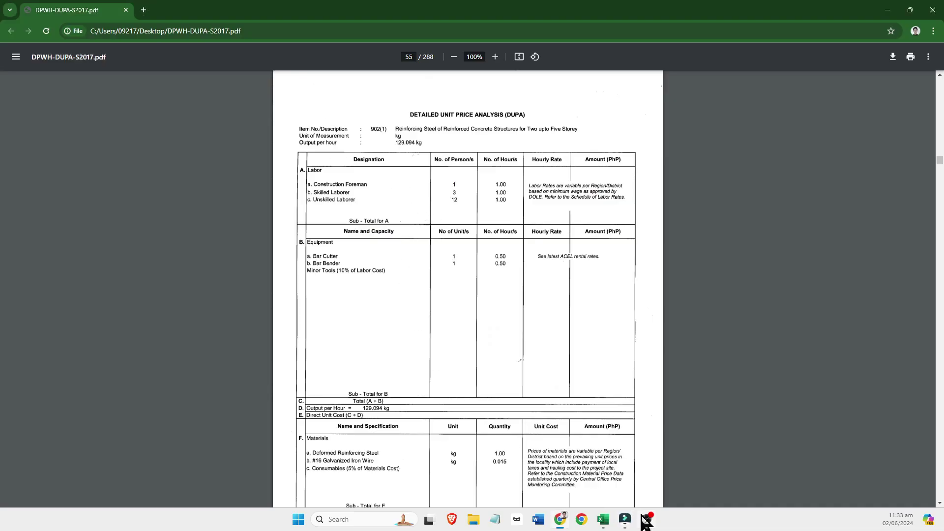
pyautogui.click(603, 520)
pyautogui.scroll(2, 253, 286)
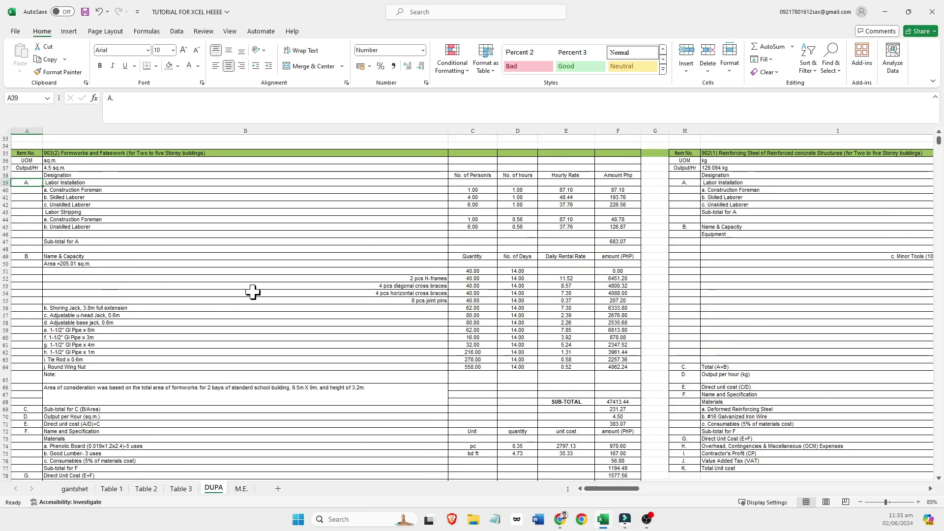
# Check the construction foreman's number of persons for formworks and view the structural works rows in Table 1.
pyautogui.click(488, 191)
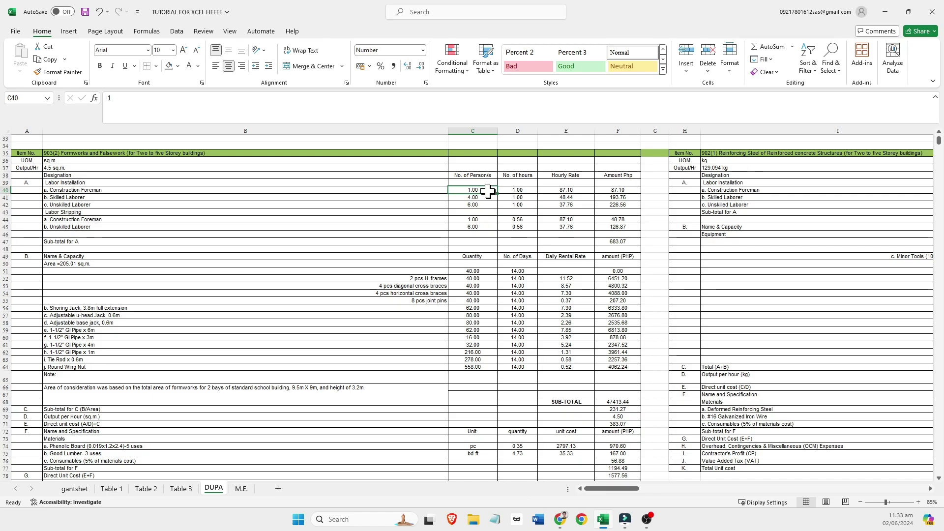
pyautogui.click(112, 489)
pyautogui.scroll(13, 680, 297)
pyautogui.scroll(-11, 676, 302)
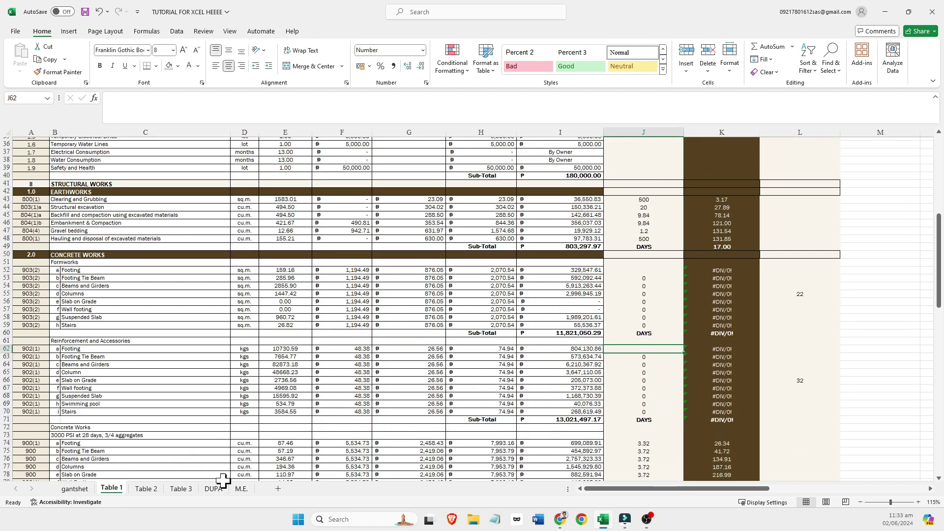
# Return to the DUPA sheet and check the unskilled laborer count under the formworks labor installation.
pyautogui.click(219, 488)
pyautogui.scroll(4, 505, 326)
pyautogui.scroll(-3, 504, 327)
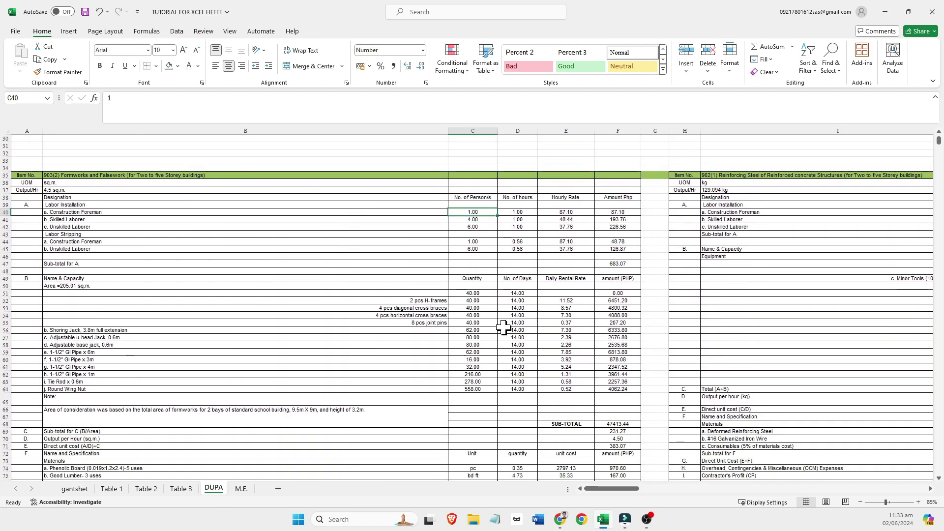
pyautogui.click(473, 228)
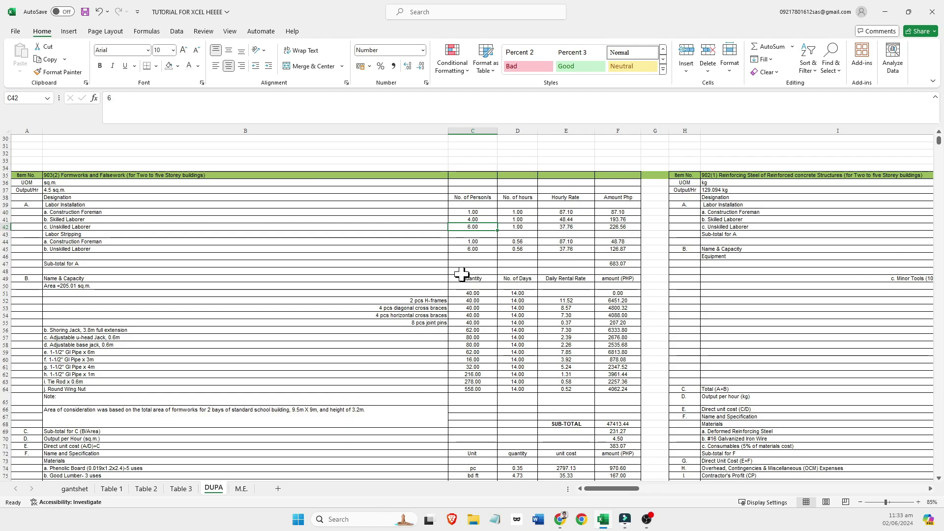
pyautogui.scroll(-1, 461, 274)
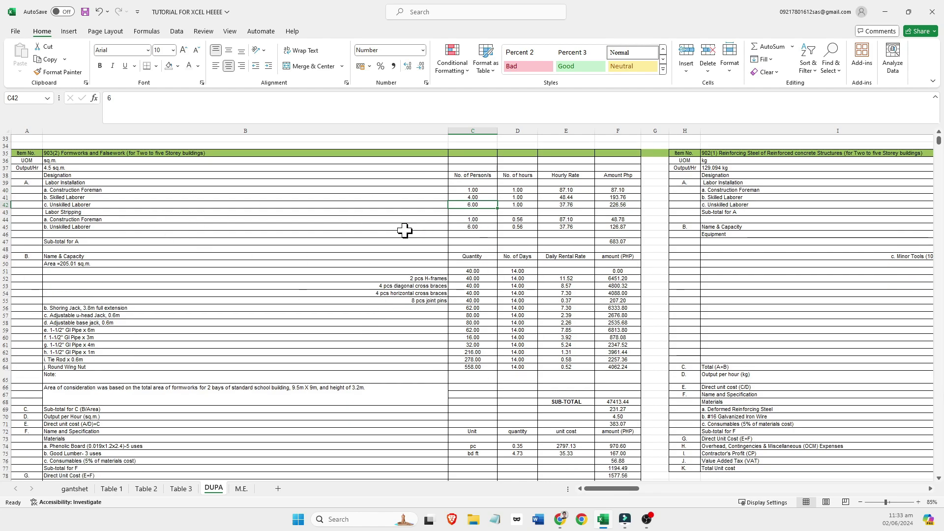
# Review the earthworks and concrete works rows in Table 1 and go back to the DUPA sheet.
pyautogui.click(118, 489)
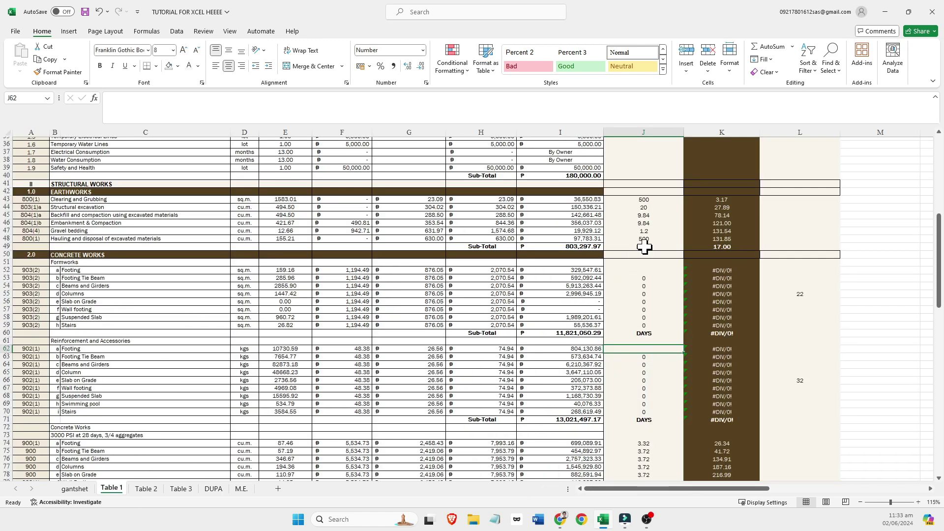
pyautogui.scroll(3, 656, 249)
pyautogui.scroll(-1, 655, 249)
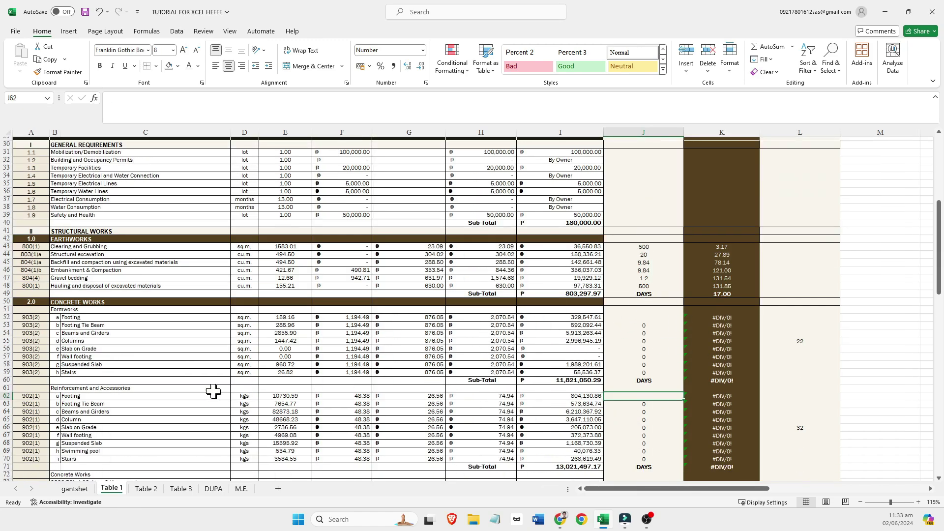
pyautogui.click(212, 488)
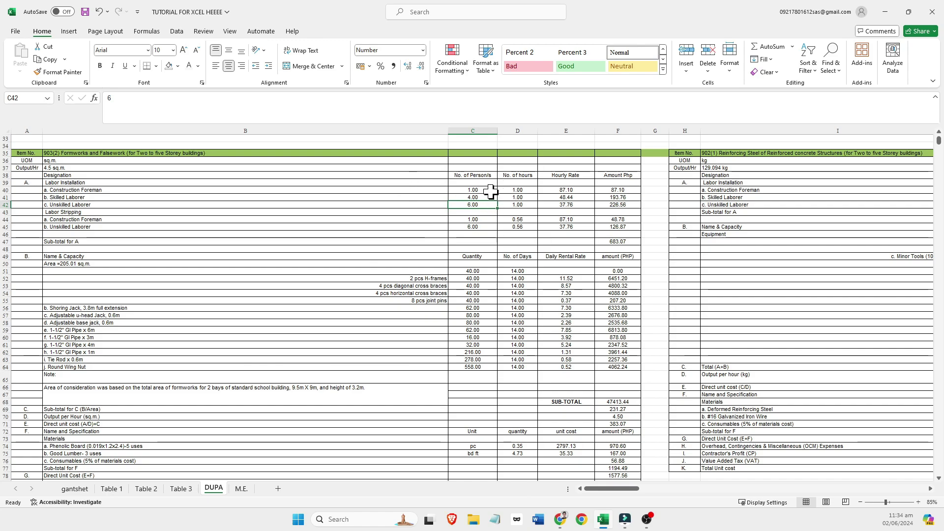
# Inspect the formworks output per hour, the shoring jack row and the area given in the equipment section.
pyautogui.click(66, 168)
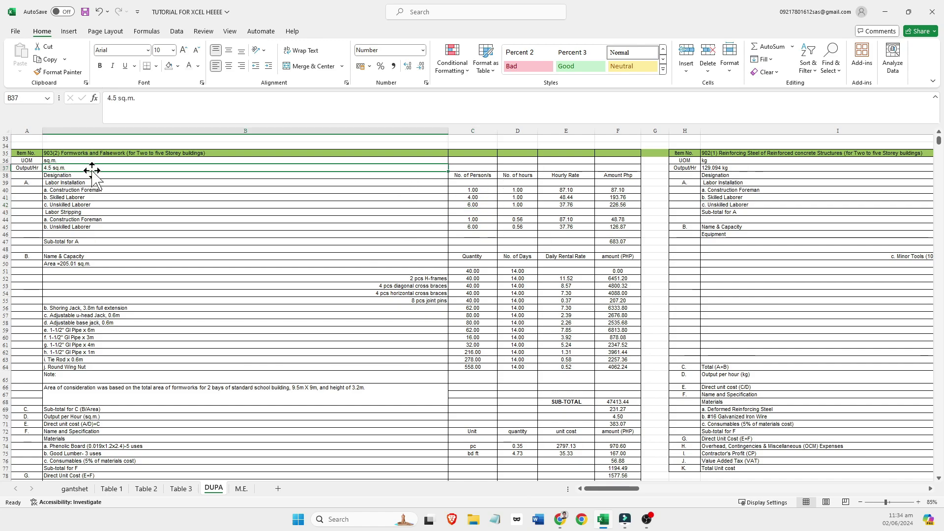
pyautogui.click(366, 284)
pyautogui.click(72, 308)
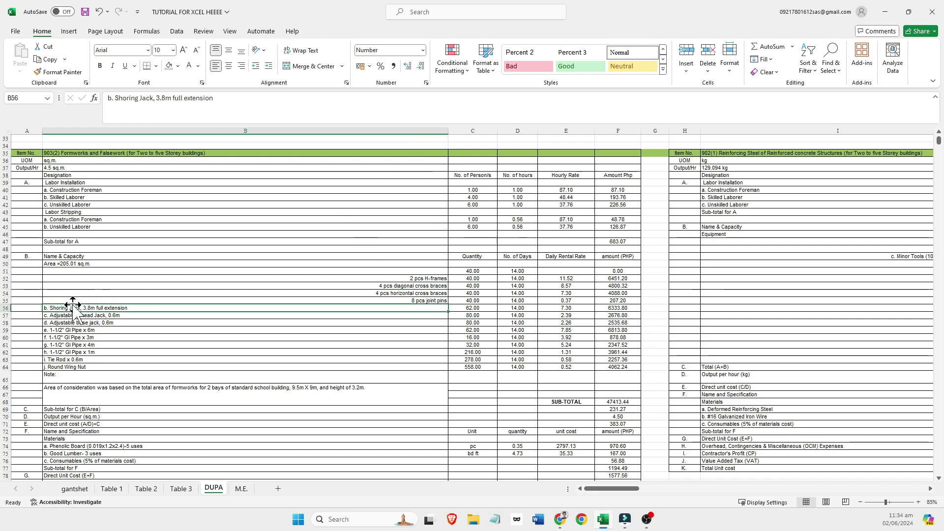
pyautogui.click(67, 265)
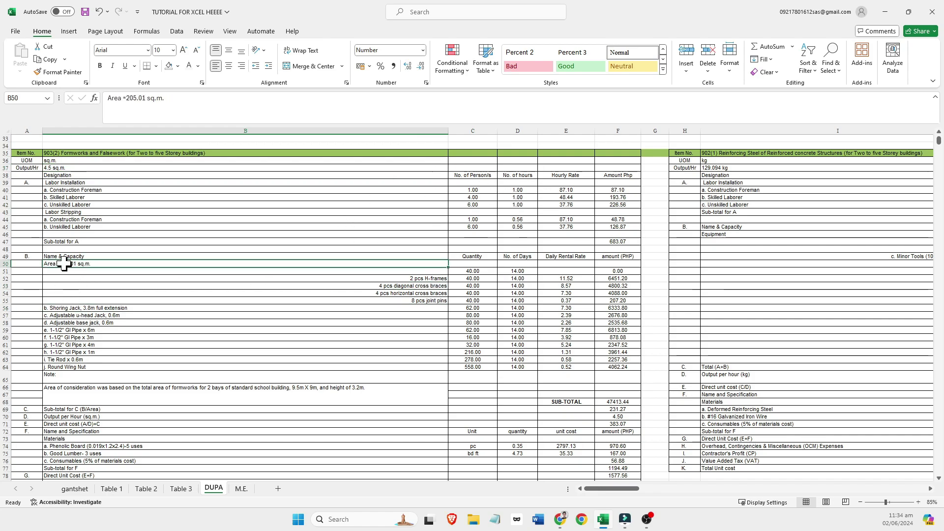
# Highlight the formworks equipment rental block from the area row to its sub-total and check the sub-total cell F68.
pyautogui.moveTo(65, 264); pyautogui.dragTo(628, 388)
pyautogui.click(622, 403)
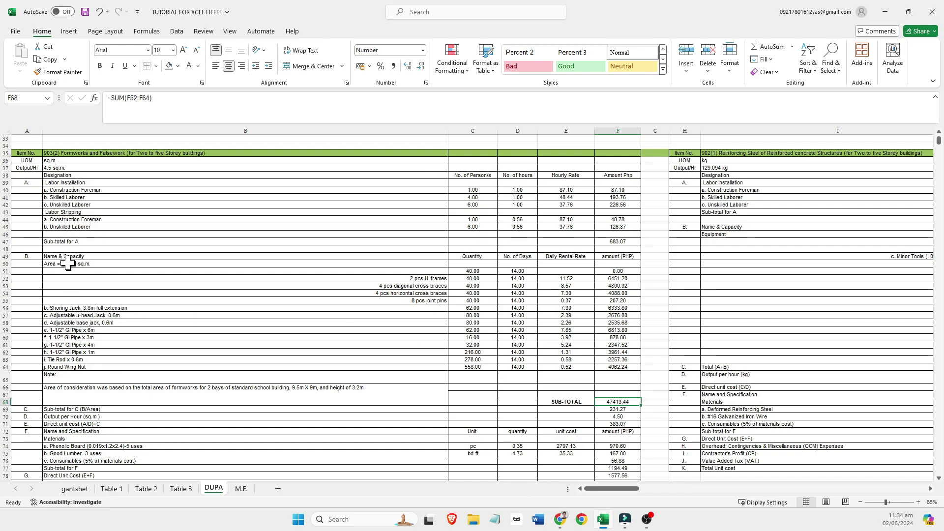
pyautogui.moveTo(50, 265); pyautogui.dragTo(628, 385)
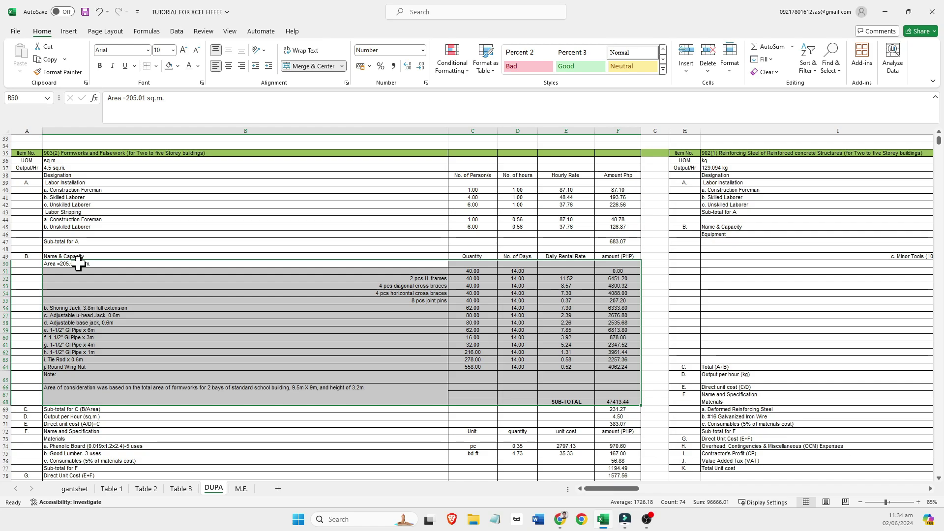
pyautogui.click(635, 402)
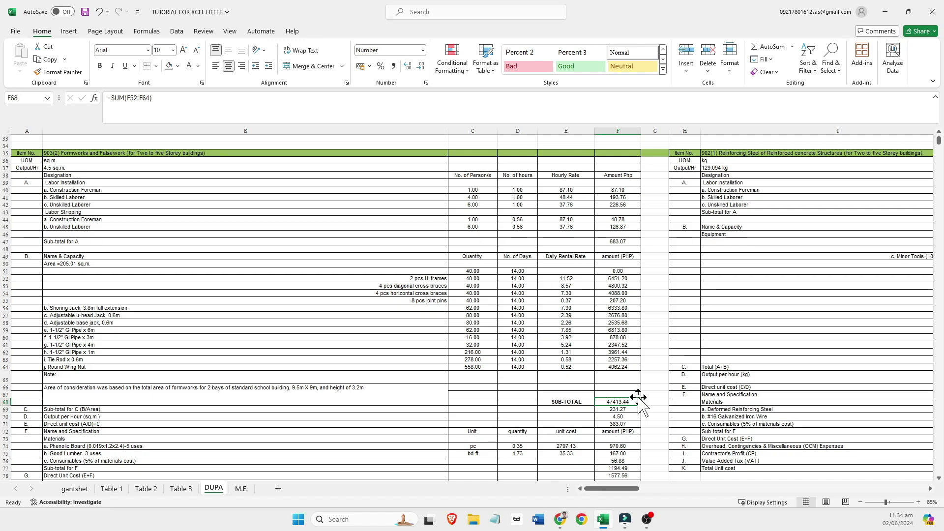
# Inspect the Sub-total for C (B/Area) label and the cell range summed by the equipment sub-total formula in F68.
pyautogui.click(100, 411)
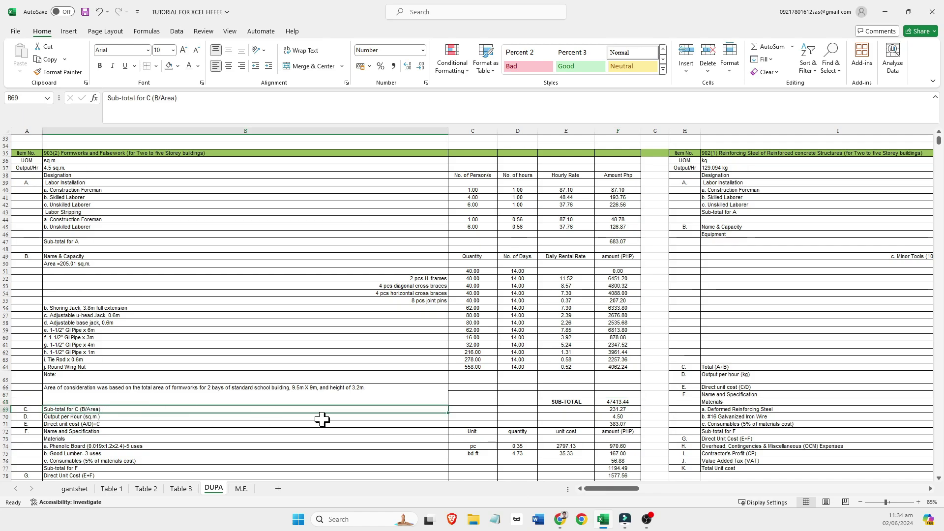
pyautogui.rightClick(88, 191)
pyautogui.click(646, 400)
pyautogui.click(632, 401)
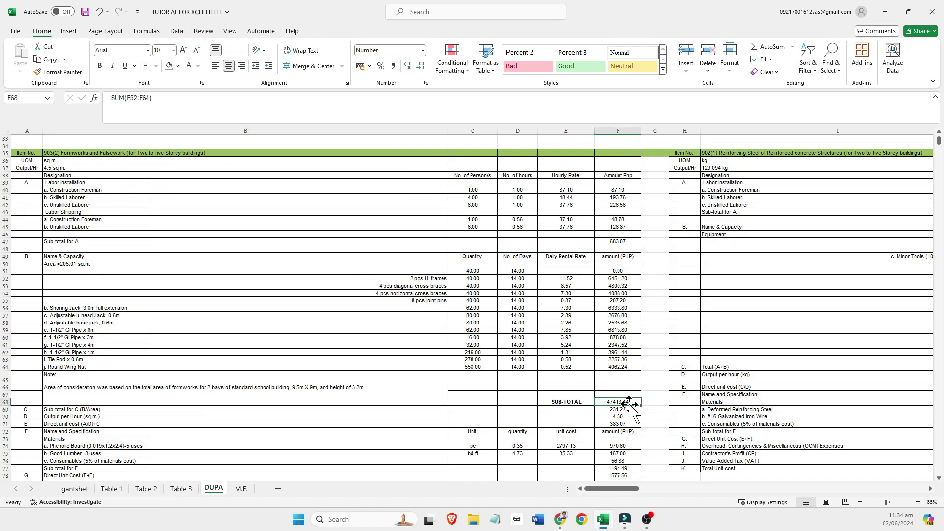
pyautogui.click(215, 112)
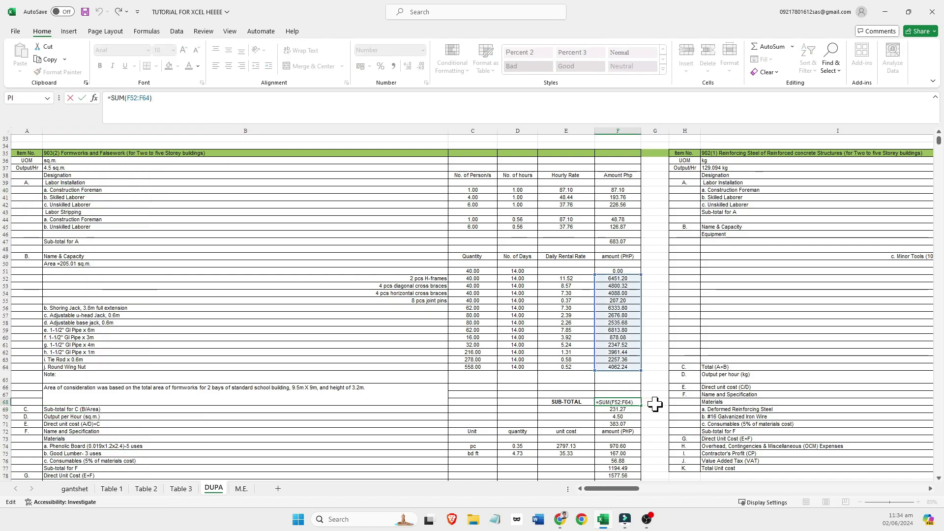
pyautogui.press('Return')
pyautogui.click(623, 402)
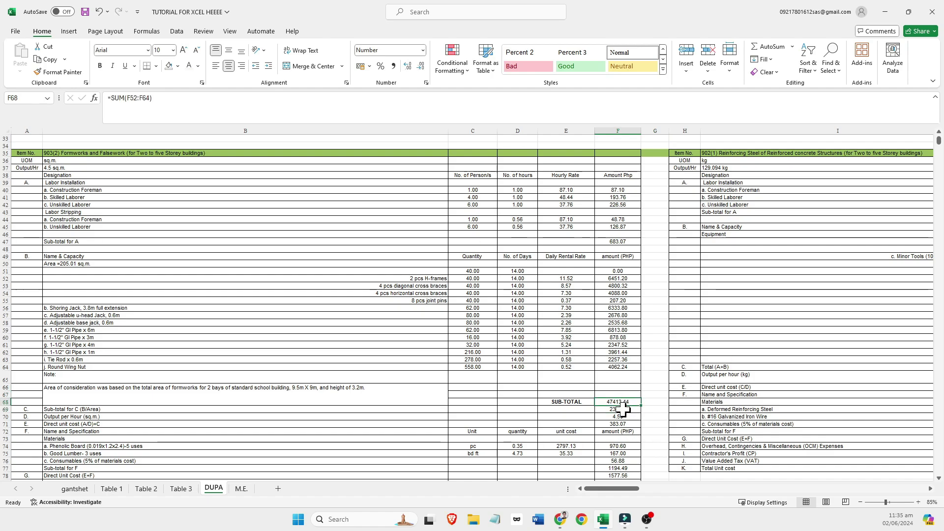
# Examine the formula in F69 that divides the equipment sub-total by the area, and recheck F68.
pyautogui.click(624, 409)
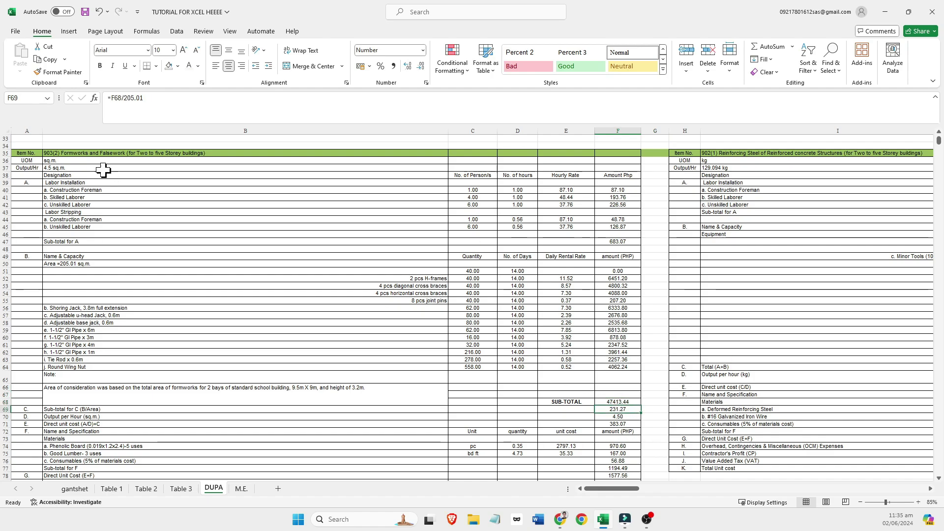
pyautogui.click(177, 112)
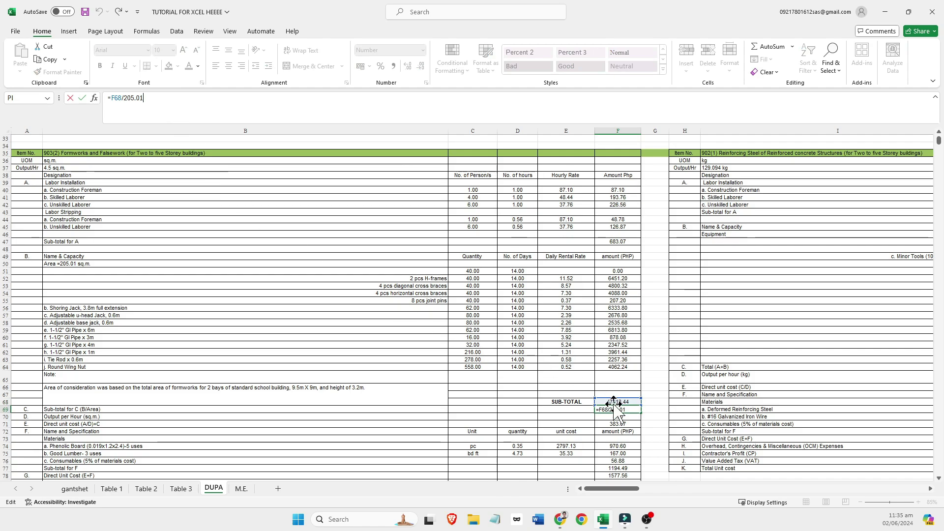
pyautogui.click(634, 403)
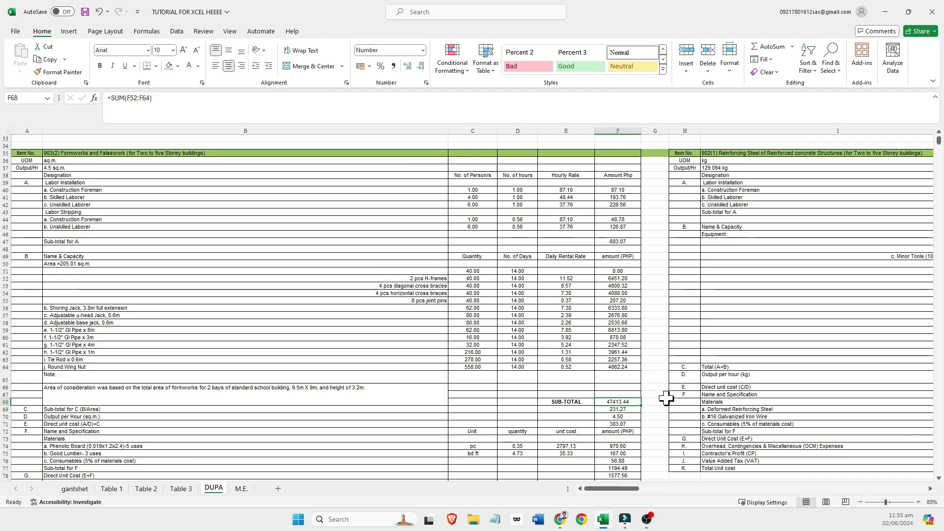
pyautogui.click(664, 396)
pyautogui.click(632, 403)
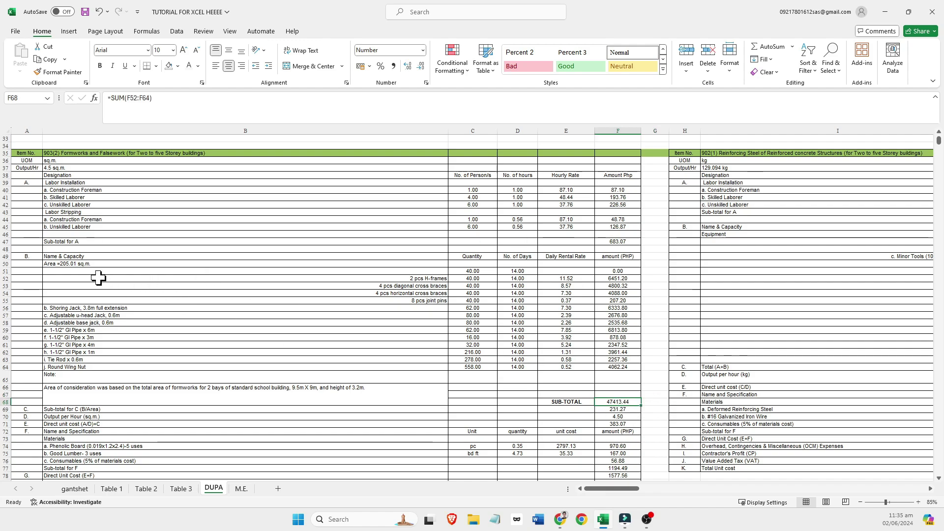
# Trace how the equipment rental block, its sub-total and the area row feed the Sub-total for C in F69.
pyautogui.moveTo(93, 264); pyautogui.dragTo(618, 392)
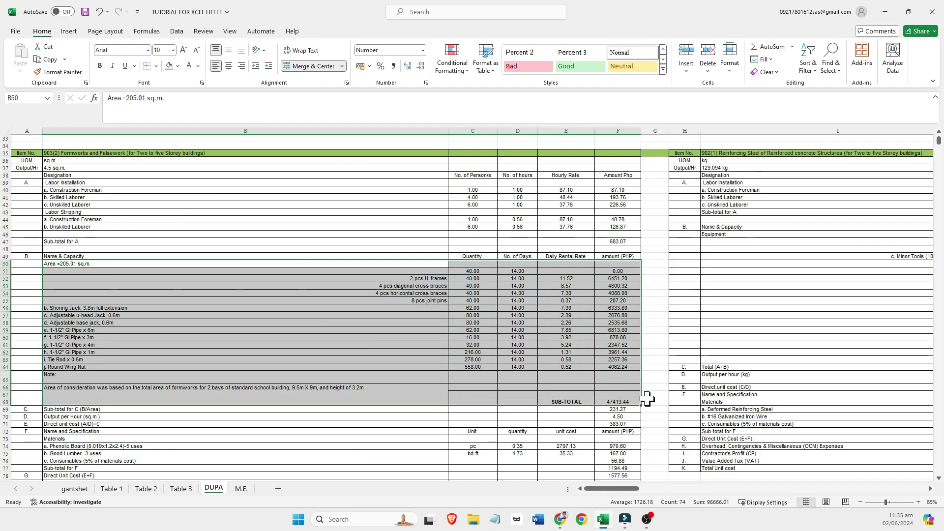
pyautogui.click(647, 401)
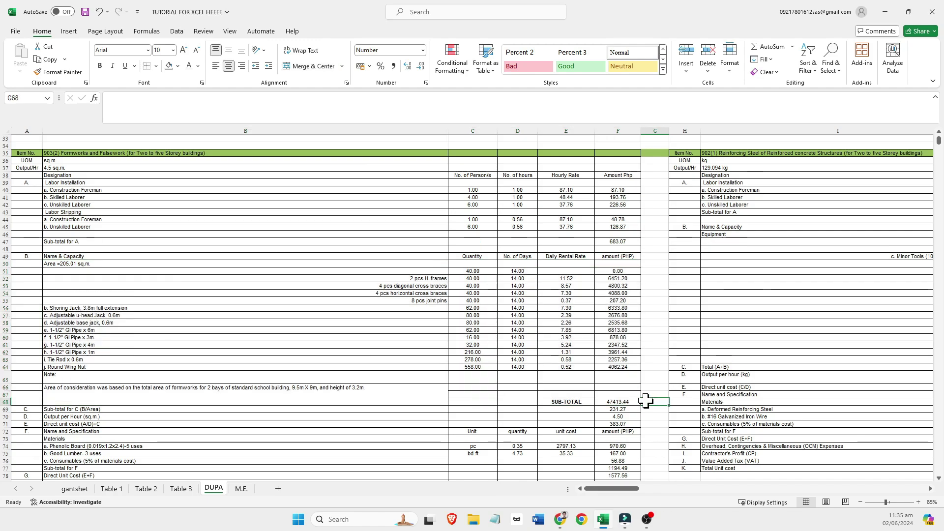
pyautogui.click(632, 402)
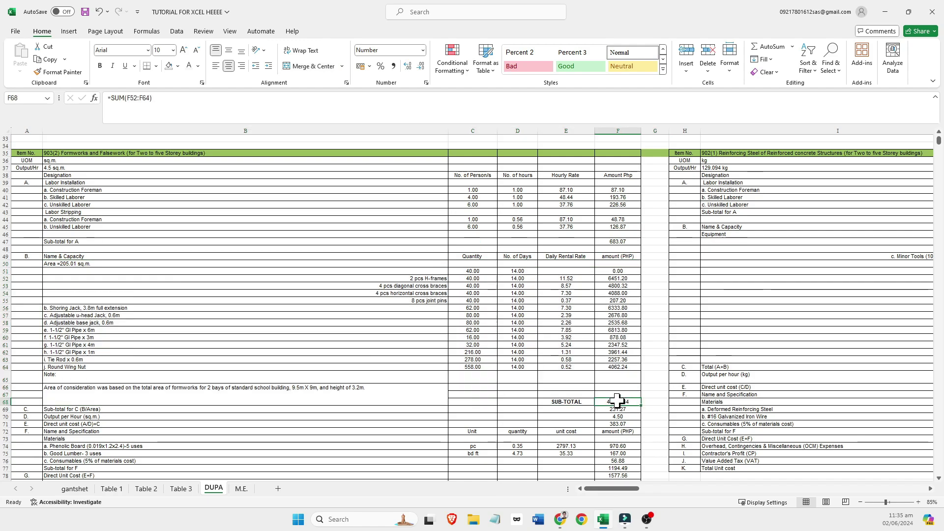
pyautogui.click(89, 264)
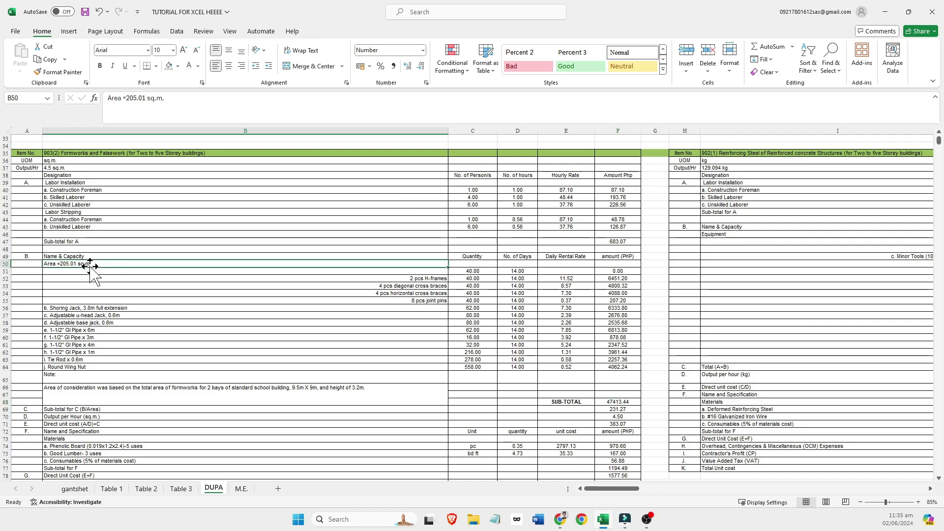
pyautogui.click(633, 410)
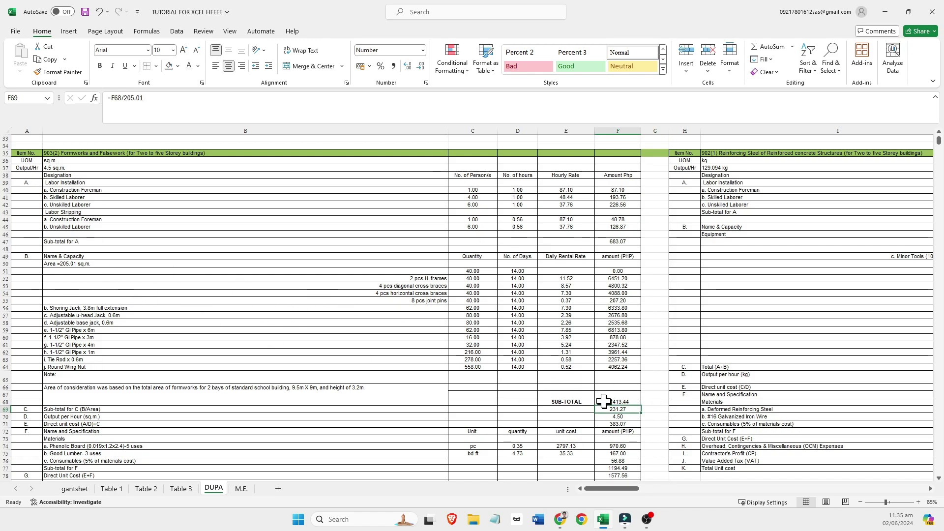
pyautogui.click(653, 412)
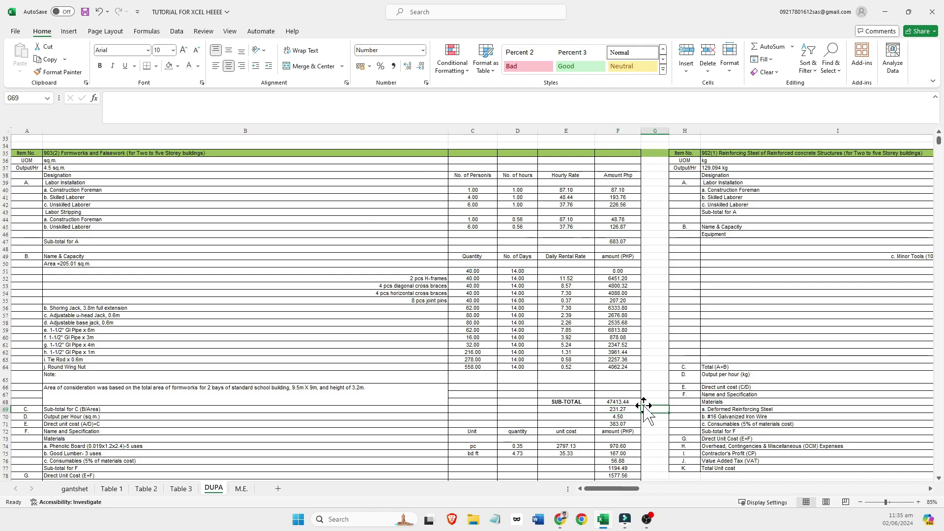
pyautogui.moveTo(84, 263); pyautogui.dragTo(622, 385)
pyautogui.click(621, 409)
# Examine the formworks output per hour in F70 against row 37 and the direct unit cost formula in F71.
pyautogui.scroll(-1, 639, 394)
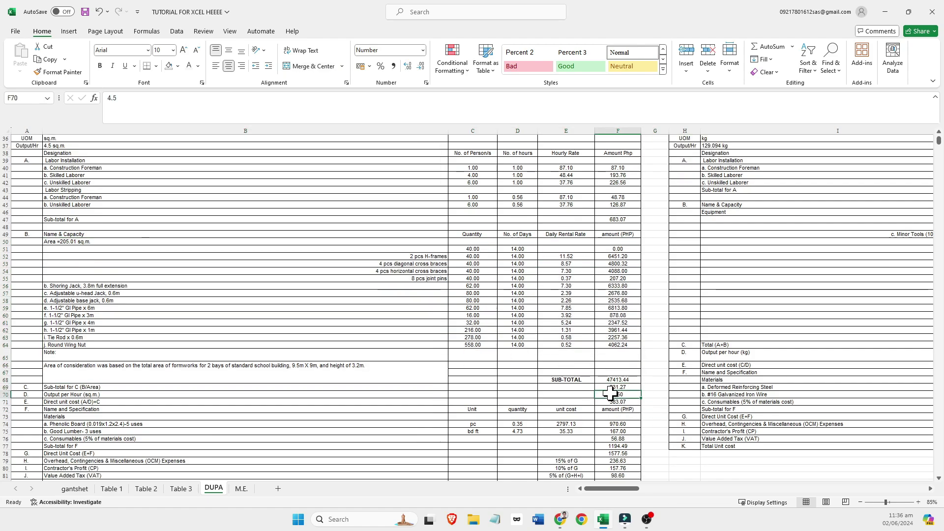
pyautogui.click(626, 394)
pyautogui.scroll(1, 625, 394)
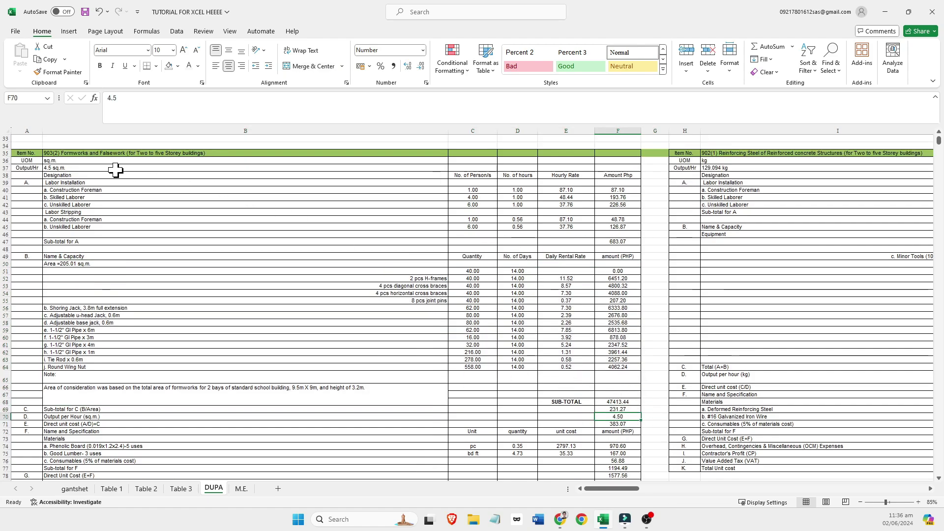
pyautogui.scroll(-1, 364, 256)
pyautogui.click(621, 402)
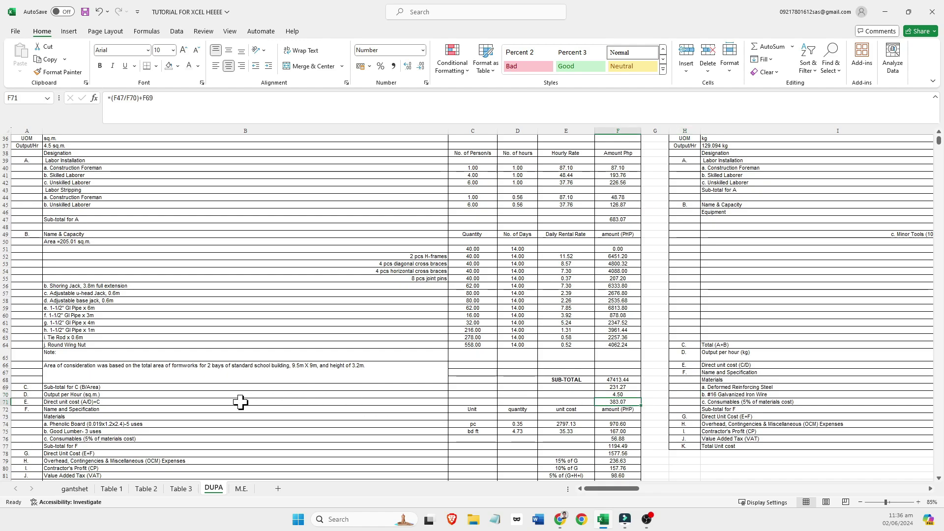
# Check the Direct unit cost (A/D)+C label in B71 against the labor sub-total in F47 and the output per hour in F70.
pyautogui.click(113, 403)
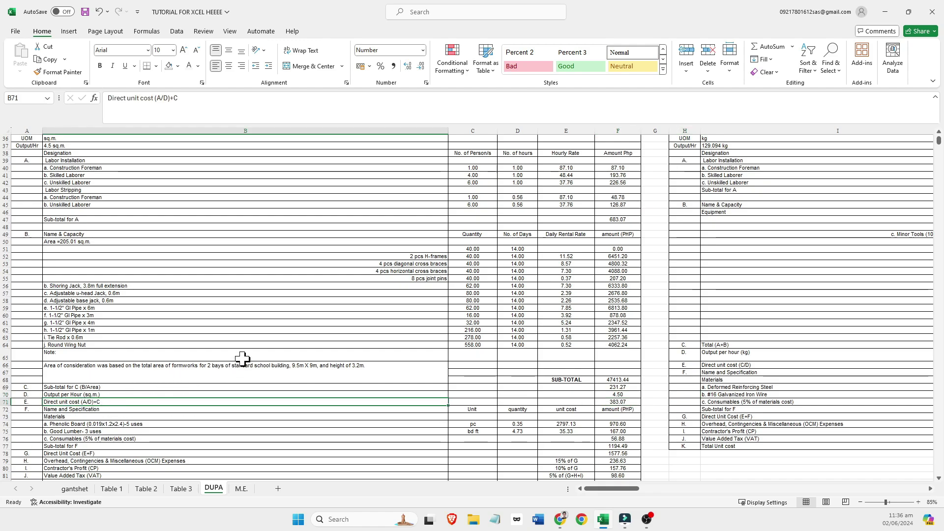
pyautogui.click(622, 217)
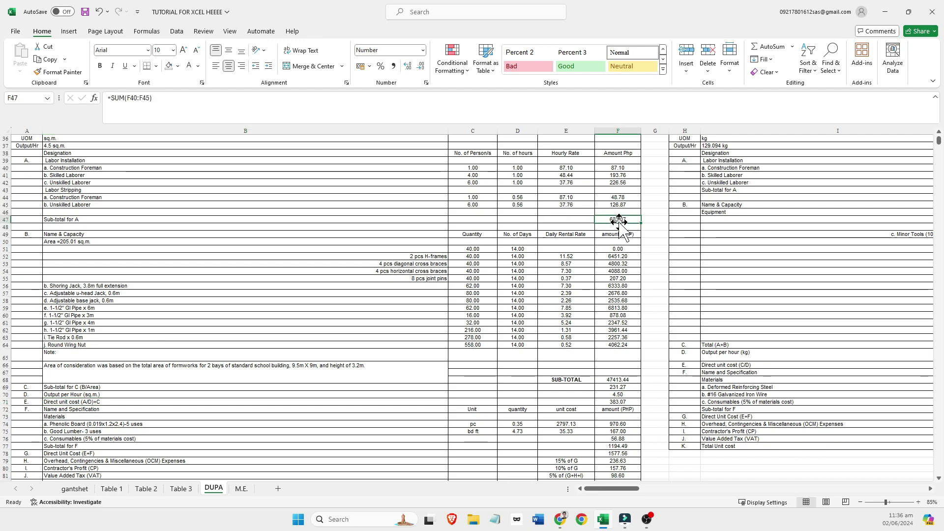
pyautogui.click(622, 395)
pyautogui.click(213, 106)
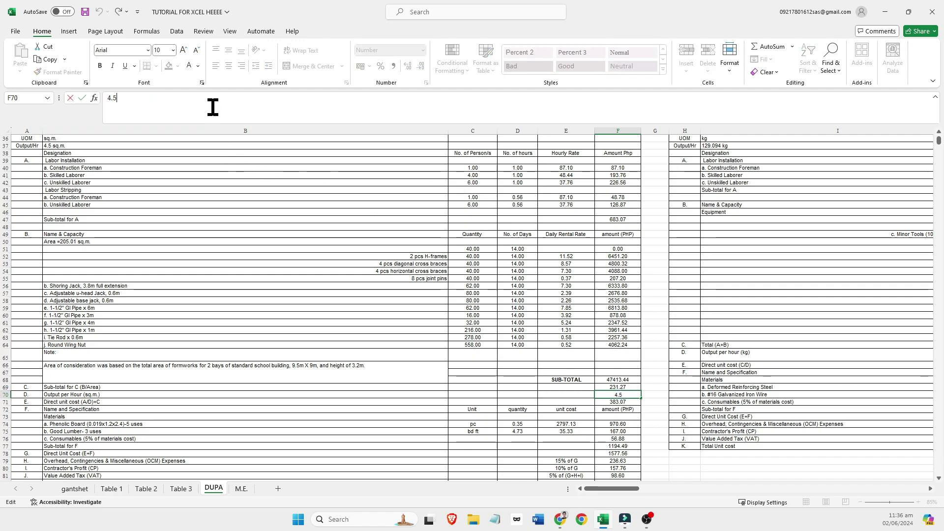
pyautogui.click(662, 380)
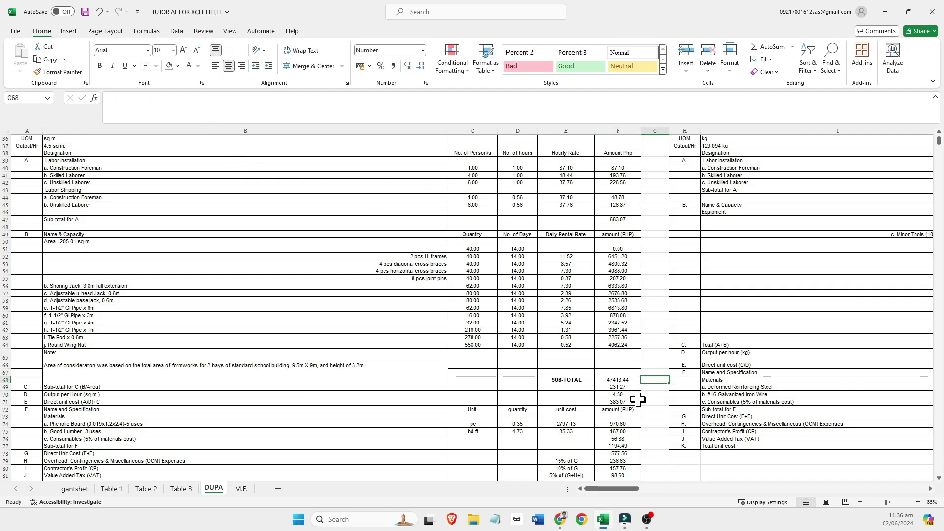
# Examine the direct unit cost formula in F71 and trace the cells it references in the labor sub-total, output and Sub-total for C rows.
pyautogui.click(625, 400)
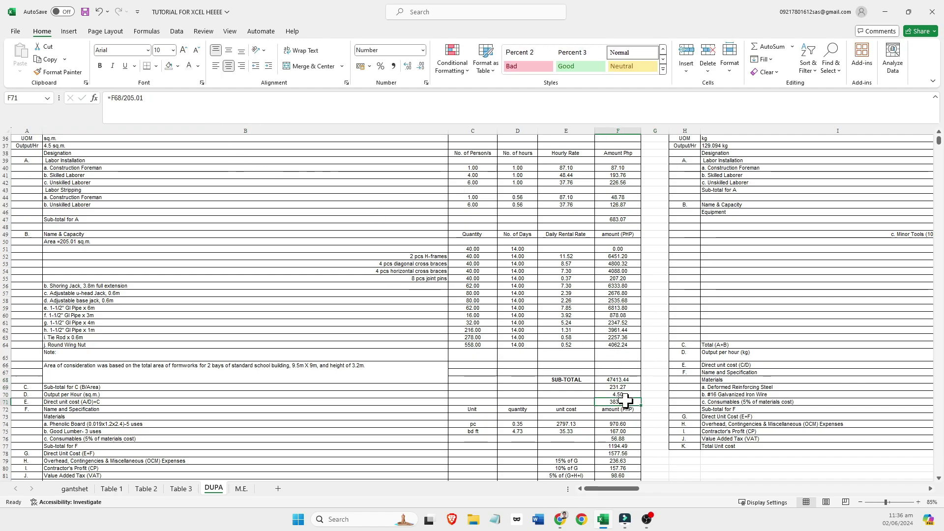
pyautogui.click(165, 96)
pyautogui.hotkey('ctrl', 'a')
pyautogui.write('=(F47/F70)+F69')
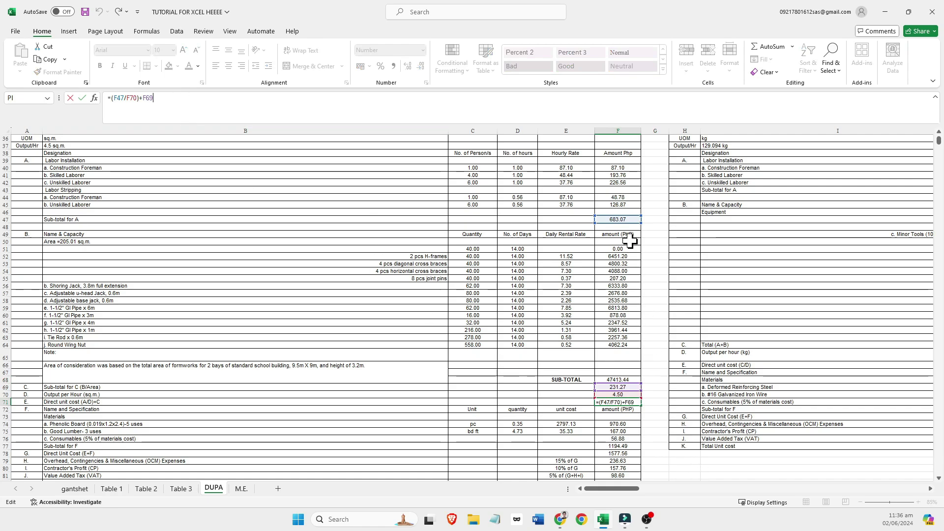
pyautogui.rightClick(124, 101)
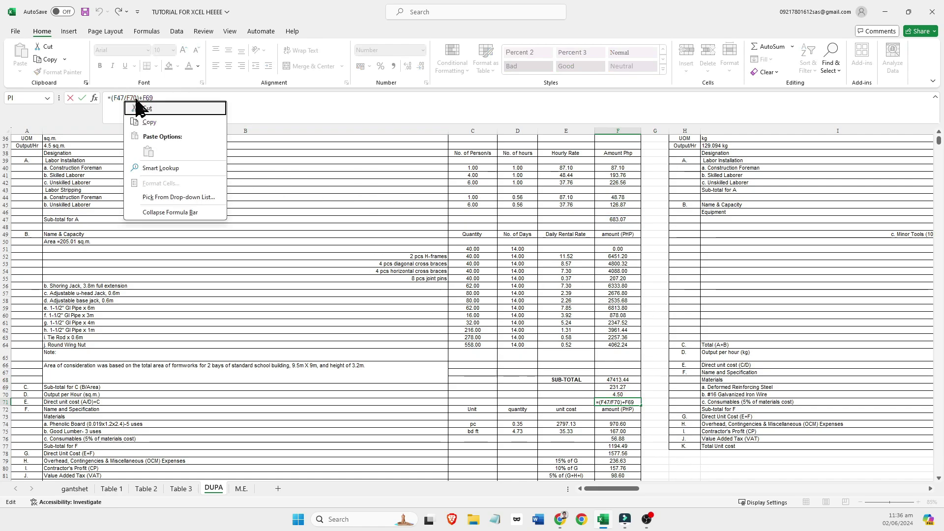
pyautogui.click(246, 101)
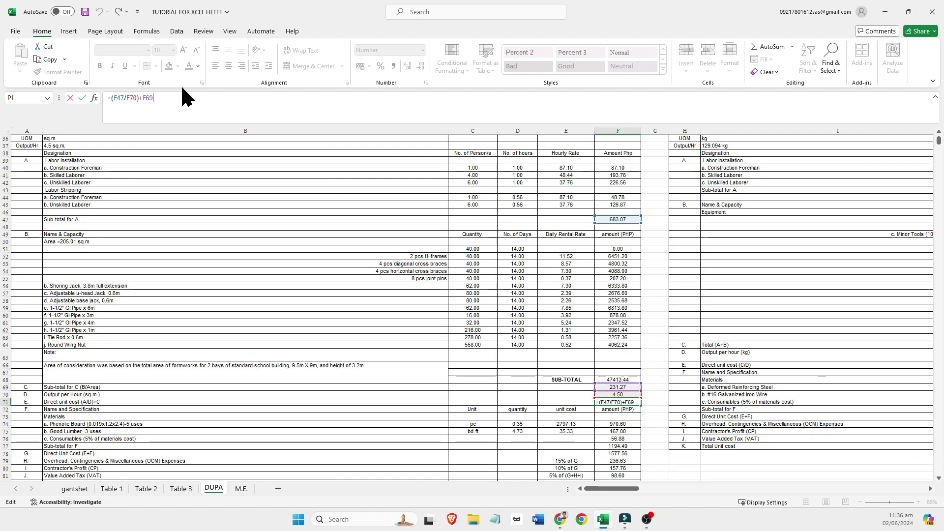
pyautogui.click(653, 410)
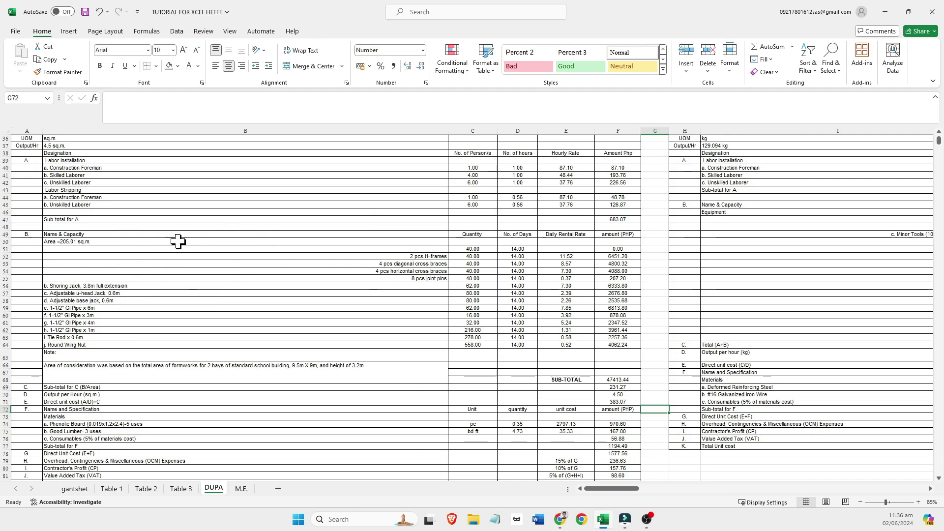
pyautogui.click(628, 401)
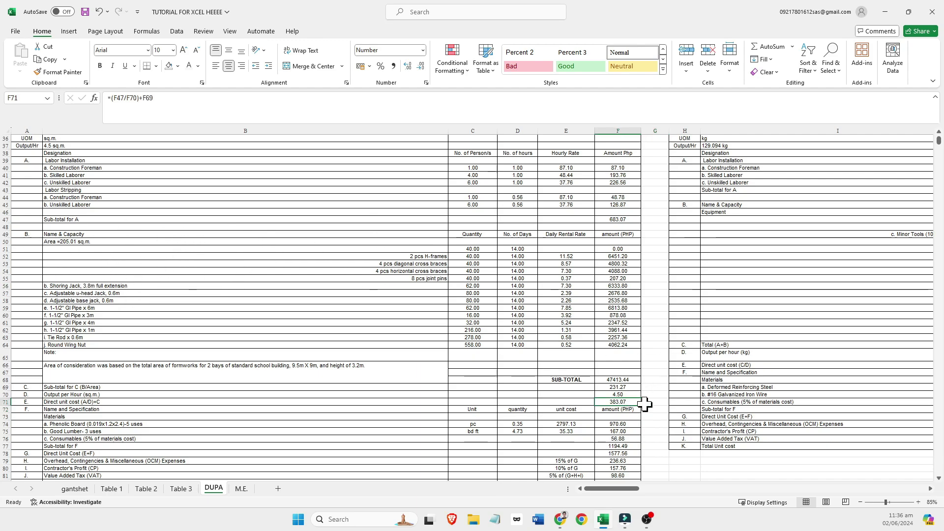
# Compare the overhead, contingencies and miscellaneous percentage in E79 with the OCM row in DPWH-DUPA-S2017.pdf in the browser, returning to the workbook.
pyautogui.scroll(-1, 646, 402)
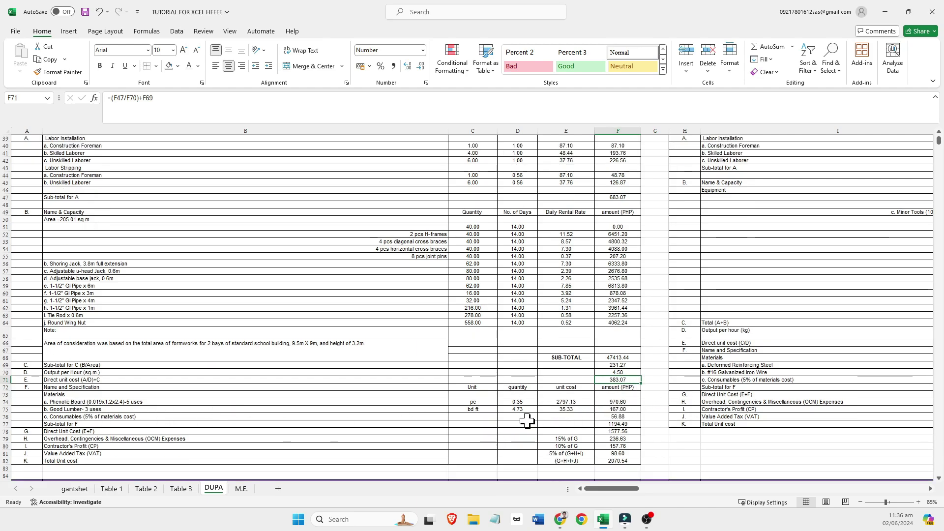
pyautogui.scroll(1, 493, 197)
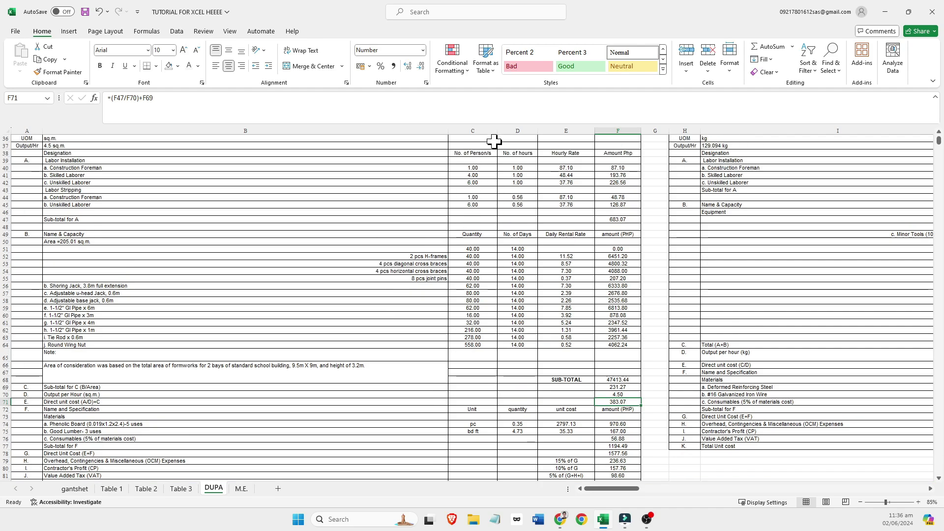
pyautogui.scroll(-1, 575, 206)
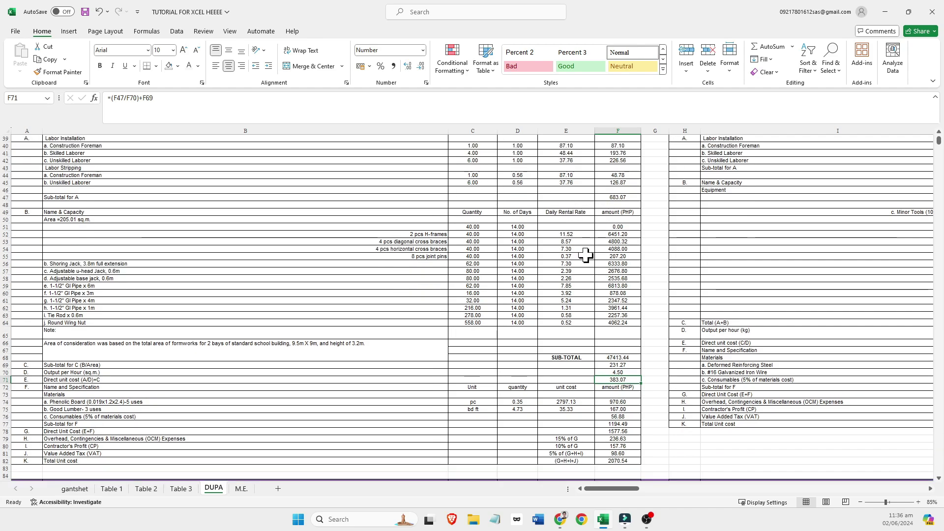
pyautogui.scroll(-2, 584, 411)
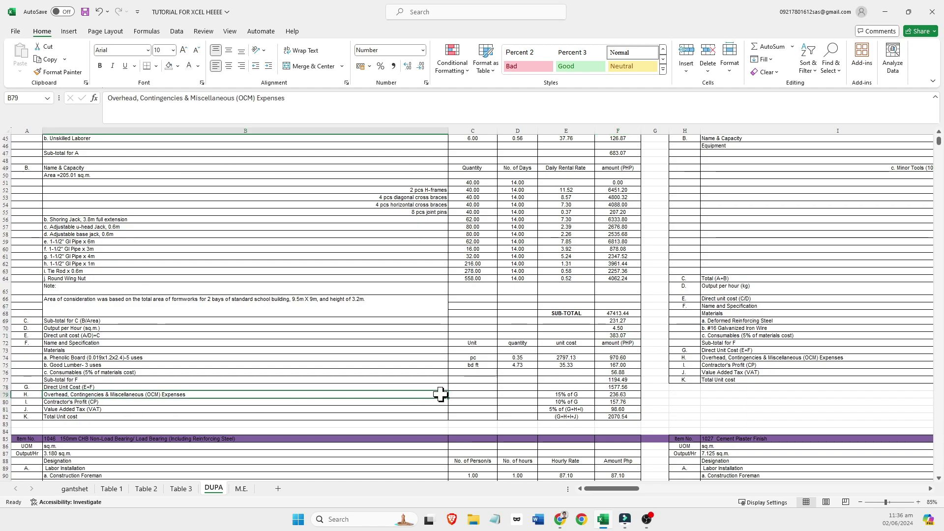
pyautogui.click(579, 395)
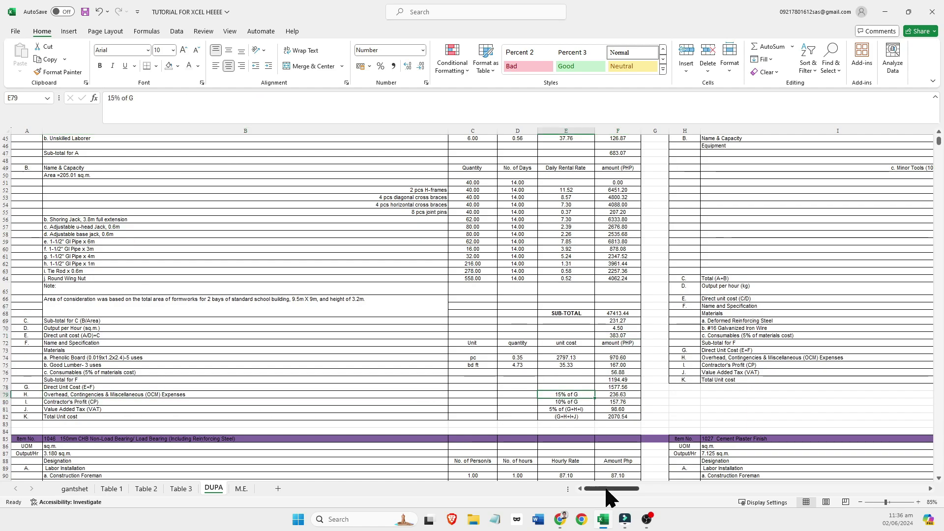
pyautogui.click(582, 519)
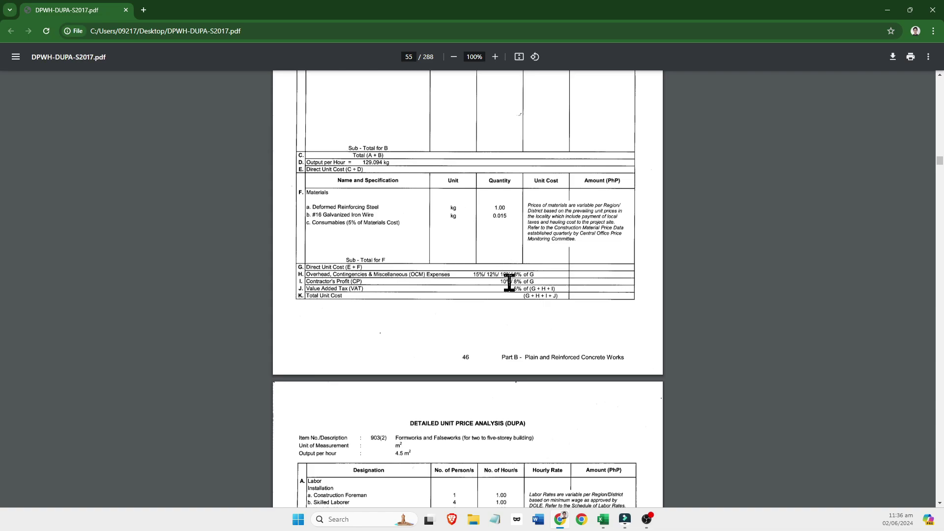
pyautogui.click(603, 519)
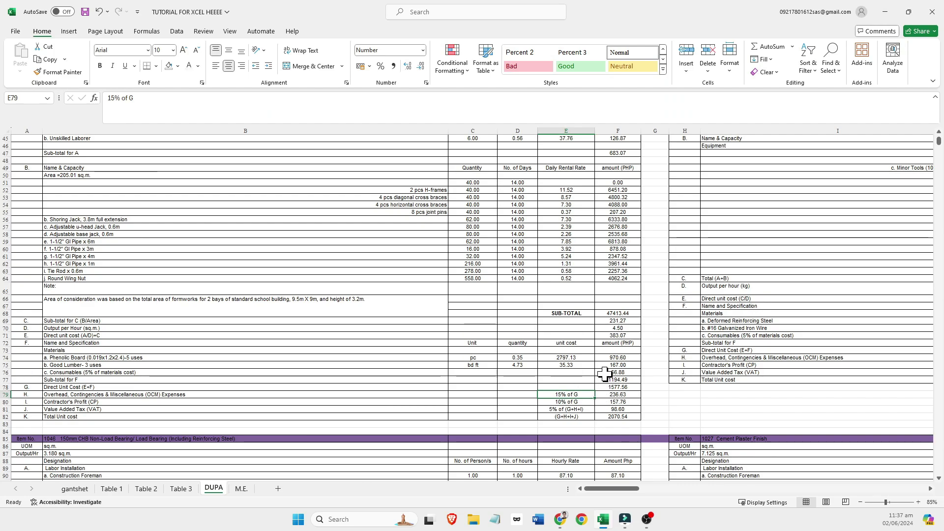
# Examine the overhead formula in F79, the percentages in E79 and E80, and the total unit cost formula in F82.
pyautogui.click(612, 396)
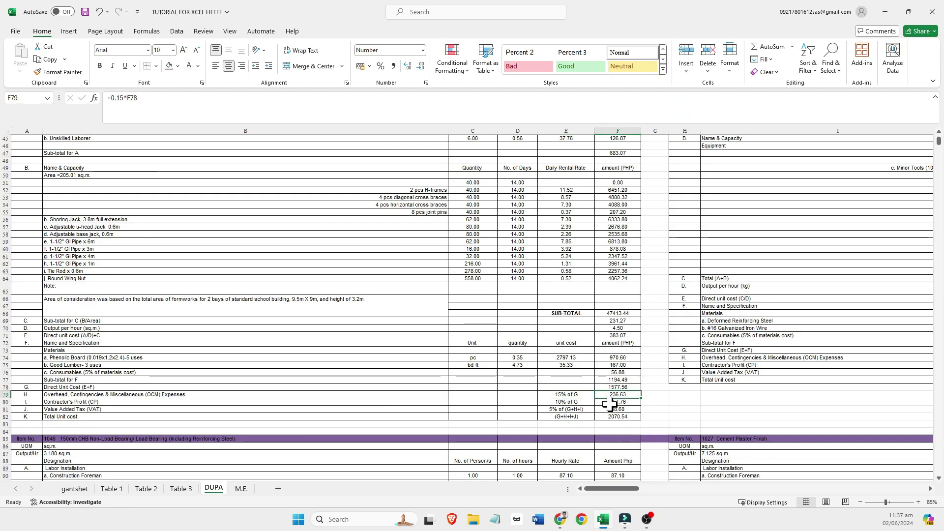
pyautogui.click(573, 393)
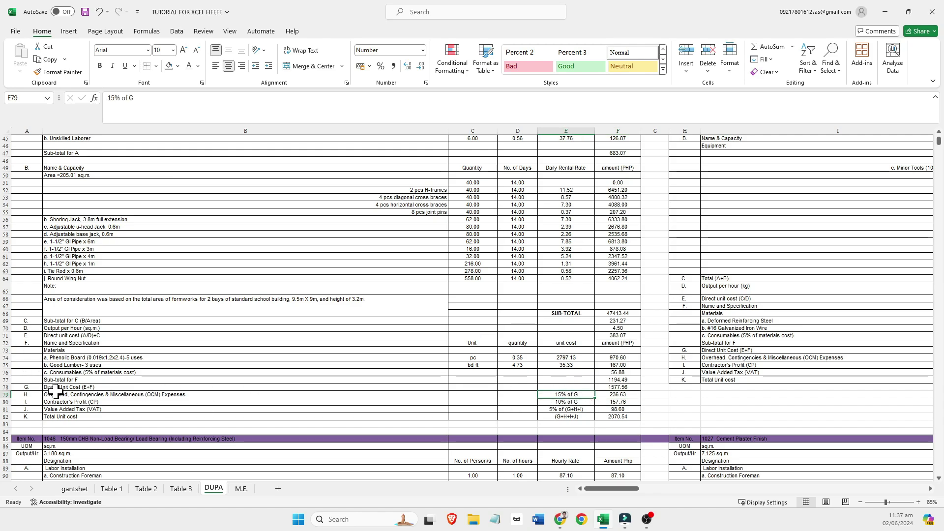
pyautogui.click(573, 409)
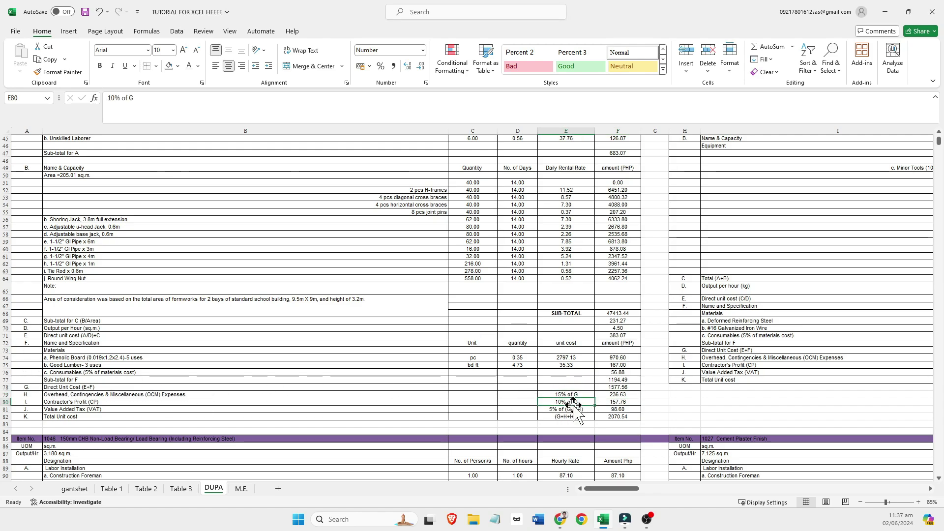
pyautogui.click(679, 410)
pyautogui.click(628, 417)
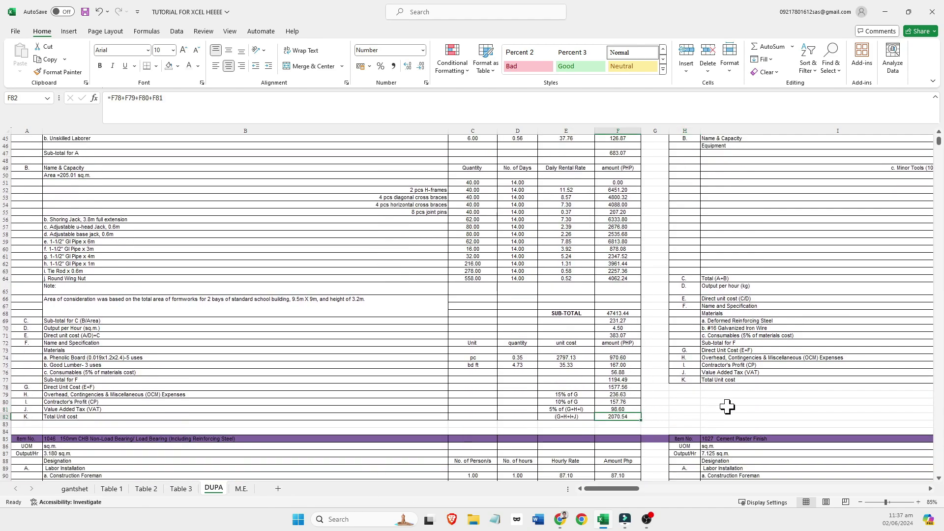
pyautogui.click(683, 423)
# Inspect the materials, labor and total unit rate formulas of the footing formworks row in Table 1, cells F52 to H52.
pyautogui.click(116, 489)
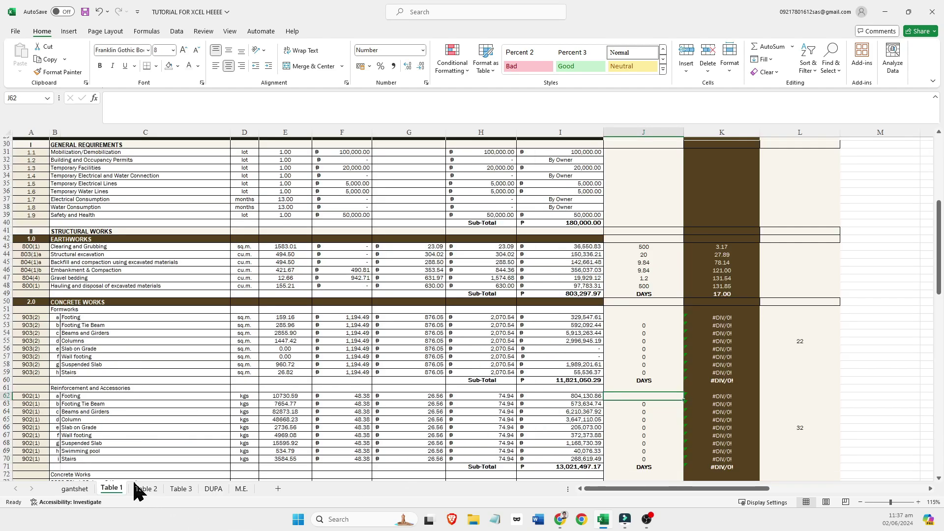
pyautogui.scroll(1, 411, 342)
pyautogui.click(368, 342)
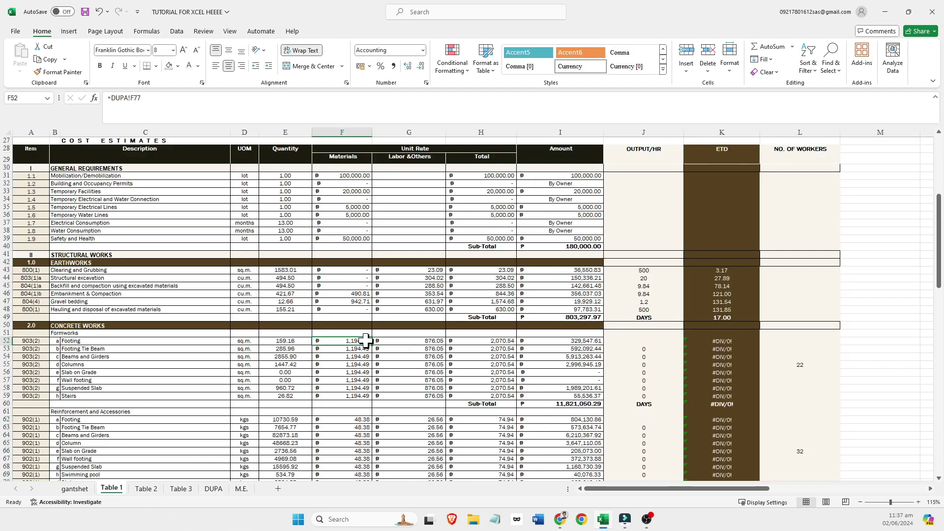
pyautogui.click(400, 341)
pyautogui.click(355, 340)
pyautogui.click(400, 342)
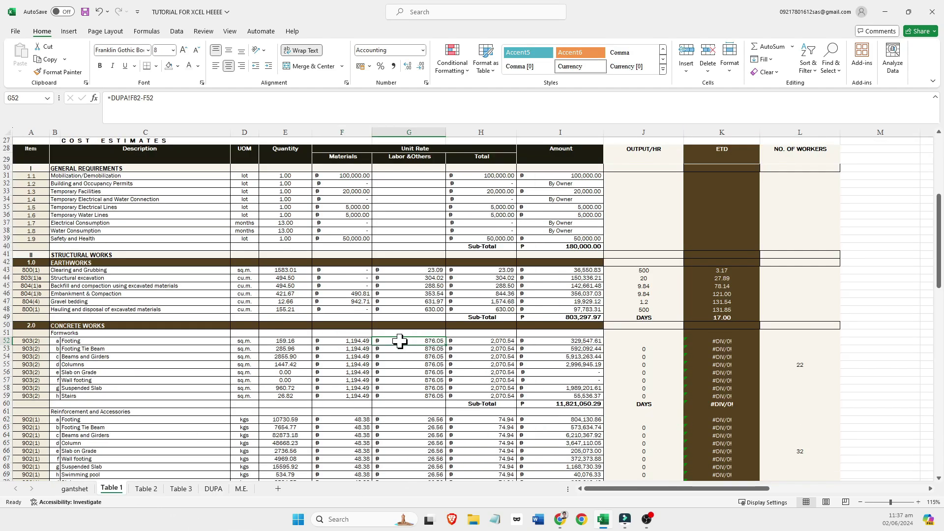
pyautogui.click(502, 341)
# Compare the formworks total unit cost in DUPA cell F82 with the footing's total unit rate in Table 1 cell H52.
pyautogui.click(213, 489)
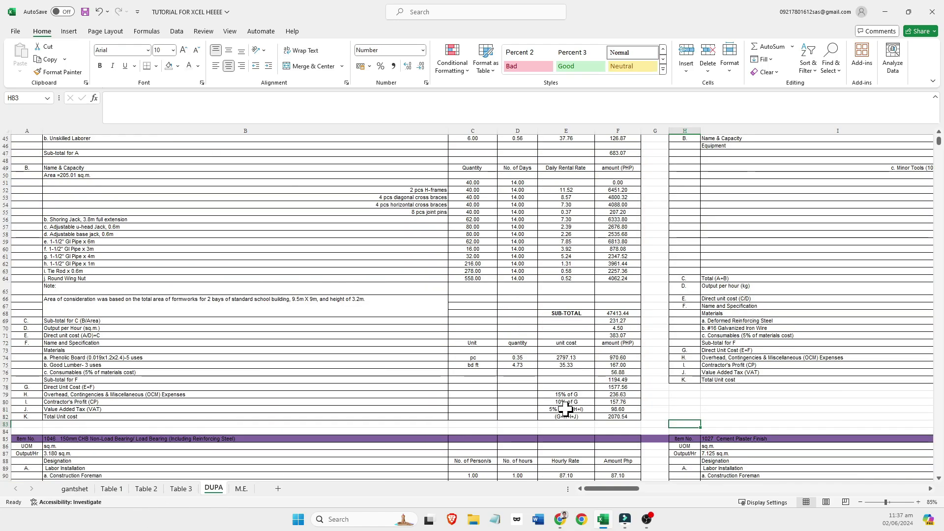
pyautogui.click(613, 417)
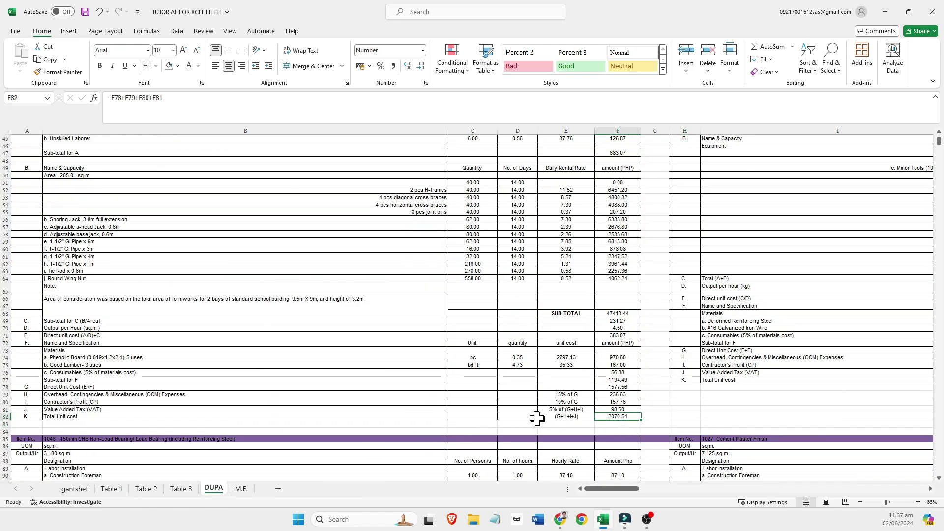
pyautogui.click(119, 488)
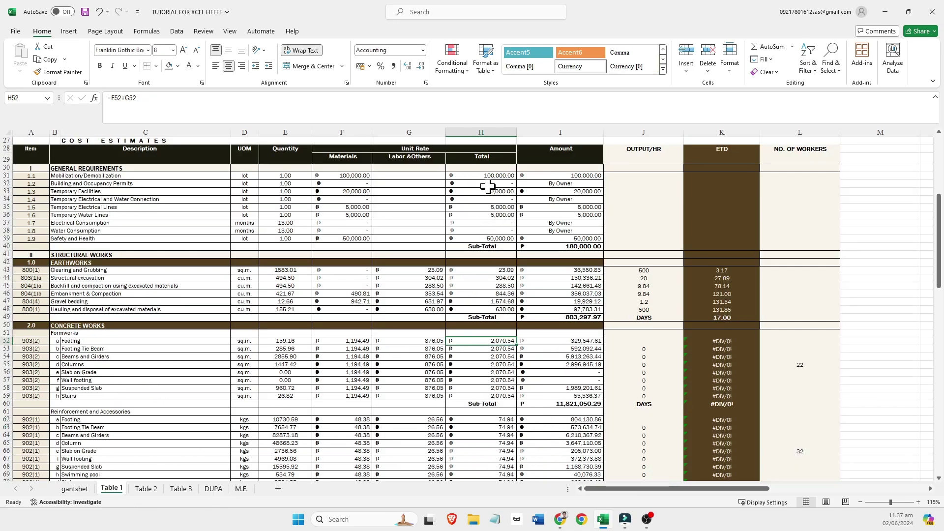
pyautogui.press('Down')
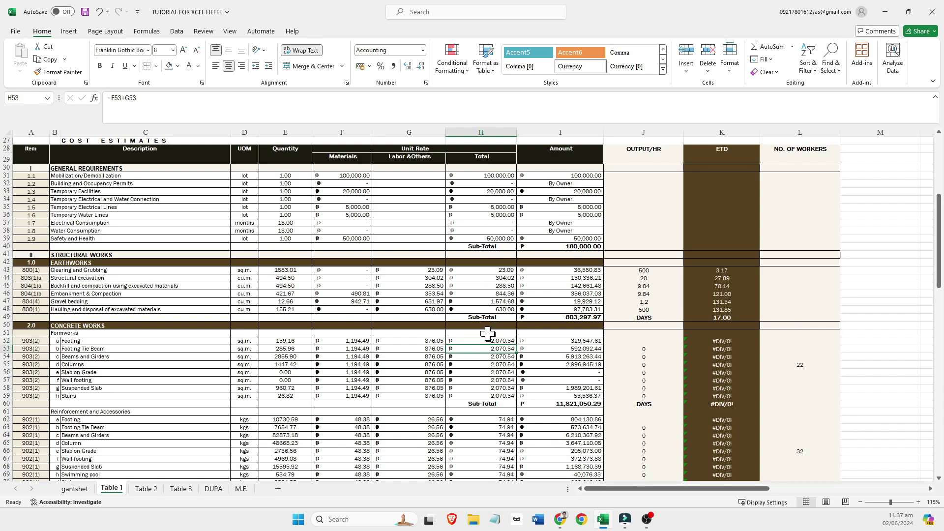
pyautogui.click(488, 338)
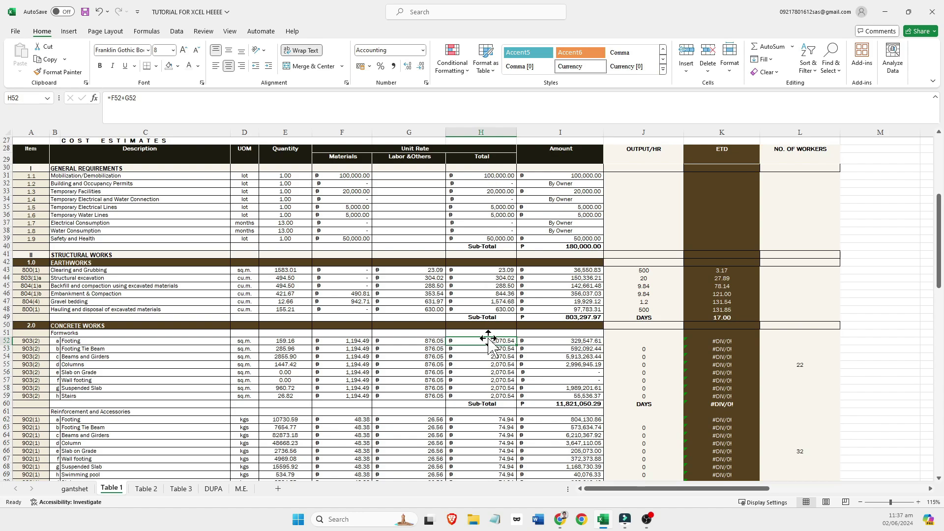
# Highlight the Materials and Labor & Others unit rate columns in Table 1 and review the rates down to the concrete works.
pyautogui.moveTo(344, 156); pyautogui.dragTo(399, 526)
pyautogui.scroll(13, 433, 305)
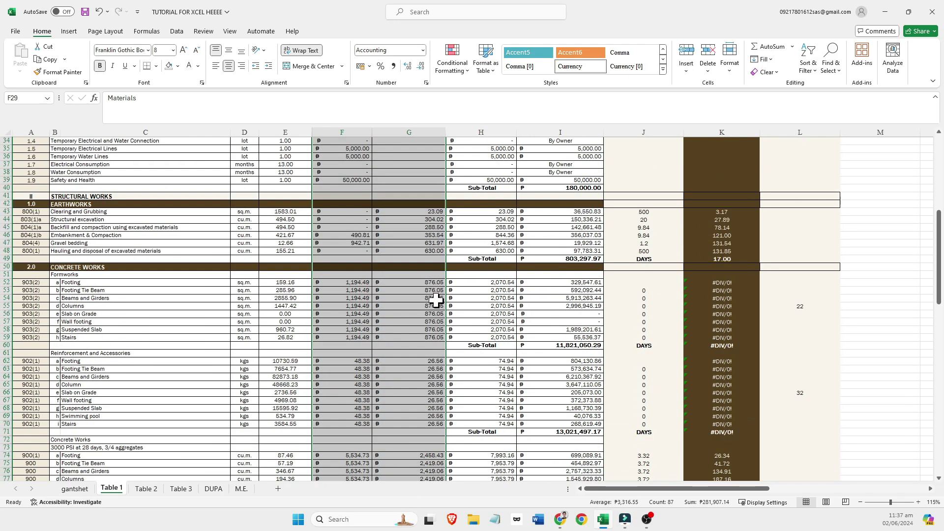
pyautogui.click(466, 185)
pyautogui.scroll(-3, 467, 186)
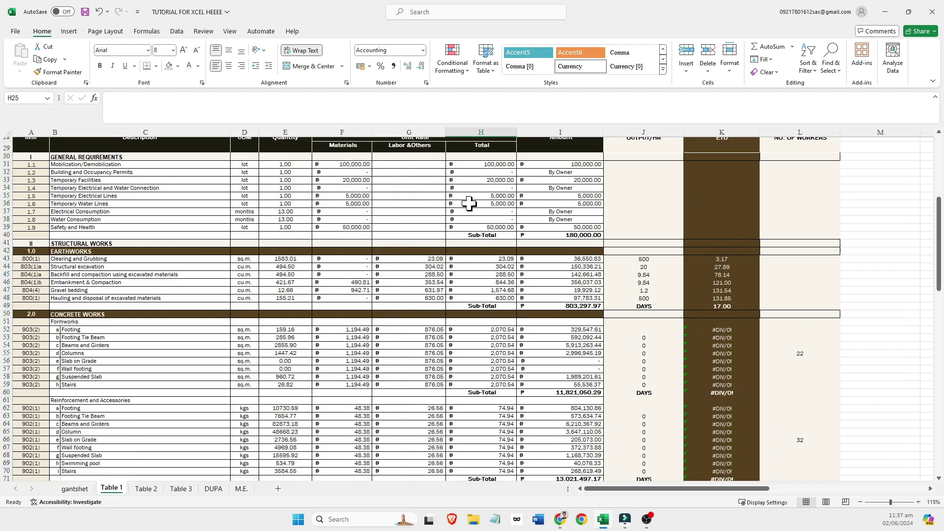
pyautogui.scroll(-5, 467, 207)
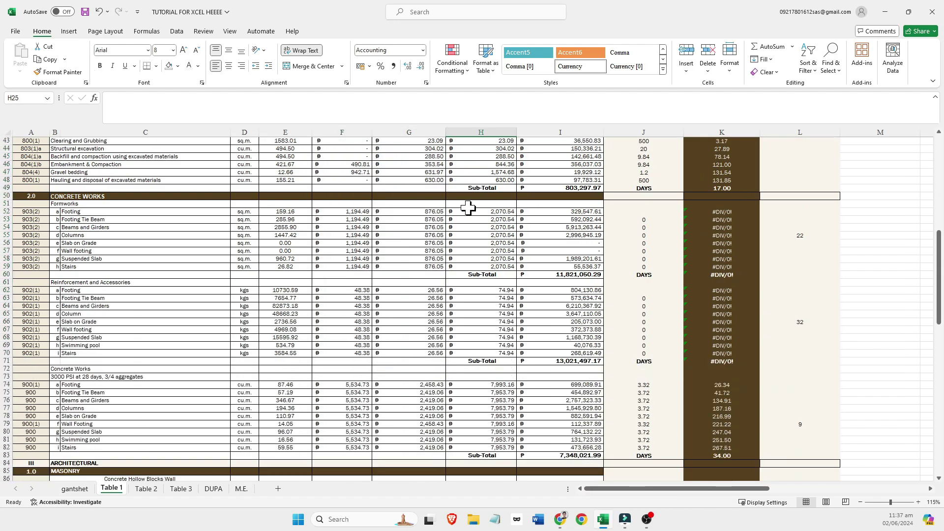
pyautogui.scroll(1, 431, 221)
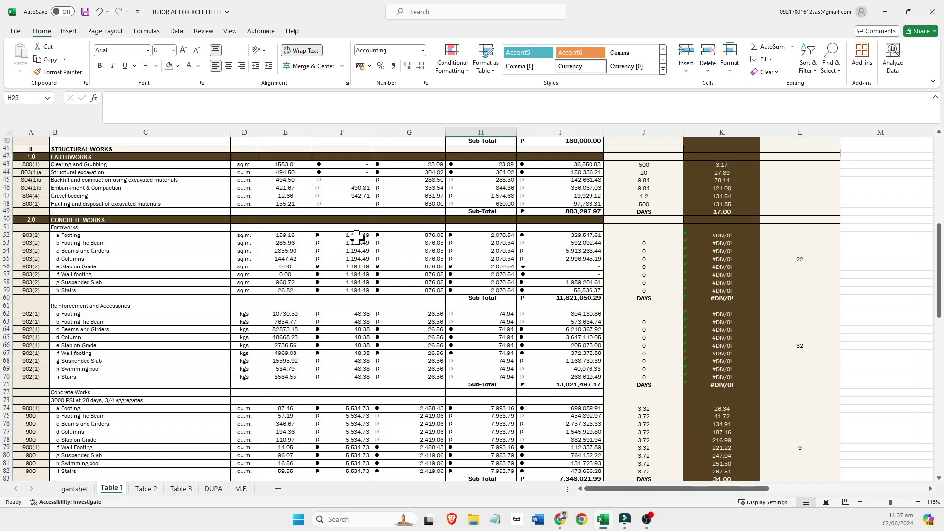
# Check the footing formworks labor rate in G52 and clear the materials unit rate in F52 of Table 1.
pyautogui.click(357, 237)
pyautogui.click(407, 235)
pyautogui.click(358, 235)
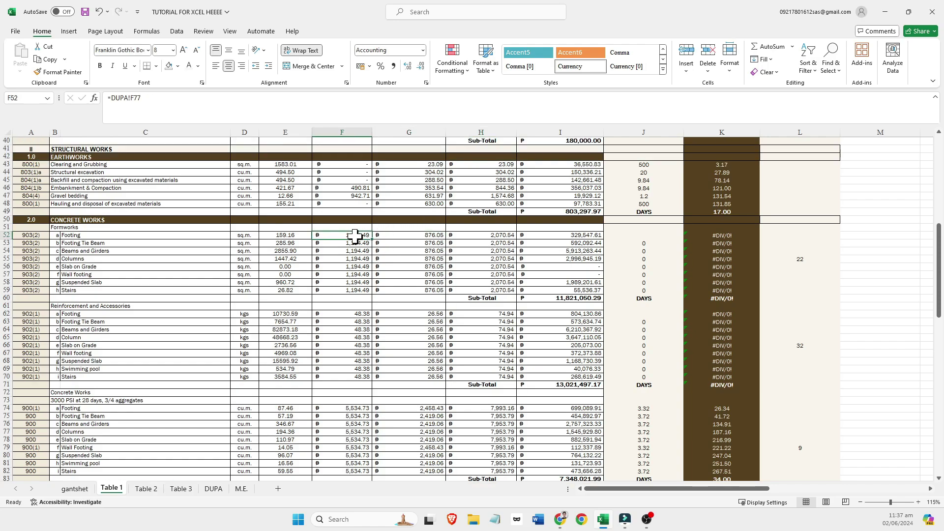
pyautogui.press('Delete')
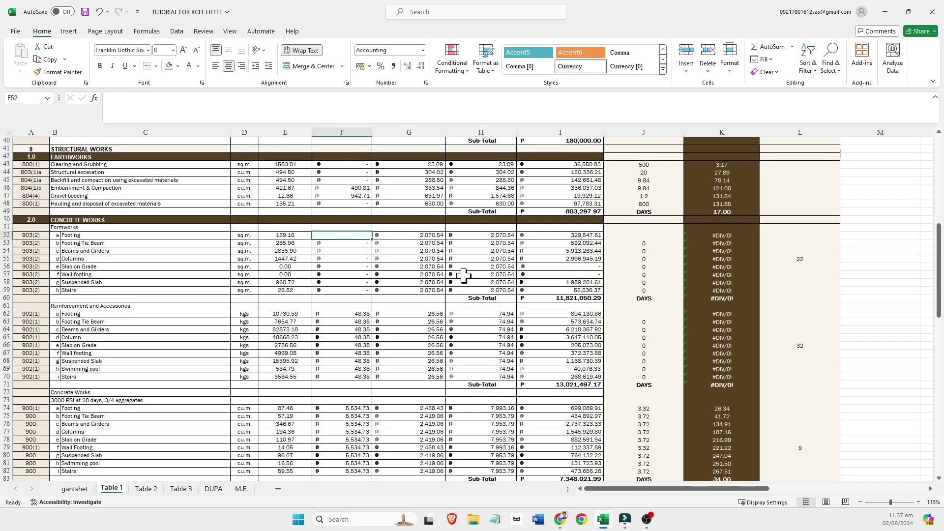
# Clear the footing formworks labor rate in G52 and link its materials rate in F52 to the materials sub-total with =DUPA!F77.
pyautogui.click(432, 233)
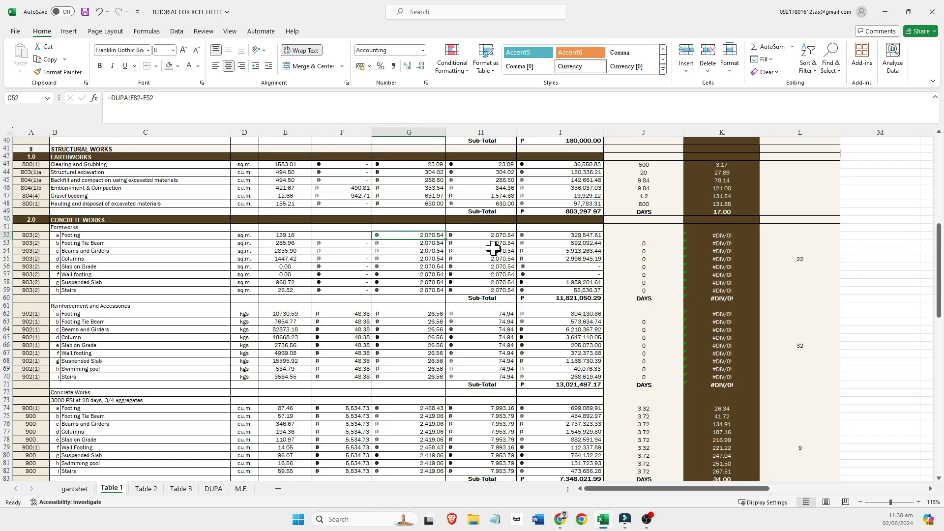
pyautogui.press('Delete')
pyautogui.click(360, 235)
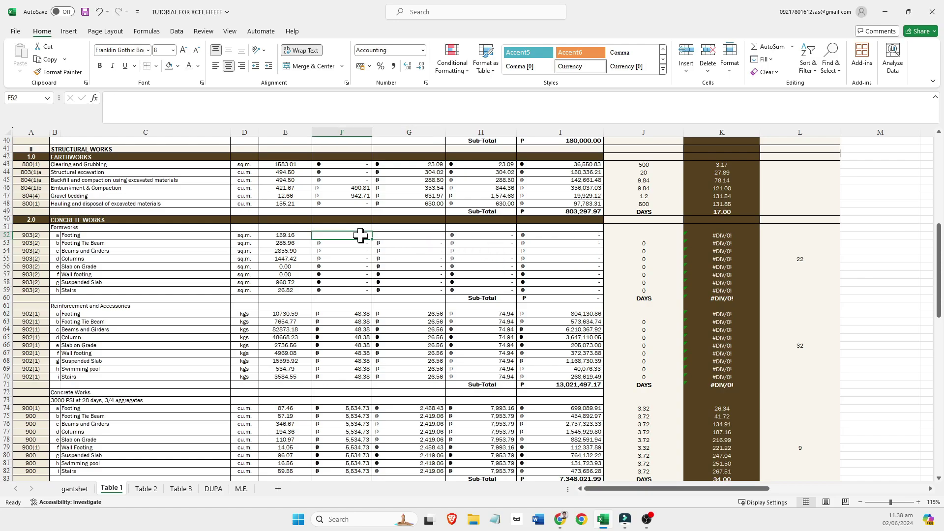
pyautogui.scroll(5, 380, 239)
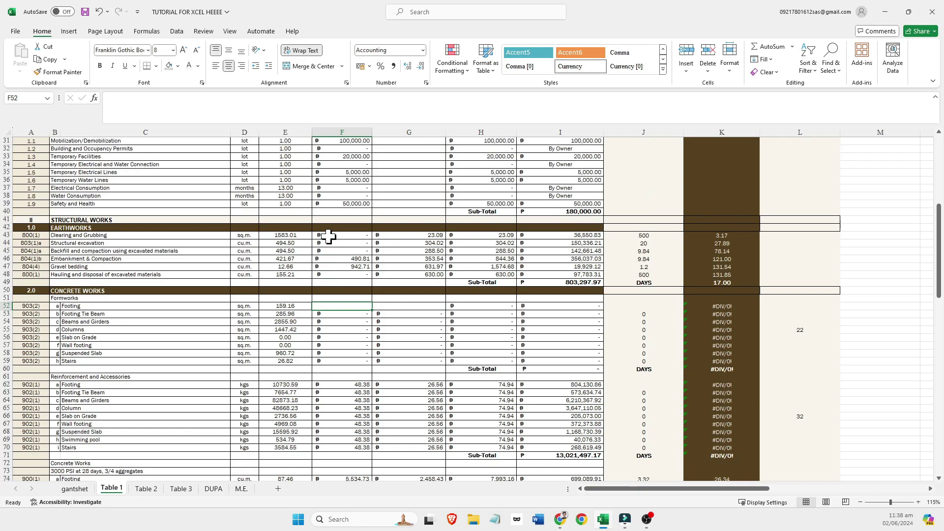
pyautogui.scroll(-3, 351, 259)
pyautogui.write('=')
pyautogui.scroll(4, 401, 293)
pyautogui.scroll(-2, 344, 199)
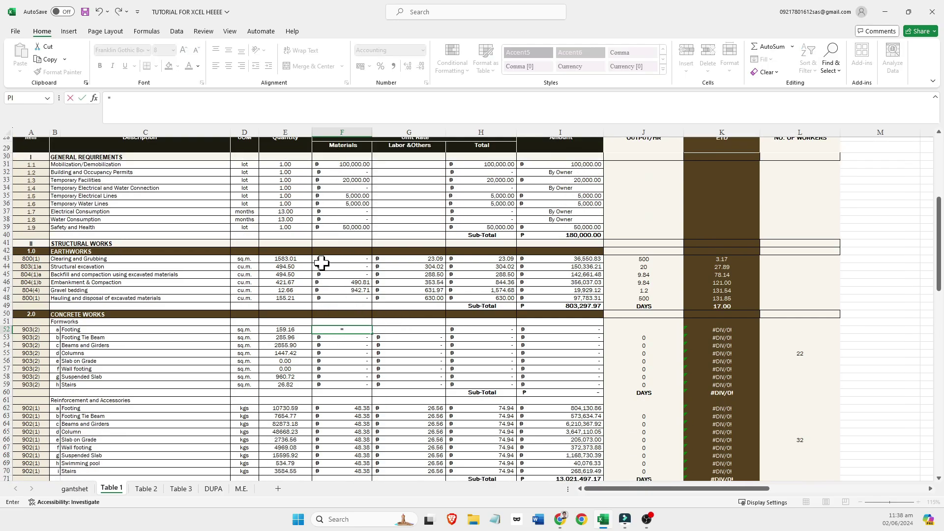
pyautogui.click(214, 489)
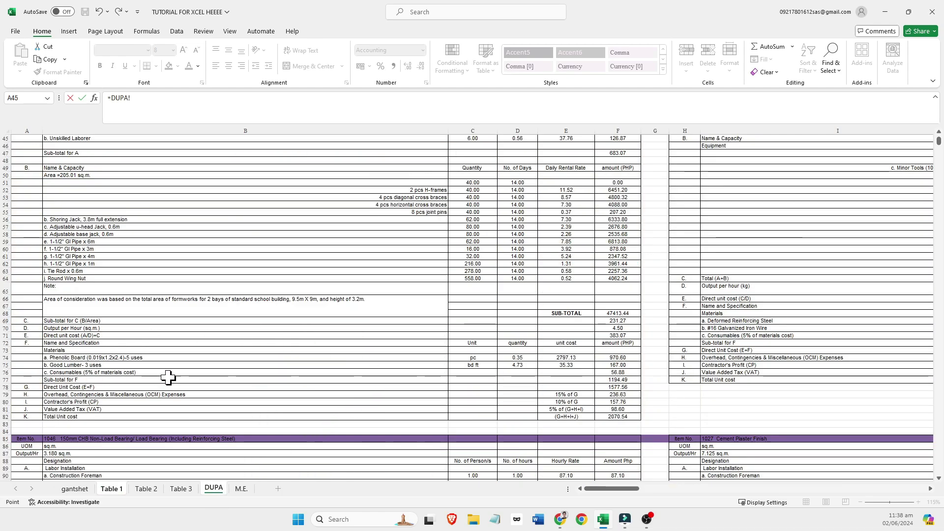
pyautogui.click(622, 380)
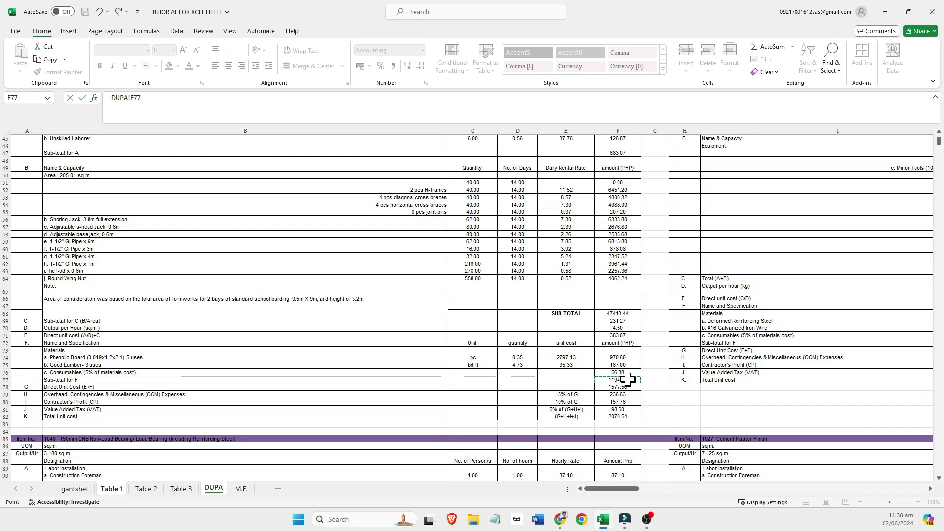
pyautogui.press('Return')
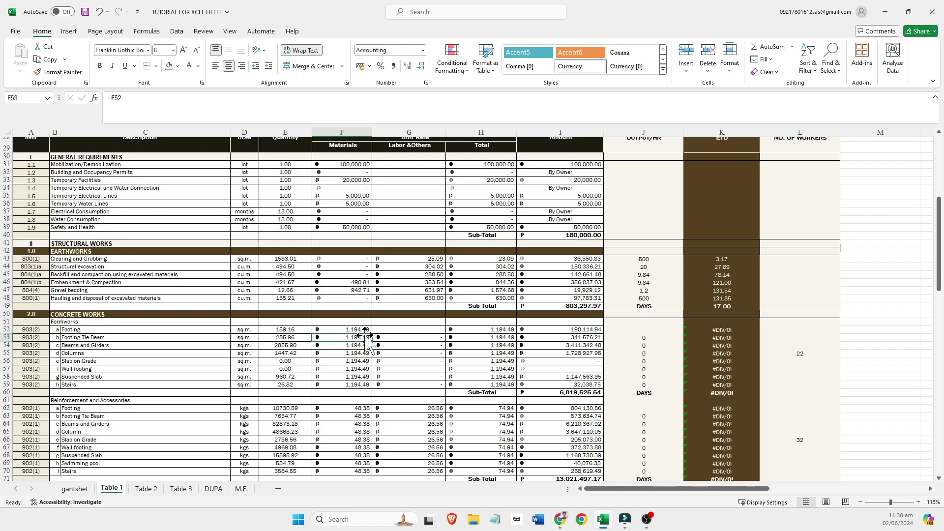
# Link the footing formworks labor rate in G52 to the DUPA total unit cost with =DUPA!F82.
pyautogui.click(392, 329)
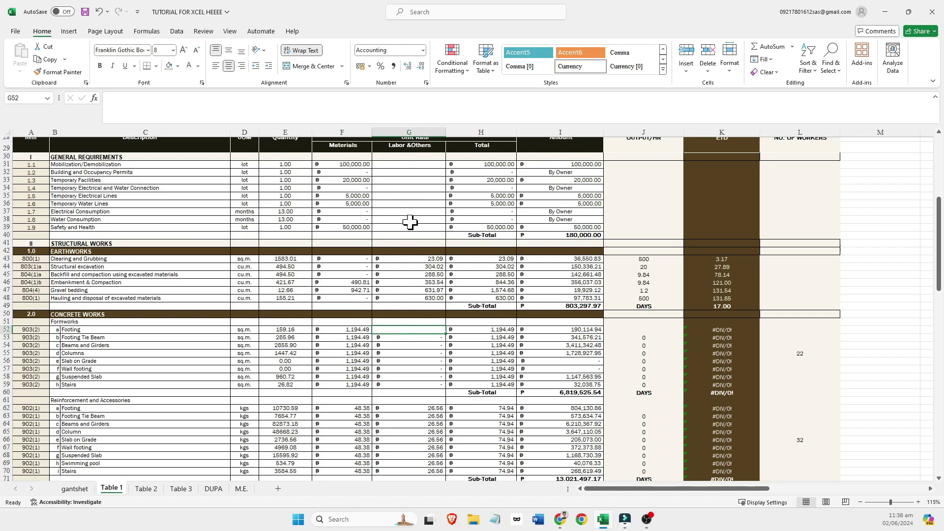
pyautogui.write('=')
pyautogui.click(215, 488)
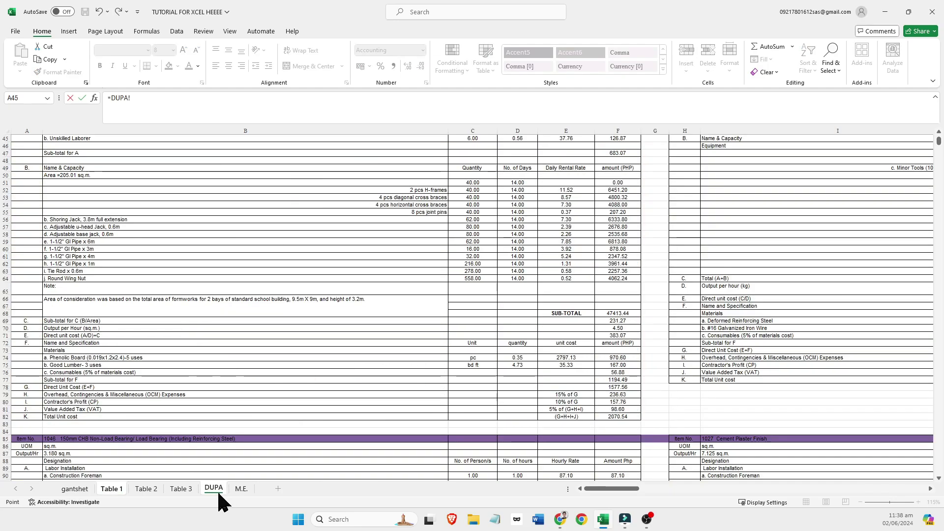
pyautogui.scroll(3, 523, 320)
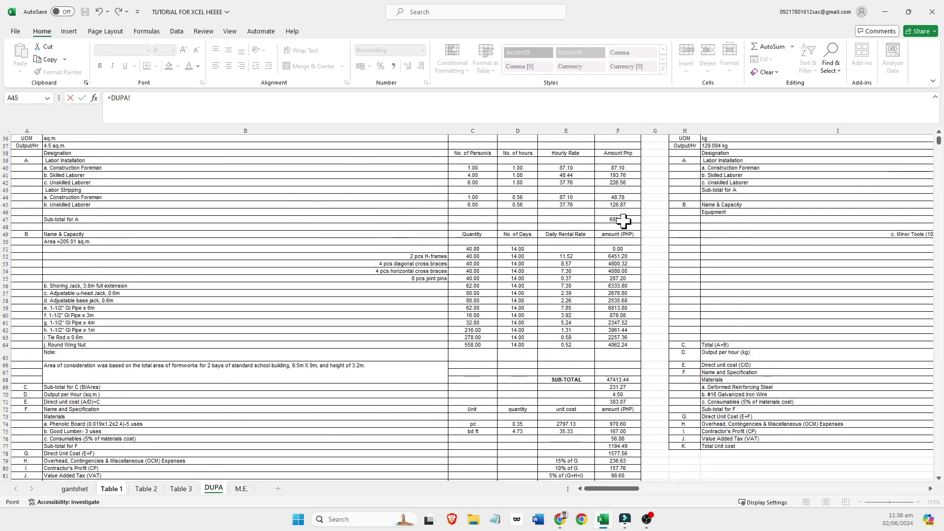
pyautogui.scroll(-1, 622, 371)
pyautogui.scroll(-3, 623, 371)
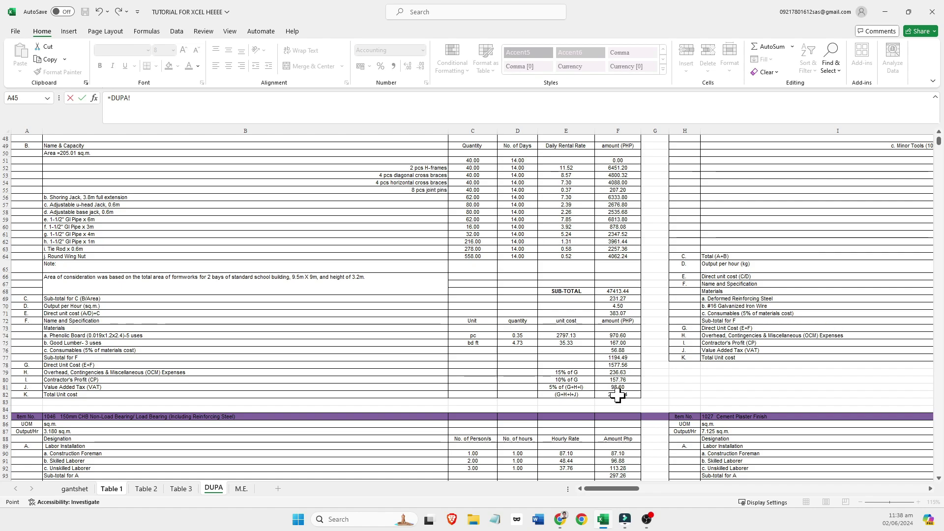
pyautogui.click(618, 395)
pyautogui.press('Return')
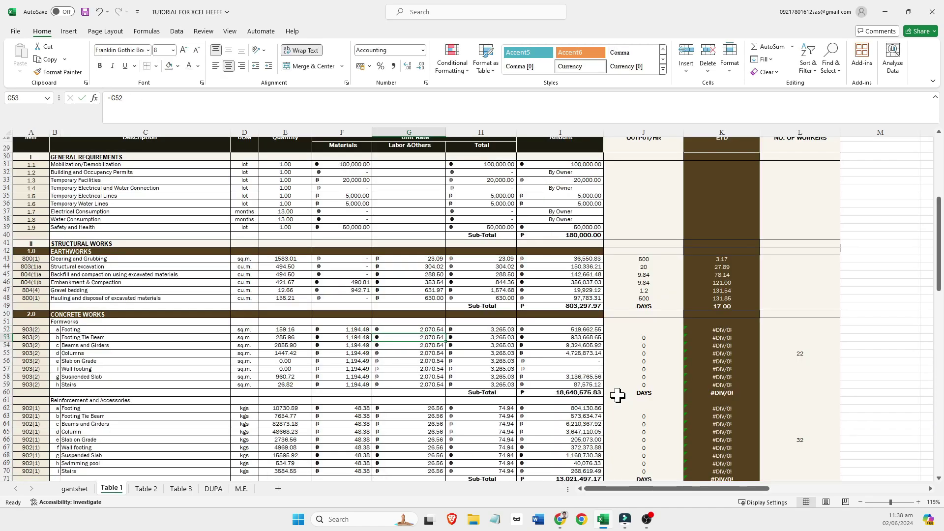
# Check the footing's total unit rate in Table 1 cell H52 against the formworks total unit cost in DUPA cell F82.
pyautogui.click(500, 330)
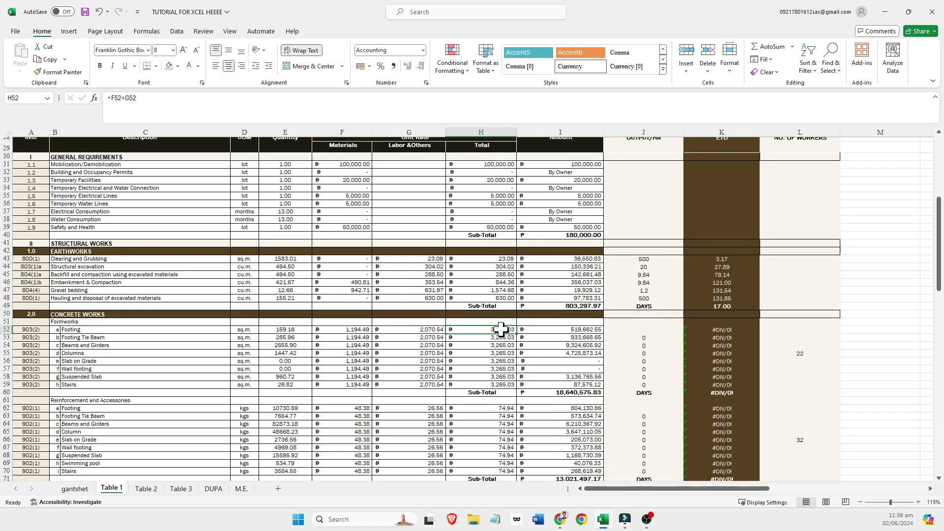
pyautogui.click(207, 487)
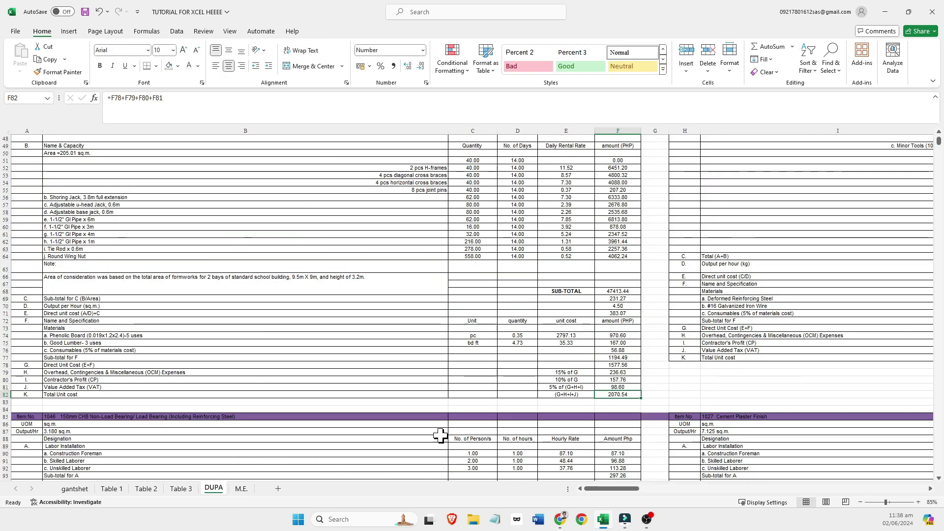
pyautogui.click(113, 489)
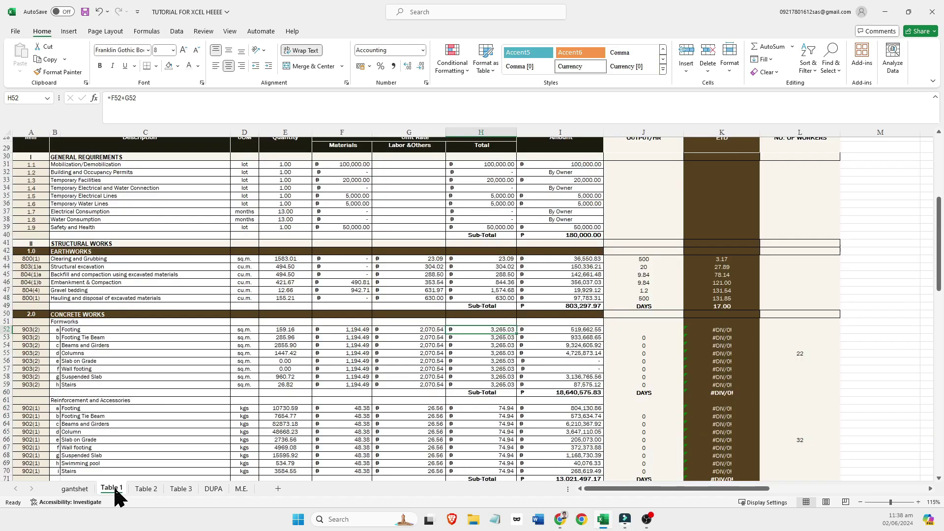
# Subtract the materials rate from the footing formworks labor rate by changing G52 to =DUPA!F82-F52.
pyautogui.click(417, 330)
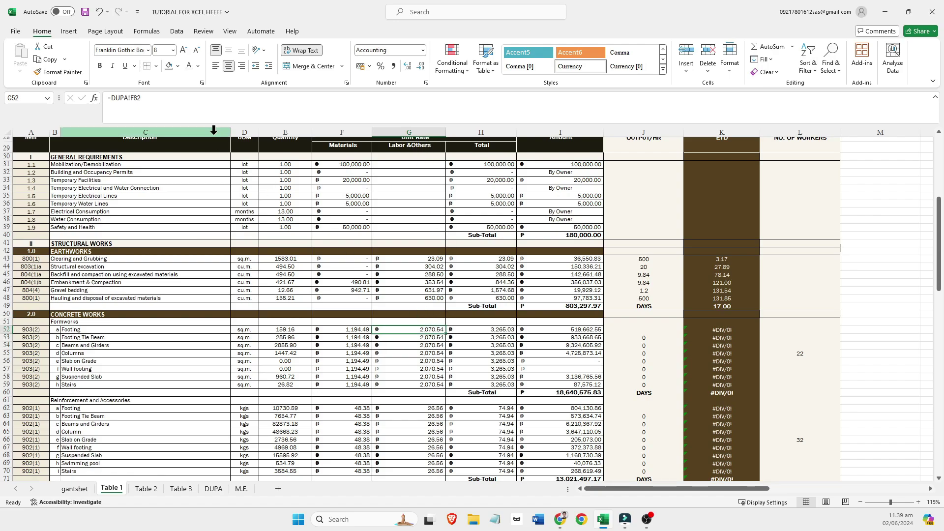
pyautogui.click(176, 105)
pyautogui.write('-')
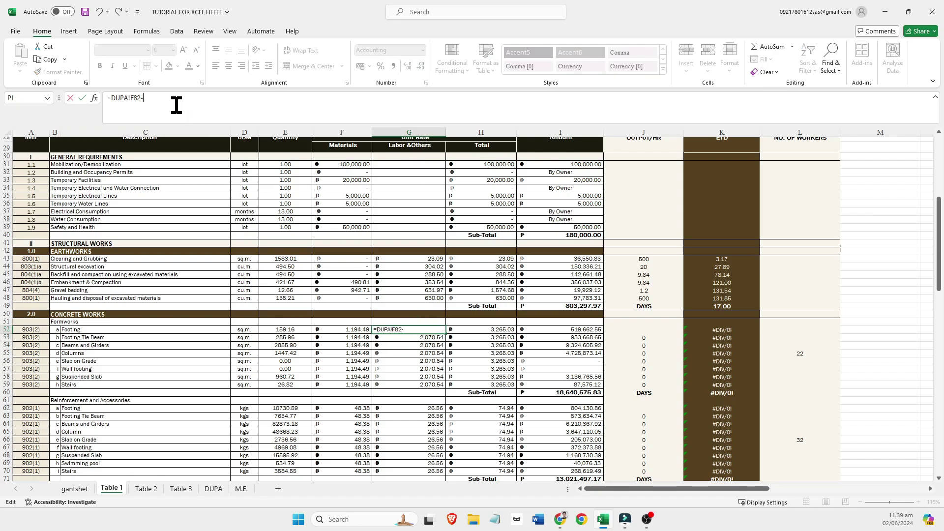
pyautogui.click(344, 331)
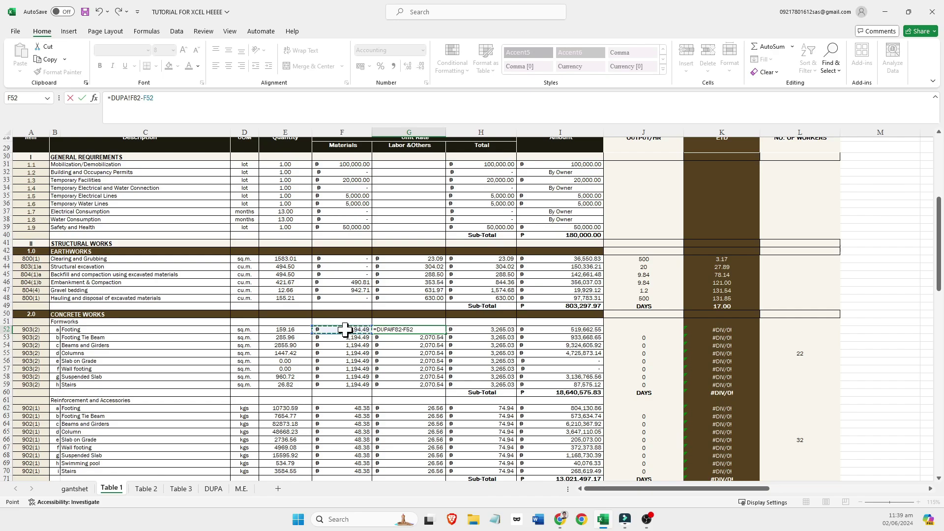
pyautogui.press('Return')
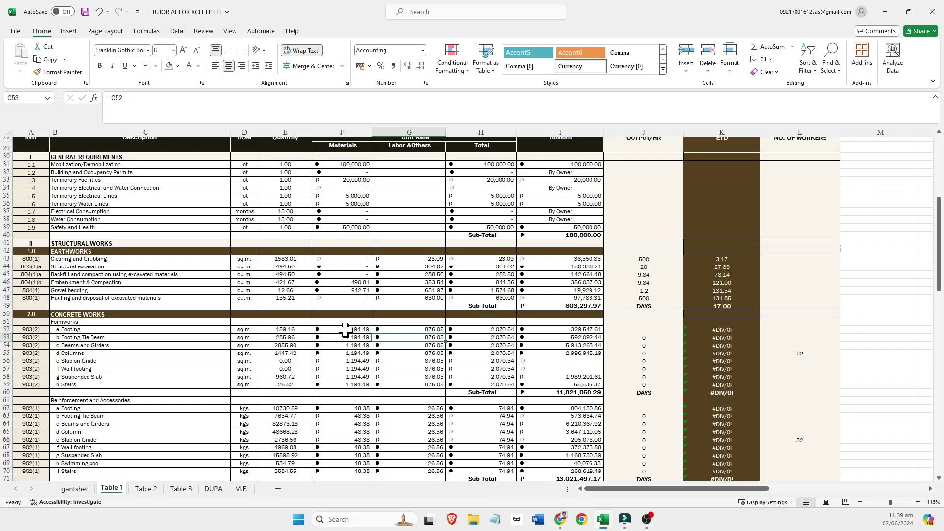
# Verify the recalculated total unit rate in H52 against the total unit cost on the DUPA sheet.
pyautogui.click(504, 329)
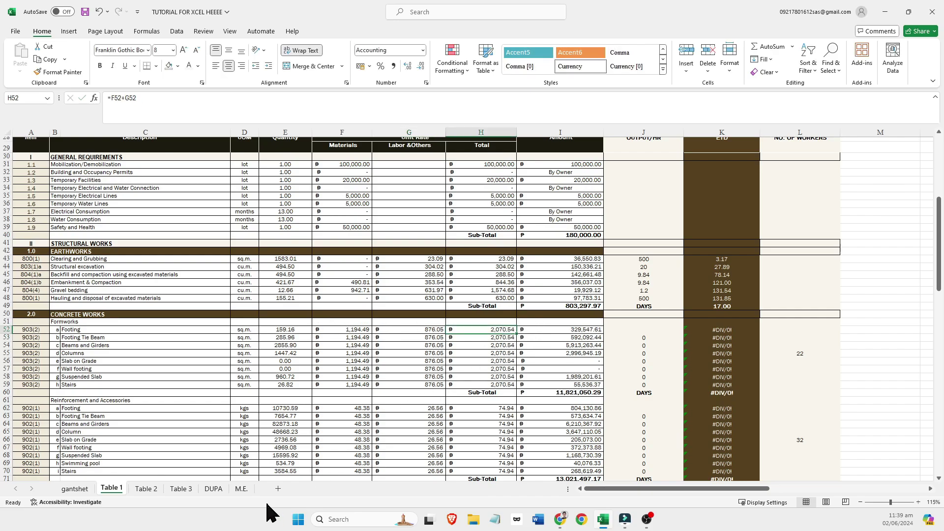
pyautogui.click(213, 490)
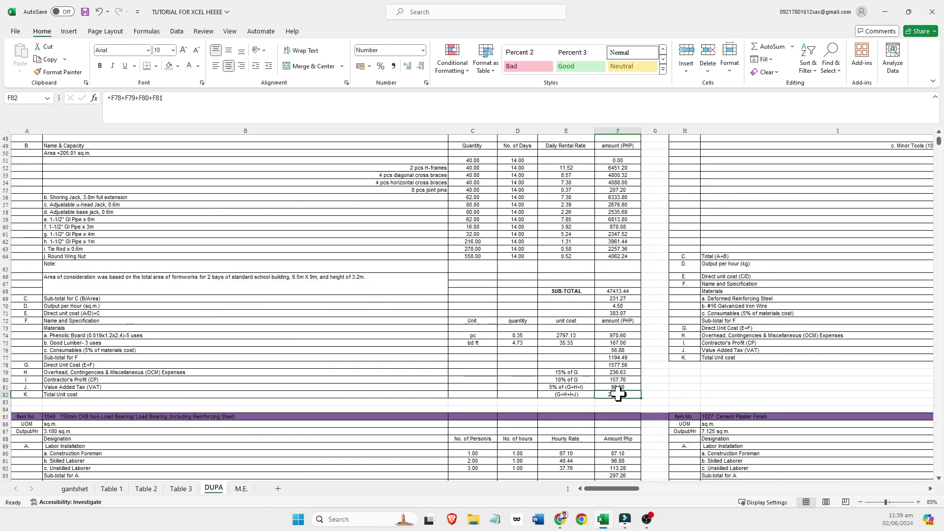
pyautogui.click(112, 489)
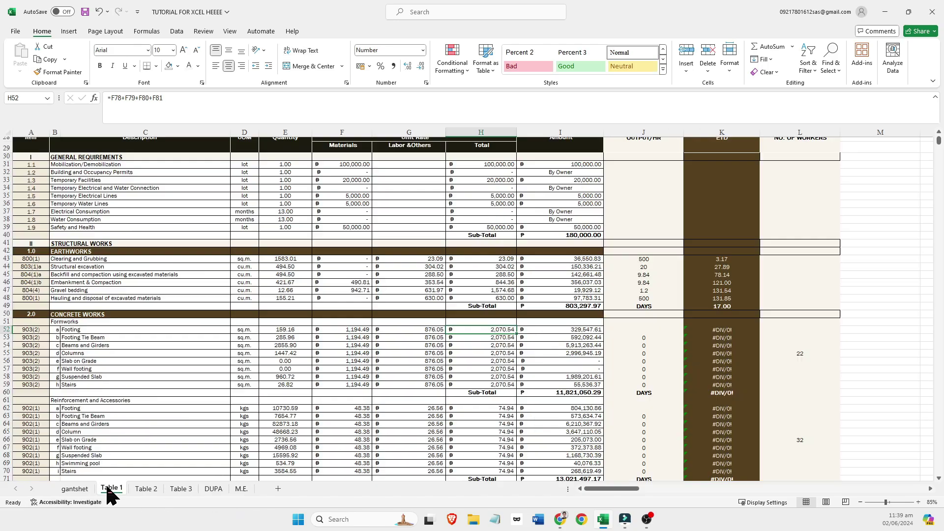
# Link the footing formworks output per hour in J52 to the DUPA output with =DUPA!F70.
pyautogui.click(638, 332)
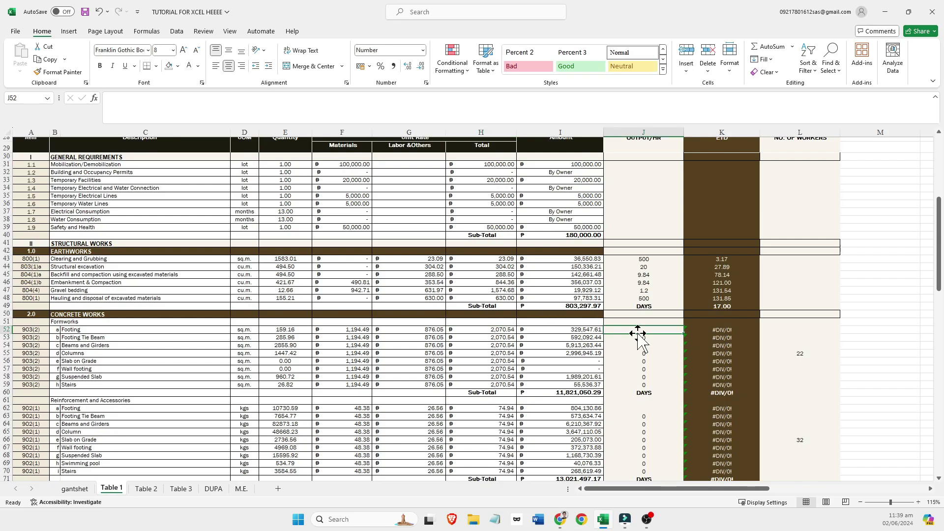
pyautogui.write('=')
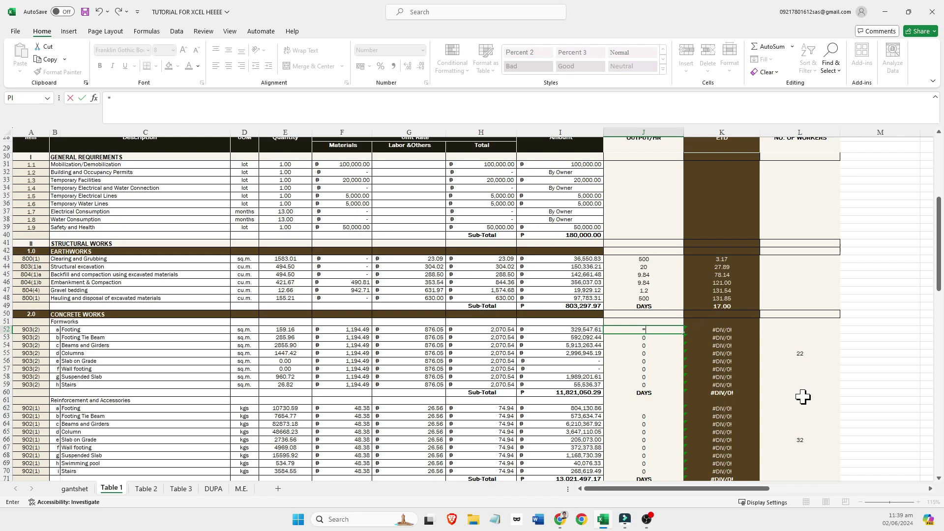
pyautogui.click(215, 488)
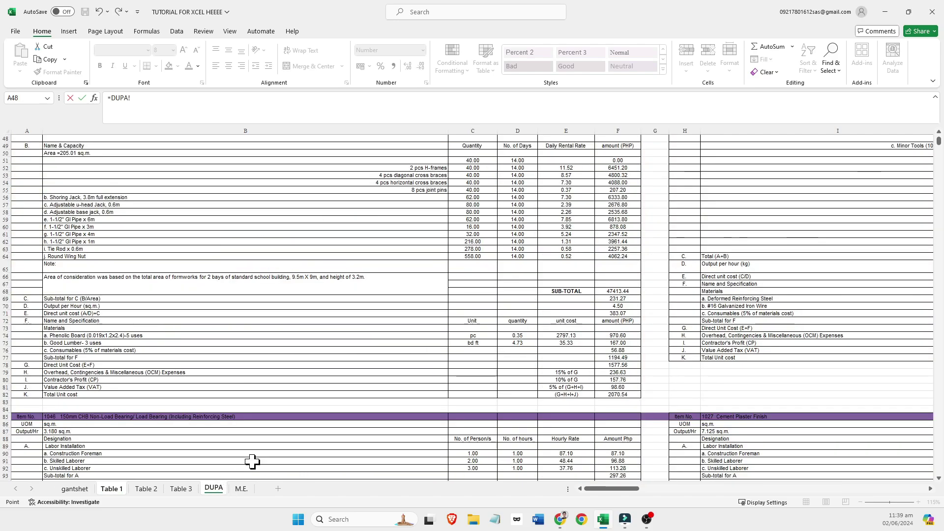
pyautogui.scroll(1, 622, 346)
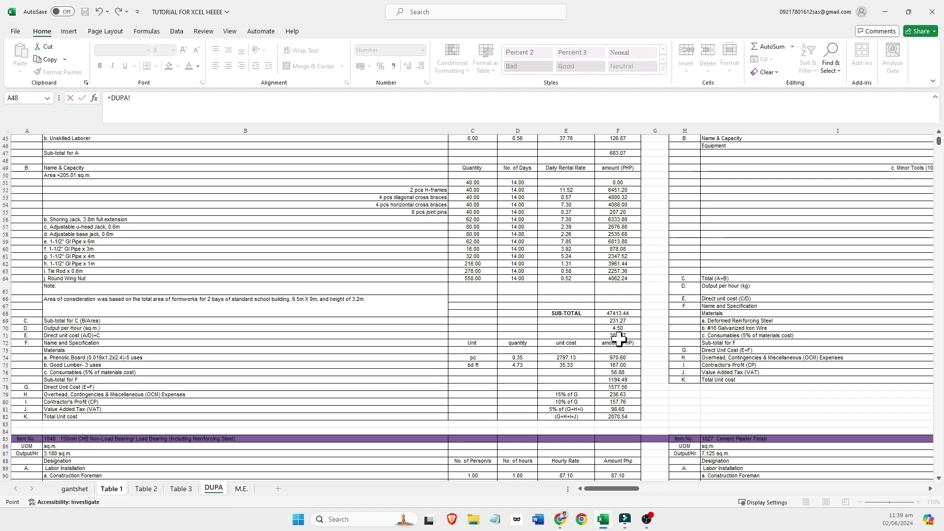
pyautogui.scroll(8, 619, 340)
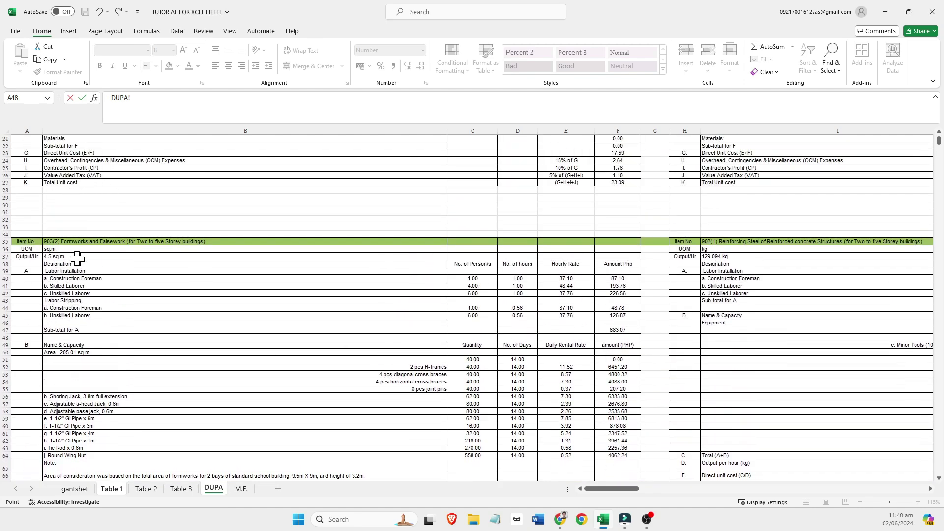
pyautogui.scroll(-10, 73, 261)
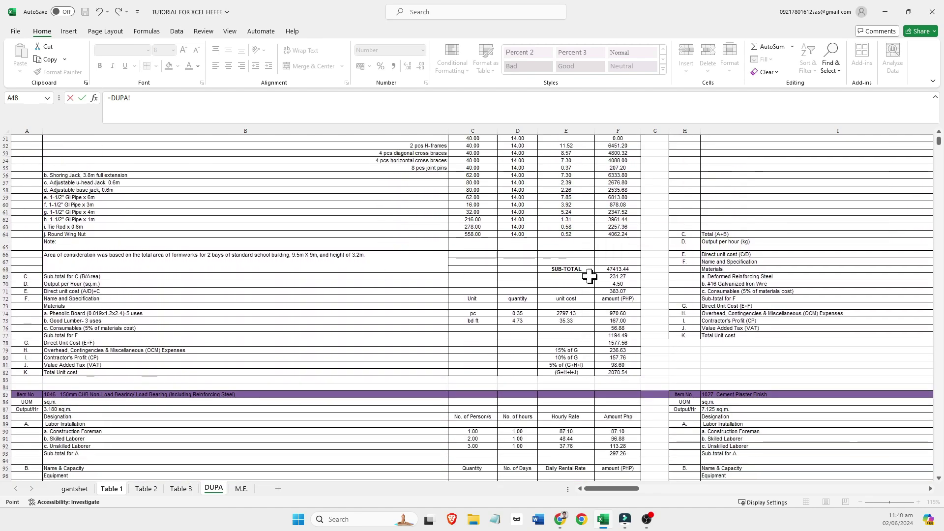
pyautogui.click(631, 284)
pyautogui.press('Return')
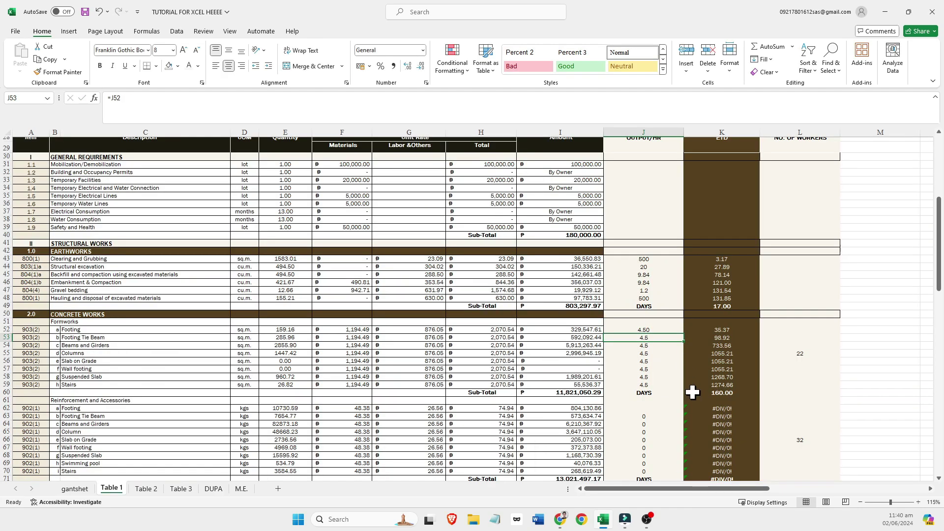
# Examine the footing's ETD formula in K52 and output link in J52, and review the output and ETD columns of Table 1.
pyautogui.scroll(-1, 722, 357)
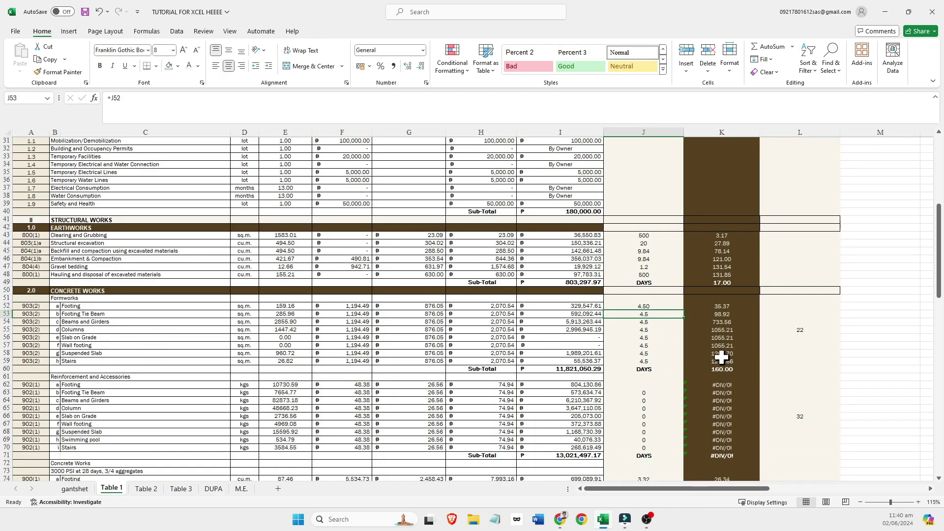
pyautogui.click(722, 306)
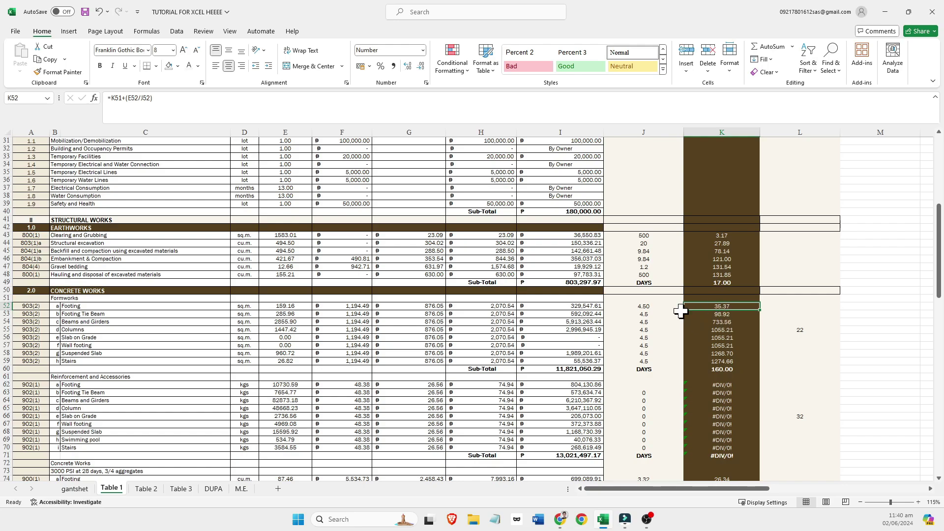
pyautogui.click(866, 306)
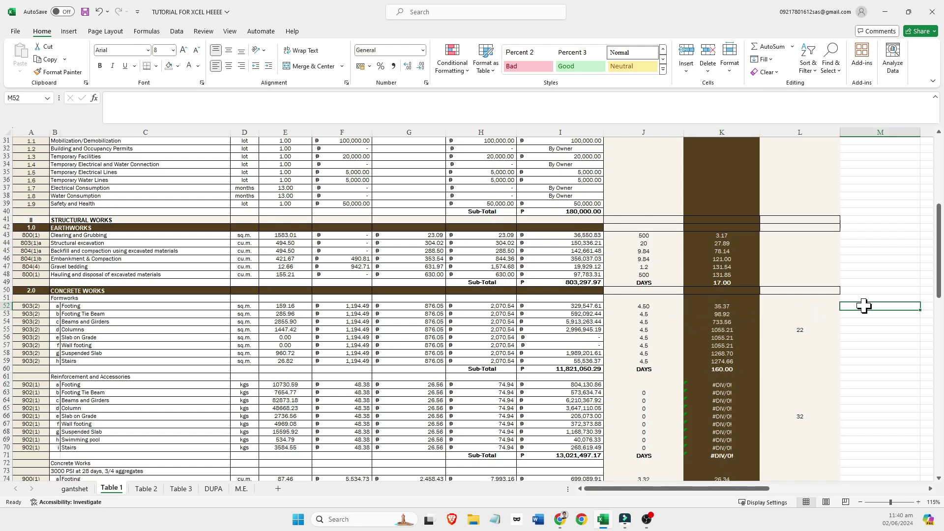
pyautogui.click(645, 307)
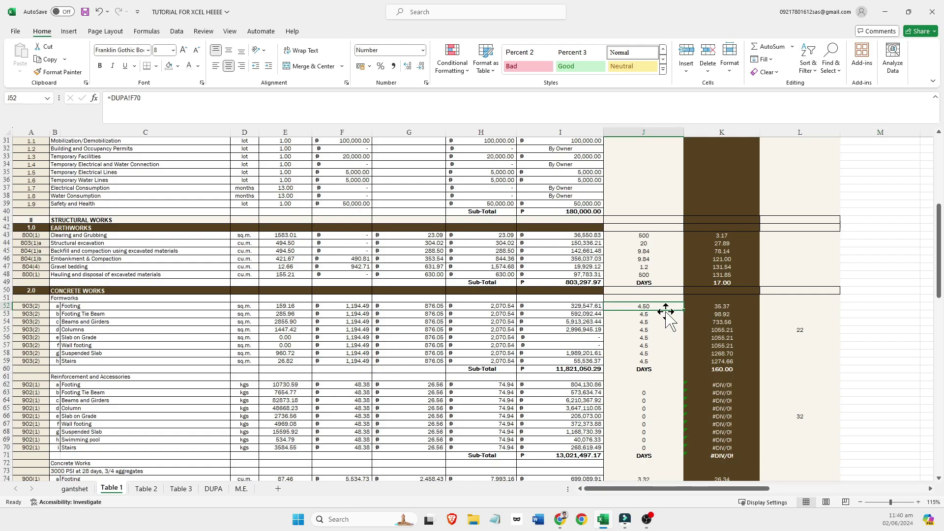
pyautogui.scroll(3, 666, 313)
pyautogui.scroll(-2, 666, 312)
pyautogui.scroll(2, 666, 312)
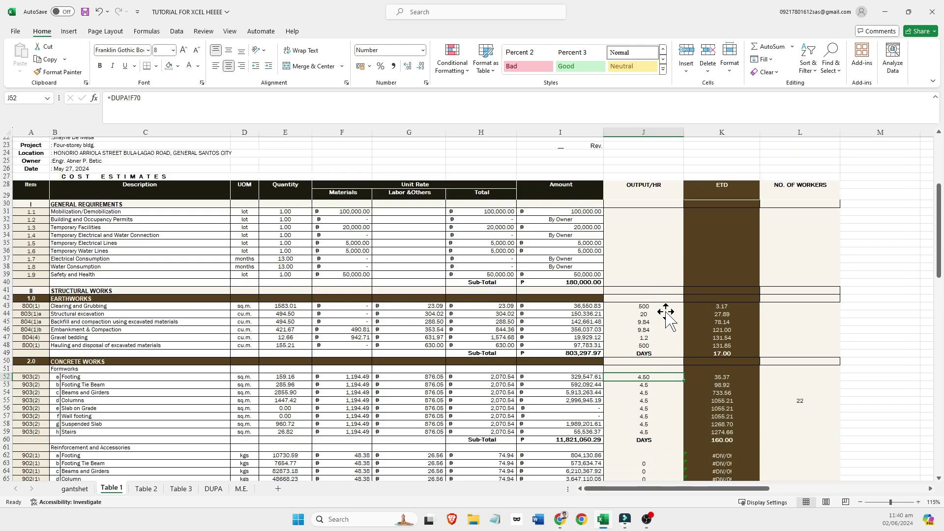
pyautogui.scroll(-3, 647, 350)
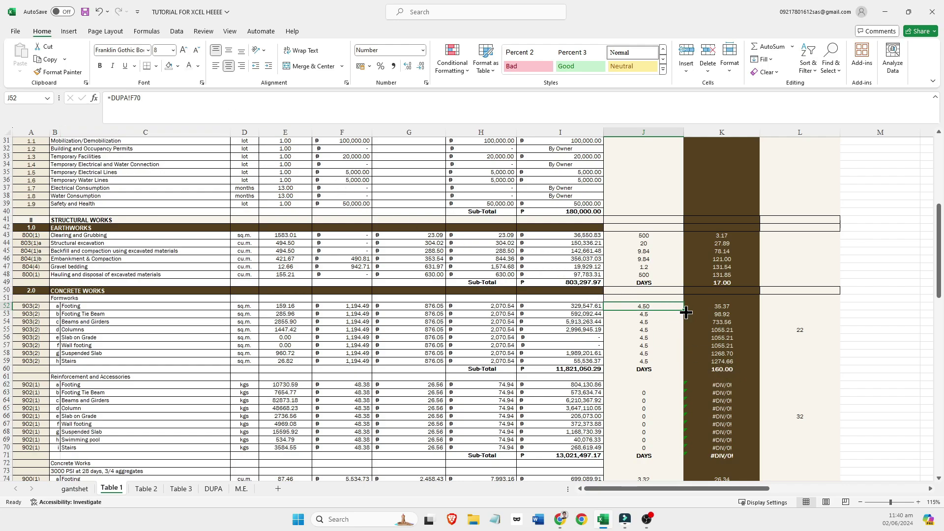
# Double the footing formworks output per hour in J52 by changing its formula to =DUPA!F70*2.
pyautogui.click(183, 107)
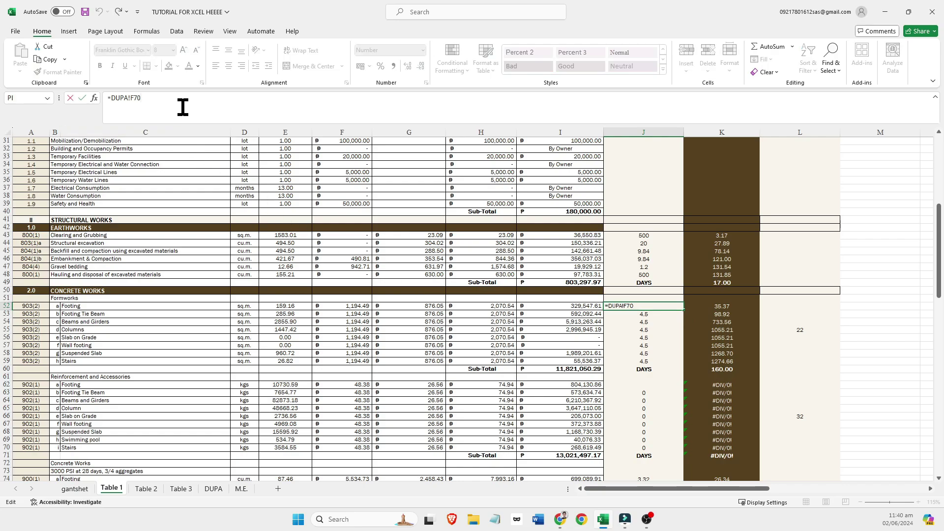
pyautogui.write('*')
pyautogui.press('Return')
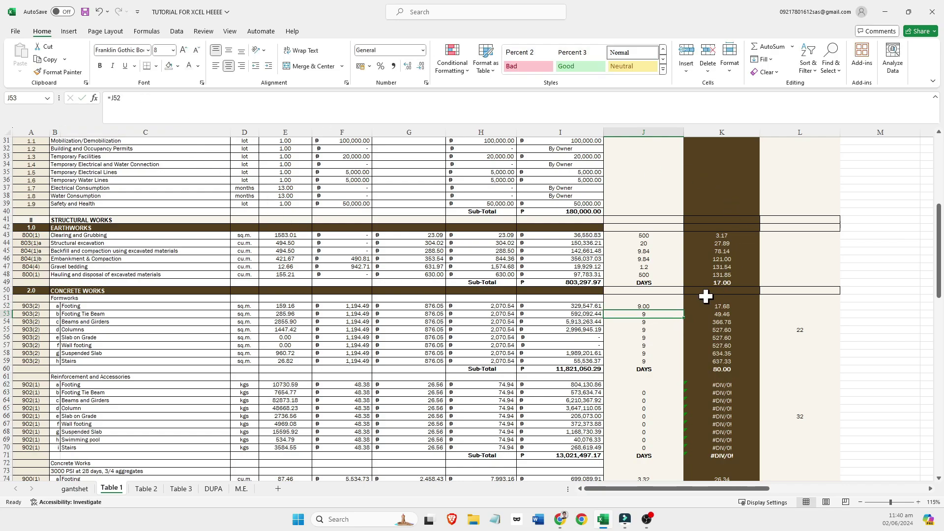
pyautogui.click(644, 306)
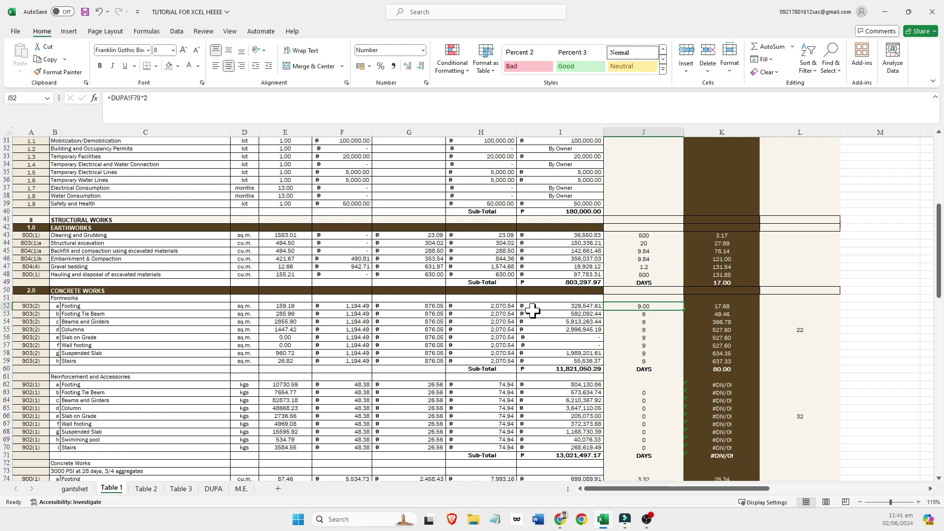
# Examine the formworks days formula in K60 and the cumulative ETD formulas in K52 and K53.
pyautogui.click(723, 372)
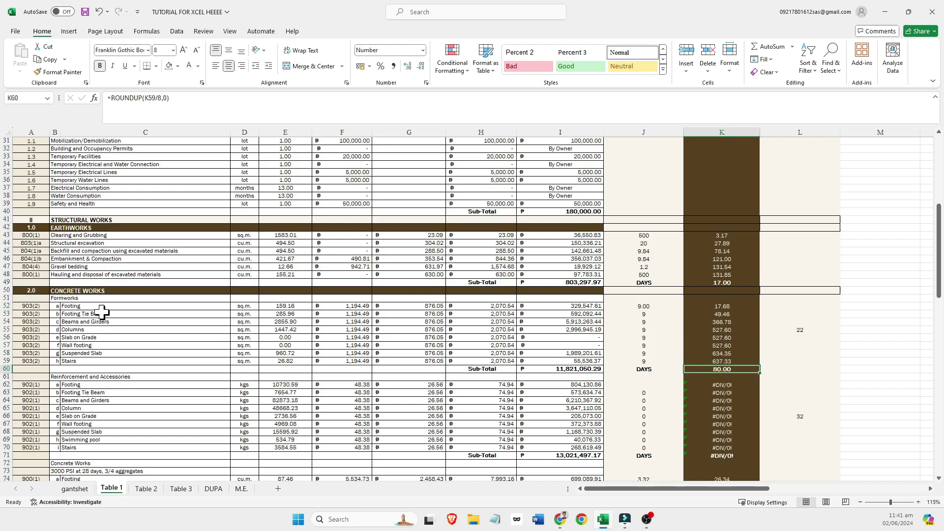
pyautogui.click(863, 306)
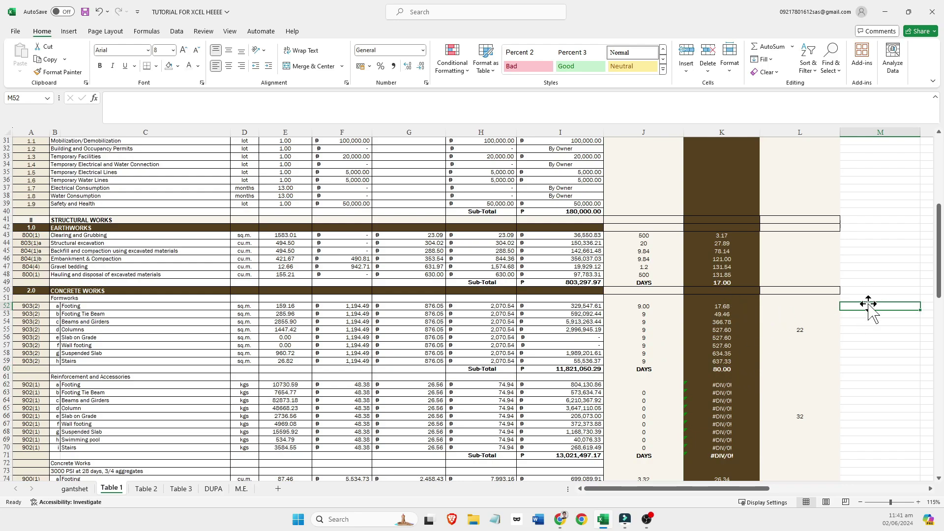
pyautogui.click(722, 306)
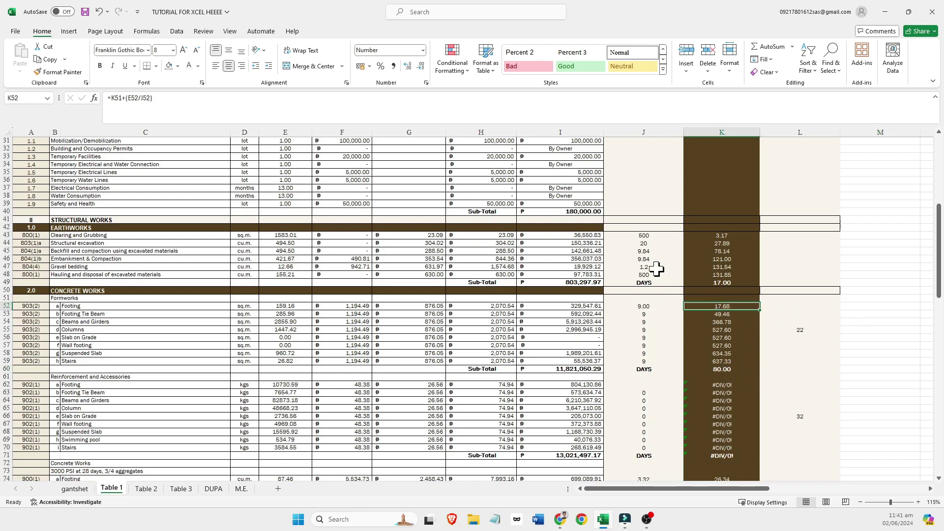
pyautogui.click(189, 100)
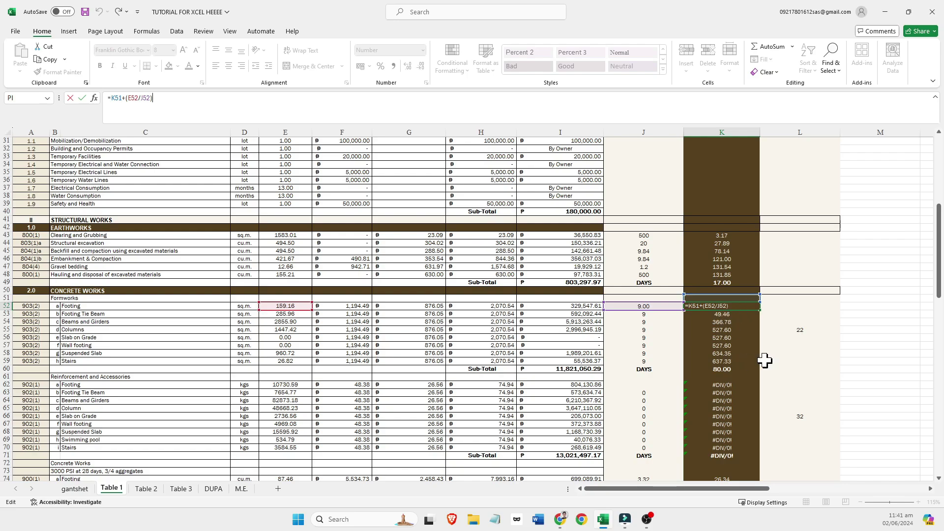
pyautogui.click(847, 361)
pyautogui.click(725, 314)
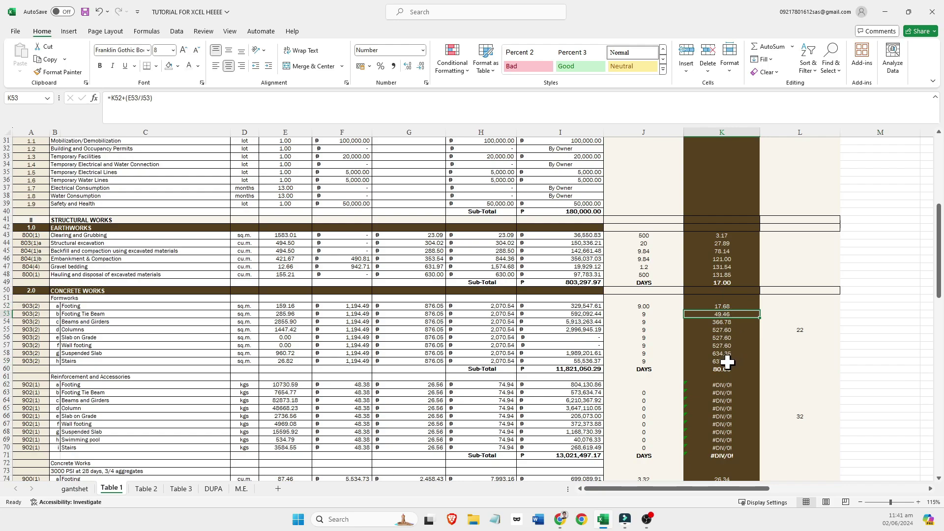
# Calculate the footing's hours in M52 with =E52/J52 and fill the formula down through M59 for all formworks items.
pyautogui.click(856, 306)
pyautogui.write('=')
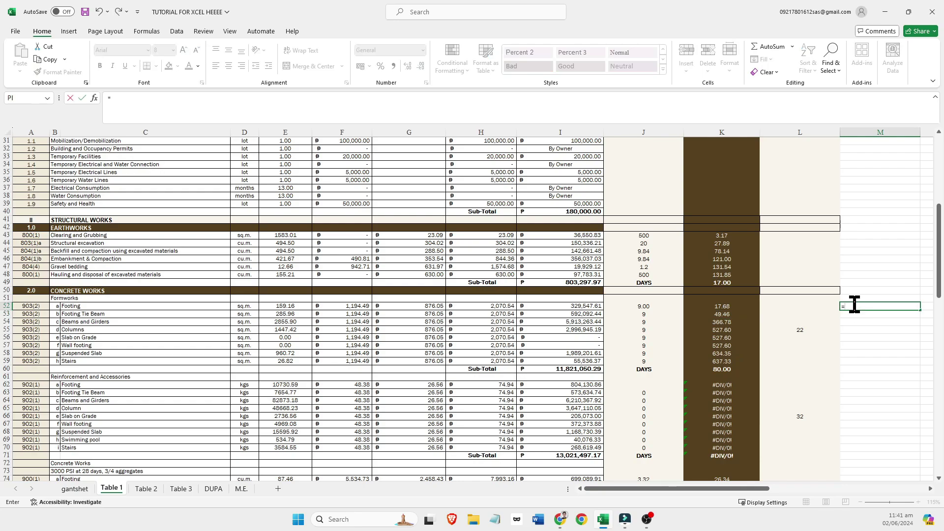
pyautogui.moveTo(685, 487); pyautogui.dragTo(692, 490)
pyautogui.click(272, 305)
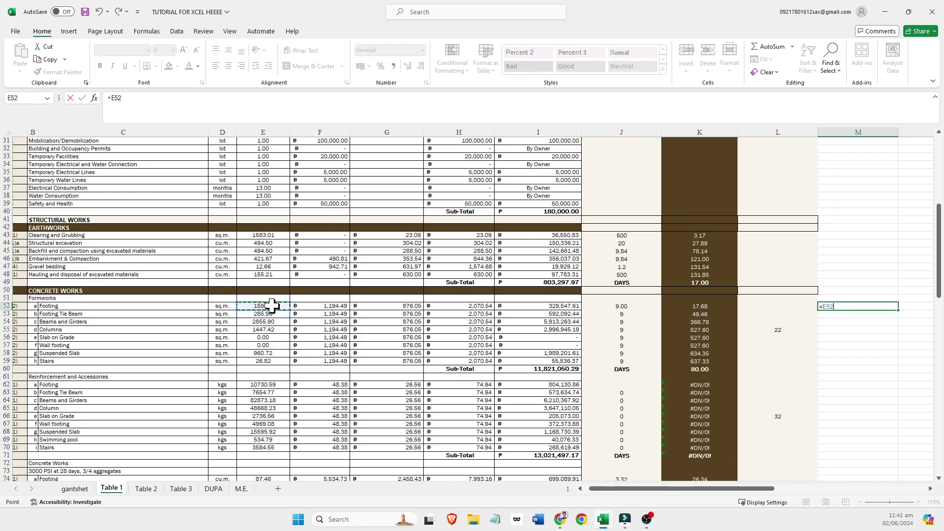
pyautogui.write('/')
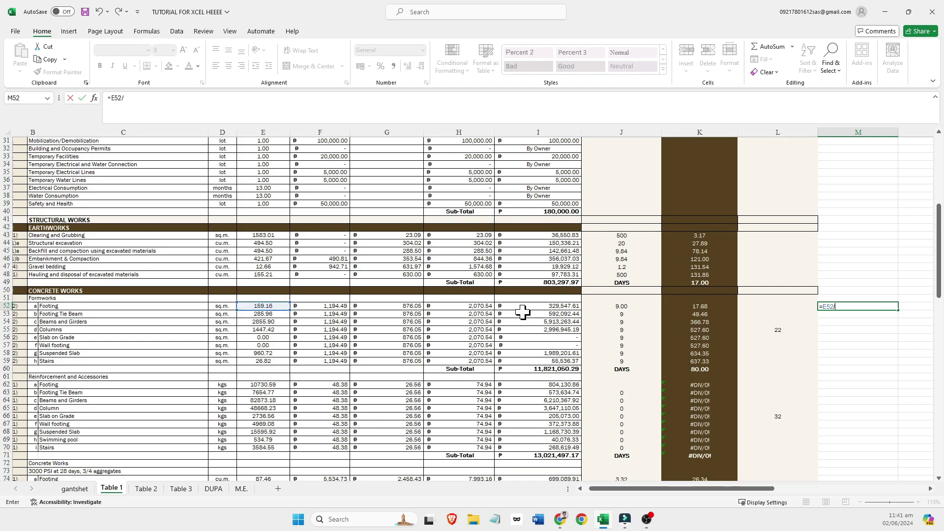
pyautogui.click(623, 307)
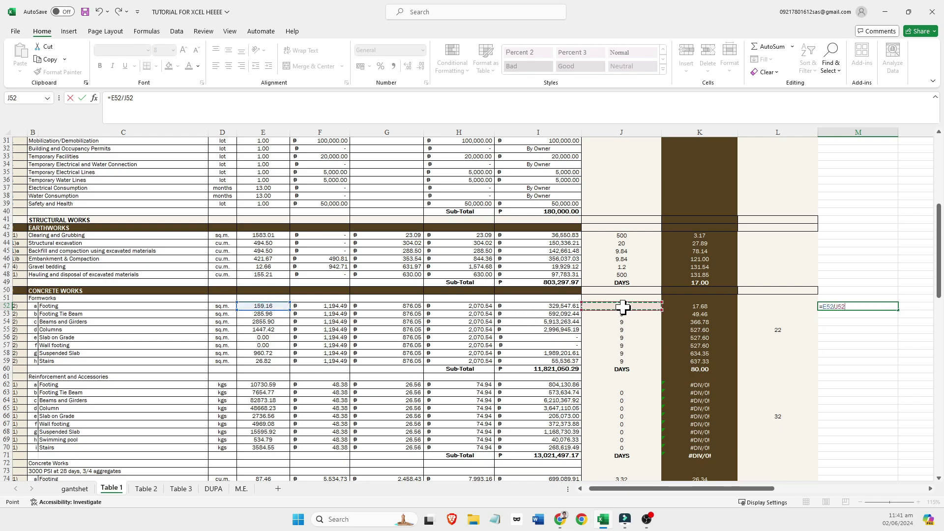
pyautogui.hotkey('ctrl', 'Return')
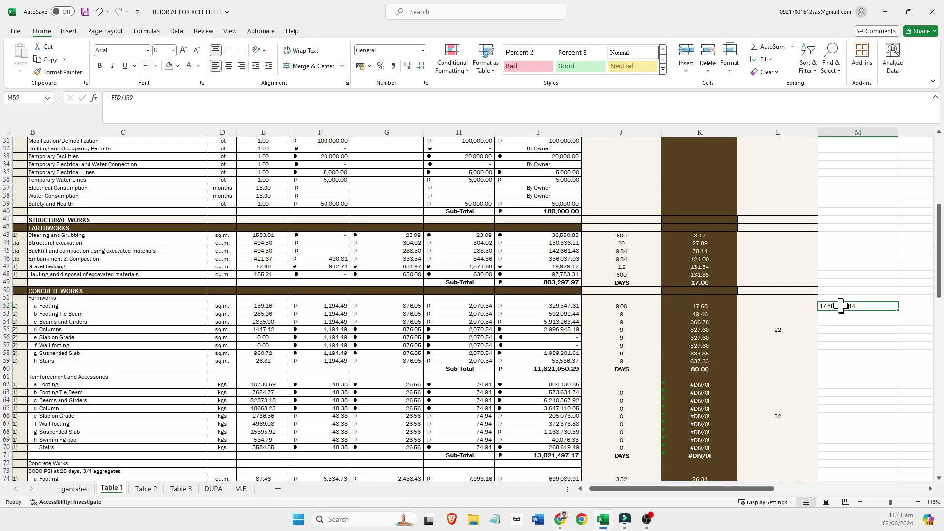
pyautogui.moveTo(898, 310); pyautogui.dragTo(899, 367)
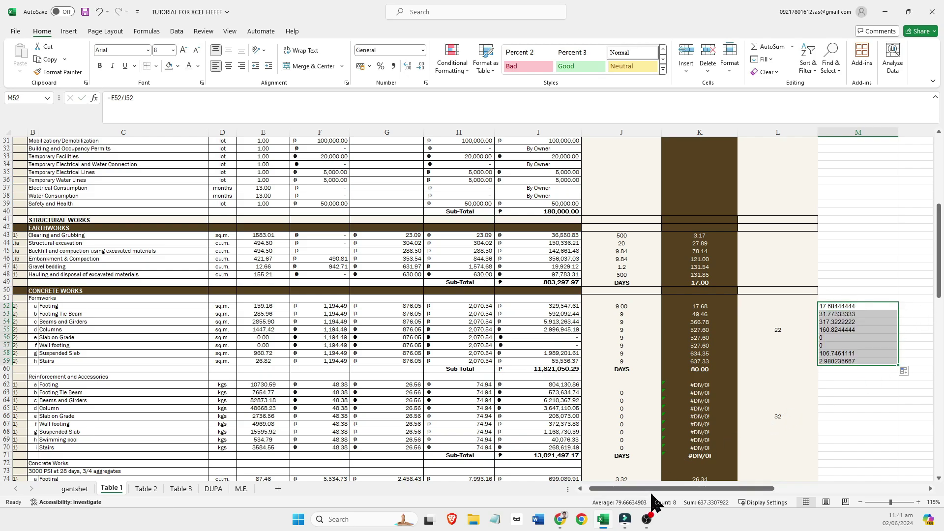
# Review the individual formworks hours in column M against the OUTPUT/HR and ETD columns of Table 1.
pyautogui.moveTo(653, 489); pyautogui.dragTo(695, 487)
pyautogui.click(681, 392)
pyautogui.click(656, 369)
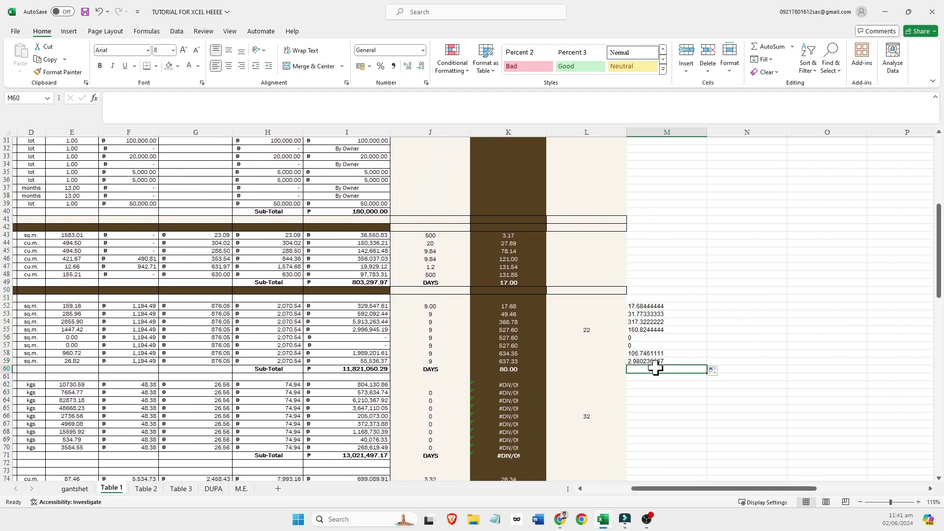
pyautogui.click(723, 307)
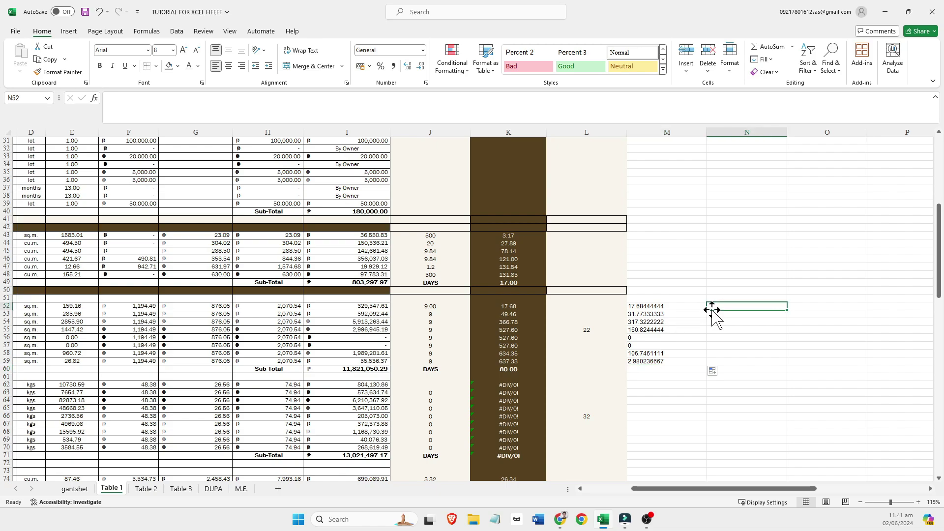
pyautogui.click(662, 306)
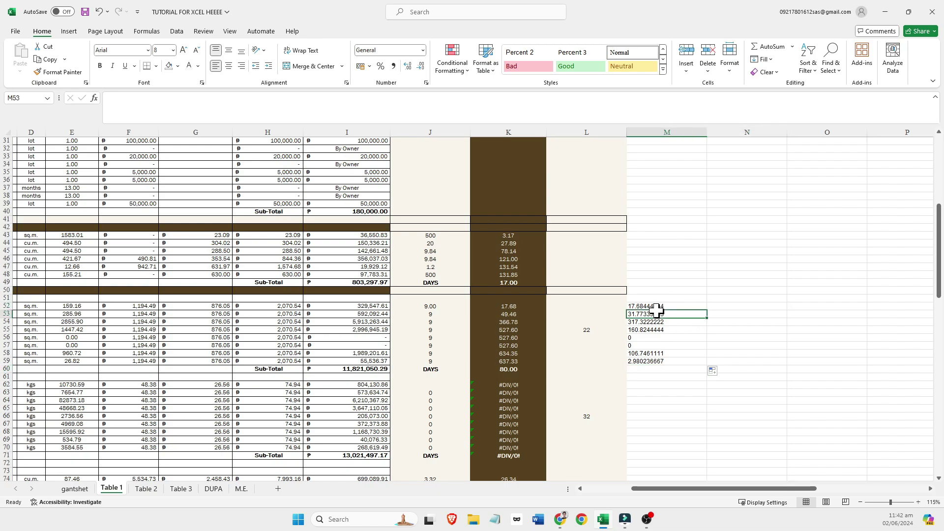
pyautogui.scroll(5, 640, 310)
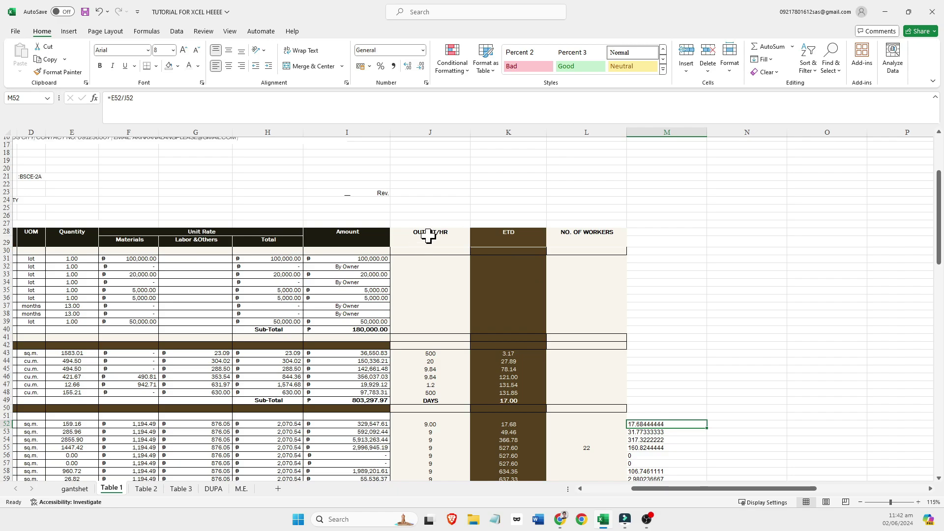
pyautogui.scroll(-6, 427, 236)
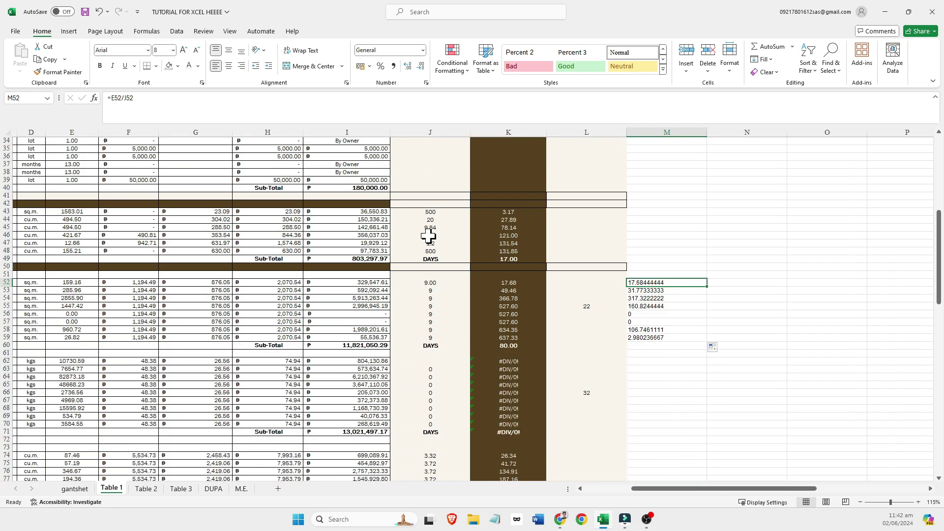
# Total the formworks hours in N52 with a SUM of M52 through M59.
pyautogui.click(729, 284)
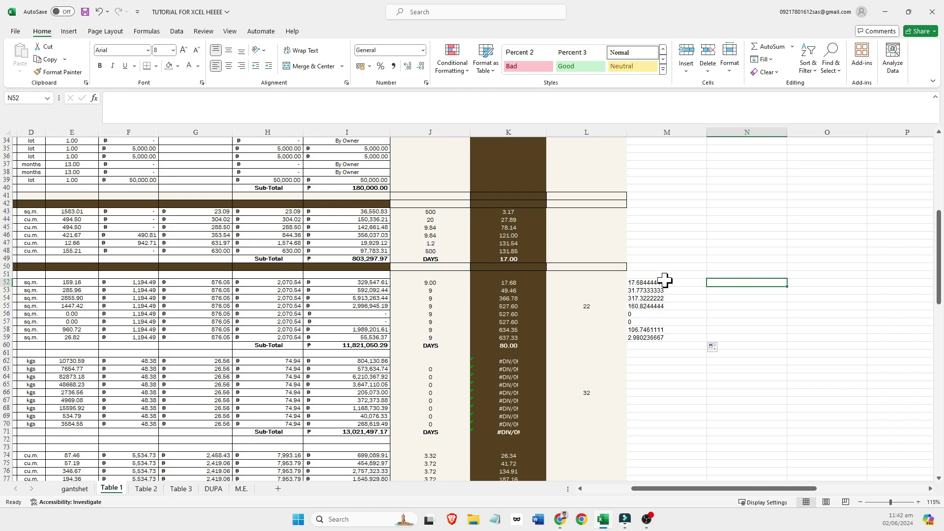
pyautogui.scroll(5, 447, 253)
pyautogui.scroll(-3, 611, 352)
pyautogui.write('=')
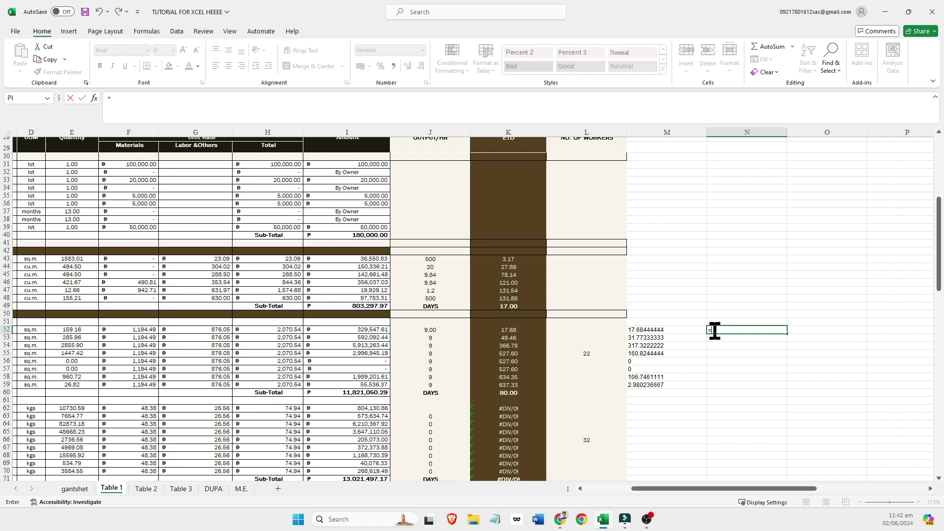
pyautogui.write('sum')
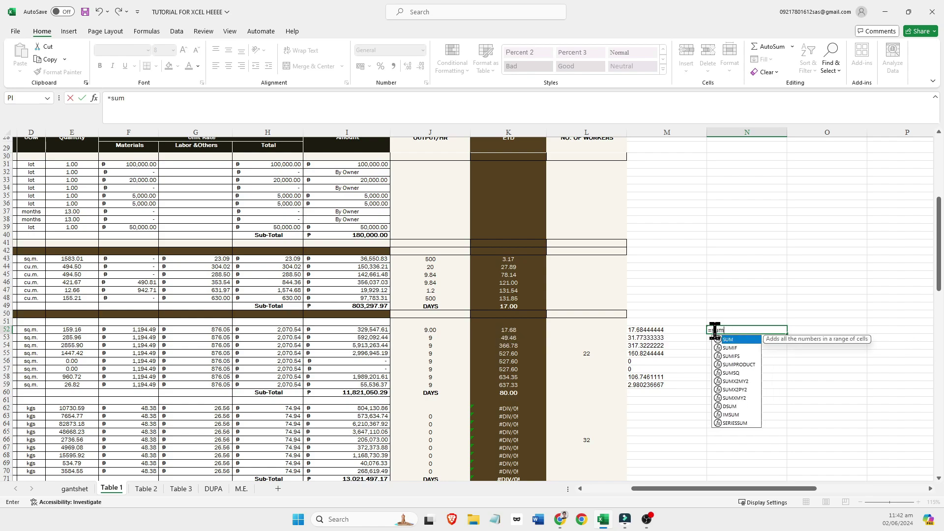
pyautogui.write('(')
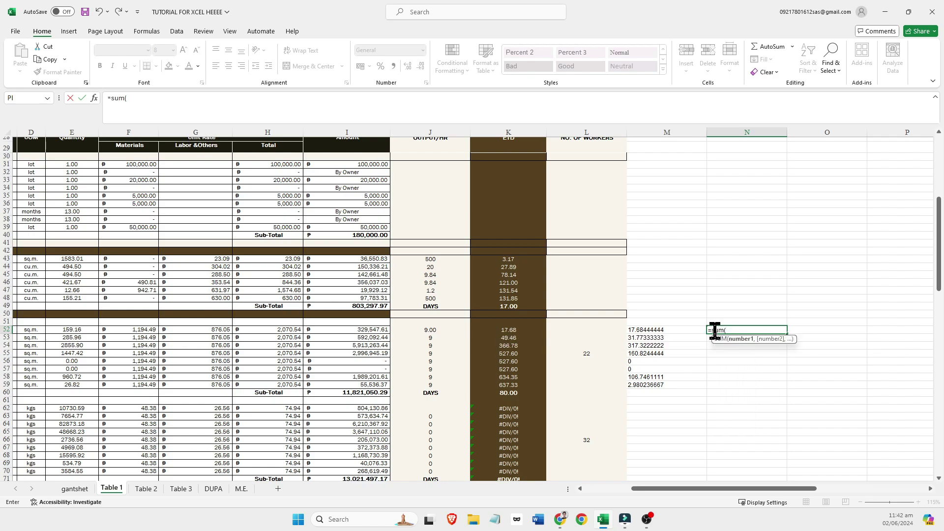
pyautogui.click(660, 331)
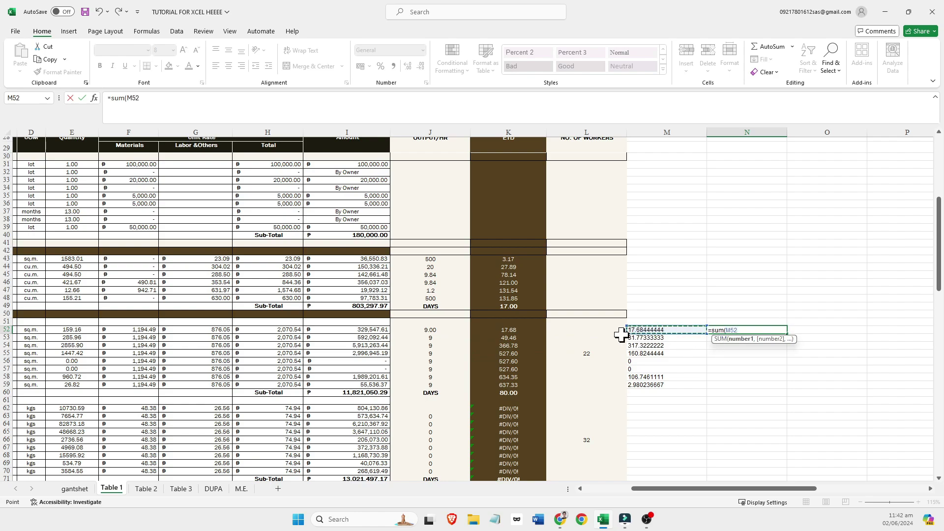
pyautogui.moveTo(628, 332); pyautogui.dragTo(631, 388)
pyautogui.press('Return')
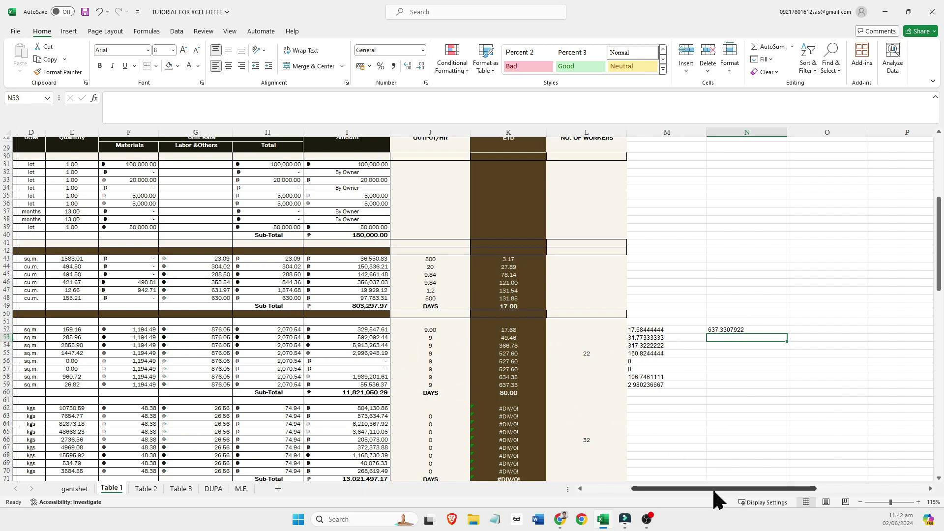
# Convert the total formworks hours to 8-hour days by entering =N52/8 in N53.
pyautogui.moveTo(713, 489); pyautogui.dragTo(401, 492)
pyautogui.moveTo(615, 490); pyautogui.dragTo(691, 471)
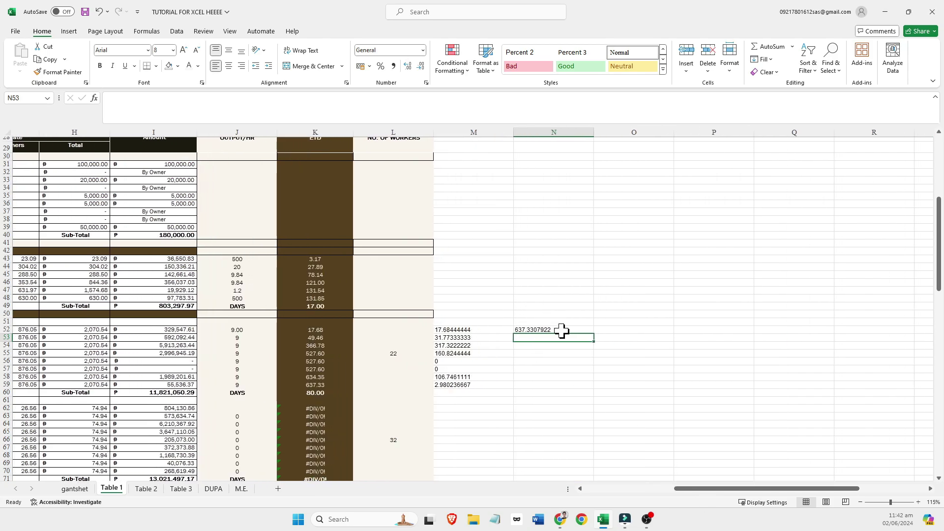
pyautogui.write('+')
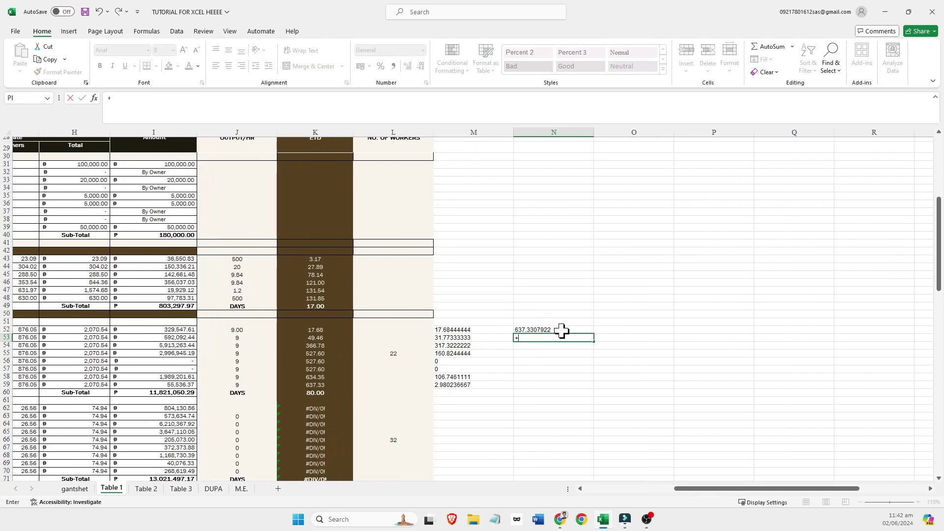
pyautogui.click(562, 330)
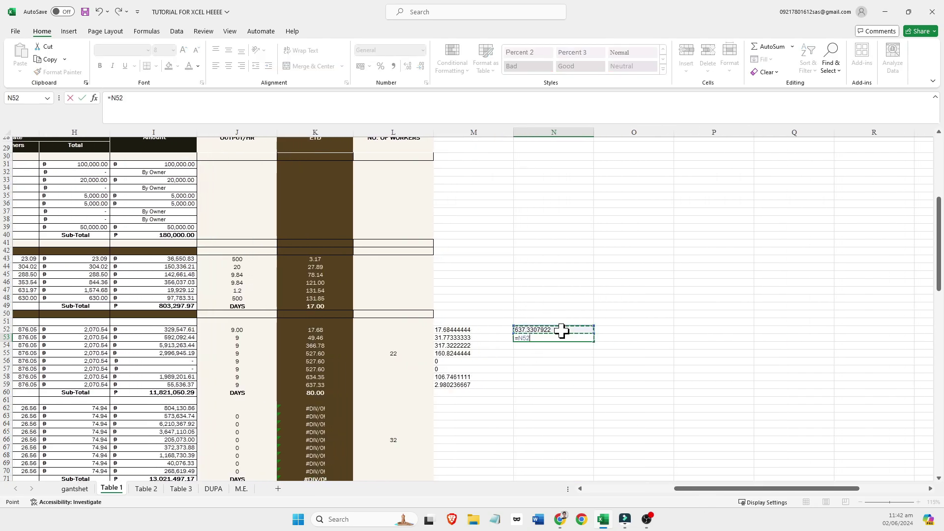
pyautogui.click(141, 106)
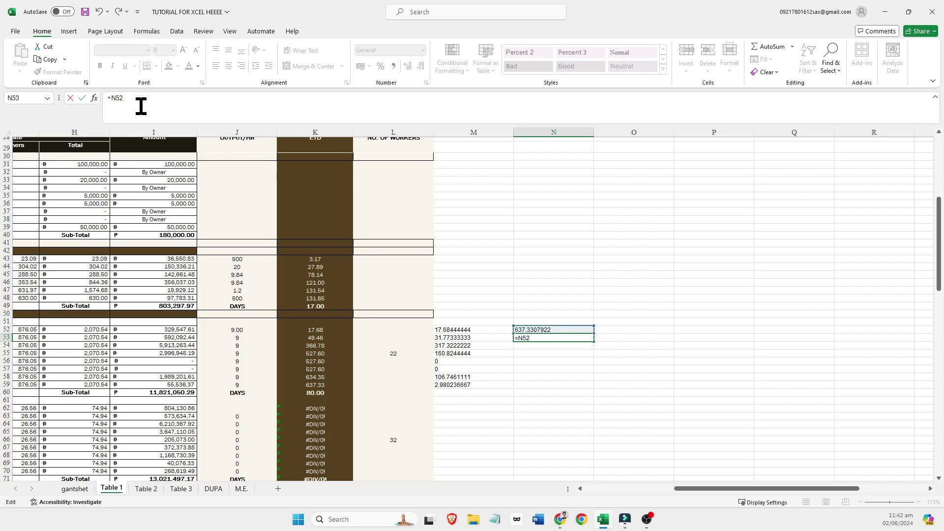
pyautogui.write('/8')
pyautogui.press('Return')
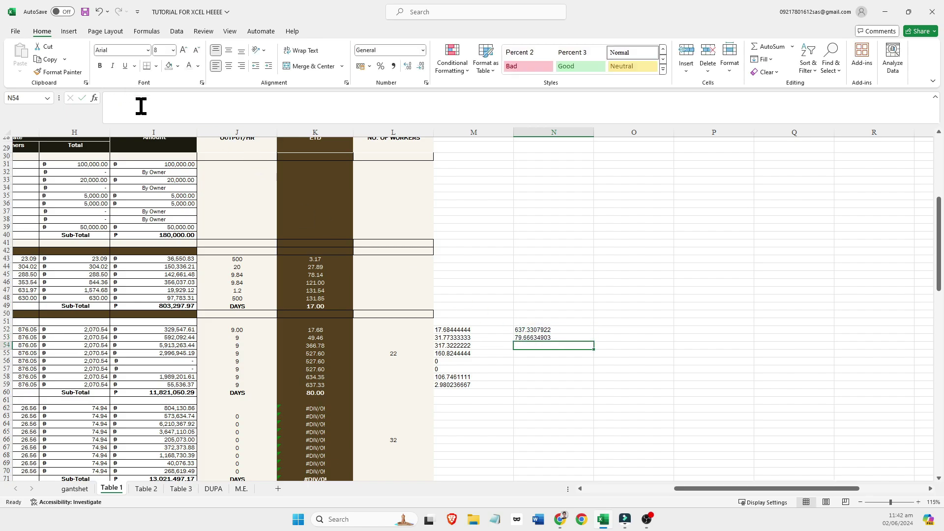
pyautogui.click(553, 339)
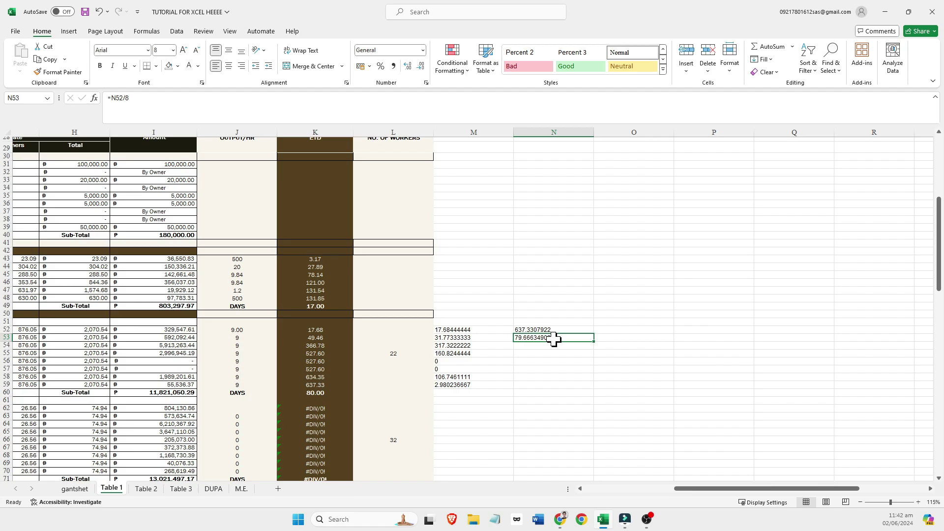
pyautogui.click(535, 347)
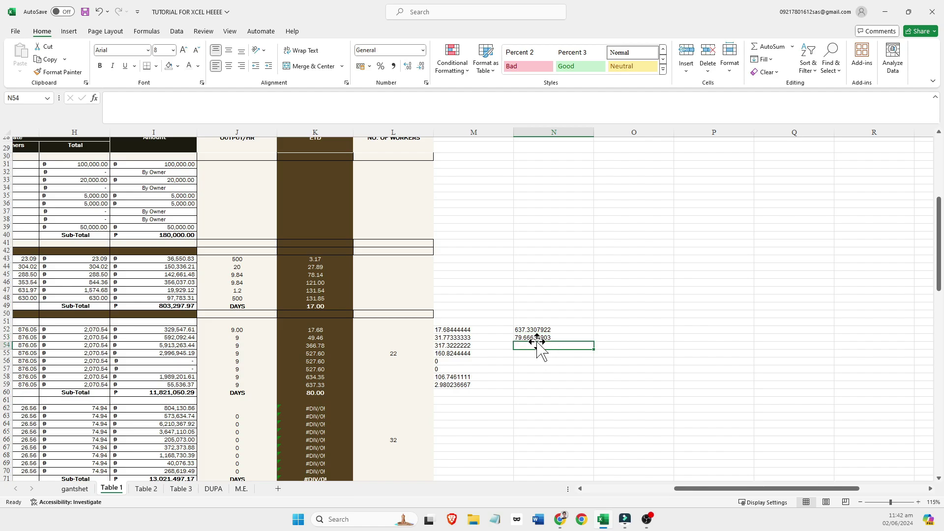
# Round the formworks days in N53 up to two decimals by changing the formula to =ROUNDUP(N52/8,2).
pyautogui.click(538, 338)
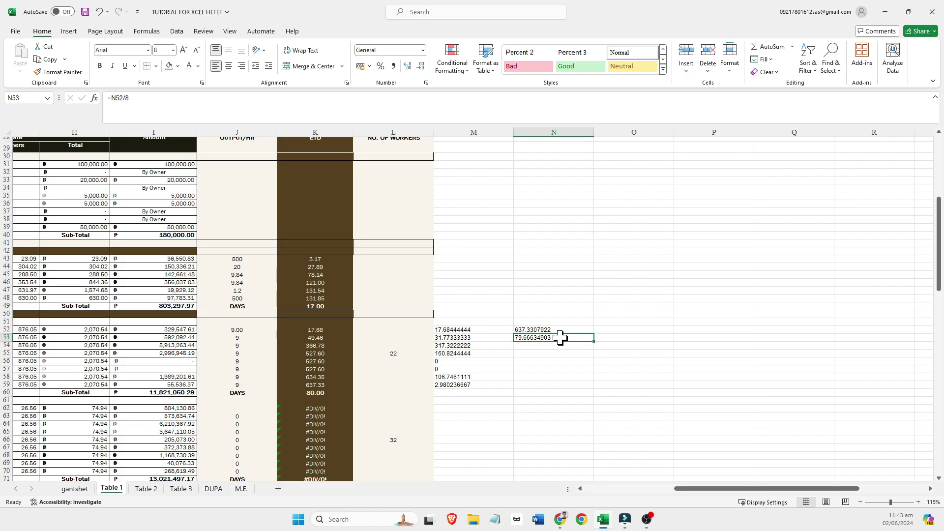
pyautogui.click(111, 98)
pyautogui.write('round')
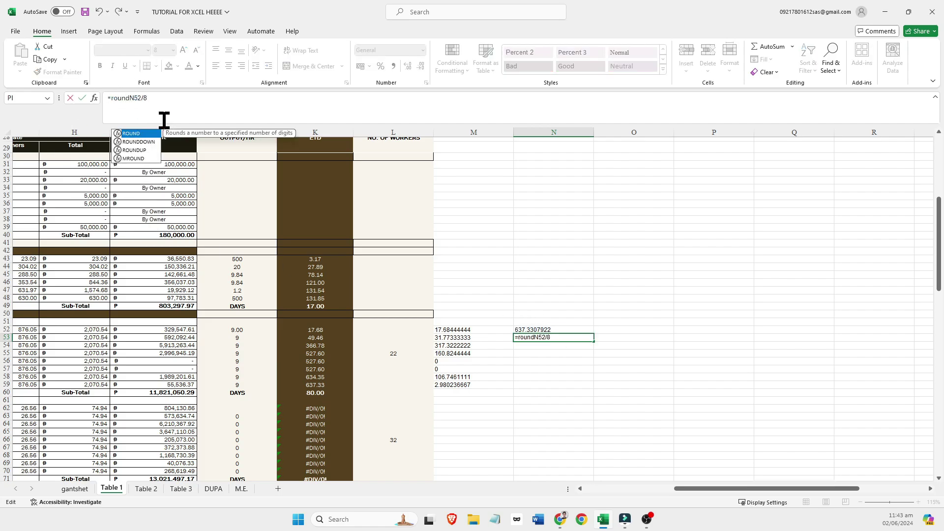
pyautogui.write('up(')
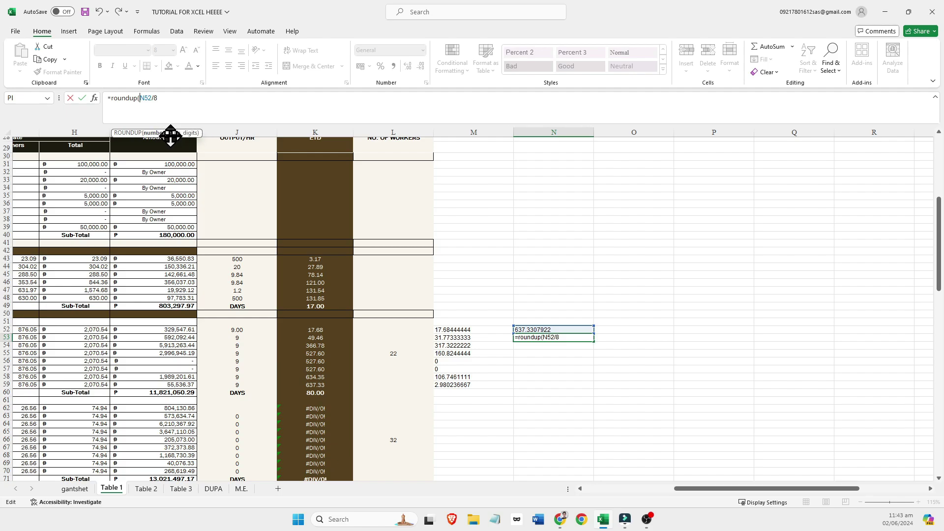
pyautogui.write(',2')
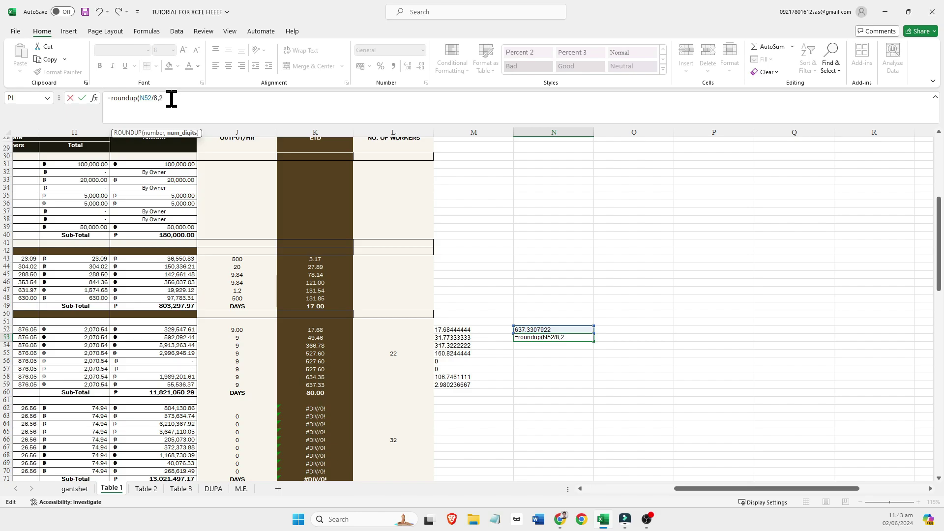
pyautogui.press('Return')
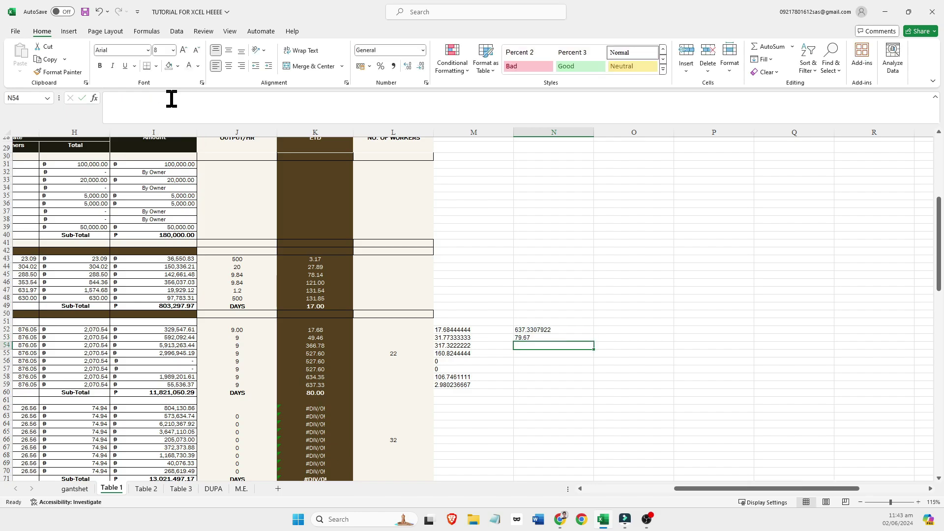
# Change the rounding in N53 to one decimal with =ROUNDUP(N52/8,1).
pyautogui.click(524, 339)
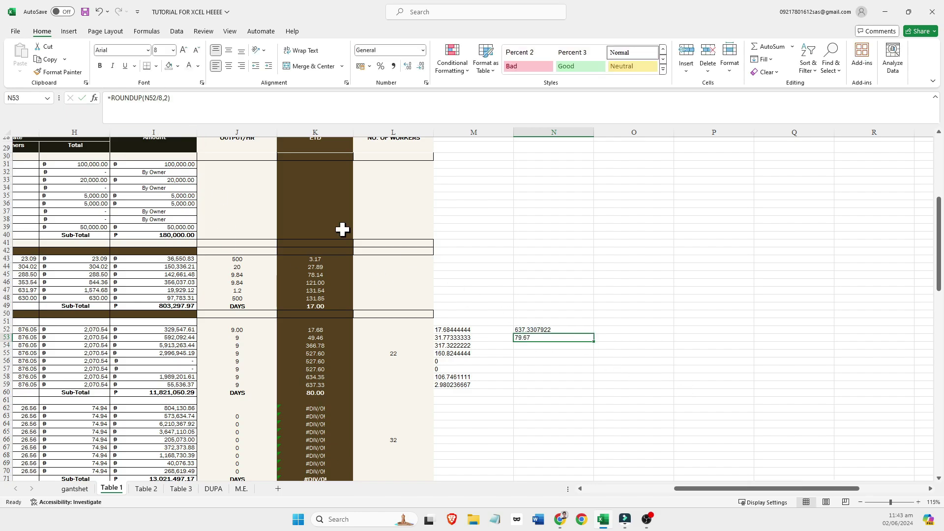
pyautogui.click(169, 99)
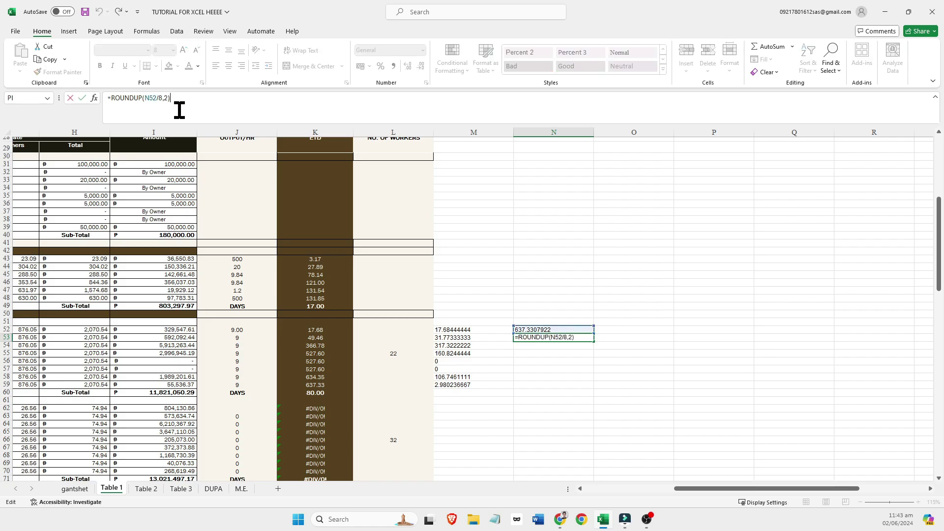
pyautogui.press('Left')
pyautogui.press('BackSpace')
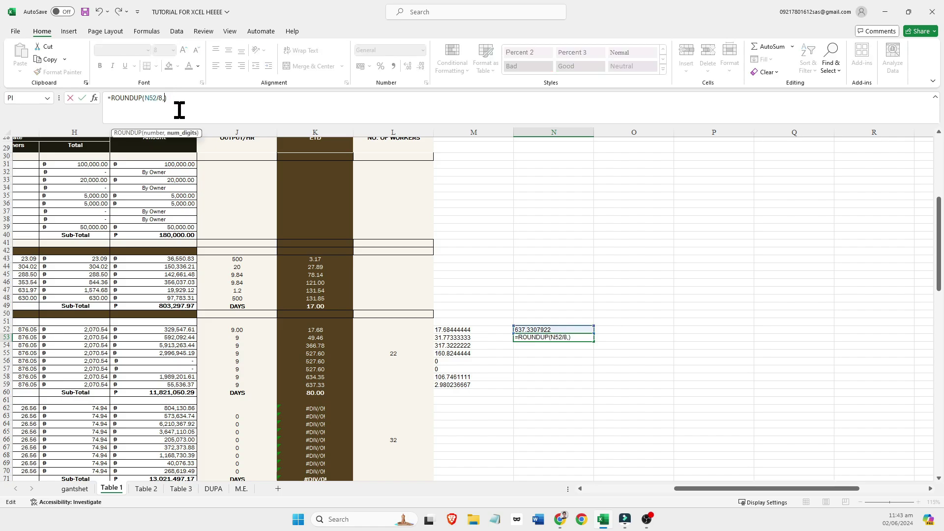
pyautogui.press('Return')
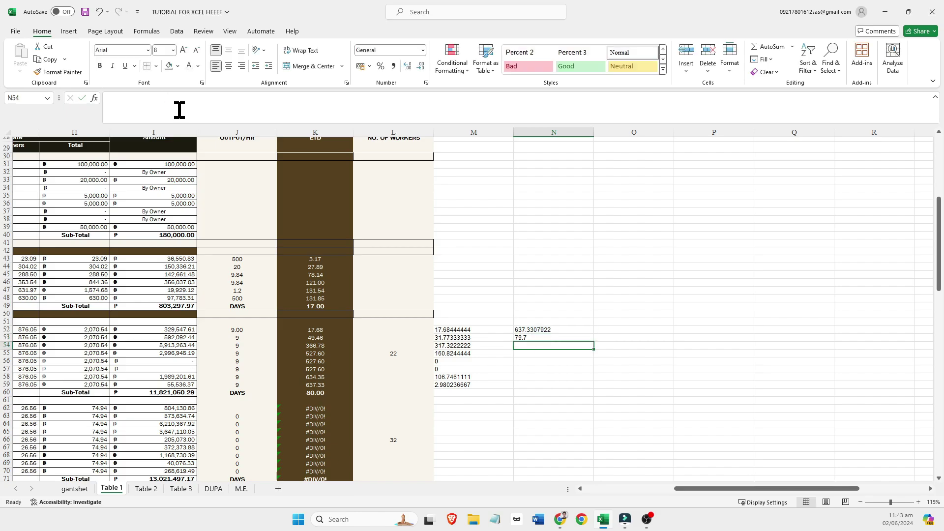
# Round the days in N53 up to a whole number with =ROUNDUP(N52/8,0).
pyautogui.click(559, 339)
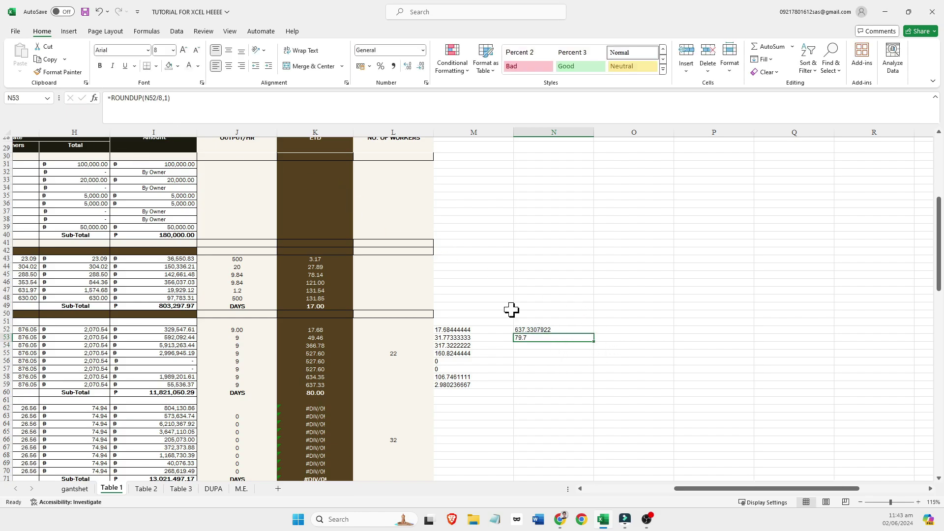
pyautogui.click(168, 96)
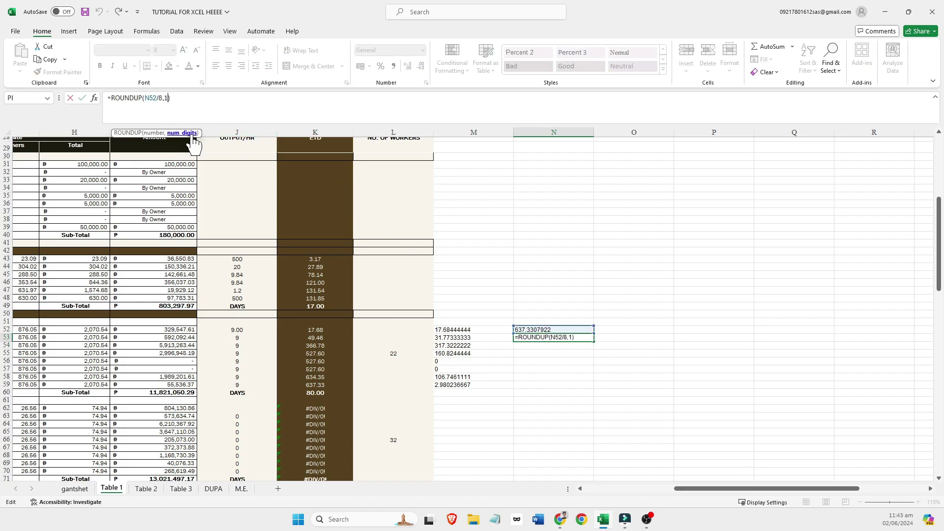
pyautogui.press('BackSpace')
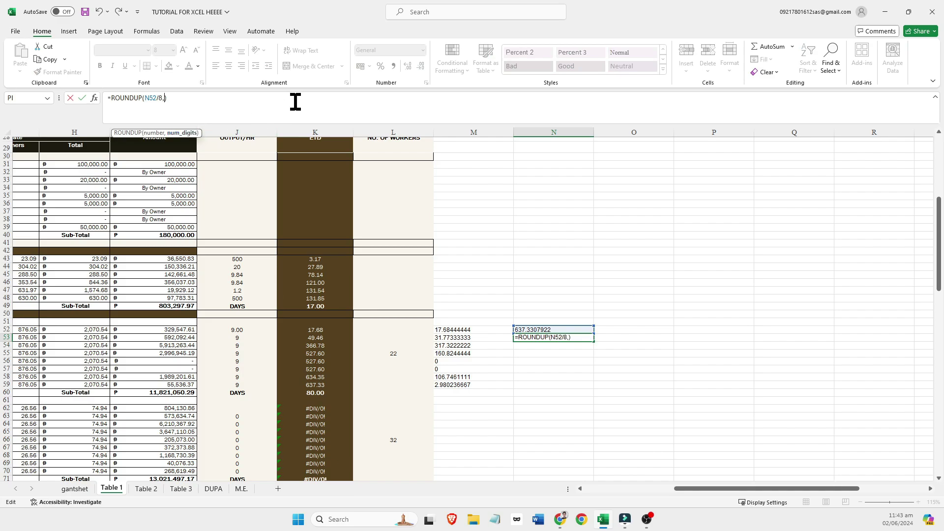
pyautogui.press('Return')
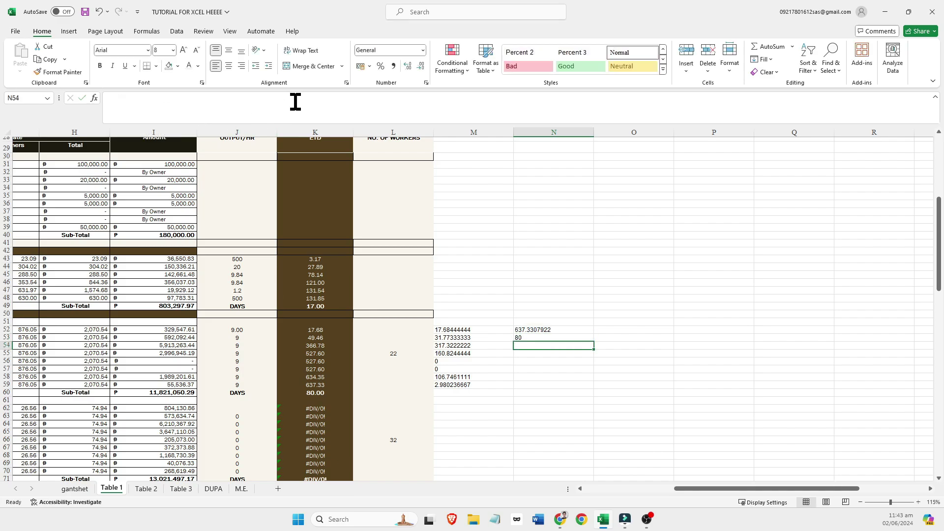
# Compare the rounded days in N53 with the formworks ETD total in K60.
pyautogui.click(571, 369)
pyautogui.click(541, 338)
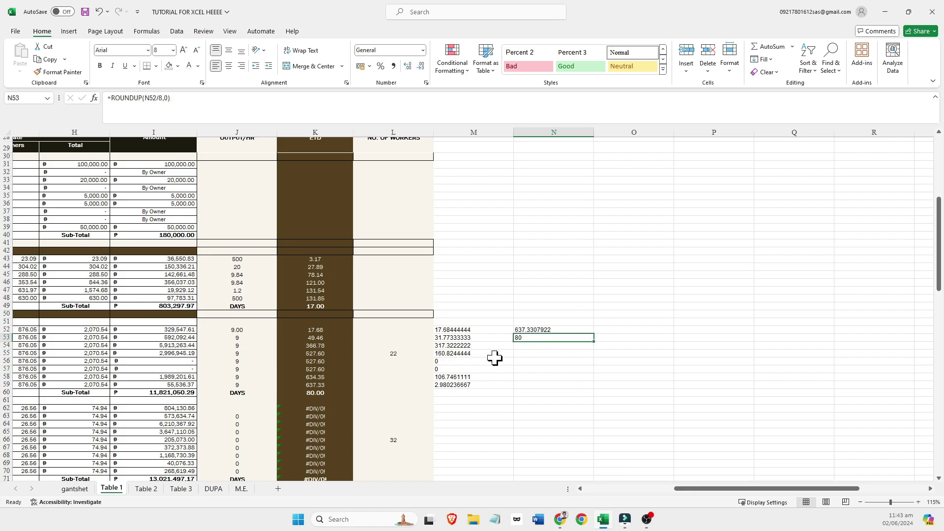
pyautogui.click(329, 392)
pyautogui.click(527, 339)
# Examine the Reinforcement and Accessories footing row's rates in F62 through H62 and its OUTPUT/HR cell.
pyautogui.scroll(-4, 531, 344)
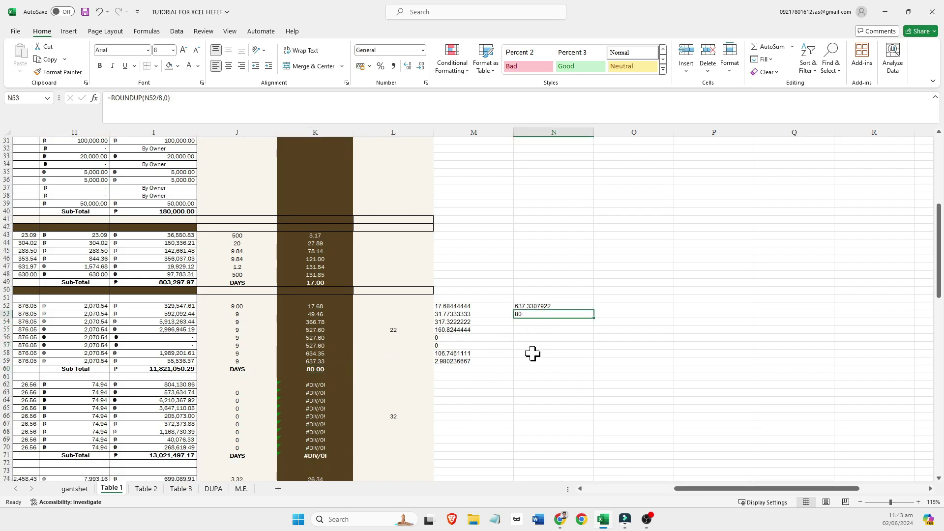
pyautogui.moveTo(686, 489); pyautogui.dragTo(624, 495)
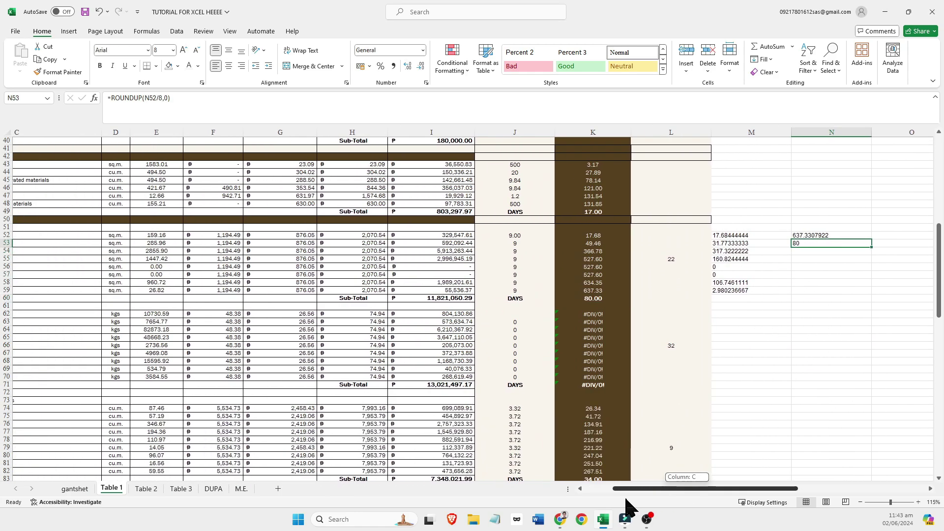
pyautogui.scroll(-2, 784, 334)
pyautogui.scroll(1, 682, 326)
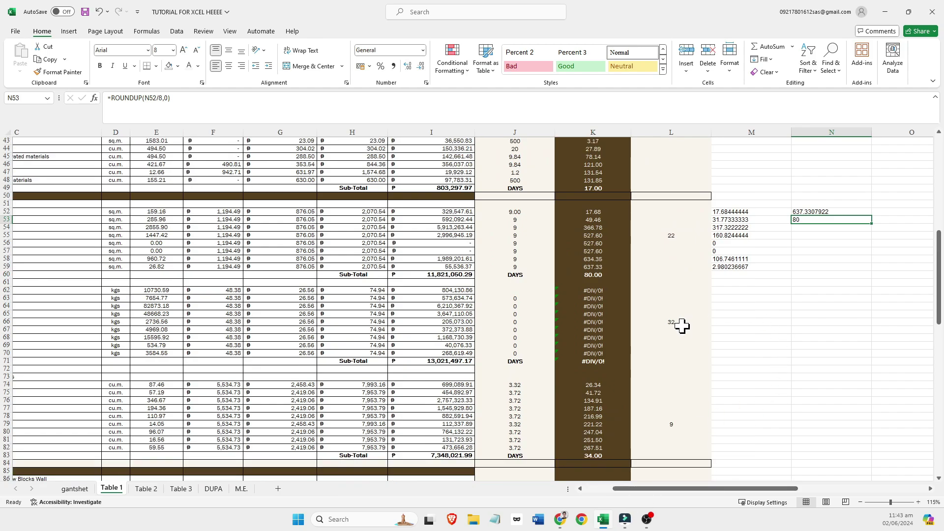
pyautogui.click(521, 290)
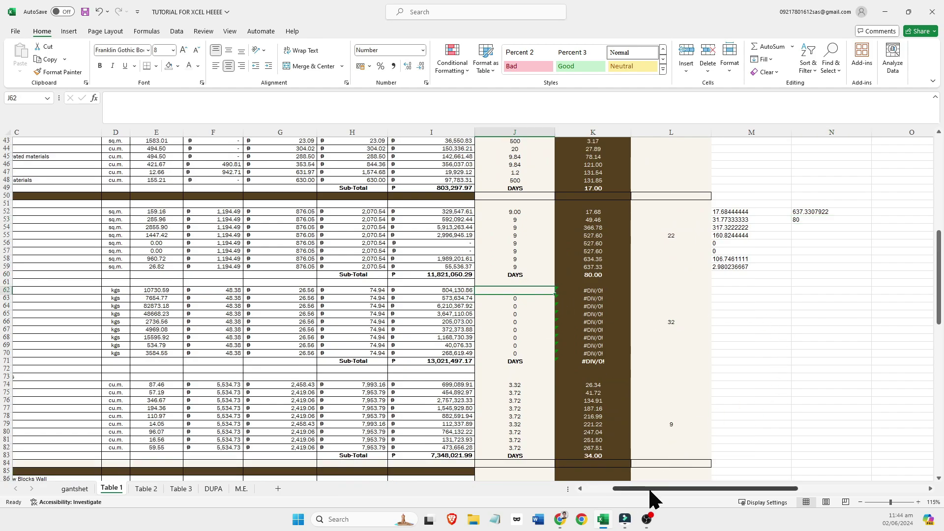
pyautogui.moveTo(653, 492); pyautogui.dragTo(612, 491)
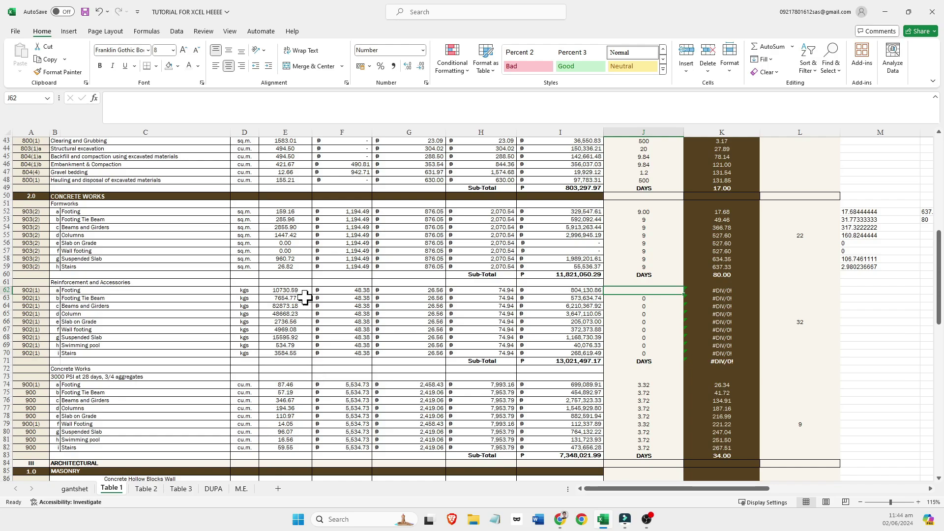
pyautogui.click(368, 291)
pyautogui.click(414, 291)
pyautogui.click(507, 291)
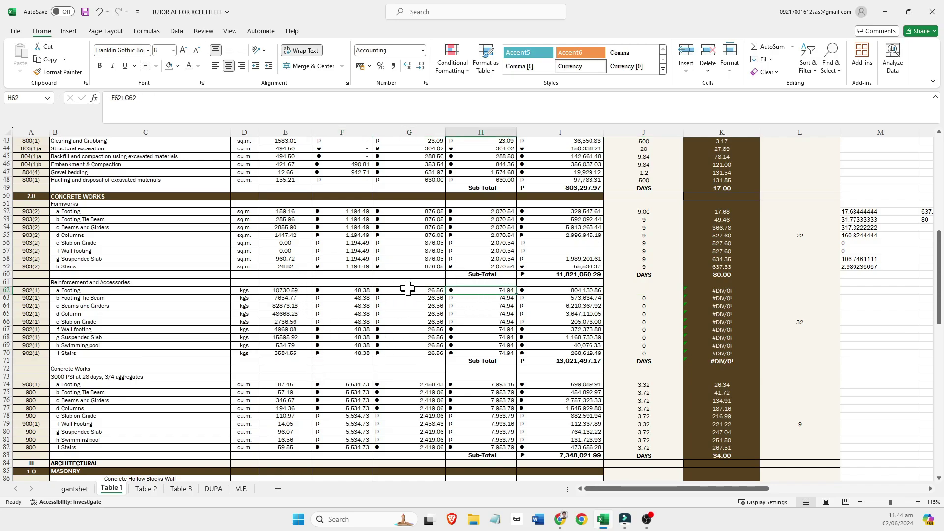
pyautogui.click(408, 289)
pyautogui.click(364, 290)
pyautogui.click(400, 215)
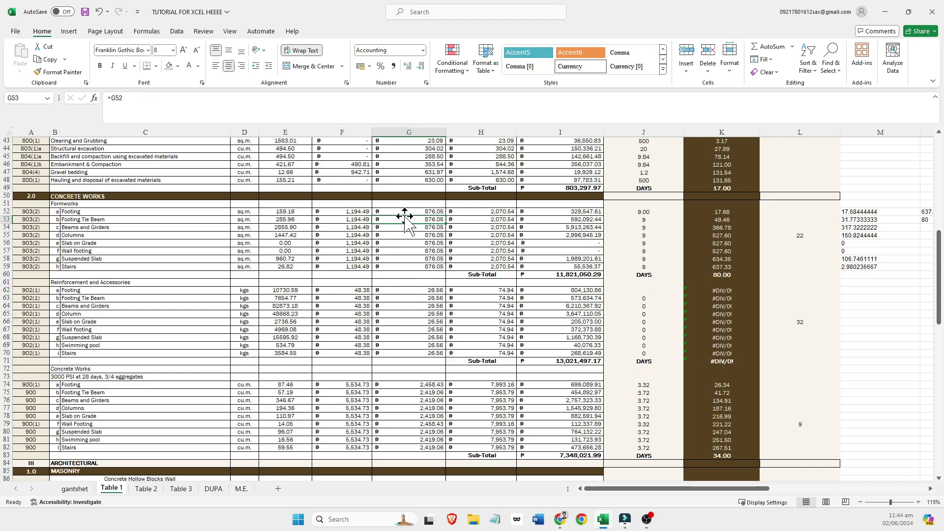
# Link the reinforcement footing's OUTPUT/HR in J62 to the reinforcing steel output per hour in the DUPA sheet with =DUPA!M65.
pyautogui.click(642, 290)
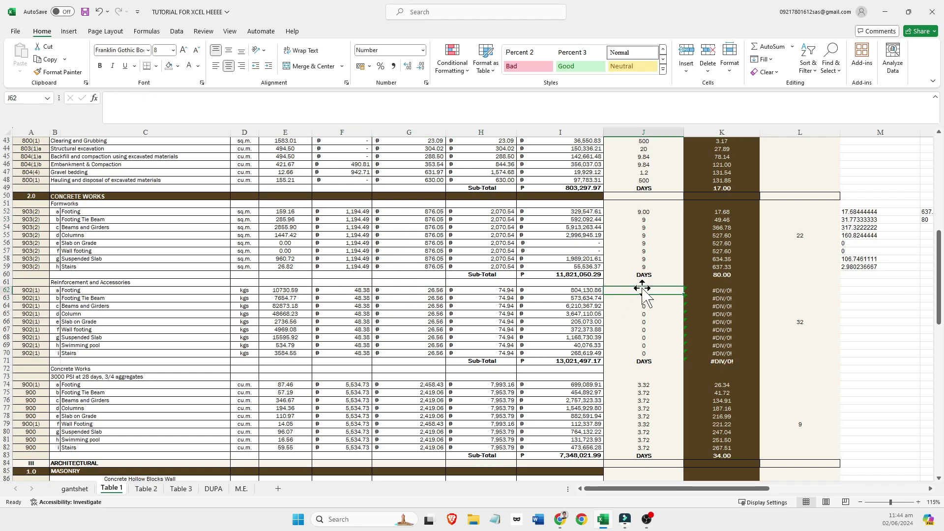
pyautogui.write('=')
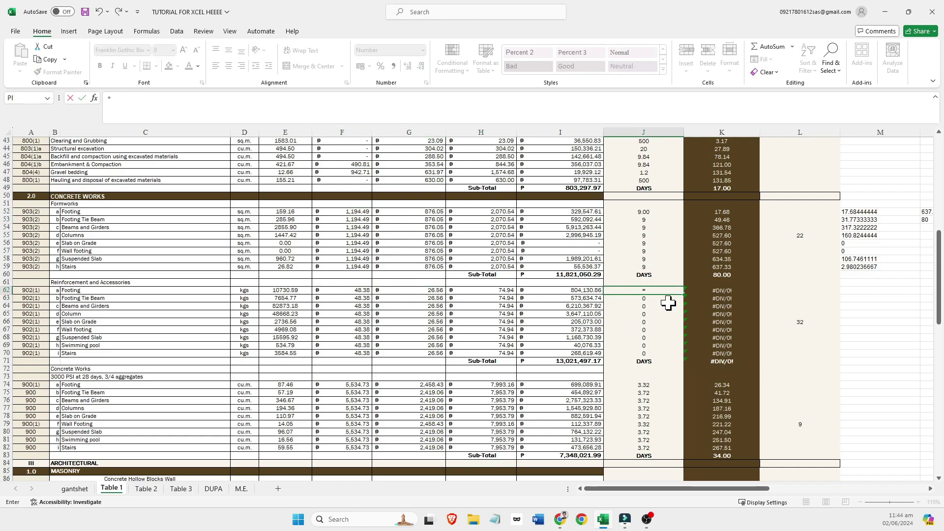
pyautogui.click(213, 489)
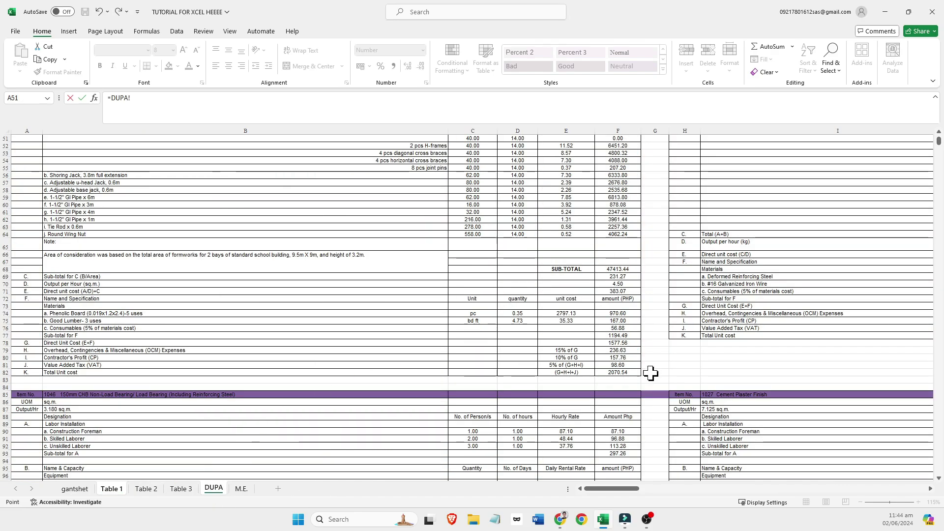
pyautogui.scroll(6, 651, 374)
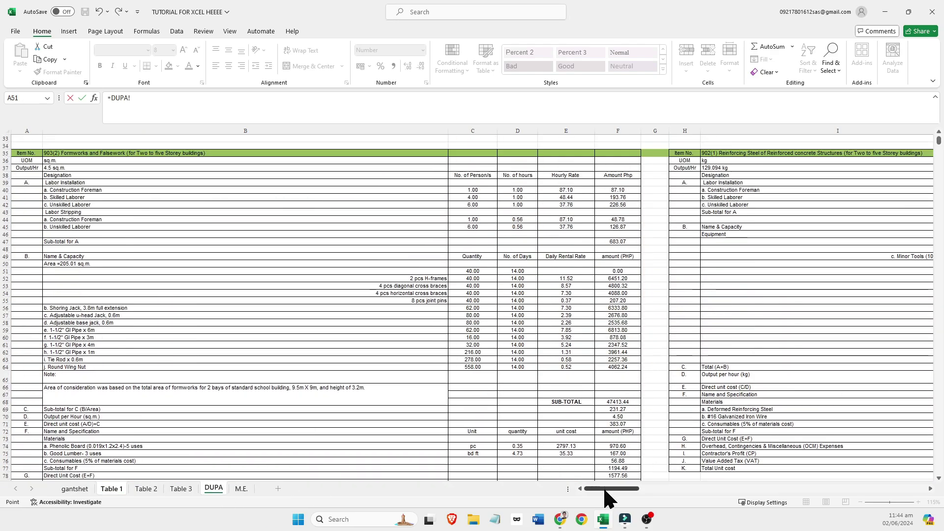
pyautogui.moveTo(605, 490); pyautogui.dragTo(641, 489)
pyautogui.scroll(-1, 619, 321)
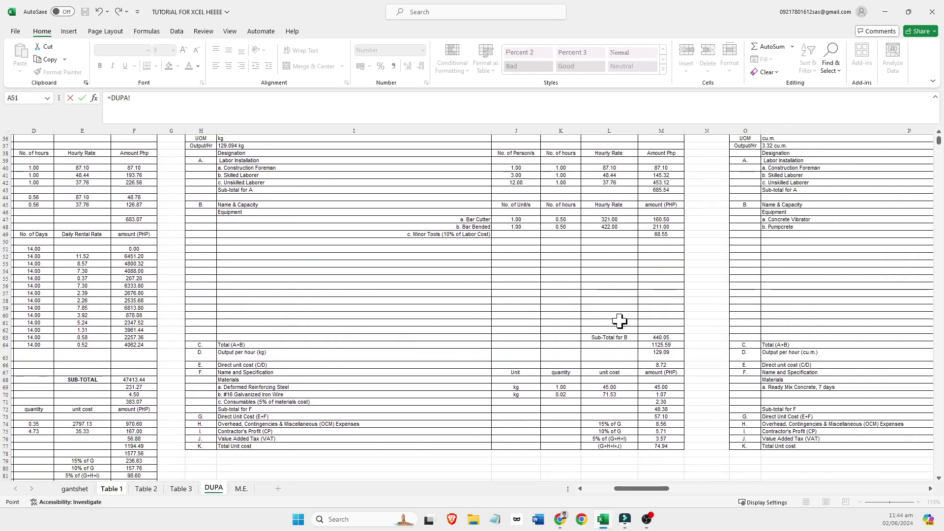
pyautogui.click(663, 354)
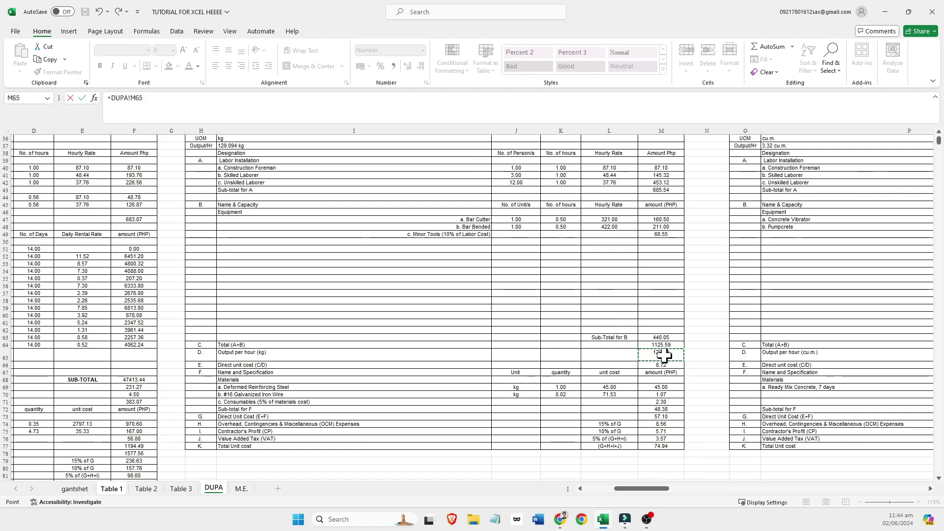
pyautogui.press('Return')
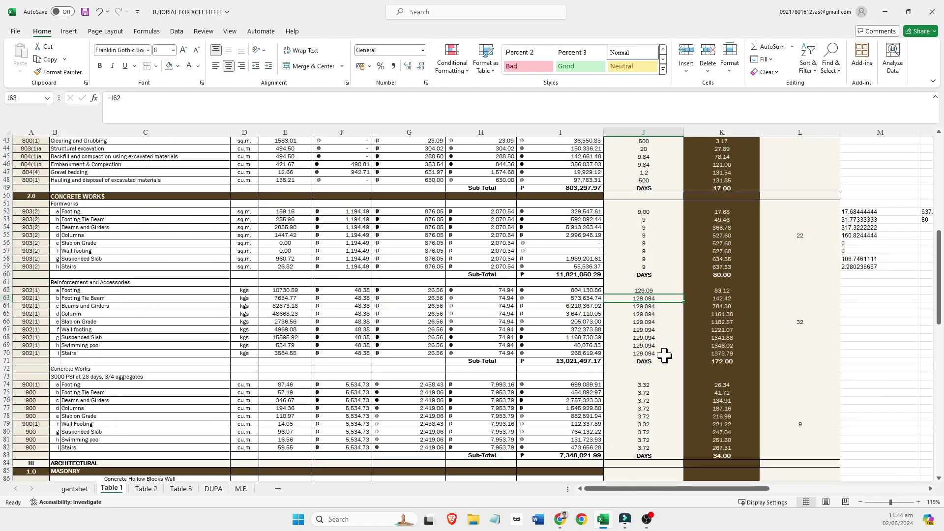
# Check the reinforcement ETD days in K71 and double the linked output in J62 by multiplying DUPA!M65 by 2.
pyautogui.click(729, 362)
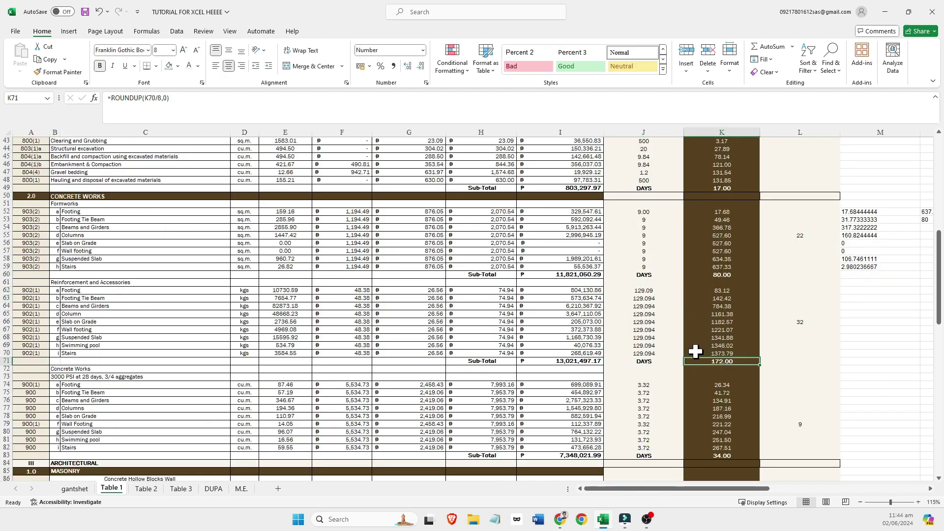
pyautogui.click(666, 292)
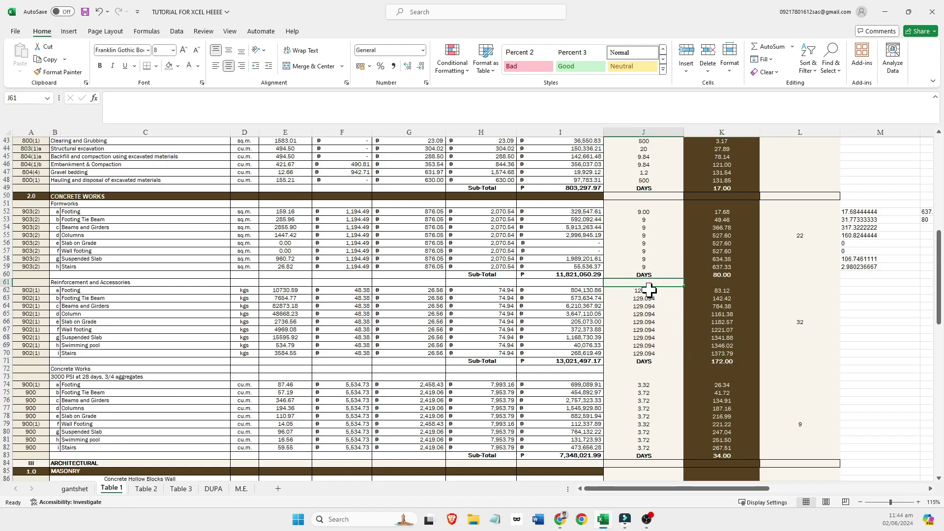
pyautogui.click(197, 109)
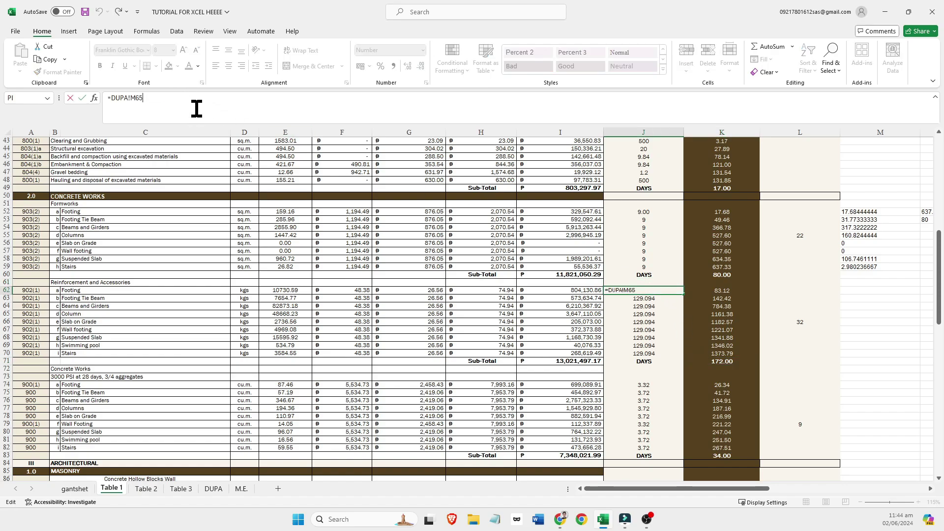
pyautogui.write('*')
pyautogui.press('Return')
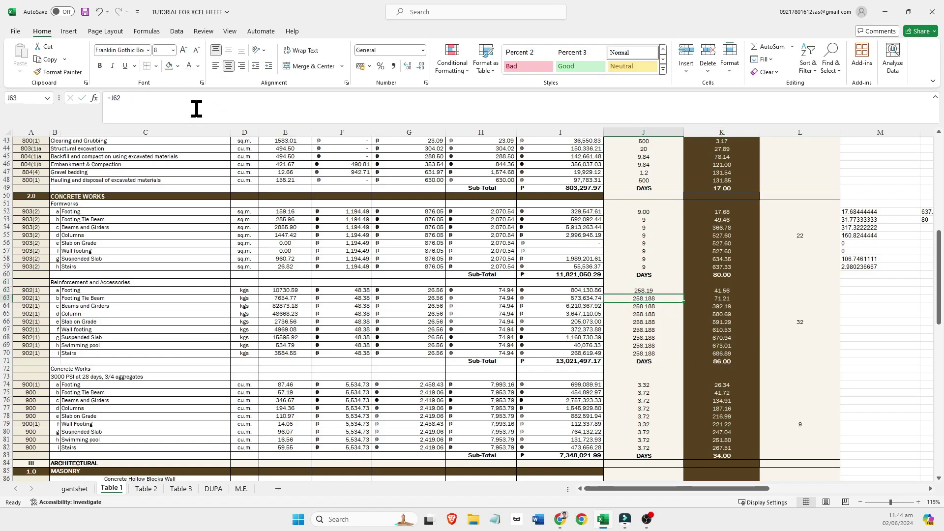
# Review the reinforcement ETD days in K71 alongside the formworks hours check in column M.
pyautogui.click(736, 361)
pyautogui.click(716, 489)
pyautogui.moveTo(716, 490); pyautogui.dragTo(757, 470)
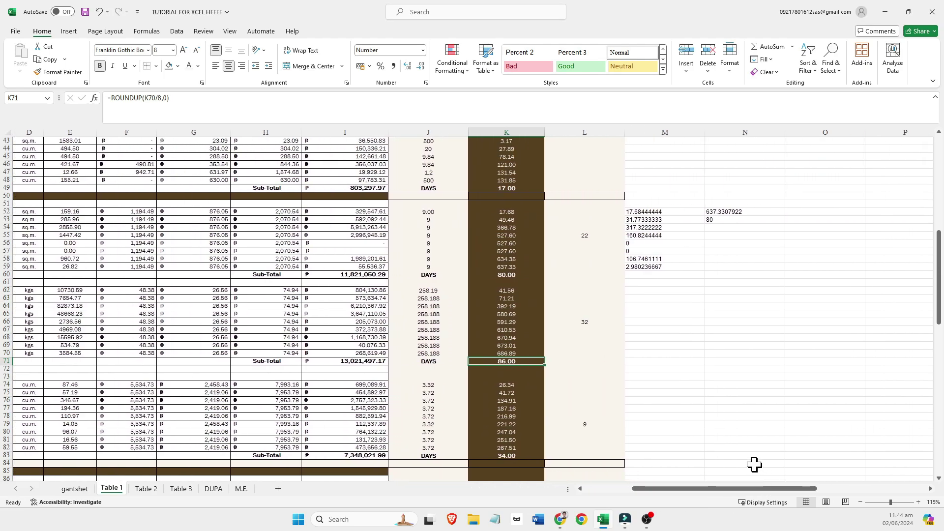
pyautogui.click(639, 291)
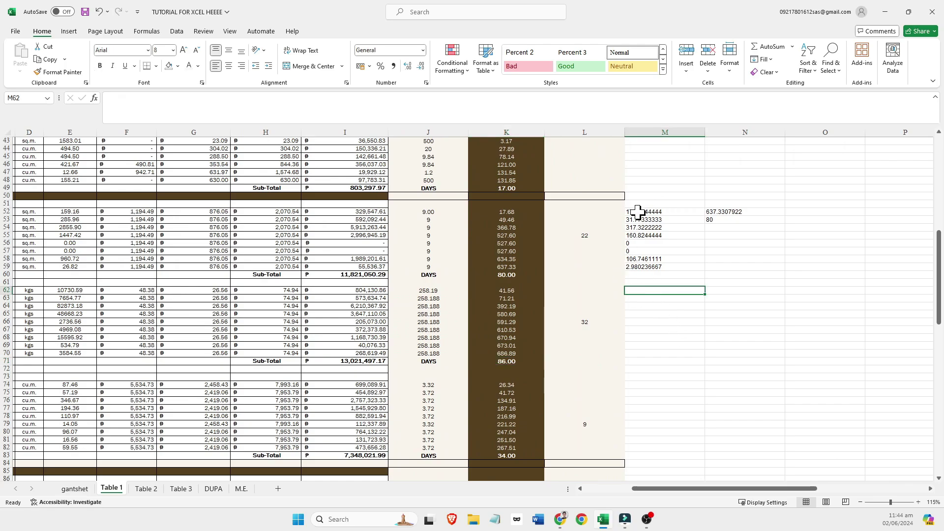
pyautogui.click(639, 212)
pyautogui.click(640, 243)
pyautogui.click(646, 282)
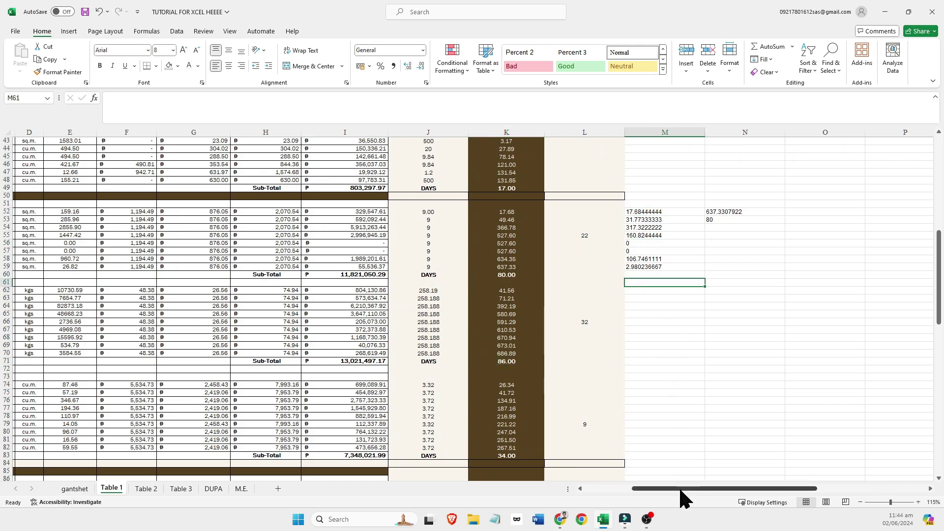
# Review Table 1 from the general requirements down past the last item, including the OUTPUT/HR, ETD and NO. OF WORKERS columns.
pyautogui.moveTo(686, 488); pyautogui.dragTo(648, 501)
pyautogui.click(846, 394)
pyautogui.click(835, 329)
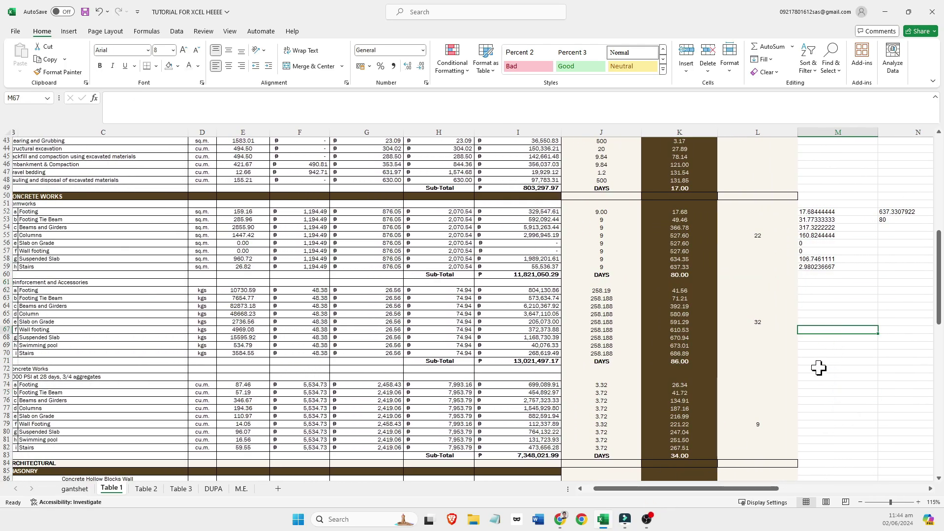
pyautogui.scroll(5, 658, 208)
pyautogui.scroll(9, 658, 208)
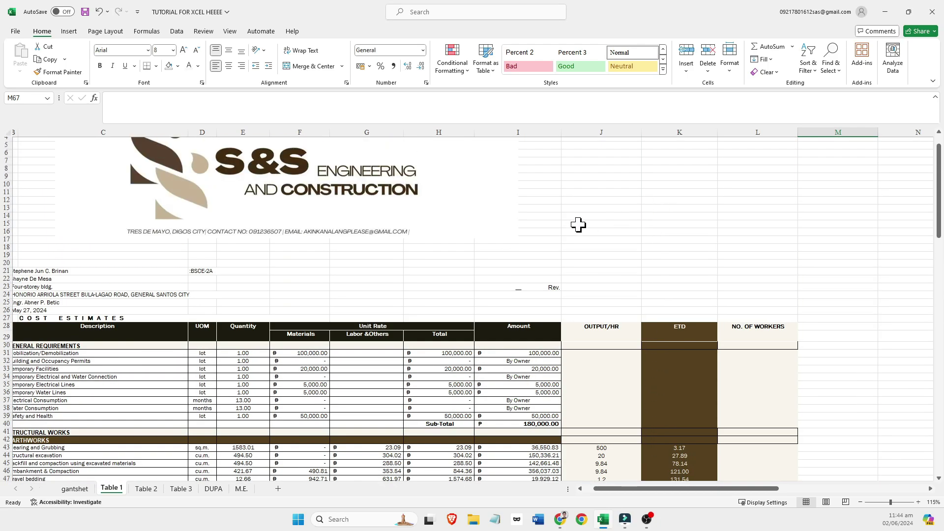
pyautogui.scroll(-20, 595, 236)
pyautogui.scroll(-5, 612, 279)
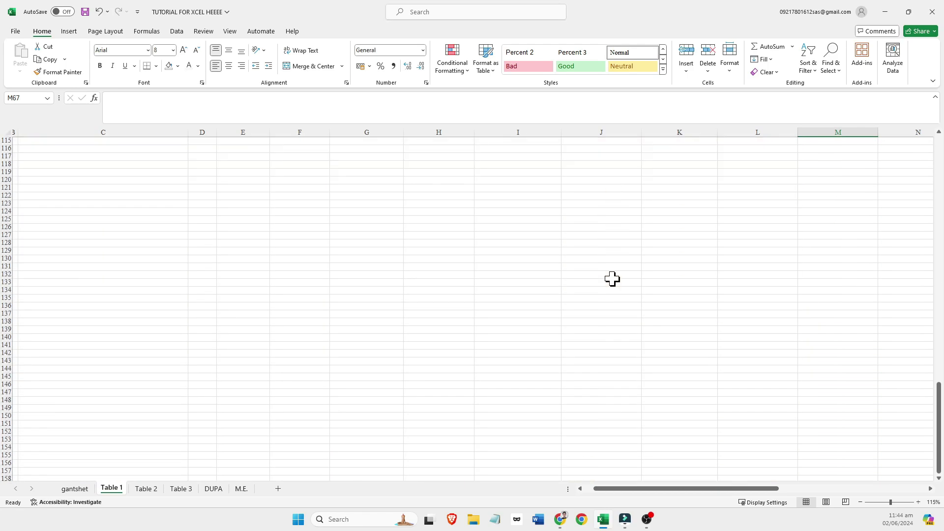
pyautogui.scroll(20, 612, 279)
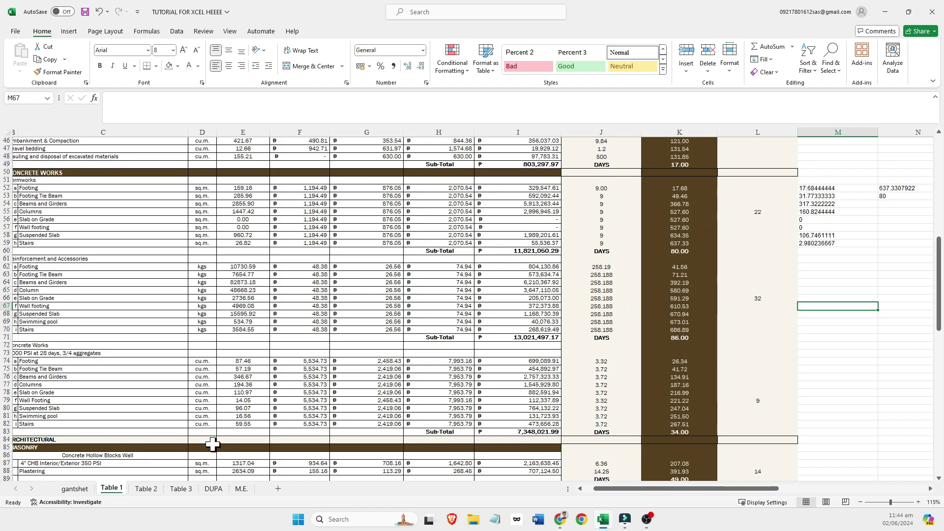
# Look over the paints and cabinetry and furnishing sections of Table 2 down to the final sub-total.
pyautogui.click(145, 490)
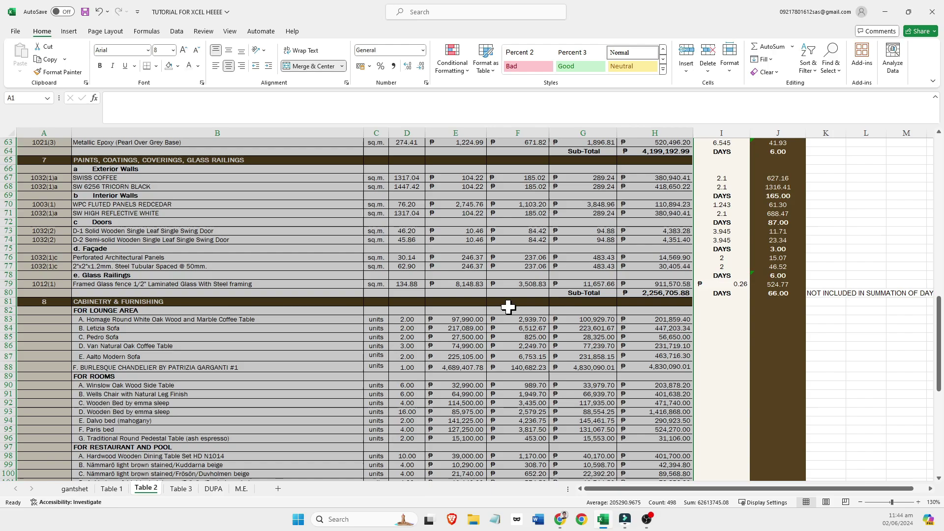
pyautogui.scroll(-6, 508, 307)
pyautogui.click(626, 385)
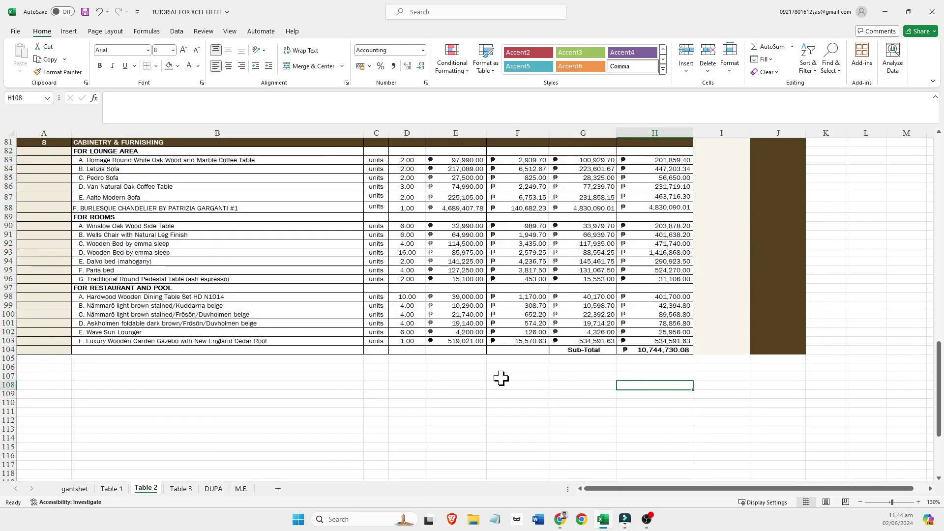
pyautogui.scroll(1, 501, 378)
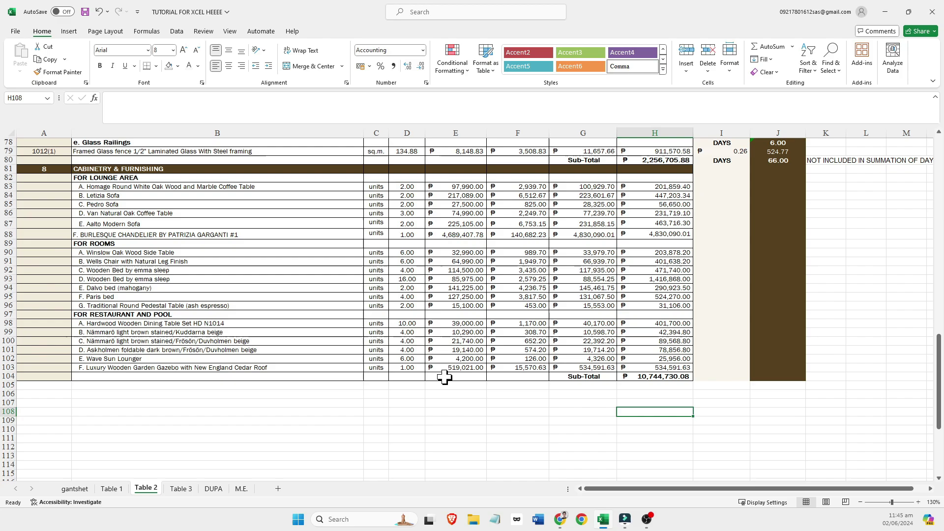
# Display the DUPA sheet, switch to DPWH-DUPA-S2017.pdf in Chrome and look through its plain and reinforced concrete analyses.
pyautogui.click(215, 490)
pyautogui.click(561, 520)
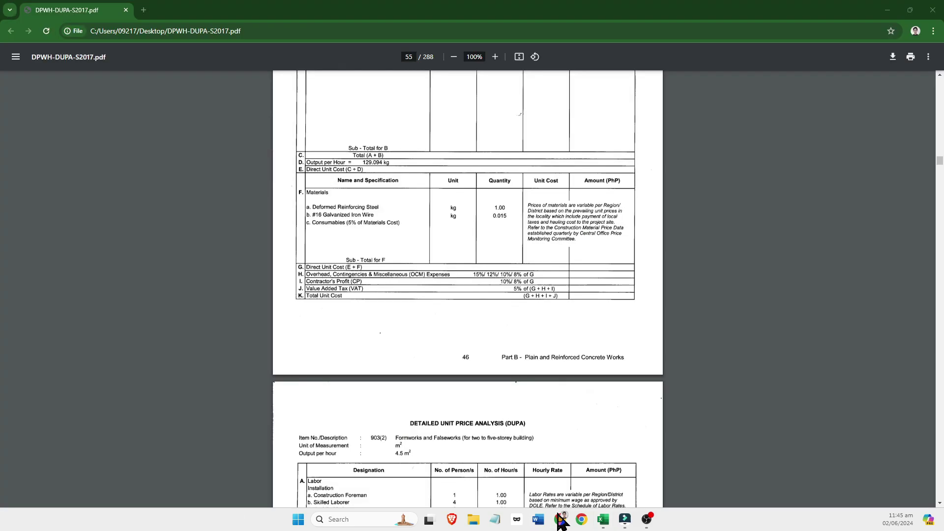
pyautogui.scroll(-2, 365, 326)
pyautogui.scroll(20, 365, 325)
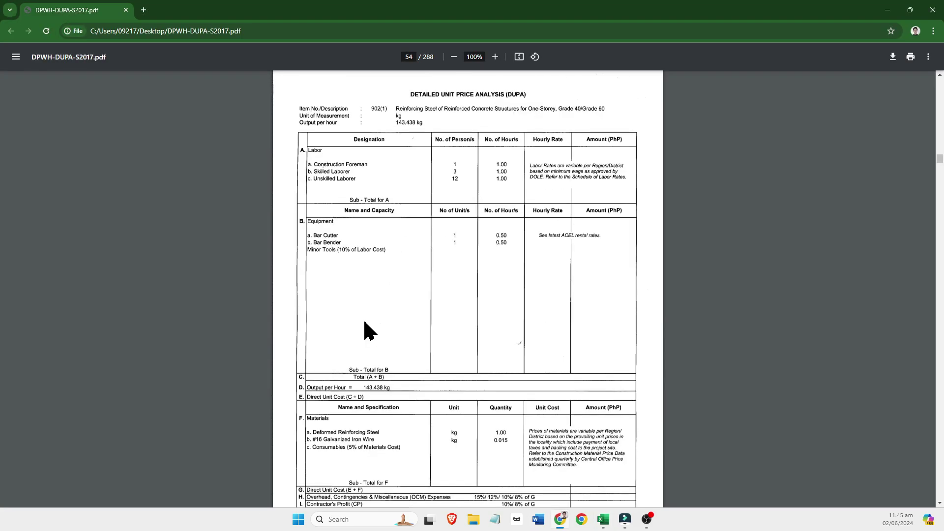
# Open a second copy of DPWH-DUPA-S2017.pdf in a new browser tab using the same file address.
pyautogui.click(261, 30)
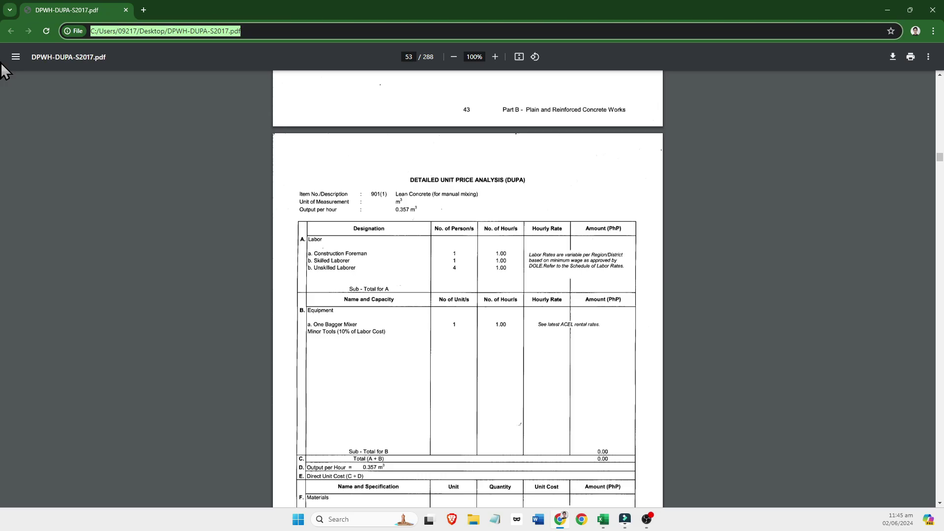
pyautogui.click(143, 10)
pyautogui.hotkey('ctrl', 'v')
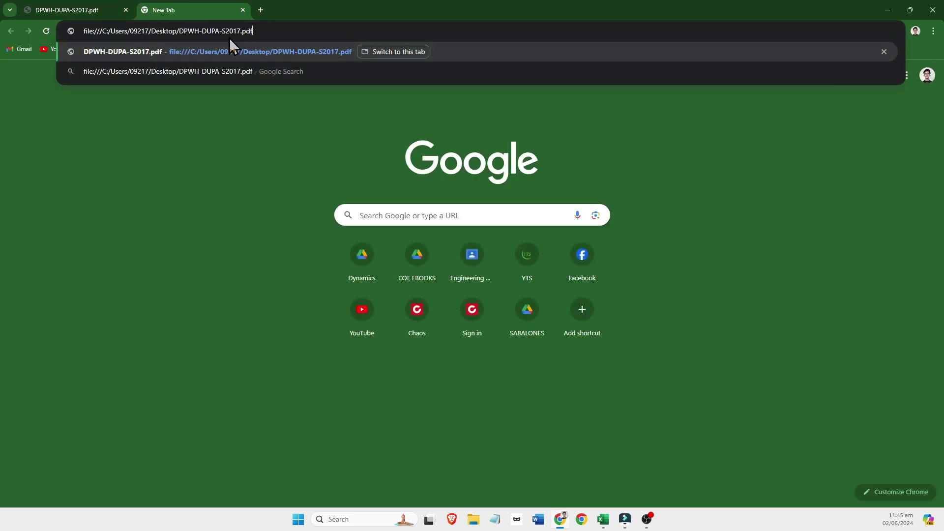
pyautogui.click(314, 52)
pyautogui.rightClick(467, 366)
pyautogui.scroll(-5, 470, 366)
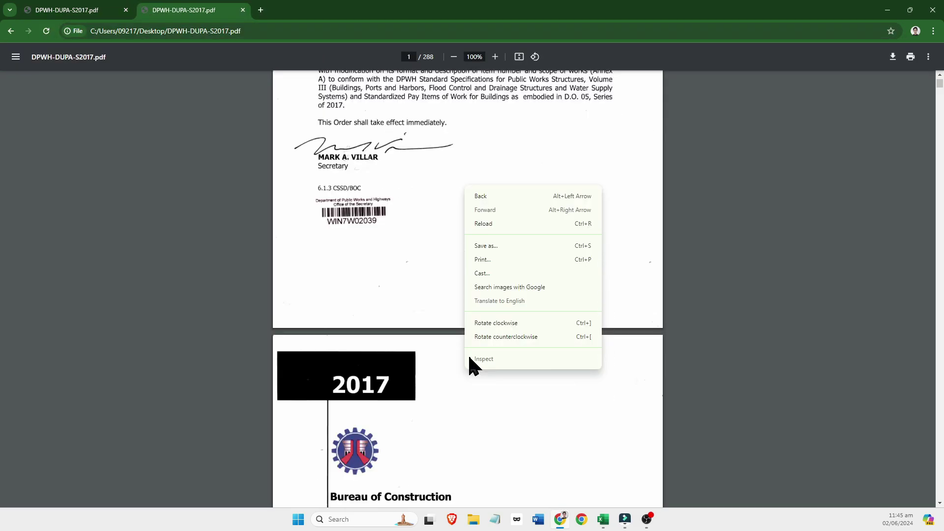
pyautogui.click(549, 431)
# Find the page number of Gypsum Board on Metal Frame Ceiling in the manual's summary table of work items.
pyautogui.scroll(-20, 546, 423)
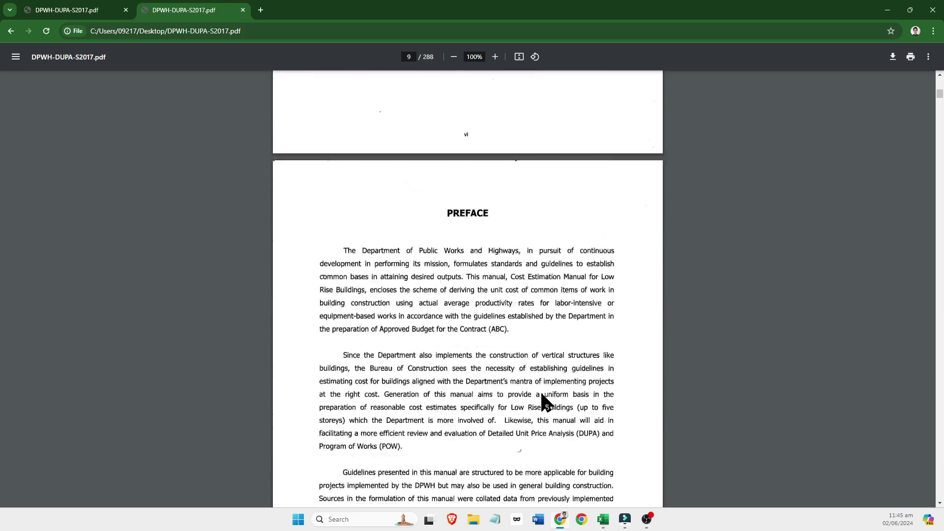
pyautogui.scroll(-20, 542, 397)
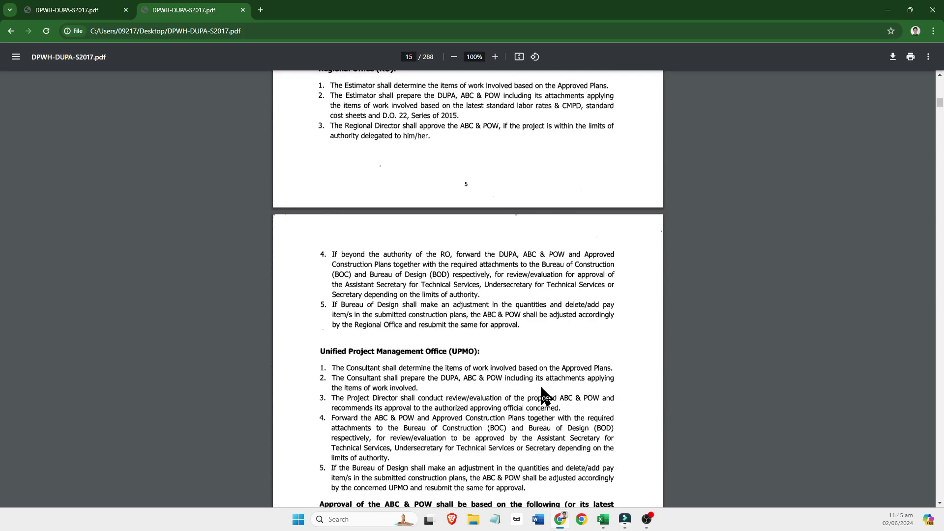
pyautogui.scroll(-20, 542, 398)
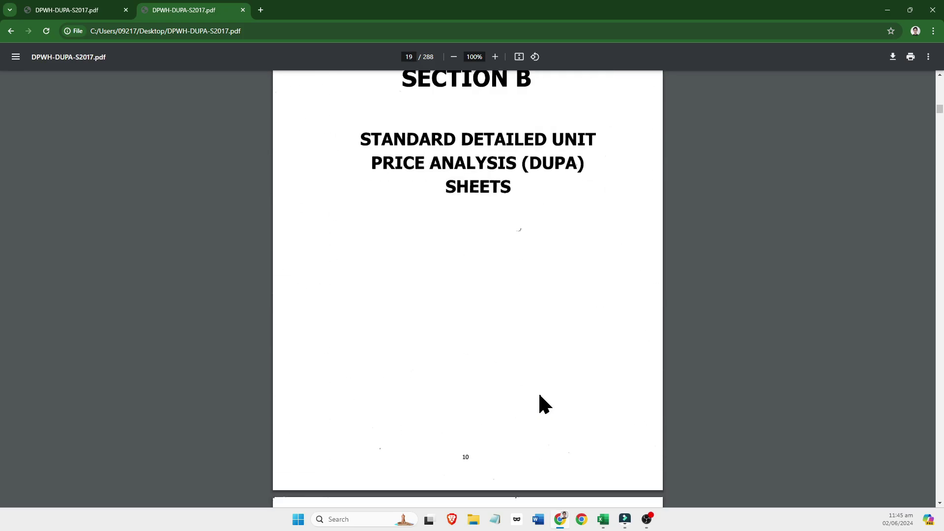
pyautogui.scroll(-10, 540, 396)
pyautogui.scroll(-14, 540, 396)
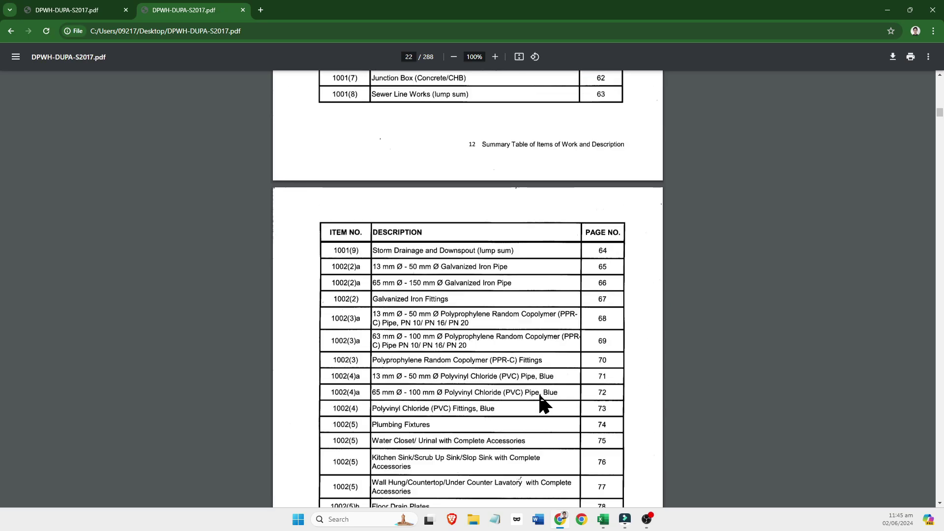
pyautogui.scroll(-11, 540, 396)
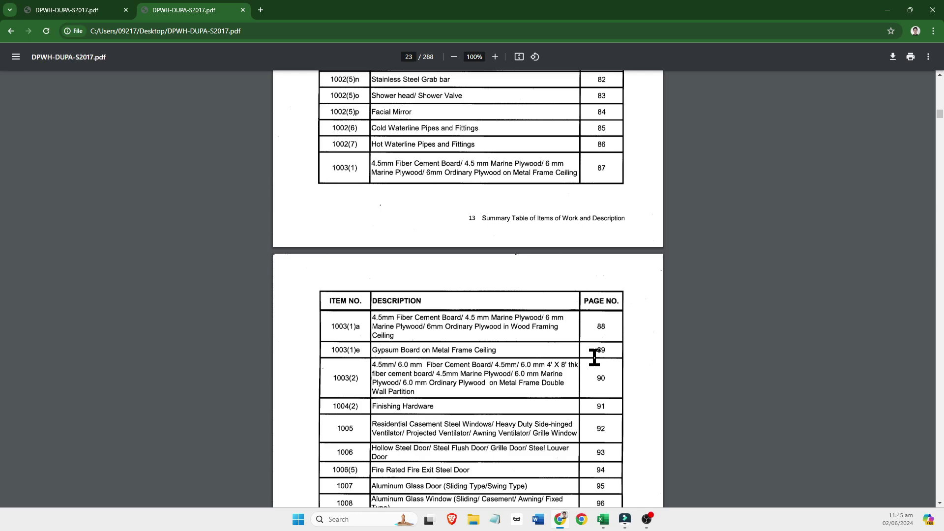
# Return to the first copy of the PDF and go to page 98.
pyautogui.click(60, 10)
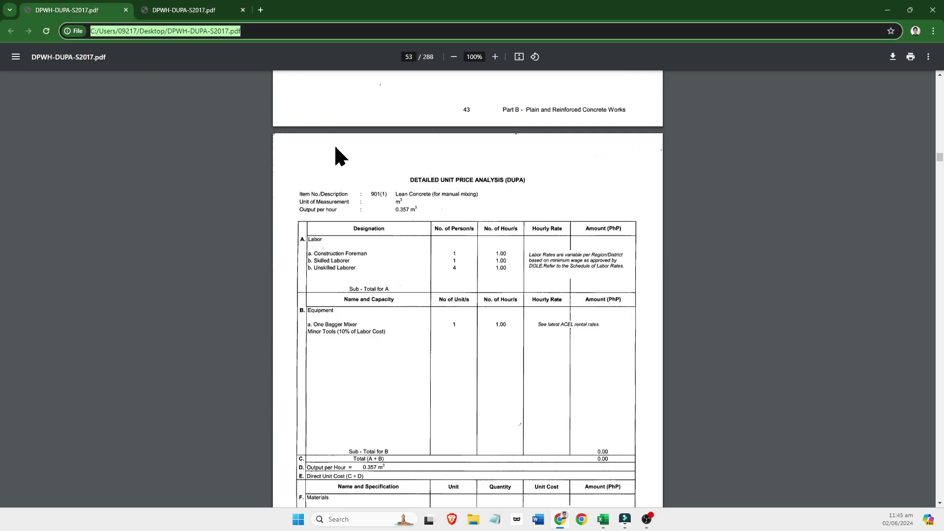
pyautogui.click(413, 58)
pyautogui.press('BackSpace')
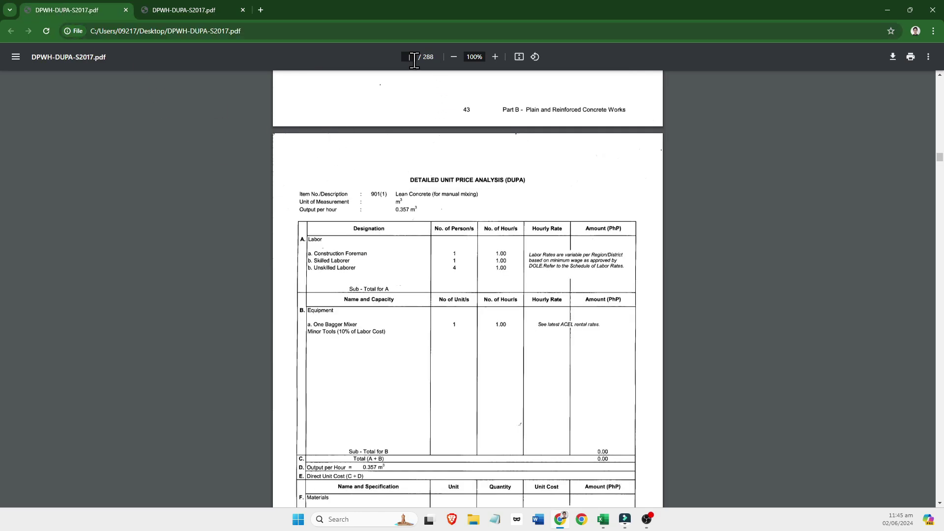
pyautogui.write('98')
pyautogui.press('Return')
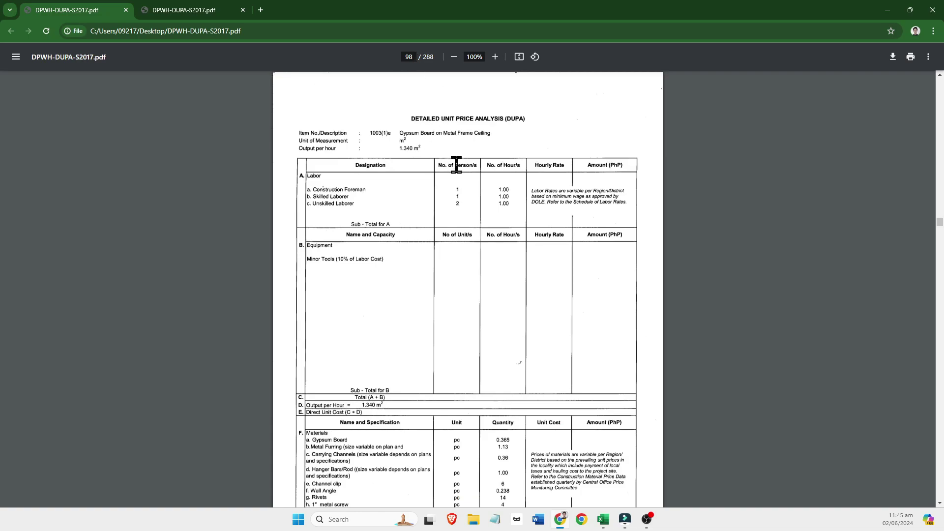
# Examine the labor, output per hour and materials of the 1003(1)a wood framing ceiling and 1003(1)e gypsum board ceiling analyses.
pyautogui.scroll(10, 418, 168)
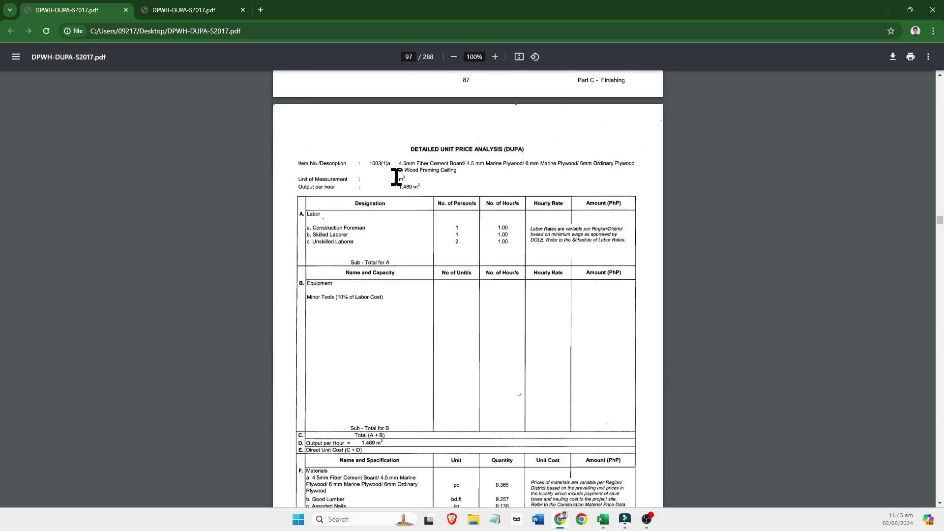
pyautogui.scroll(-4, 408, 194)
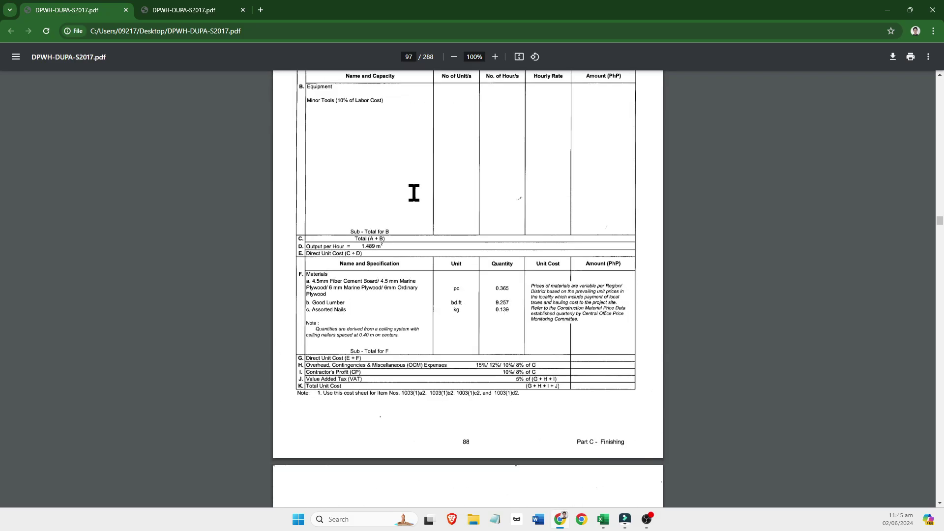
pyautogui.scroll(1, 415, 193)
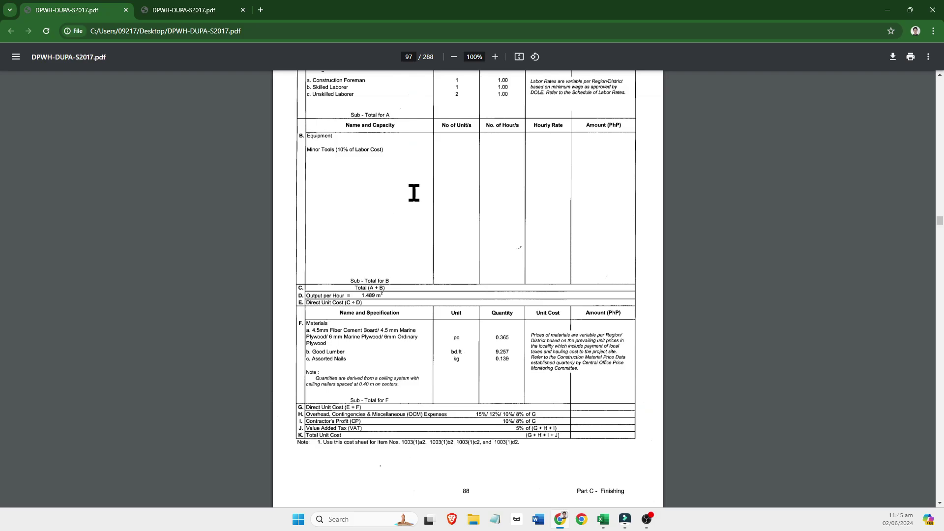
pyautogui.scroll(-4, 414, 193)
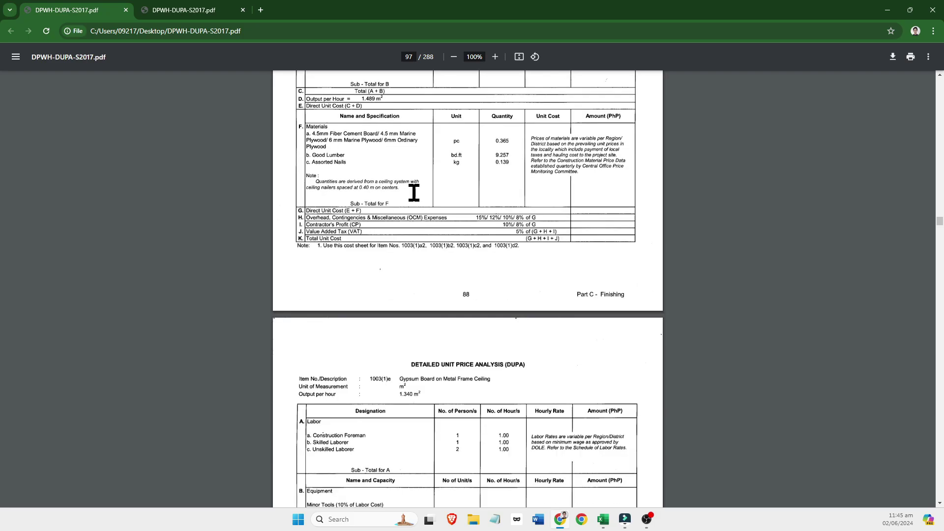
pyautogui.scroll(5, 414, 192)
pyautogui.scroll(-9, 414, 192)
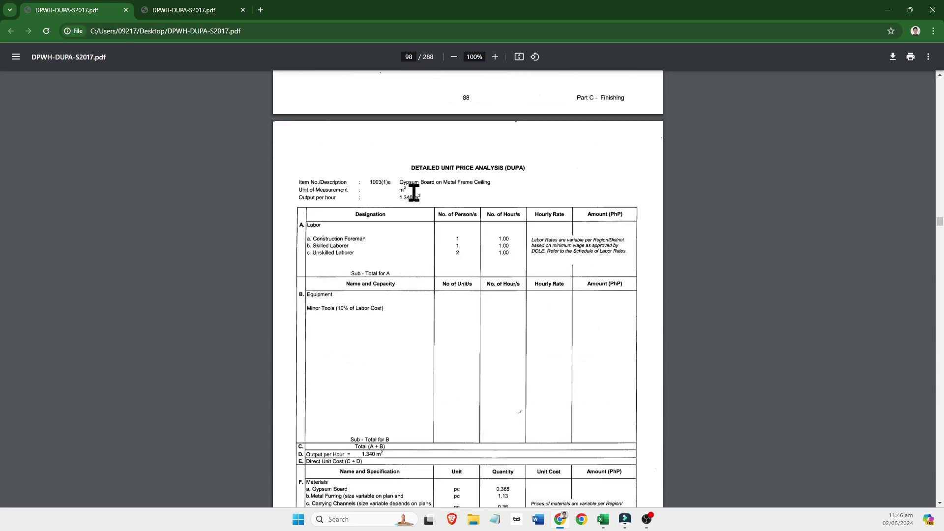
pyautogui.scroll(-5, 414, 193)
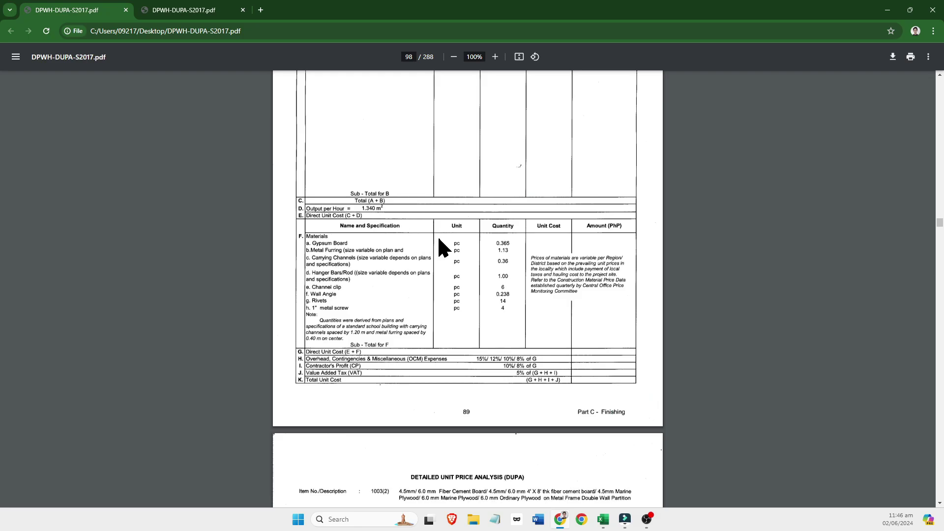
pyautogui.scroll(6, 413, 237)
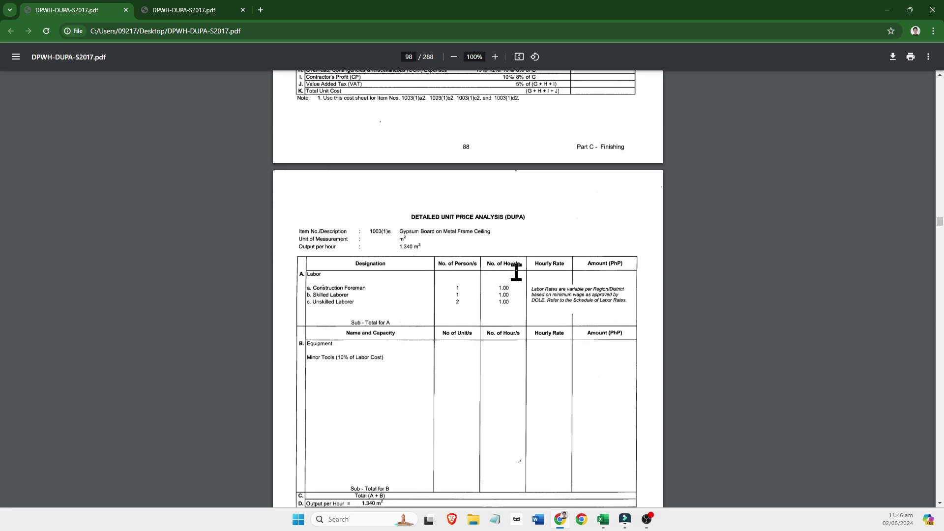
pyautogui.scroll(-5, 511, 275)
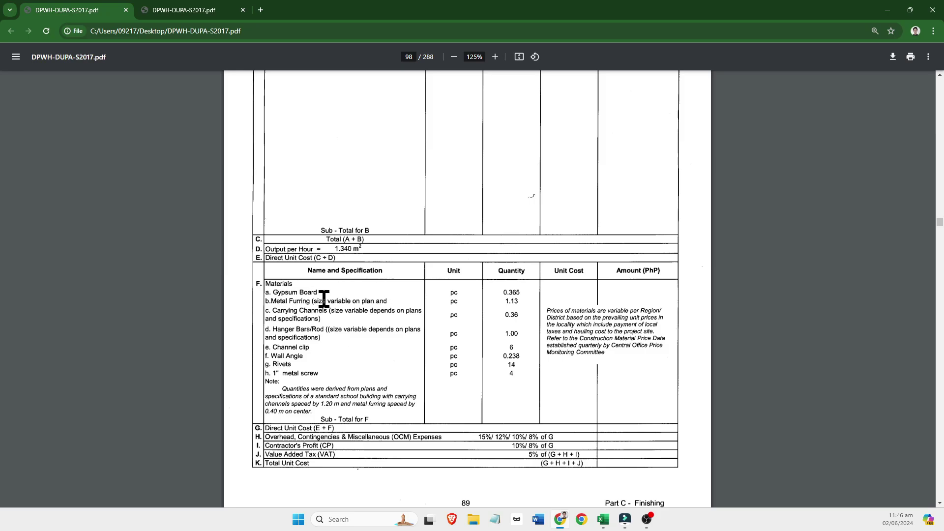
# Highlight the Gypsum Board material in item 1003(1)e and study the quantities, unit cost note and total unit cost breakdown.
pyautogui.scroll(3, 324, 299)
pyautogui.moveTo(241, 290); pyautogui.dragTo(164, 289)
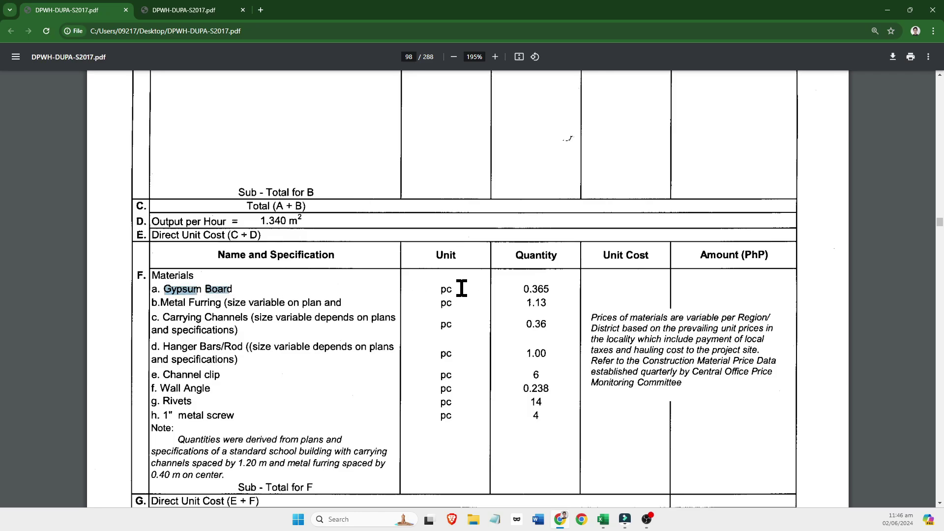
pyautogui.scroll(10, 550, 295)
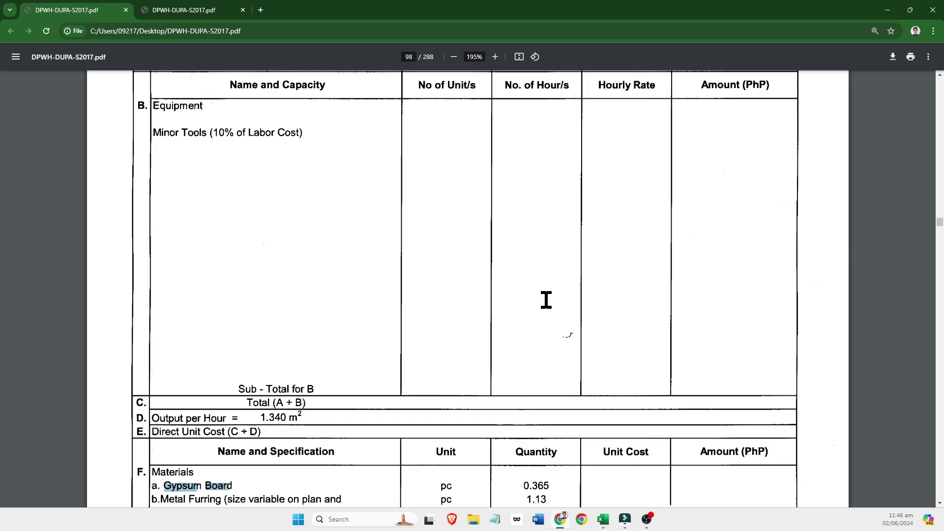
pyautogui.scroll(-11, 545, 298)
pyautogui.scroll(3, 546, 298)
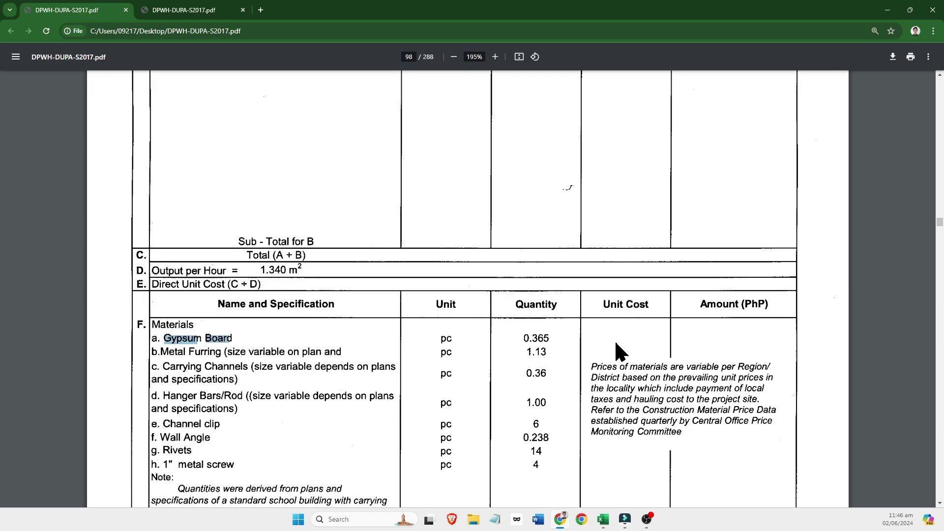
pyautogui.scroll(-5, 633, 338)
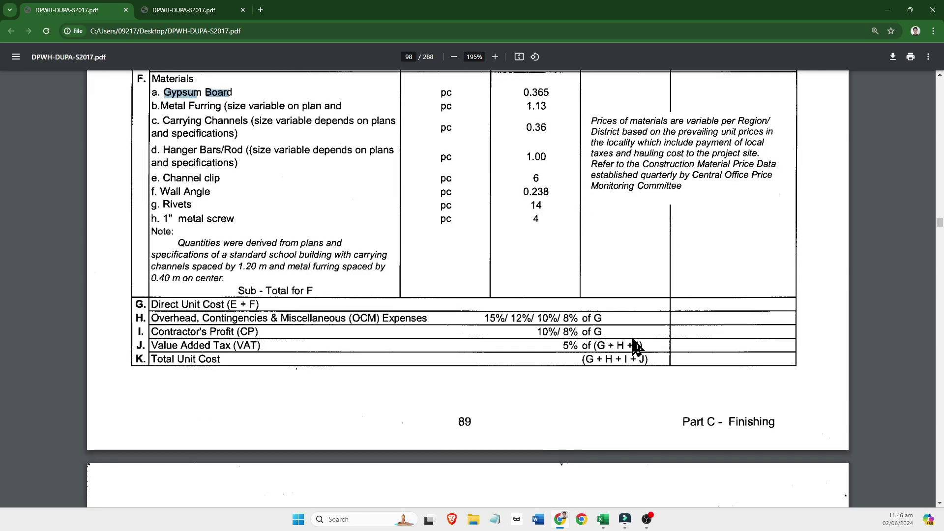
pyautogui.scroll(5, 636, 347)
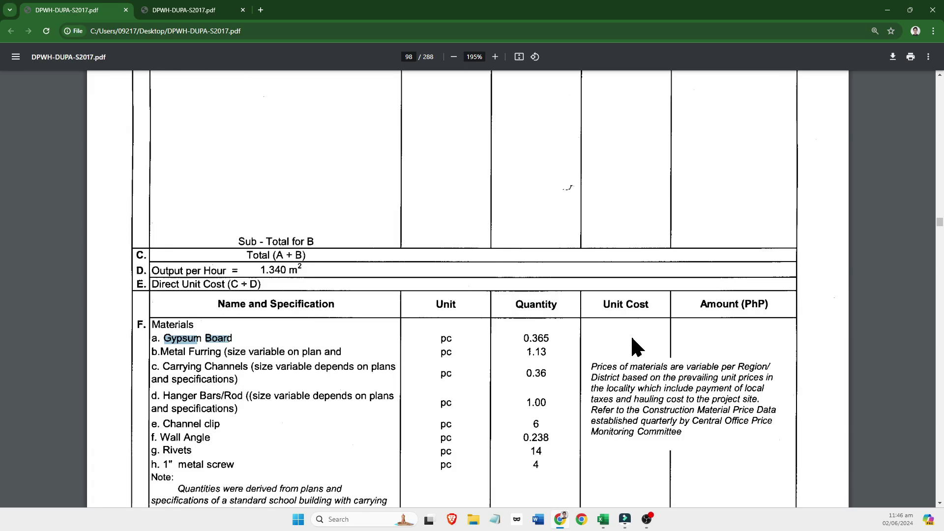
pyautogui.scroll(-1, 632, 339)
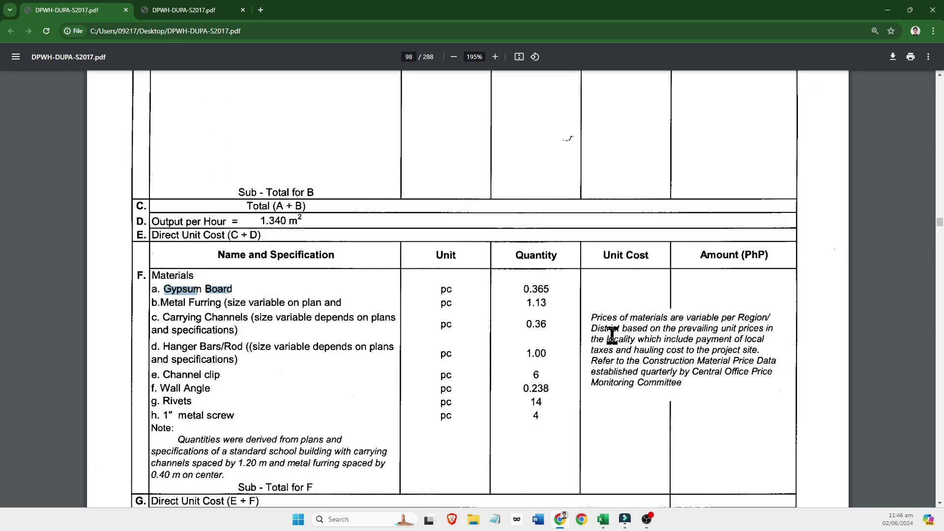
pyautogui.scroll(1, 612, 336)
pyautogui.scroll(-1, 363, 337)
# Switch to the Excel workbook and look through the DUPA sheet's steel, door, floor finish and painting analyses for the ceiling item.
pyautogui.click(603, 520)
pyautogui.scroll(3, 502, 361)
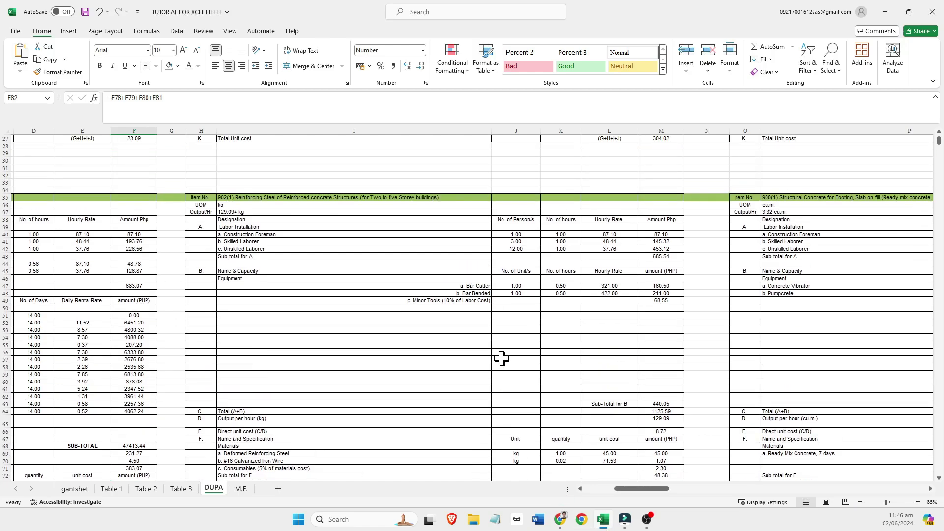
pyautogui.scroll(-20, 501, 358)
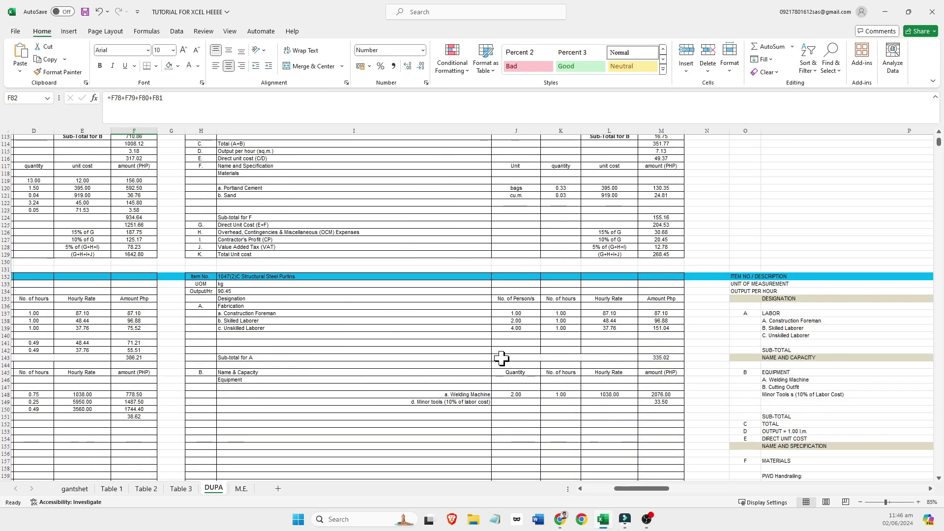
pyautogui.scroll(-20, 502, 358)
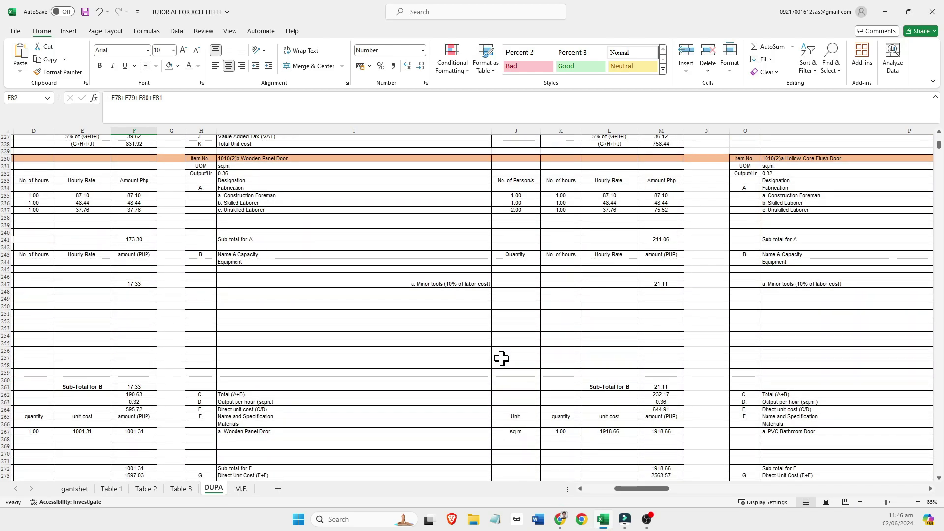
pyautogui.scroll(-4, 501, 358)
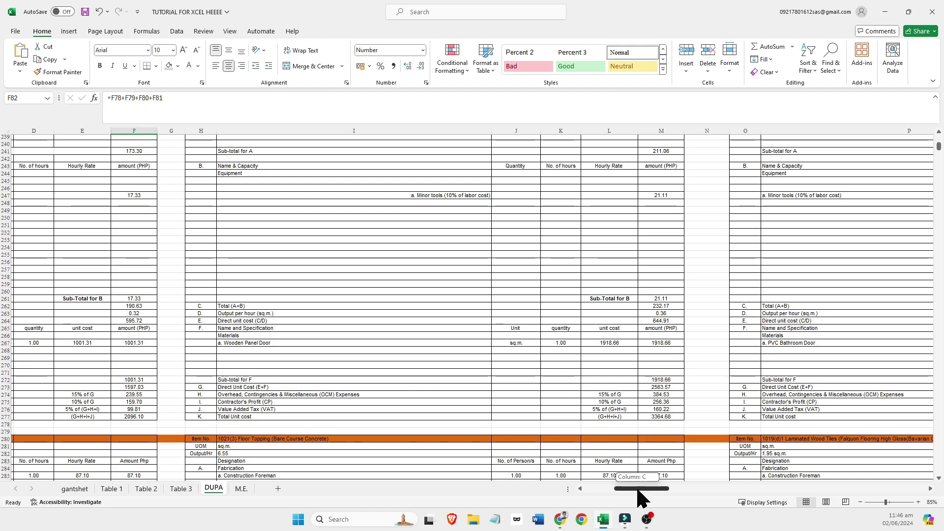
pyautogui.moveTo(643, 490); pyautogui.dragTo(697, 491)
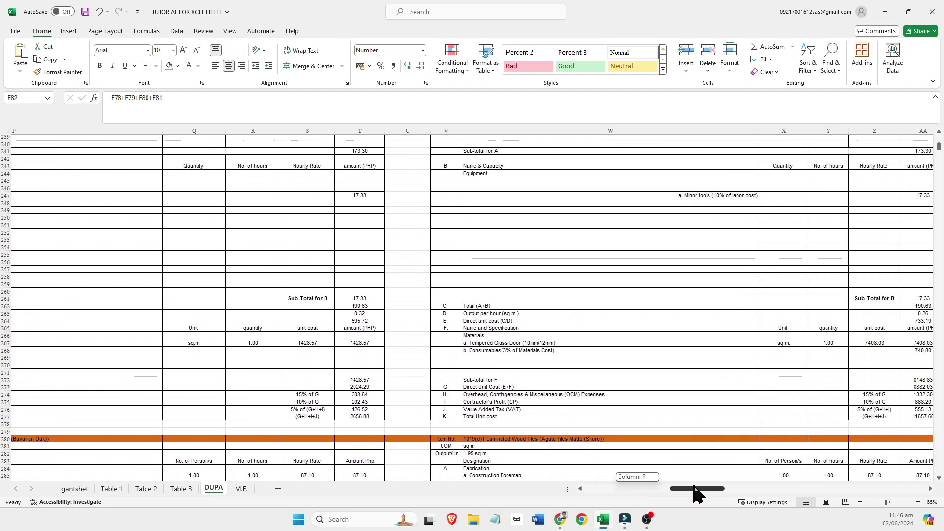
pyautogui.scroll(4, 694, 481)
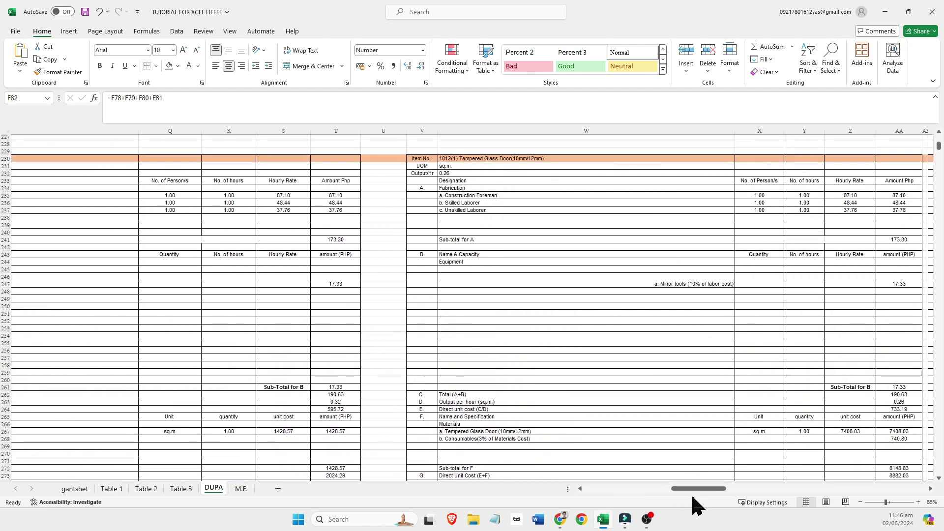
pyautogui.moveTo(693, 489); pyautogui.dragTo(497, 501)
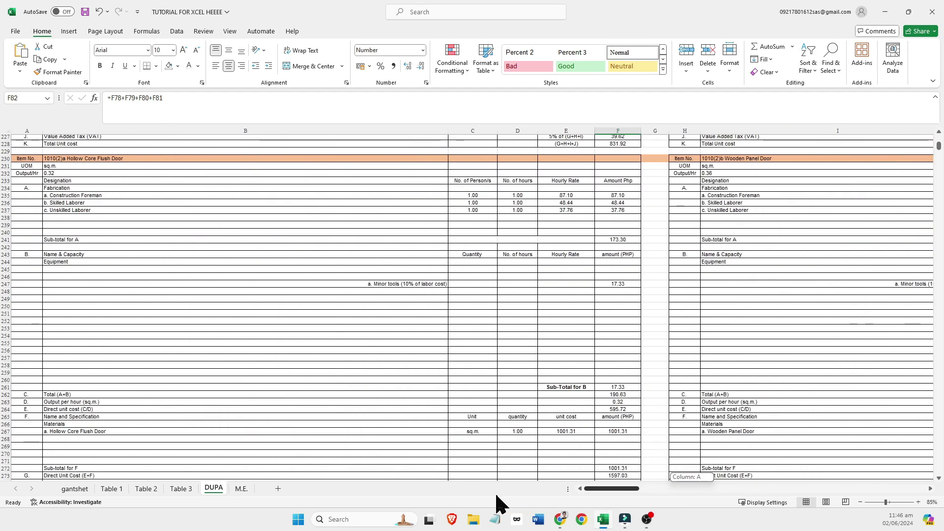
pyautogui.scroll(-20, 475, 402)
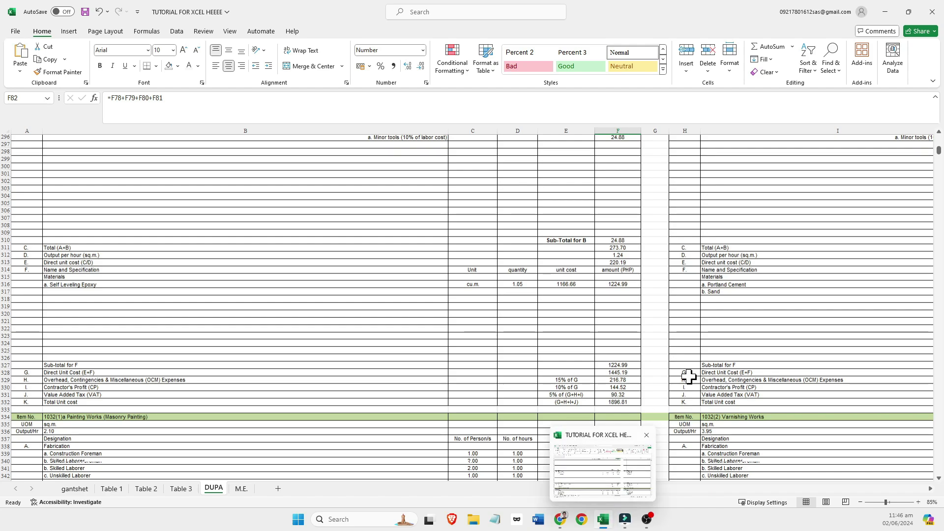
pyautogui.scroll(-10, 689, 377)
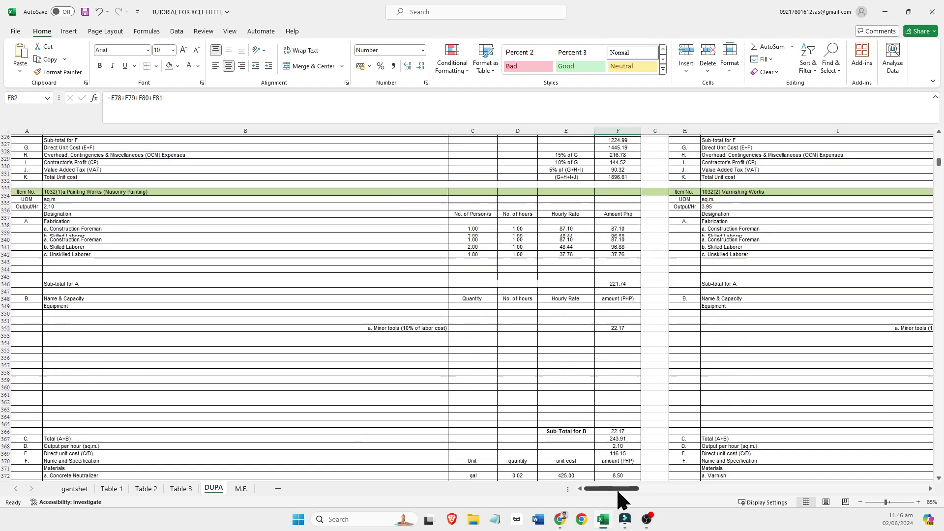
pyautogui.moveTo(618, 492)
pyautogui.mouseDown()
pyautogui.moveTo(726, 491)
pyautogui.moveTo(608, 496)
pyautogui.mouseUp()
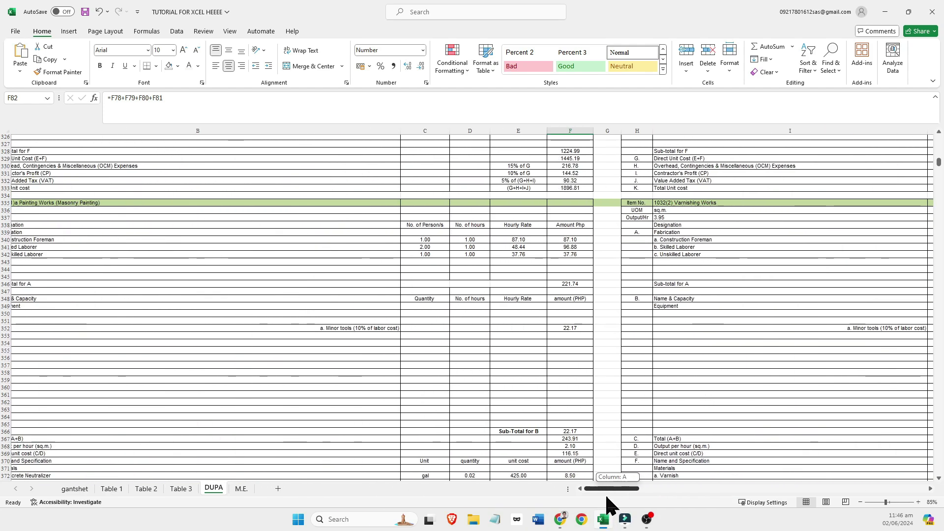
# Locate the 1003(1) WPC Panel on Metal Frame Ceiling analysis among the floor finish analyses and bring its heading into view.
pyautogui.scroll(-5, 573, 449)
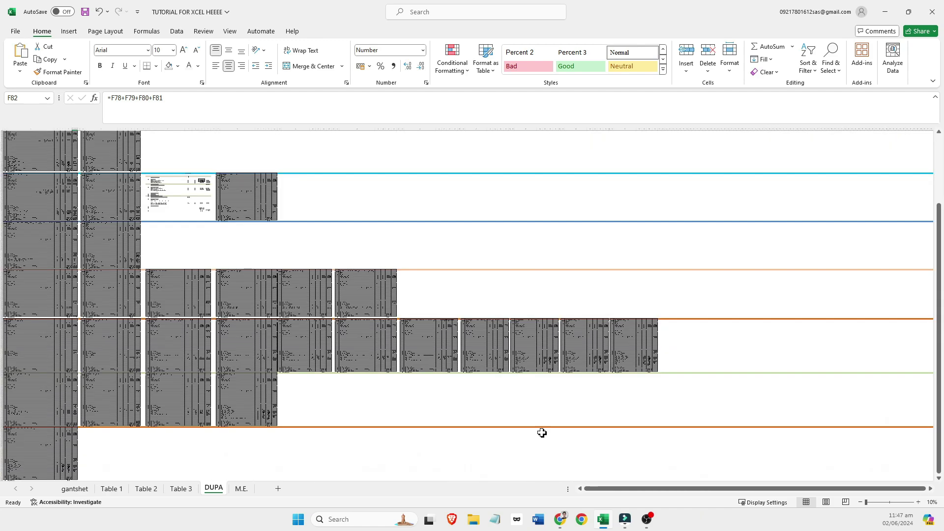
pyautogui.scroll(4, 542, 433)
pyautogui.scroll(1, 442, 388)
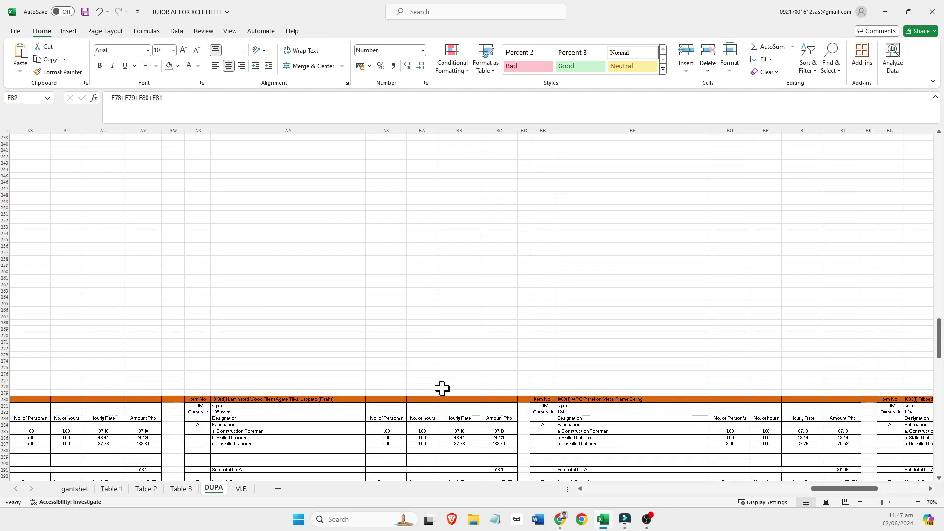
pyautogui.scroll(-8, 541, 394)
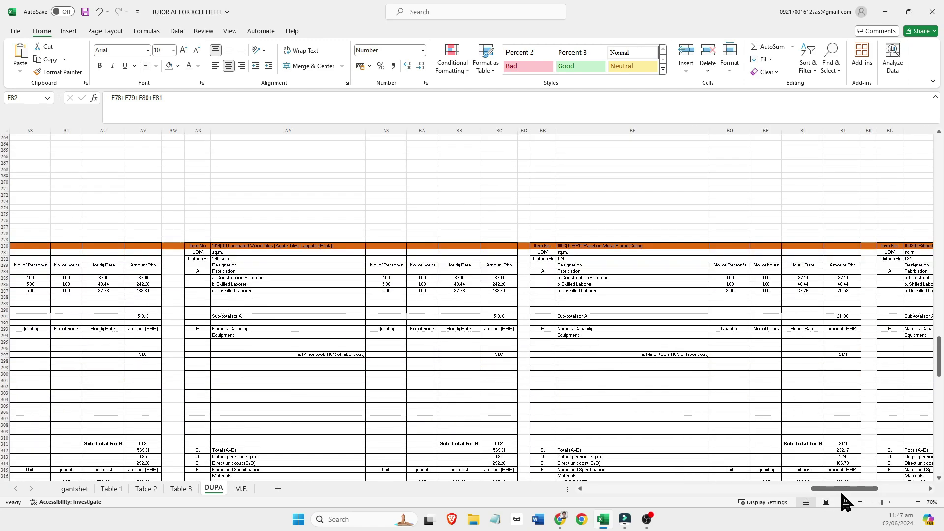
pyautogui.moveTo(842, 488); pyautogui.dragTo(851, 489)
pyautogui.scroll(-5, 538, 329)
pyautogui.scroll(1, 522, 319)
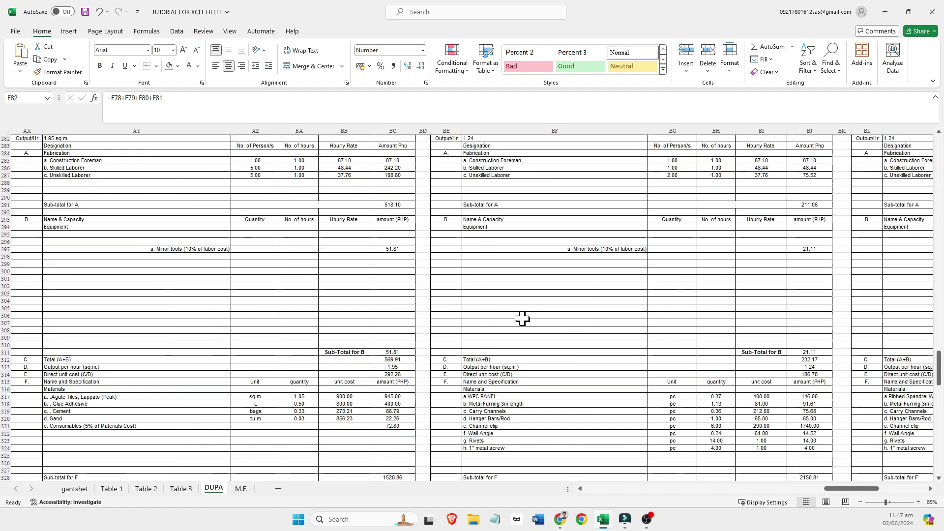
pyautogui.scroll(2, 522, 319)
pyautogui.moveTo(841, 489); pyautogui.dragTo(850, 492)
pyautogui.scroll(1, 276, 172)
pyautogui.scroll(1, 340, 165)
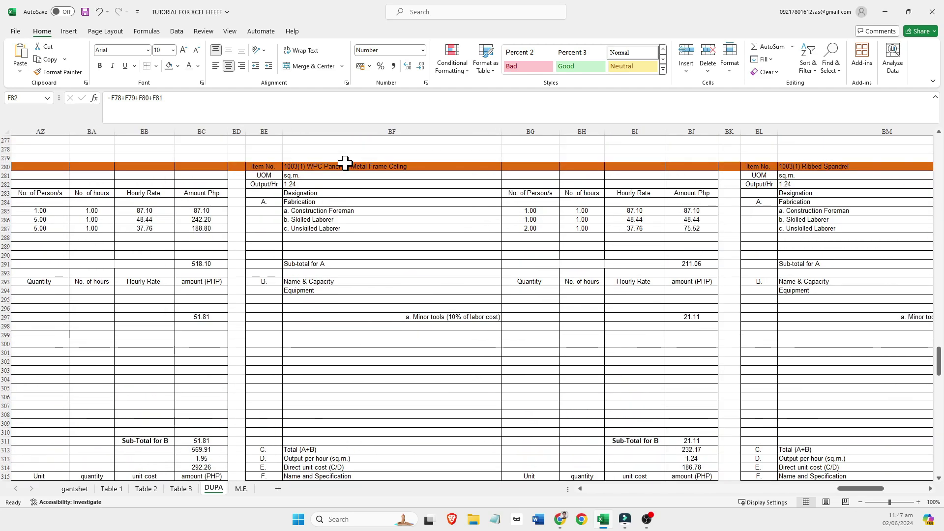
# Return to the DUPA manual PDF in Chrome and find the 1003(1) fiber cement board and plywood metal frame ceiling analysis on page 96.
pyautogui.click(561, 520)
pyautogui.scroll(4, 354, 266)
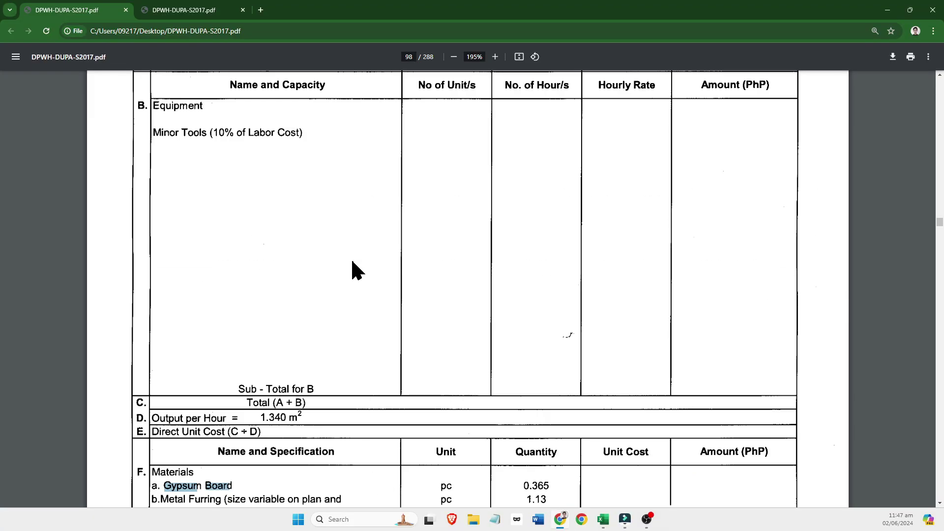
pyautogui.scroll(8, 352, 262)
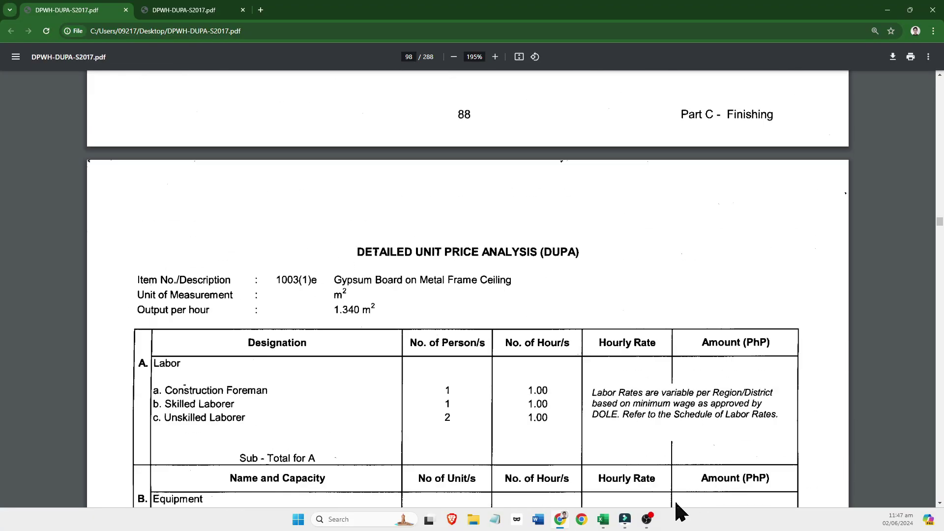
pyautogui.moveTo(652, 520)
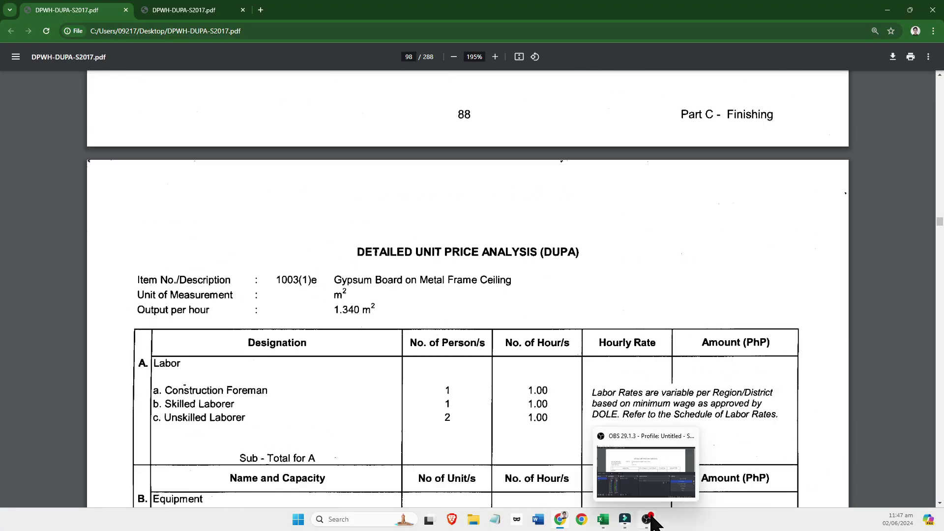
pyautogui.scroll(20, 412, 192)
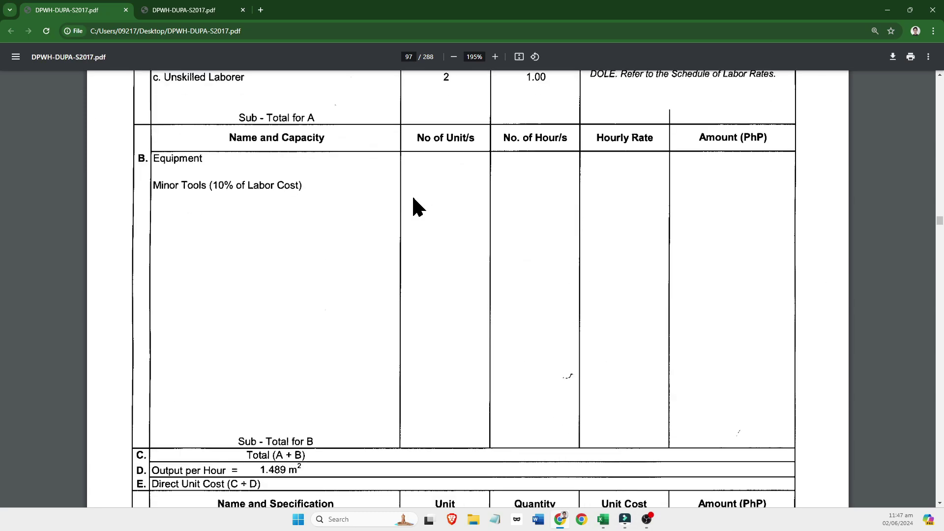
pyautogui.scroll(15, 417, 207)
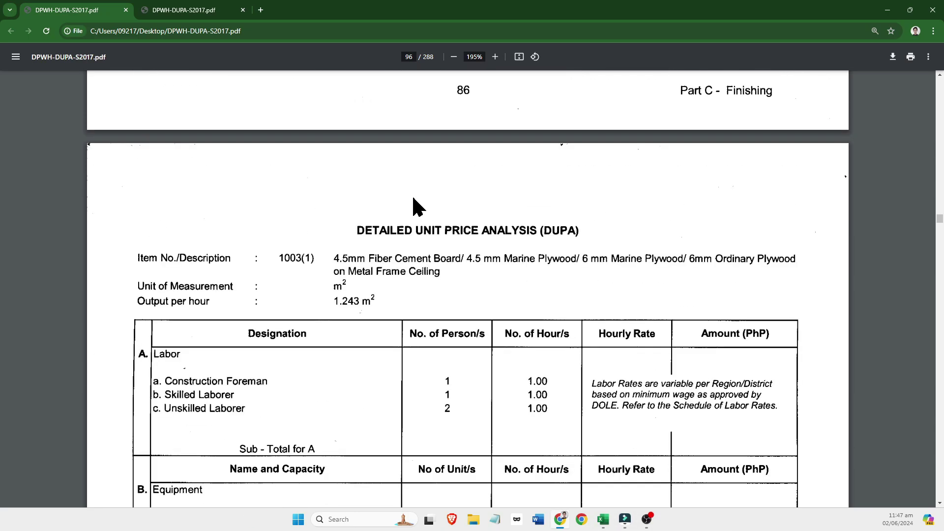
pyautogui.keyDown('ctrl'); pyautogui.scroll(-2, 413, 198); pyautogui.keyUp('ctrl')
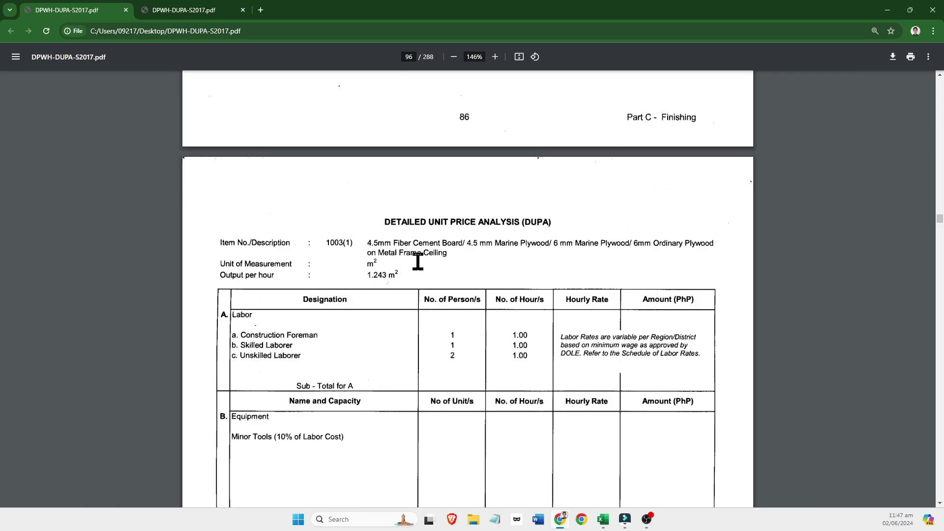
# Examine the materials list of the page 96 ceiling analysis, highlighting the 4.5mm Fiber Cement Board and Marine Plywood entry.
pyautogui.scroll(-4, 418, 259)
pyautogui.scroll(1, 403, 242)
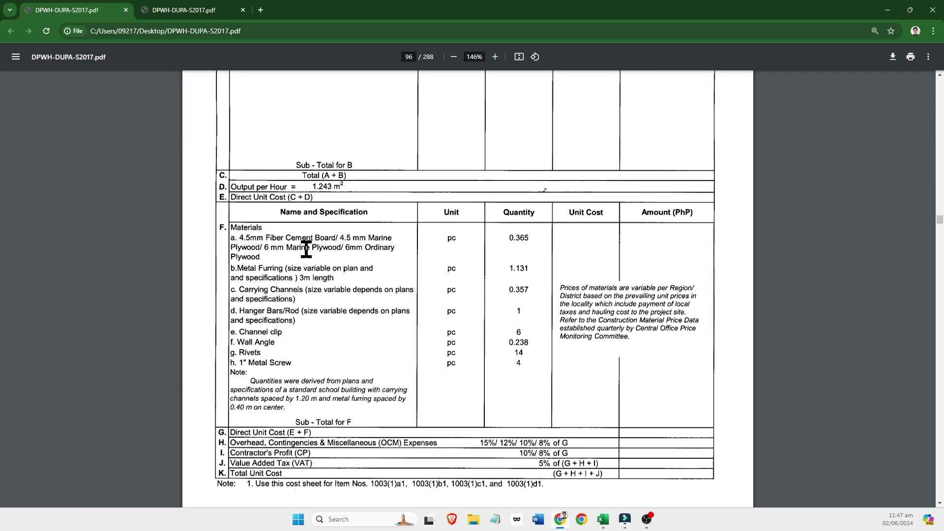
pyautogui.moveTo(260, 257); pyautogui.dragTo(246, 231)
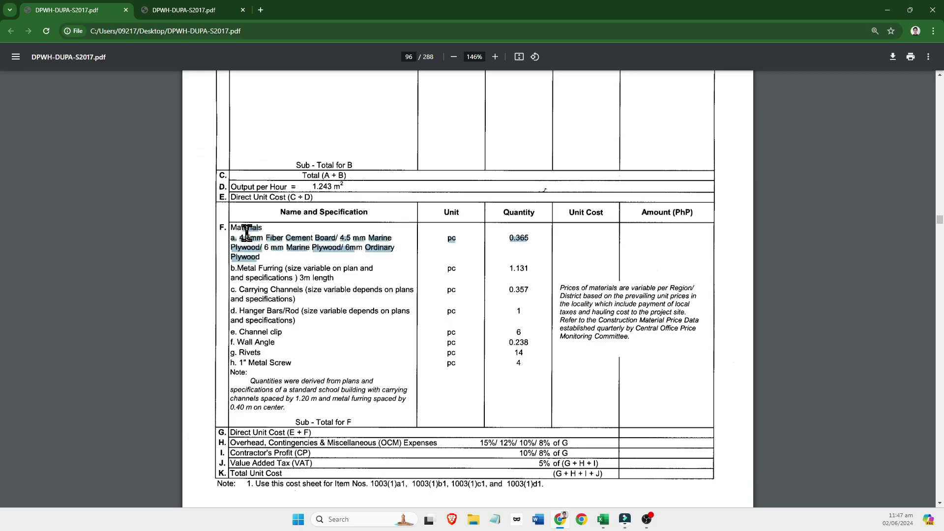
pyautogui.click(385, 269)
pyautogui.click(647, 519)
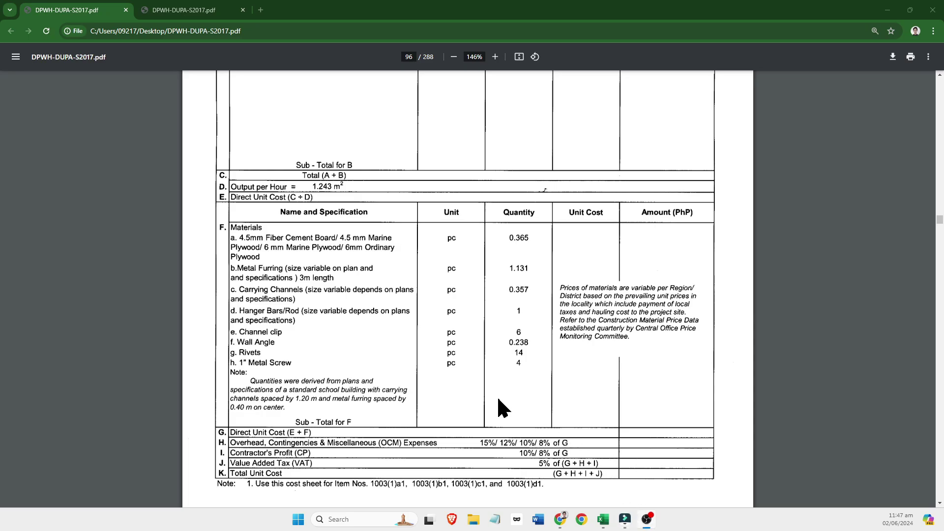
pyautogui.scroll(1, 355, 294)
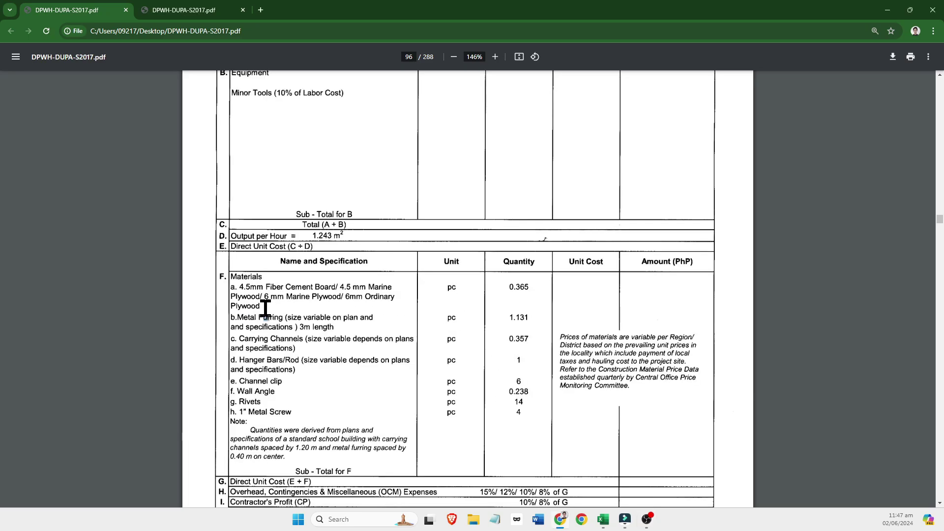
pyautogui.moveTo(266, 308); pyautogui.dragTo(396, 295)
pyautogui.click(265, 299)
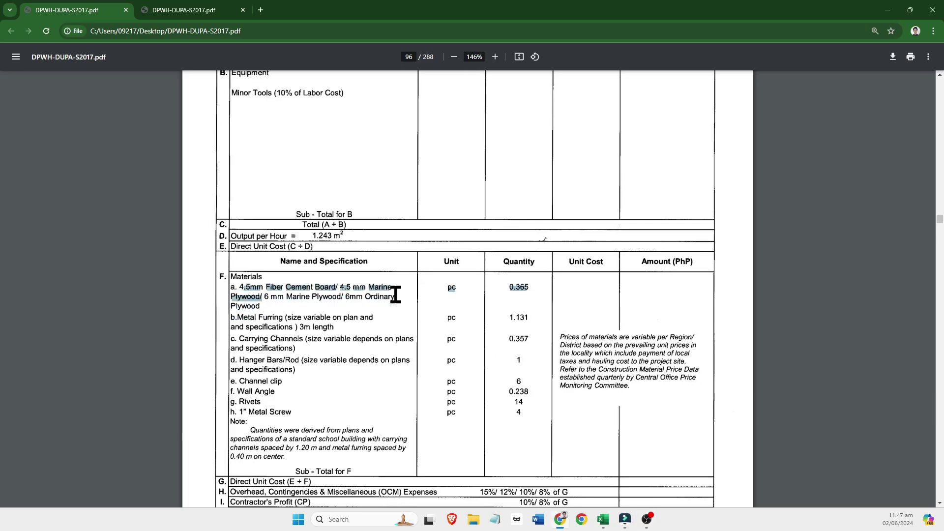
pyautogui.click(516, 293)
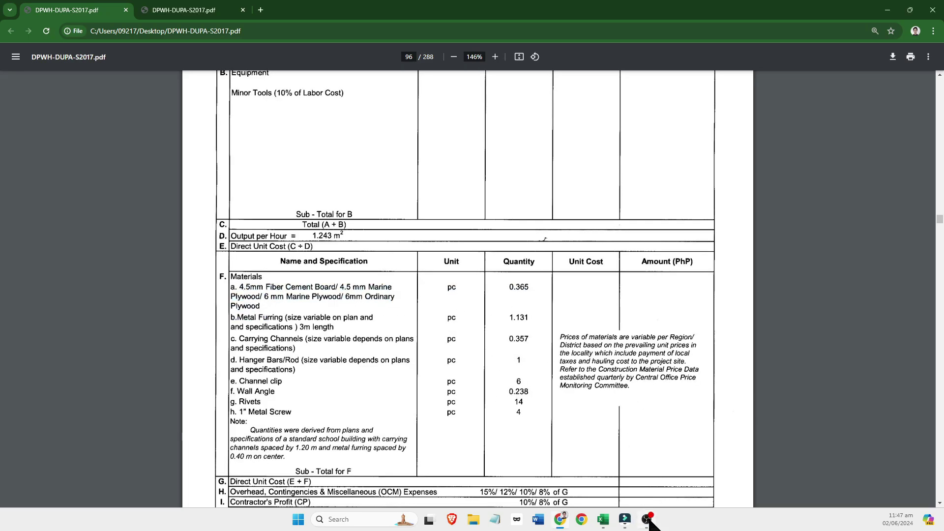
# Switch back to the workbook and inspect the WPC panel material's unit cost and amount formula in the 1003(1) analysis.
pyautogui.click(603, 520)
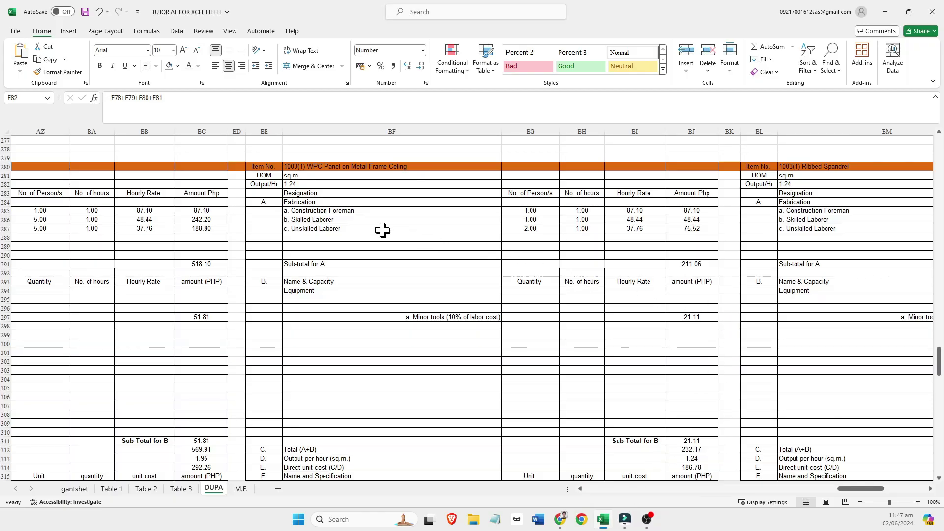
pyautogui.scroll(-6, 382, 230)
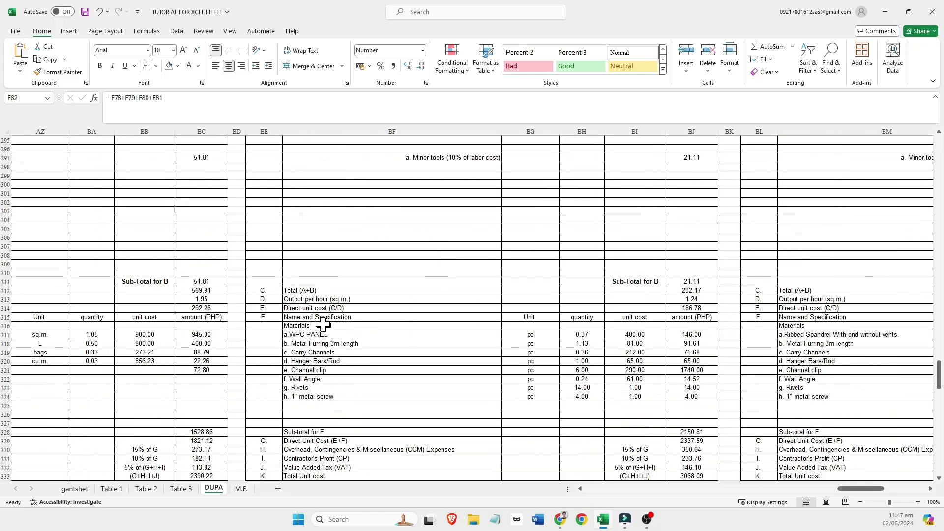
pyautogui.click(328, 336)
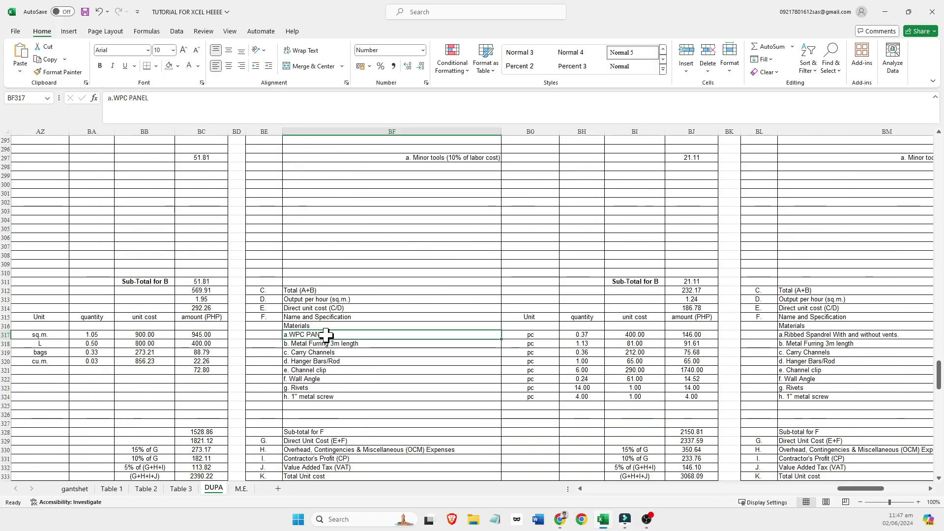
pyautogui.click(636, 336)
pyautogui.click(686, 332)
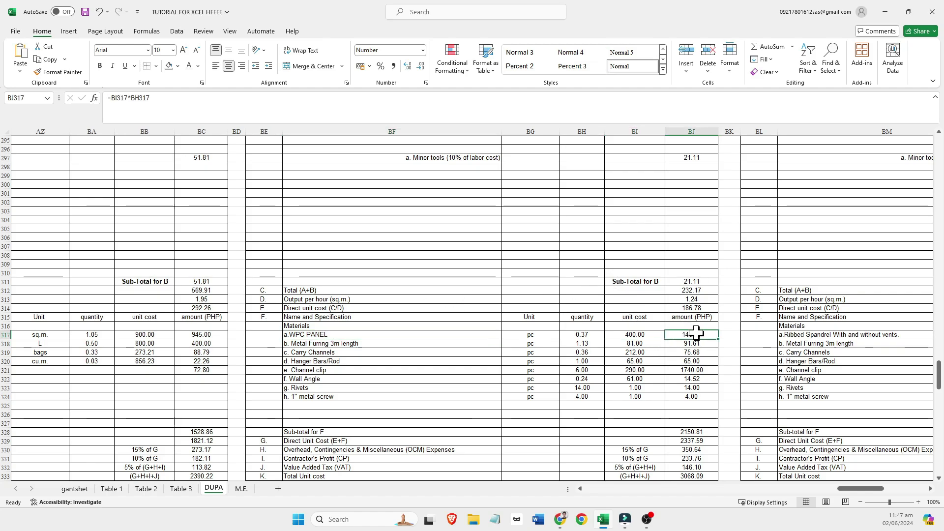
pyautogui.rightClick(557, 326)
pyautogui.press('Escape')
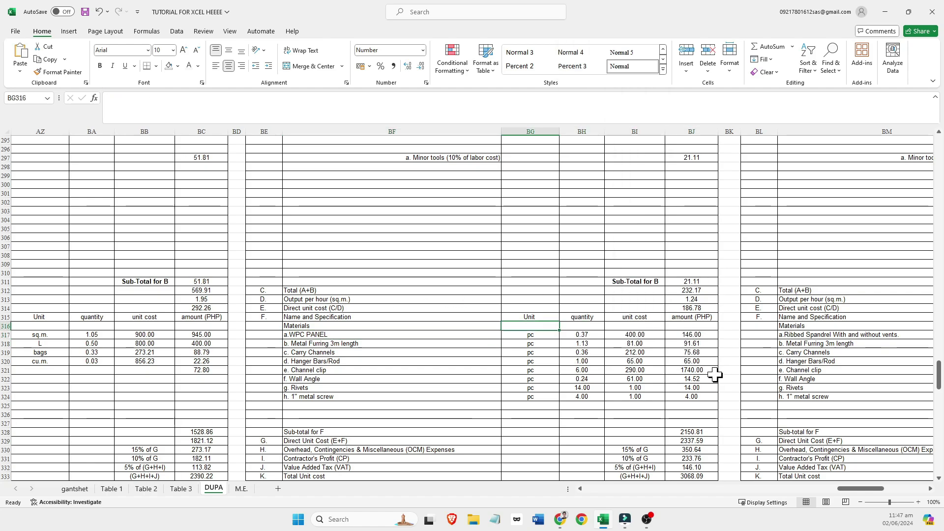
pyautogui.scroll(-4, 715, 375)
pyautogui.scroll(12, 708, 376)
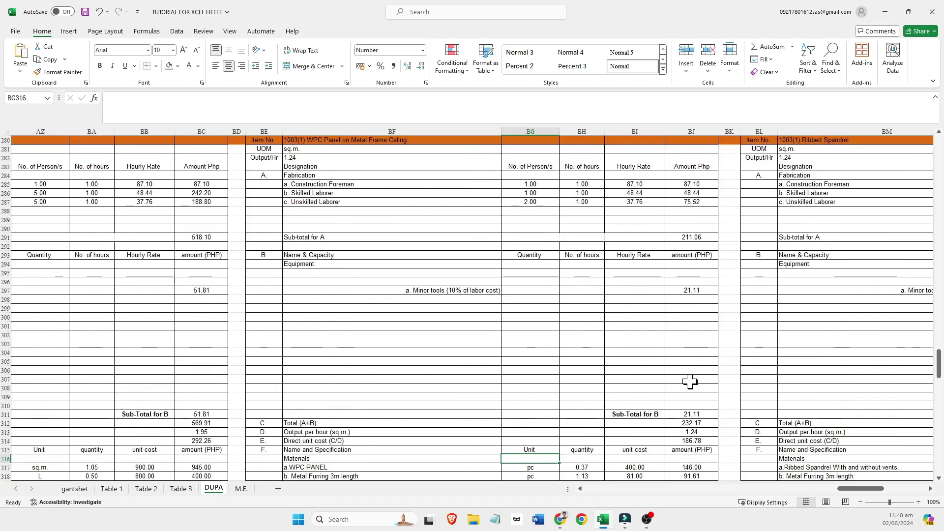
# Bring the neighbouring 1019(d)1 Laminated Wood Tiles (Agate Tiles, Lappato (Peak)) analysis into view.
pyautogui.scroll(-4, 690, 383)
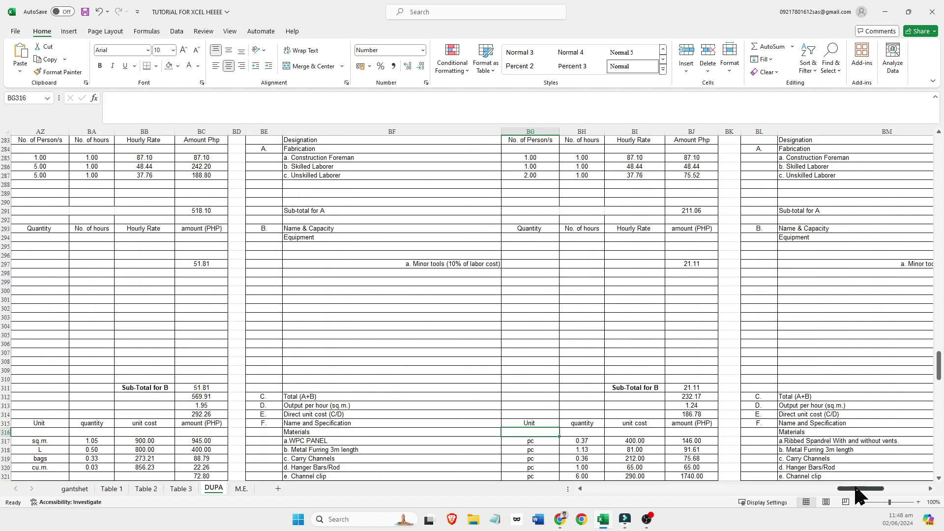
pyautogui.moveTo(856, 488); pyautogui.dragTo(827, 492)
pyautogui.scroll(5, 670, 359)
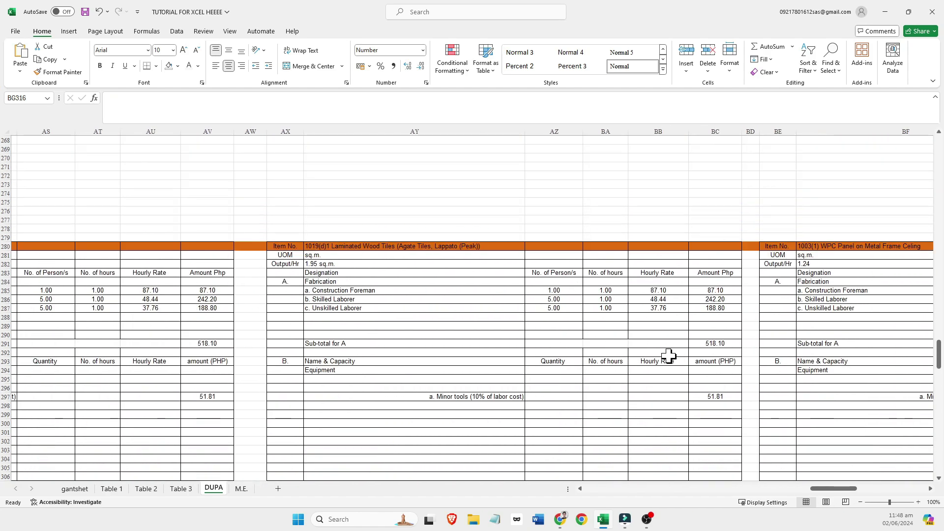
# Bring the 1003(1) WPC Panel on Metal Frame Ceiling analysis into view on the DUPA sheet.
pyautogui.scroll(-3, 669, 356)
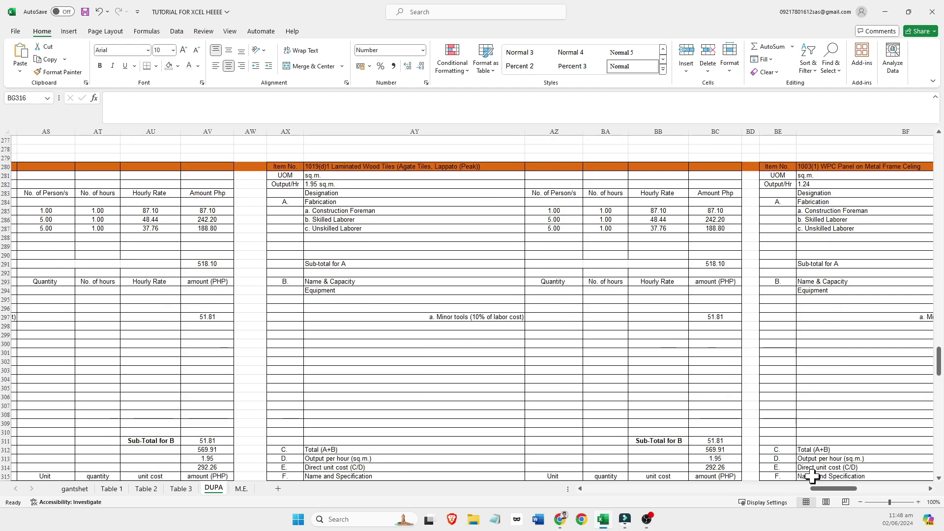
pyautogui.moveTo(816, 489); pyautogui.dragTo(854, 485)
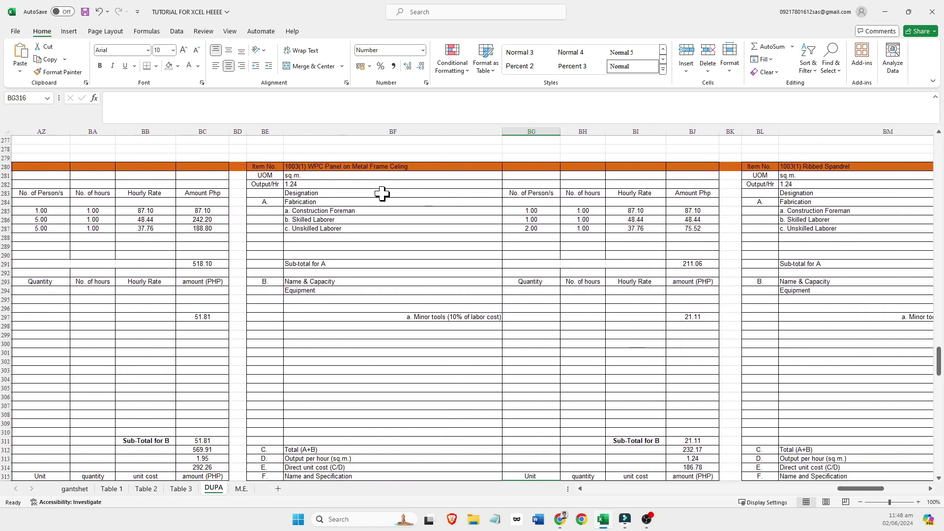
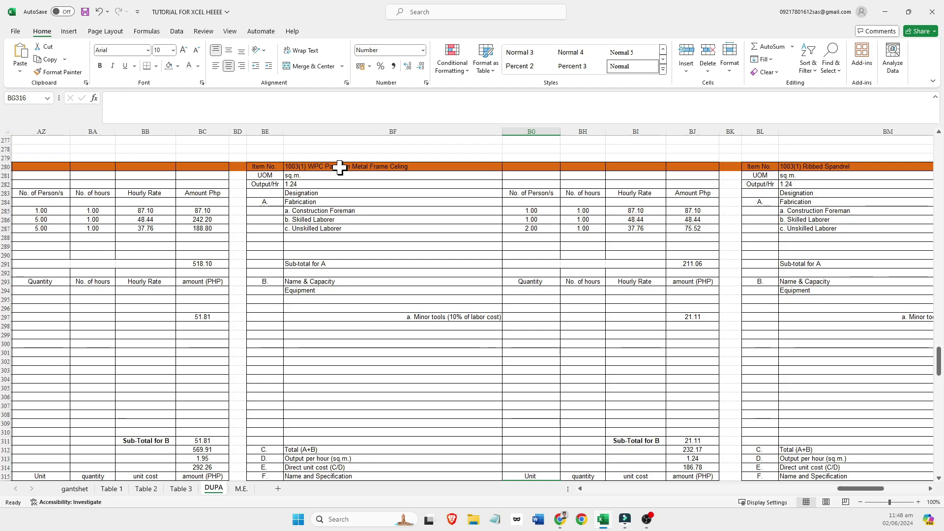
# Glance at the gantshet schedule and switch to Table 1's masonry and metals items.
pyautogui.click(76, 489)
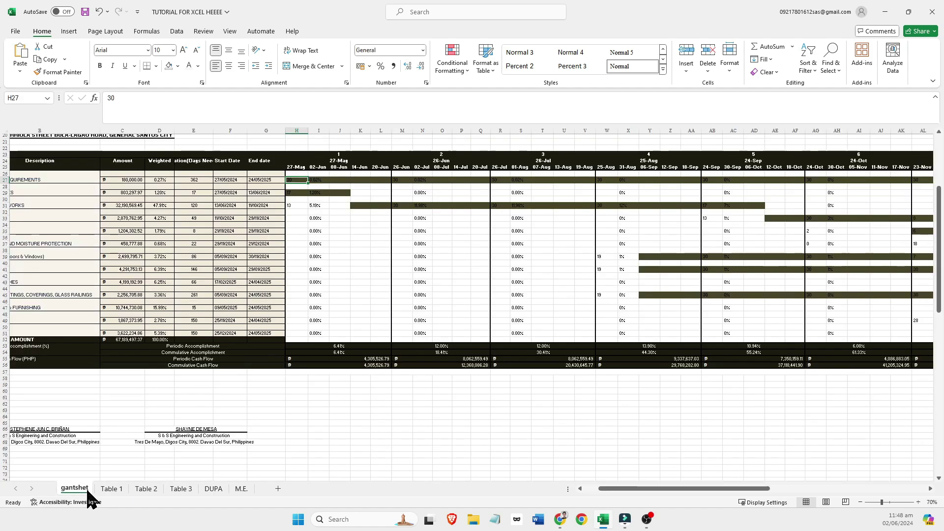
pyautogui.click(114, 489)
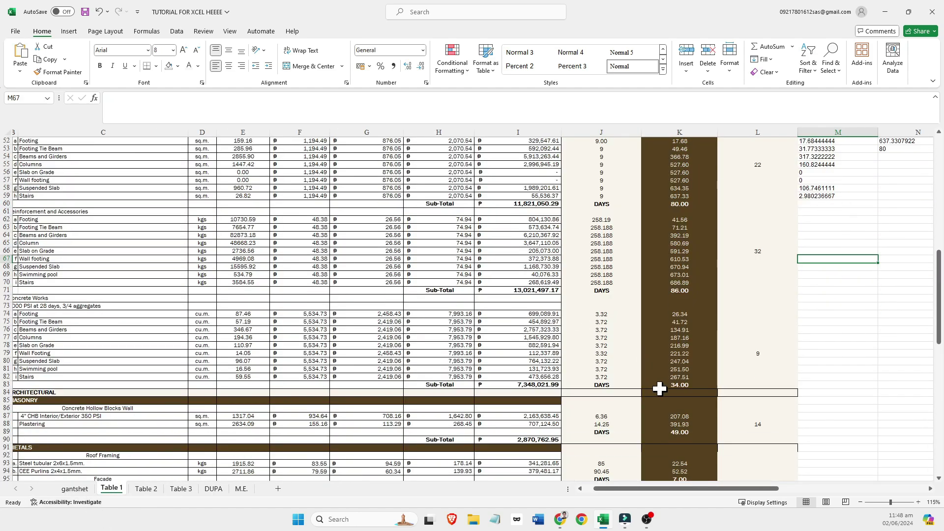
pyautogui.scroll(-4, 660, 389)
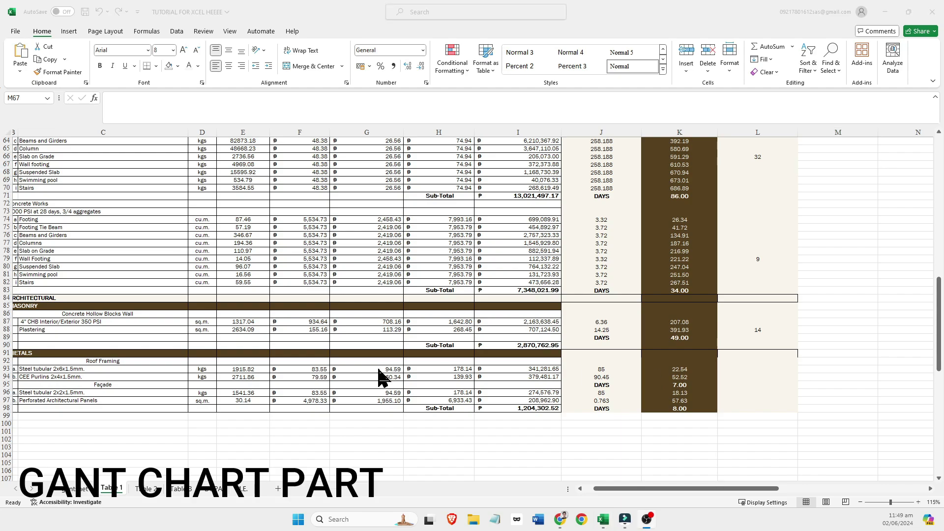
# Return to the gantshet sheet and examine the Gantt chart, including its item descriptions, amounts, dates and cash flow rows.
pyautogui.click(81, 500)
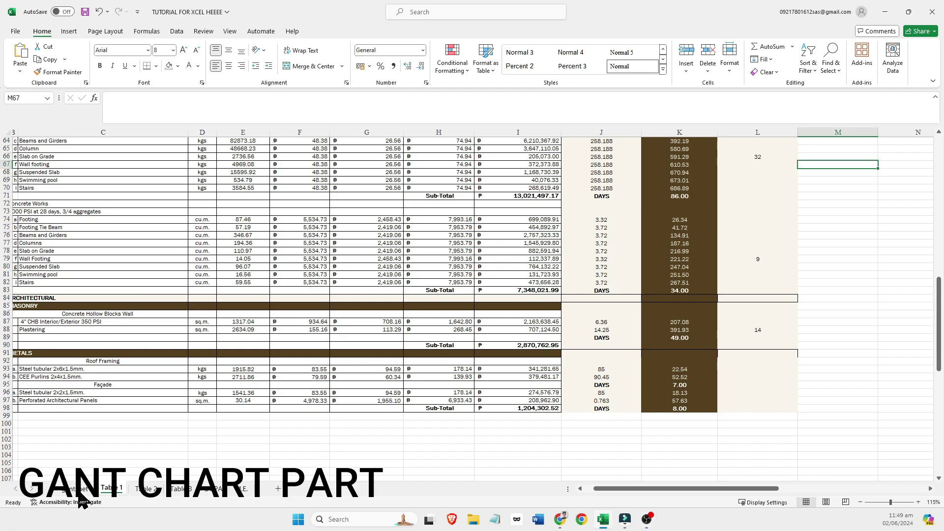
pyautogui.click(83, 488)
pyautogui.scroll(5, 455, 342)
pyautogui.scroll(1, 455, 342)
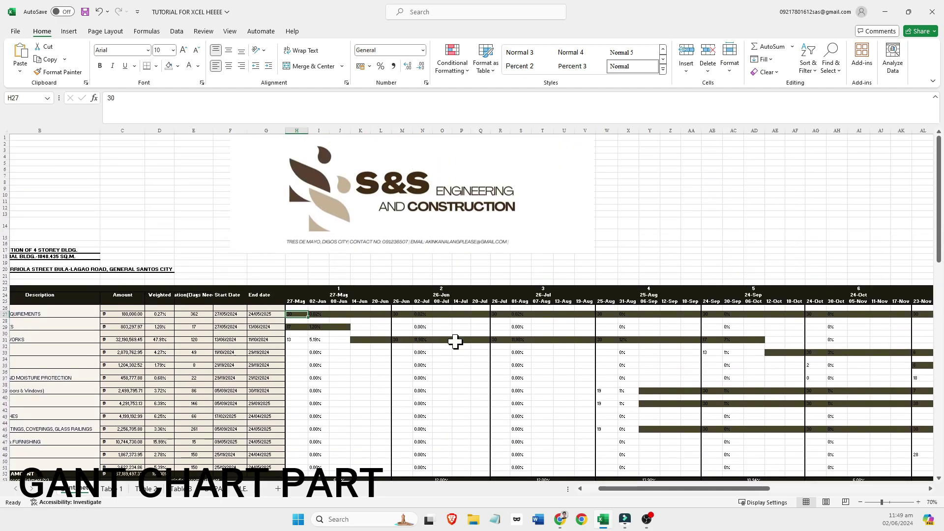
pyautogui.scroll(-4, 455, 342)
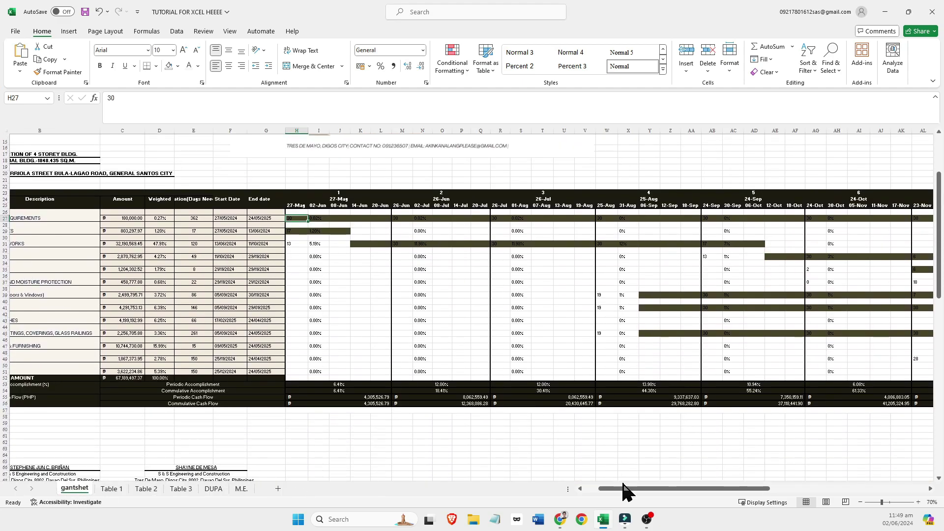
pyautogui.moveTo(624, 489); pyautogui.dragTo(610, 491)
pyautogui.scroll(1, 254, 392)
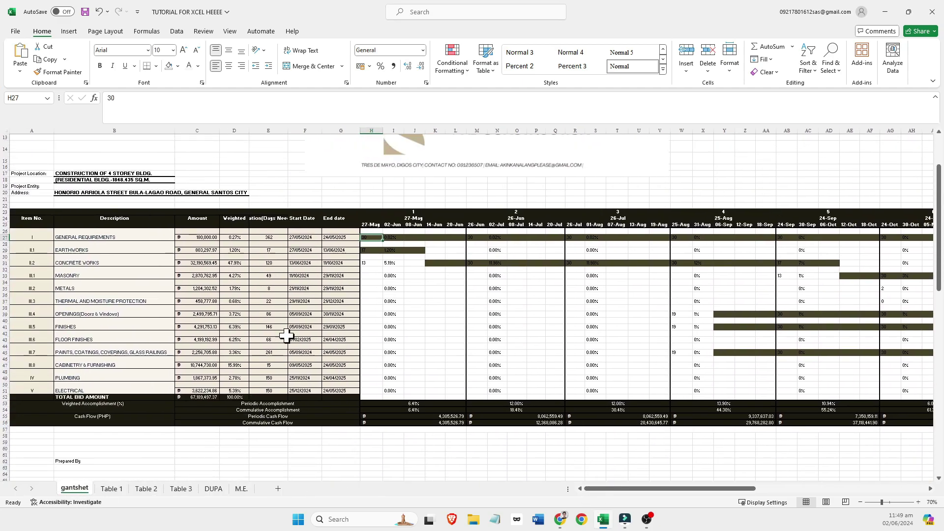
# Review the work items and day computations in Table 1 from earthworks down to metals.
pyautogui.click(118, 490)
pyautogui.scroll(2, 236, 384)
pyautogui.scroll(15, 603, 290)
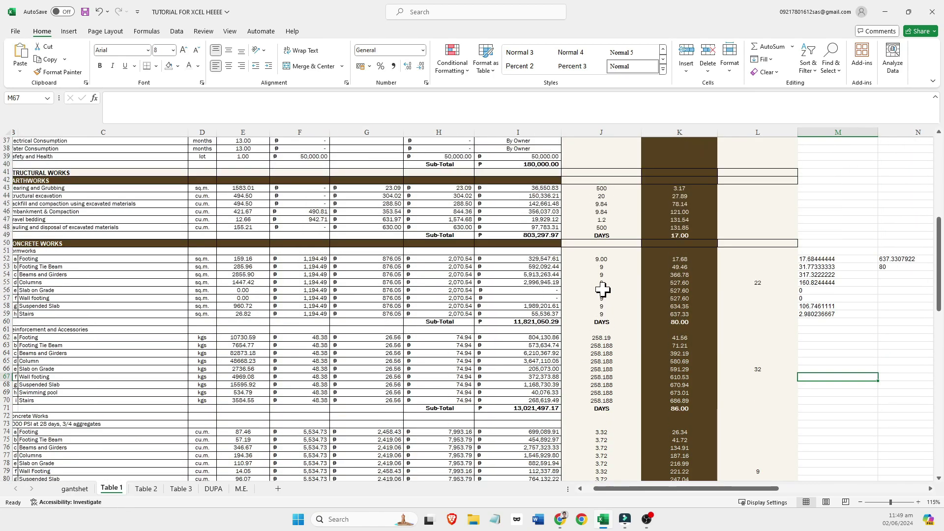
pyautogui.scroll(-20, 609, 268)
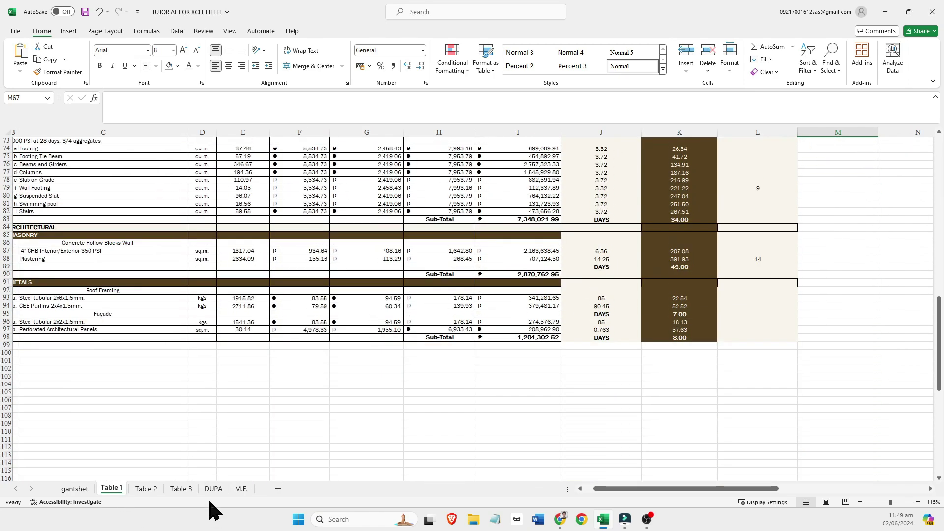
pyautogui.click(185, 492)
pyautogui.click(212, 491)
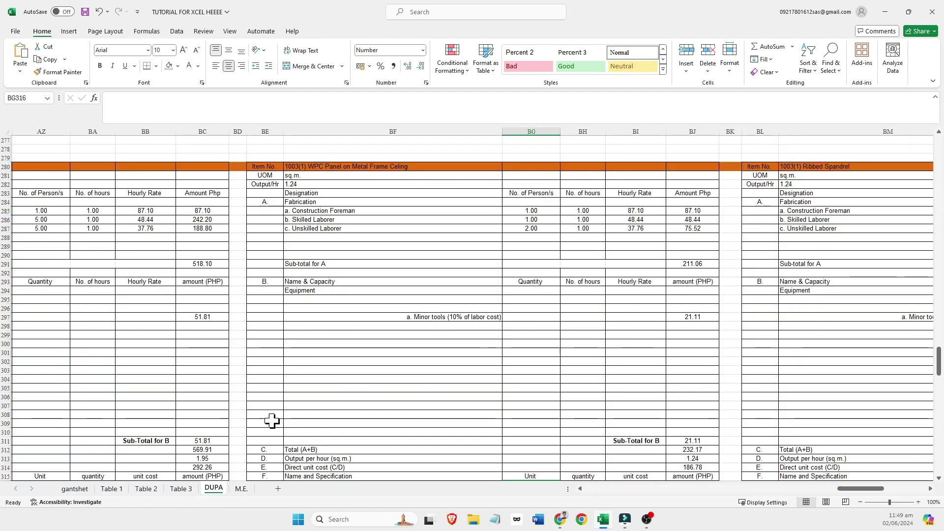
pyautogui.click(181, 490)
pyautogui.click(146, 490)
pyautogui.click(121, 489)
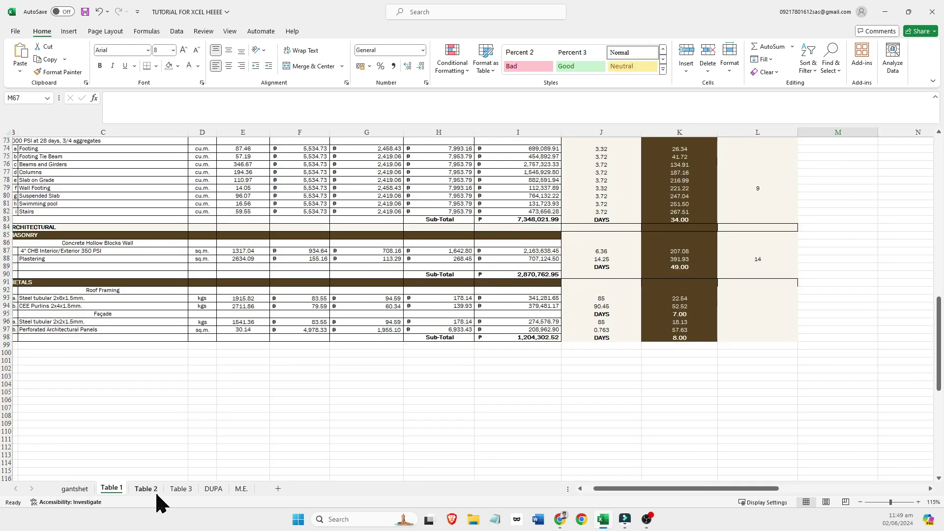
# Open Table 3 and inspect the formula behind the electrical works sub-total in I51.
pyautogui.click(181, 489)
pyautogui.scroll(1, 305, 422)
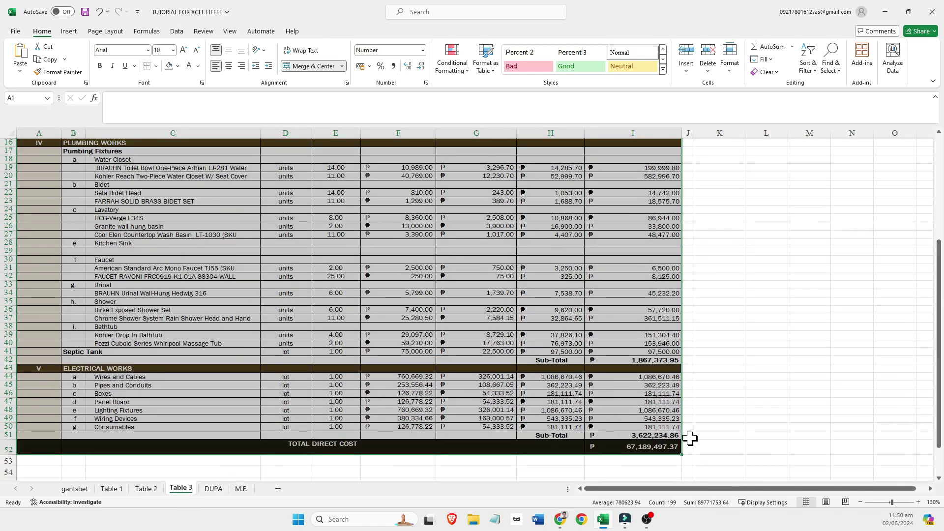
pyautogui.click(713, 436)
pyautogui.click(674, 435)
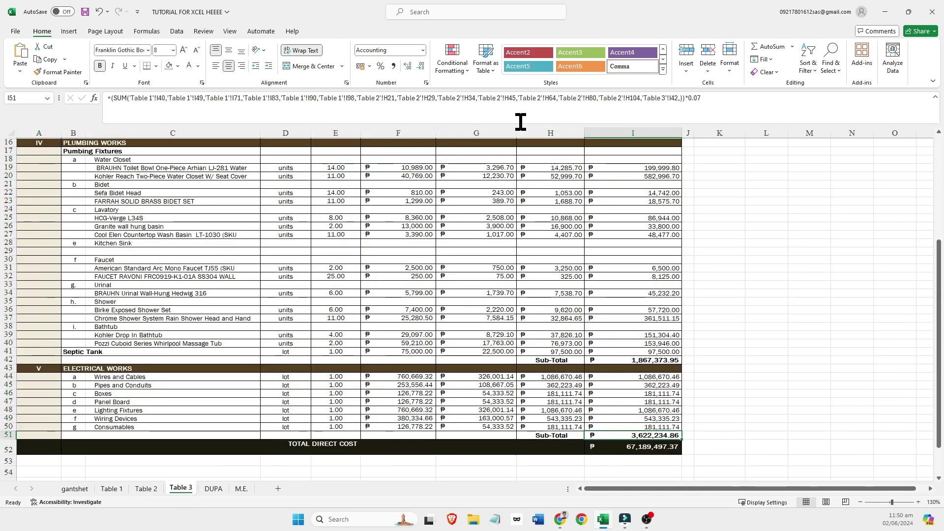
pyautogui.click(740, 110)
pyautogui.click(717, 421)
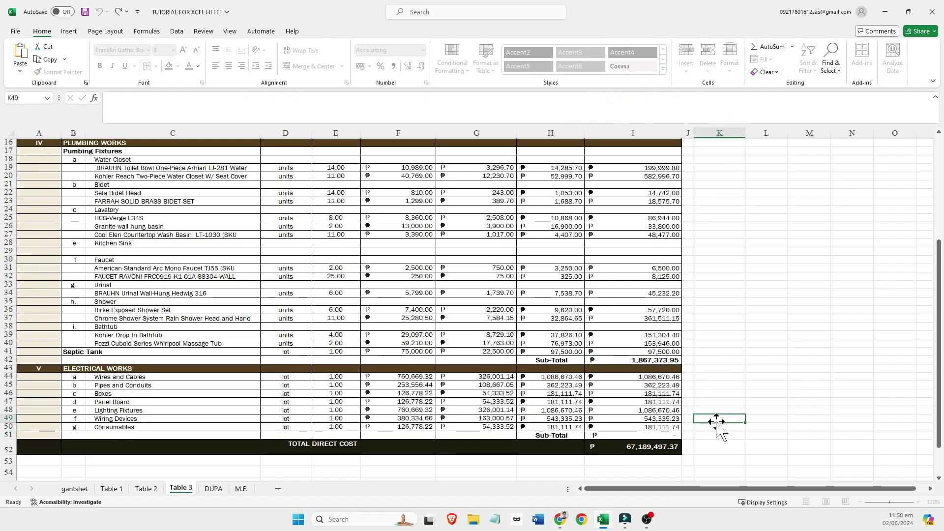
pyautogui.click(674, 436)
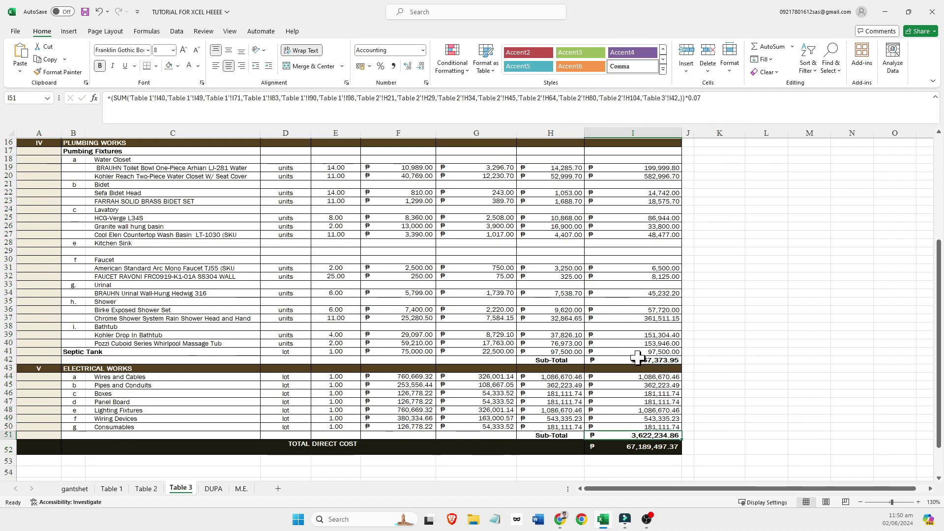
# Review the Table 2 and Table 1 sub-totals that the electrical works formula references.
pyautogui.click(149, 489)
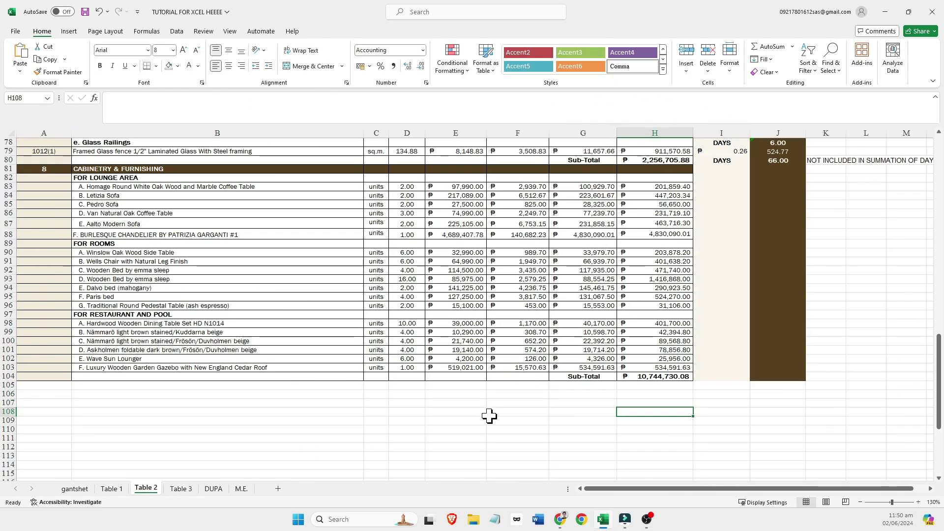
pyautogui.scroll(14, 622, 388)
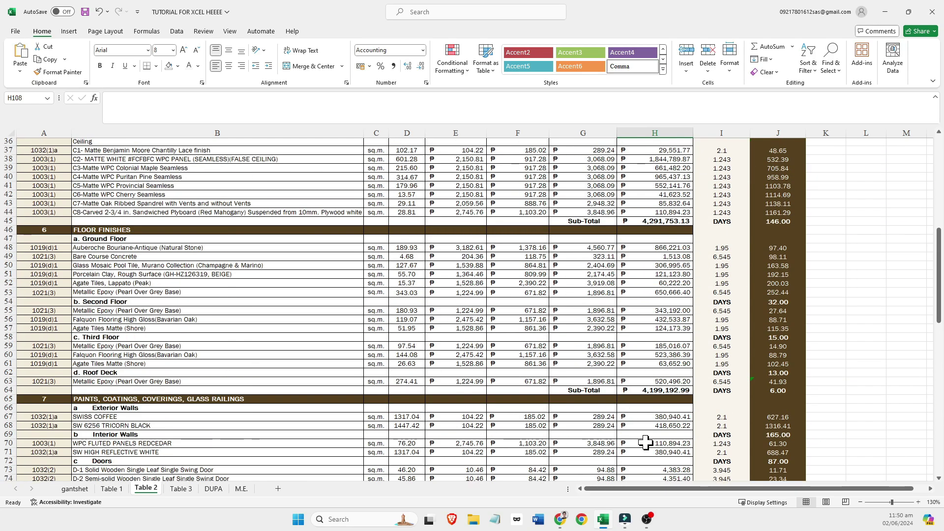
pyautogui.scroll(10, 646, 443)
pyautogui.click(119, 490)
pyautogui.scroll(1, 528, 369)
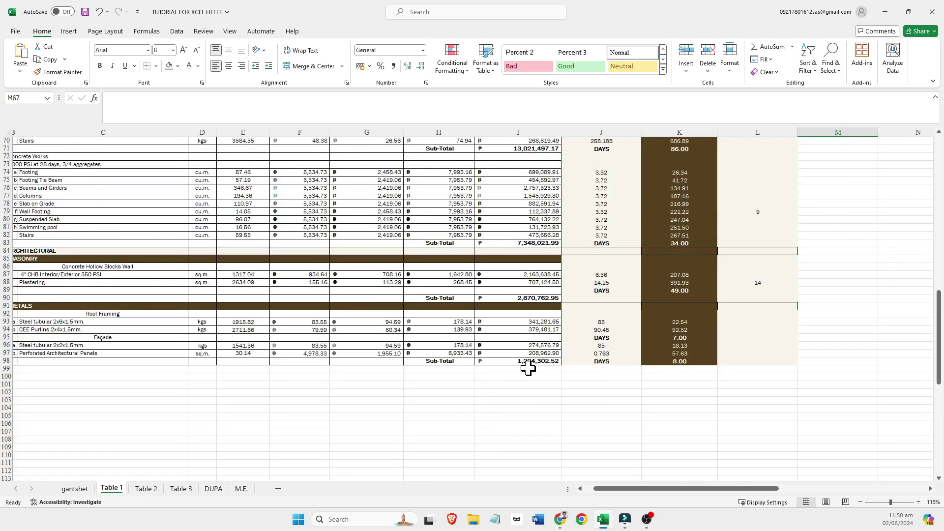
pyautogui.scroll(20, 528, 369)
pyautogui.scroll(-17, 500, 226)
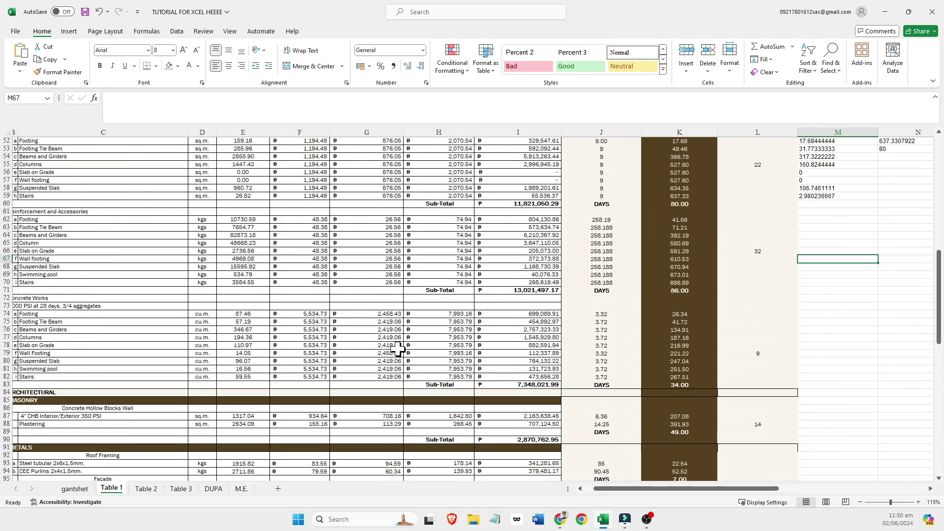
# Go back to Table 3 and re-examine the electrical works sub-total formula and its multiplier without changing it.
pyautogui.click(181, 488)
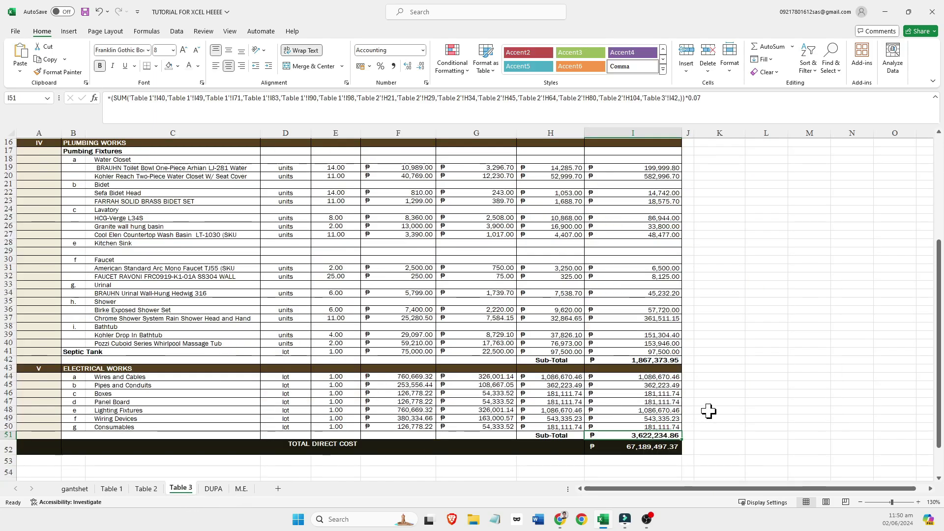
pyautogui.click(732, 98)
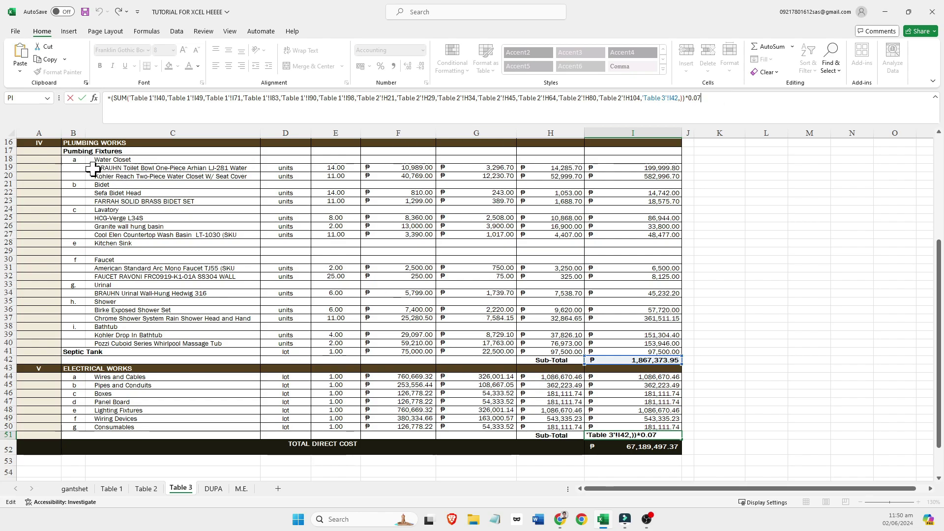
pyautogui.click(69, 158)
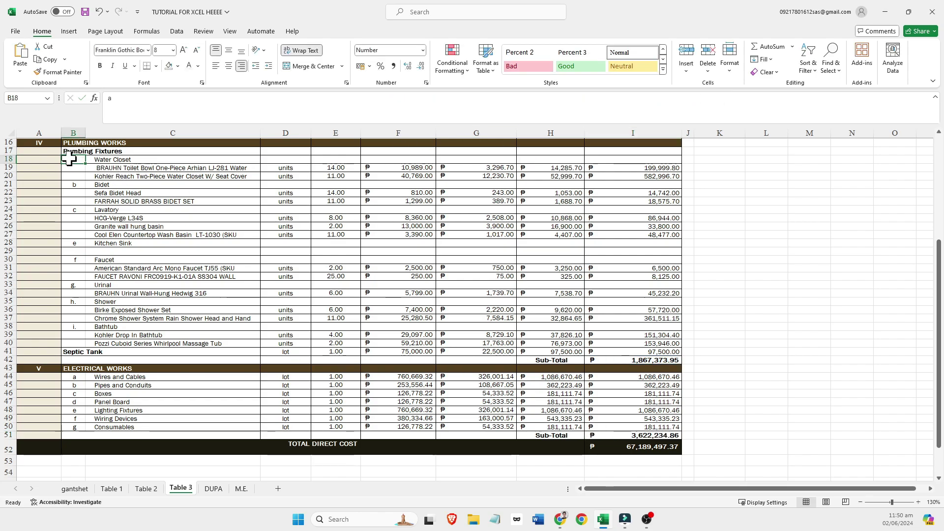
# Highlight the plumbing fixtures block in Table 3 from the Water Closet row down to the plumbing sub-total.
pyautogui.click(51, 159)
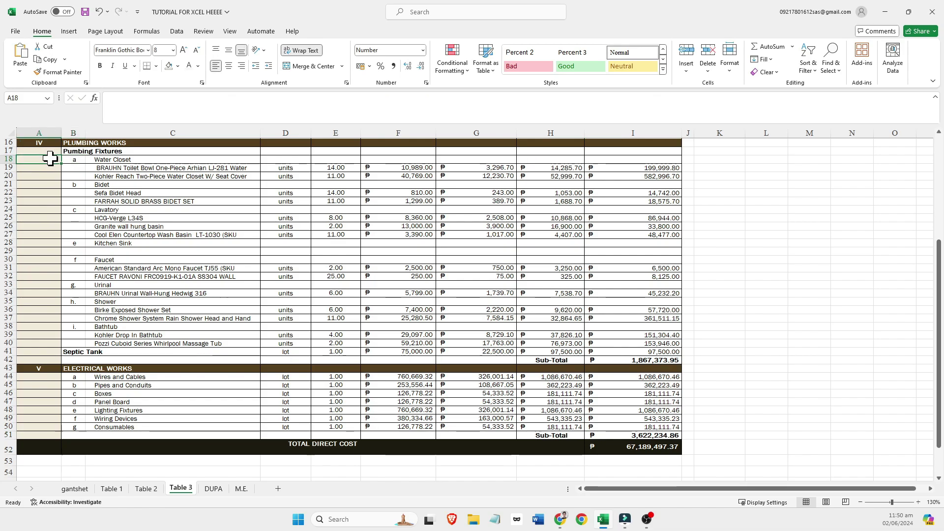
pyautogui.moveTo(51, 158); pyautogui.dragTo(671, 365)
pyautogui.click(739, 334)
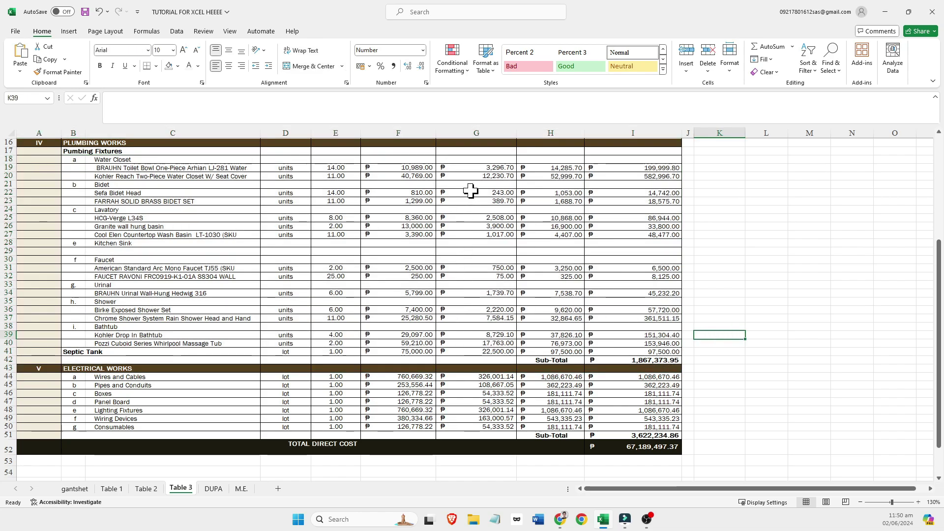
# Inspect the materials price and the Labor & Others formulas of the water closet items in Table 3.
pyautogui.scroll(5, 492, 196)
pyautogui.scroll(-2, 538, 204)
pyautogui.click(486, 232)
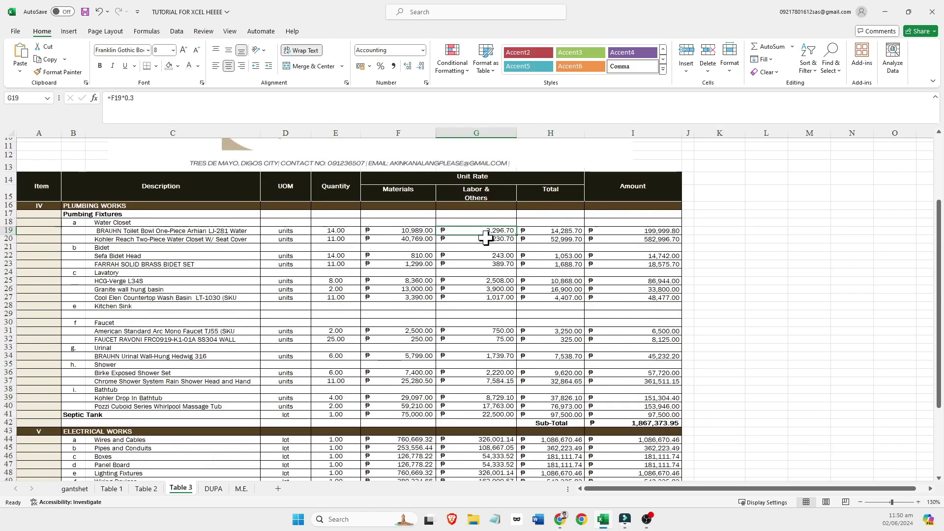
pyautogui.click(485, 239)
pyautogui.click(416, 230)
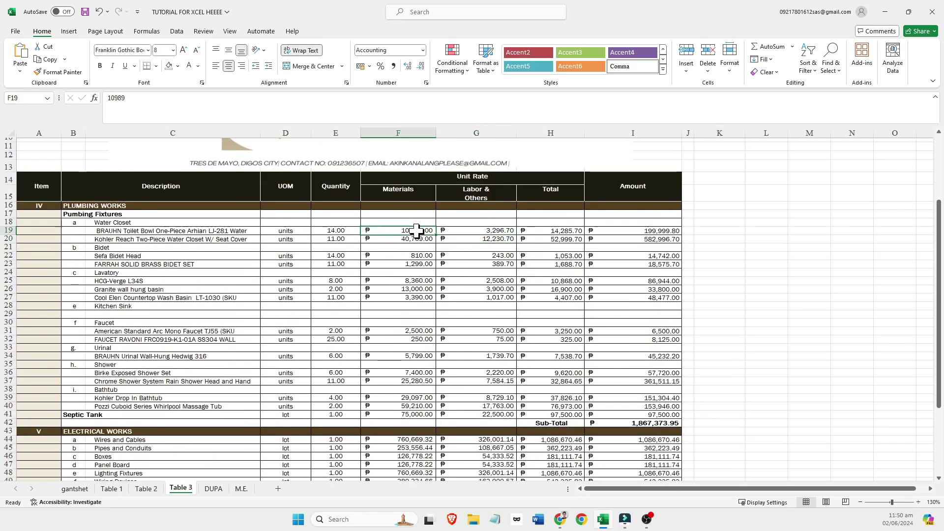
pyautogui.scroll(-1, 449, 236)
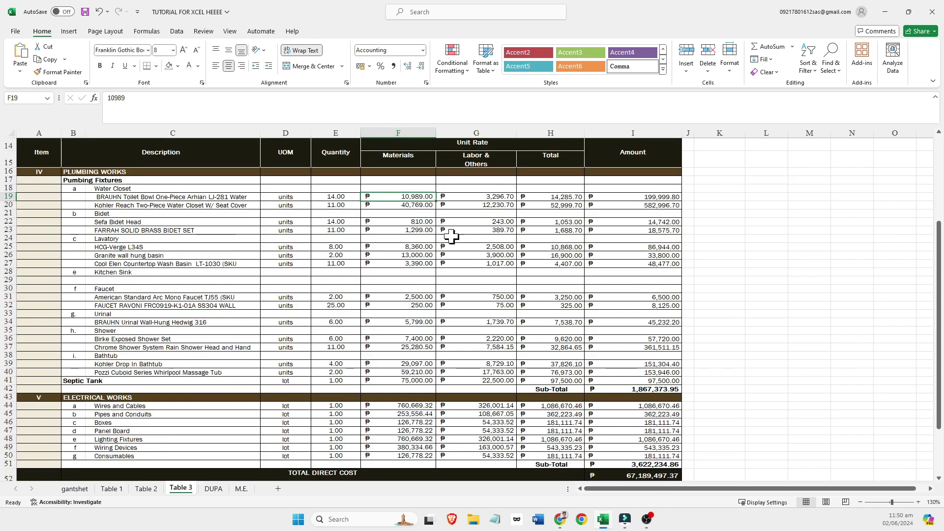
pyautogui.click(501, 204)
pyautogui.click(498, 197)
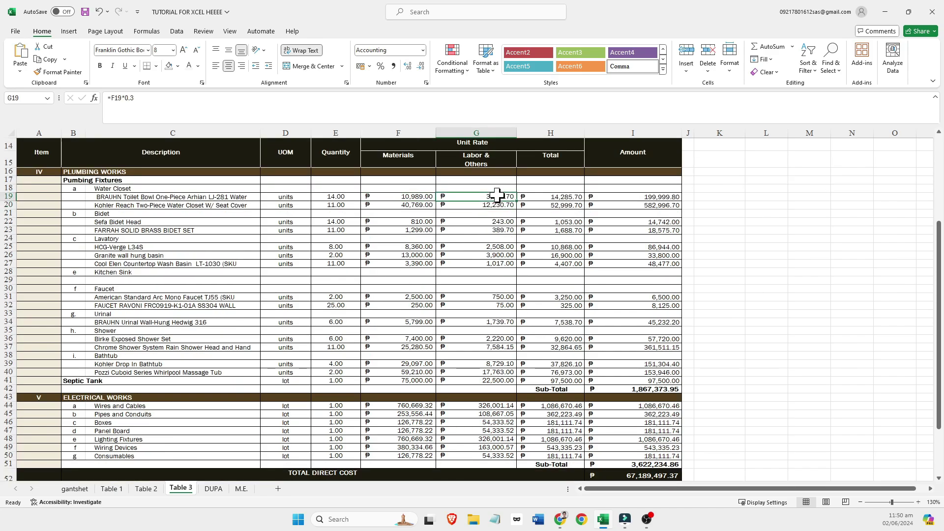
# Examine how the toilet bowl's Labor & Others formula uses its materials price, and check the same column for other plumbing fixtures.
pyautogui.click(253, 109)
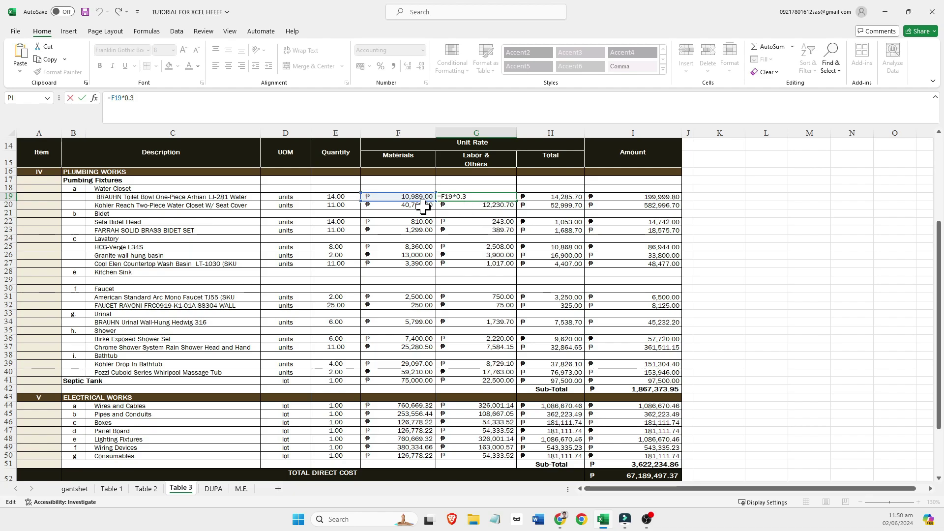
pyautogui.click(423, 207)
pyautogui.click(422, 197)
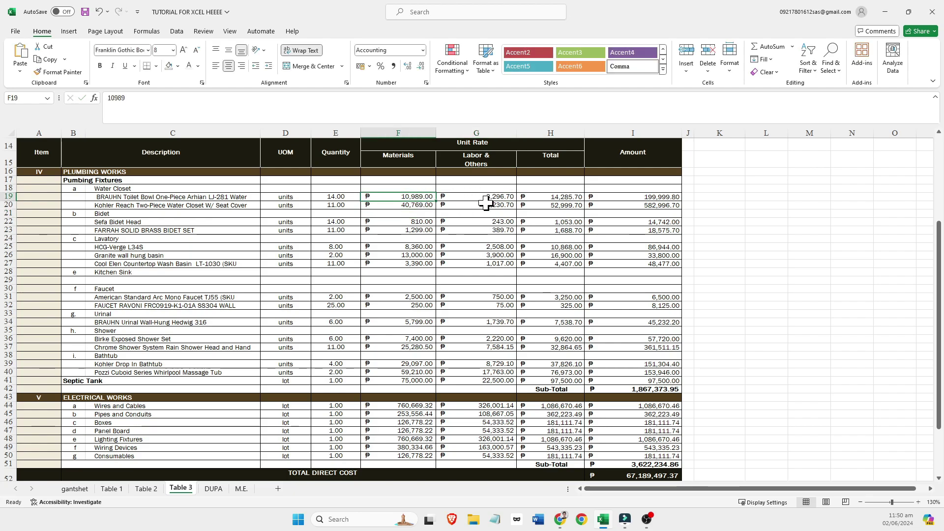
pyautogui.click(488, 197)
pyautogui.click(497, 206)
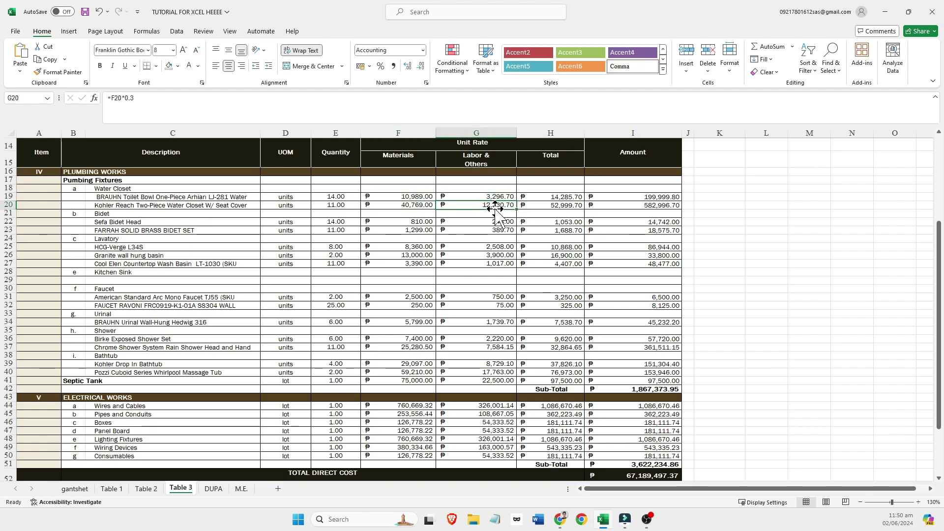
pyautogui.click(491, 229)
pyautogui.click(491, 290)
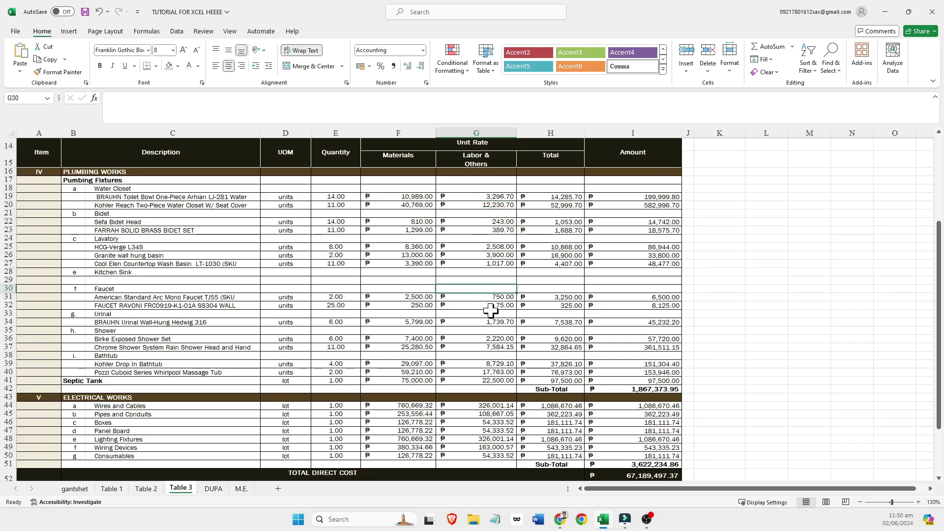
# Check the Labor & Others formulas of the urinal, shower and bathtub items in Table 3.
pyautogui.click(492, 322)
pyautogui.click(494, 339)
pyautogui.click(490, 364)
# Examine the materials price and Labor & Others formula of the lounge coffee table under Cabinetry & Furnishing in Table 2.
pyautogui.click(146, 488)
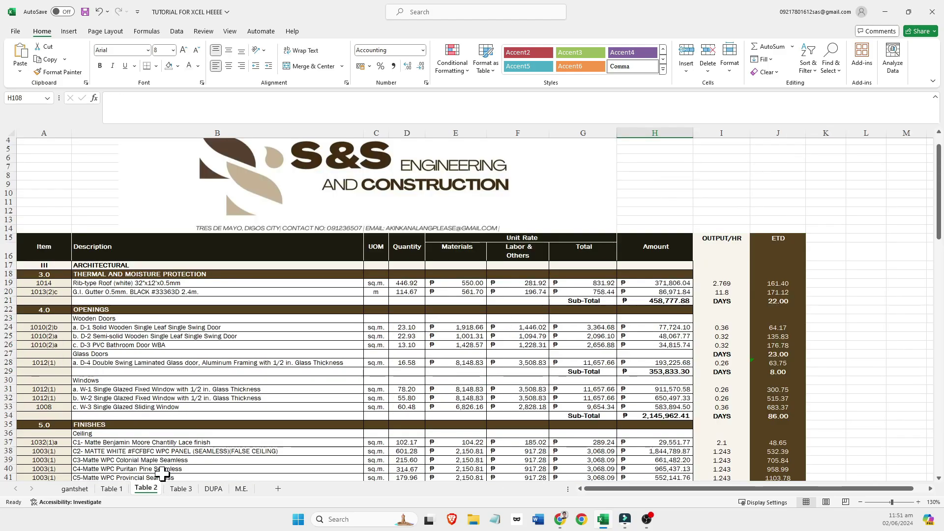
pyautogui.scroll(-15, 448, 338)
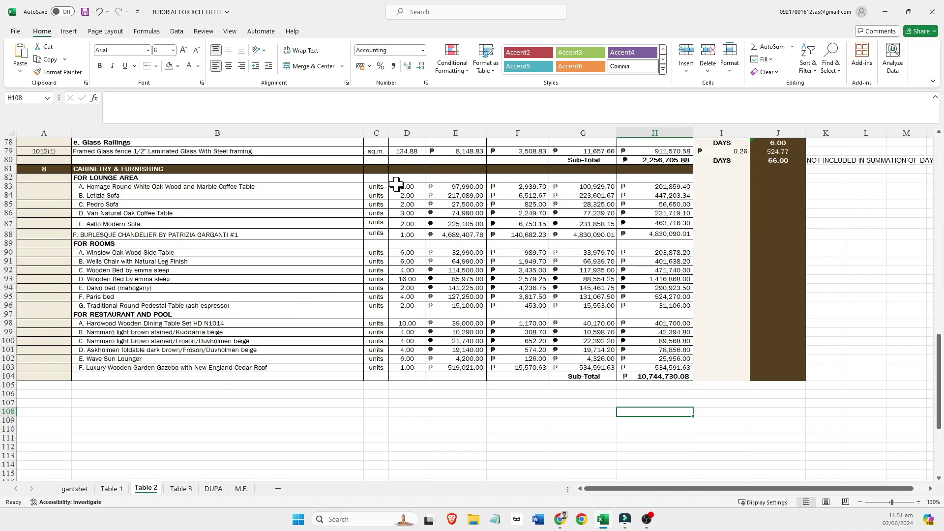
pyautogui.click(464, 186)
pyautogui.click(520, 187)
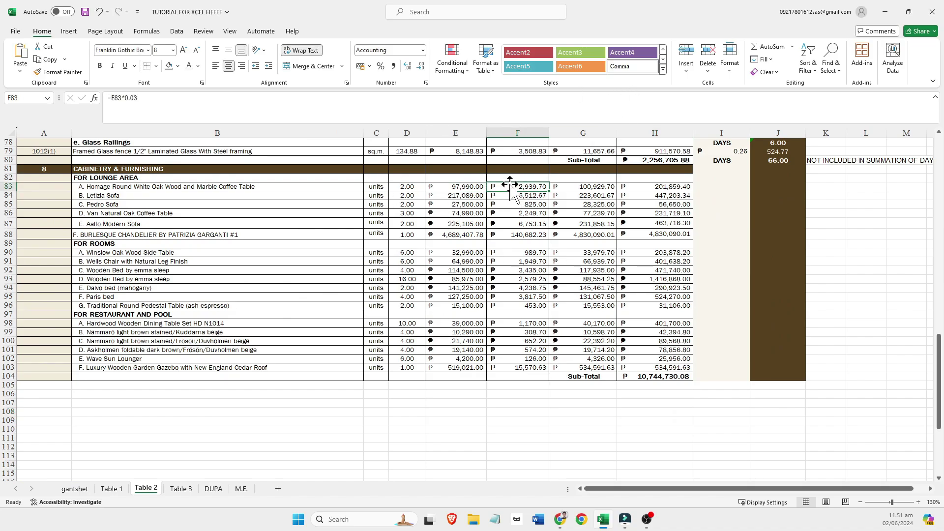
pyautogui.click(222, 114)
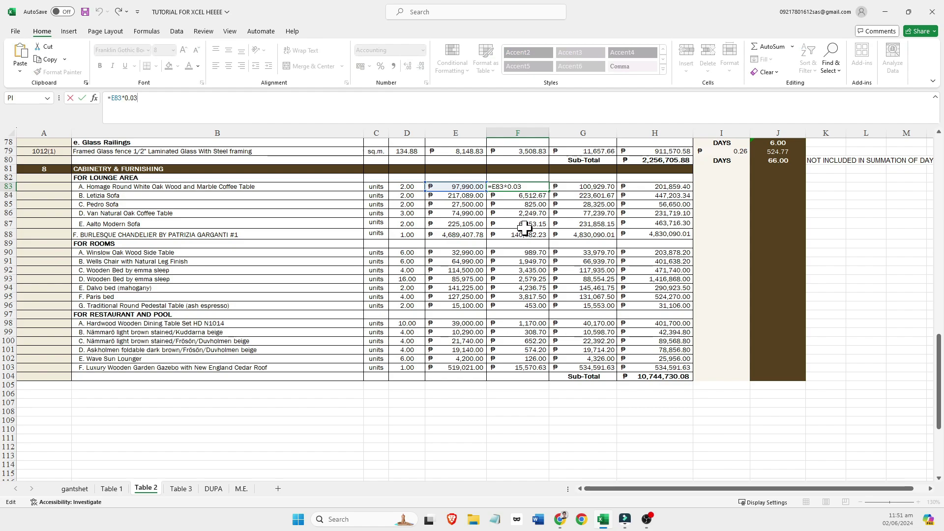
pyautogui.scroll(-2, 524, 227)
pyautogui.click(523, 357)
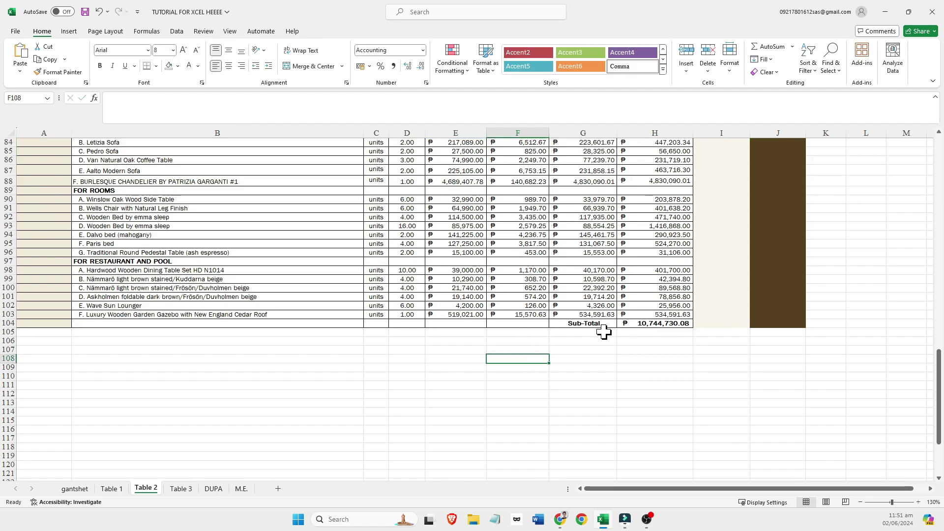
pyautogui.scroll(3, 605, 333)
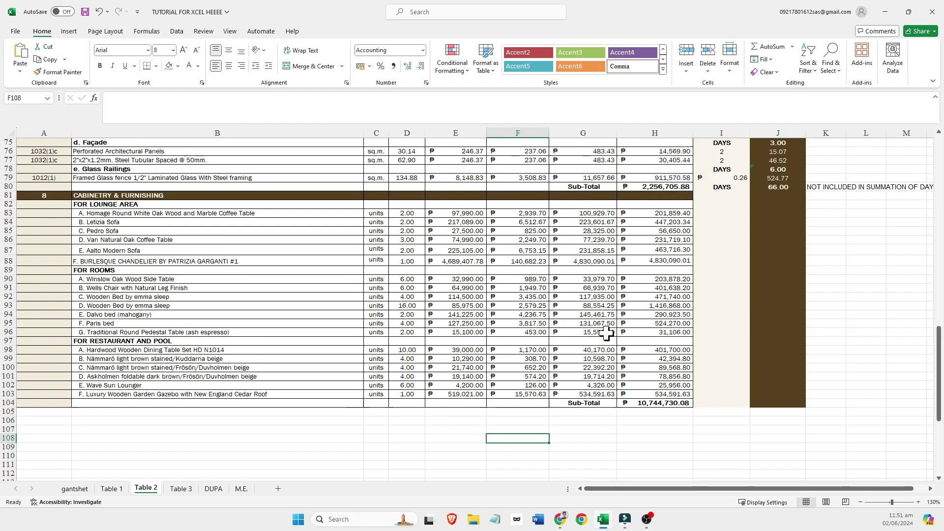
# Return to the gantshet sheet and widen column E so that the Duration(Days Needed) heading fits.
pyautogui.click(180, 489)
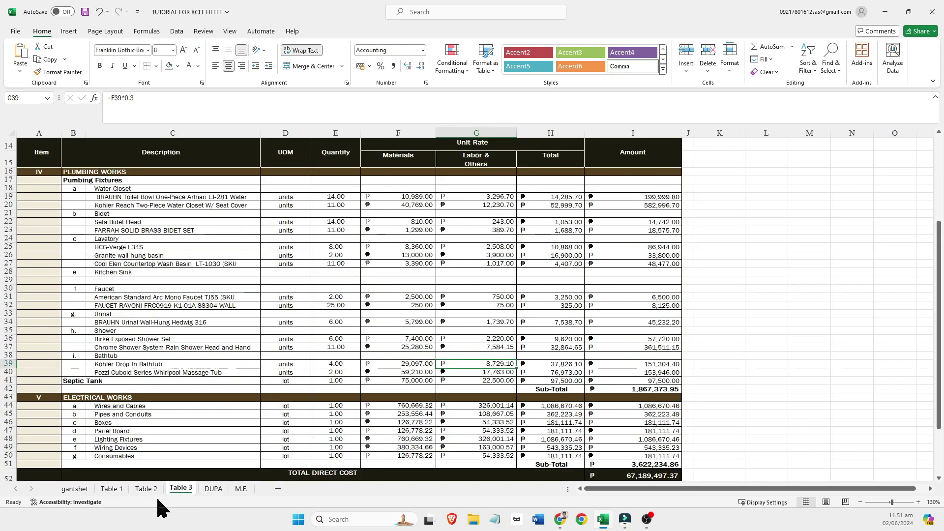
pyautogui.click(113, 489)
pyautogui.click(74, 488)
pyautogui.scroll(4, 327, 389)
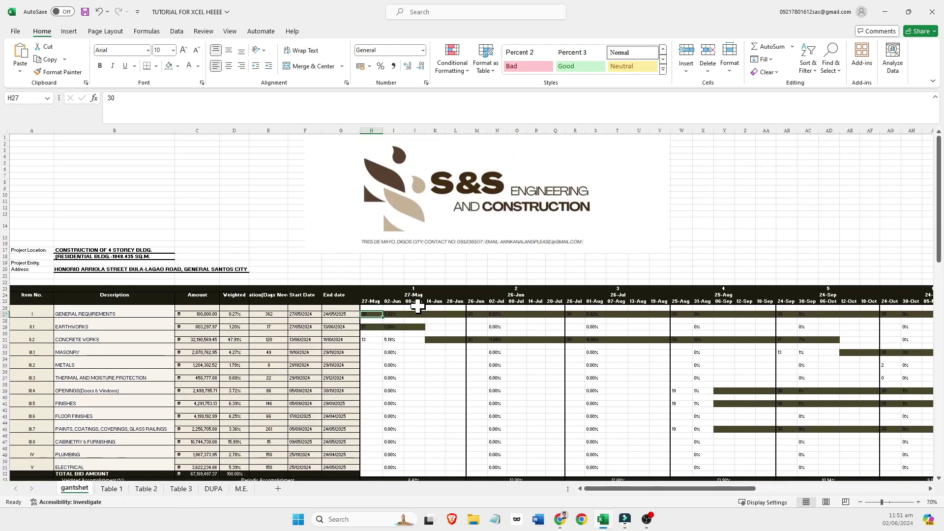
pyautogui.scroll(-4, 701, 320)
pyautogui.moveTo(606, 487)
pyautogui.mouseDown()
pyautogui.moveTo(617, 491)
pyautogui.moveTo(590, 494)
pyautogui.mouseUp()
pyautogui.keyDown('ctrl'); pyautogui.scroll(2, 221, 287); pyautogui.keyUp('ctrl')
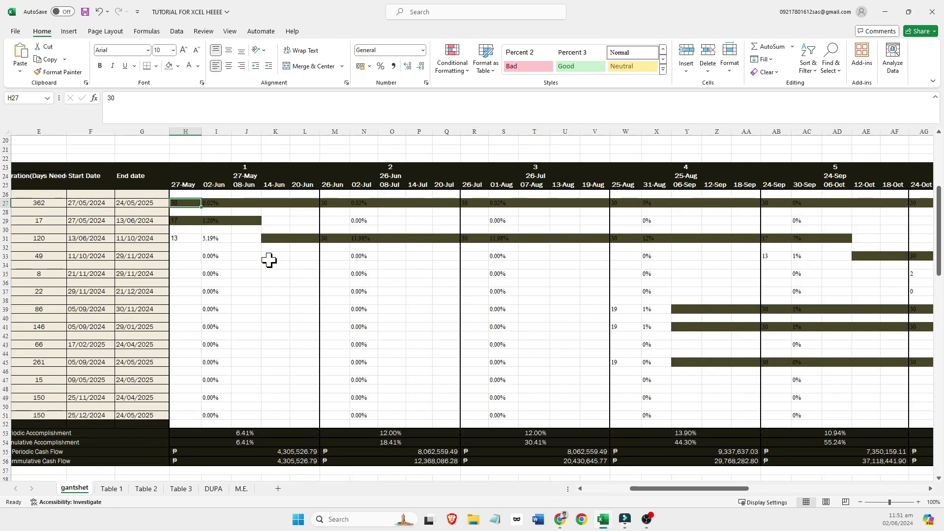
pyautogui.click(606, 489)
pyautogui.scroll(2, 316, 308)
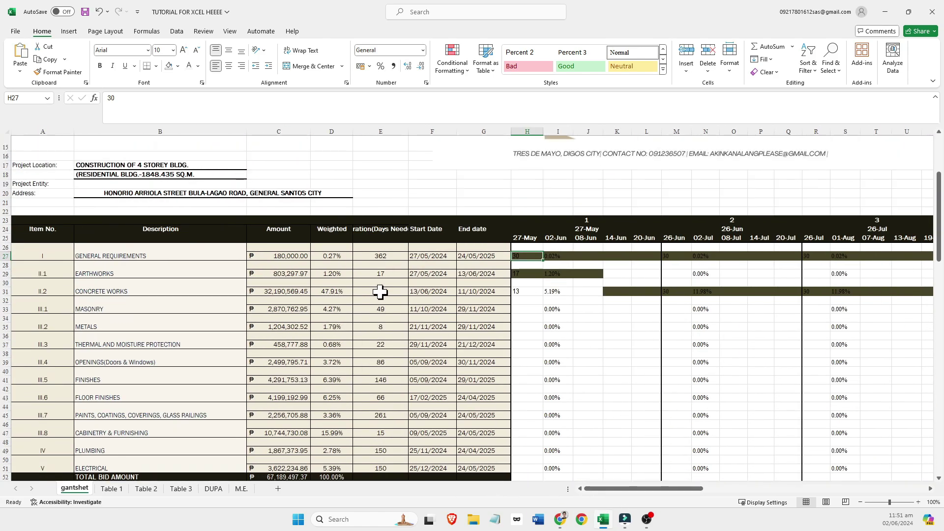
pyautogui.moveTo(407, 132); pyautogui.dragTo(447, 139)
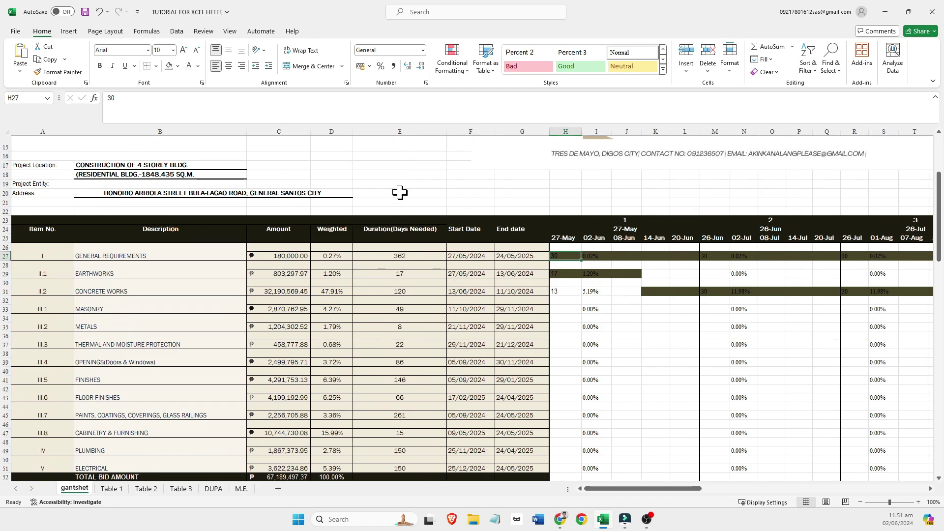
# Go through the Gantt chart's column headings from Item No. and Description to Start Date and End date.
pyautogui.click(40, 229)
pyautogui.click(131, 237)
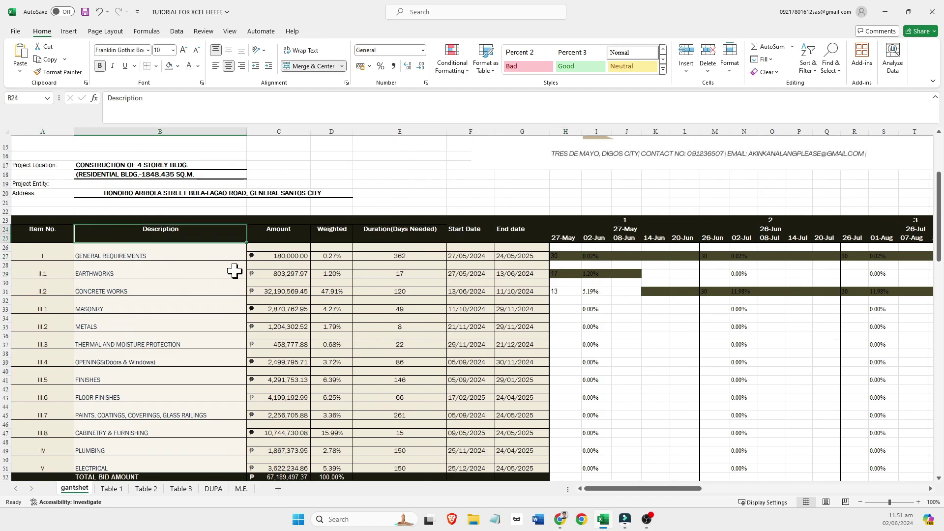
pyautogui.click(288, 232)
pyautogui.click(337, 230)
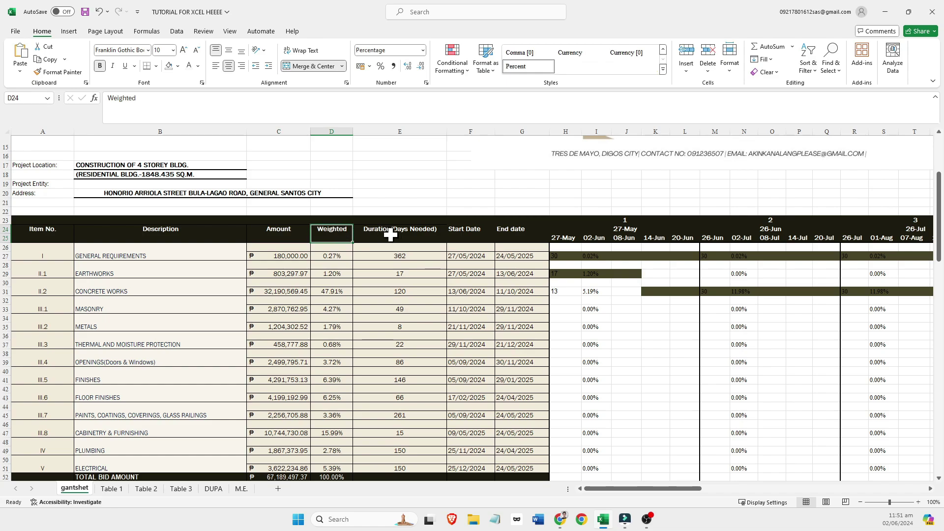
pyautogui.click(392, 235)
pyautogui.click(474, 235)
pyautogui.click(522, 233)
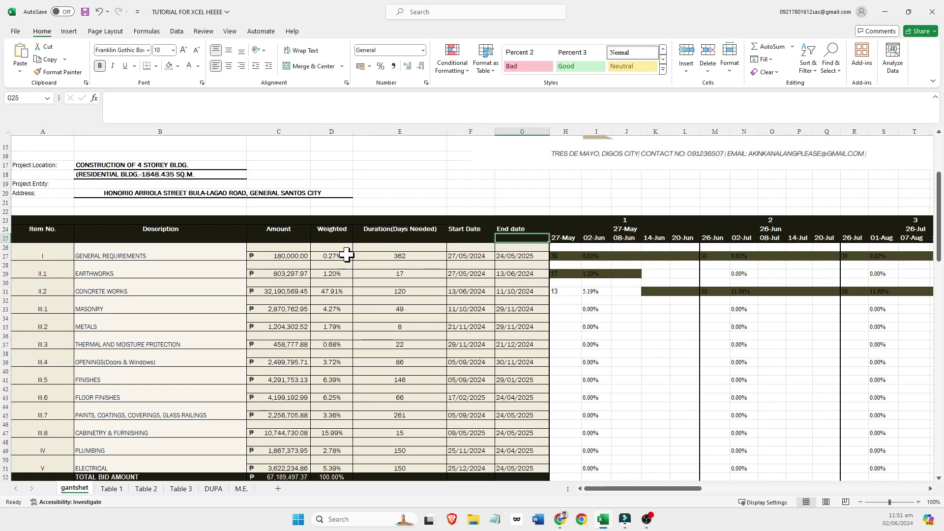
# Trace the General Requirements amount in the Gantt chart to its sub-total cell I40 in Table 1, and return to gantshet.
pyautogui.click(288, 254)
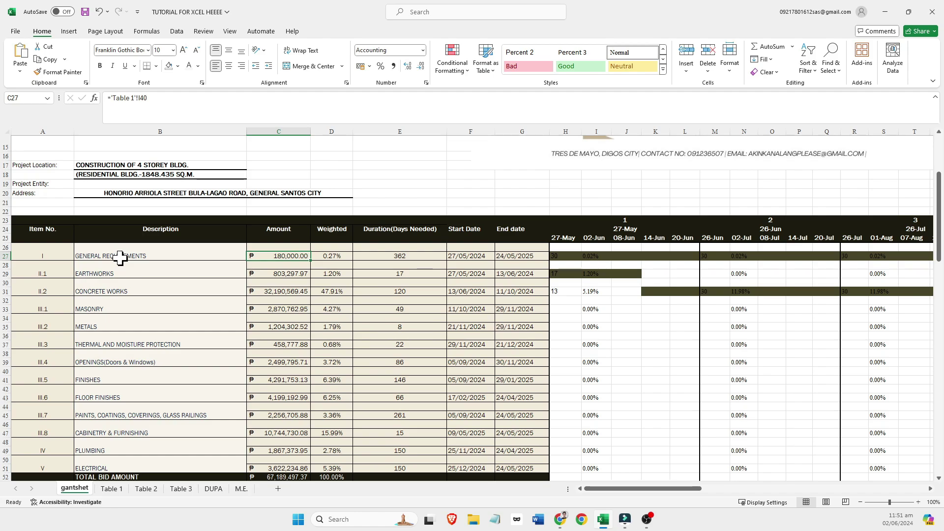
pyautogui.click(111, 489)
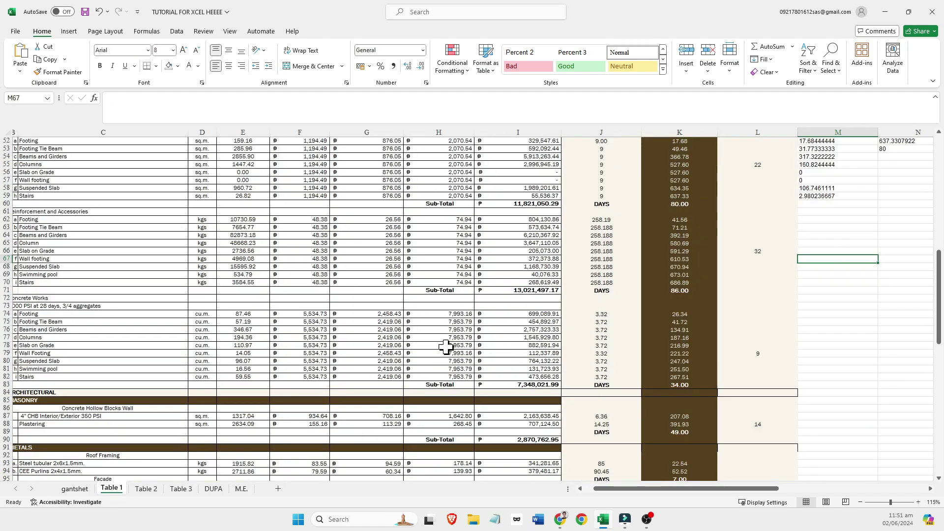
pyautogui.scroll(15, 464, 337)
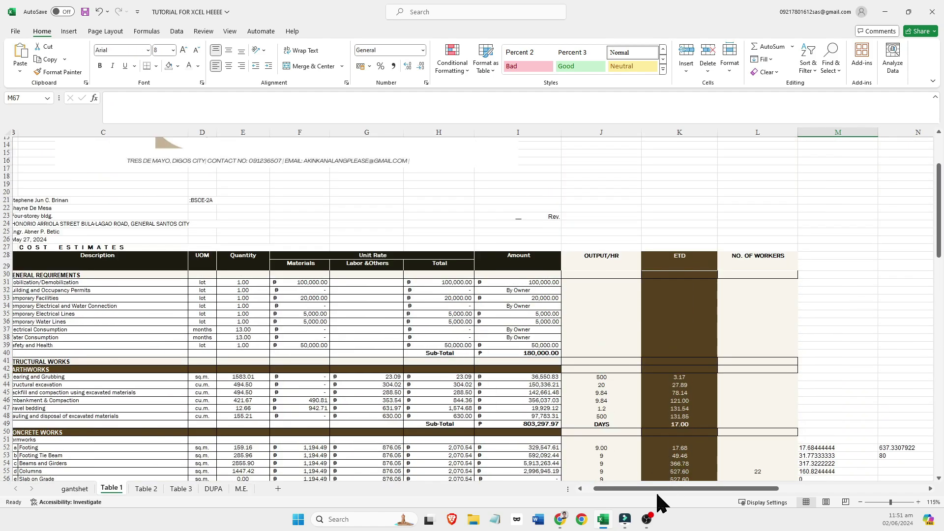
pyautogui.click(581, 488)
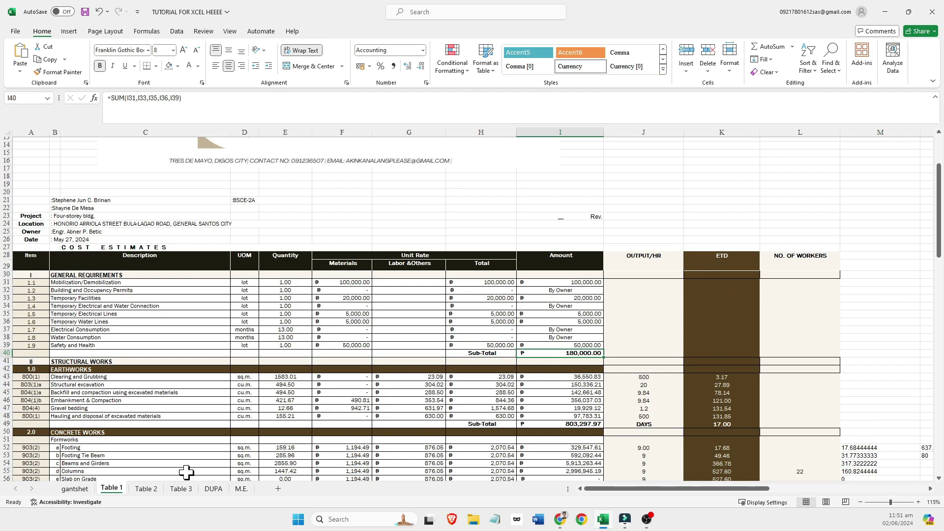
pyautogui.click(75, 489)
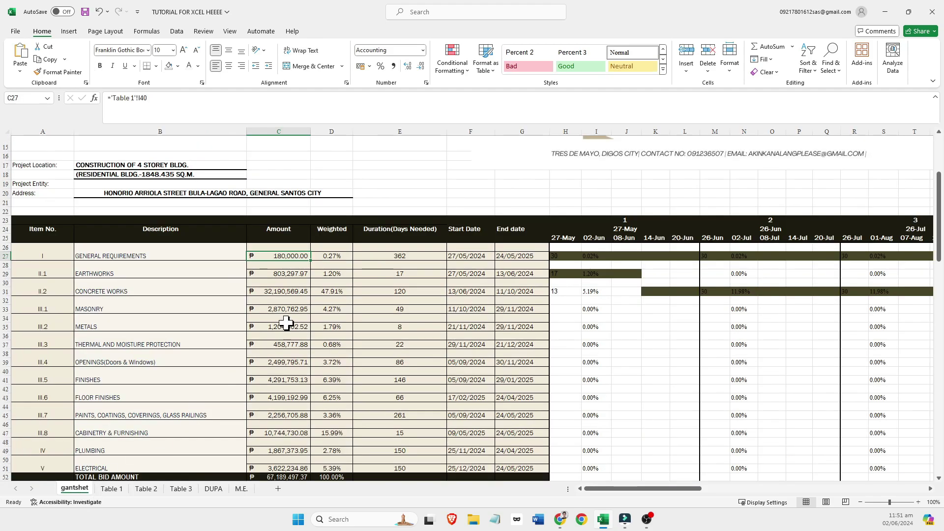
# Trace the Earthworks amount in the Gantt chart to its sub-total in Table 1, and return to gantshet.
pyautogui.click(299, 273)
pyautogui.click(112, 489)
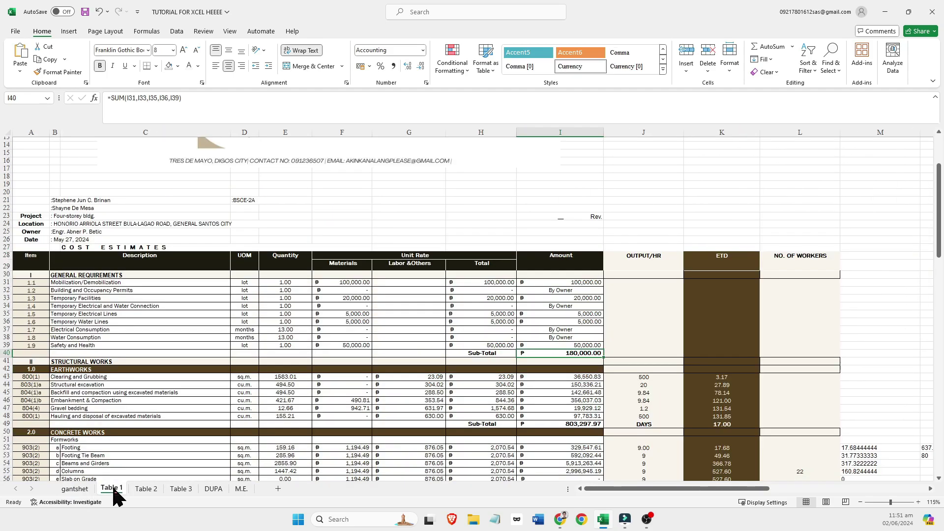
pyautogui.click(75, 489)
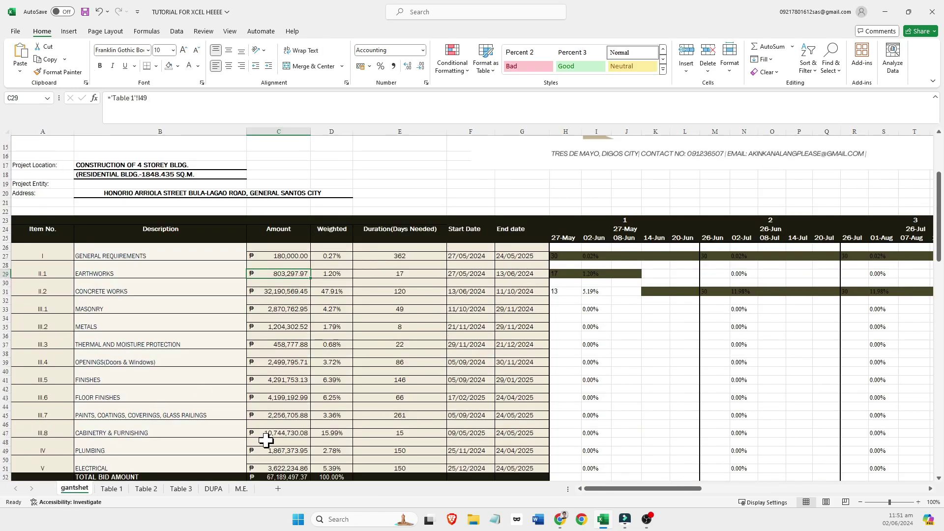
# Examine the Total Bid Amount formula at the foot of the Gantt chart's Amount column without changing it.
pyautogui.scroll(-2, 265, 440)
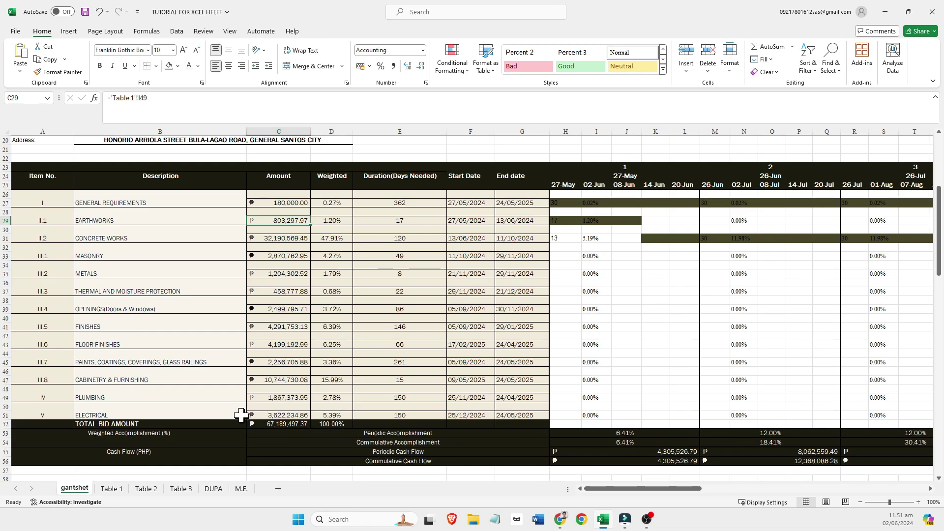
pyautogui.click(284, 424)
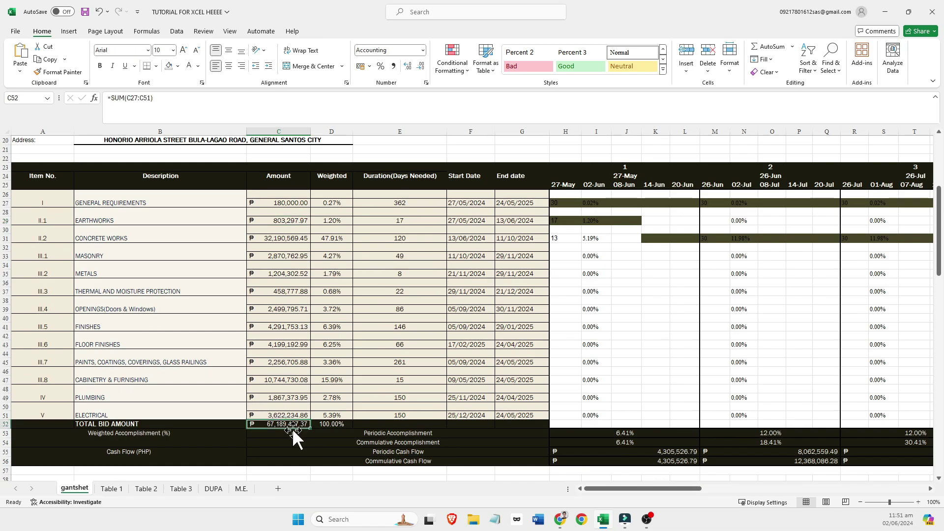
pyautogui.press('F2')
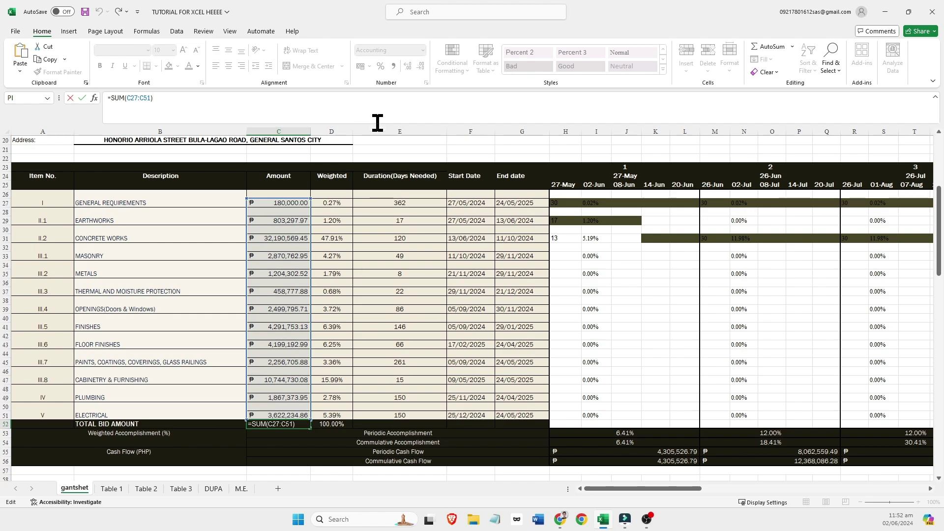
pyautogui.click(378, 158)
pyautogui.click(291, 426)
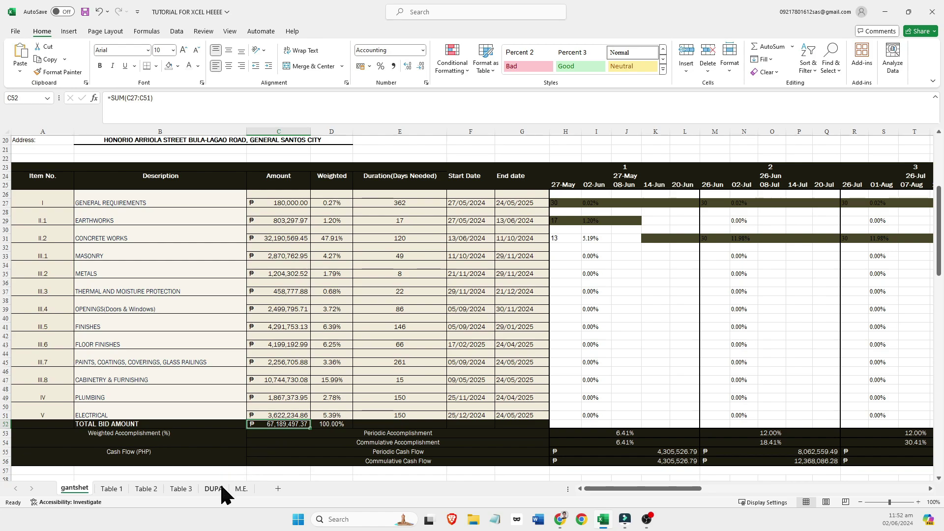
# Review the total direct cost in Table 3 and the section sub-totals in Table 1.
pyautogui.click(180, 489)
pyautogui.scroll(-3, 655, 462)
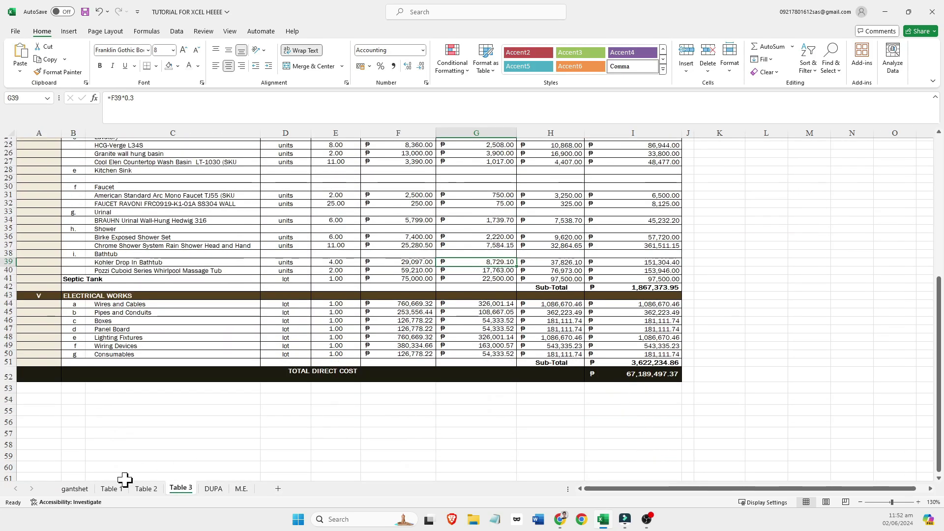
pyautogui.click(112, 488)
pyautogui.scroll(-5, 366, 414)
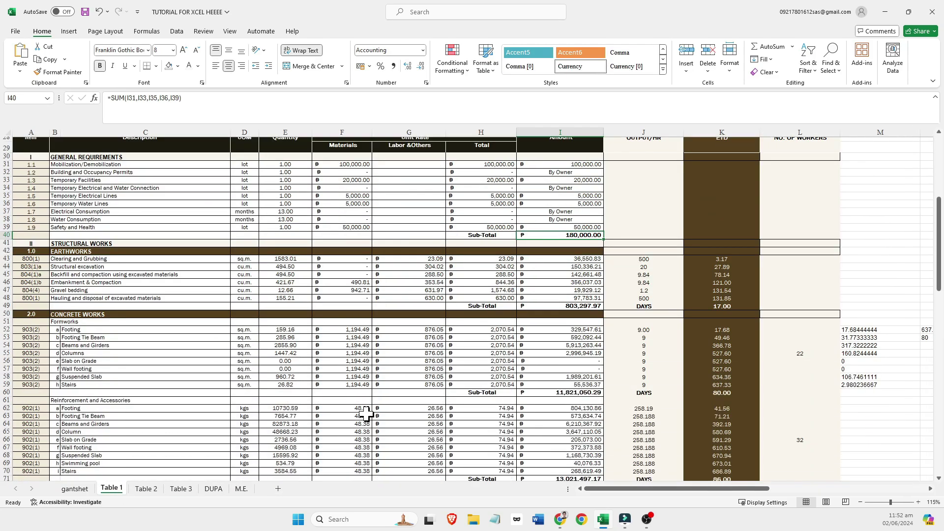
# Return to gantshet and examine how the General Requirements weighted percentage divides its amount by the total bid amount.
pyautogui.click(75, 489)
pyautogui.scroll(1, 411, 319)
pyautogui.click(332, 229)
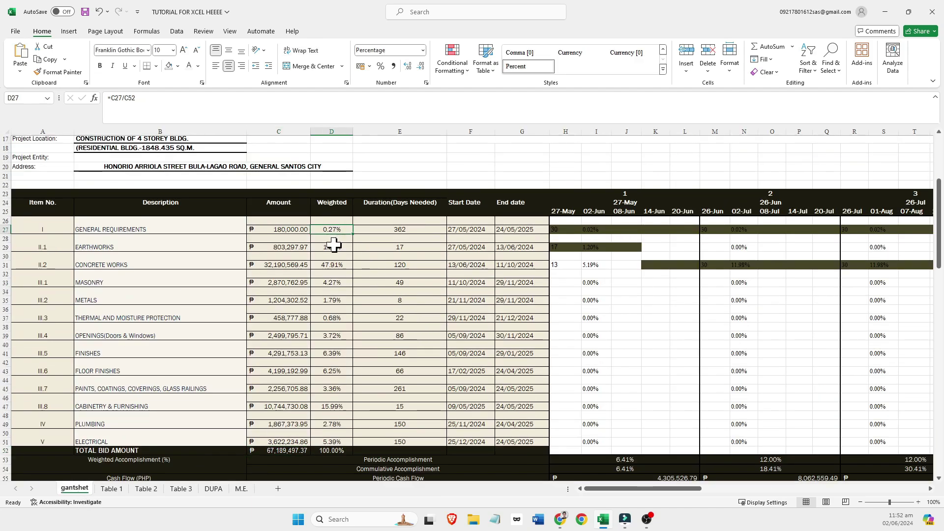
pyautogui.click(236, 106)
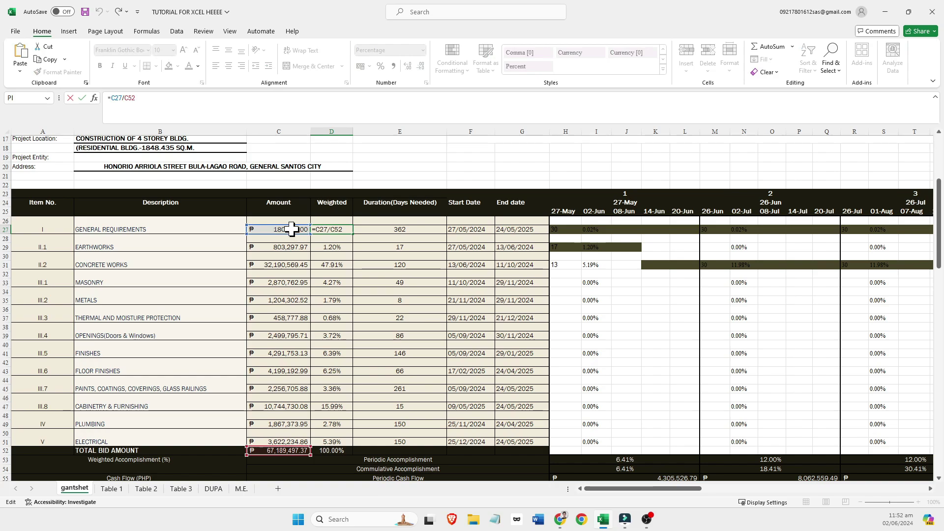
pyautogui.scroll(-1, 340, 229)
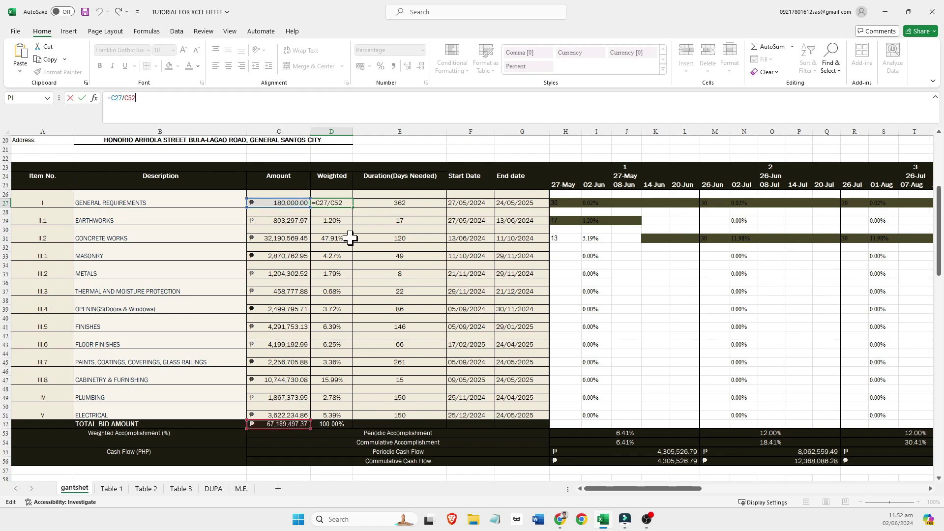
pyautogui.click(397, 115)
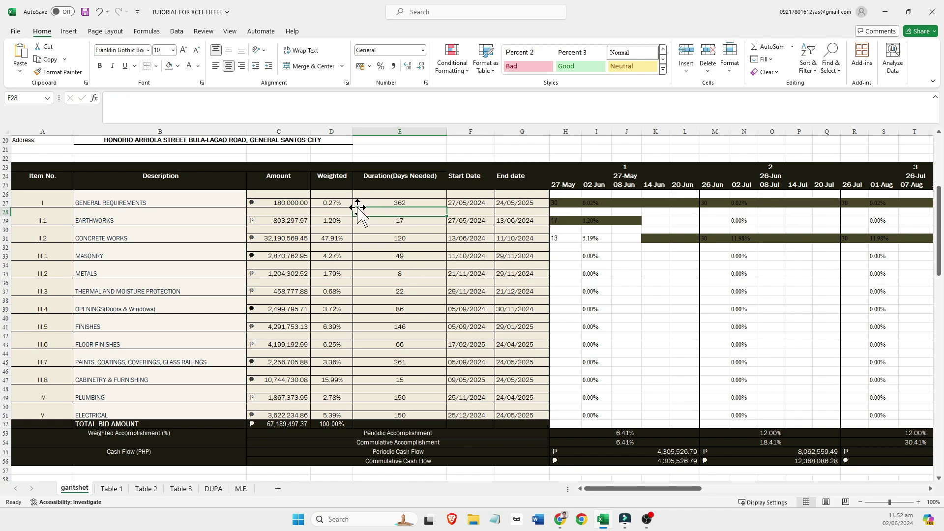
# Inspect the Weighted cells of General Requirements and Earthworks, the Earthworks amount, and the Amount and Weighted totals.
pyautogui.click(342, 201)
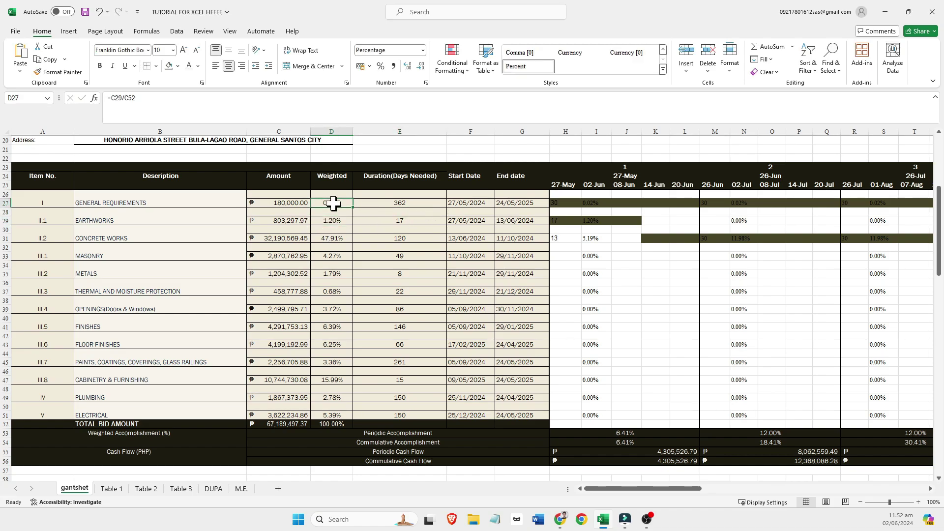
pyautogui.click(330, 221)
pyautogui.click(291, 220)
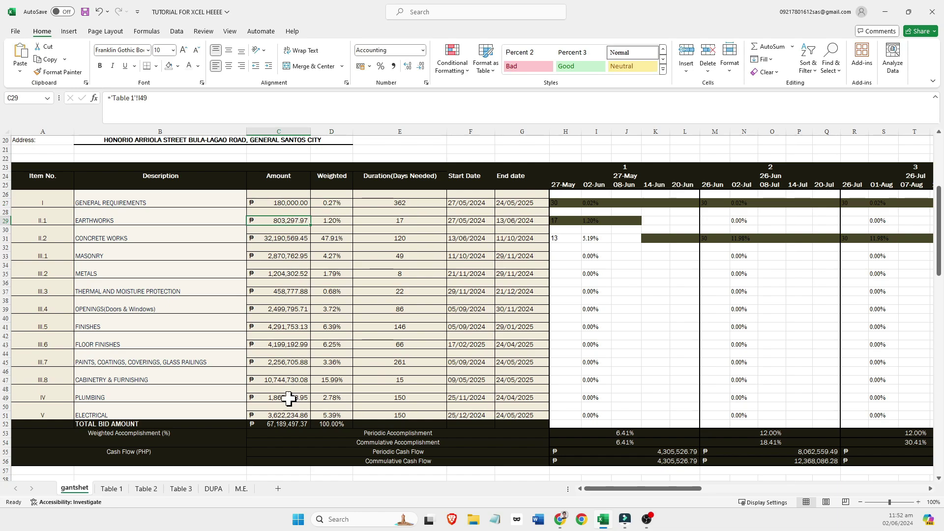
pyautogui.click(285, 427)
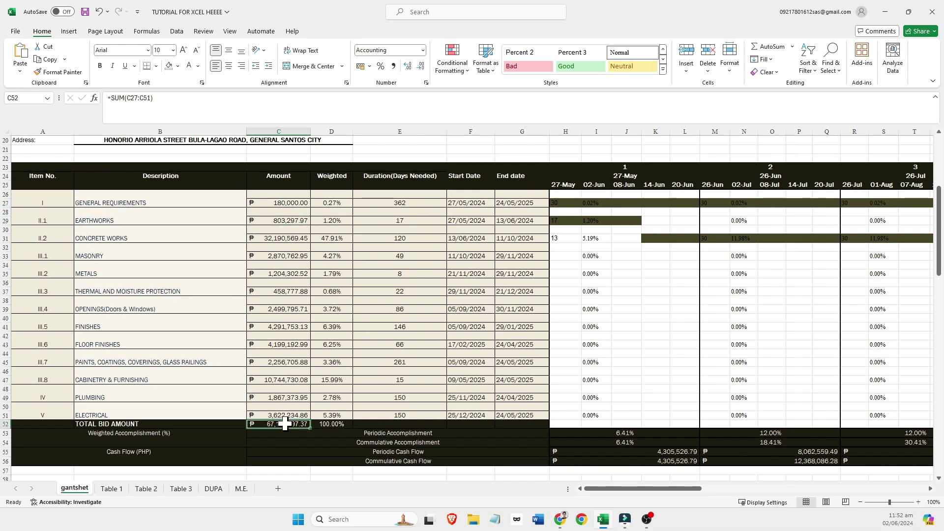
pyautogui.click(331, 424)
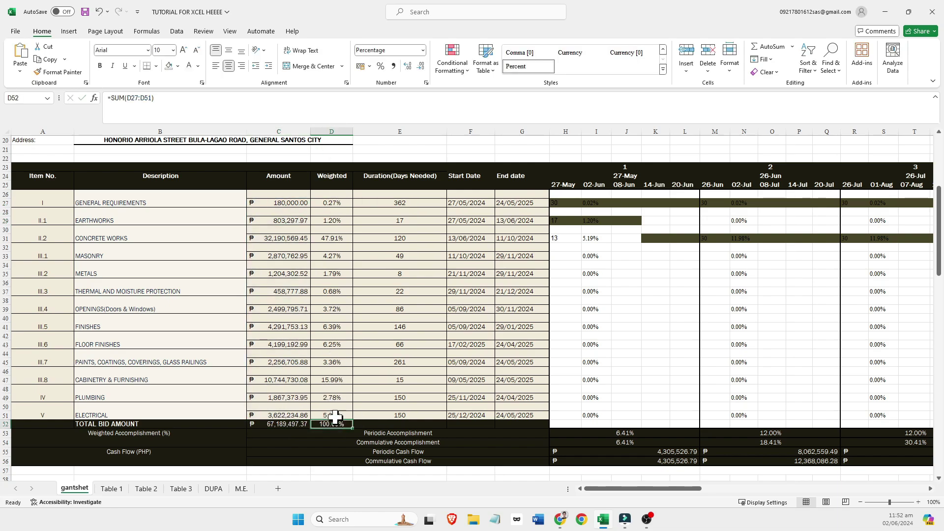
# Inspect the SUM formula of the Weighted total, and the Duration cells of General Requirements and Earthworks.
pyautogui.click(379, 117)
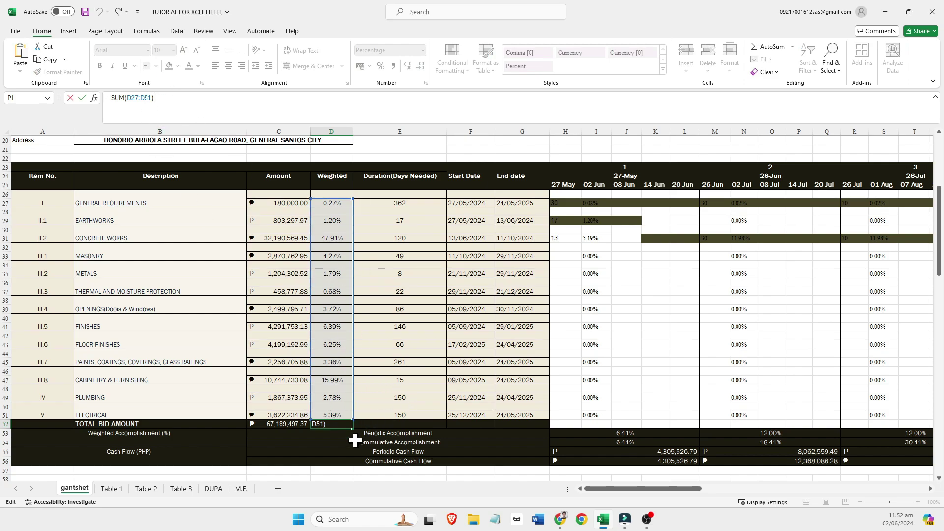
pyautogui.click(345, 444)
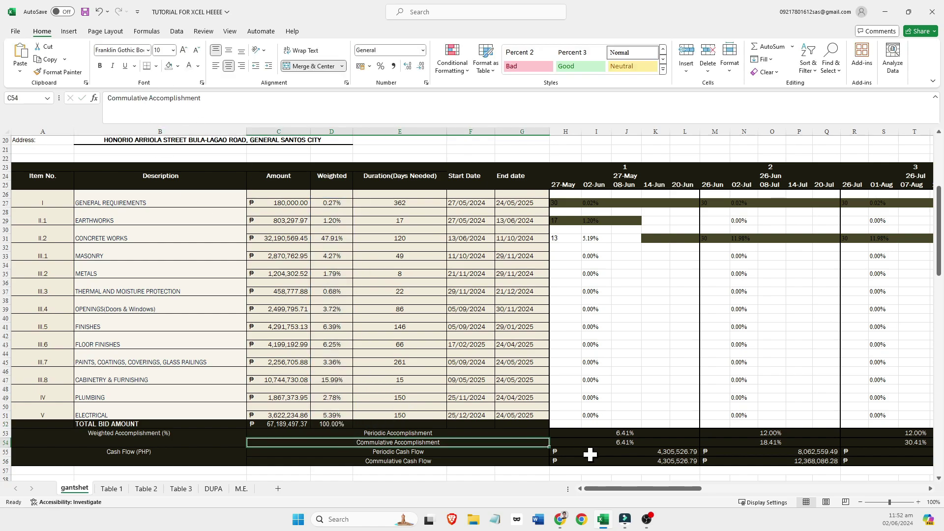
pyautogui.moveTo(621, 488); pyautogui.dragTo(628, 492)
pyautogui.click(373, 203)
pyautogui.scroll(3, 345, 226)
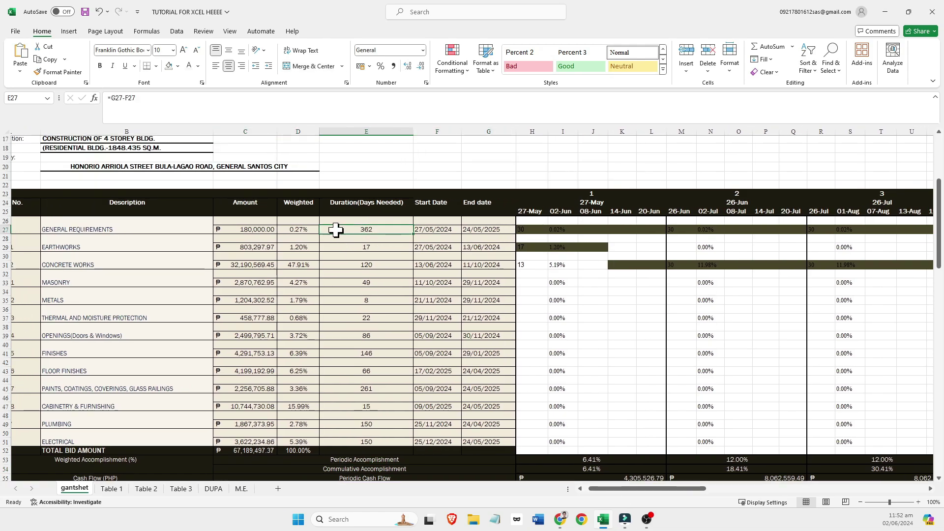
pyautogui.moveTo(662, 489); pyautogui.dragTo(569, 489)
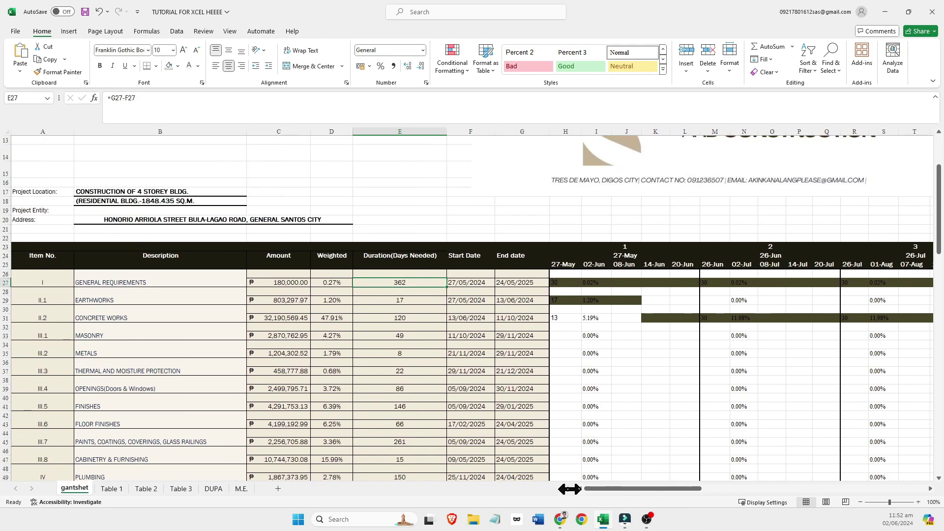
pyautogui.scroll(-2, 400, 300)
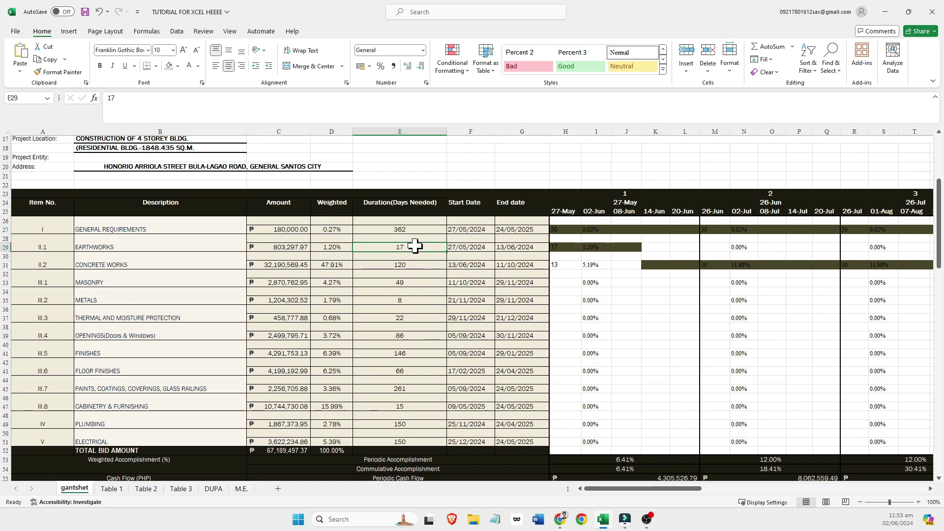
# Examine the rounded-up Earthworks days total in the ETD column of Table 1.
pyautogui.click(112, 490)
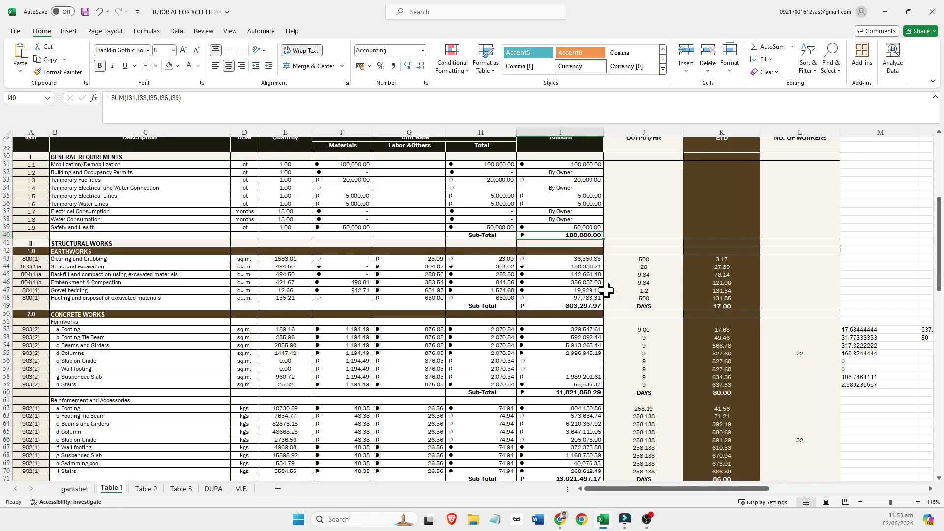
pyautogui.scroll(1, 600, 291)
pyautogui.click(721, 329)
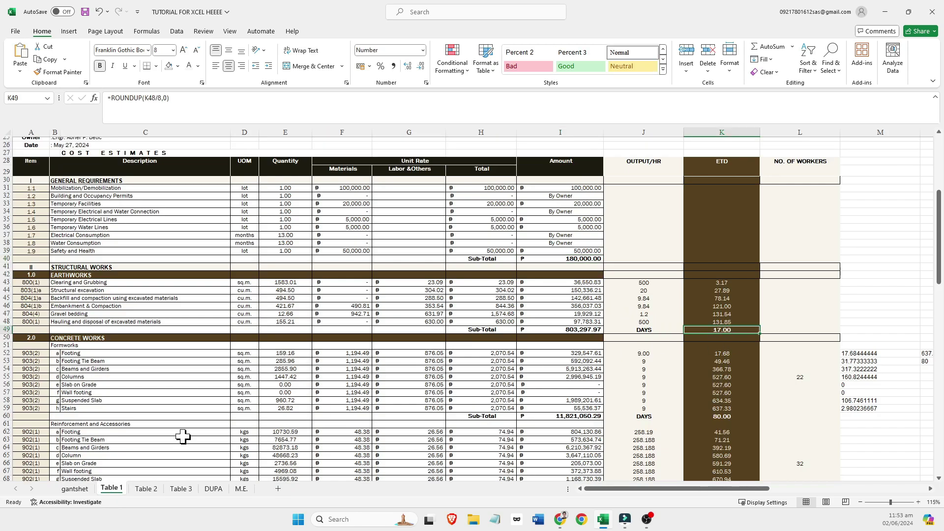
# Trace the Concrete Works duration formula on gantshet to its source day totals in Table 1, and return to gantshet.
pyautogui.click(75, 489)
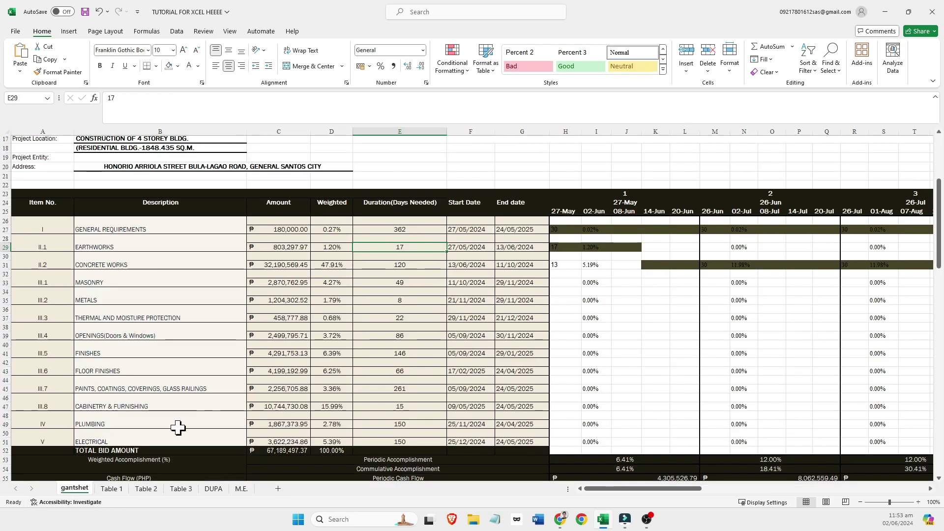
pyautogui.click(400, 264)
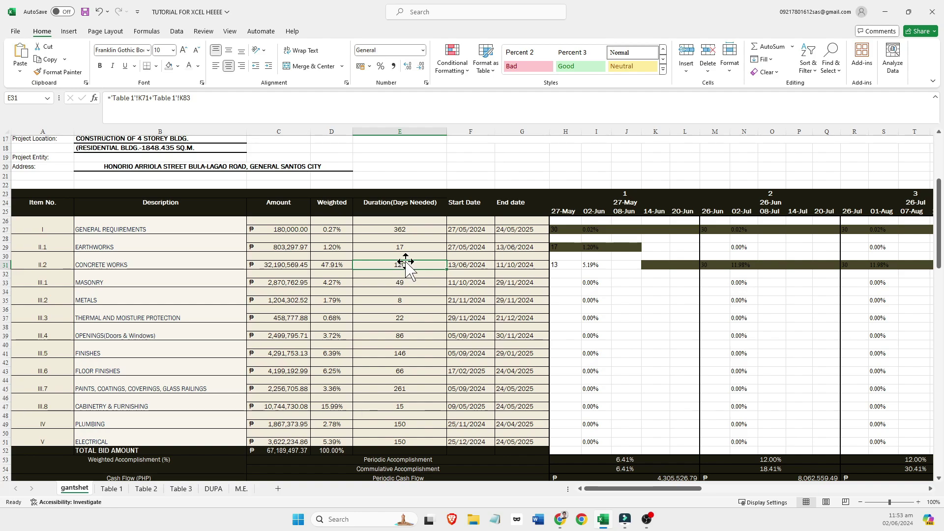
pyautogui.click(239, 112)
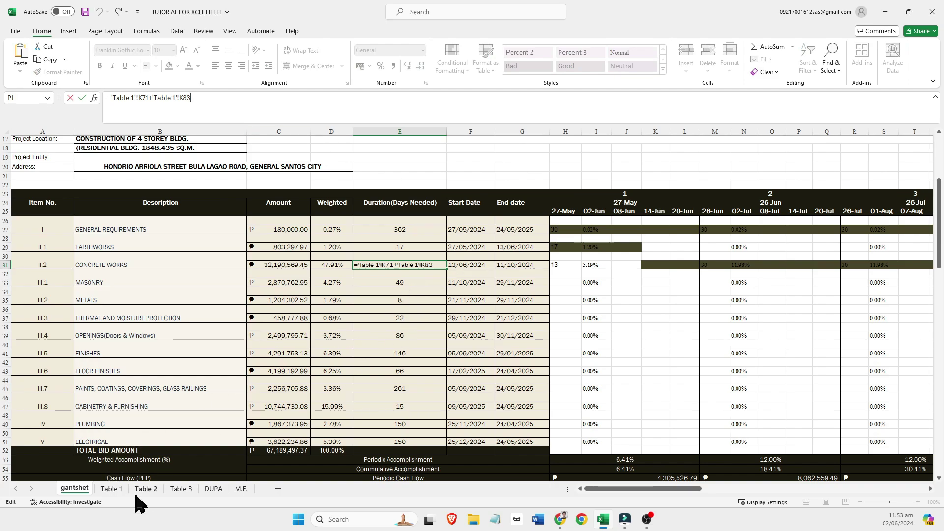
pyautogui.click(111, 489)
pyautogui.scroll(-12, 642, 340)
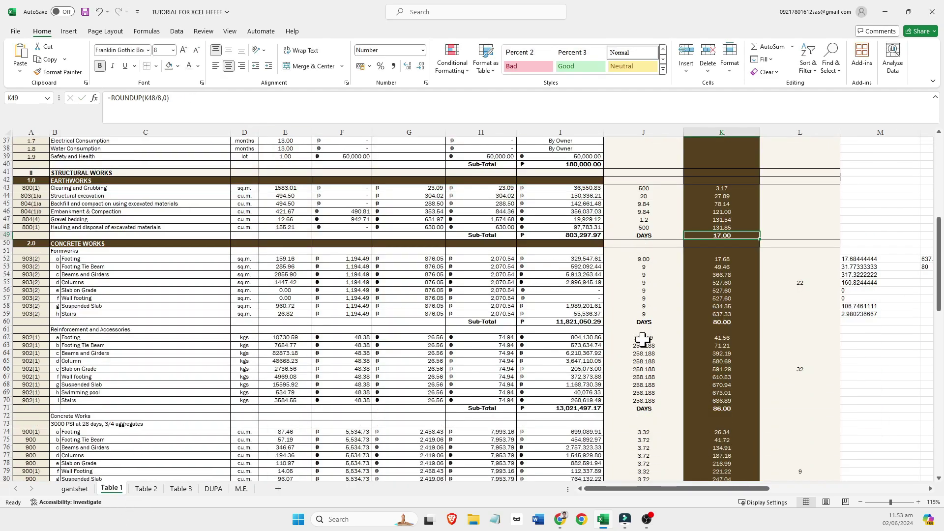
pyautogui.scroll(-2, 728, 339)
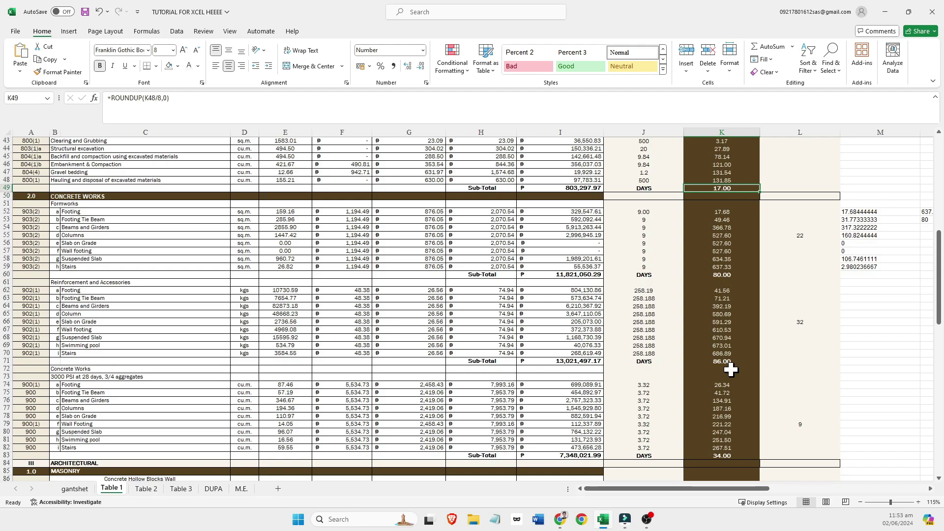
pyautogui.click(735, 455)
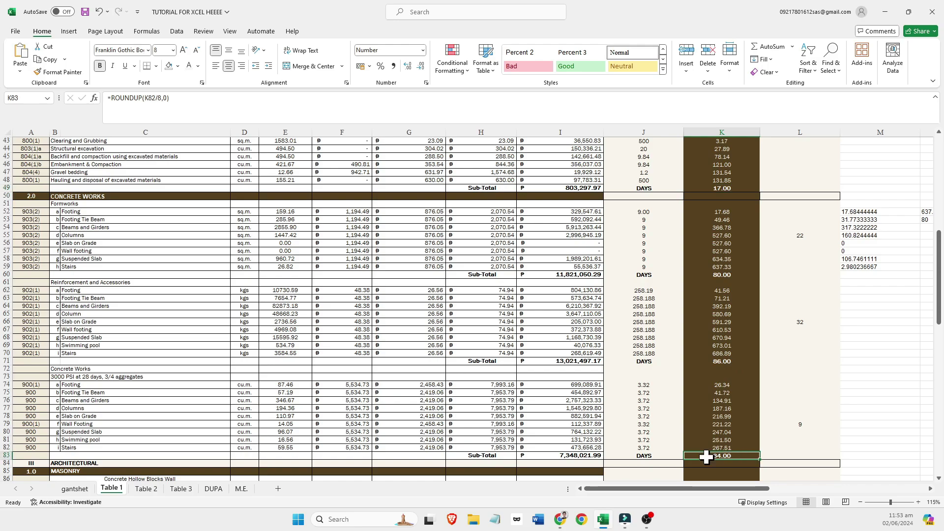
pyautogui.click(74, 488)
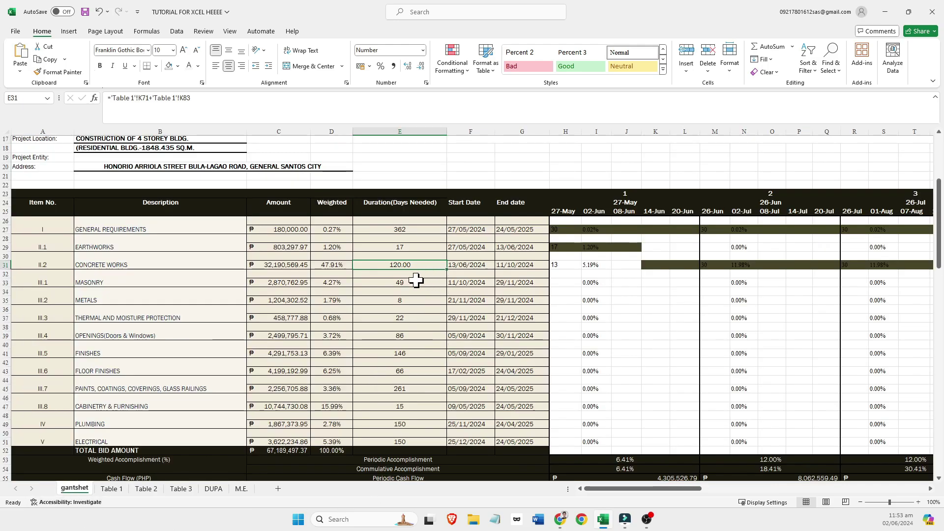
# Compare the Formworks and Reinforcement day totals in the ETD column of Table 1.
pyautogui.click(112, 489)
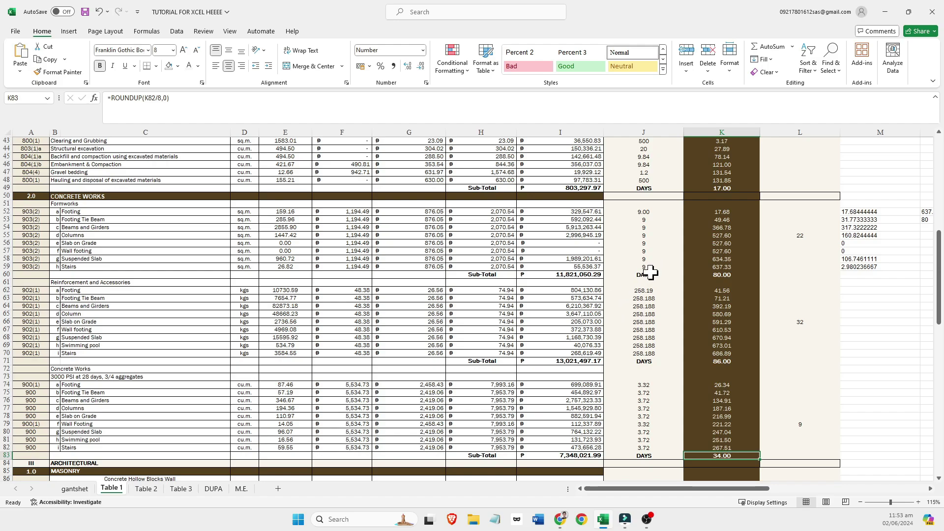
pyautogui.click(723, 276)
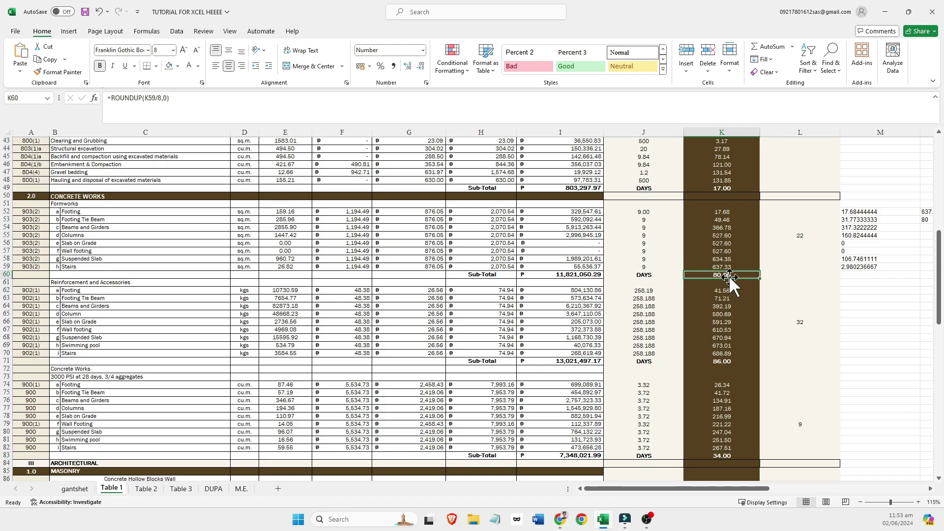
pyautogui.click(724, 363)
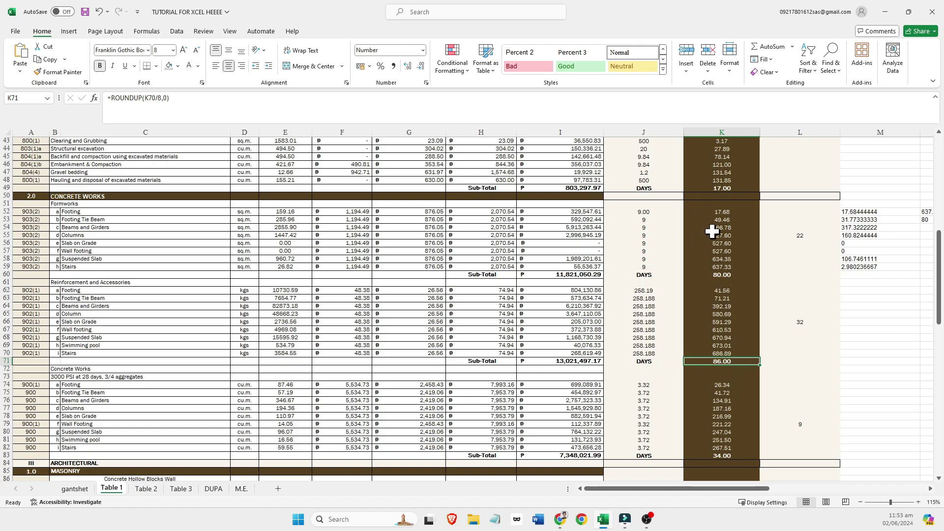
pyautogui.click(726, 275)
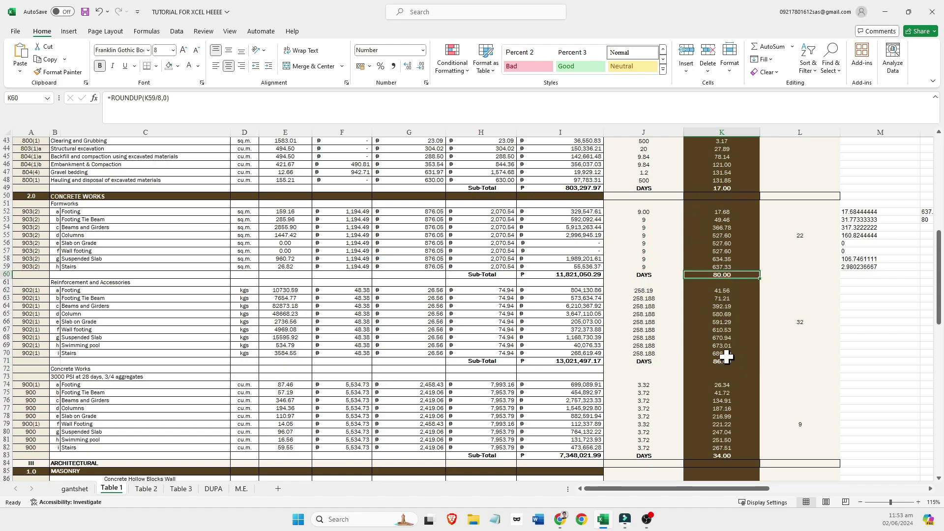
pyautogui.click(729, 361)
pyautogui.click(731, 274)
pyautogui.scroll(-2, 729, 322)
pyautogui.scroll(2, 730, 322)
pyautogui.scroll(-2, 729, 319)
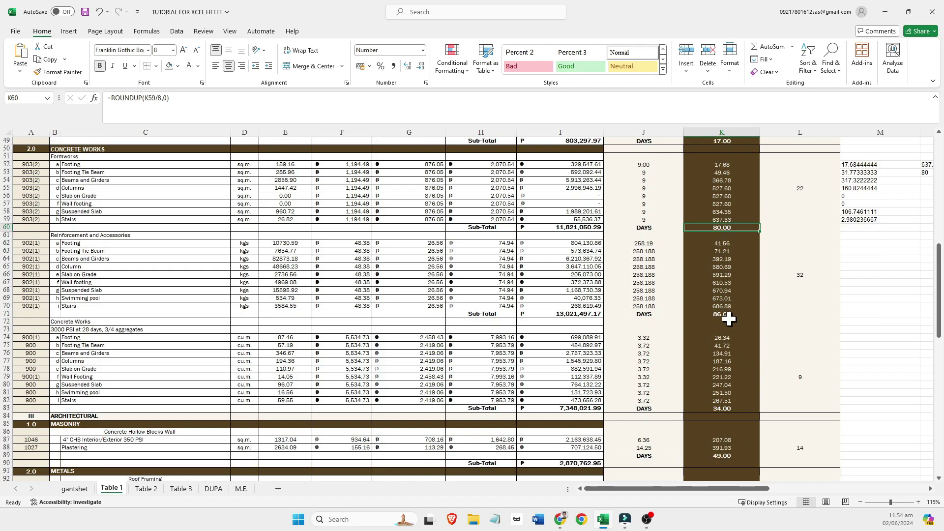
pyautogui.click(728, 315)
pyautogui.click(726, 227)
pyautogui.click(722, 314)
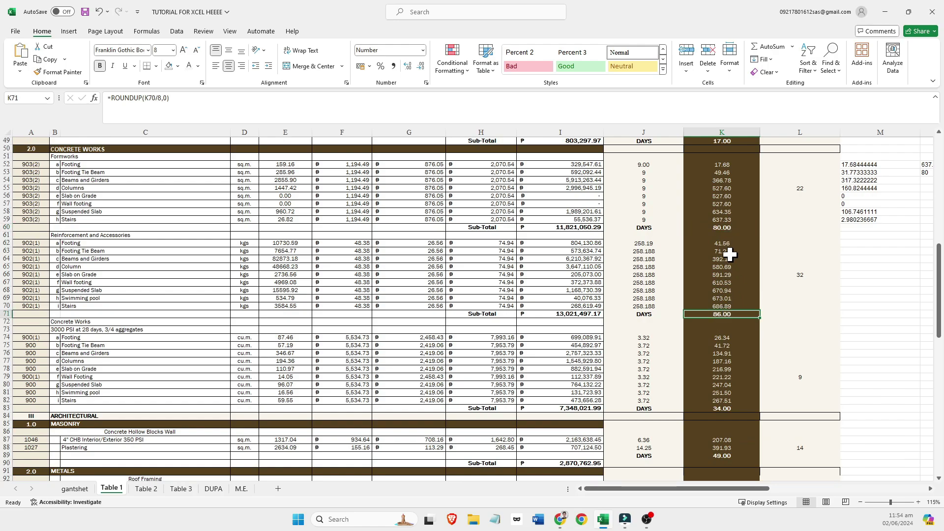
pyautogui.click(729, 230)
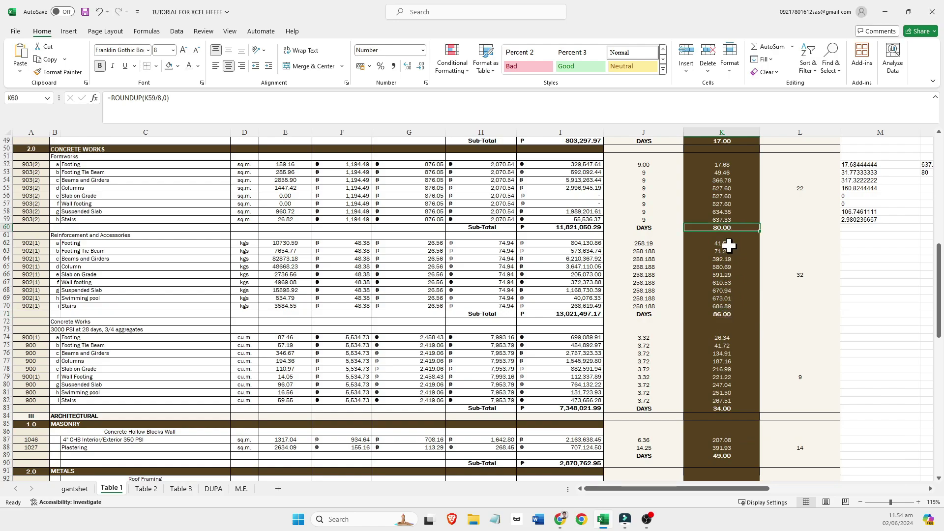
pyautogui.click(728, 314)
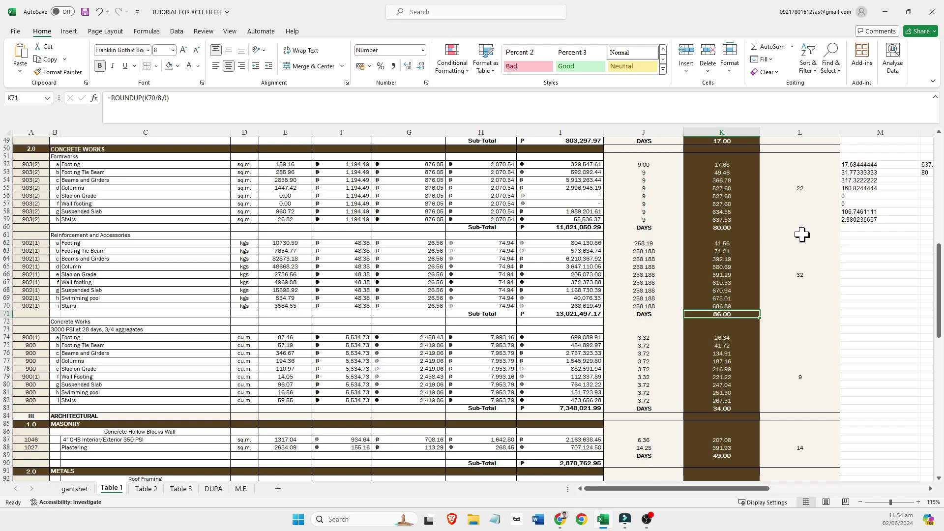
# Review the day totals of Formworks, Reinforcement and 3000 PSI Concrete Works in Table 1 that determine the Concrete Works duration.
pyautogui.click(867, 305)
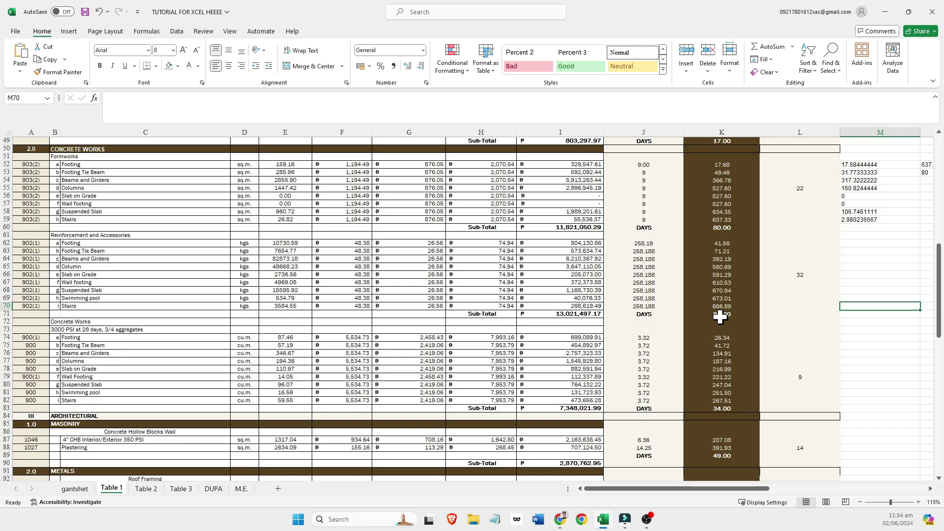
pyautogui.click(722, 227)
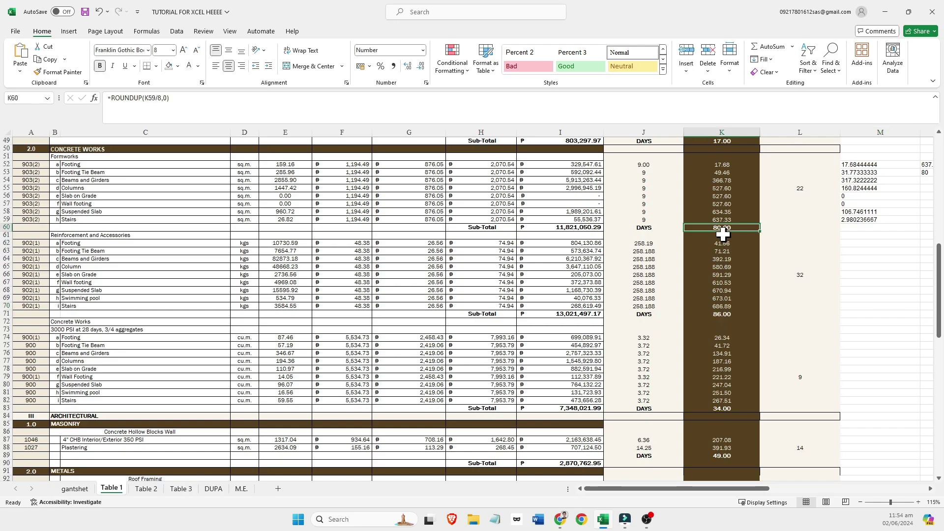
pyautogui.hotkey('ctrl', 'c')
pyautogui.click(724, 314)
pyautogui.press('Return')
pyautogui.click(881, 321)
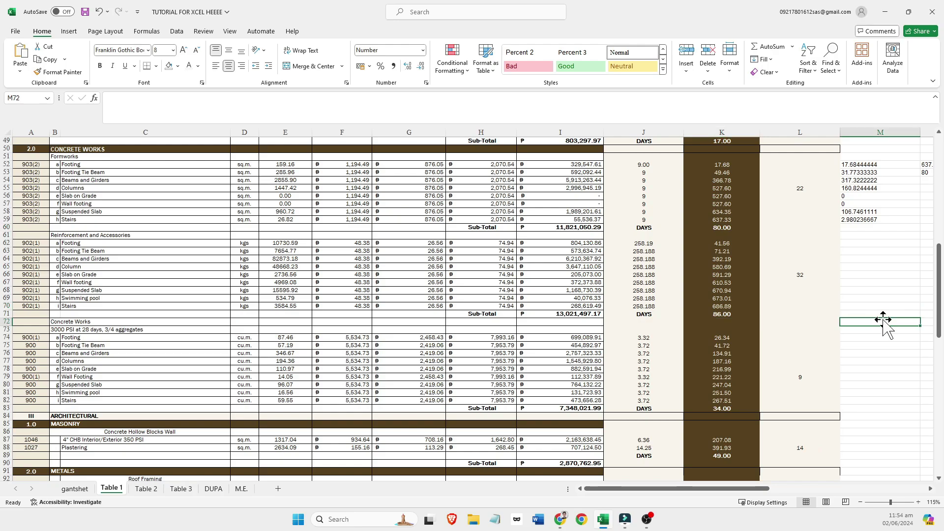
pyautogui.click(733, 409)
pyautogui.click(928, 310)
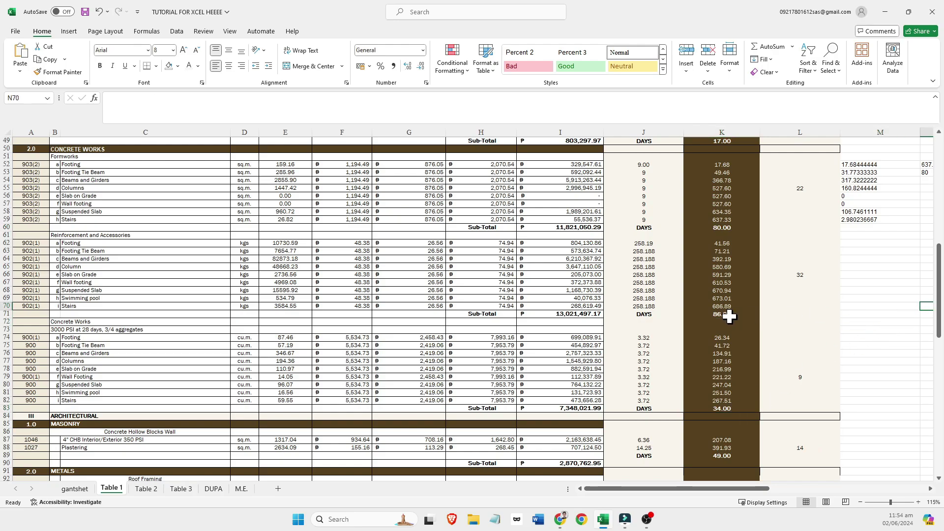
pyautogui.click(728, 314)
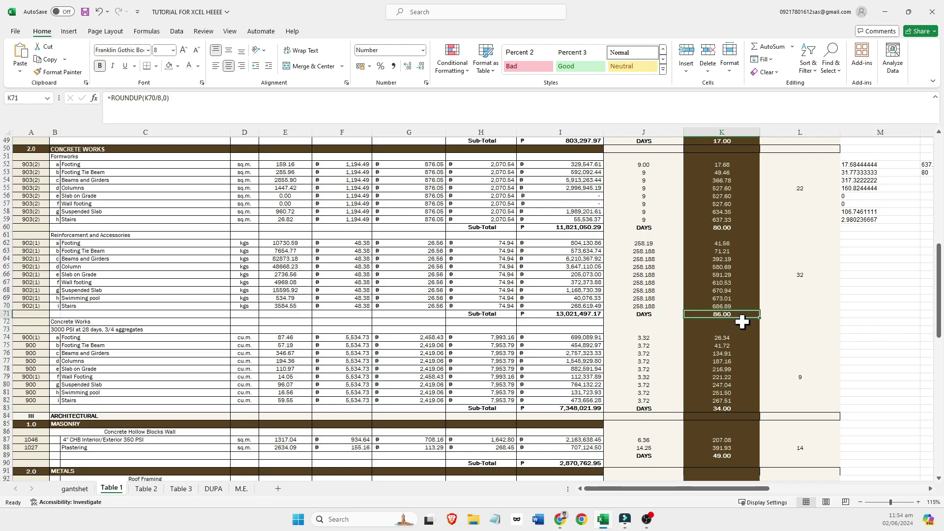
pyautogui.click(733, 408)
# Trace the Masonry duration formula on gantshet to the Masonry days total in Table 1.
pyautogui.click(76, 489)
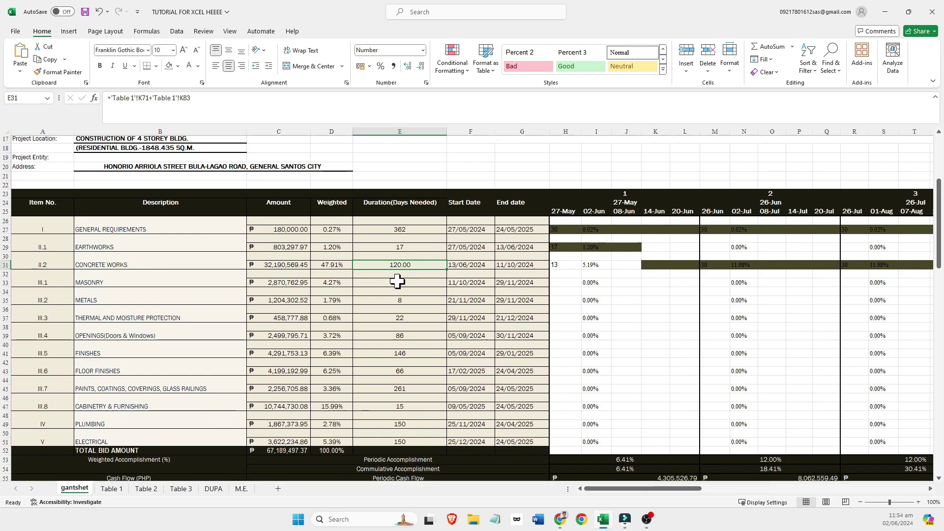
pyautogui.click(412, 291)
pyautogui.click(413, 283)
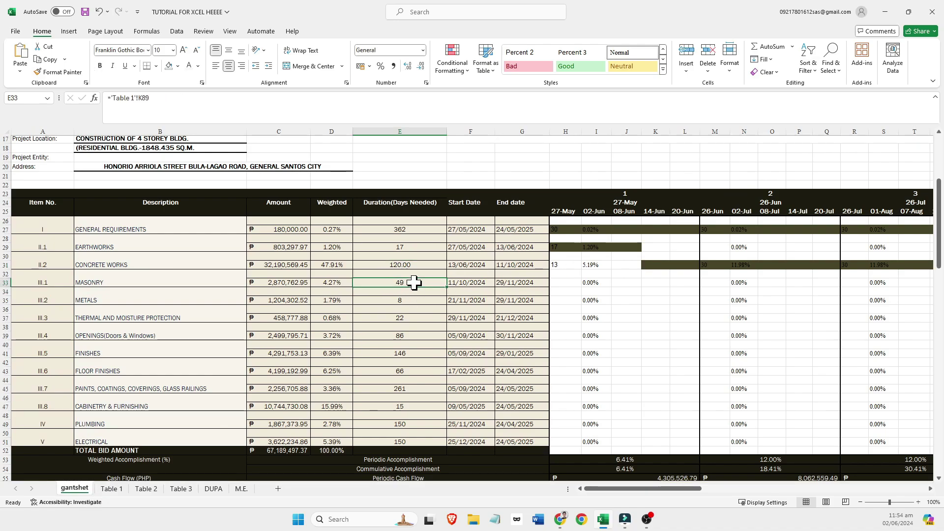
pyautogui.click(110, 489)
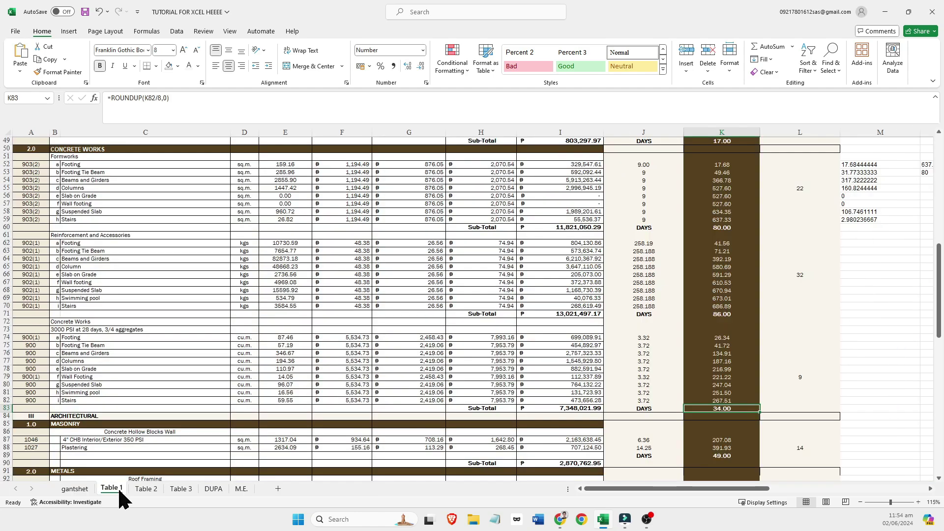
pyautogui.scroll(-3, 612, 426)
pyautogui.scroll(-3, 612, 426)
pyautogui.click(718, 360)
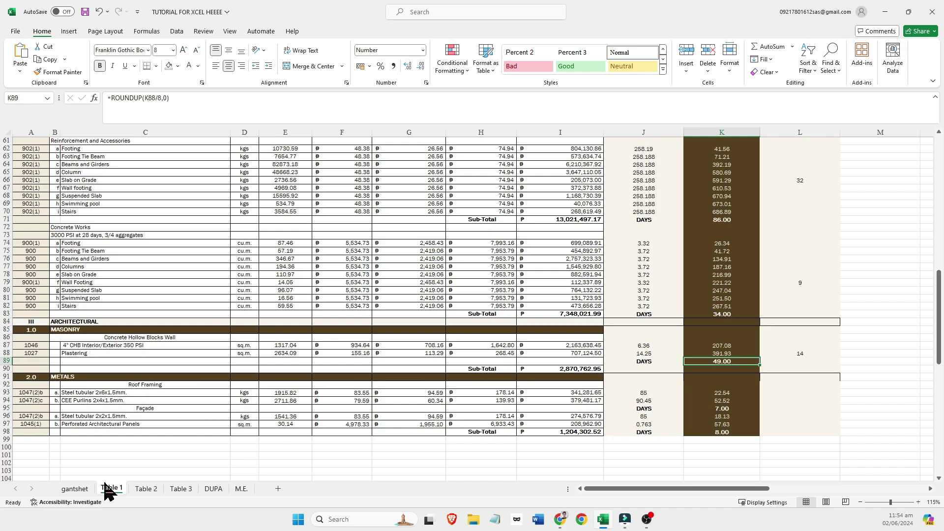
# Check the Metals duration on gantshet against the Façade days total in the Metals section of Table 1.
pyautogui.click(83, 489)
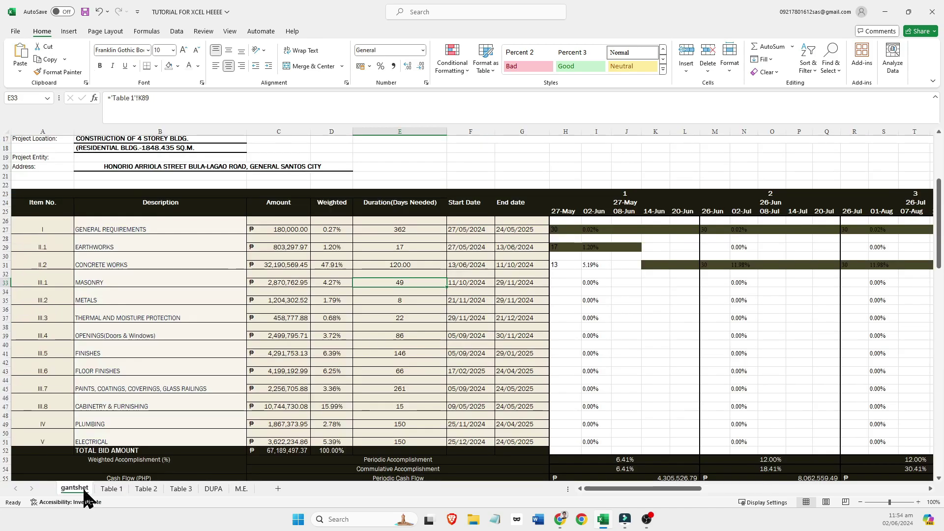
pyautogui.click(406, 300)
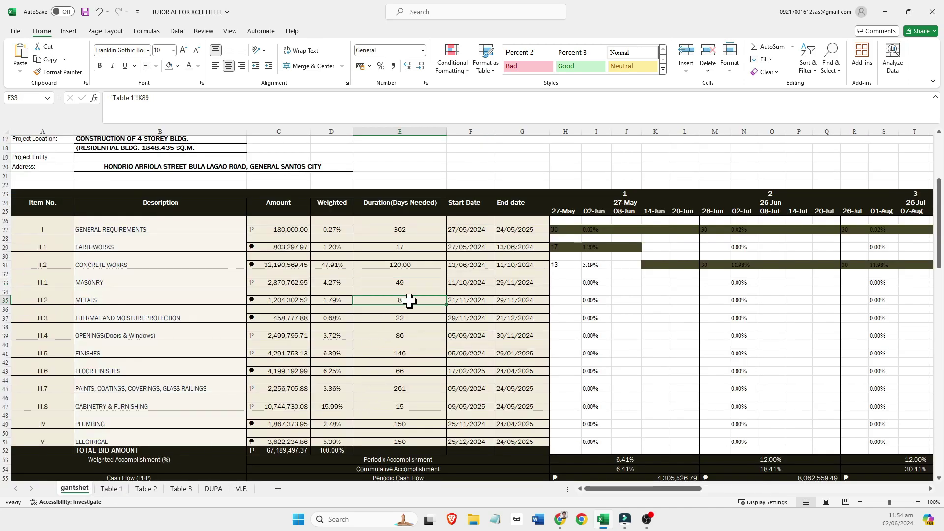
pyautogui.click(121, 490)
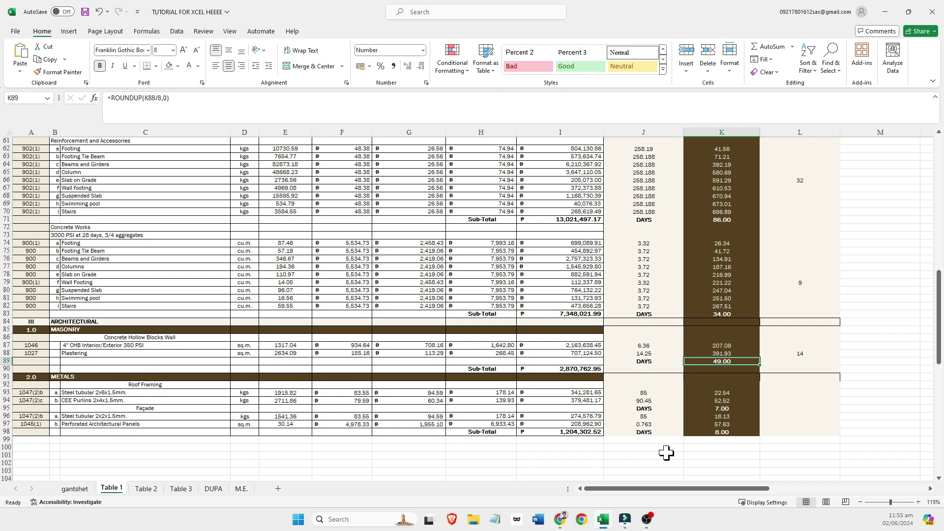
pyautogui.click(717, 433)
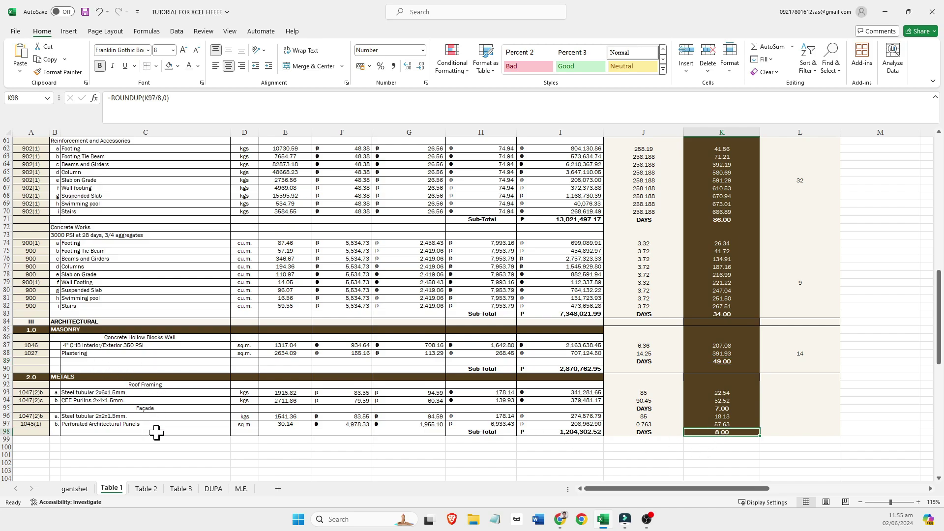
# Trace the Thermal and Moisture Protection duration on gantshet to its days total in the ETD column of Table 2.
pyautogui.click(76, 488)
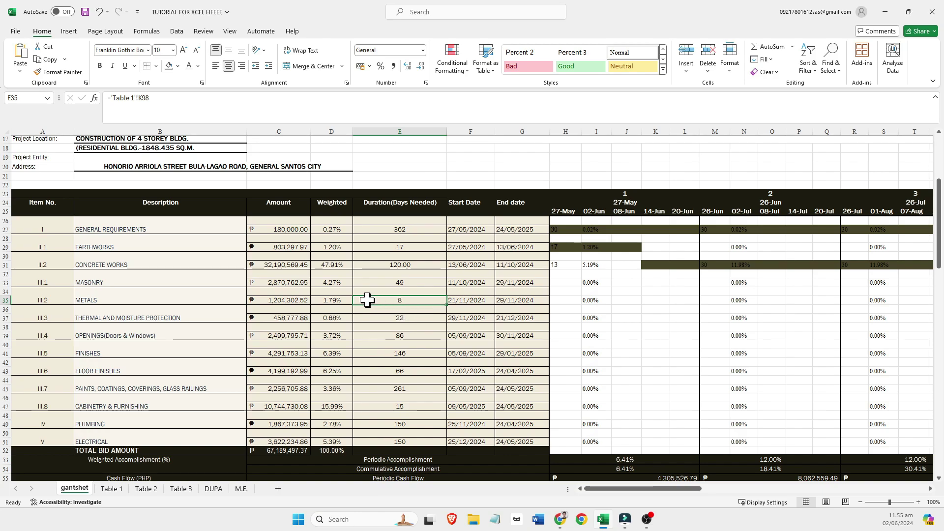
pyautogui.click(398, 318)
pyautogui.click(400, 335)
pyautogui.click(411, 319)
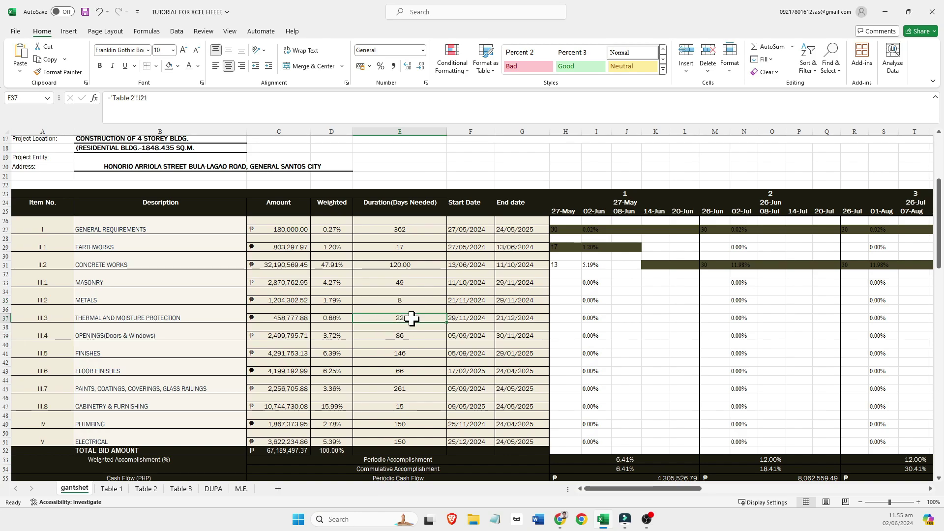
pyautogui.click(146, 488)
pyautogui.scroll(6, 570, 242)
pyautogui.scroll(18, 569, 242)
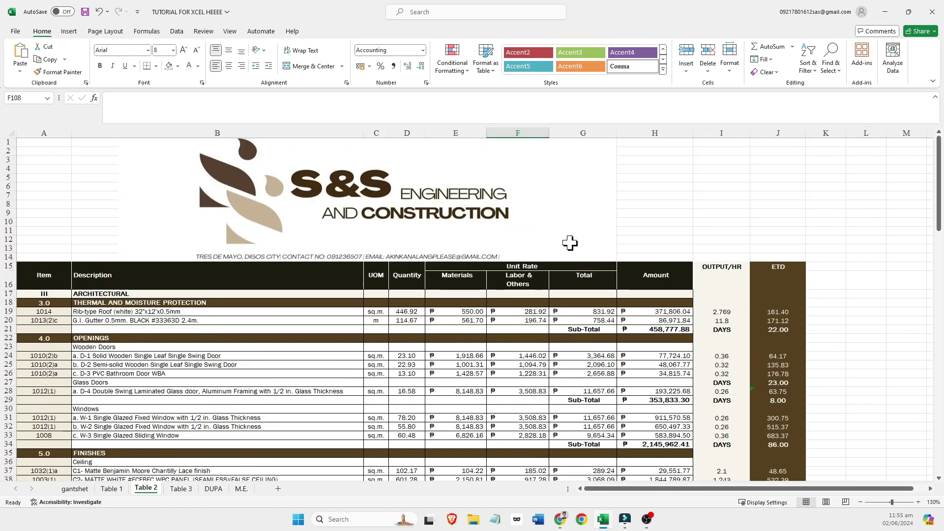
pyautogui.scroll(-4, 780, 308)
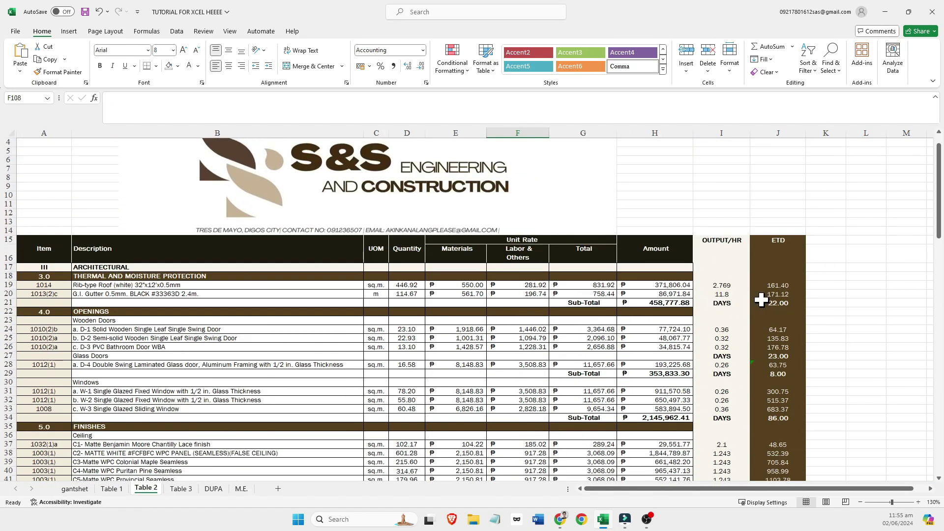
# Review the ETD day totals of the Floor Finishes and Paints, Coatings, Coverings, Glass Railings sections in Table 2.
pyautogui.scroll(-12, 473, 265)
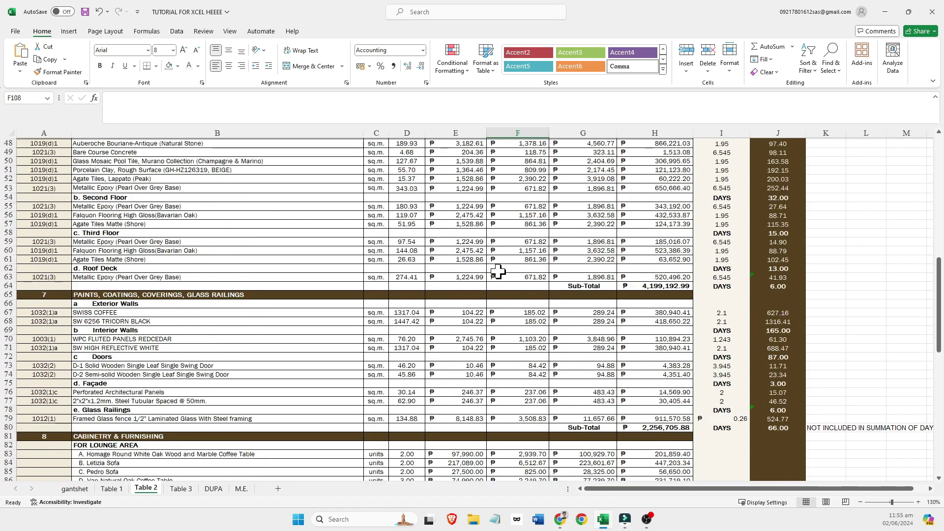
pyautogui.scroll(2, 498, 271)
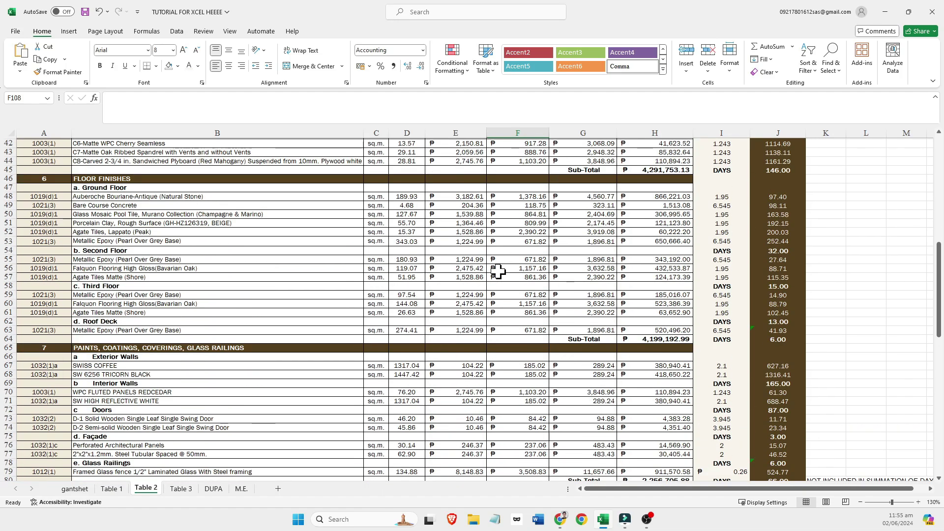
pyautogui.scroll(-3, 498, 271)
pyautogui.scroll(-1, 498, 271)
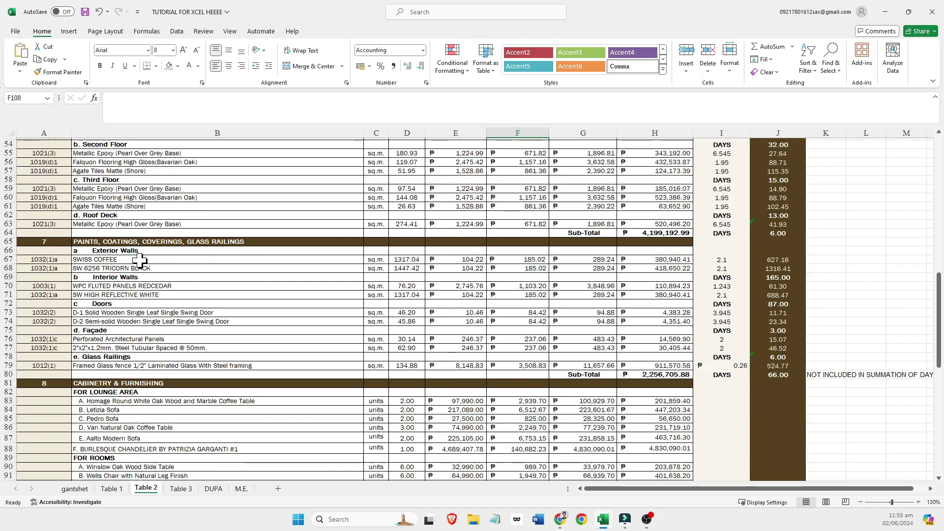
# Go through the Paints, Coatings, Coverings, Glass Railings sub-items in Table 2, from Exterior Walls to Glass Railings.
pyautogui.click(120, 330)
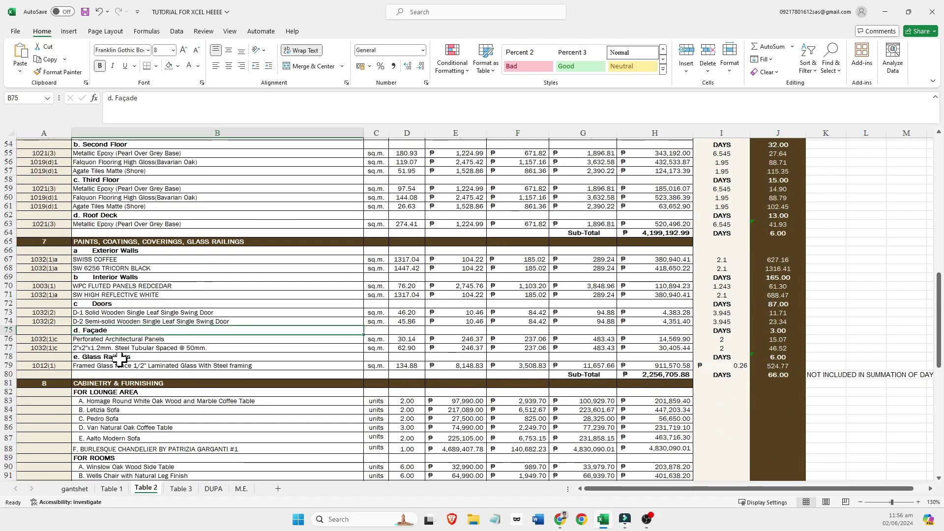
pyautogui.click(119, 365)
pyautogui.click(118, 357)
pyautogui.click(118, 331)
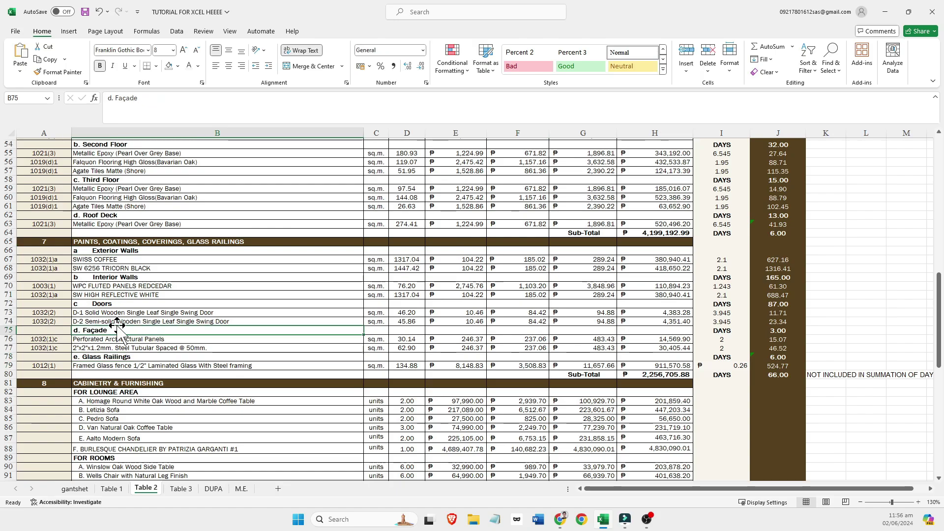
pyautogui.click(126, 303)
pyautogui.click(137, 277)
pyautogui.click(153, 251)
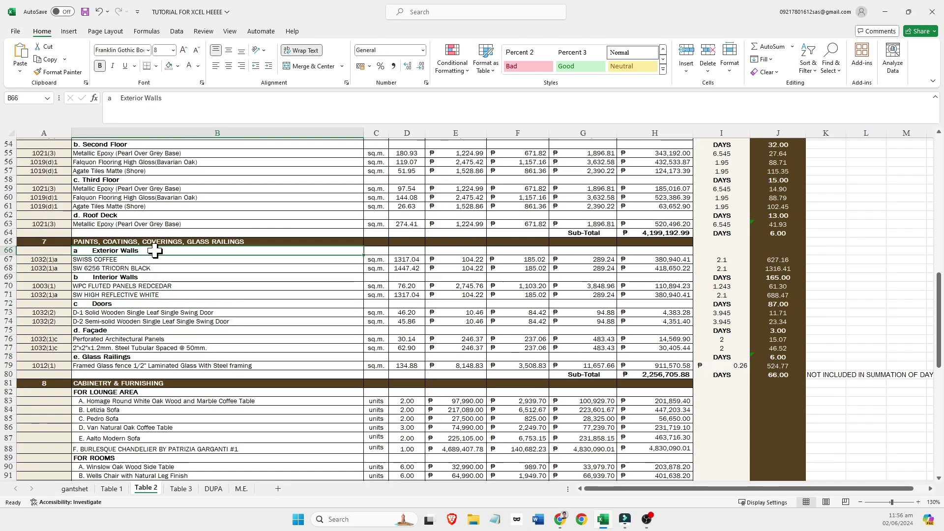
pyautogui.click(136, 278)
pyautogui.click(122, 305)
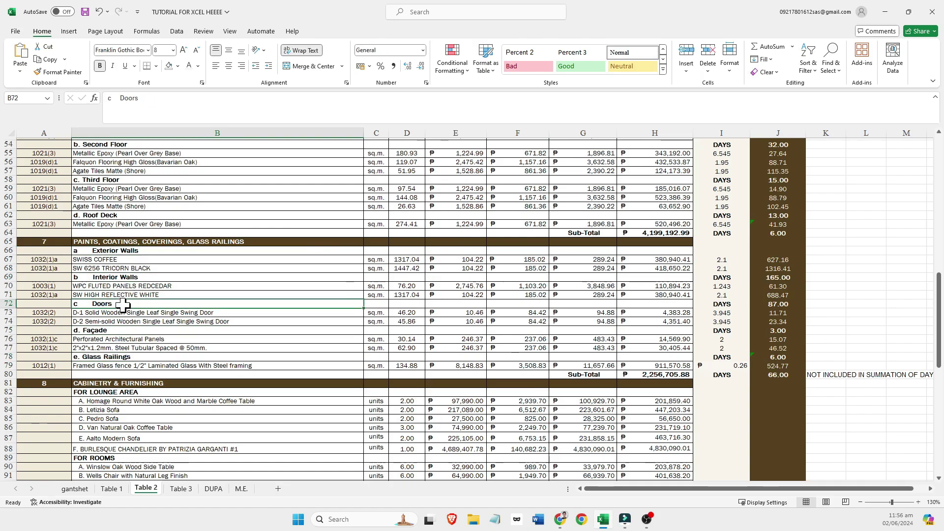
pyautogui.click(111, 334)
pyautogui.click(114, 361)
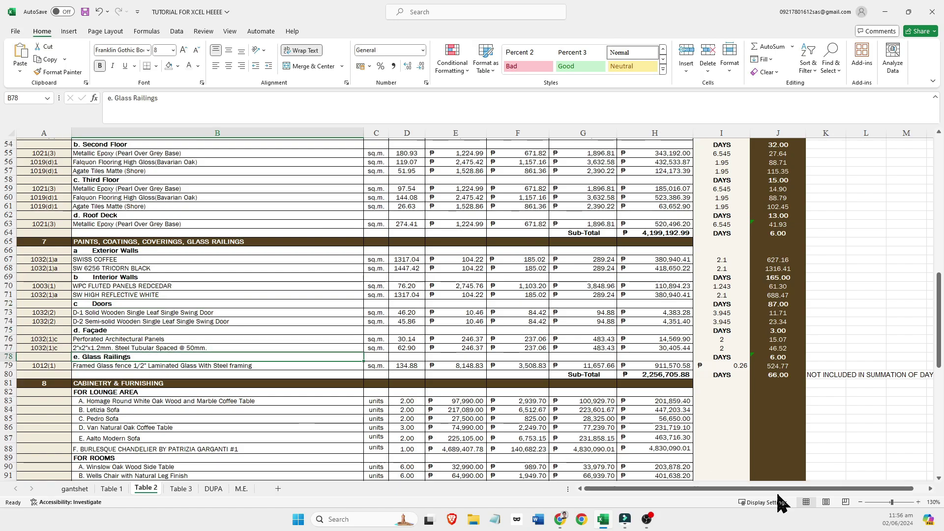
# Read the full note beside the Glass Railings days total in Table 2.
pyautogui.moveTo(689, 489); pyautogui.dragTo(721, 487)
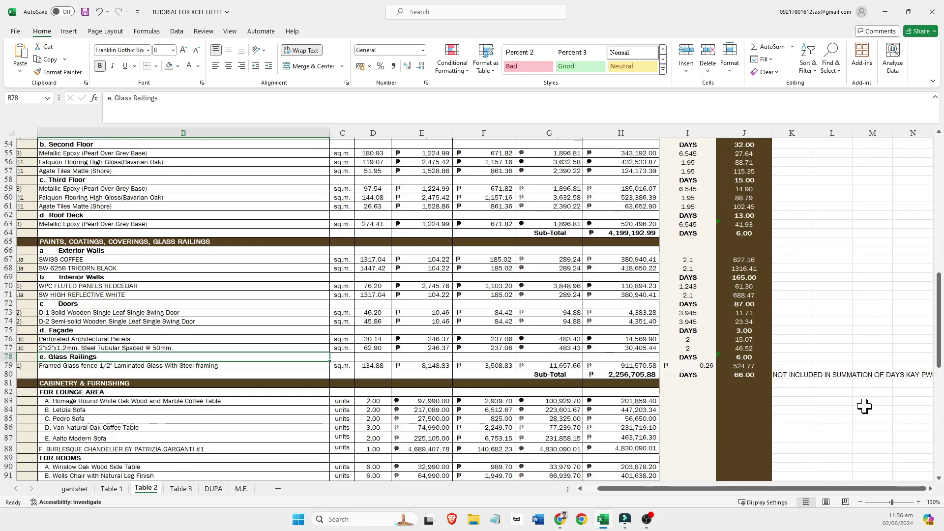
pyautogui.click(792, 375)
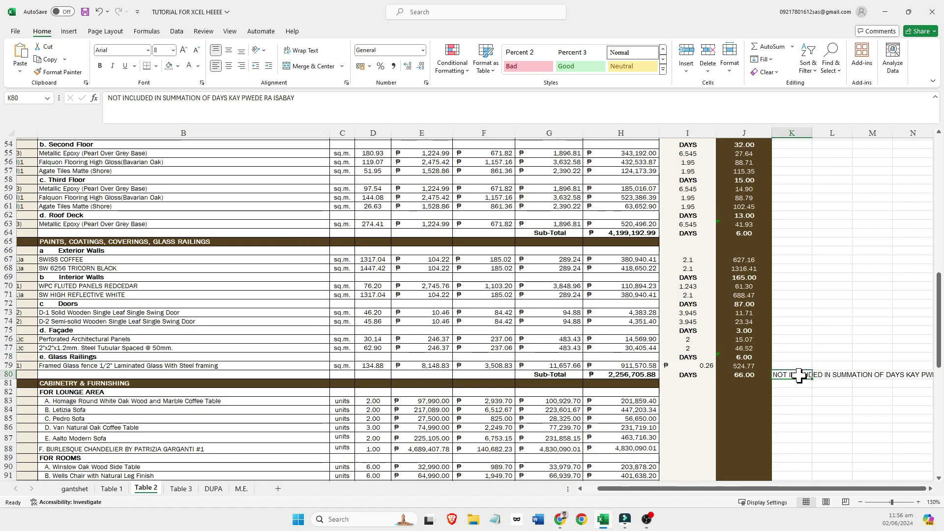
pyautogui.moveTo(755, 489); pyautogui.dragTo(746, 488)
# Check the Cabinetry & Furnishing section of Table 2 for output and ETD entries against its duration on gantshet.
pyautogui.scroll(-4, 628, 454)
pyautogui.click(906, 321)
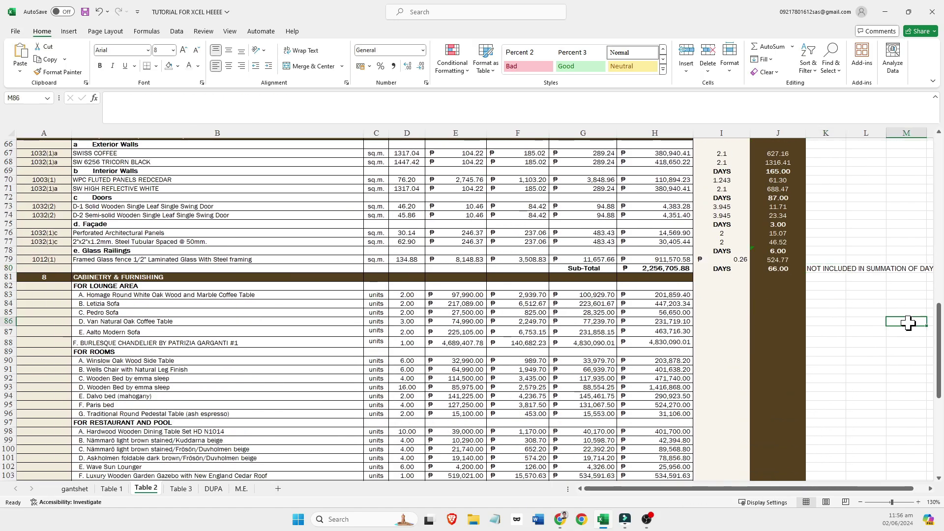
pyautogui.scroll(-4, 683, 295)
pyautogui.scroll(3, 807, 287)
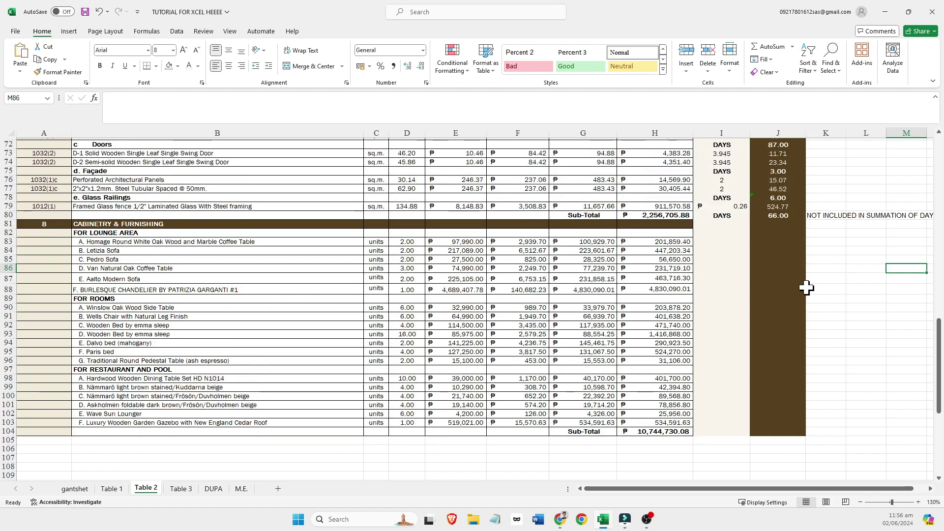
pyautogui.click(719, 268)
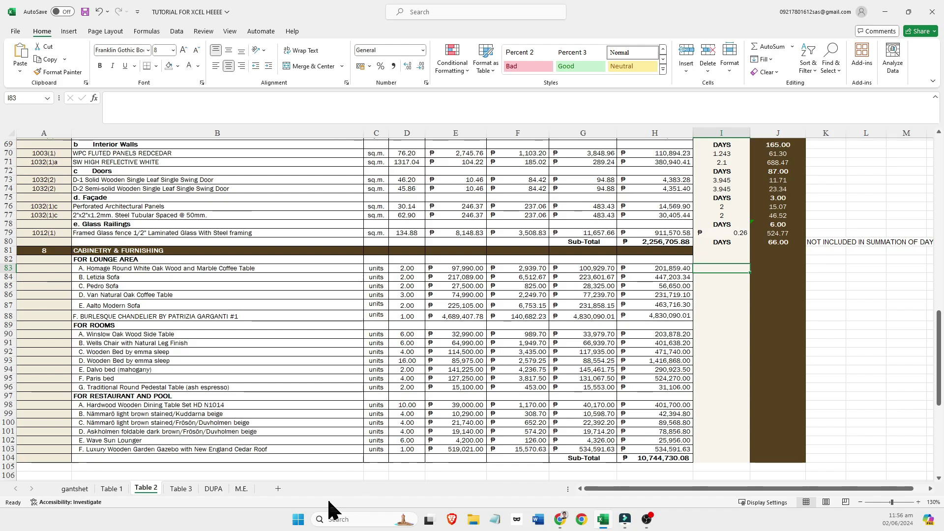
pyautogui.click(81, 489)
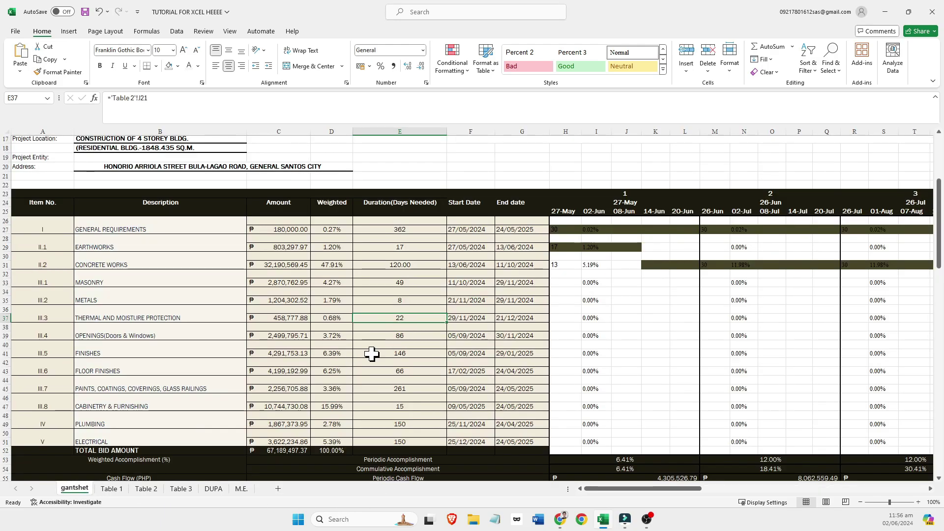
pyautogui.click(415, 406)
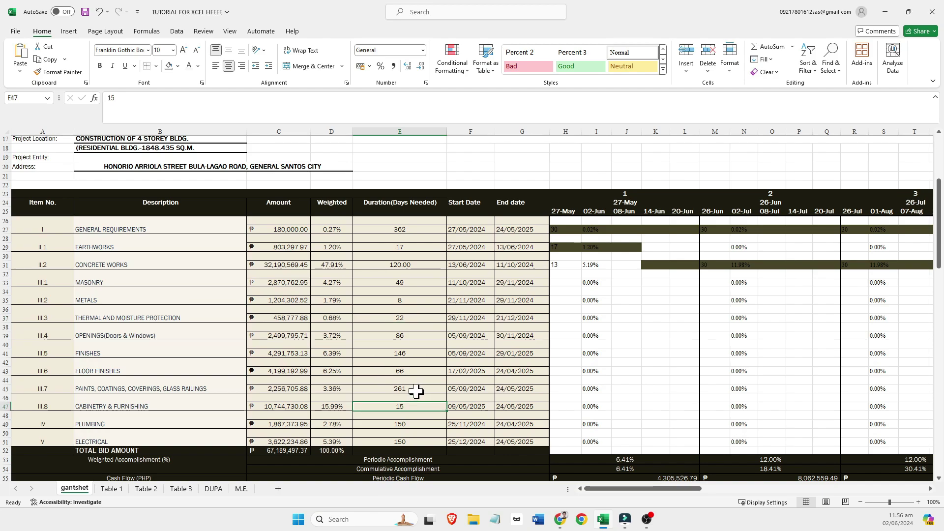
# Go through the gantshet work items from Thermal and Moisture Protection down to Plumbing.
pyautogui.click(86, 388)
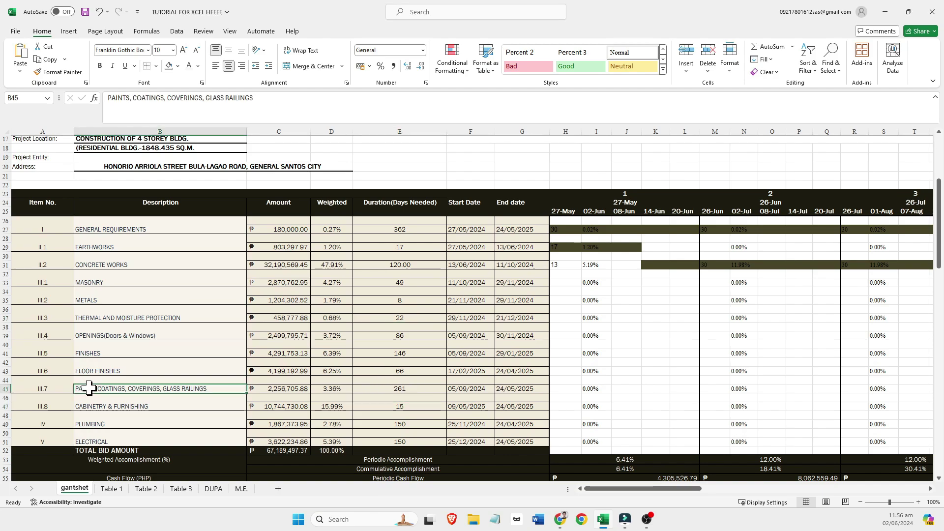
pyautogui.click(97, 369)
pyautogui.click(112, 352)
pyautogui.click(125, 317)
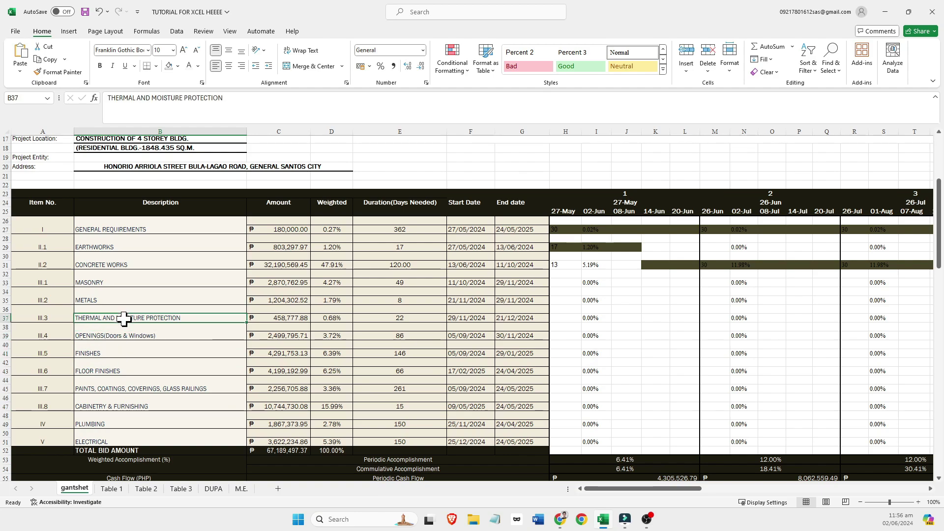
pyautogui.click(112, 328)
pyautogui.click(111, 346)
pyautogui.click(103, 355)
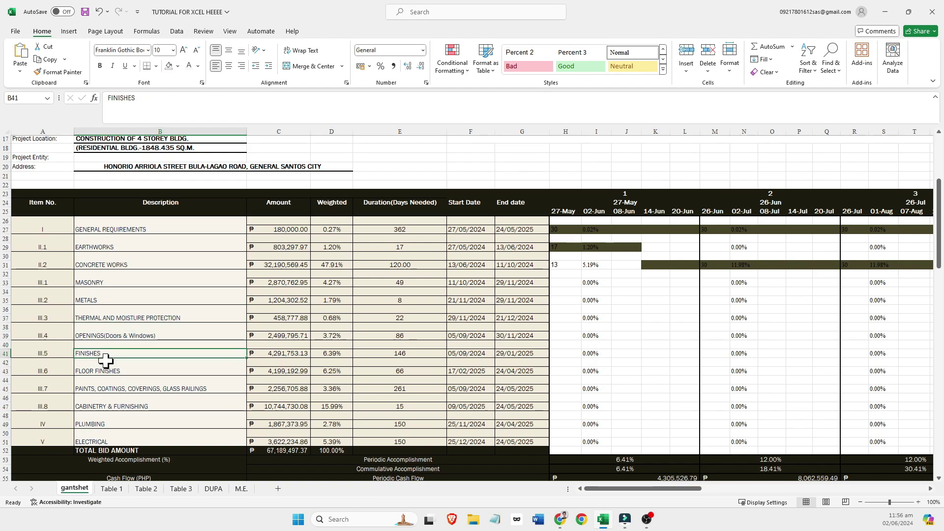
pyautogui.click(95, 388)
pyautogui.click(95, 406)
pyautogui.click(94, 426)
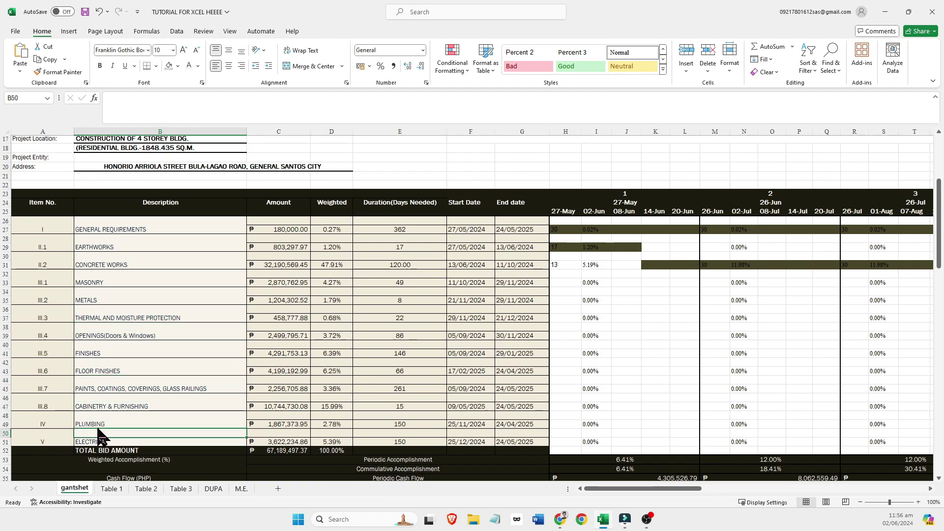
# Inspect the duration entries of the Plumbing and Electrical items on gantshet.
pyautogui.click(376, 425)
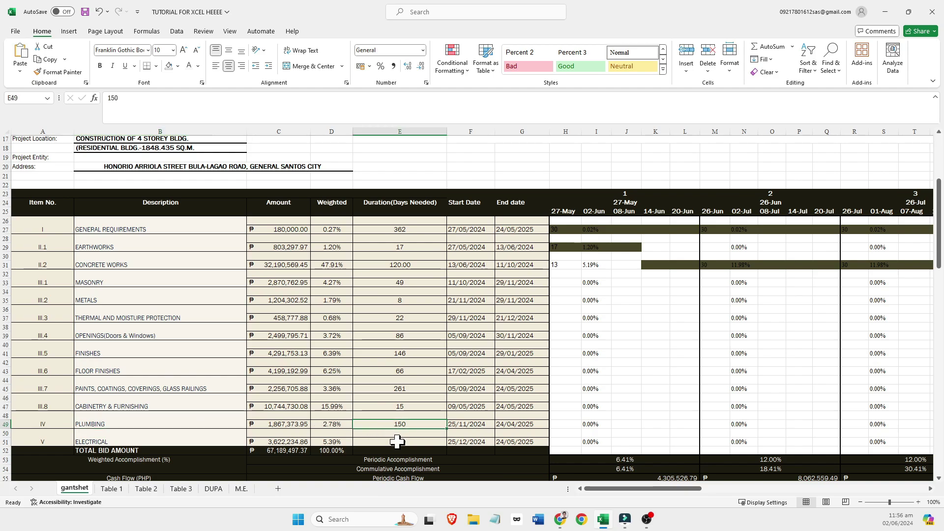
pyautogui.click(96, 442)
pyautogui.click(411, 439)
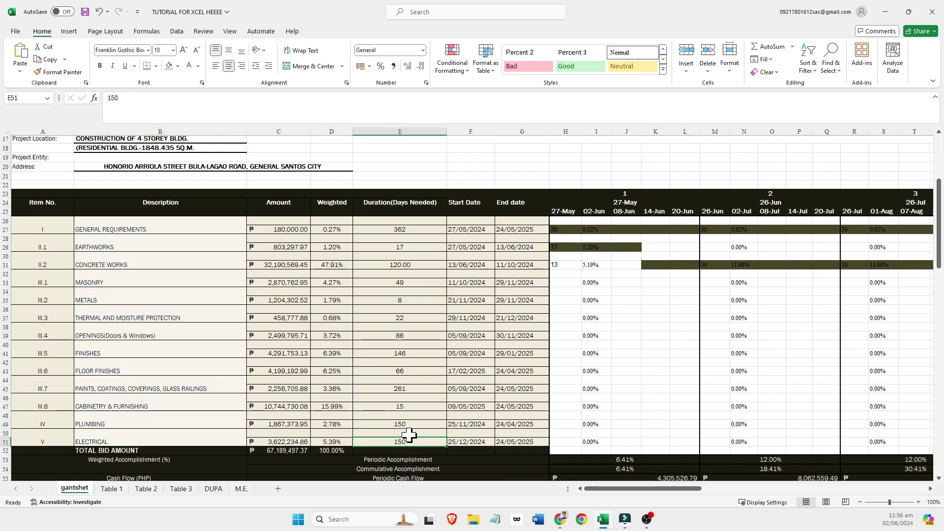
pyautogui.click(410, 426)
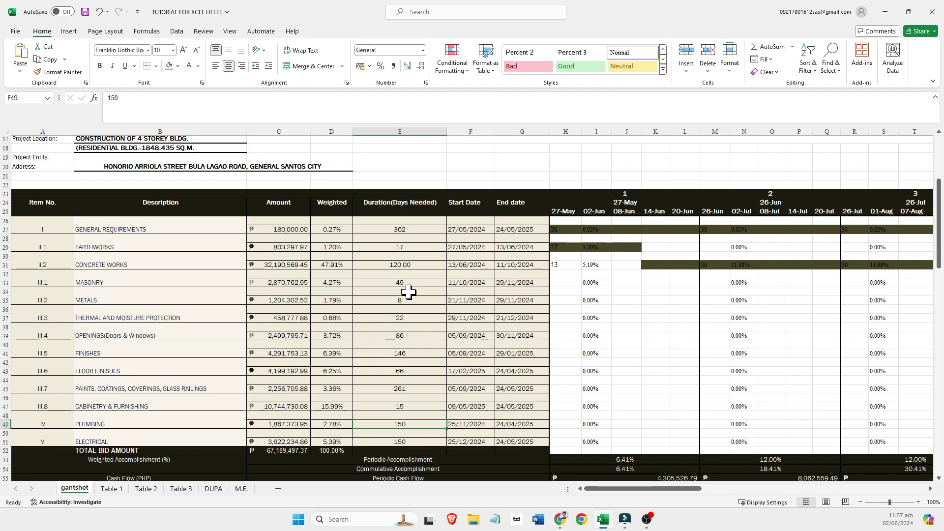
# Inspect the start and end date cells of General Requirements on gantshet.
pyautogui.click(478, 231)
pyautogui.click(511, 230)
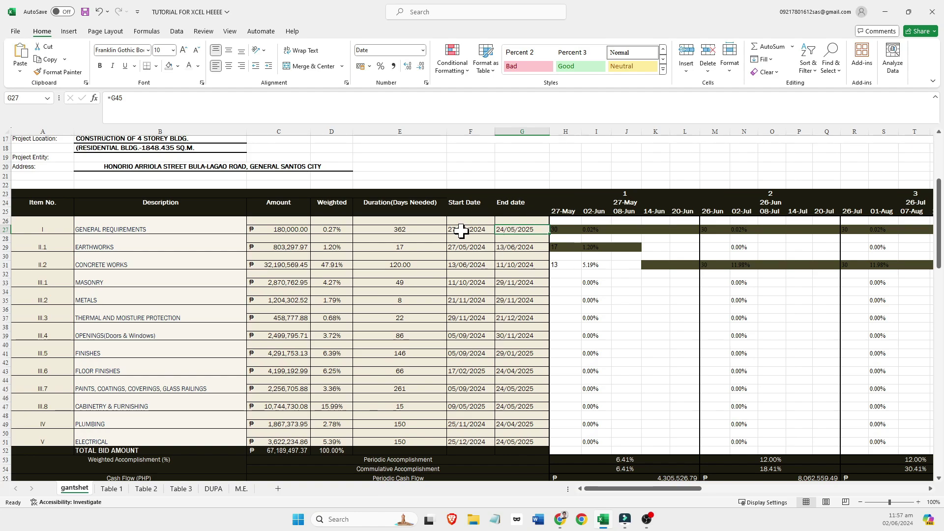
pyautogui.click(480, 230)
pyautogui.click(520, 229)
pyautogui.click(471, 230)
# Compare the duration sources on gantshet from General Requirements down to Thermal and Moisture Protection.
pyautogui.click(413, 232)
pyautogui.click(407, 249)
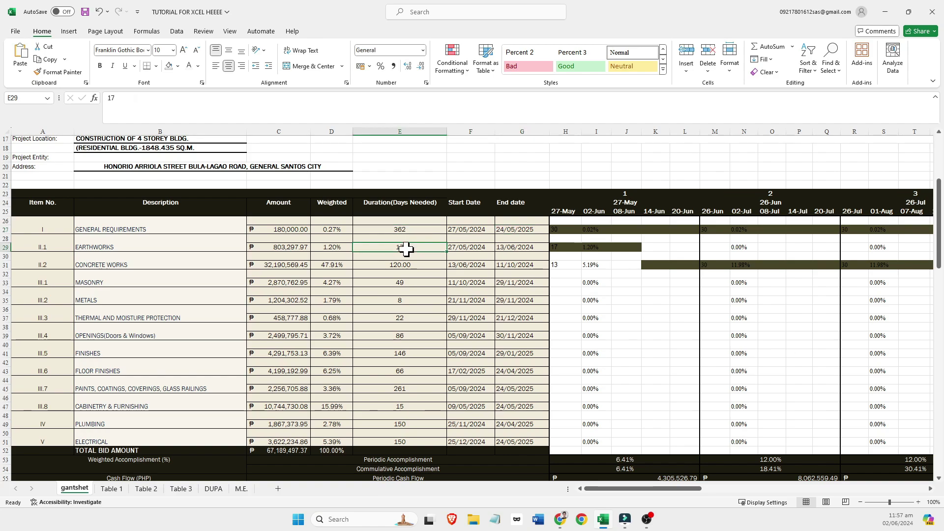
pyautogui.click(411, 264)
pyautogui.click(408, 283)
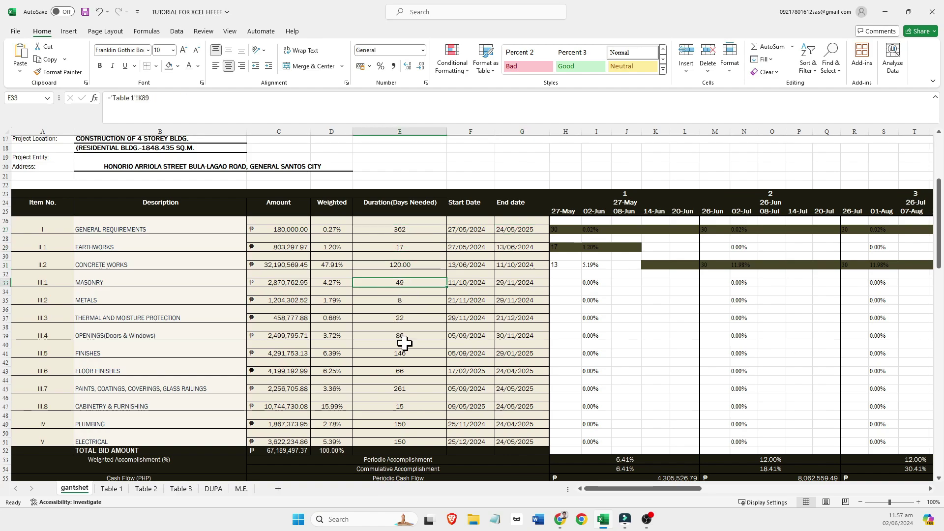
pyautogui.click(401, 244)
pyautogui.click(403, 263)
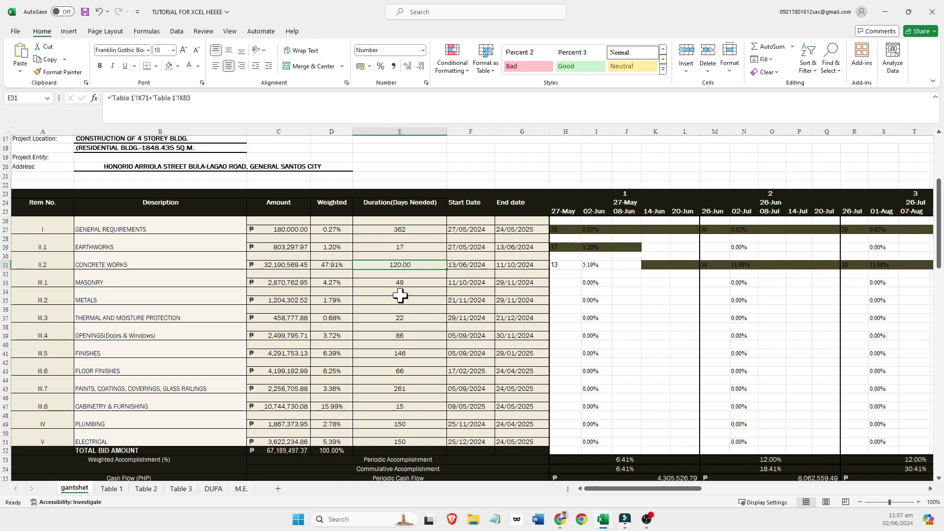
pyautogui.click(403, 283)
pyautogui.click(404, 300)
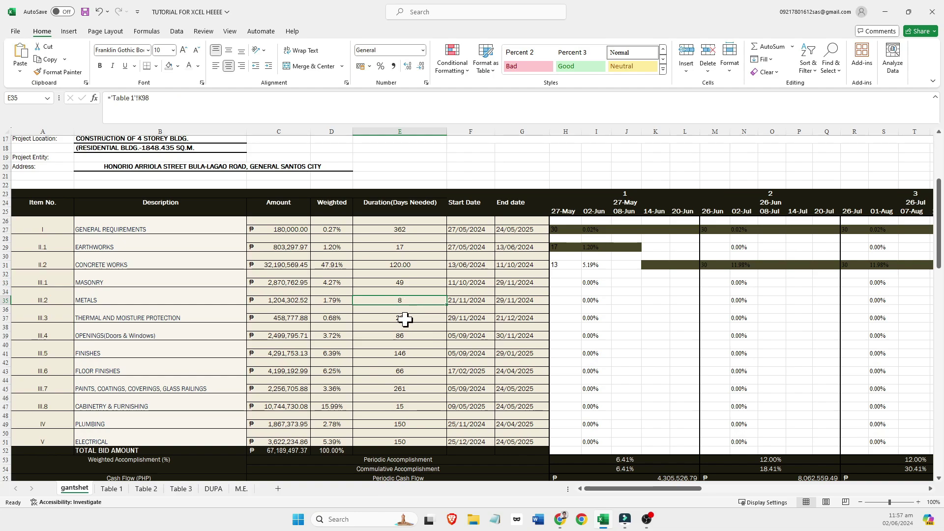
pyautogui.click(405, 319)
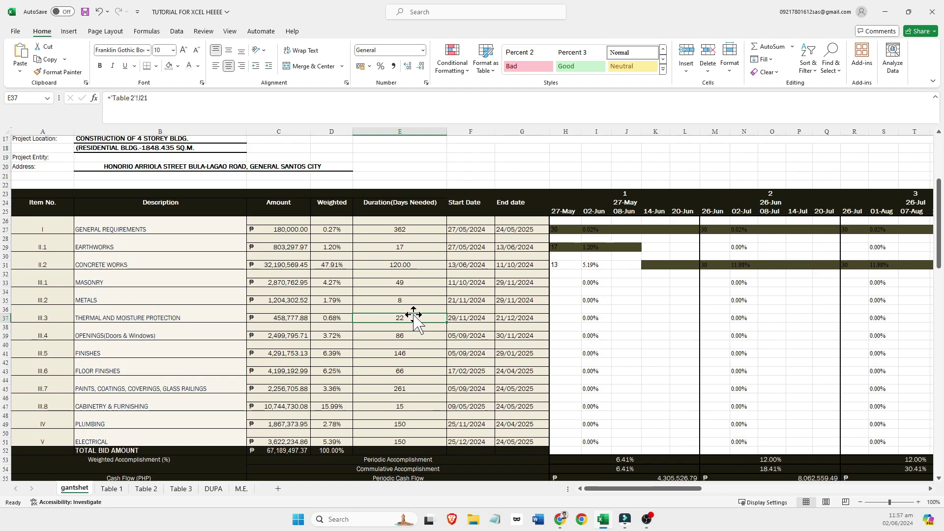
# Examine where the schedule bars of Openings and Concrete Works begin on the Gantt timeline.
pyautogui.scroll(-3, 414, 317)
pyautogui.scroll(2, 415, 317)
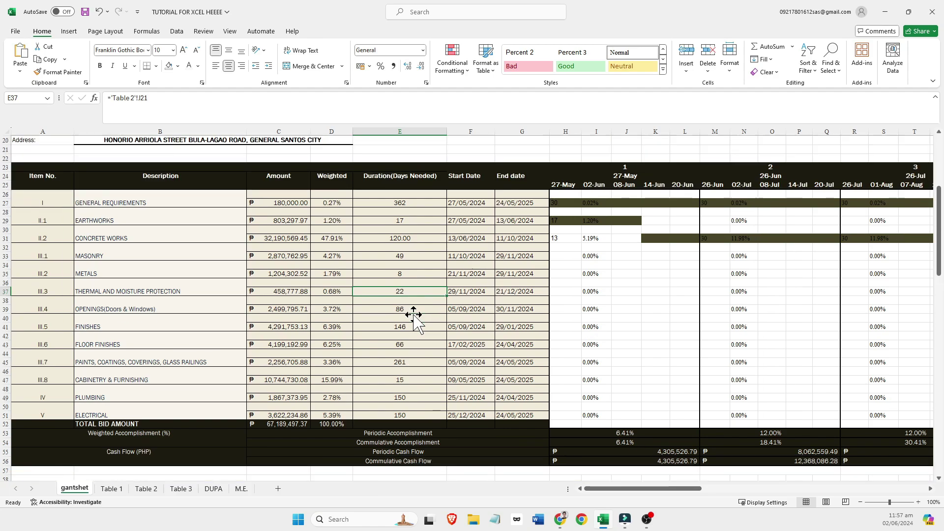
pyautogui.moveTo(603, 490); pyautogui.dragTo(654, 488)
pyautogui.click(689, 309)
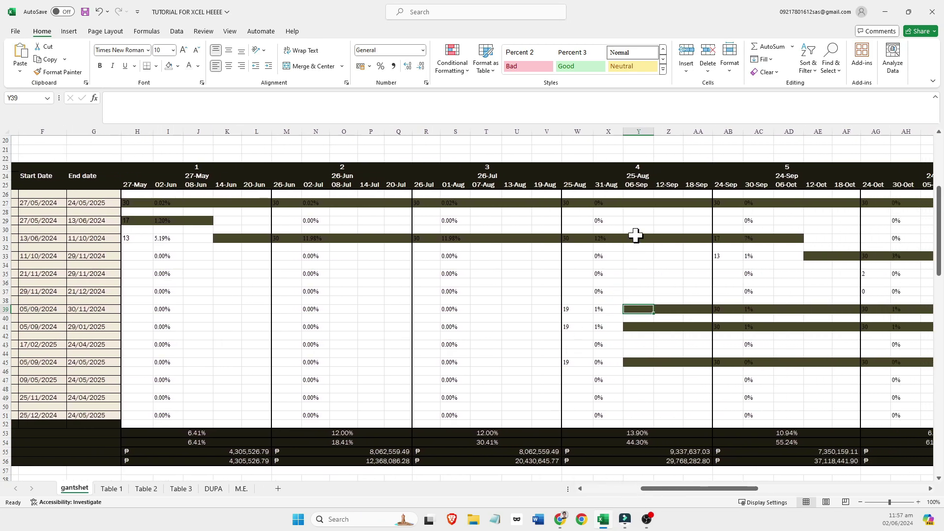
pyautogui.click(224, 238)
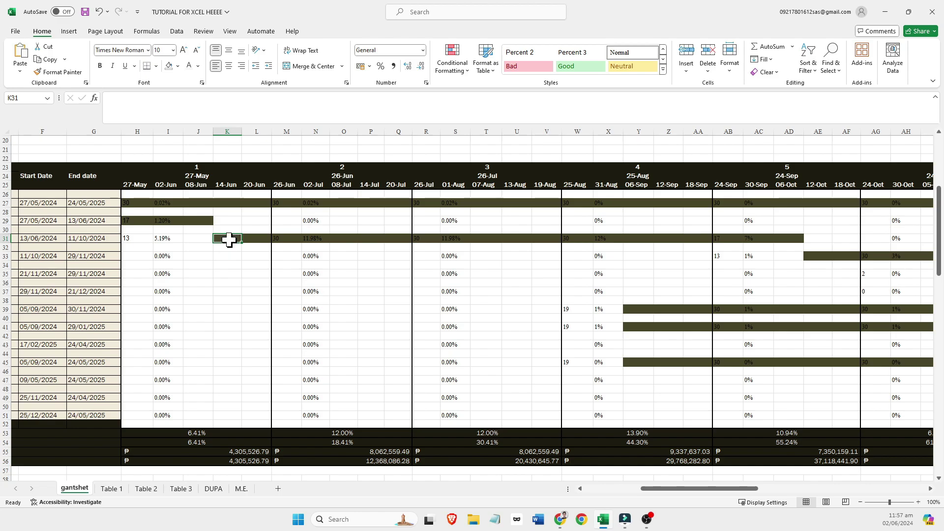
# Trace the full Concrete Works schedule bar on the Gantt timeline and check where the Masonry and Openings bars begin.
pyautogui.moveTo(229, 239); pyautogui.dragTo(789, 241)
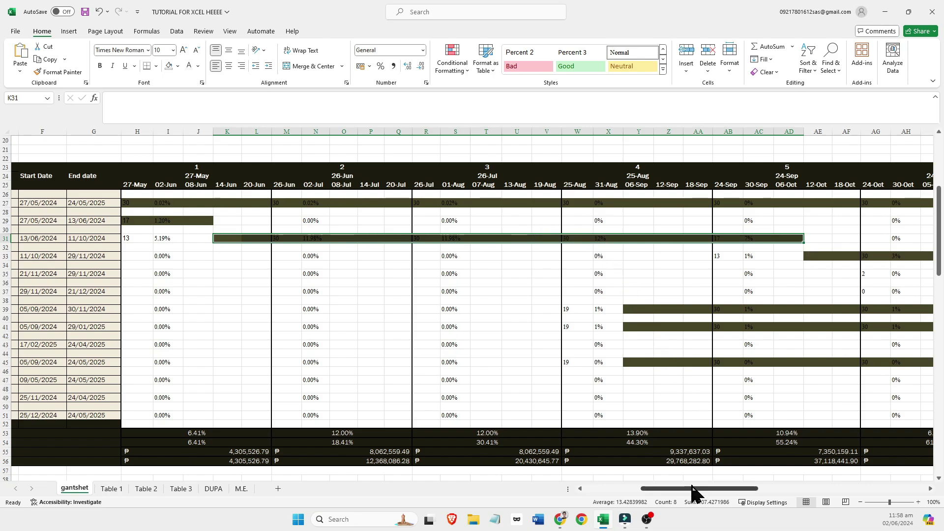
pyautogui.moveTo(695, 489); pyautogui.dragTo(654, 449)
pyautogui.click(743, 251)
pyautogui.click(576, 300)
pyautogui.click(577, 313)
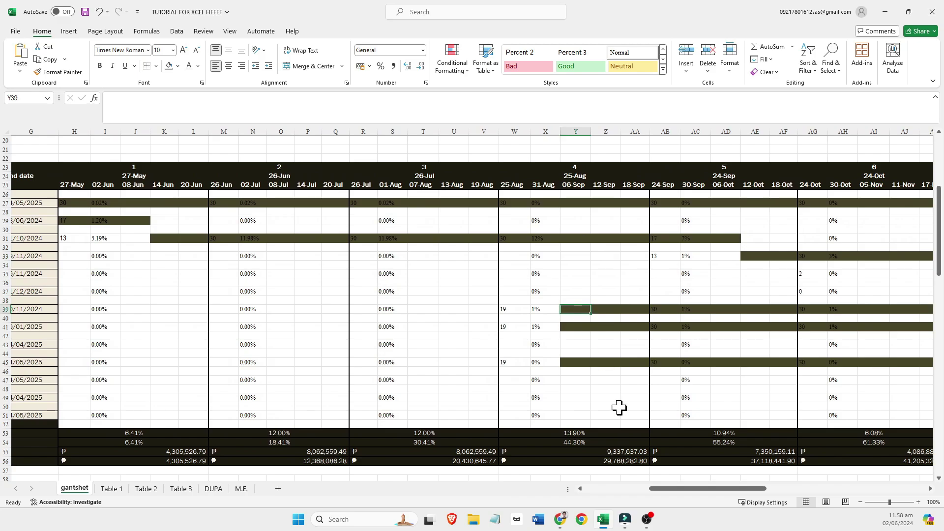
pyautogui.moveTo(684, 490); pyautogui.dragTo(612, 514)
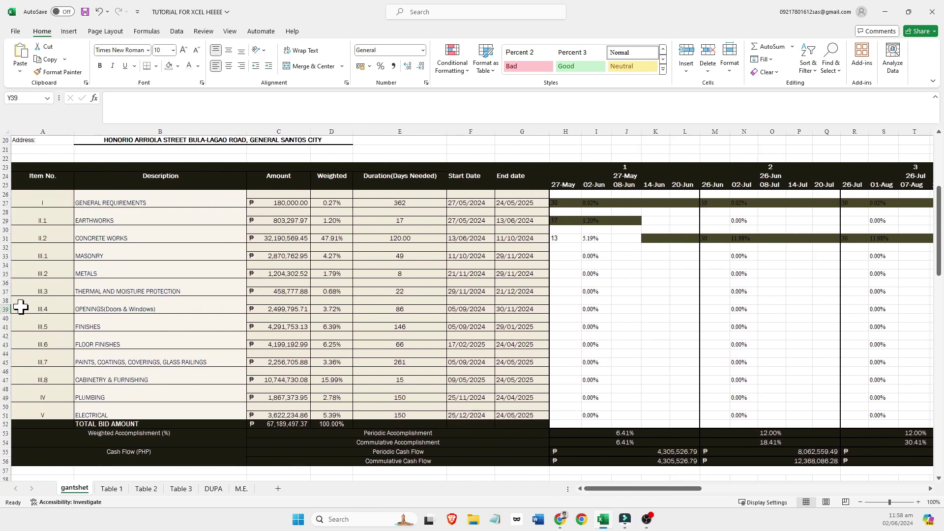
pyautogui.hscroll(3, 654, 462)
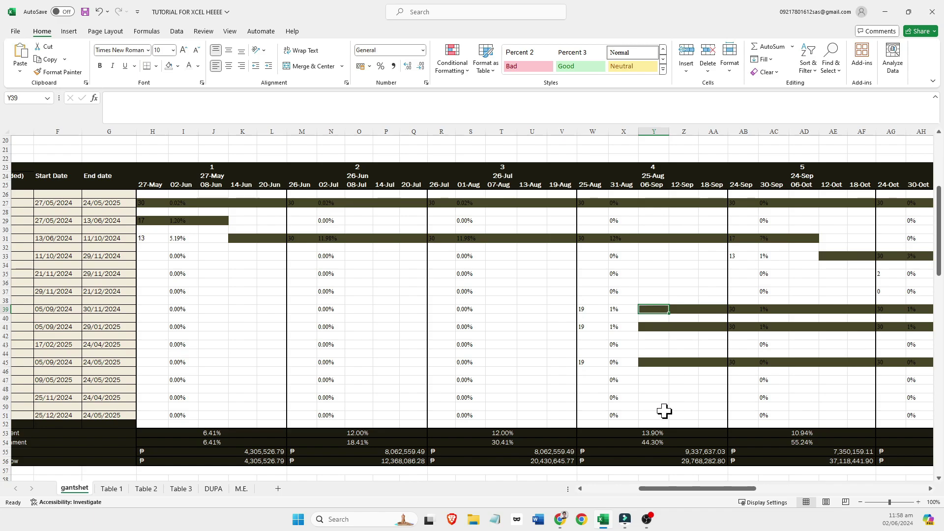
# Inspect the end date of General Requirements and the start and end dates of Earthworks on gantshet.
pyautogui.moveTo(667, 488); pyautogui.dragTo(611, 489)
pyautogui.click(514, 202)
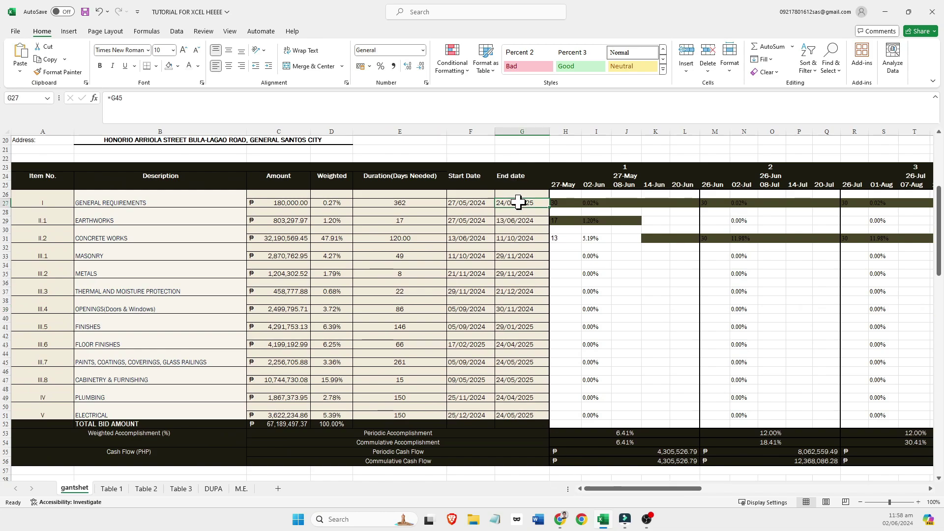
pyautogui.click(482, 219)
pyautogui.click(515, 218)
pyautogui.click(479, 220)
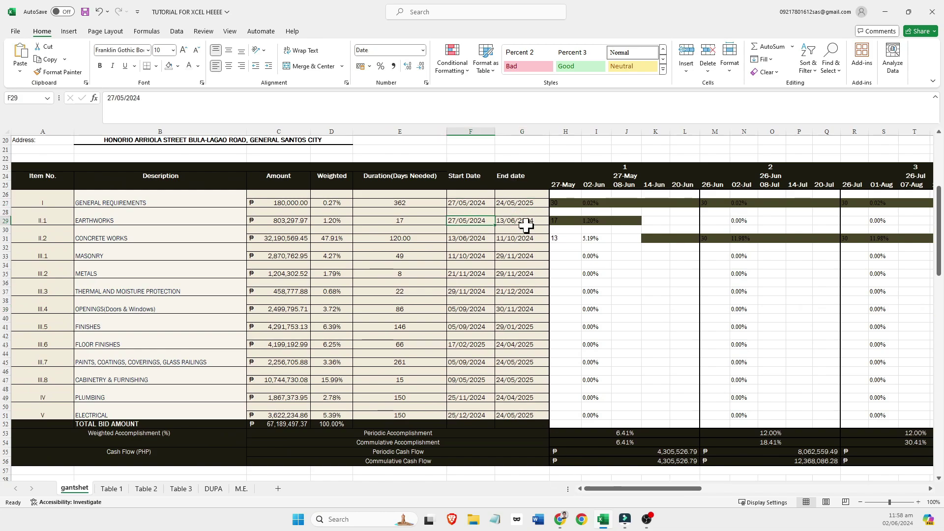
# Inspect the start and end date cells for General Requirements, Earthworks and Concrete Works.
pyautogui.click(517, 240)
pyautogui.click(480, 240)
pyautogui.click(514, 238)
pyautogui.click(477, 238)
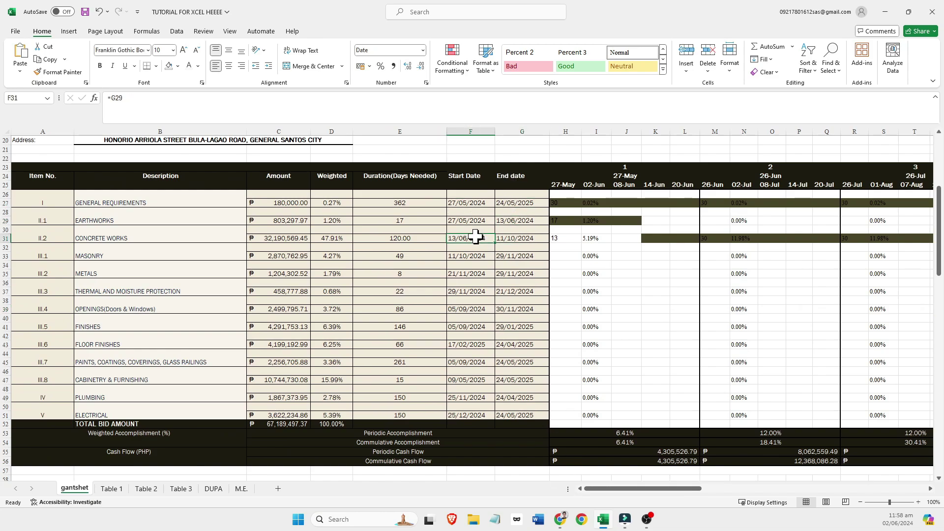
pyautogui.click(514, 219)
pyautogui.click(481, 220)
pyautogui.click(522, 203)
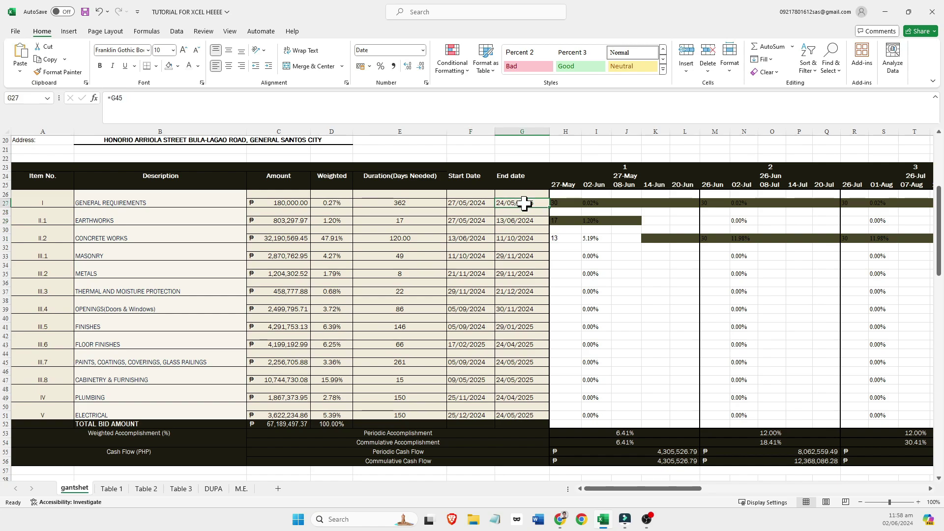
pyautogui.click(569, 195)
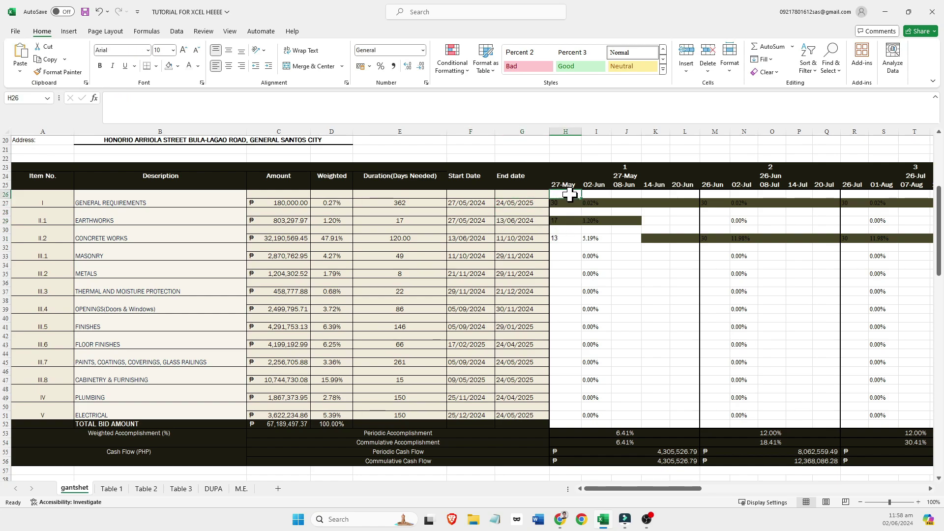
# Examine the first timeline date in cell H25 and how it is entered.
pyautogui.moveTo(603, 487); pyautogui.dragTo(660, 496)
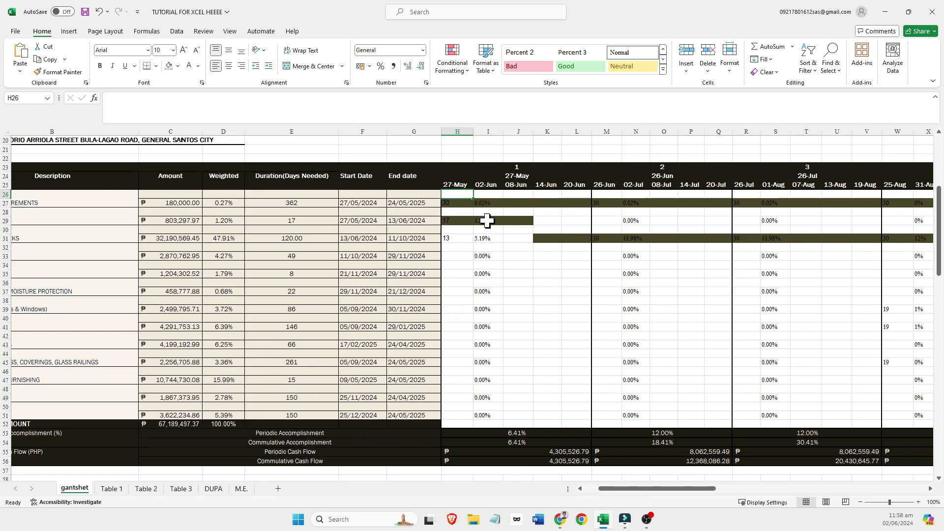
pyautogui.moveTo(459, 194); pyautogui.dragTo(475, 217)
pyautogui.click(459, 194)
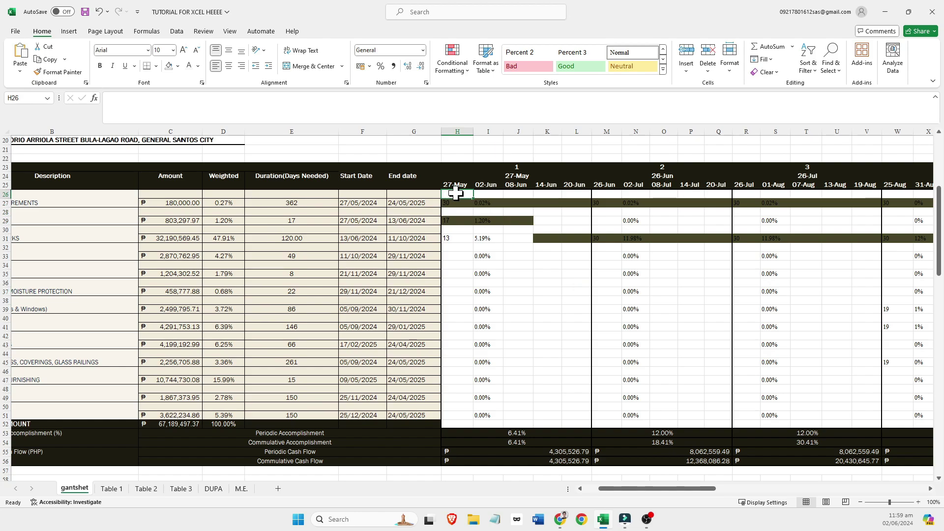
pyautogui.scroll(1, 491, 205)
pyautogui.click(458, 211)
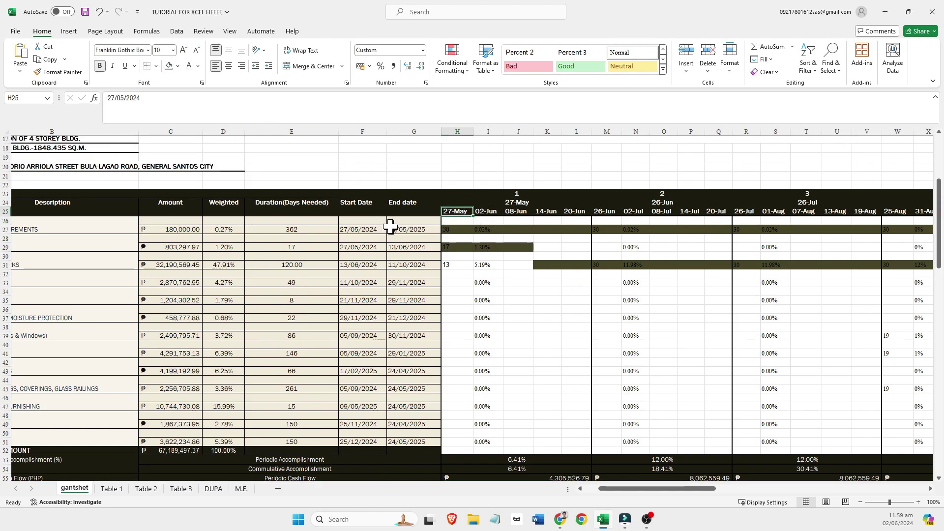
pyautogui.click(463, 256)
pyautogui.click(456, 214)
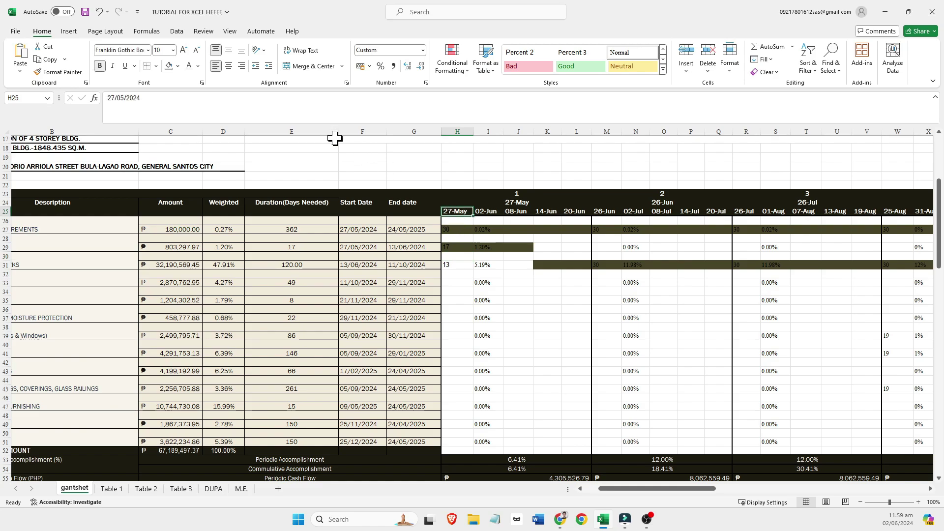
pyautogui.click(148, 97)
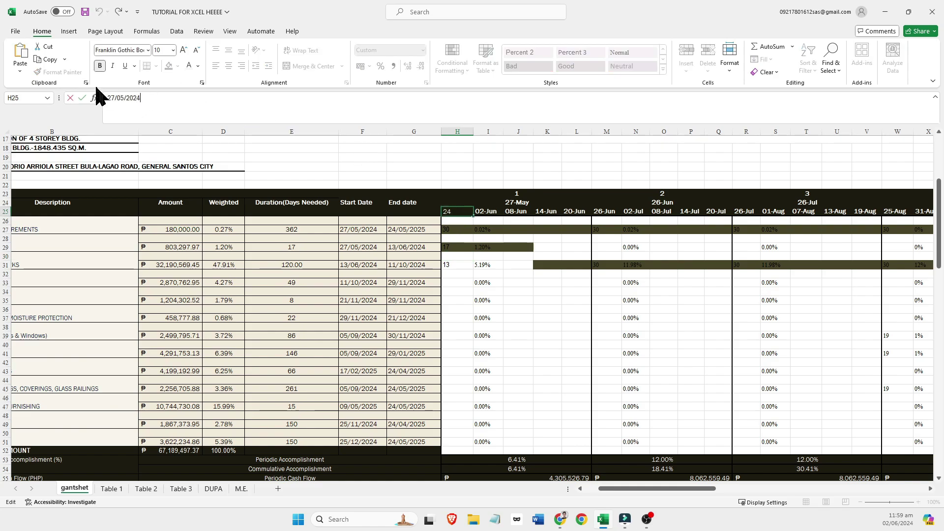
pyautogui.click(487, 211)
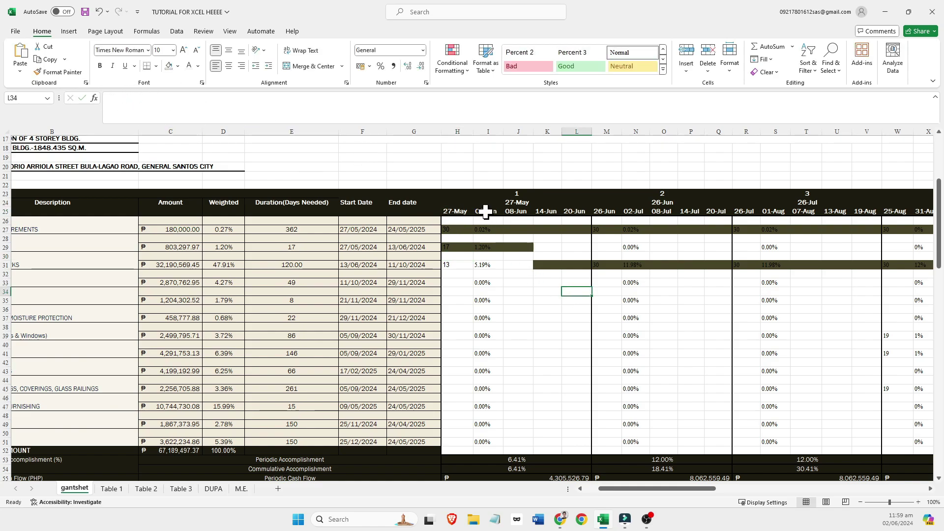
pyautogui.click(531, 287)
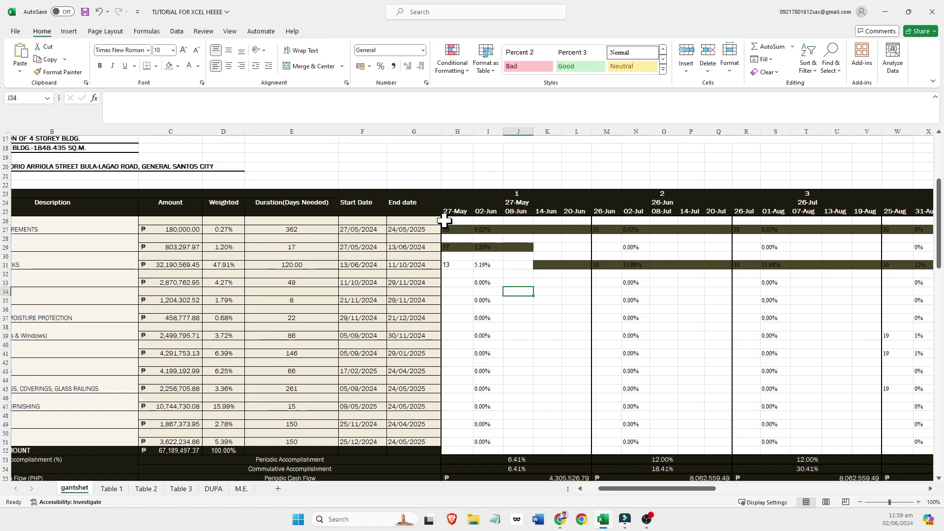
pyautogui.click(464, 212)
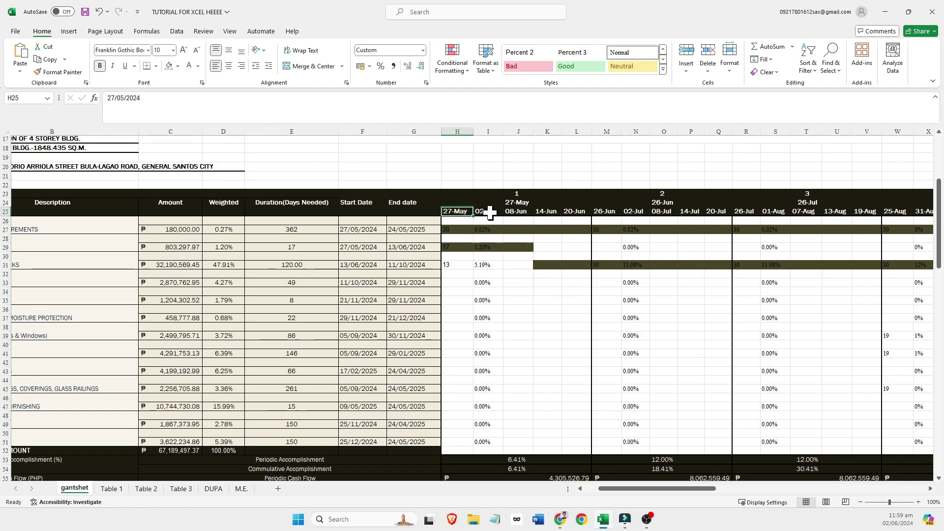
# Look over the first month's date headers in row 25 and the cells beneath them.
pyautogui.click(494, 212)
pyautogui.click(523, 212)
pyautogui.click(577, 212)
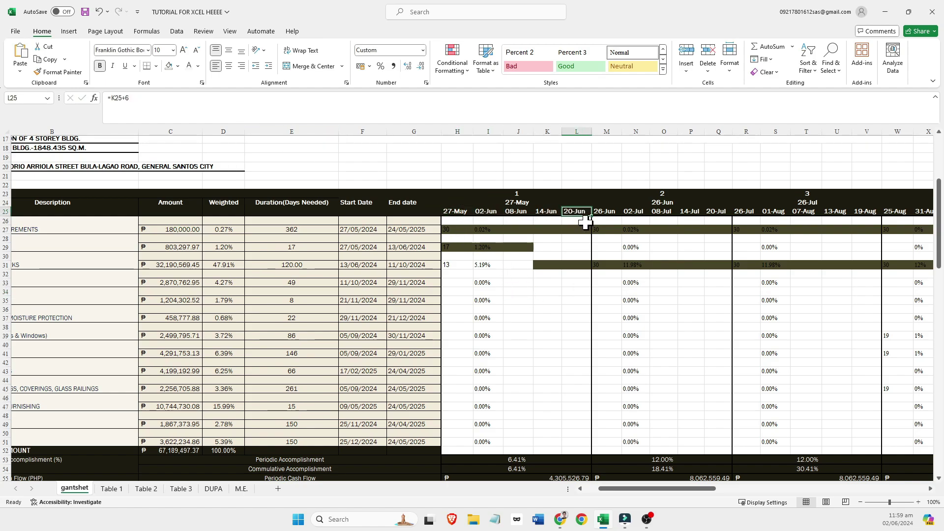
pyautogui.click(571, 221)
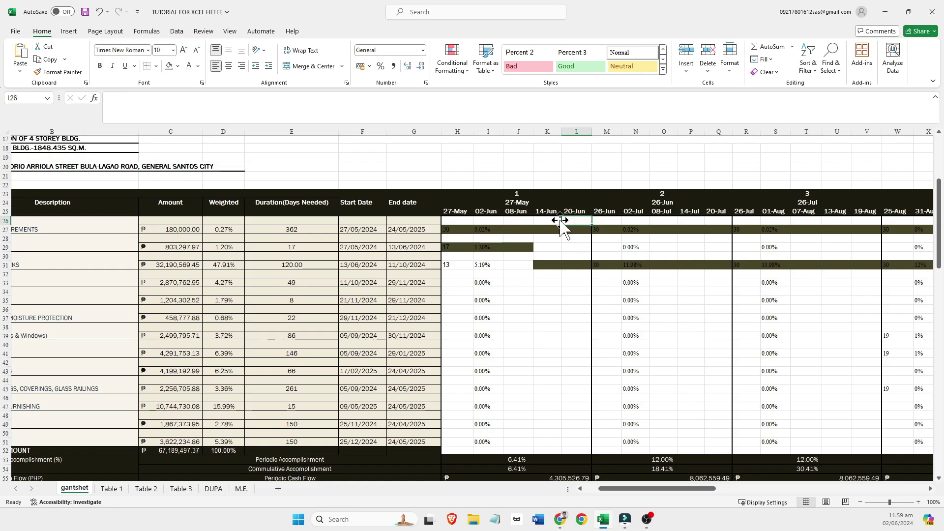
pyautogui.click(546, 221)
pyautogui.click(519, 222)
pyautogui.click(497, 221)
pyautogui.click(458, 221)
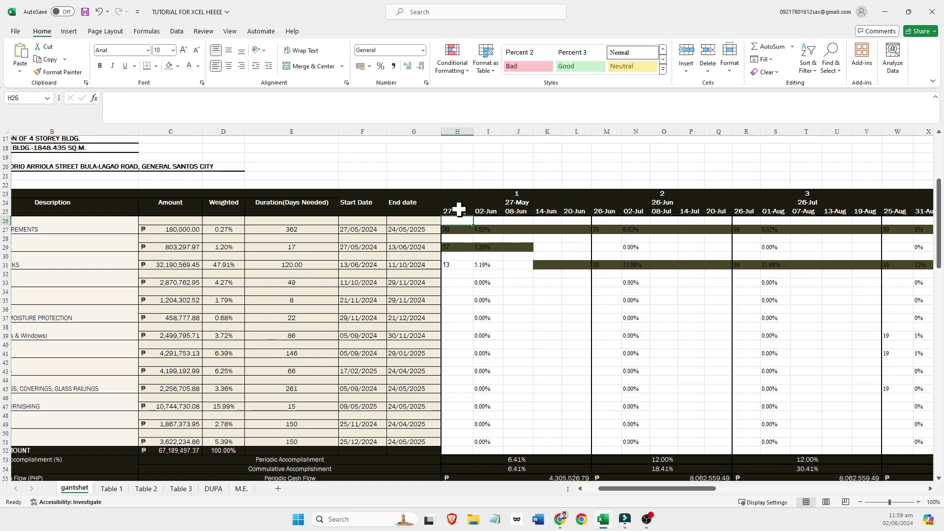
pyautogui.click(457, 211)
pyautogui.click(478, 211)
pyautogui.click(459, 211)
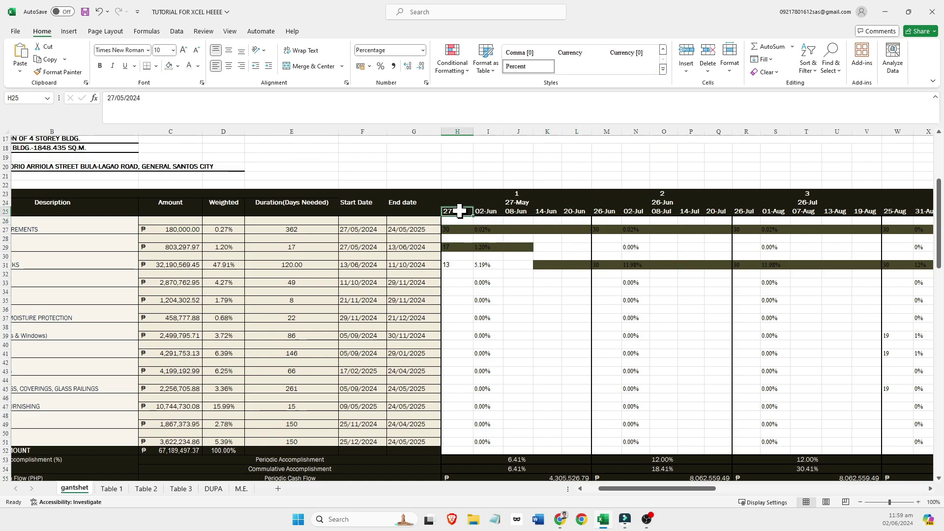
# Inspect the six-day interval formula in I25 and the formulas in the following date headers through L25.
pyautogui.click(486, 212)
pyautogui.click(240, 117)
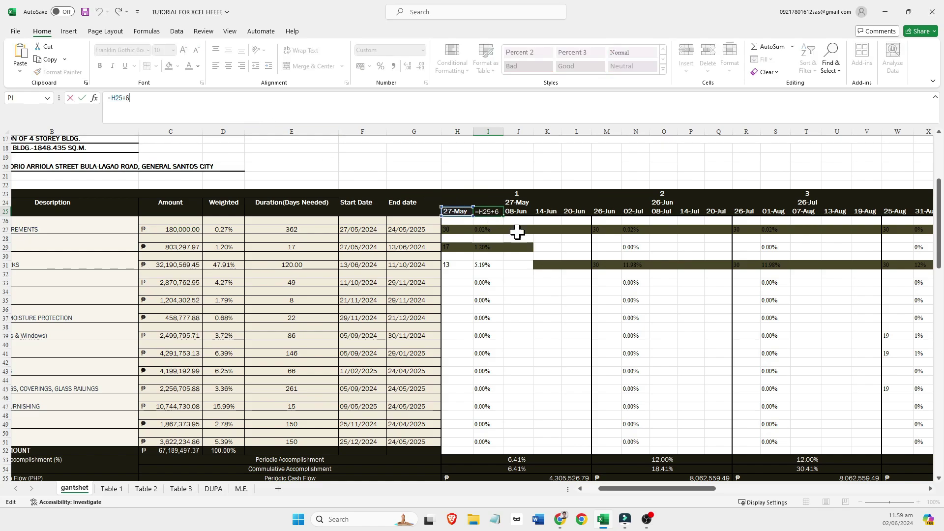
pyautogui.click(508, 234)
pyautogui.click(486, 210)
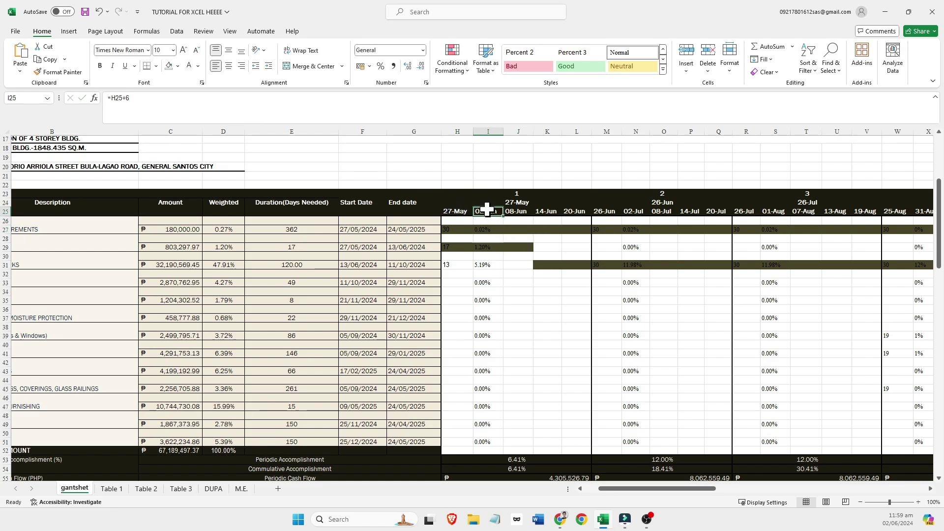
pyautogui.click(316, 112)
pyautogui.click(516, 264)
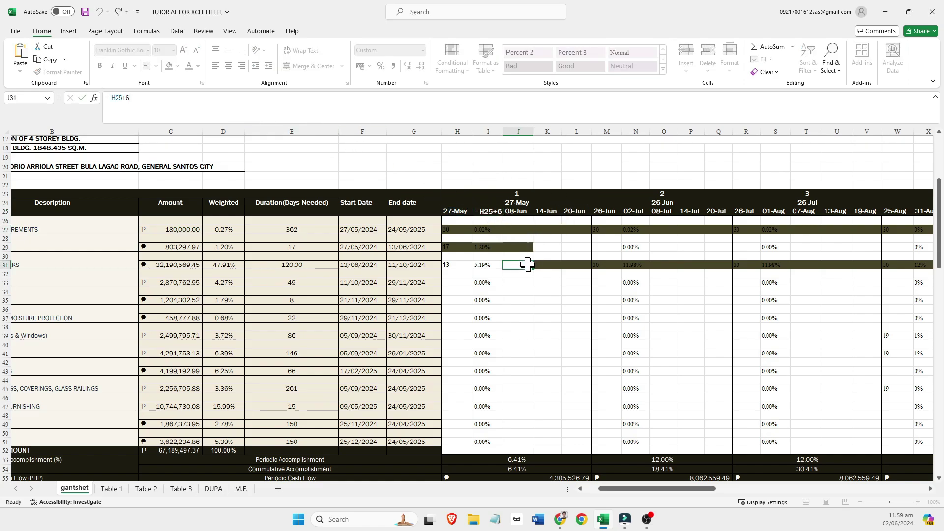
pyautogui.click(487, 211)
pyautogui.click(516, 211)
pyautogui.click(546, 212)
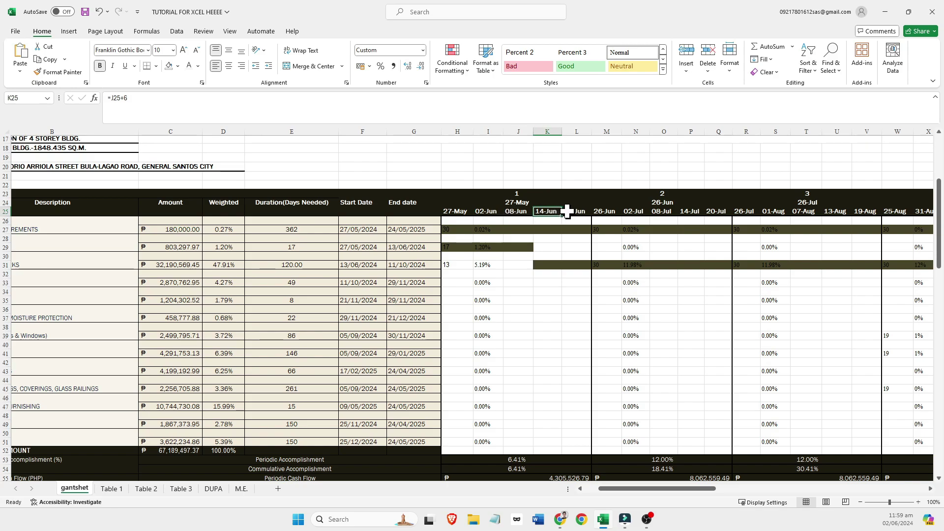
pyautogui.click(573, 211)
# Review the first month's start date header and the month numbers 1 to 4 in row 23.
pyautogui.moveTo(654, 489)
pyautogui.mouseDown()
pyautogui.moveTo(885, 492)
pyautogui.moveTo(631, 492)
pyautogui.moveTo(664, 493)
pyautogui.mouseUp()
pyautogui.click(424, 204)
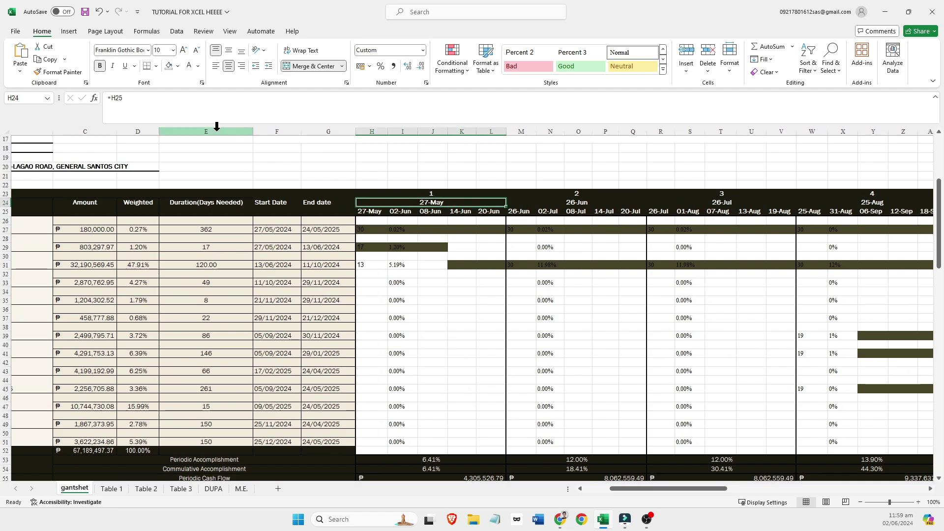
pyautogui.click(440, 282)
pyautogui.click(437, 190)
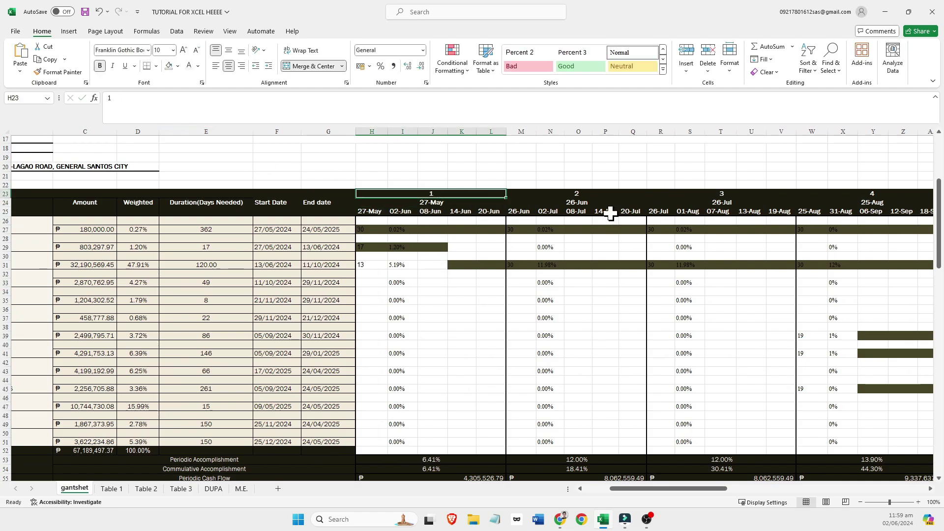
pyautogui.click(592, 198)
pyautogui.click(728, 194)
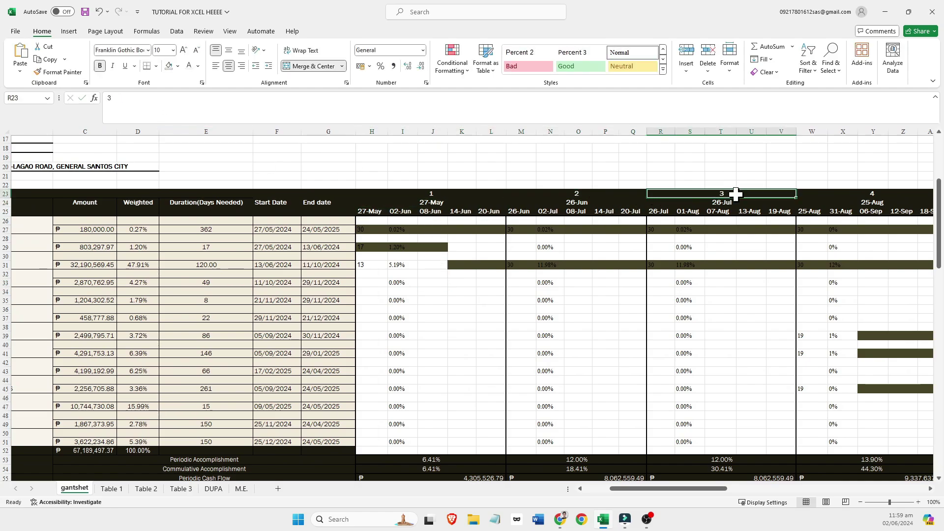
pyautogui.click(836, 194)
# Inspect the formulas of the merged month start dates in row 24 for the first three months.
pyautogui.click(444, 202)
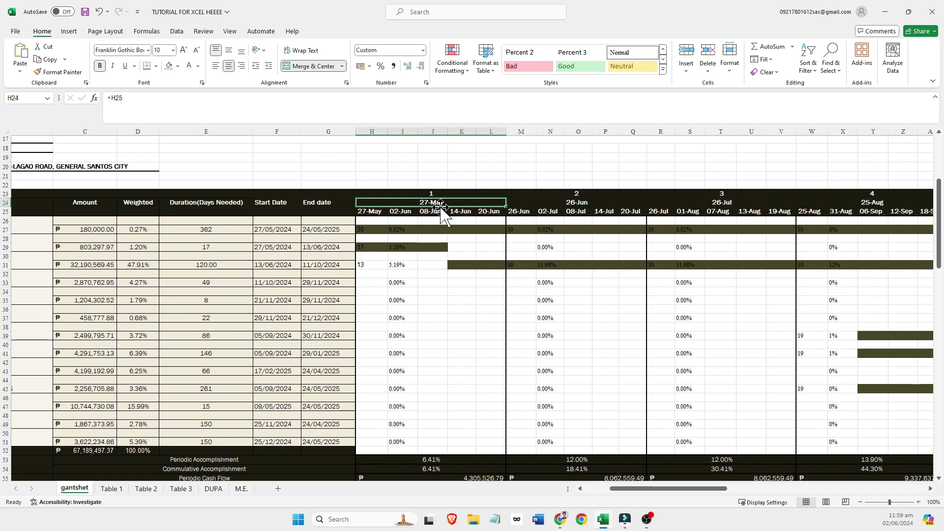
pyautogui.click(462, 256)
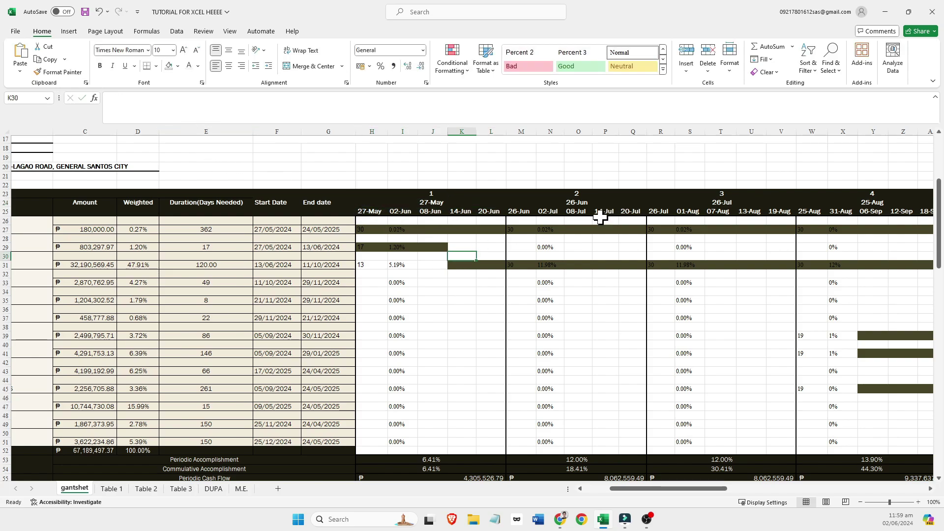
pyautogui.click(584, 203)
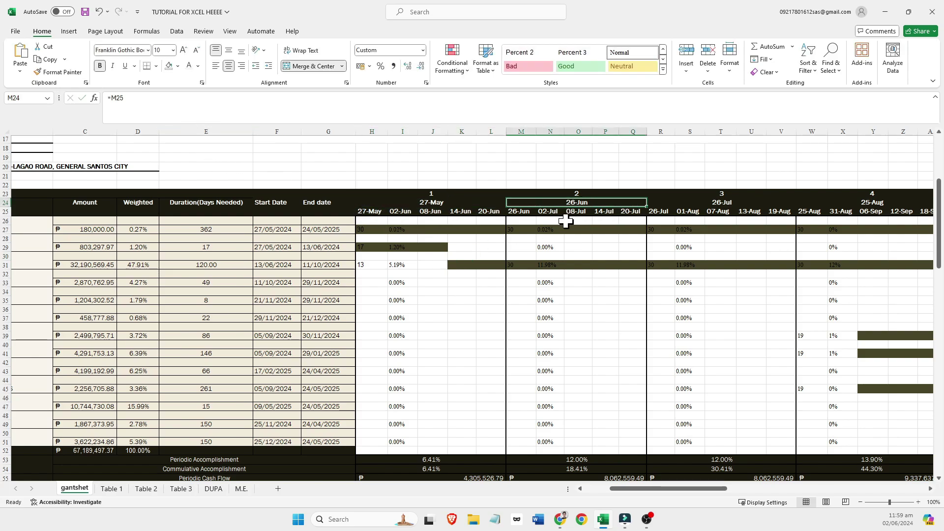
pyautogui.click(721, 202)
pyautogui.write('=R25')
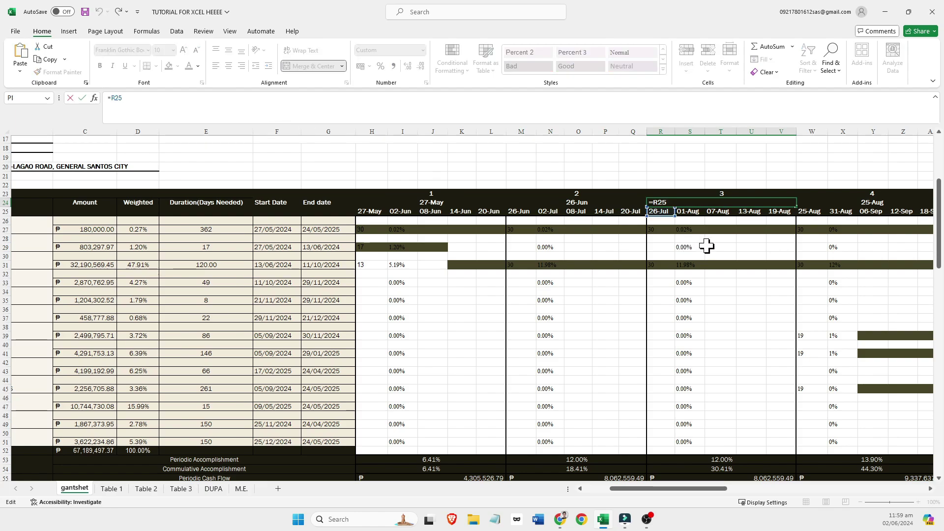
pyautogui.click(731, 262)
pyautogui.scroll(-1, 502, 302)
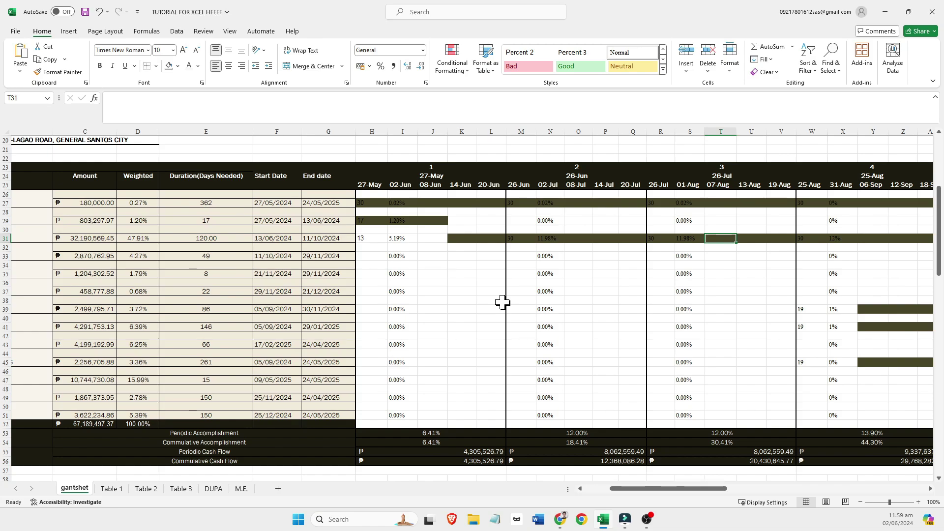
pyautogui.click(365, 197)
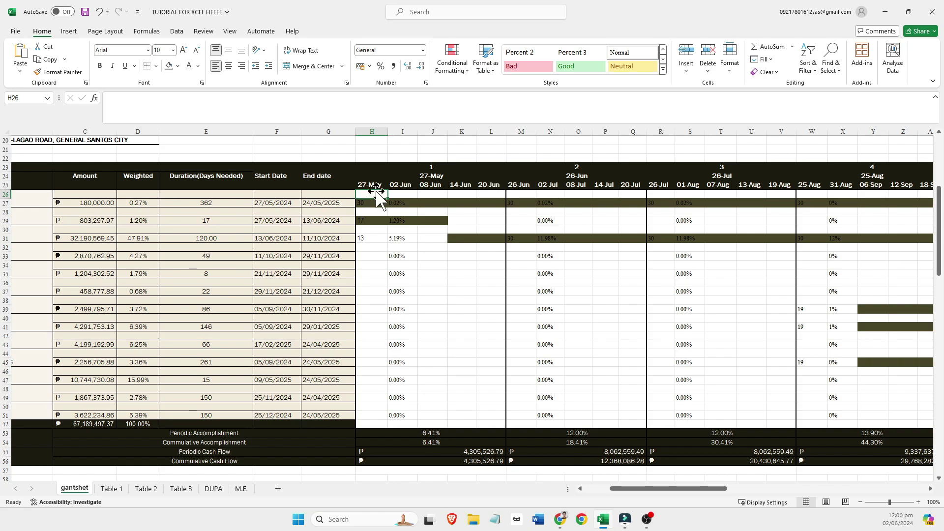
pyautogui.moveTo(376, 195); pyautogui.dragTo(382, 200)
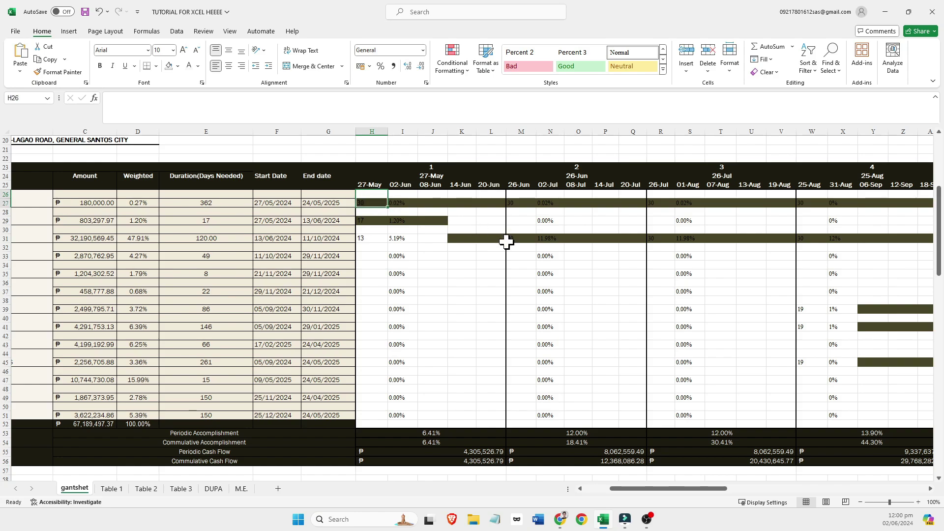
pyautogui.click(371, 184)
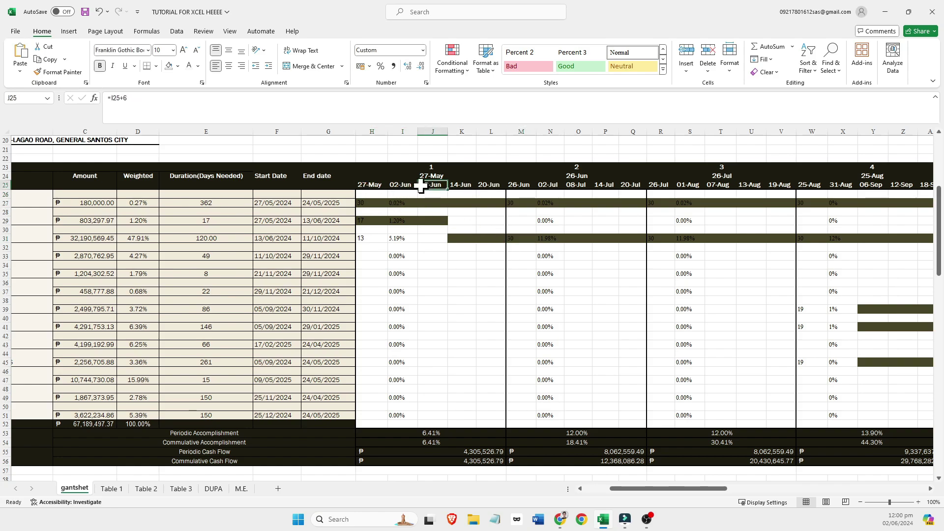
pyautogui.click(372, 184)
pyautogui.moveTo(374, 189); pyautogui.dragTo(375, 194)
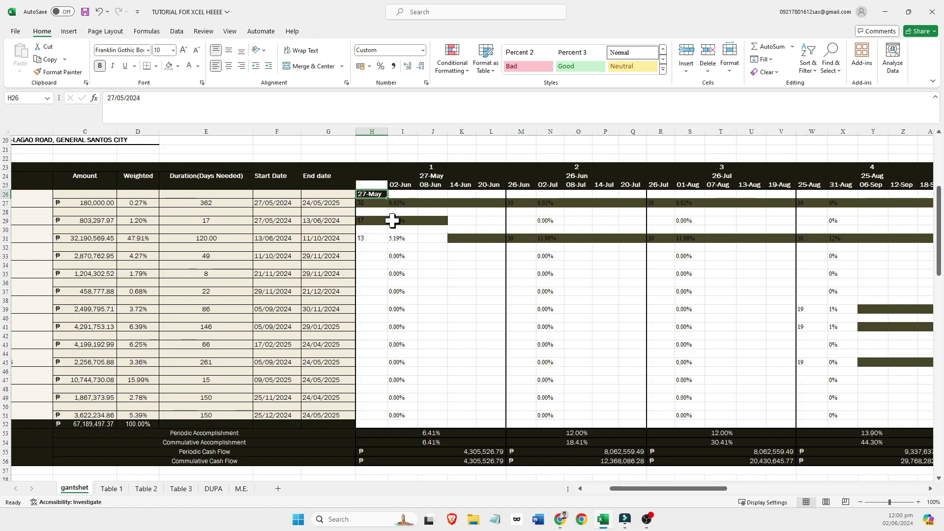
pyautogui.hotkey('ctrl', 'z')
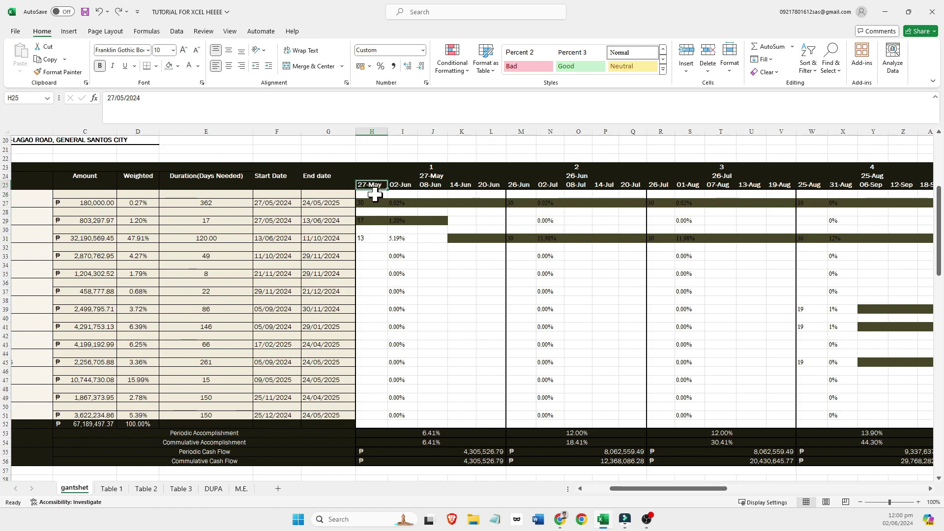
pyautogui.moveTo(367, 193); pyautogui.dragTo(645, 323)
pyautogui.click(593, 301)
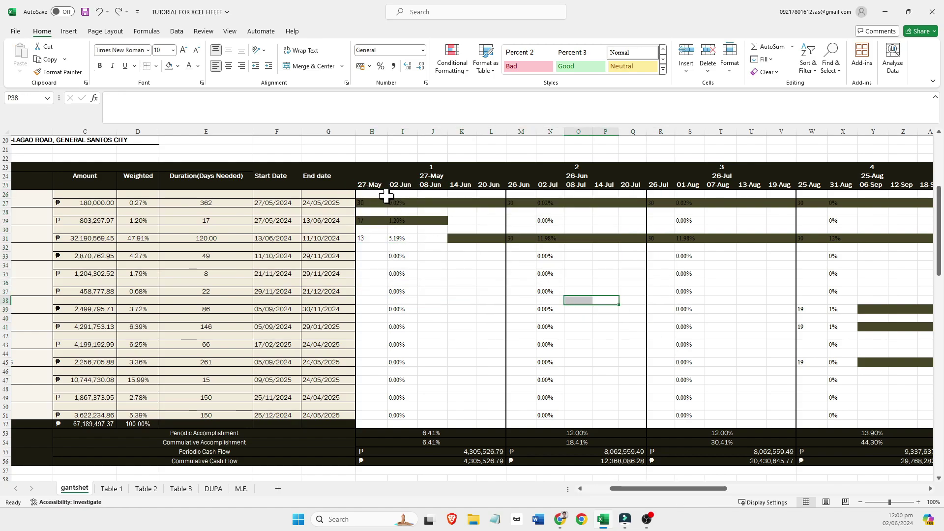
# Clear the conditional formatting rules from the Gantt timeline cells, starting at H27 and extending through column BR in the last month.
pyautogui.moveTo(370, 202); pyautogui.dragTo(265, 231)
pyautogui.click(266, 203)
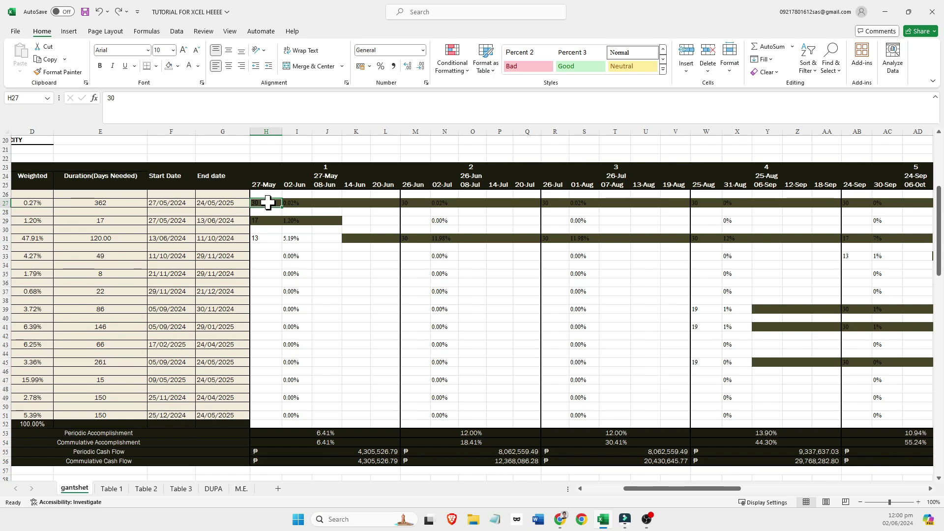
pyautogui.moveTo(268, 203); pyautogui.dragTo(764, 419)
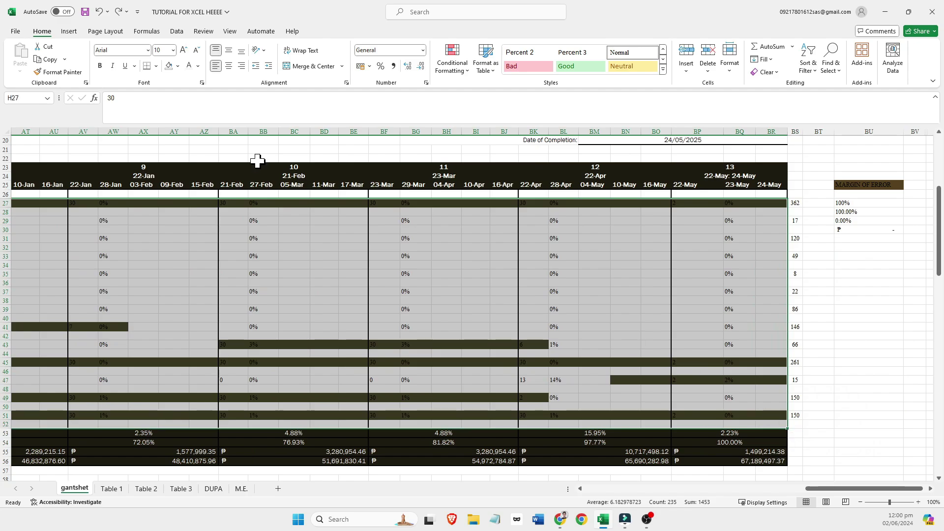
pyautogui.click(445, 68)
pyautogui.moveTo(481, 207)
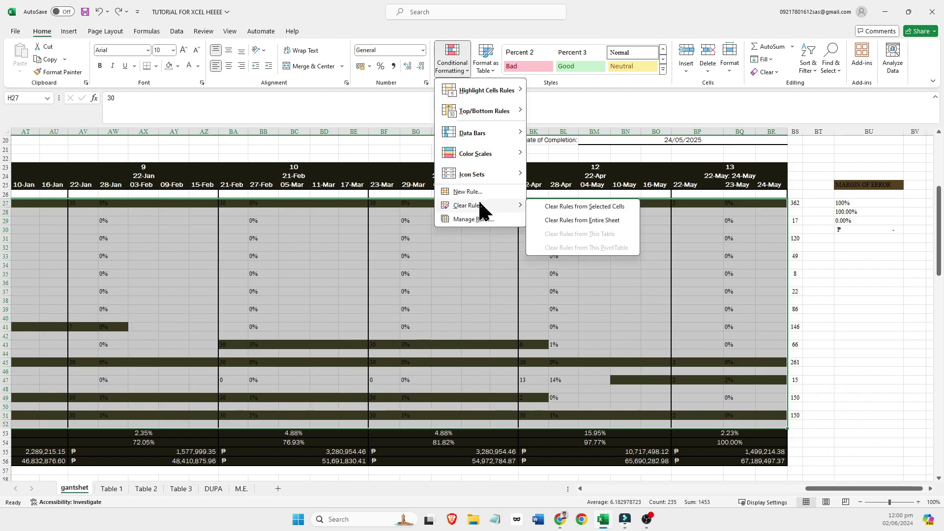
pyautogui.click(585, 207)
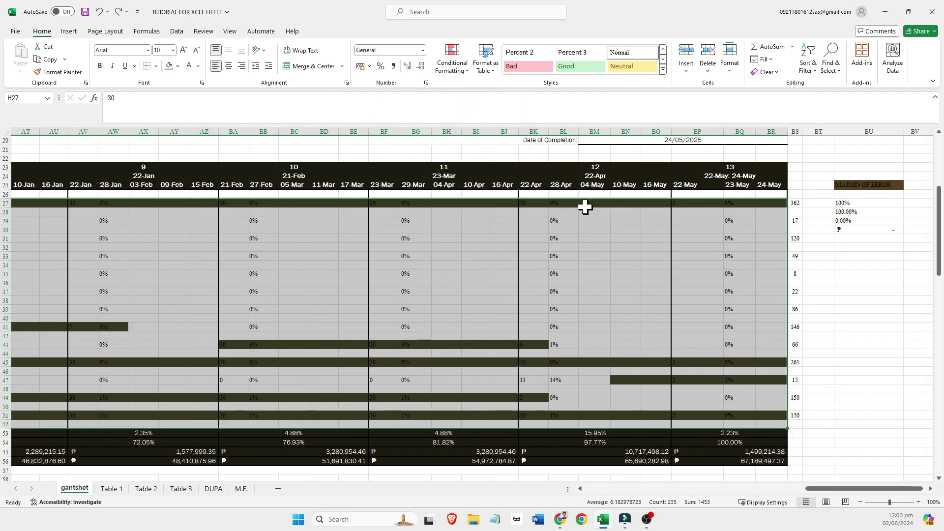
# Start a new conditional formatting rule for the selected timeline that uses a formula to determine which cells to format.
pyautogui.moveTo(824, 489); pyautogui.dragTo(637, 490)
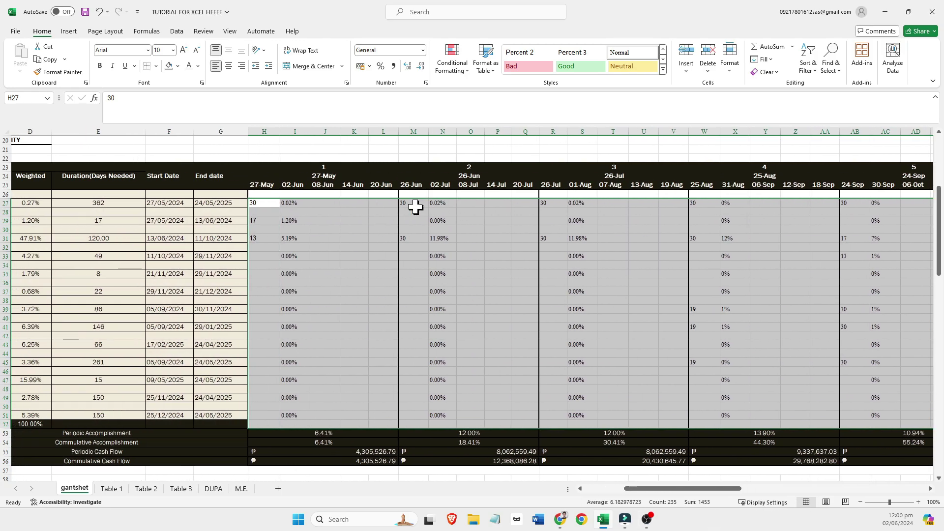
pyautogui.click(455, 66)
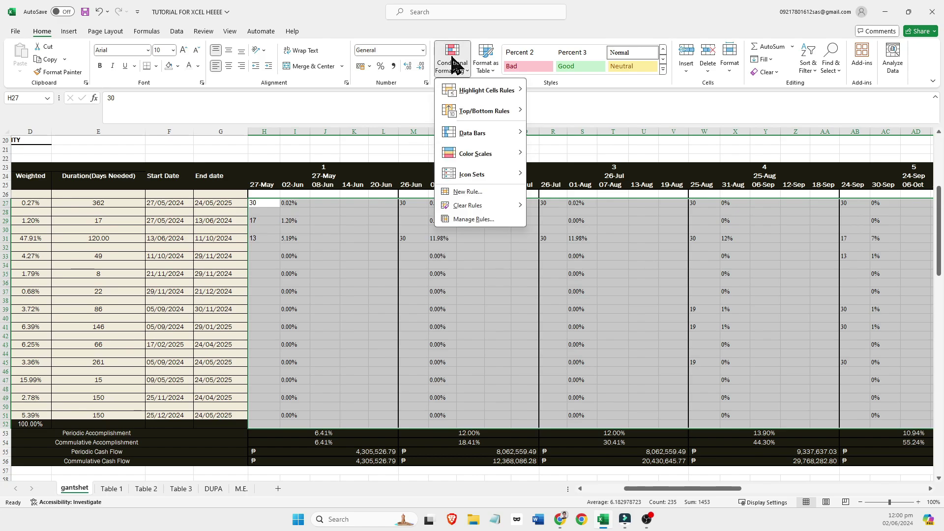
pyautogui.click(479, 193)
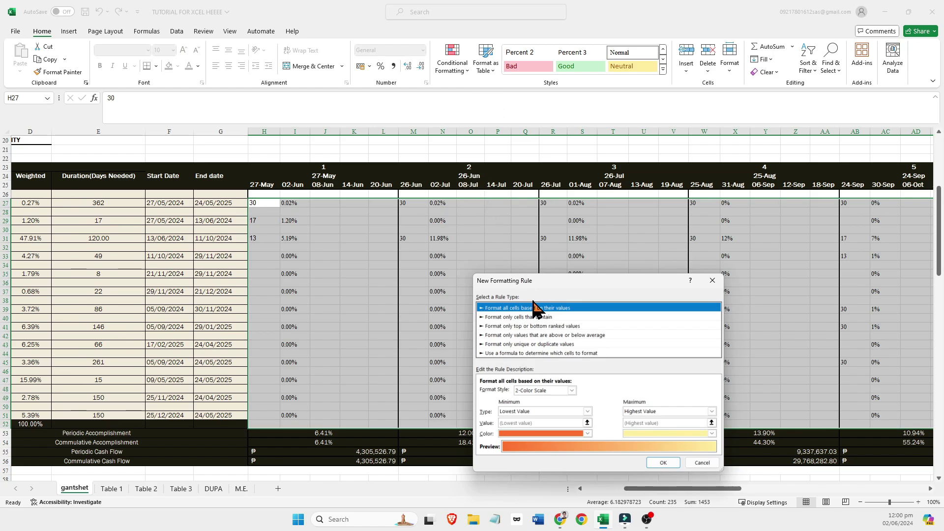
pyautogui.click(505, 354)
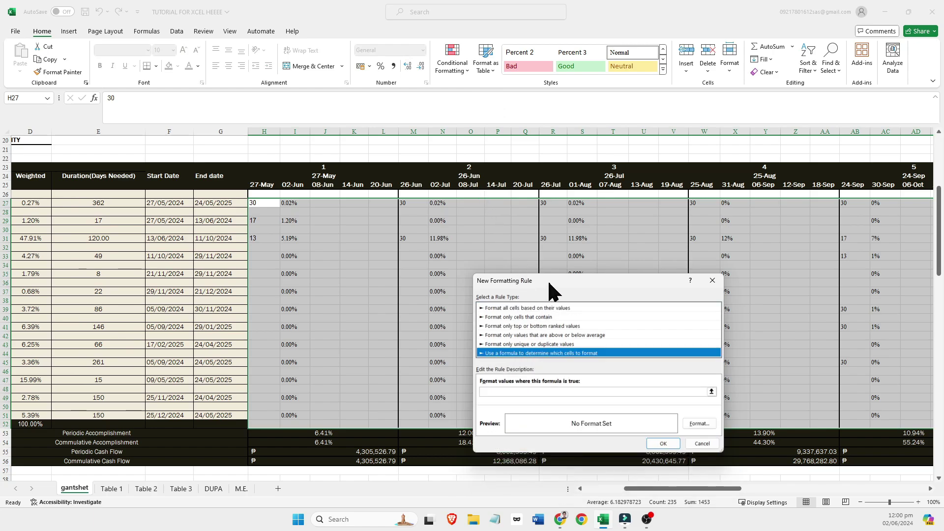
pyautogui.moveTo(557, 281); pyautogui.dragTo(323, 191)
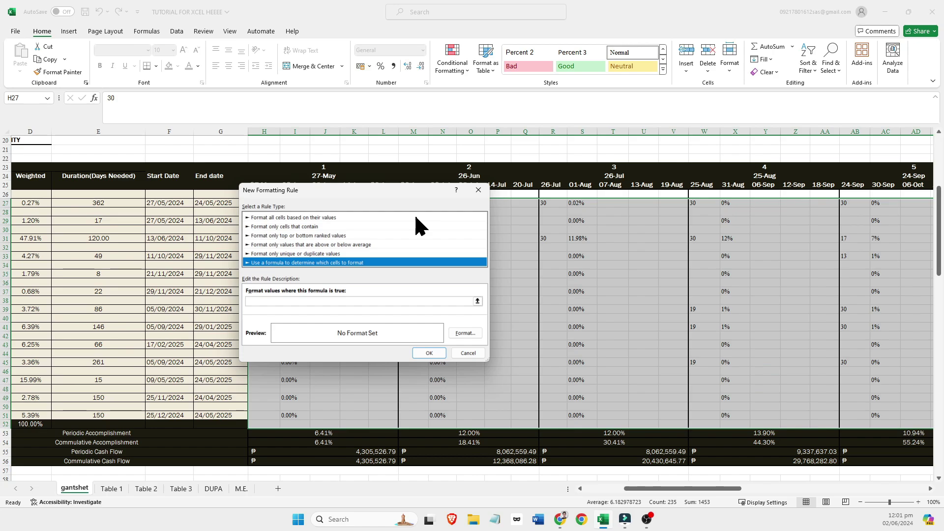
pyautogui.click(288, 301)
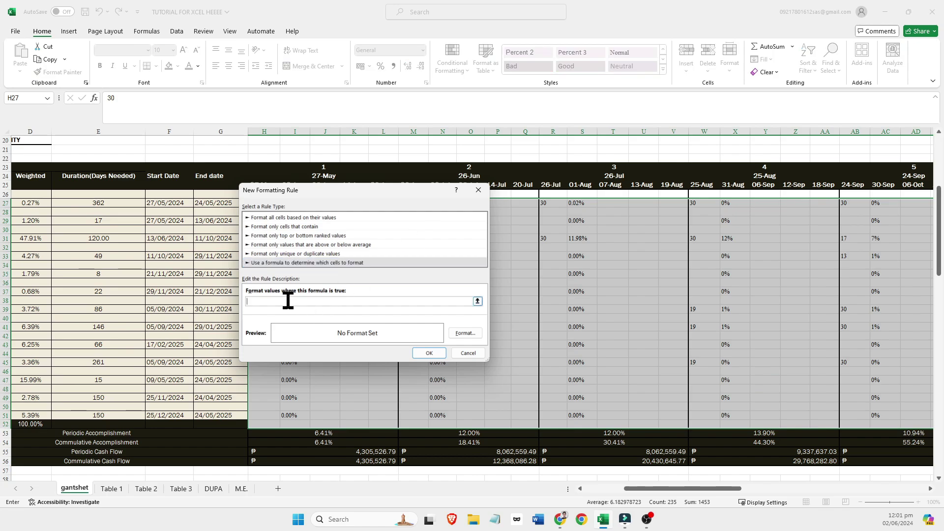
# Enter the rule formula =AND($H$25>=$F$27,$H$25<=$G$27), comparing the first date header with the first task's start and end dates.
pyautogui.write('=AND(')
pyautogui.moveTo(355, 189); pyautogui.dragTo(527, 221)
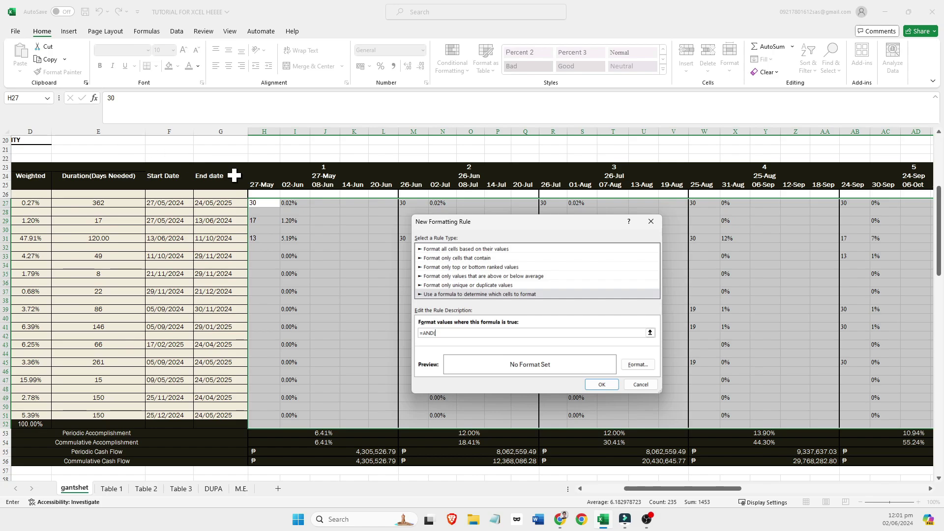
pyautogui.click(265, 185)
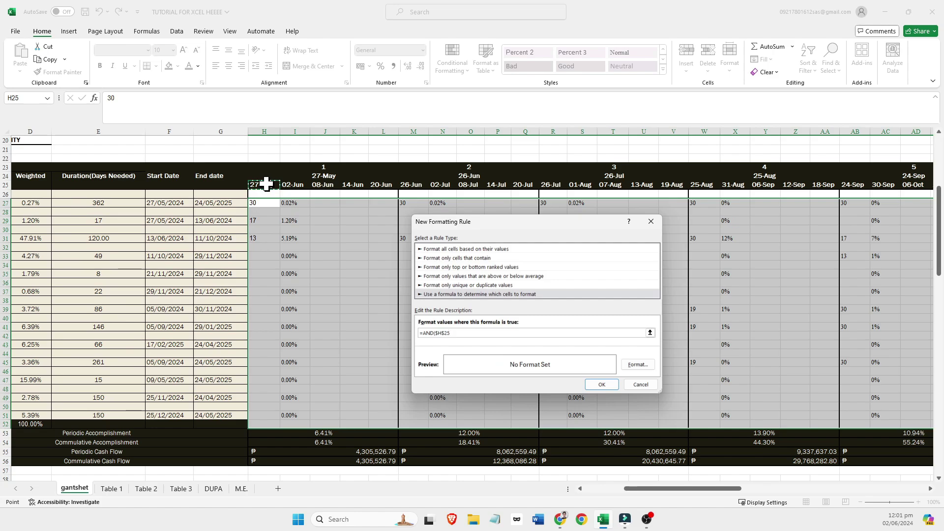
pyautogui.write('>=')
pyautogui.click(173, 203)
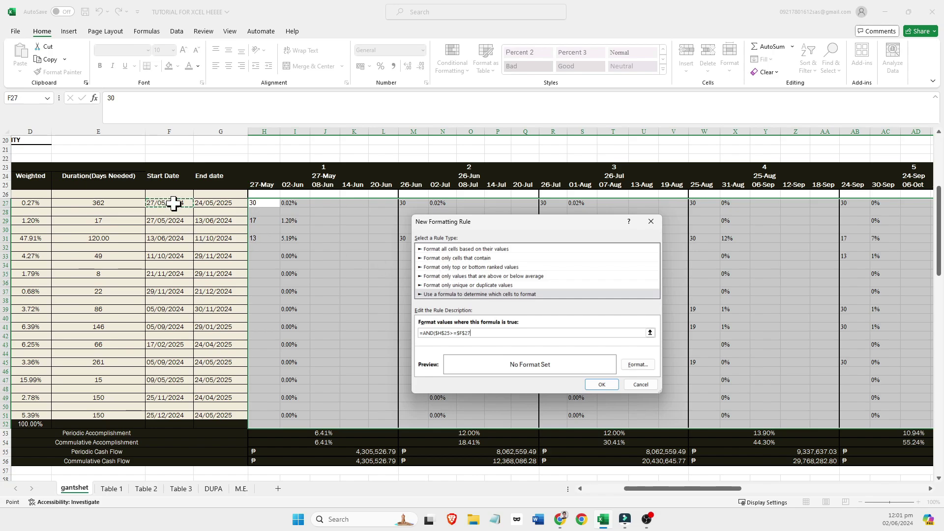
pyautogui.press('F2')
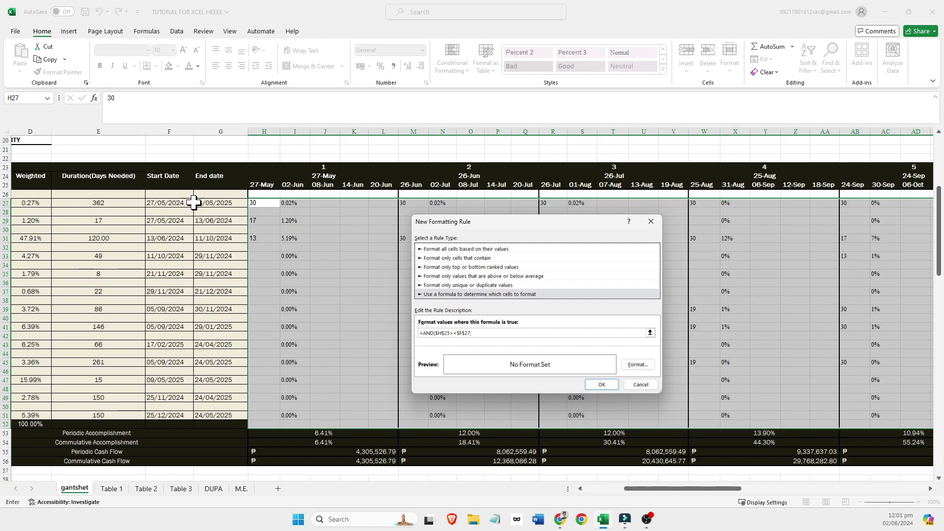
pyautogui.press('BackSpace')
pyautogui.click(266, 185)
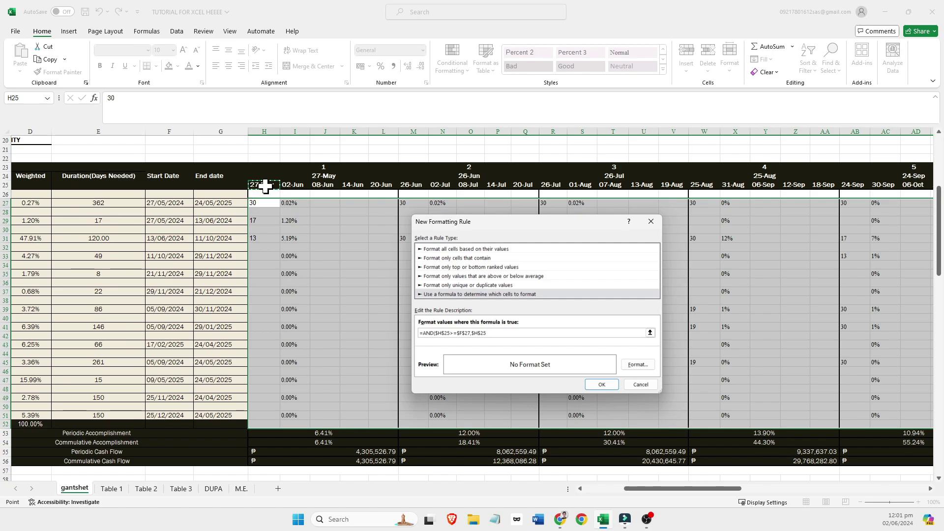
pyautogui.write('<=')
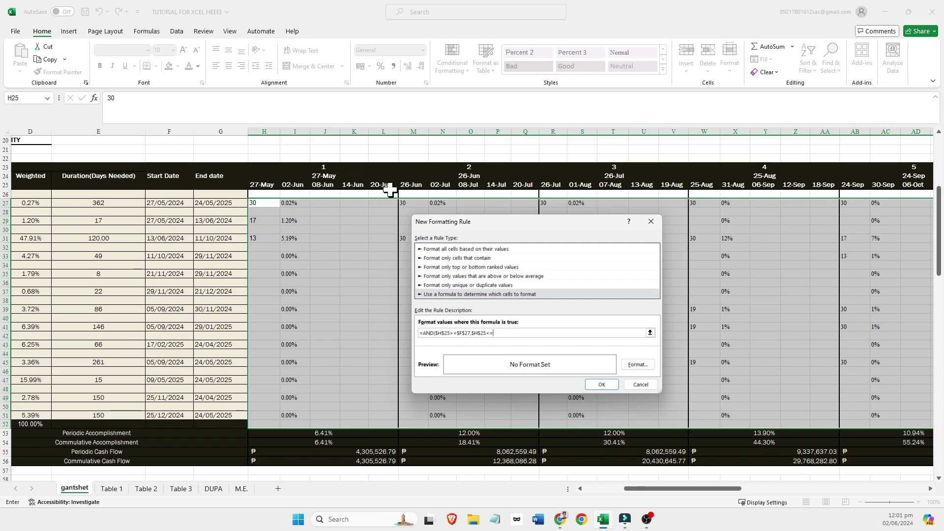
pyautogui.click(226, 201)
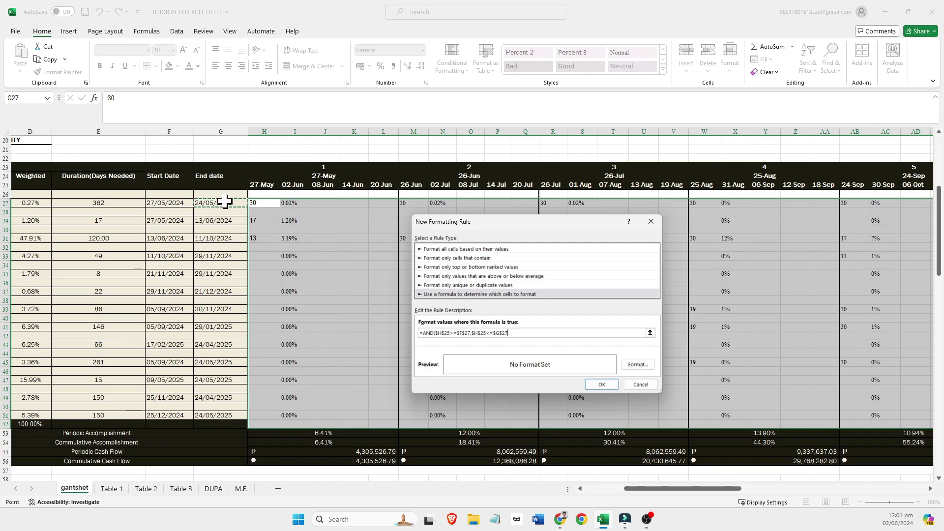
pyautogui.write(')')
# Open the recently used reference workbook and return to the new formatting rule.
pyautogui.rightClick(601, 523)
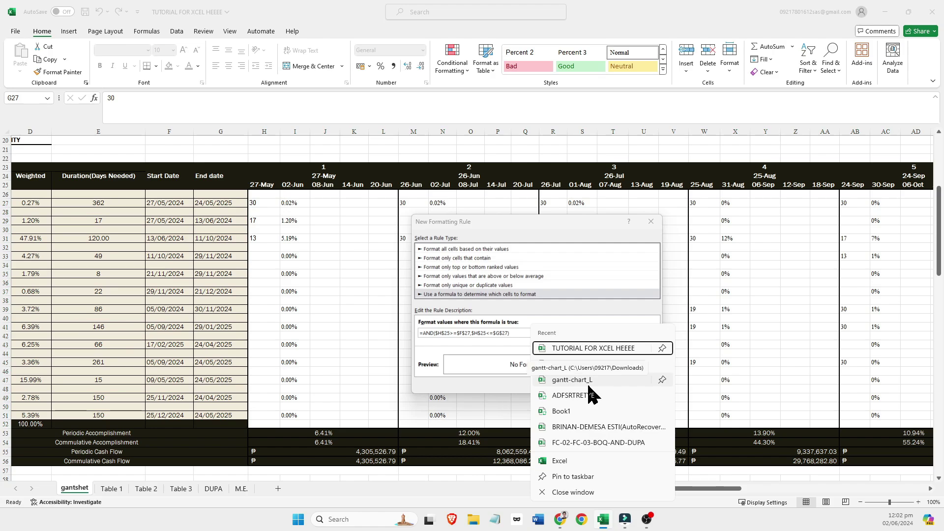
pyautogui.click(617, 362)
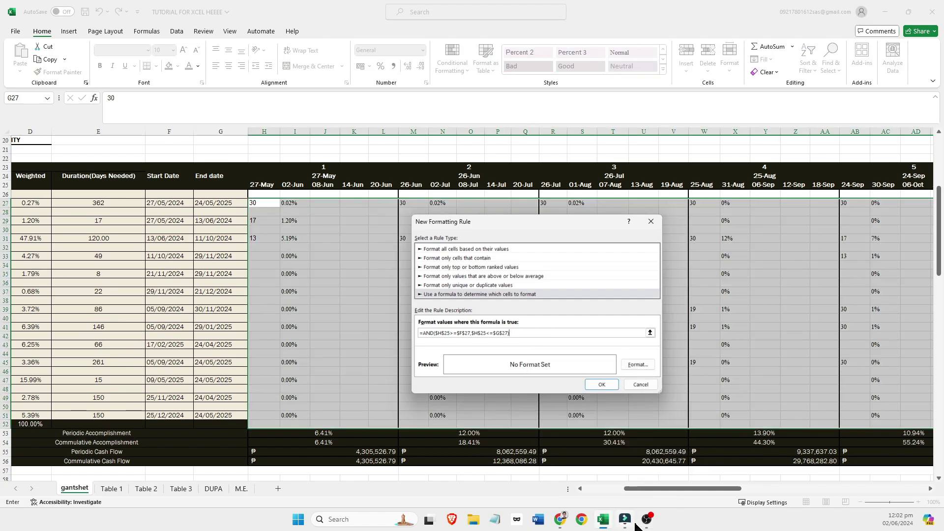
pyautogui.moveTo(610, 525)
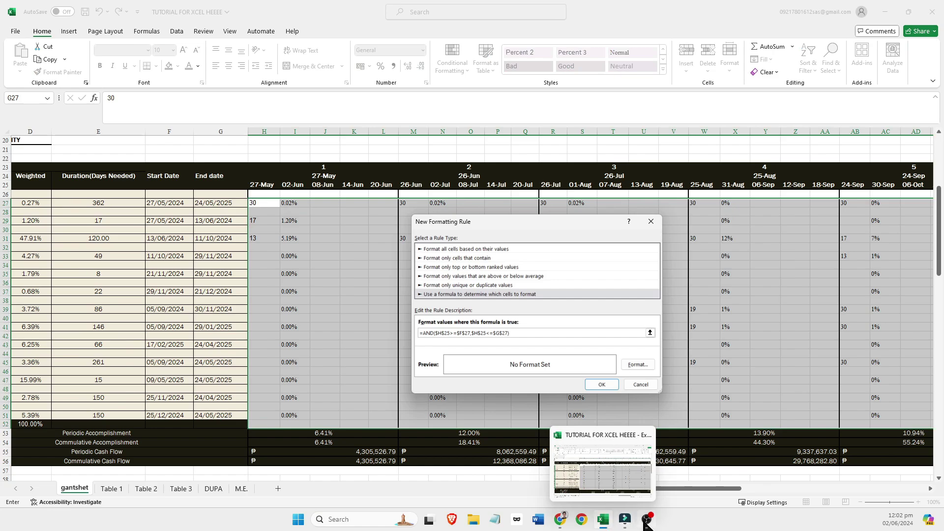
pyautogui.click(678, 518)
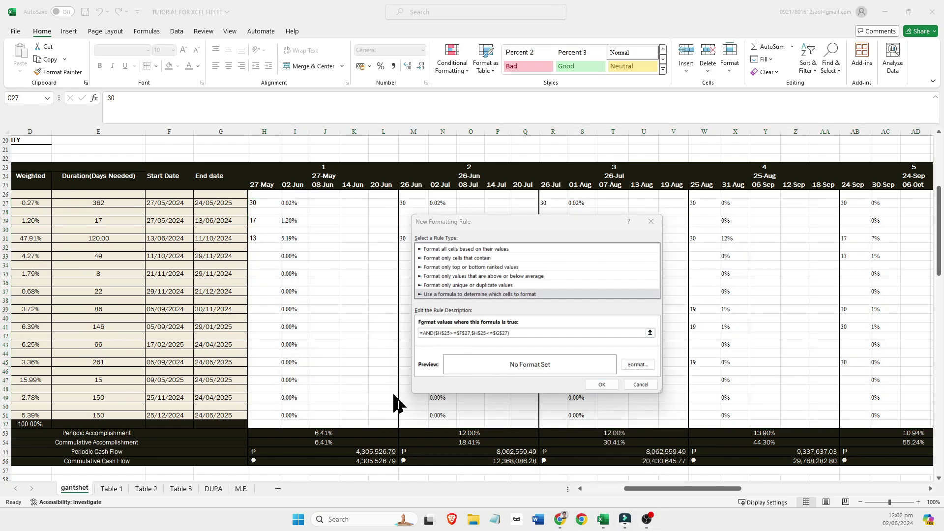
pyautogui.click(523, 219)
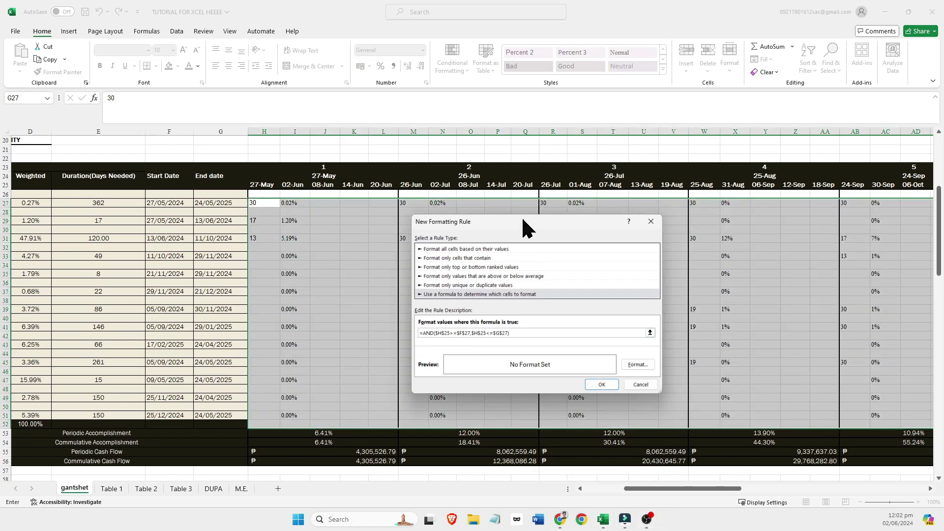
# Make the column relative in both date header references of the rule formula, changing them to H$25.
pyautogui.click(440, 333)
pyautogui.press('Left')
pyautogui.hotkey('ctrl', 'z')
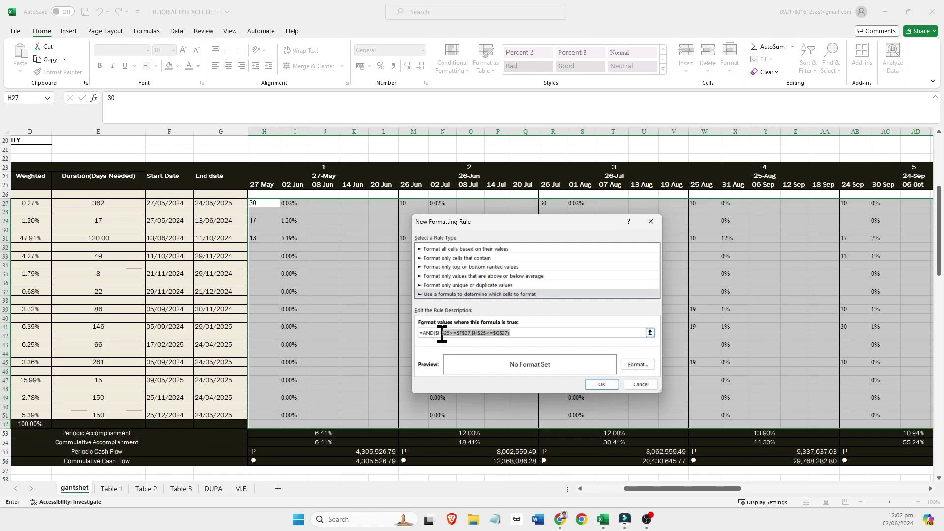
pyautogui.click(438, 333)
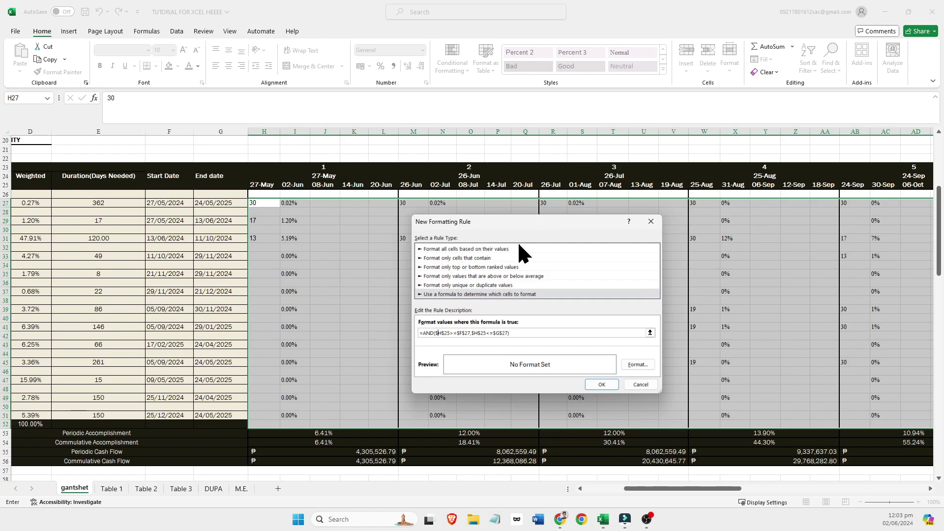
pyautogui.press('BackSpace')
pyautogui.press('Left')
pyautogui.hotkey('ctrl', 'z')
pyautogui.hotkey('ctrl', 'z')
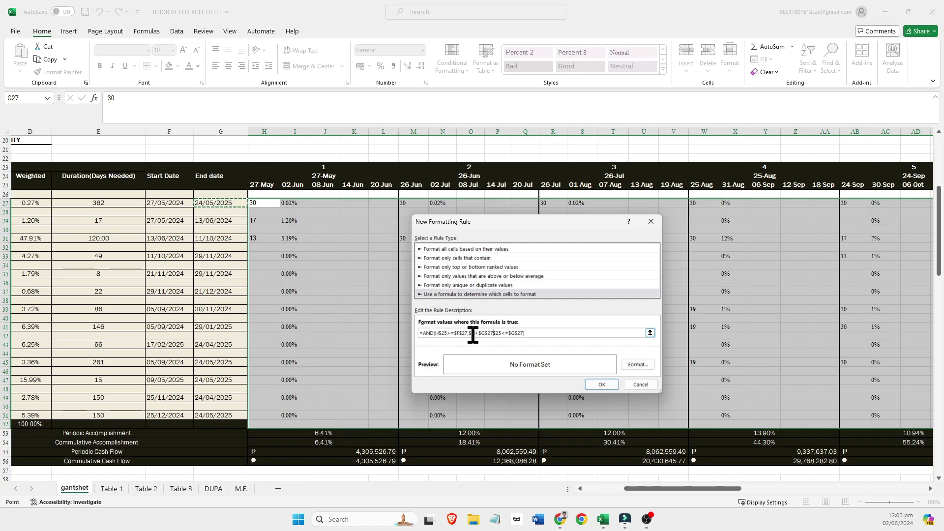
pyautogui.hotkey('ctrl', 'z')
pyautogui.press('BackSpace')
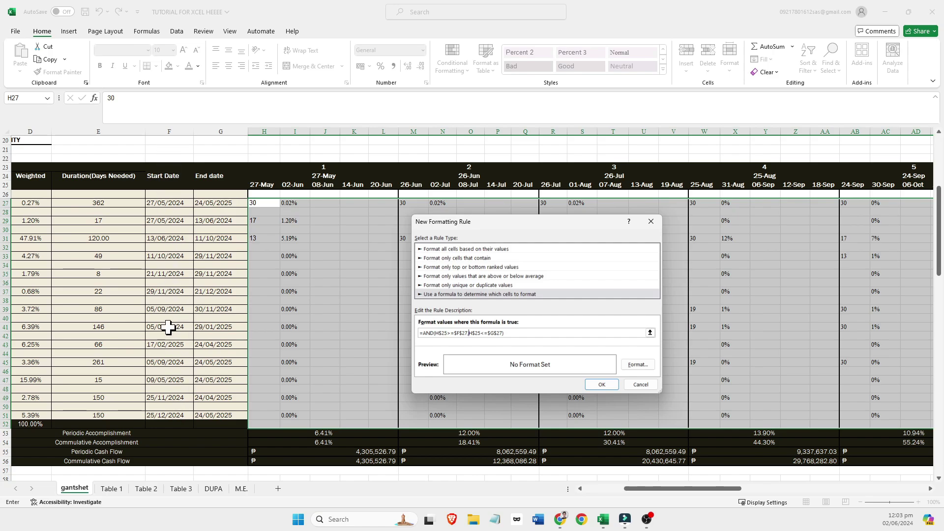
# Make the row relative in the start and end date references of the rule formula, changing them to $F27 and $G27.
pyautogui.click(464, 333)
pyautogui.press('BackSpace')
pyautogui.click(495, 334)
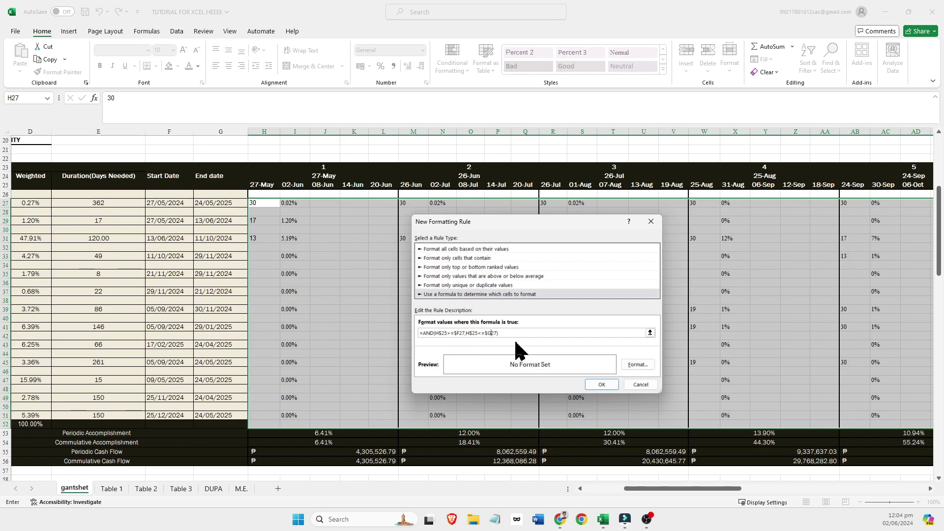
# Set a dark olive green fill as the rule's format and apply the rule to the timeline.
pyautogui.click(637, 365)
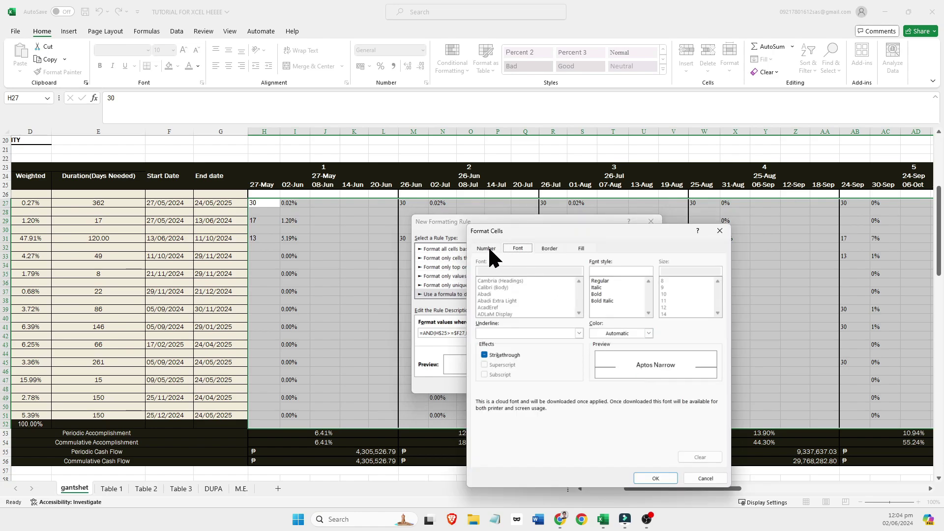
pyautogui.click(585, 250)
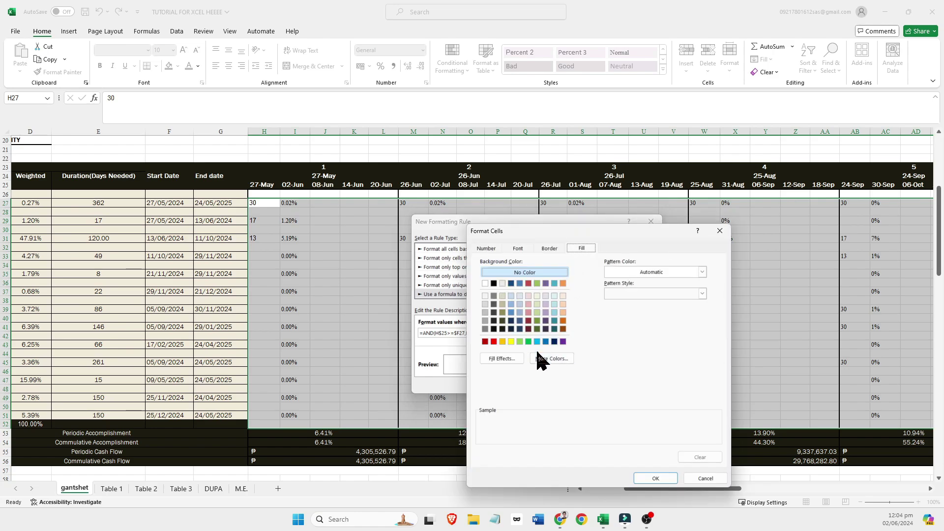
pyautogui.click(538, 329)
pyautogui.click(659, 480)
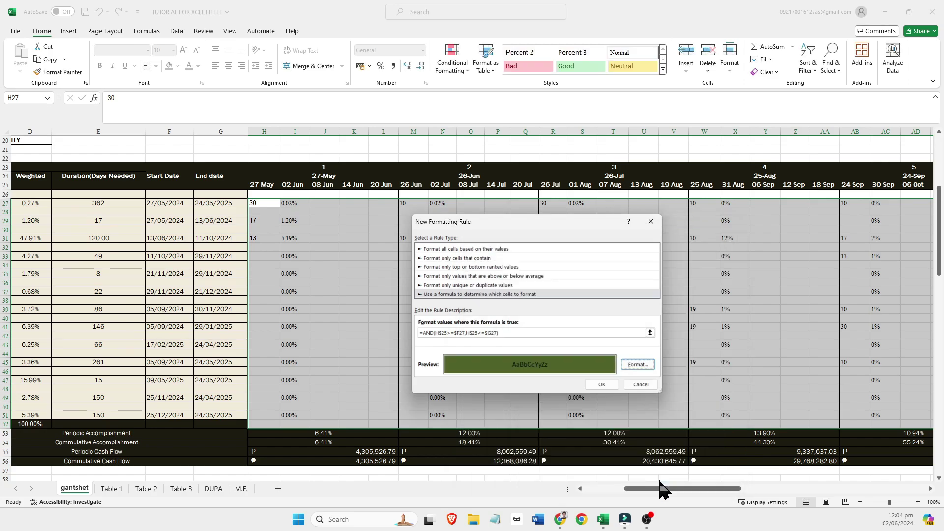
pyautogui.click(610, 385)
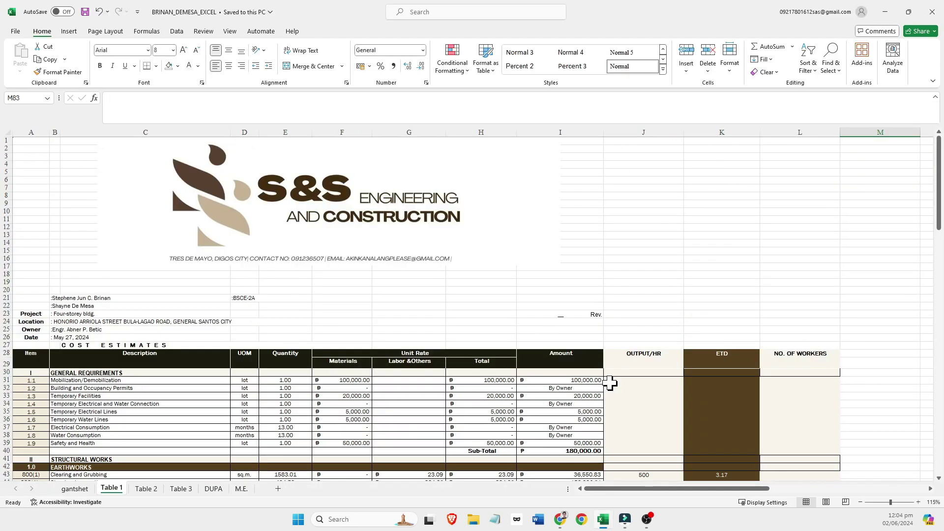
# View the gantshet sheet in the reference workbook, then return to TUTORIAL FOR XCEL HEEEE and examine its timeline bars.
pyautogui.click(74, 488)
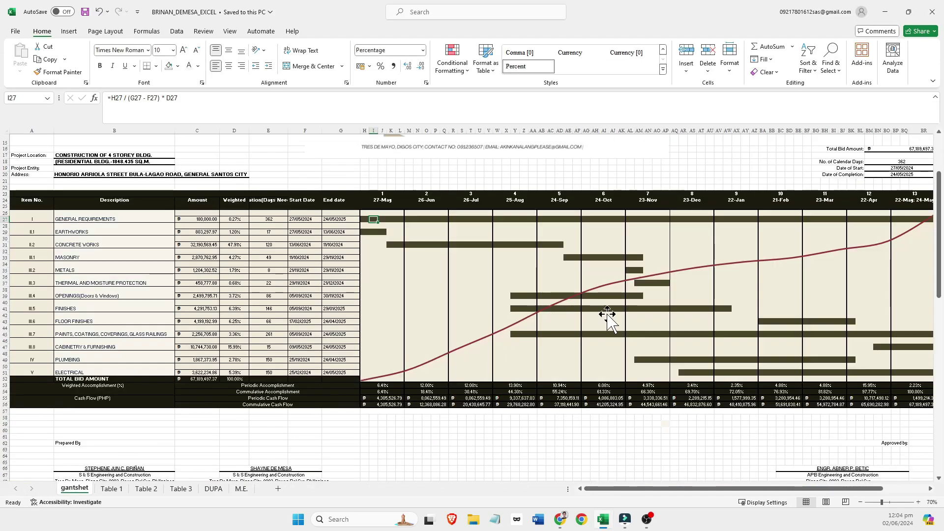
pyautogui.moveTo(603, 520)
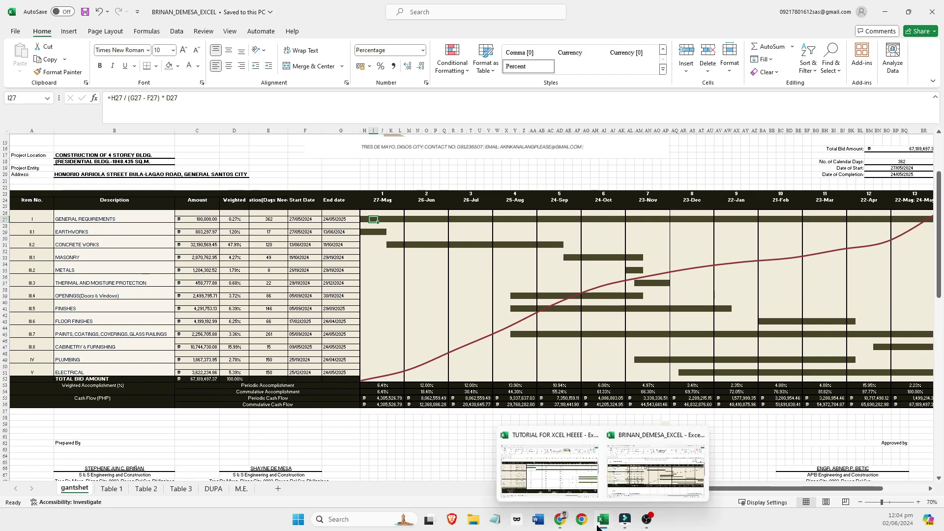
pyautogui.click(570, 482)
pyautogui.scroll(2, 525, 361)
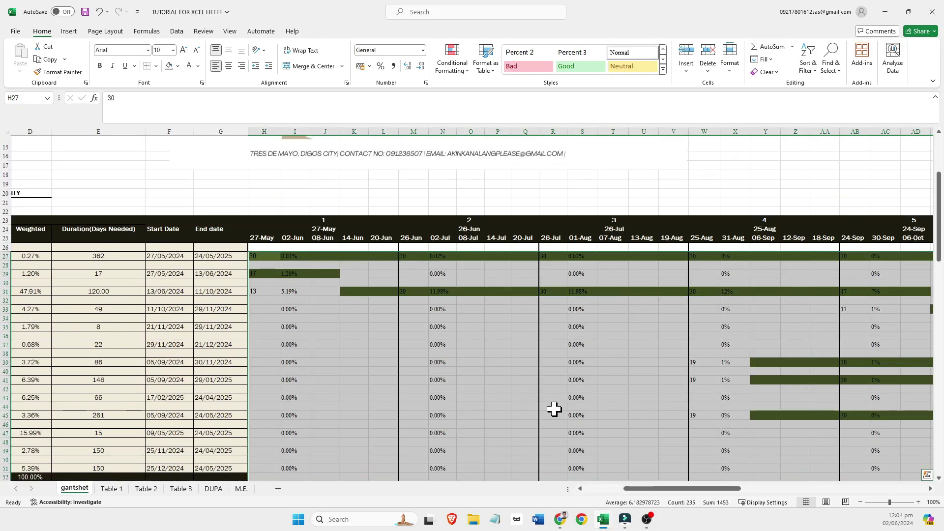
pyautogui.moveTo(641, 494)
pyautogui.mouseDown()
pyautogui.moveTo(687, 498)
pyautogui.moveTo(651, 498)
pyautogui.mouseUp()
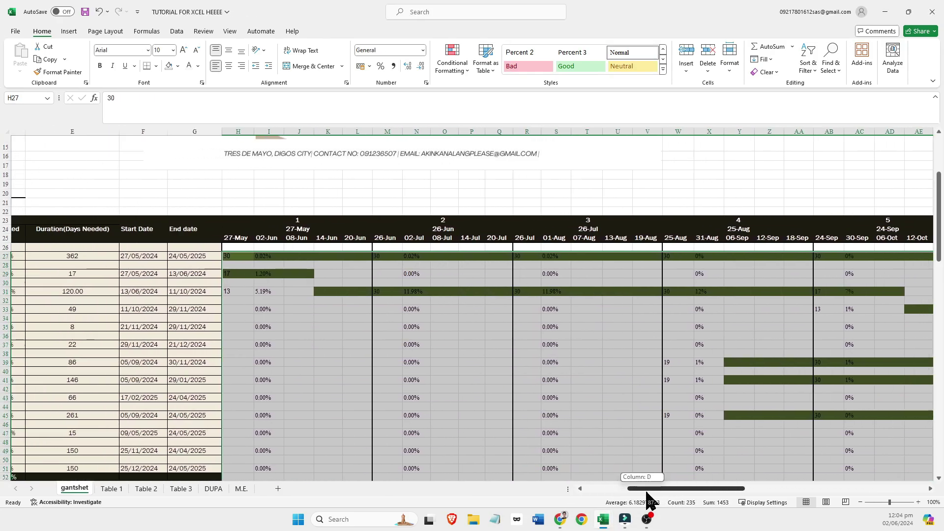
# Compare the timeline bars with the gantshet sheet of the reference workbook, then return to TUTORIAL FOR XCEL HEEEE.
pyautogui.scroll(-2, 621, 493)
pyautogui.moveTo(605, 520)
pyautogui.click(644, 472)
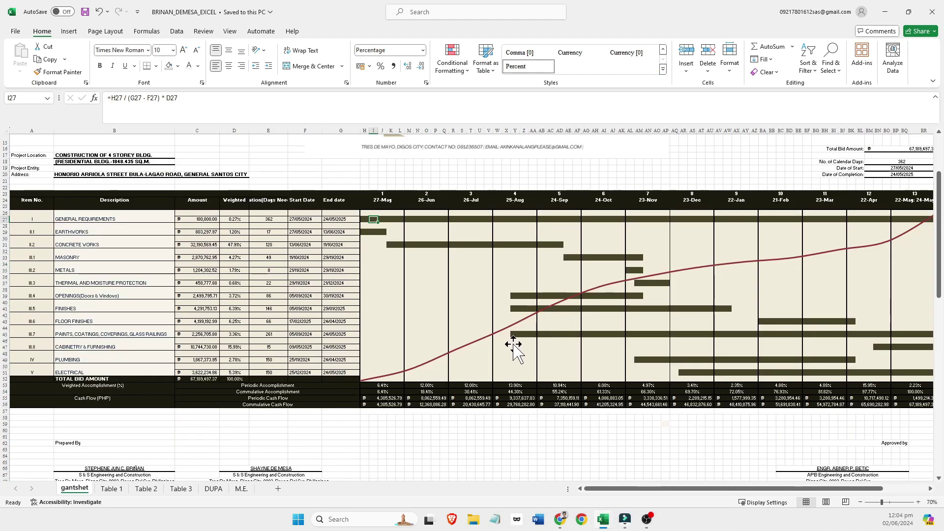
pyautogui.scroll(1, 550, 347)
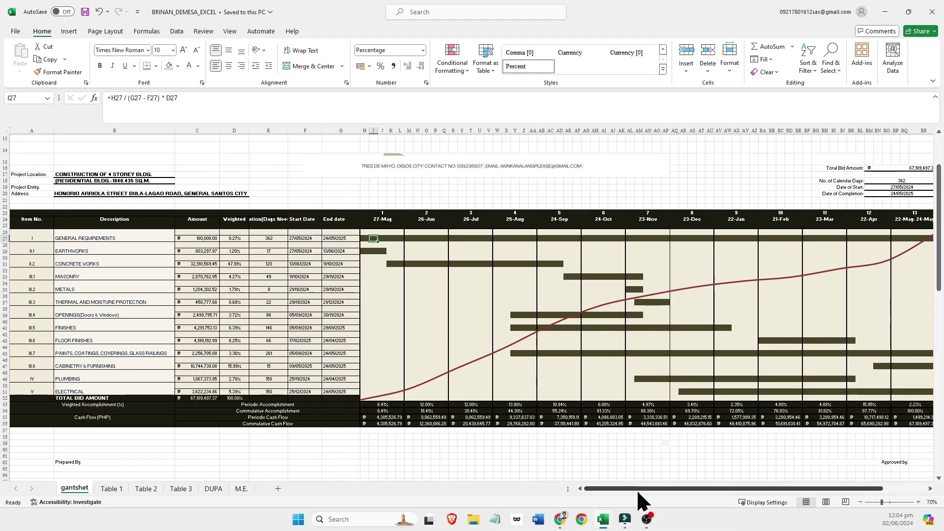
pyautogui.moveTo(639, 489)
pyautogui.mouseDown()
pyautogui.moveTo(660, 490)
pyautogui.moveTo(641, 497)
pyautogui.mouseUp()
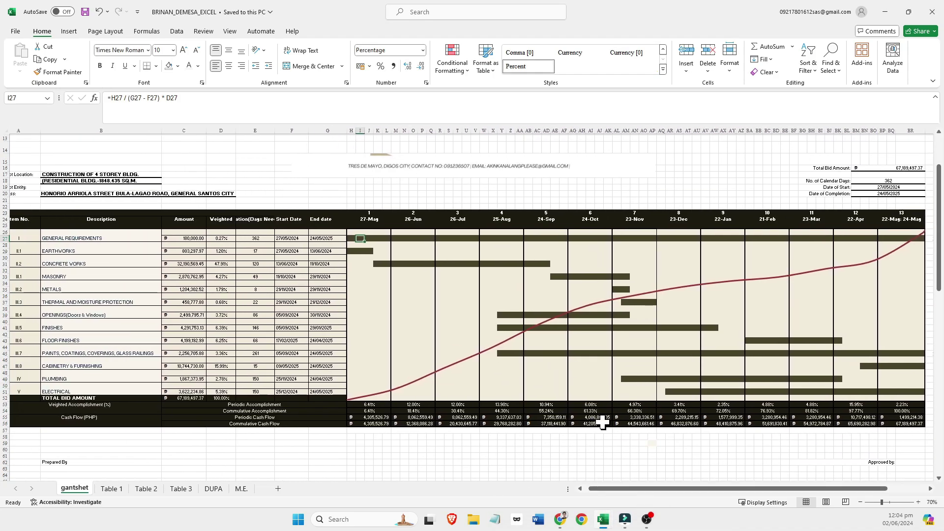
pyautogui.moveTo(605, 520)
pyautogui.click(583, 479)
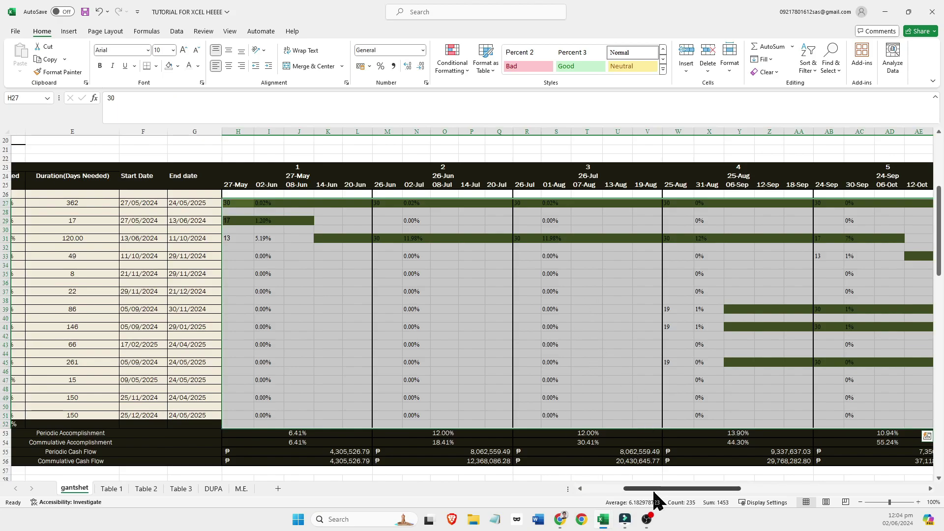
pyautogui.moveTo(655, 491); pyautogui.dragTo(649, 522)
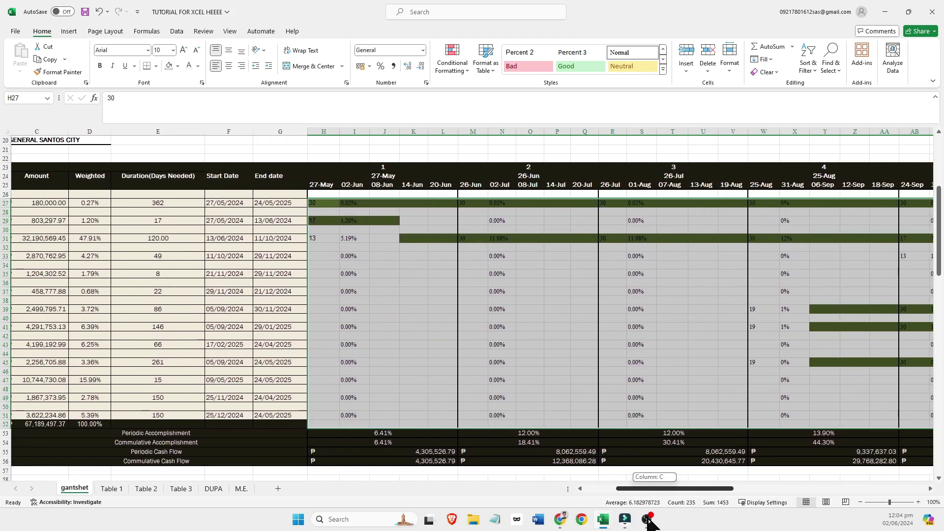
# Examine the Periodic Accomplishment sum formulas for the first three months, beneath the timeline.
pyautogui.scroll(-5, 489, 388)
pyautogui.click(435, 409)
pyautogui.scroll(2, 414, 350)
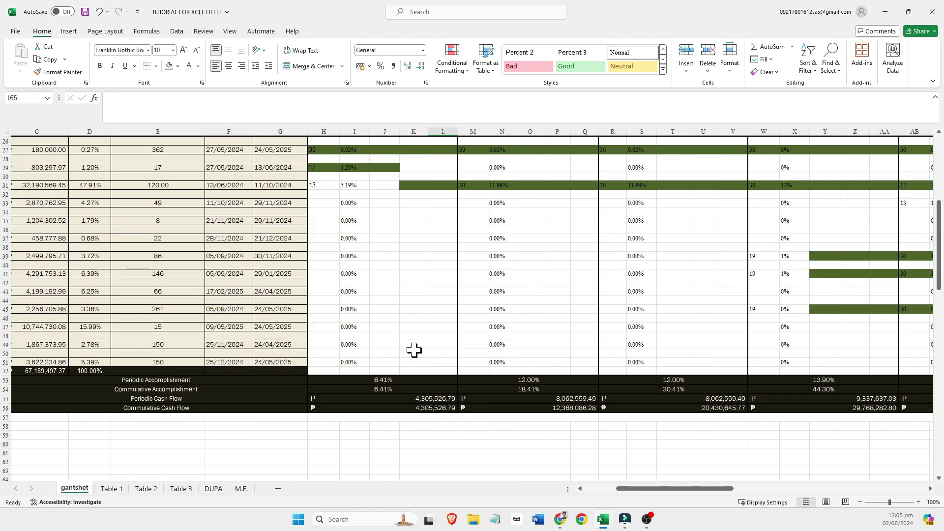
pyautogui.click(393, 381)
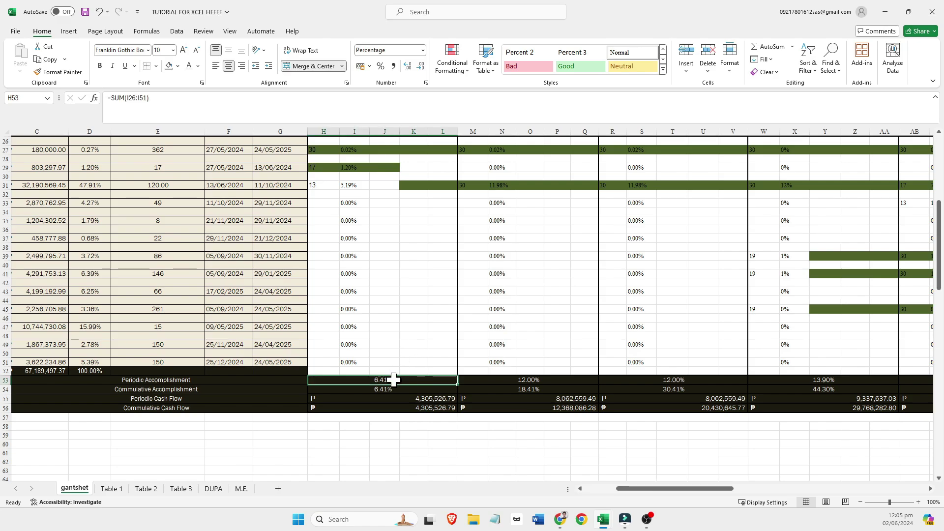
pyautogui.click(557, 380)
pyautogui.click(654, 380)
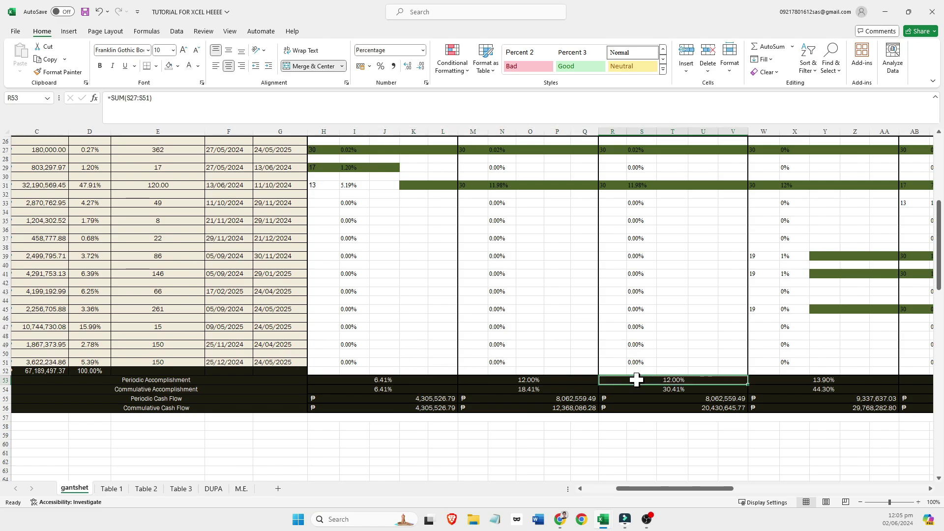
pyautogui.click(435, 381)
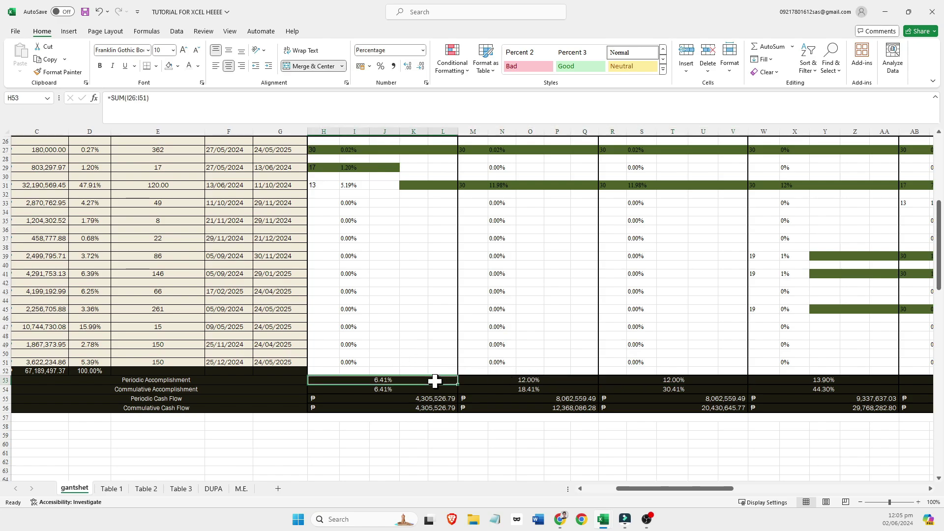
pyautogui.scroll(3, 403, 369)
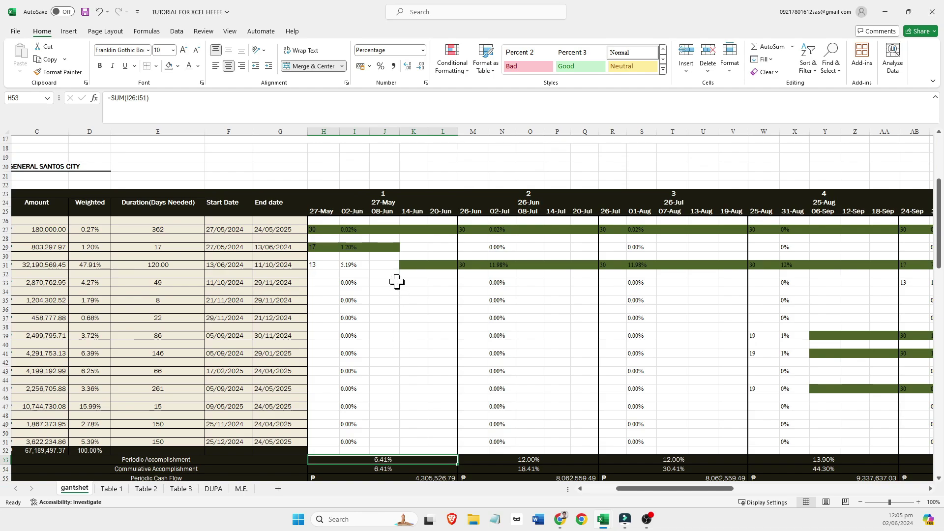
pyautogui.scroll(-3, 397, 282)
pyautogui.scroll(1, 396, 282)
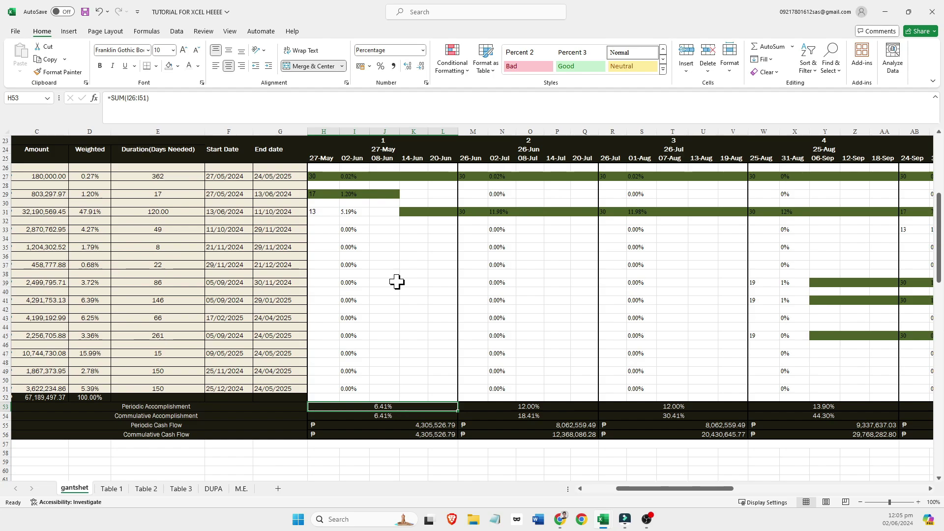
# Examine the day counts in row 27 of the timeline for the periods starting 27-May, 26-Jun and 26-Jul.
pyautogui.click(323, 176)
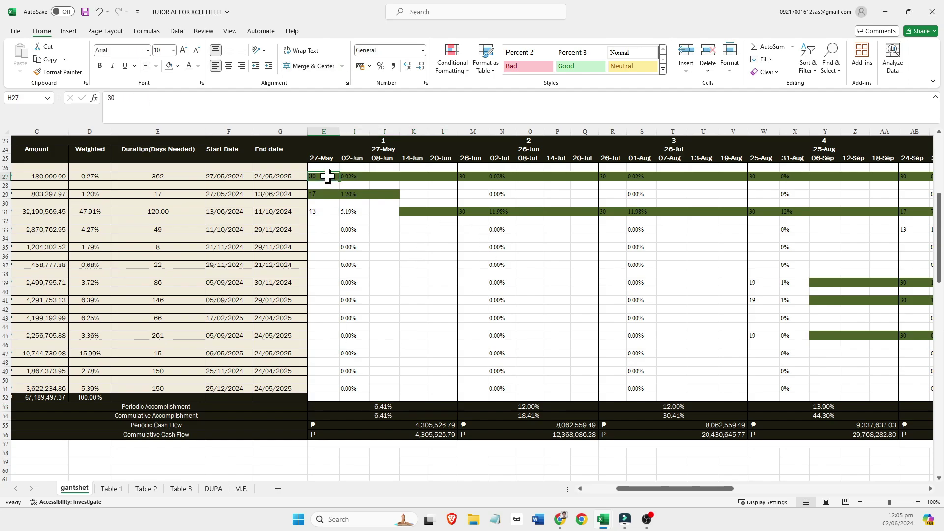
pyautogui.moveTo(317, 168); pyautogui.dragTo(442, 249)
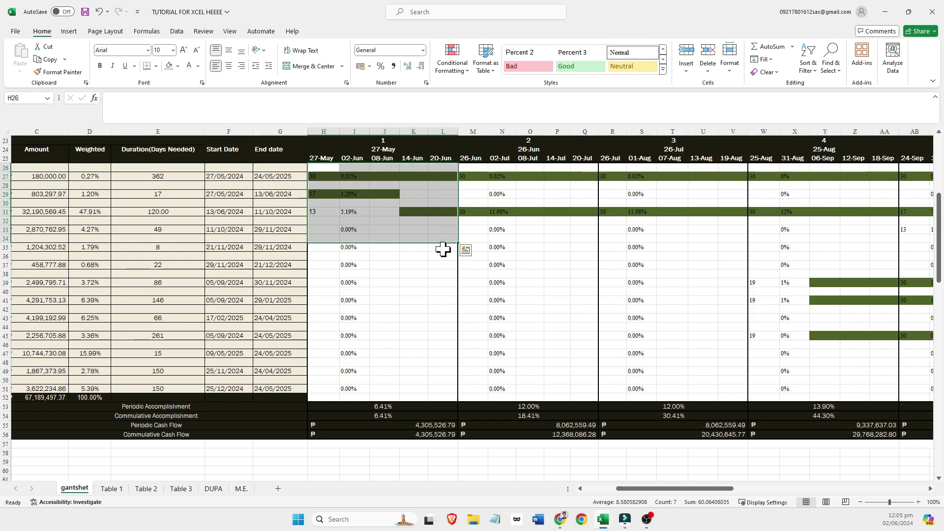
pyautogui.click(426, 284)
pyautogui.click(326, 177)
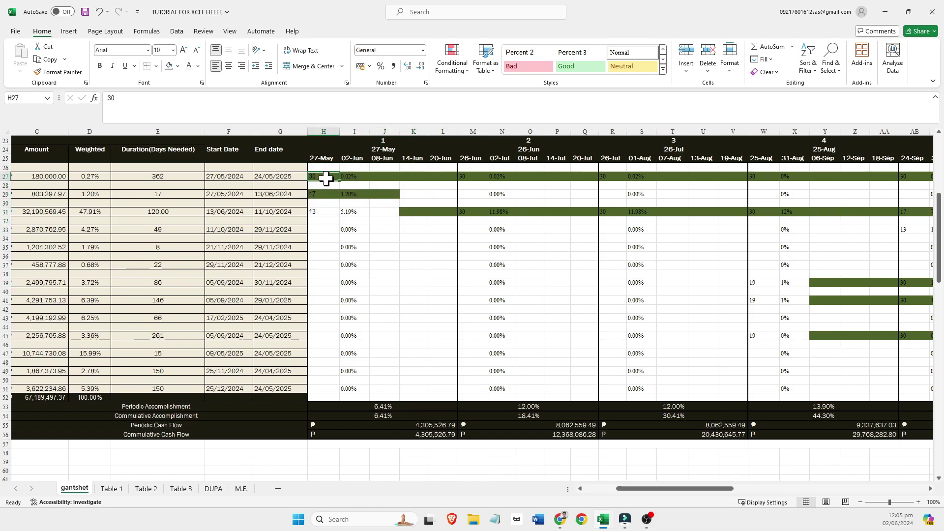
pyautogui.click(467, 176)
pyautogui.click(327, 177)
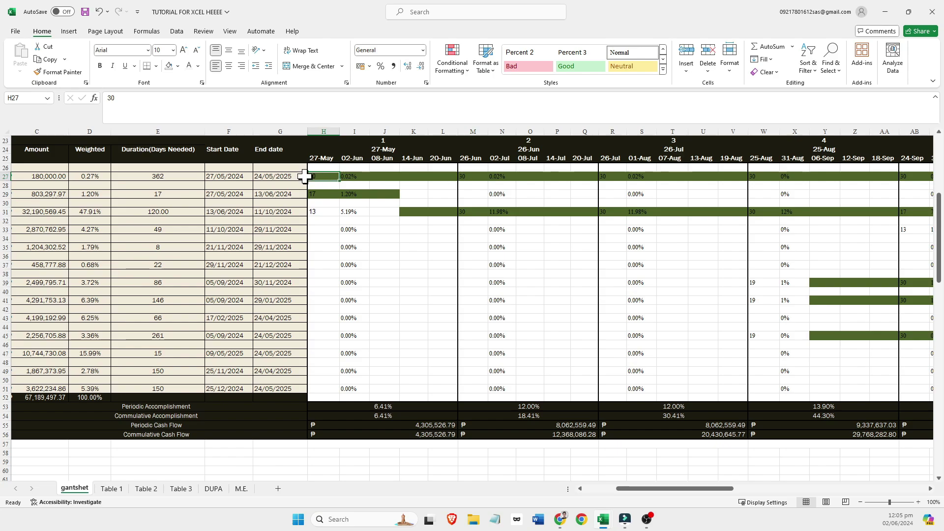
pyautogui.moveTo(329, 177); pyautogui.dragTo(453, 175)
pyautogui.click(420, 194)
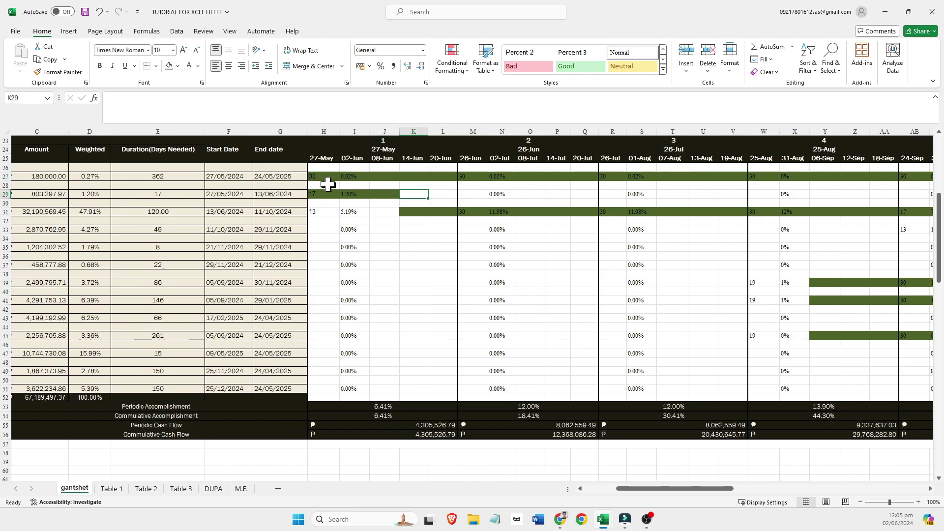
pyautogui.click(314, 179)
pyautogui.click(173, 104)
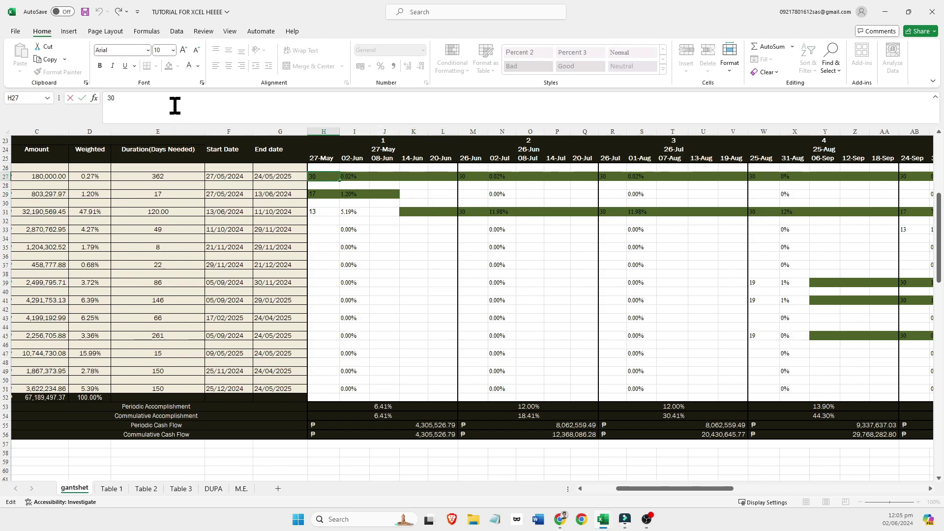
pyautogui.click(611, 177)
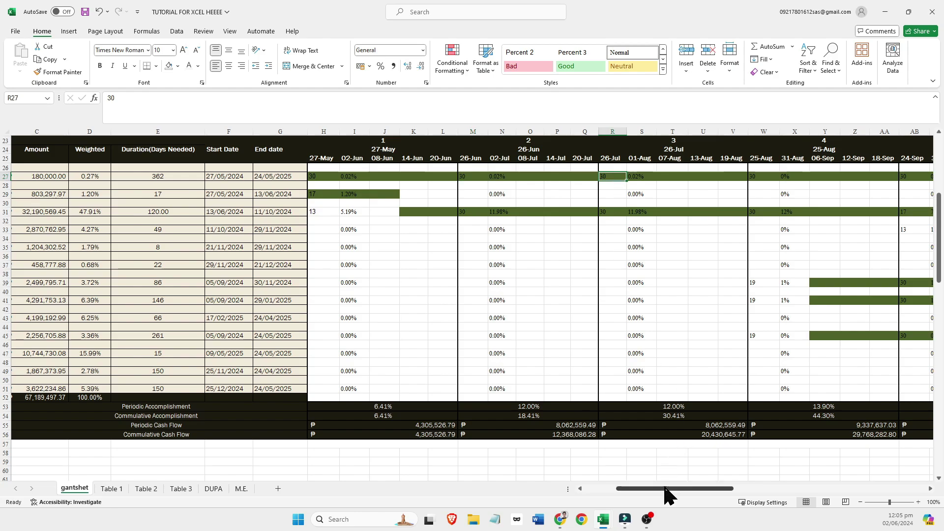
pyautogui.moveTo(668, 490)
pyautogui.mouseDown()
pyautogui.moveTo(721, 489)
pyautogui.moveTo(642, 489)
pyautogui.moveTo(671, 490)
pyautogui.moveTo(661, 489)
pyautogui.mouseUp()
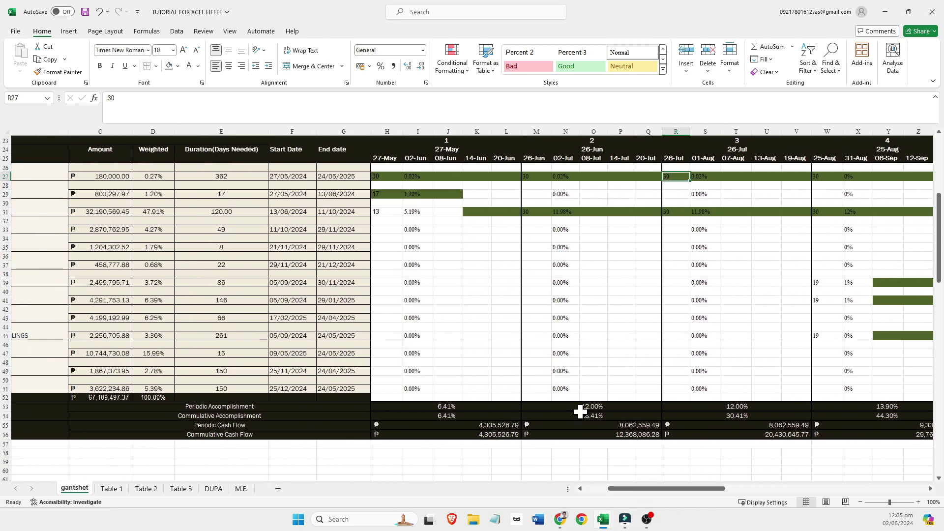
# Compare the first-month day count in row 29 with that task's start date and its timeline bar.
pyautogui.click(382, 195)
pyautogui.click(466, 229)
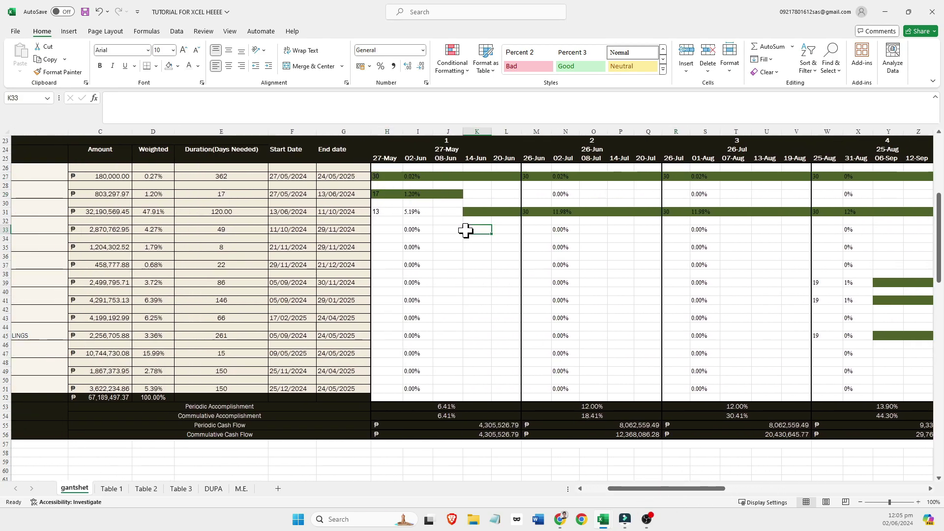
pyautogui.click(378, 195)
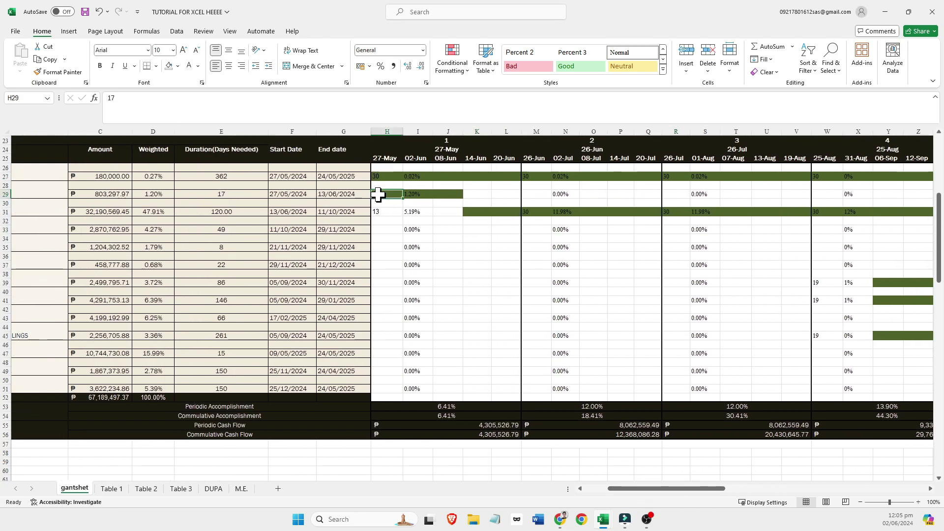
pyautogui.click(293, 194)
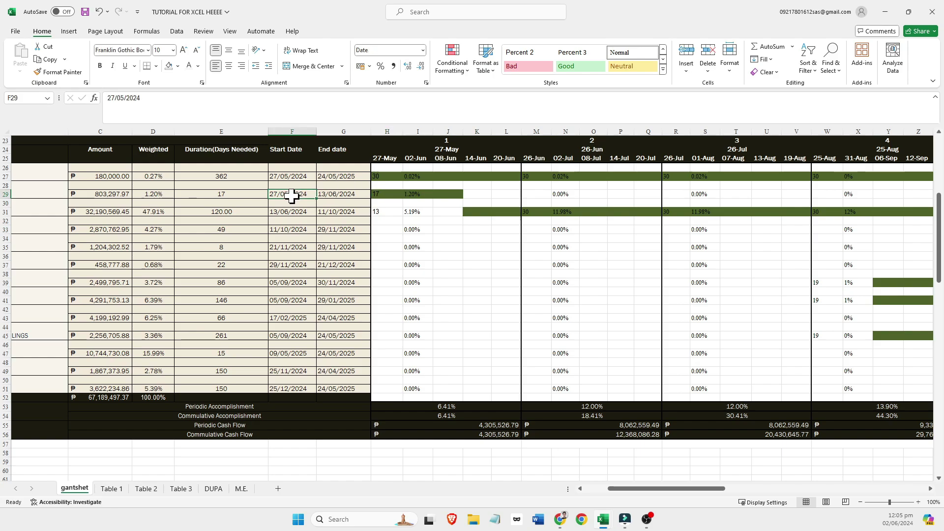
pyautogui.click(448, 194)
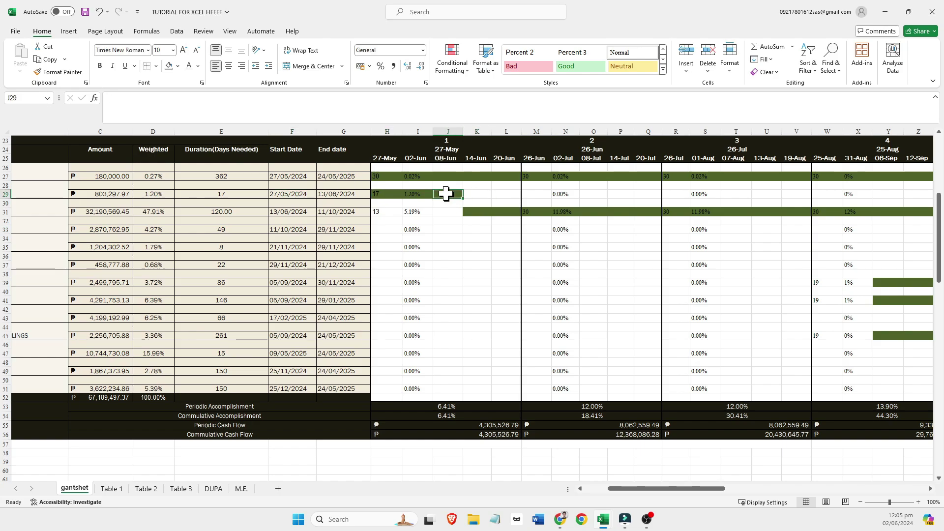
pyautogui.click(387, 195)
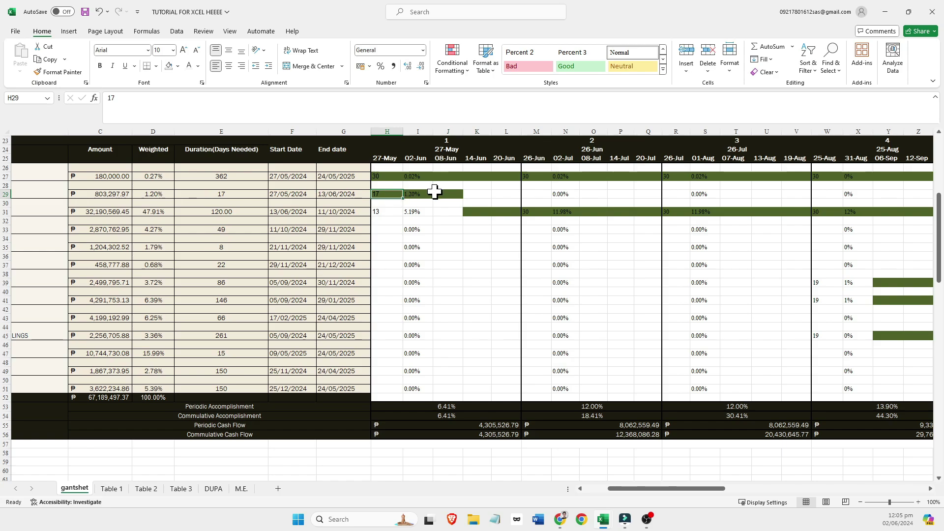
# Inspect the cell references in the weighted percentage formula of cell I27 without changing it.
pyautogui.click(418, 177)
pyautogui.click(182, 105)
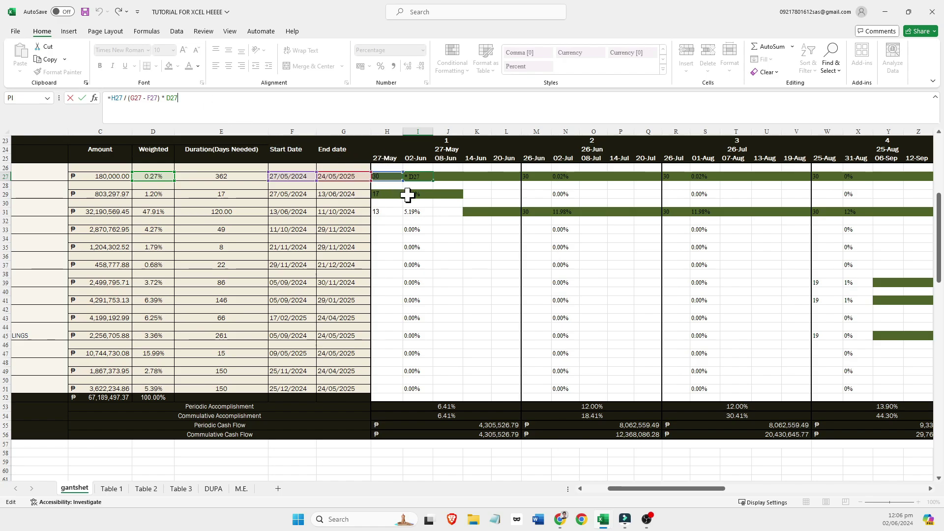
pyautogui.click(472, 194)
pyautogui.click(405, 177)
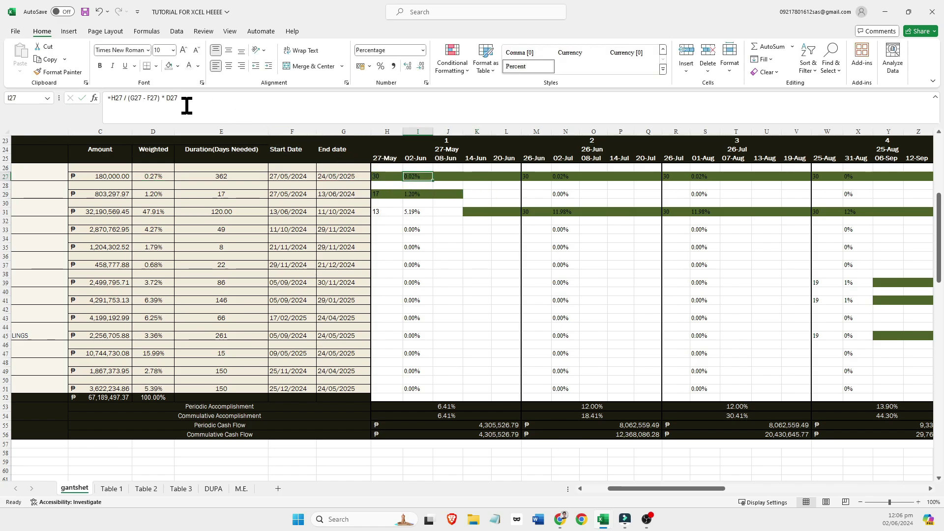
pyautogui.click(187, 101)
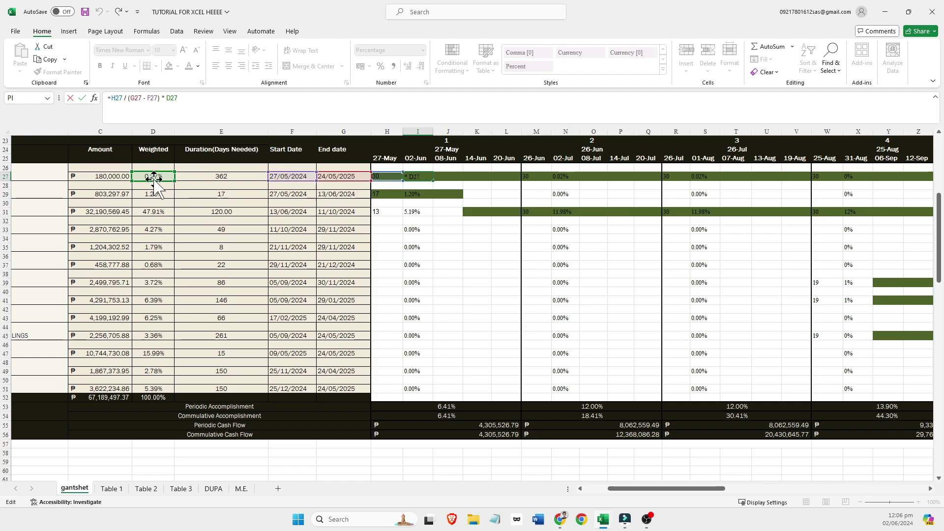
pyautogui.click(419, 237)
# Review the day count, weight and duration cells of row 27 that relate to the percentage formula in I27.
pyautogui.click(384, 175)
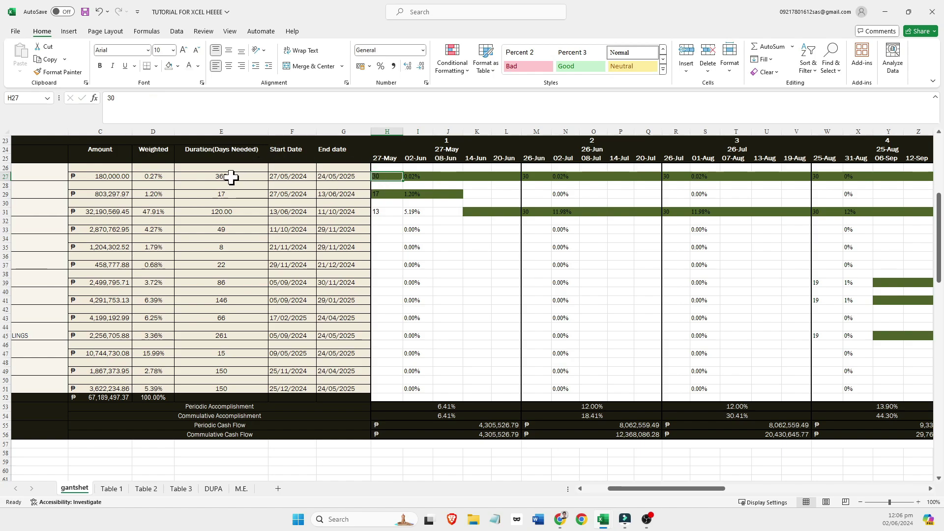
pyautogui.click(159, 176)
pyautogui.click(470, 229)
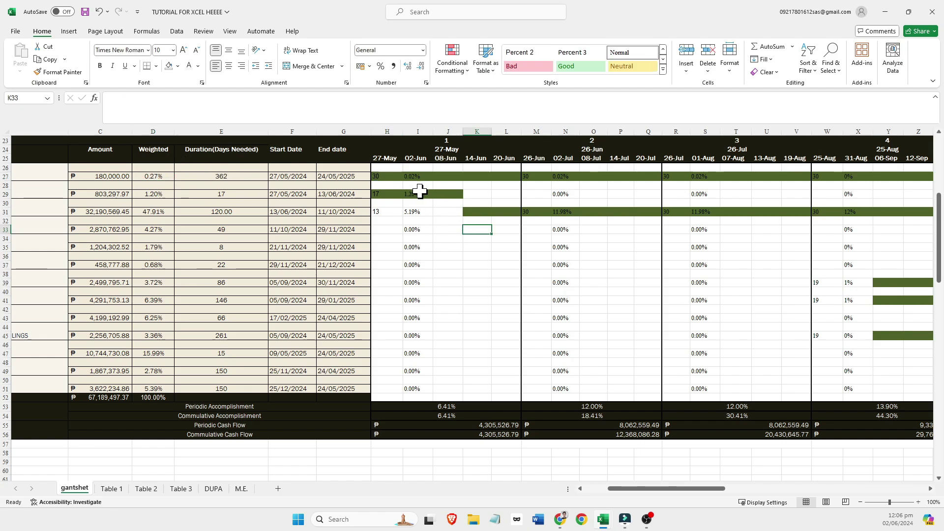
pyautogui.click(211, 176)
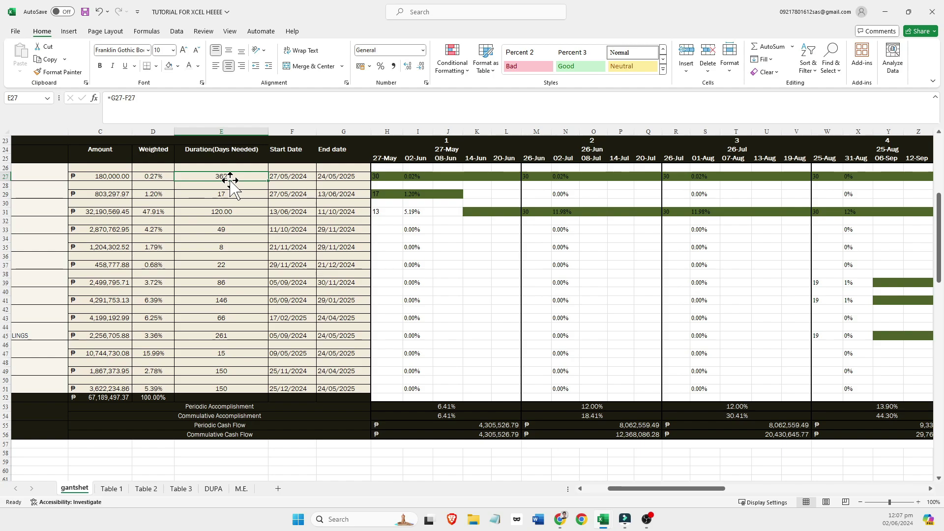
pyautogui.click(154, 177)
pyautogui.click(417, 176)
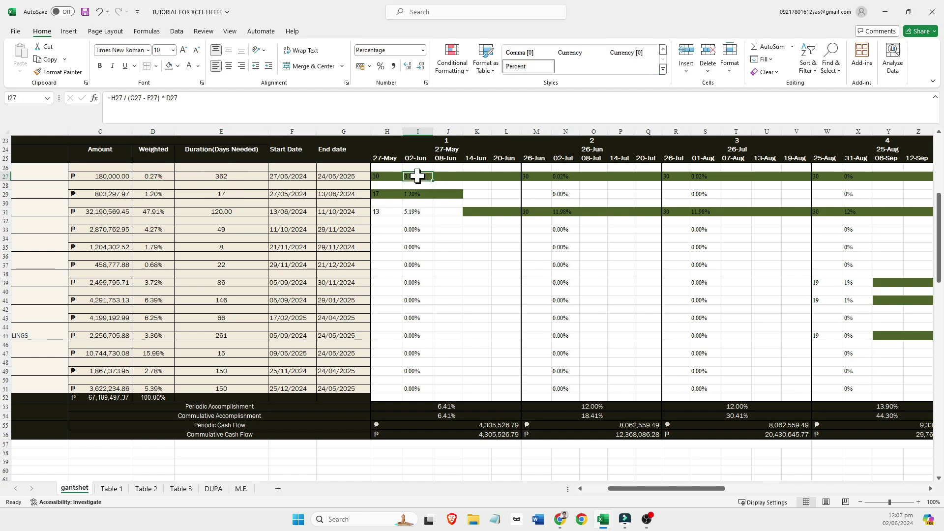
# Open Paint, enlarge the blank canvas to about 778 × 432 px and choose the Pencil tool.
pyautogui.click(370, 521)
pyautogui.write('paint')
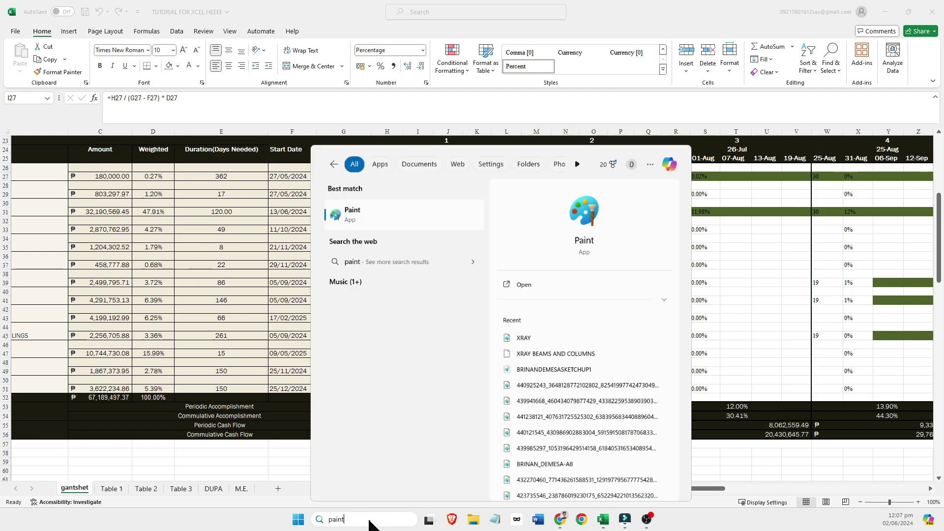
pyautogui.press('Escape')
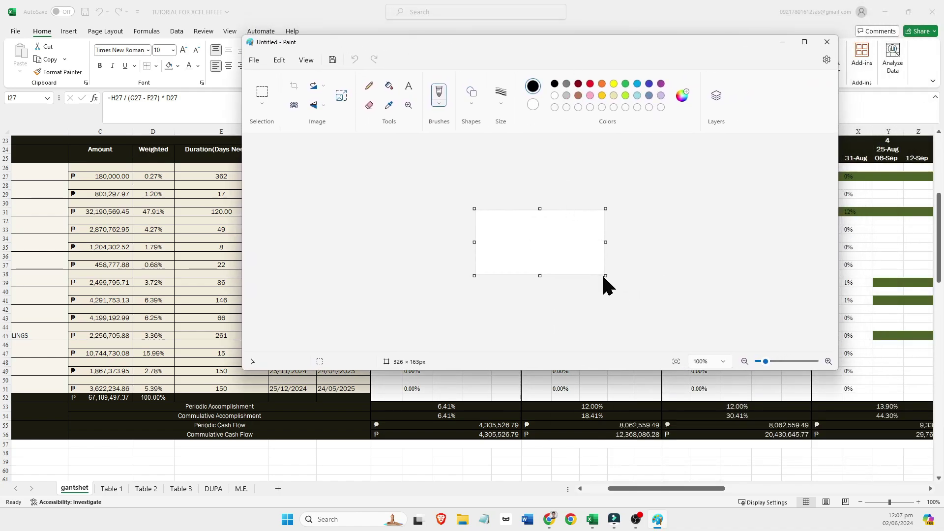
pyautogui.moveTo(605, 276); pyautogui.dragTo(737, 349)
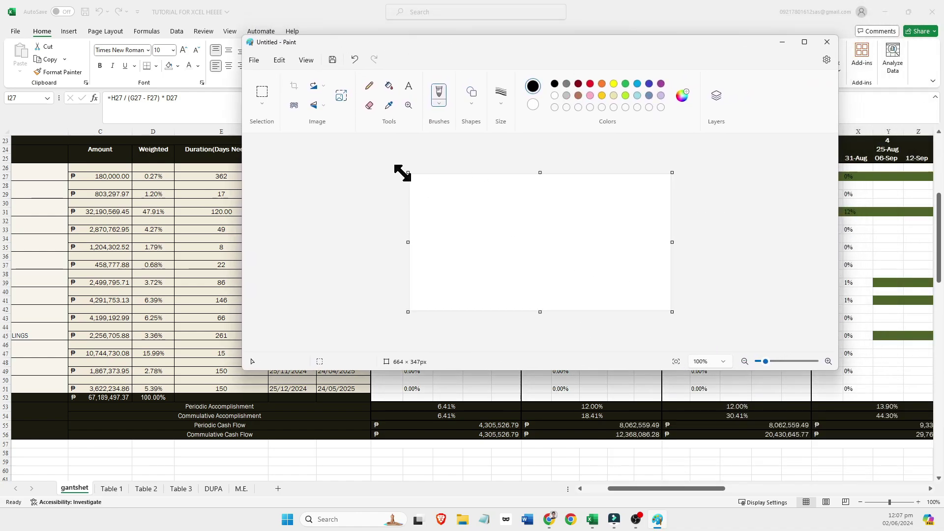
pyautogui.moveTo(402, 172)
pyautogui.mouseDown()
pyautogui.moveTo(396, 158)
pyautogui.moveTo(349, 131)
pyautogui.mouseUp()
pyautogui.click(369, 85)
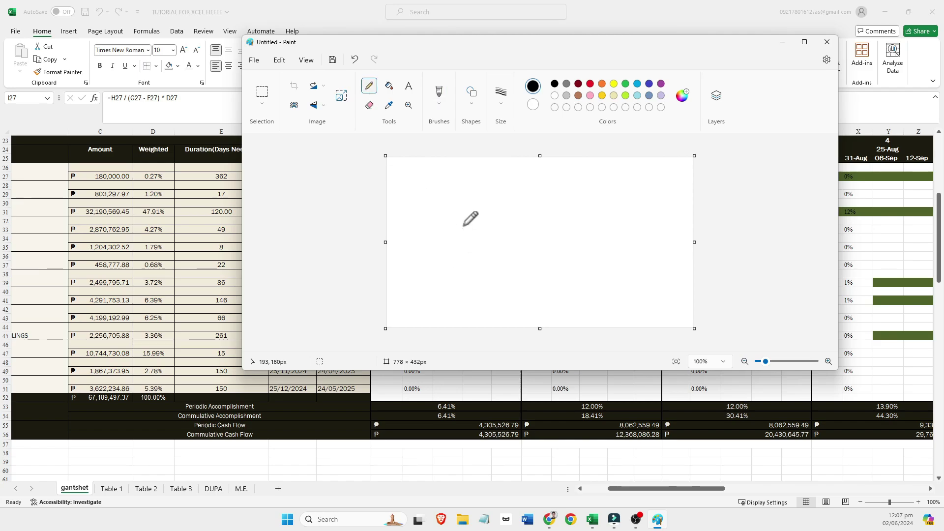
# Handwrite the fraction 30 over 362 on the canvas and enclose it in parentheses.
pyautogui.moveTo(420, 180)
pyautogui.mouseDown()
pyautogui.moveTo(437, 187)
pyautogui.moveTo(430, 206)
pyautogui.moveTo(472, 193)
pyautogui.moveTo(468, 184)
pyautogui.mouseUp()
pyautogui.moveTo(419, 220); pyautogui.dragTo(485, 220)
pyautogui.moveTo(423, 224)
pyautogui.mouseDown()
pyautogui.moveTo(435, 219)
pyautogui.moveTo(419, 261)
pyautogui.mouseUp()
pyautogui.moveTo(460, 226)
pyautogui.mouseDown()
pyautogui.moveTo(460, 249)
pyautogui.moveTo(448, 255)
pyautogui.mouseUp()
pyautogui.moveTo(469, 231)
pyautogui.mouseDown()
pyautogui.moveTo(475, 228)
pyautogui.moveTo(468, 253)
pyautogui.moveTo(508, 255)
pyautogui.mouseUp()
pyautogui.moveTo(490, 174)
pyautogui.mouseDown()
pyautogui.moveTo(537, 273)
pyautogui.moveTo(507, 295)
pyautogui.mouseUp()
pyautogui.moveTo(428, 169)
pyautogui.mouseDown()
pyautogui.moveTo(399, 236)
pyautogui.moveTo(428, 292)
pyautogui.mouseUp()
# Handwrite 0.27 in its own parentheses beside the fraction as the second factor.
pyautogui.moveTo(583, 193); pyautogui.dragTo(567, 265)
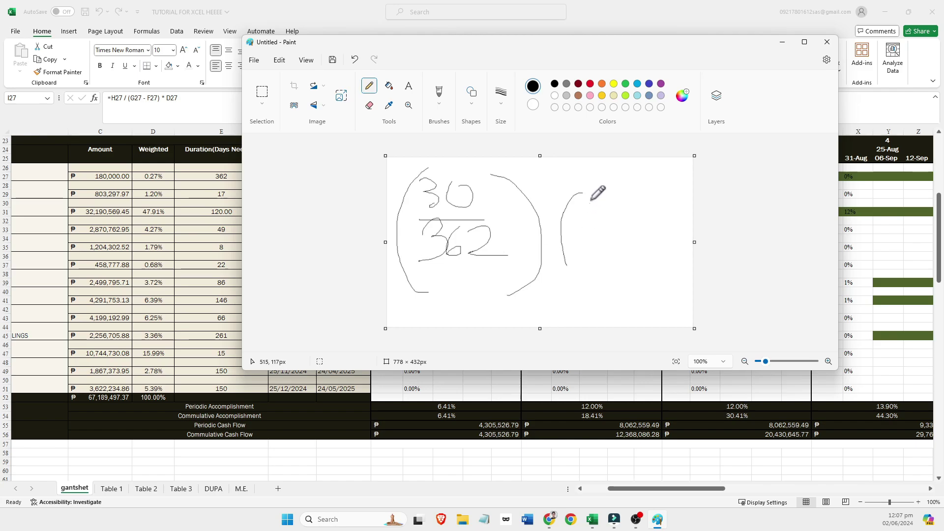
pyautogui.moveTo(586, 215)
pyautogui.mouseDown()
pyautogui.moveTo(627, 216)
pyautogui.moveTo(641, 245)
pyautogui.moveTo(667, 226)
pyautogui.mouseUp()
pyautogui.click(608, 250)
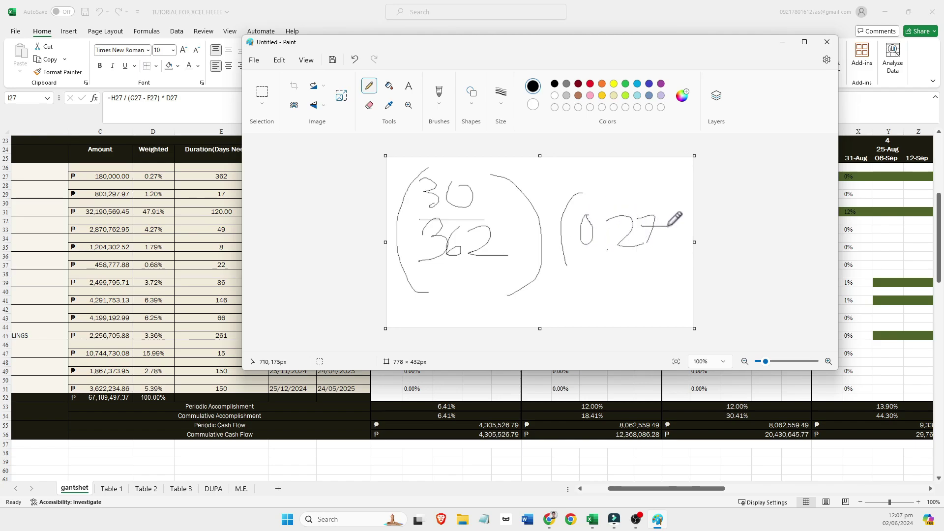
pyautogui.moveTo(651, 187)
pyautogui.mouseDown()
pyautogui.moveTo(687, 200)
pyautogui.moveTo(661, 267)
pyautogui.mouseUp()
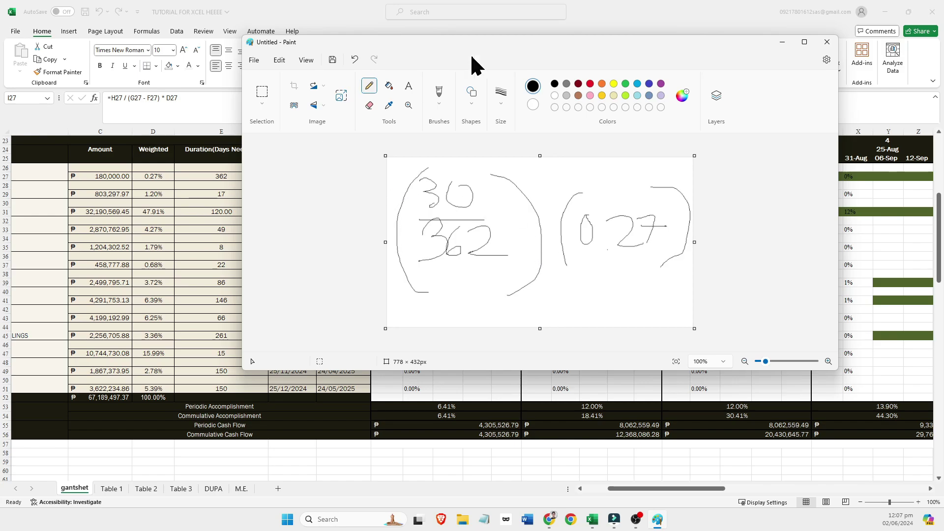
# Return to Excel and inspect the cell references in the weighted percentage formulas of I27 and N27 without changing them.
pyautogui.moveTo(673, 48); pyautogui.dragTo(769, 152)
pyautogui.click(201, 100)
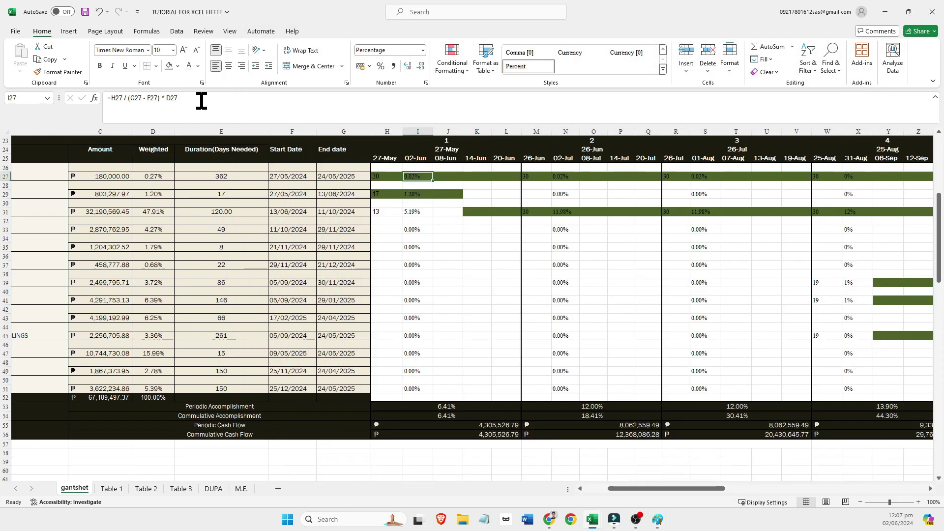
pyautogui.click(175, 98)
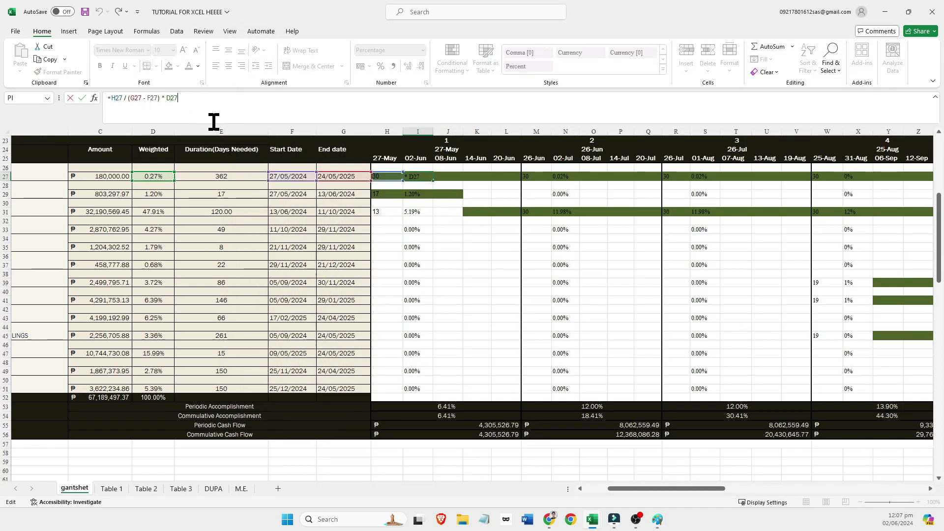
pyautogui.click(563, 177)
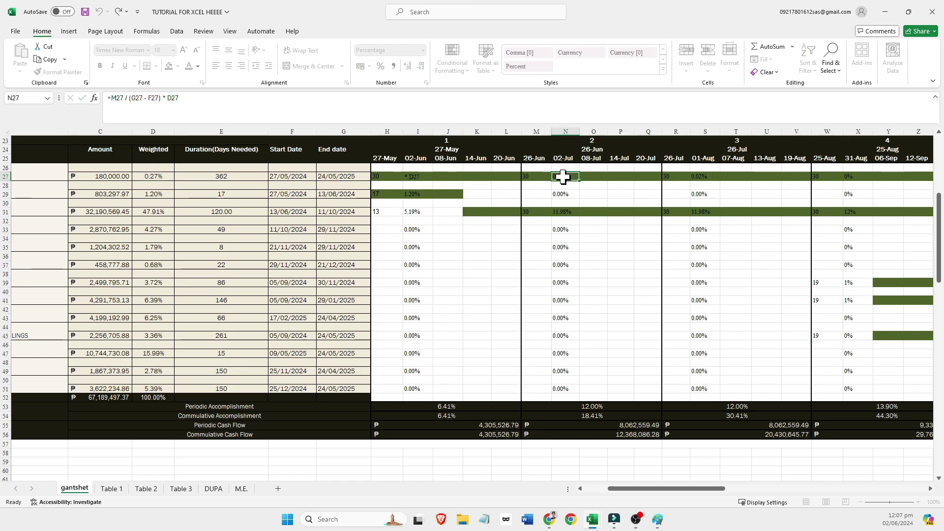
pyautogui.moveTo(643, 488); pyautogui.dragTo(660, 497)
pyautogui.click(201, 100)
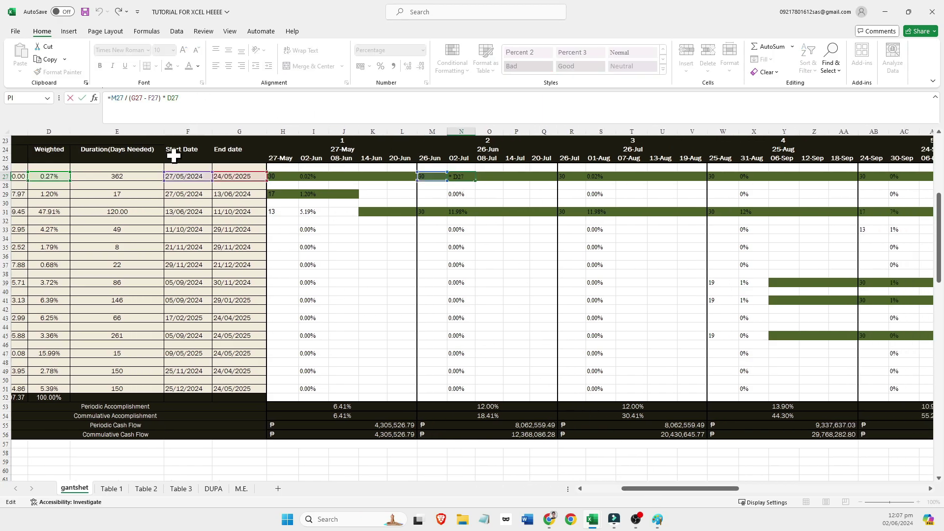
pyautogui.moveTo(669, 490); pyautogui.dragTo(642, 512)
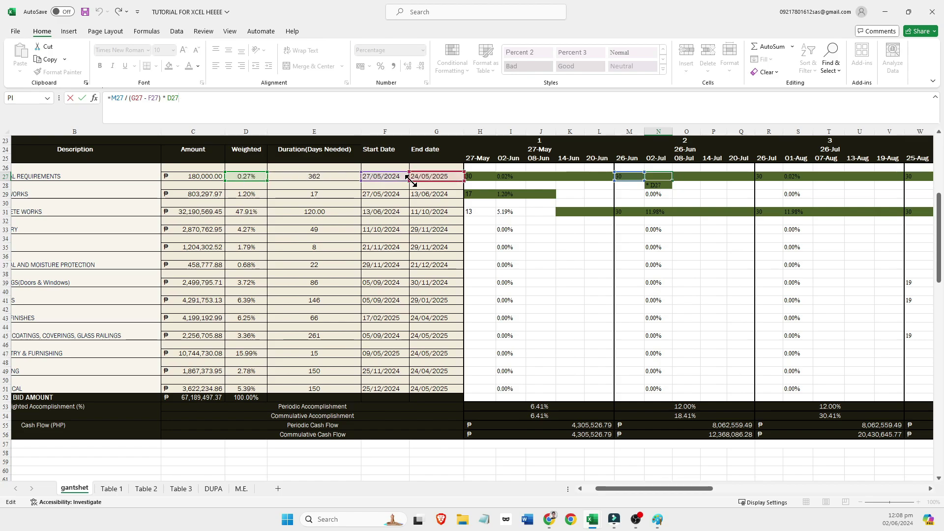
# Review the first-month day count formula in H31 for the concrete works row.
pyautogui.click(474, 204)
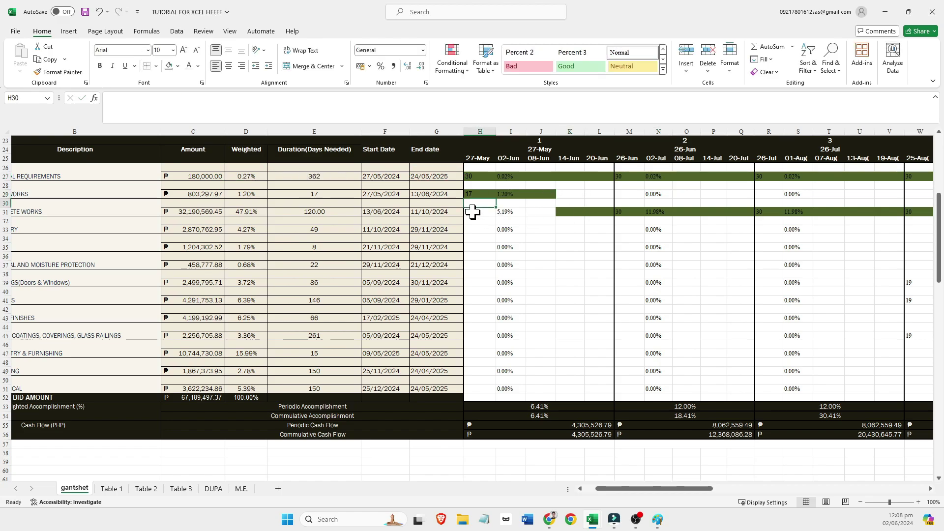
pyautogui.click(477, 214)
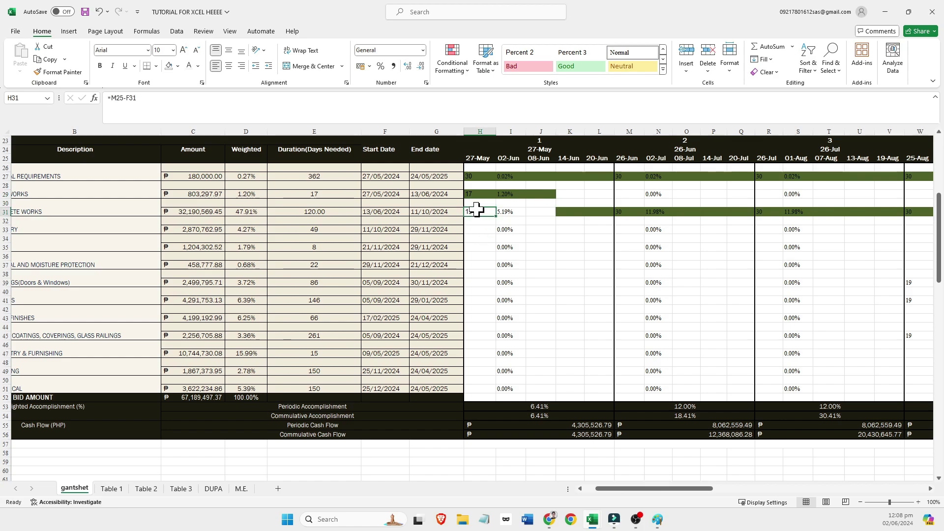
pyautogui.press('Up')
pyautogui.click(477, 214)
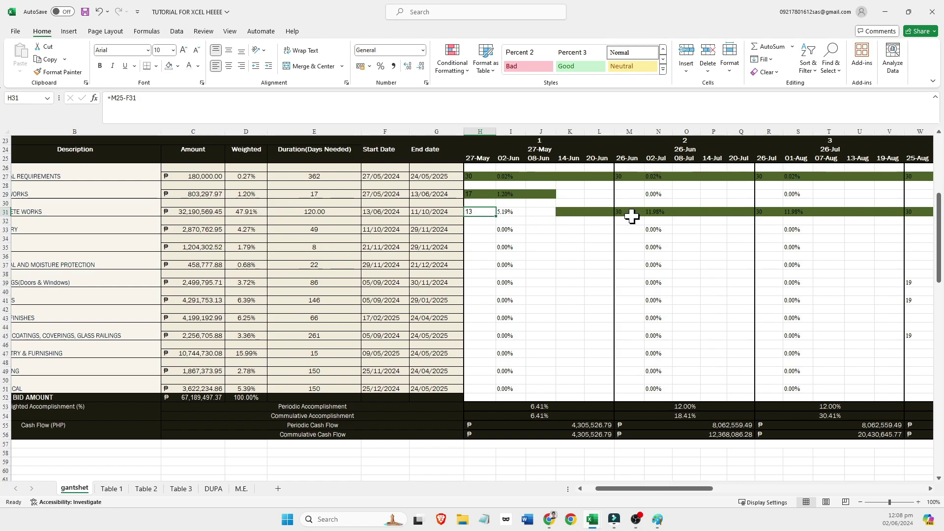
pyautogui.click(589, 232)
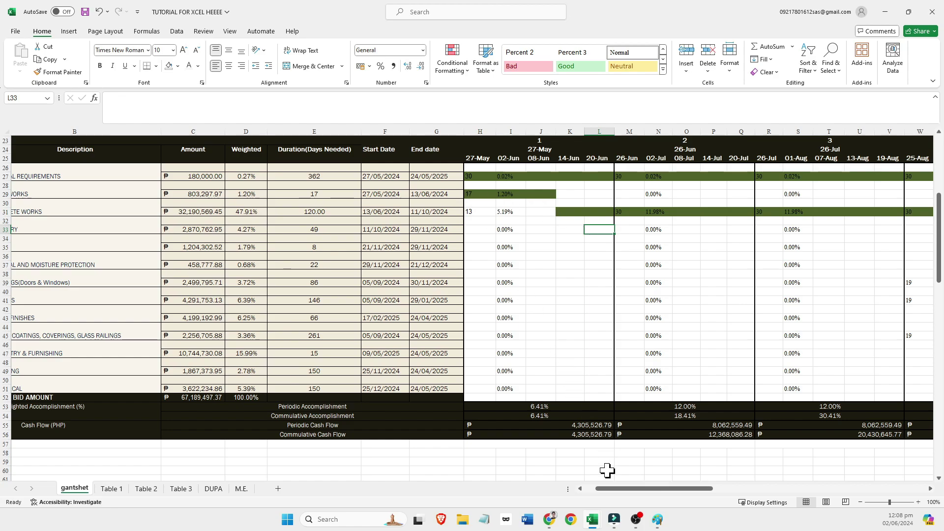
# Compare the earthworks end date in G29 with the concrete works start date in F31 and its day count.
pyautogui.moveTo(615, 488); pyautogui.dragTo(596, 477)
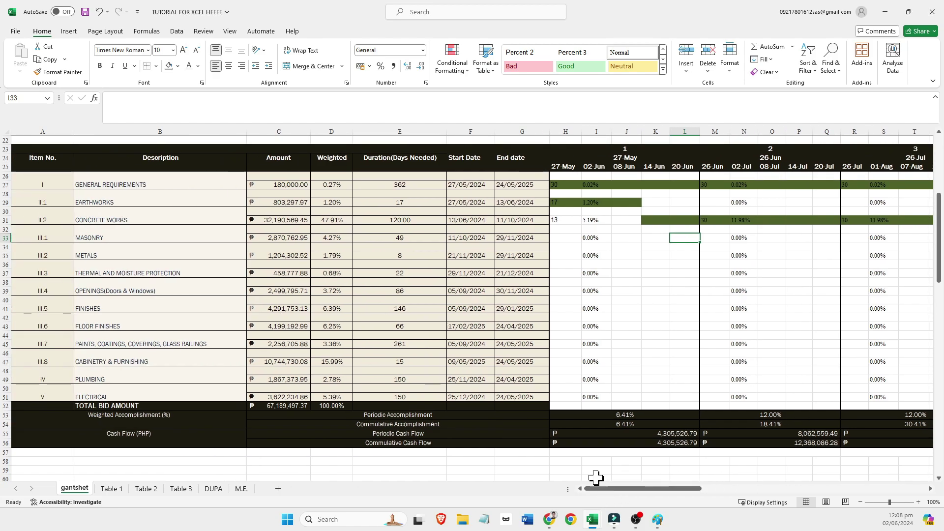
pyautogui.click(515, 203)
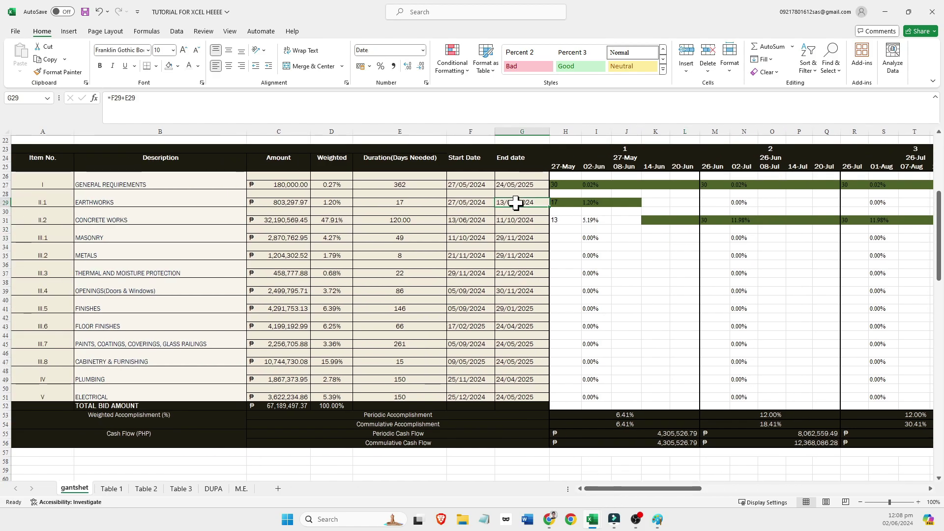
pyautogui.click(473, 221)
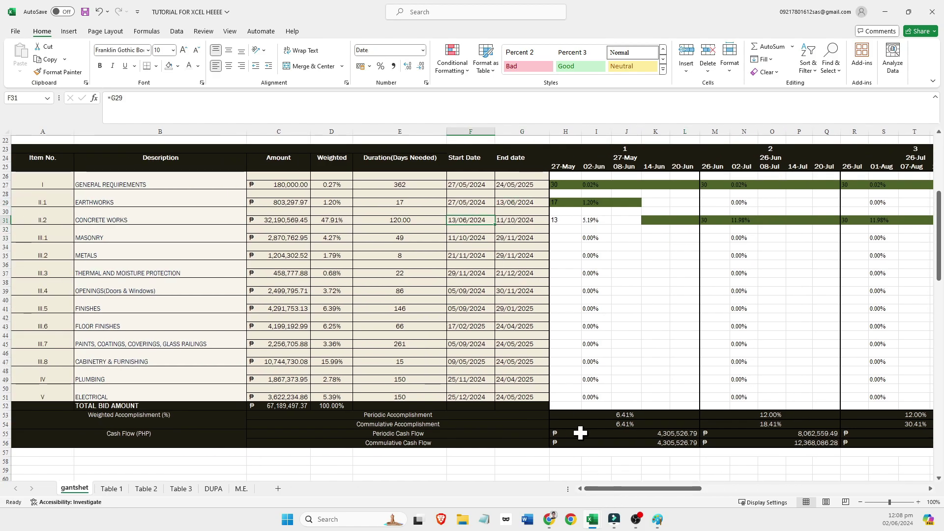
pyautogui.moveTo(632, 489)
pyautogui.mouseDown()
pyautogui.moveTo(649, 500)
pyautogui.moveTo(643, 489)
pyautogui.mouseUp()
pyautogui.click(540, 470)
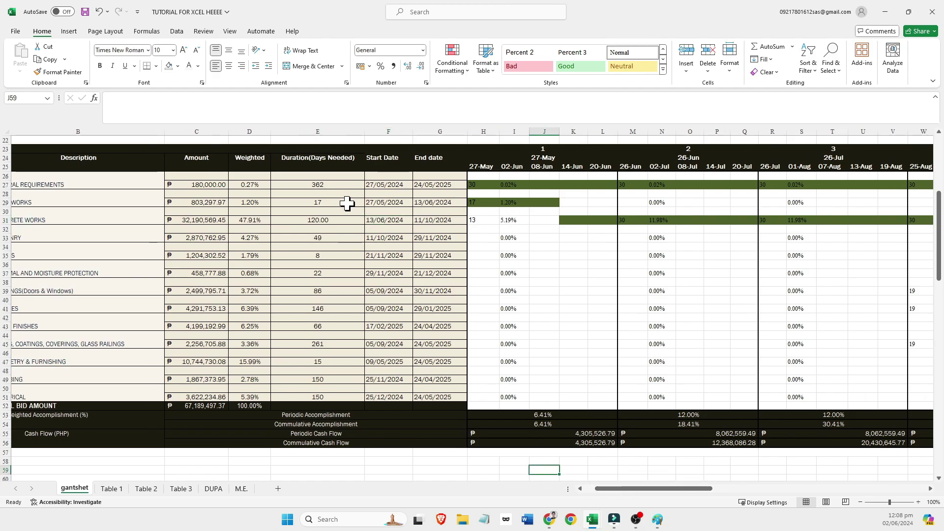
pyautogui.click(480, 222)
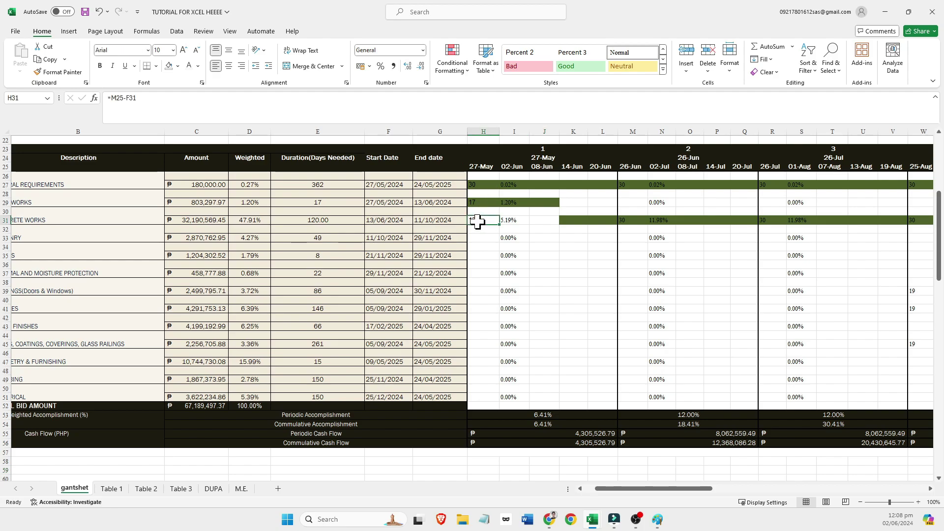
pyautogui.click(541, 461)
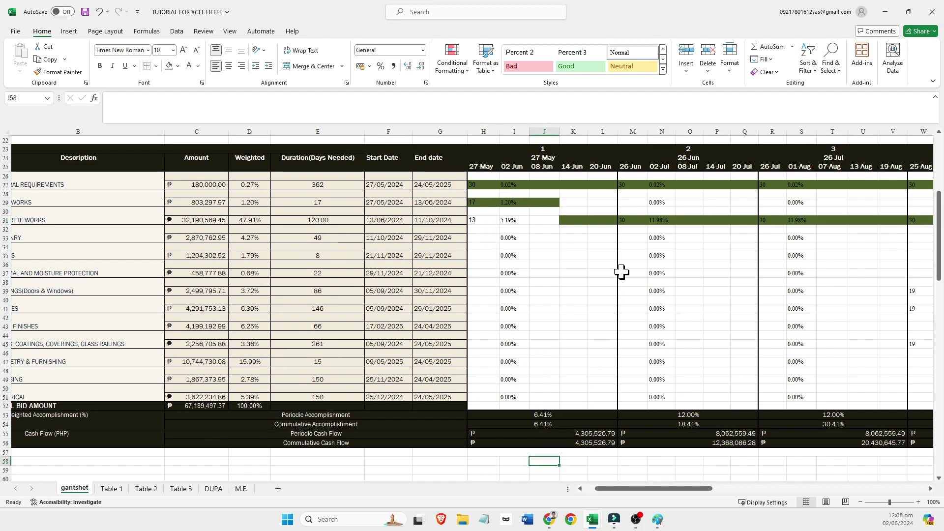
pyautogui.moveTo(634, 490); pyautogui.dragTo(457, 290)
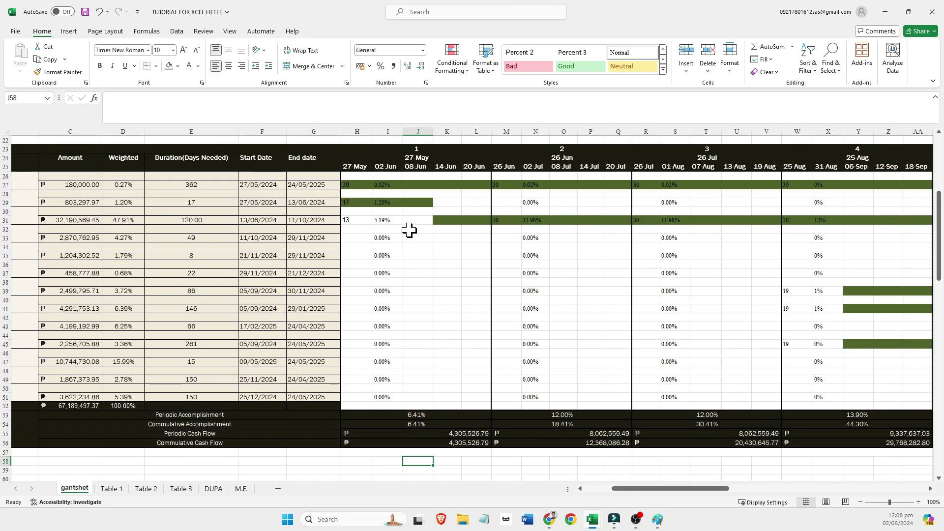
# Inspect the cell references in the day count formula of H31 without changing it.
pyautogui.click(358, 220)
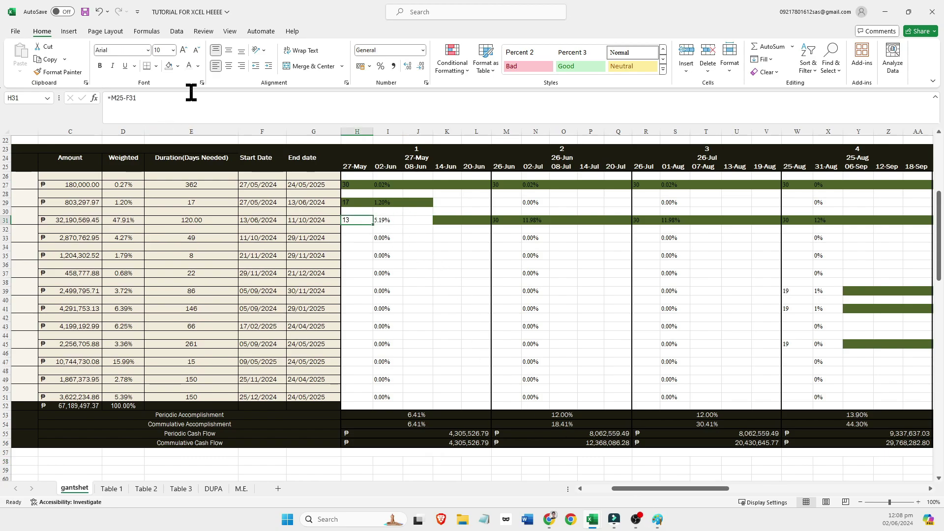
pyautogui.click(173, 98)
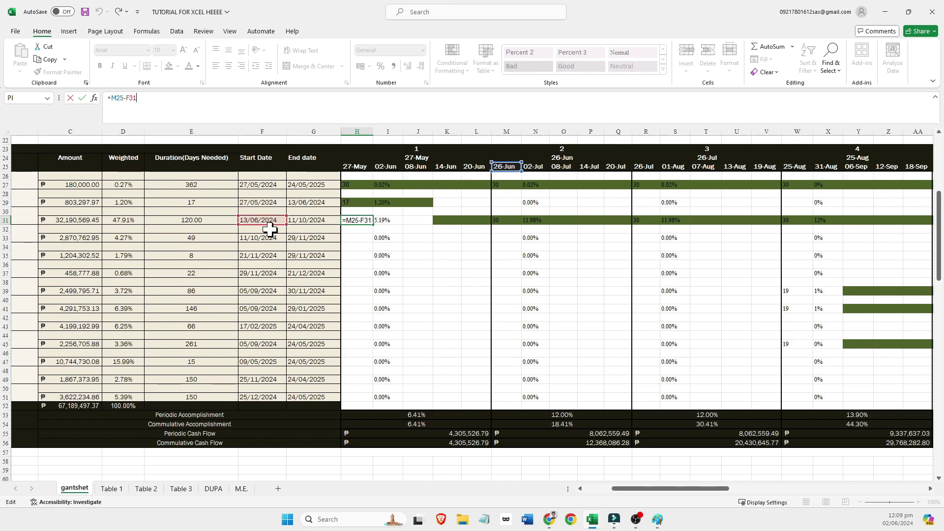
pyautogui.press('Return')
pyautogui.click(358, 223)
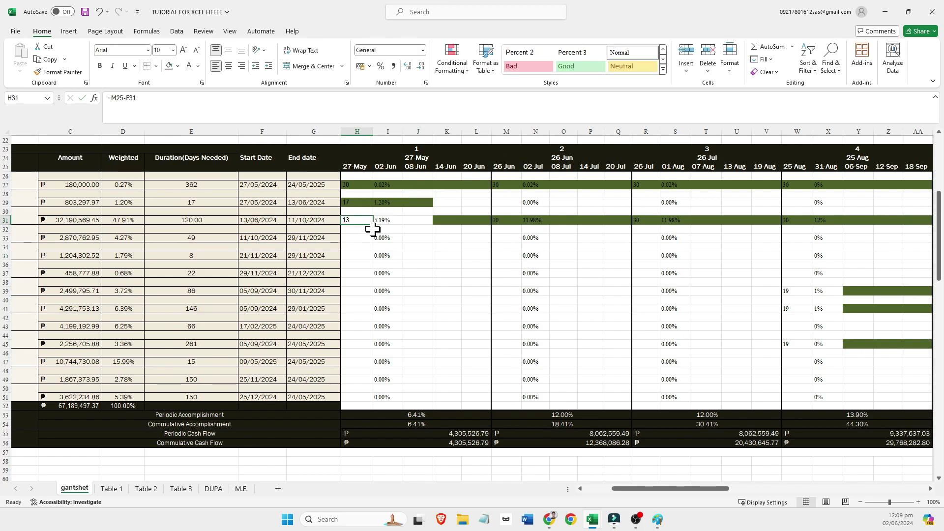
# Examine the month-two header date in M25 and the start date in F31 that feed H31, leaving its formula unchanged.
pyautogui.click(506, 166)
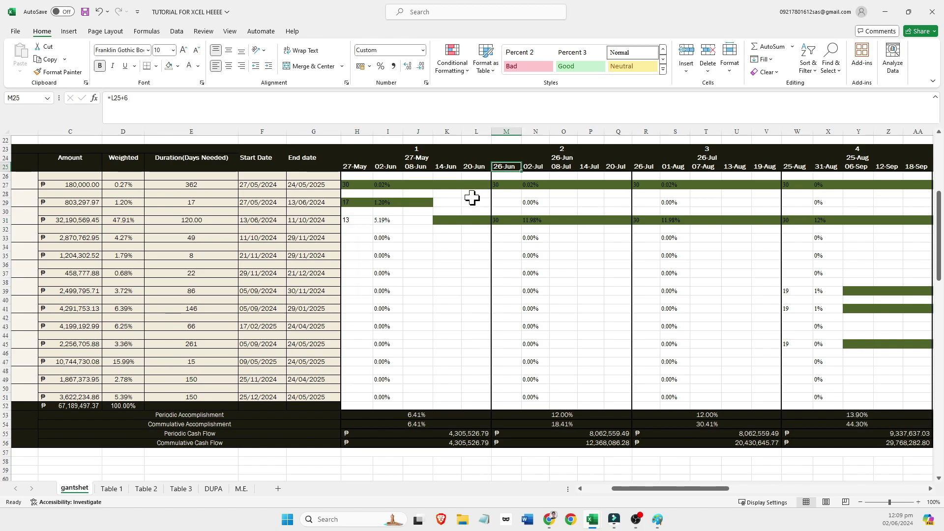
pyautogui.click(443, 237)
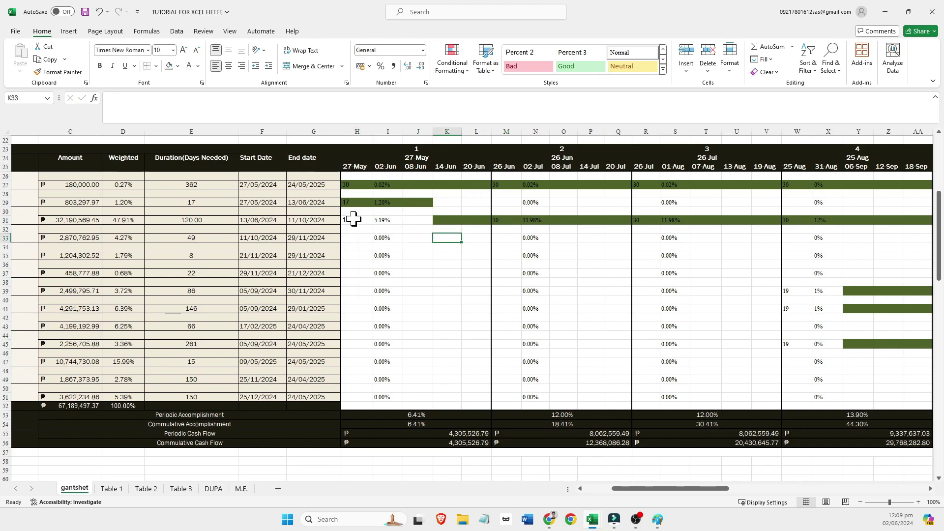
pyautogui.click(506, 166)
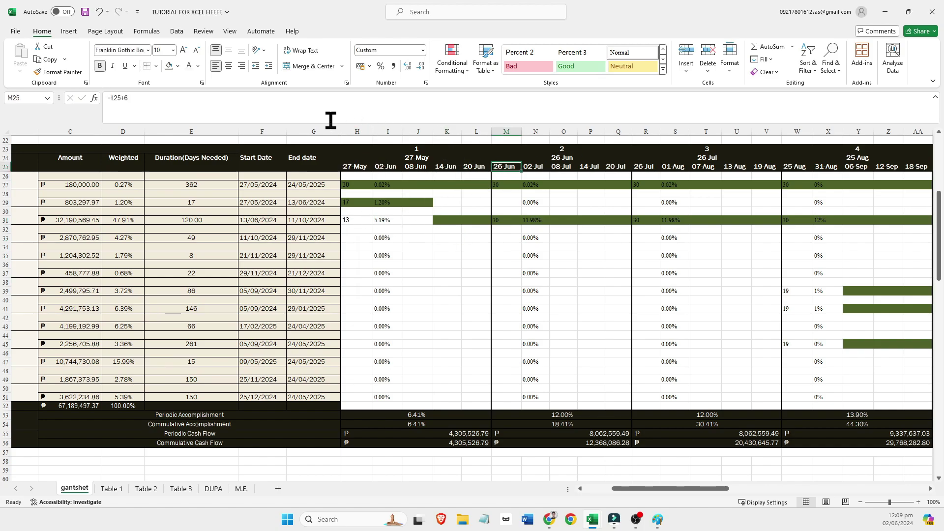
pyautogui.click(354, 220)
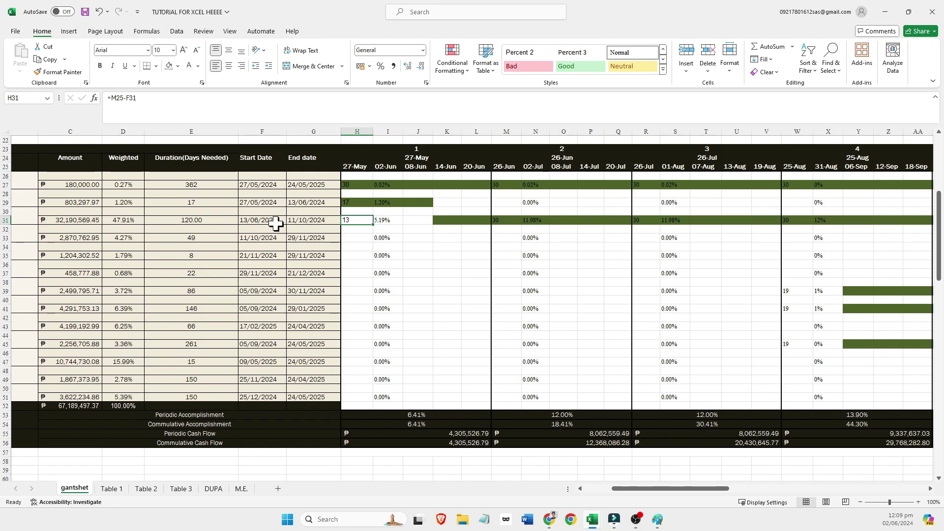
pyautogui.click(273, 221)
pyautogui.click(358, 218)
pyautogui.write('=M25-F31')
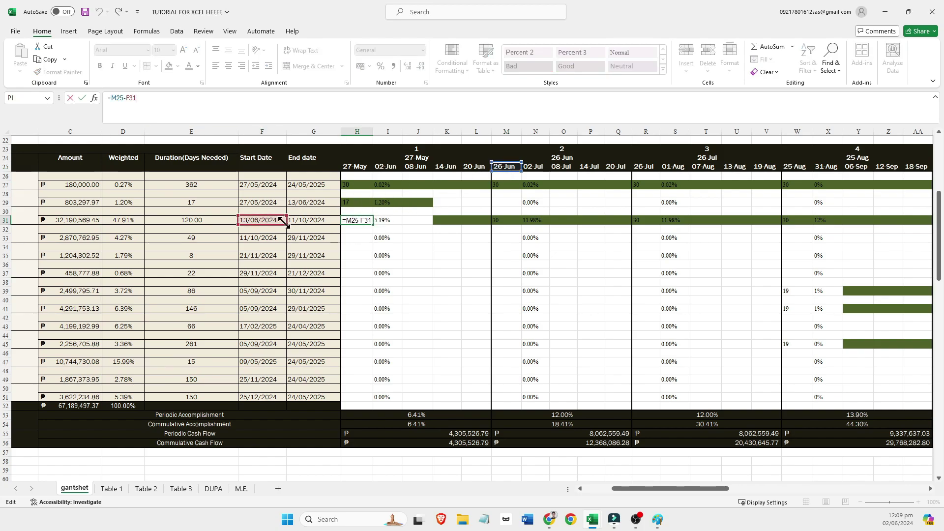
pyautogui.click(417, 237)
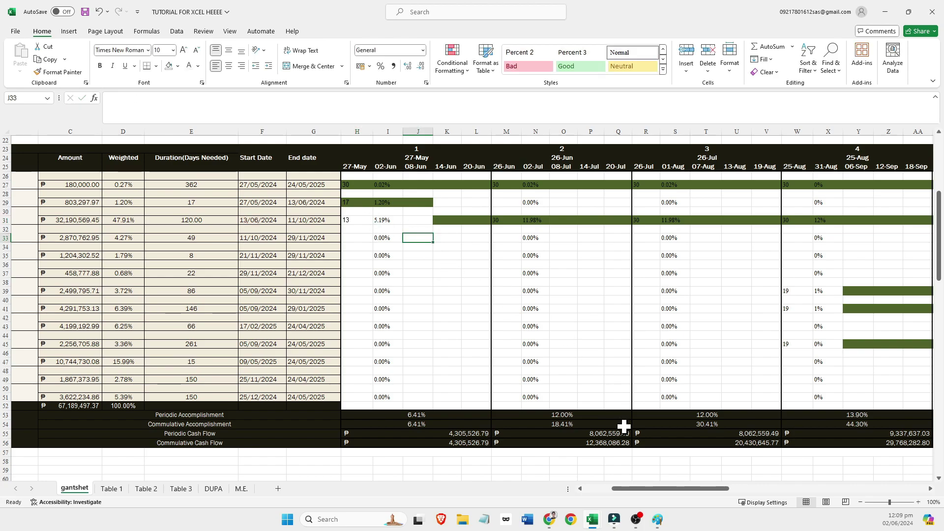
# Inspect the fifth-month day count formula in AB31 against the task's end date and the end of its timeline bar.
pyautogui.moveTo(634, 489); pyautogui.dragTo(692, 489)
pyautogui.click(570, 220)
pyautogui.click(245, 116)
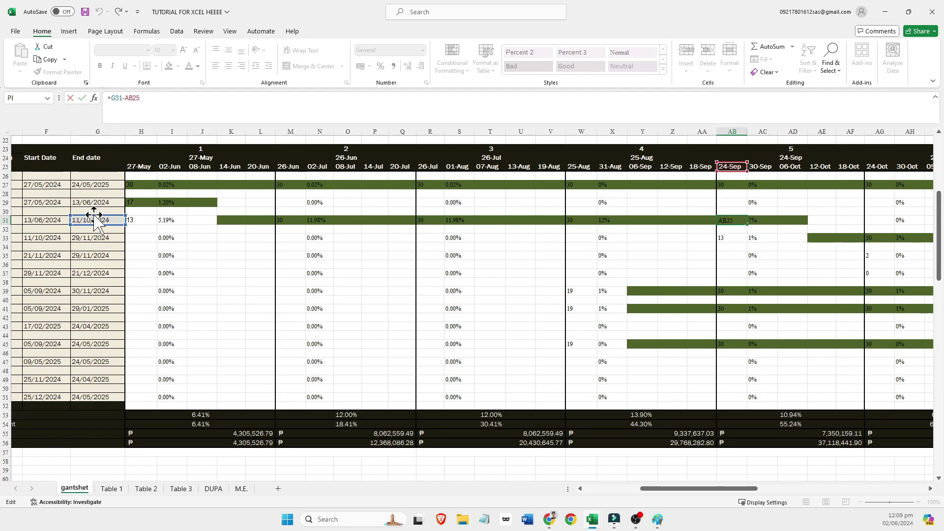
pyautogui.click(810, 212)
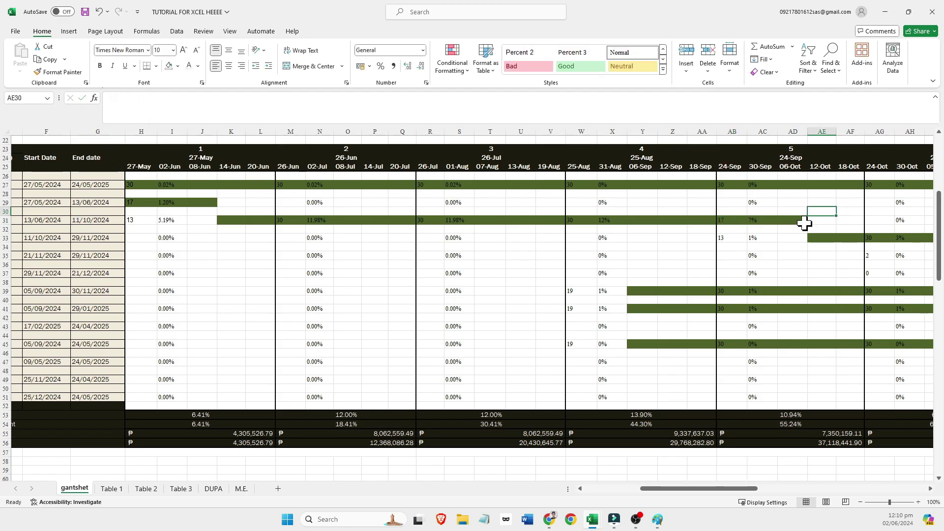
pyautogui.click(726, 220)
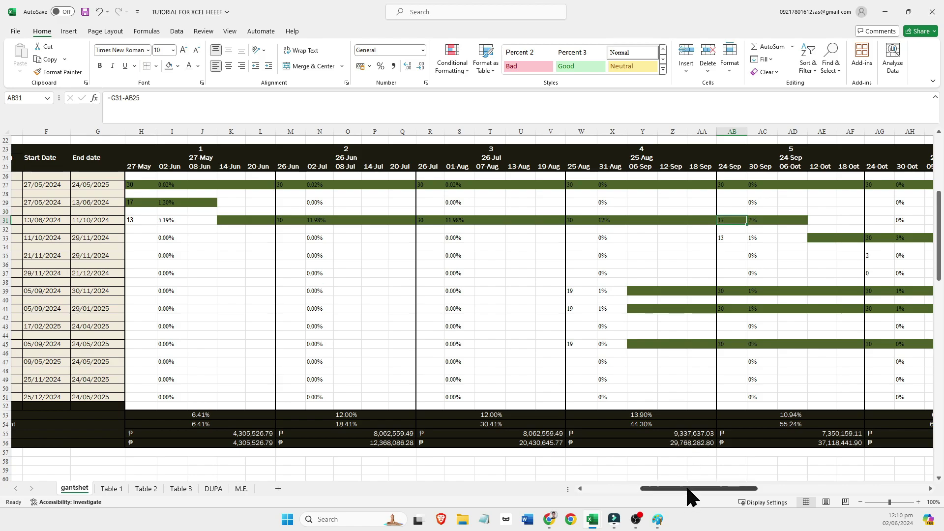
# Review the full-month day counts in M31, R31 and W31 and select the second-month part of the row 31 bar.
pyautogui.moveTo(688, 489); pyautogui.dragTo(691, 497)
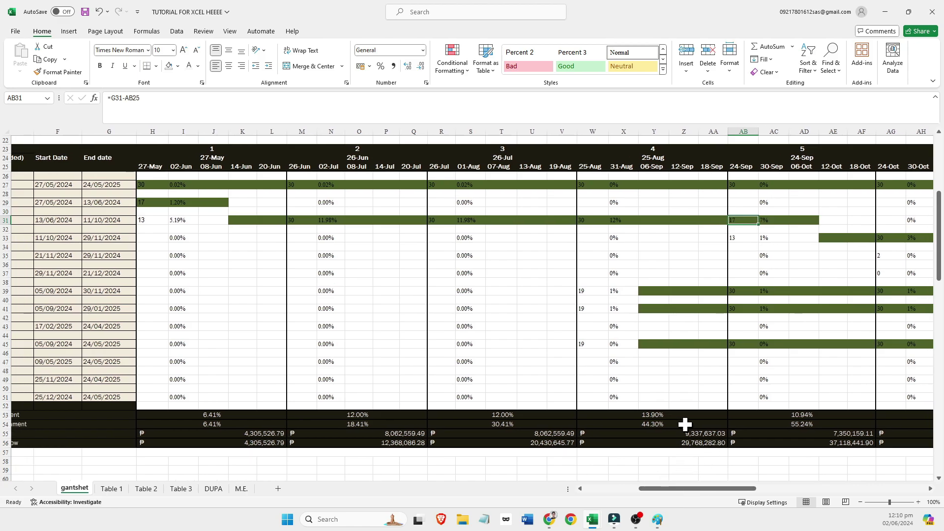
pyautogui.click(296, 220)
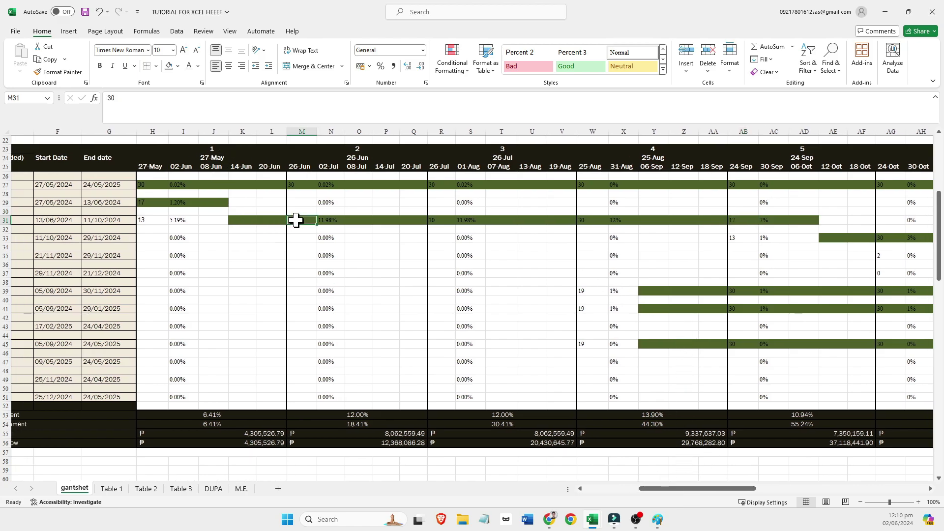
pyautogui.click(440, 220)
pyautogui.click(590, 221)
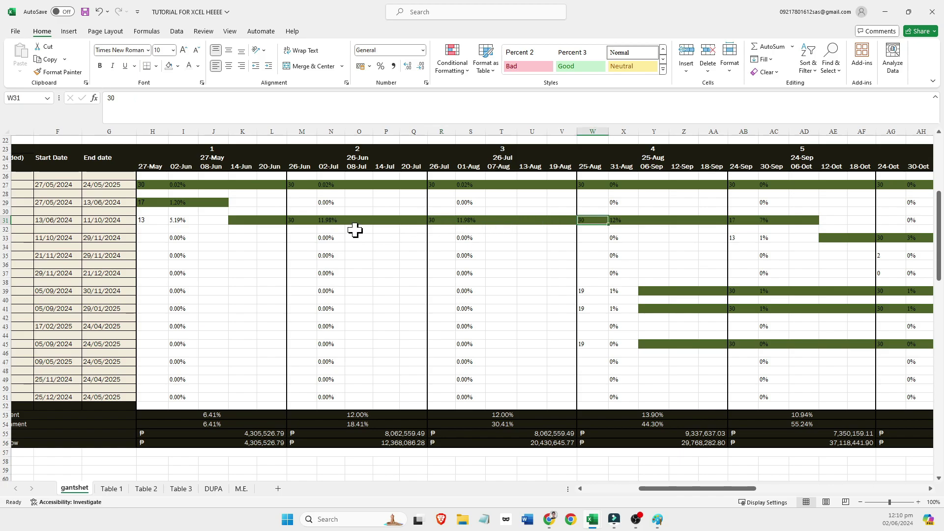
pyautogui.moveTo(297, 218); pyautogui.dragTo(415, 219)
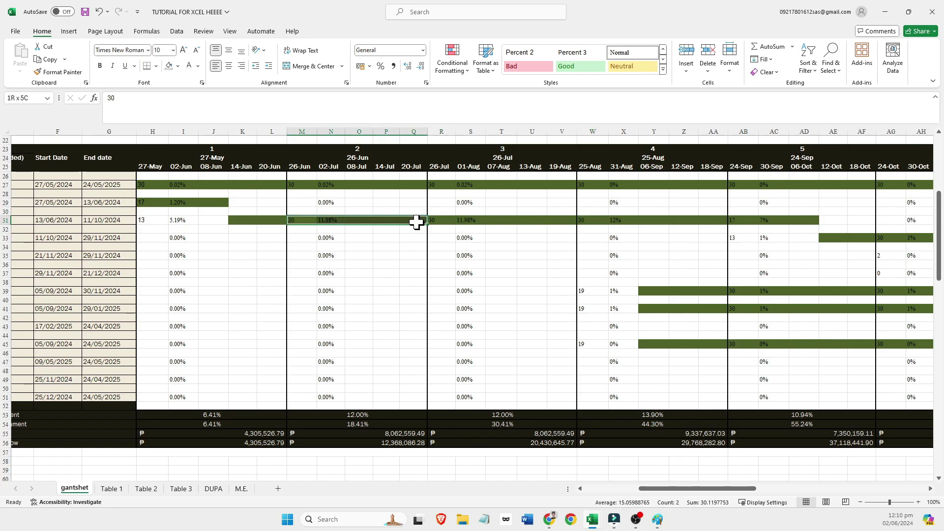
# Review the first-month day counts in H27, H29 and H31 along with the concrete works duration in E31.
pyautogui.click(386, 246)
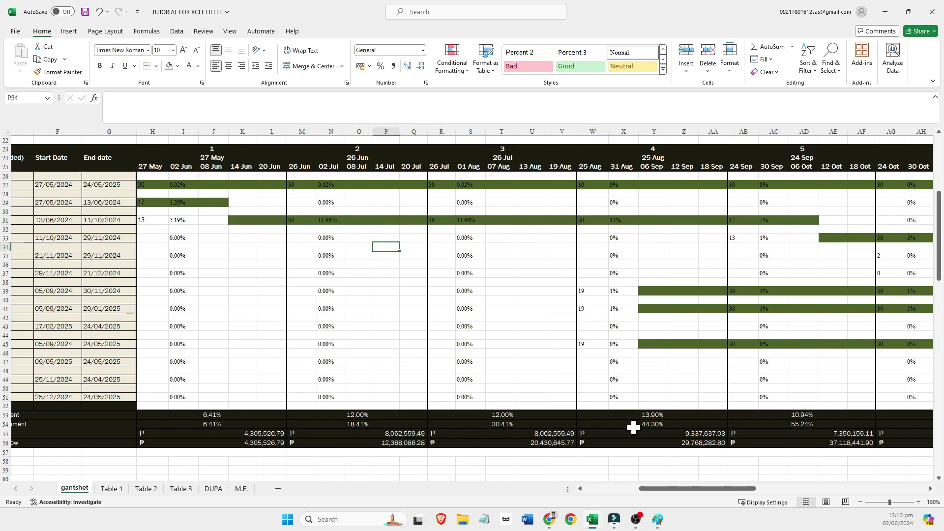
pyautogui.moveTo(669, 489); pyautogui.dragTo(621, 518)
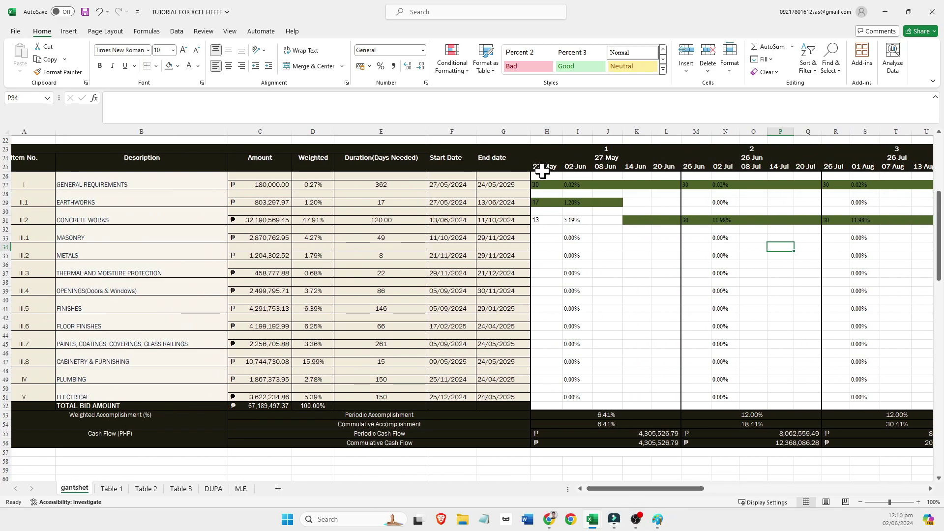
pyautogui.click(543, 185)
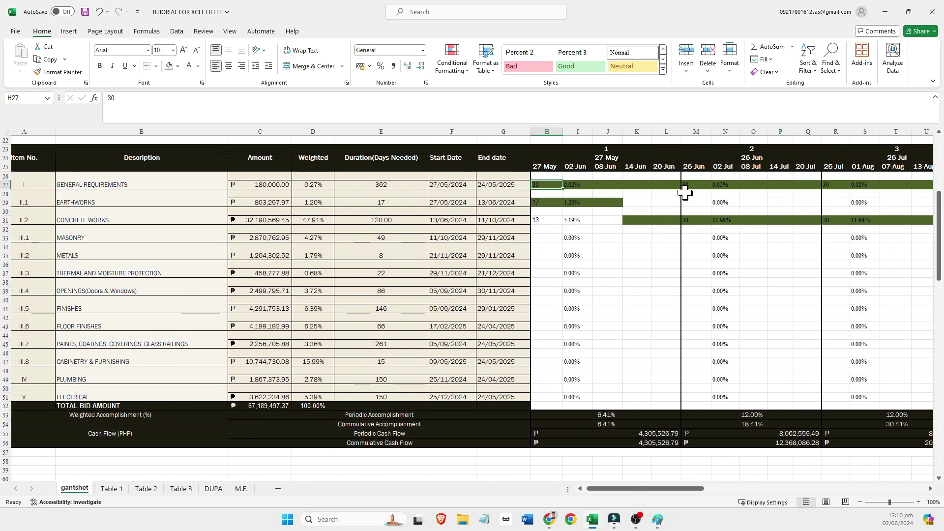
pyautogui.click(542, 204)
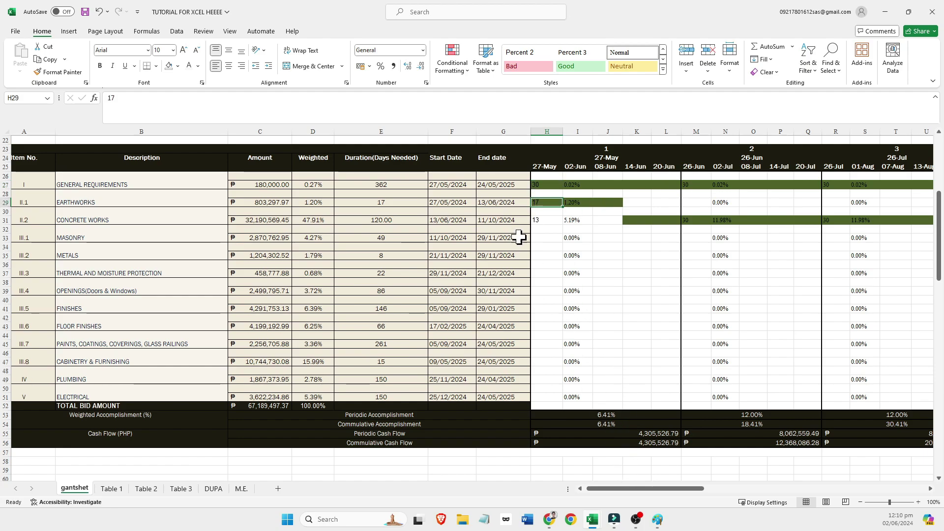
pyautogui.click(545, 220)
pyautogui.moveTo(635, 489); pyautogui.dragTo(654, 490)
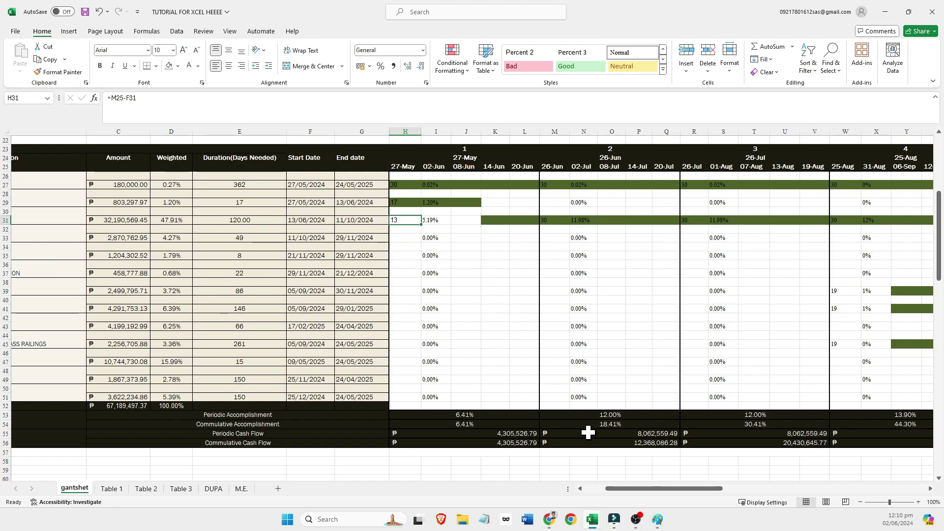
pyautogui.click(254, 220)
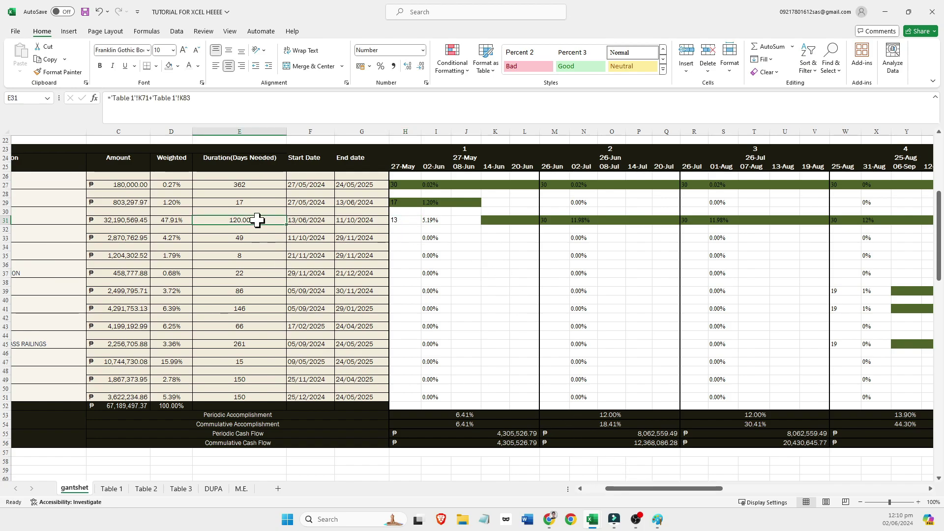
# Inspect the total days formula in BS27 and trace its monthly day count references across row 27 without changing it.
pyautogui.moveTo(631, 488); pyautogui.dragTo(835, 489)
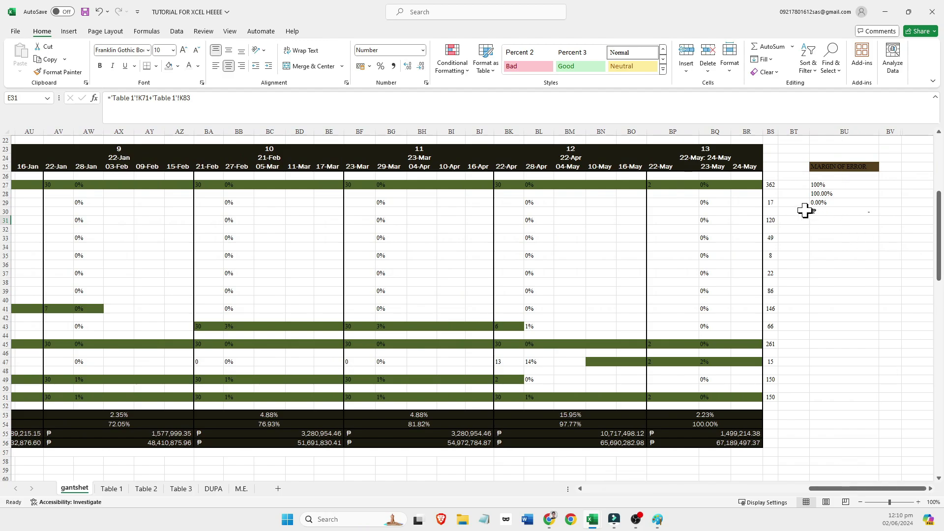
pyautogui.click(780, 182)
pyautogui.click(362, 105)
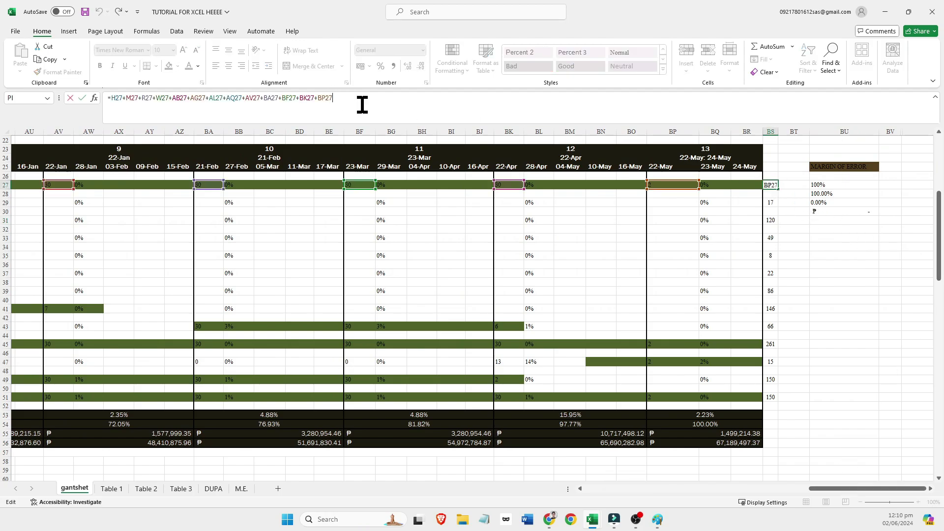
pyautogui.click(803, 278)
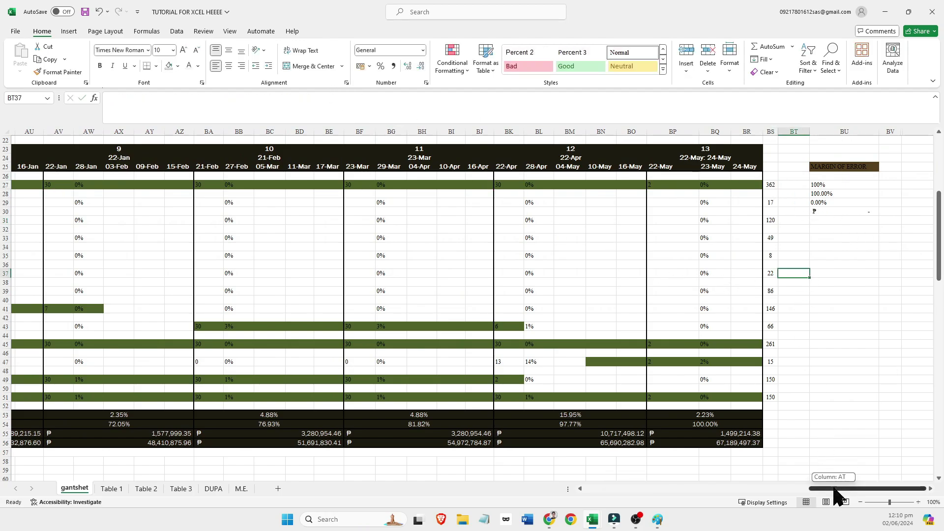
pyautogui.doubleClick(770, 185)
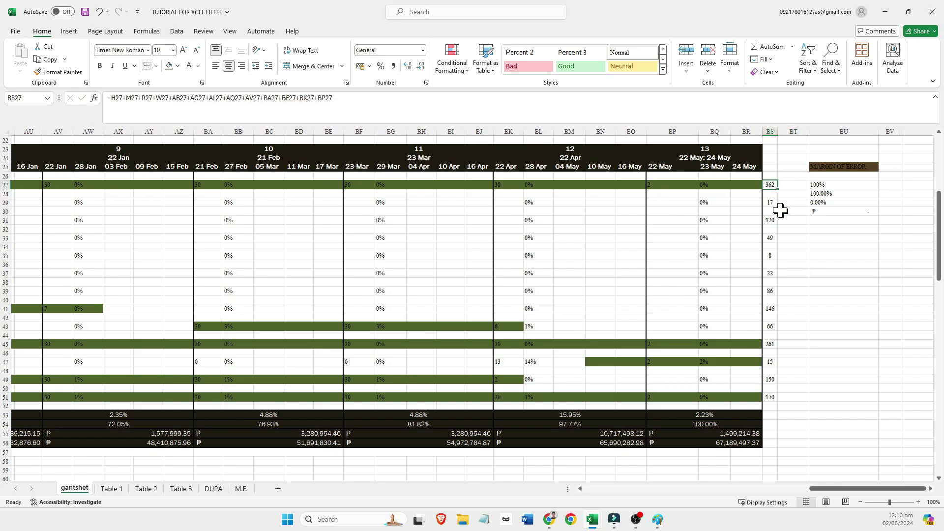
pyautogui.moveTo(837, 489); pyautogui.dragTo(693, 530)
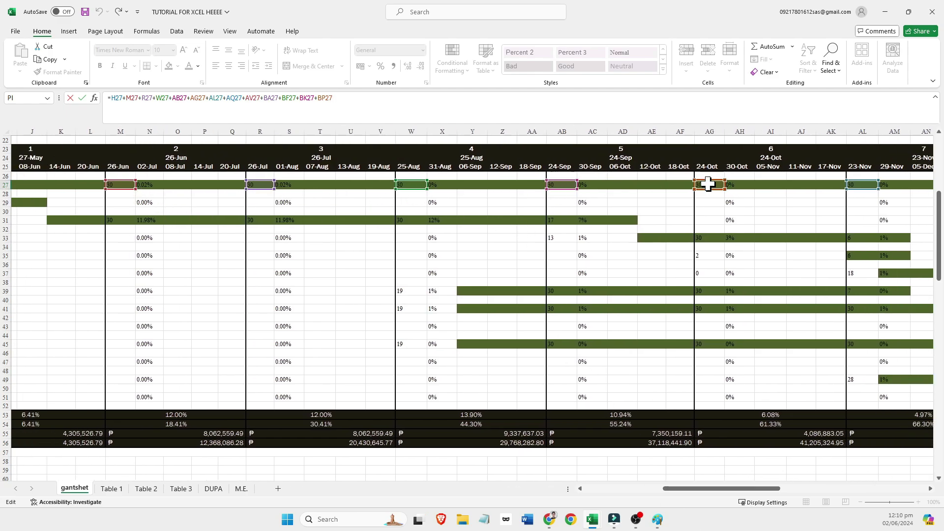
pyautogui.moveTo(726, 489); pyautogui.dragTo(529, 526)
pyautogui.click(794, 389)
pyautogui.click(781, 183)
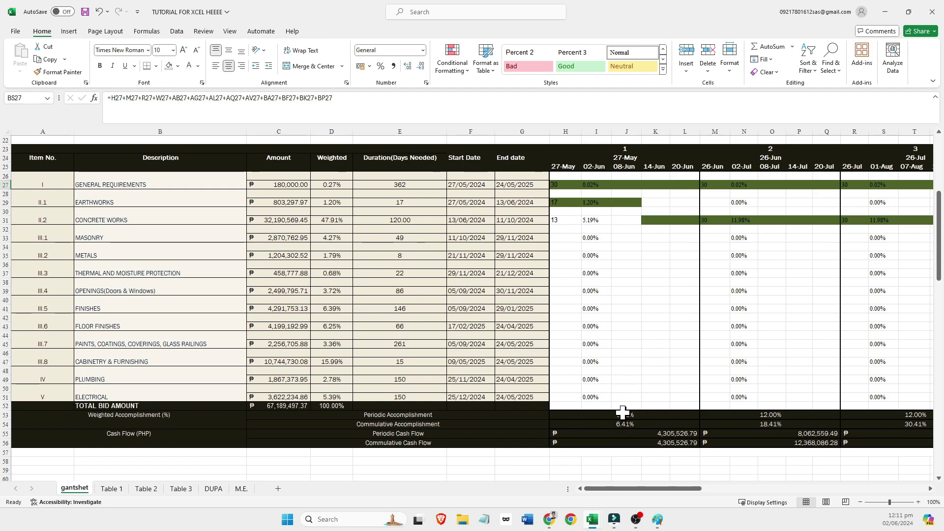
# Compare the concrete works duration and first-month day count in row 31 with the row's total days in column BS.
pyautogui.moveTo(618, 486); pyautogui.dragTo(563, 502)
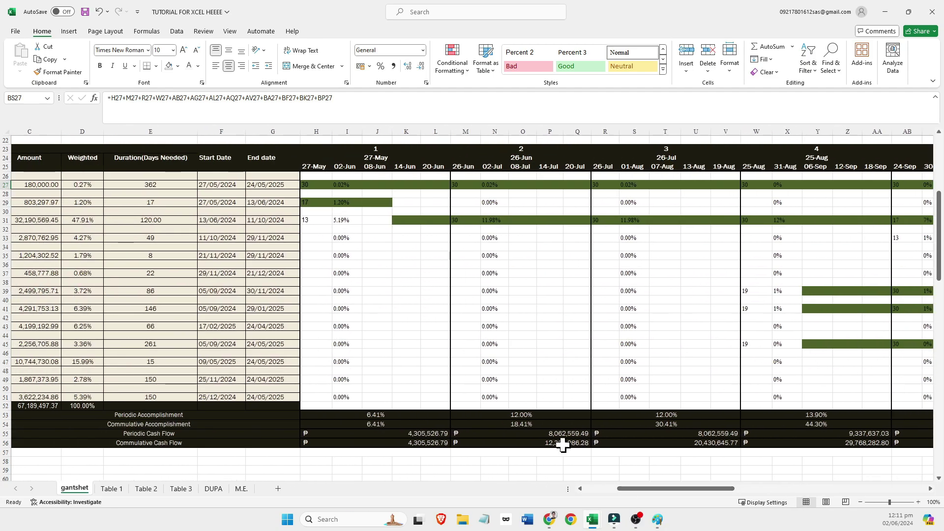
pyautogui.click(170, 224)
pyautogui.click(312, 220)
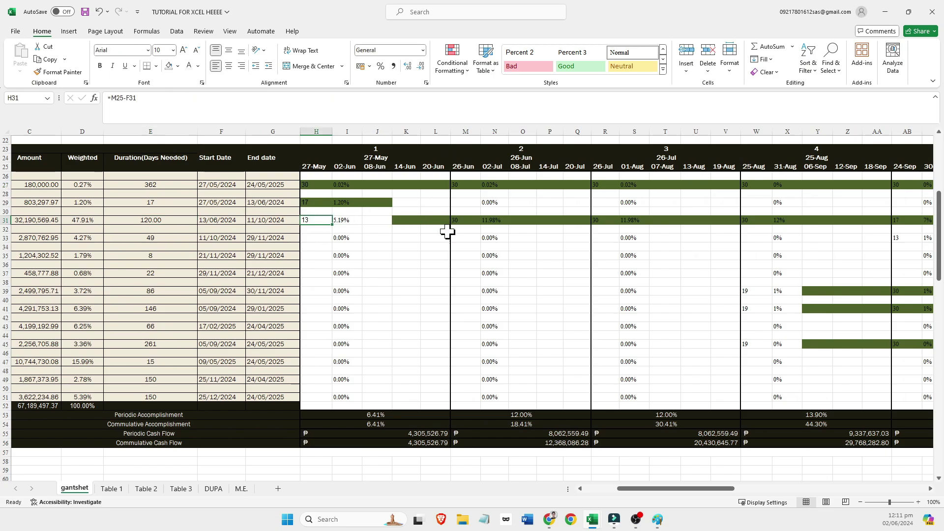
pyautogui.moveTo(654, 489); pyautogui.dragTo(858, 494)
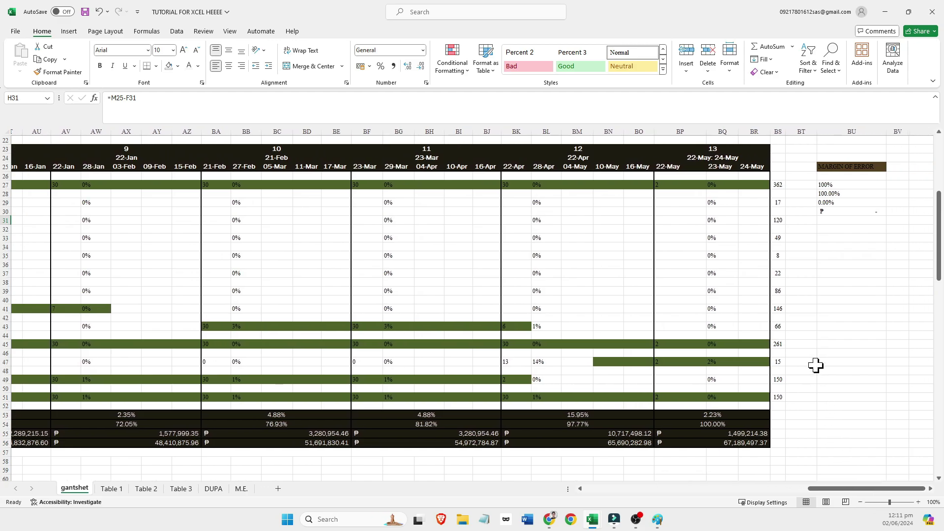
pyautogui.click(784, 234)
pyautogui.click(822, 293)
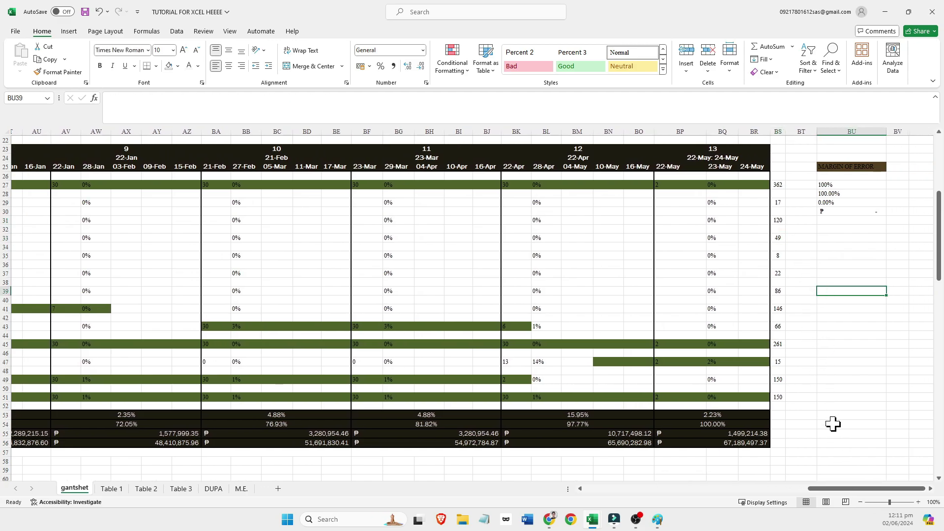
# Check the total days formula of every task in column BS, from BS27 to BS51.
pyautogui.click(781, 183)
pyautogui.click(777, 201)
pyautogui.click(782, 220)
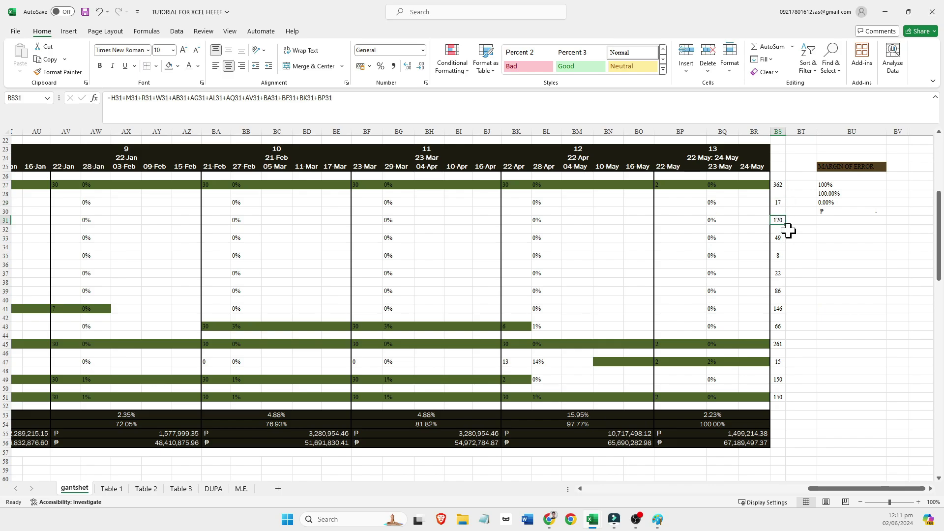
pyautogui.click(785, 238)
pyautogui.click(778, 256)
pyautogui.click(780, 274)
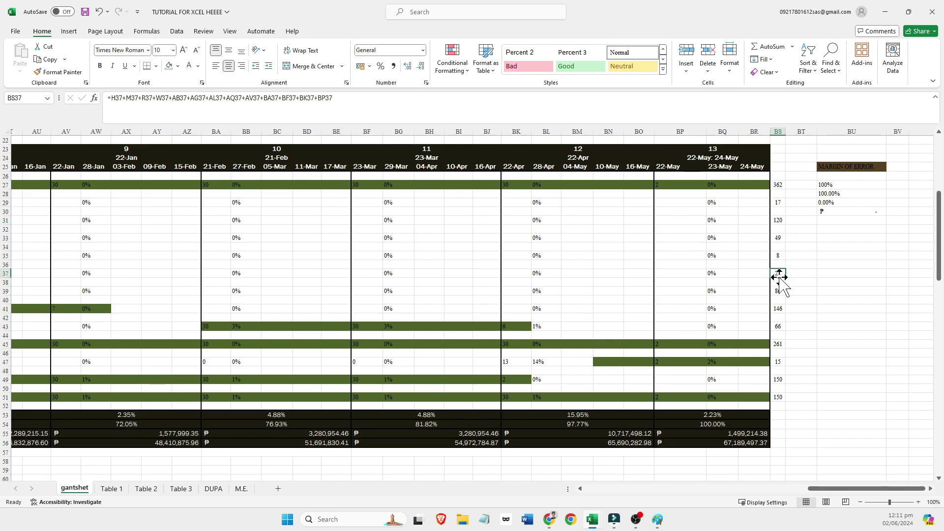
pyautogui.click(782, 292)
pyautogui.click(780, 308)
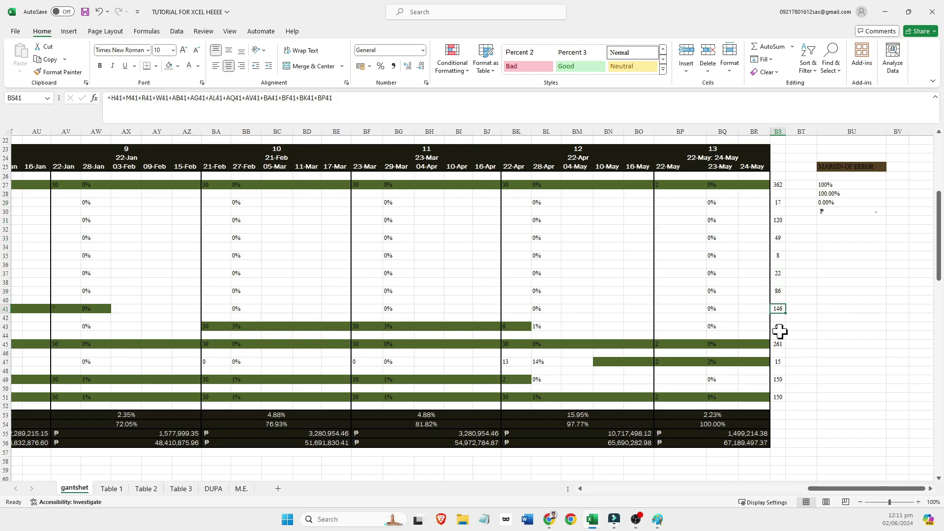
pyautogui.click(779, 328)
pyautogui.click(781, 346)
pyautogui.click(778, 363)
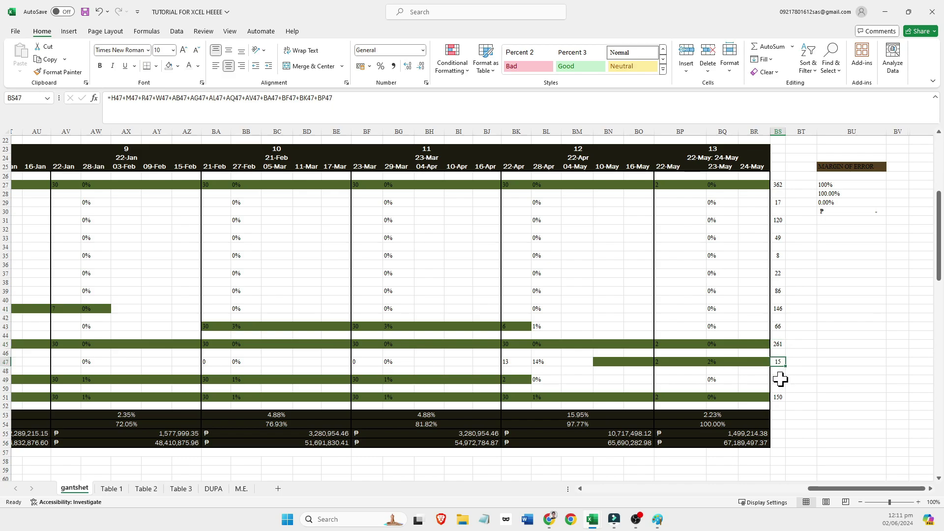
pyautogui.click(781, 379)
pyautogui.click(782, 400)
# Inspect the first-month Periodic Accomplishment sum in H53 and the weighted percentages in I27 and I29 that feed it.
pyautogui.moveTo(823, 490); pyautogui.dragTo(543, 480)
pyautogui.click(772, 176)
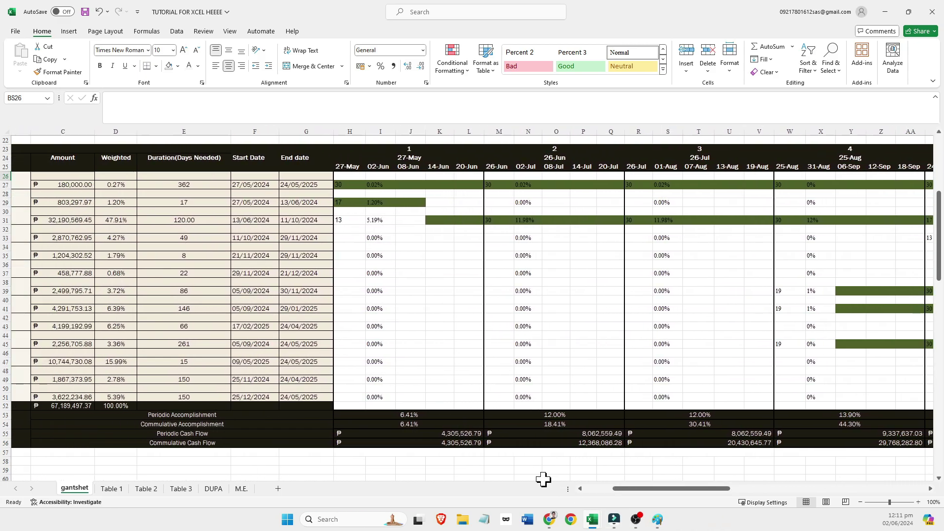
pyautogui.click(449, 413)
pyautogui.click(158, 101)
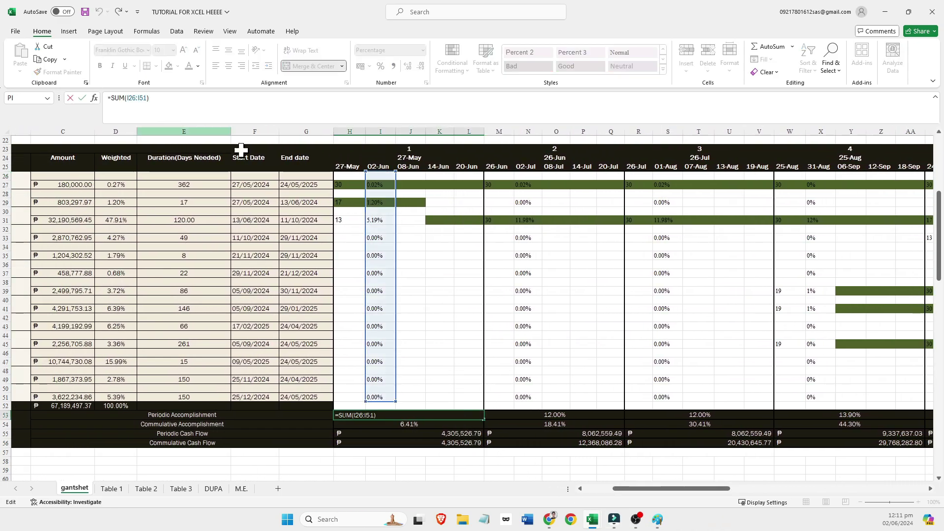
pyautogui.press('Escape')
pyautogui.click(375, 184)
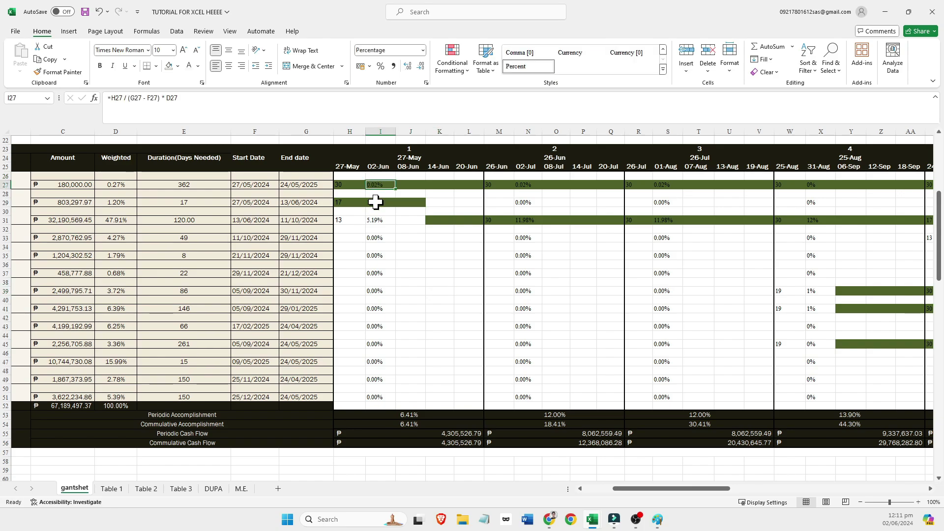
pyautogui.click(375, 202)
pyautogui.doubleClick(407, 414)
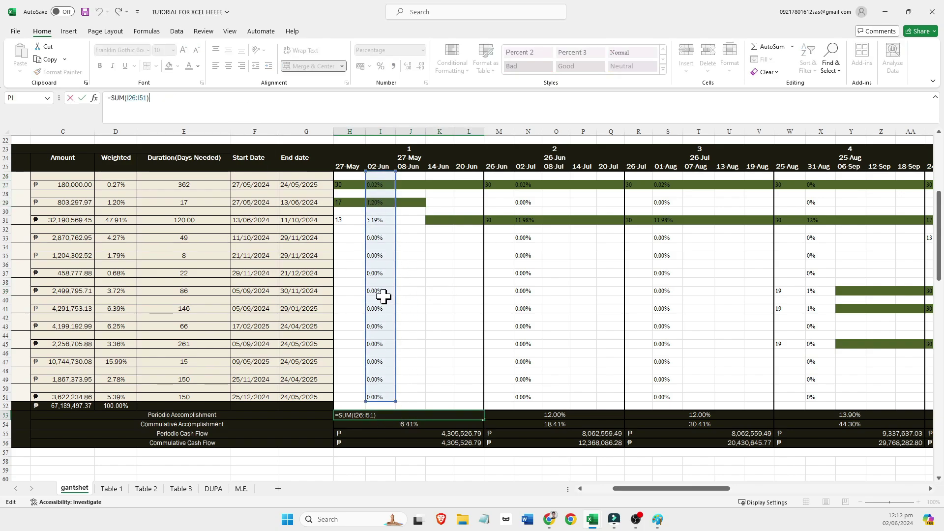
pyautogui.click(426, 334)
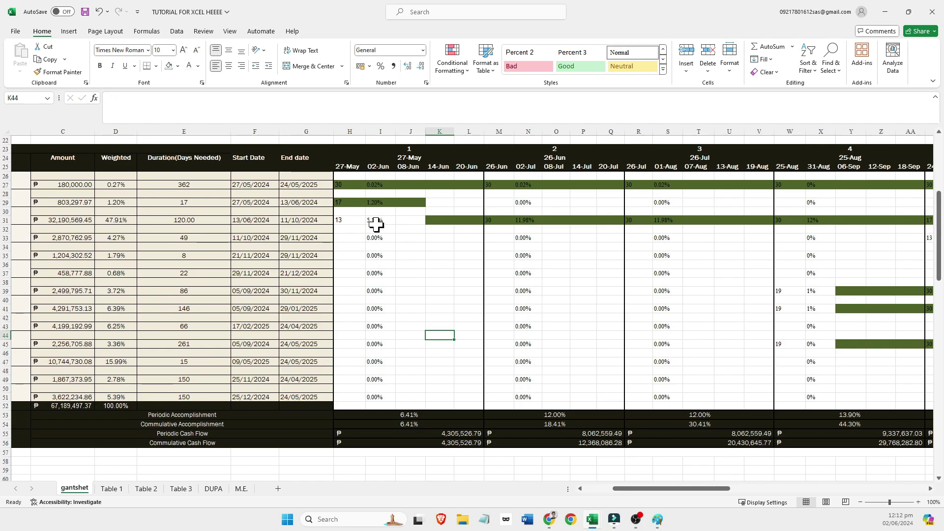
pyautogui.click(418, 415)
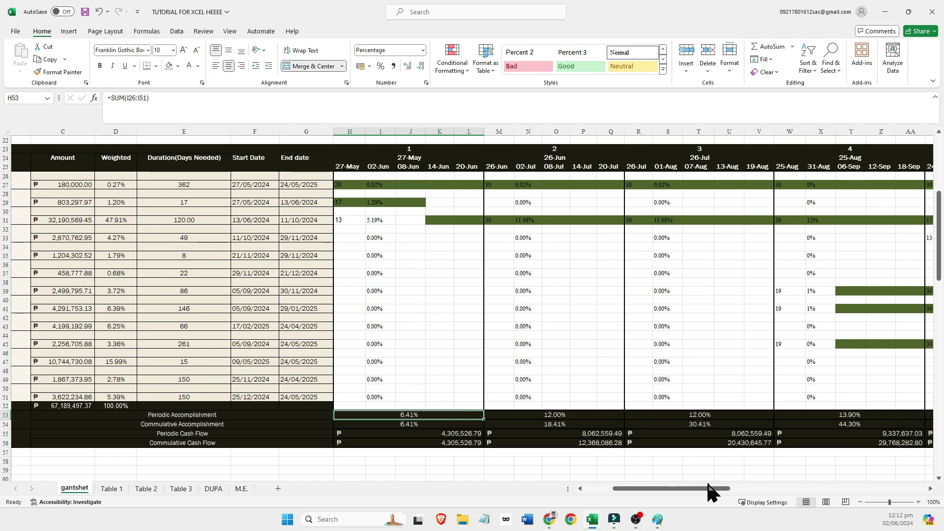
# Inspect the range summed by the second-month Periodic Accomplishment formula in M53, leaving it unchanged.
pyautogui.hscroll(-2, 709, 487)
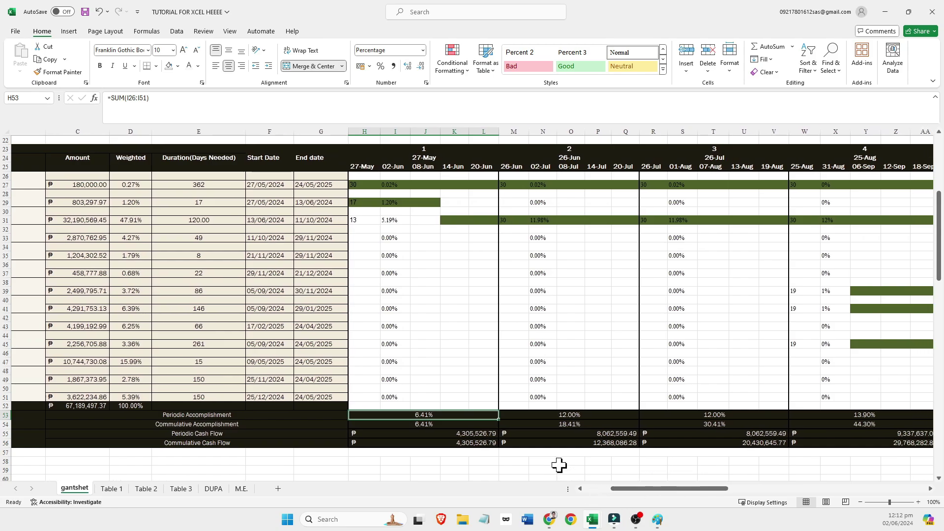
pyautogui.click(556, 416)
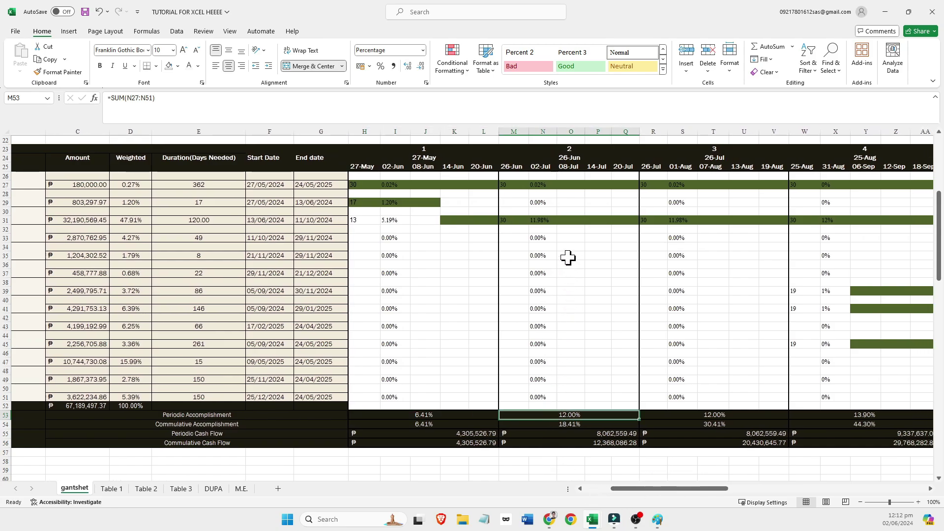
pyautogui.click(296, 96)
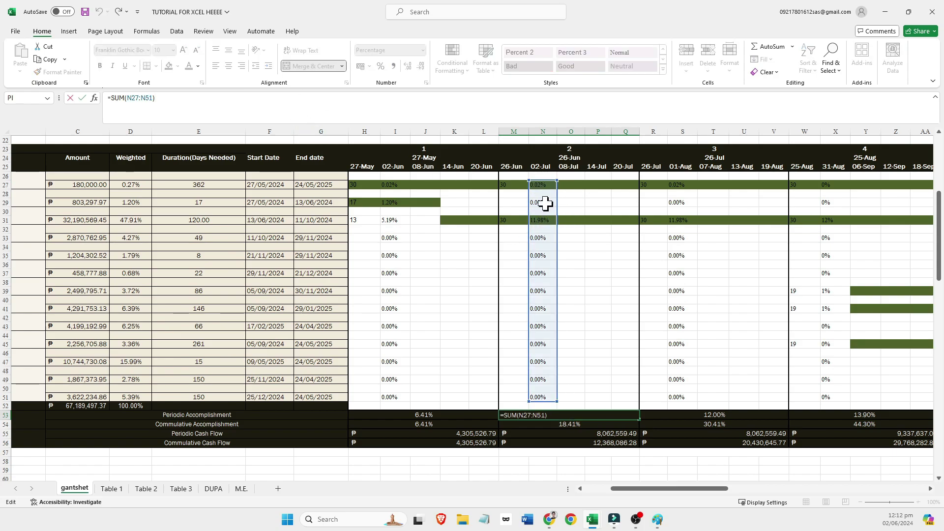
pyautogui.click(593, 275)
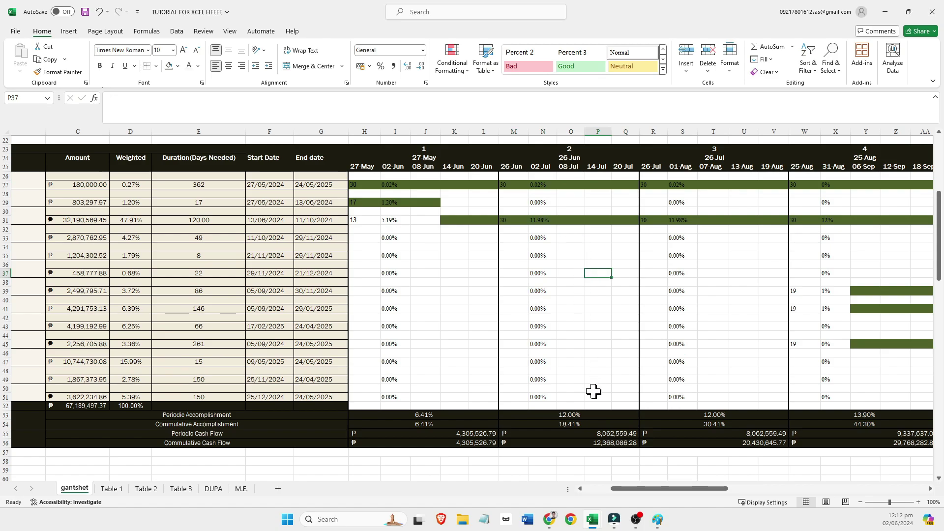
pyautogui.click(579, 414)
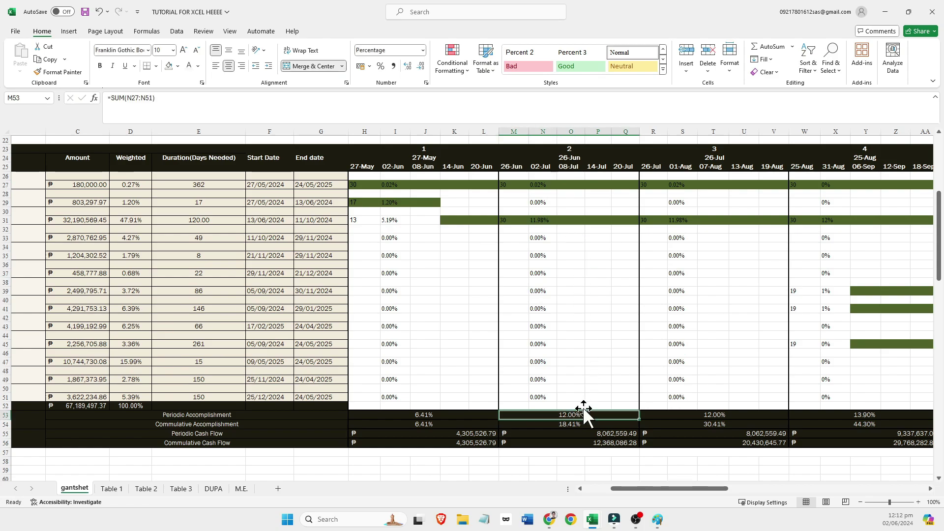
# Examine the Commulative Accomplishment formulas in H54 and M54 and their cell references without changing them.
pyautogui.click(574, 424)
pyautogui.click(235, 427)
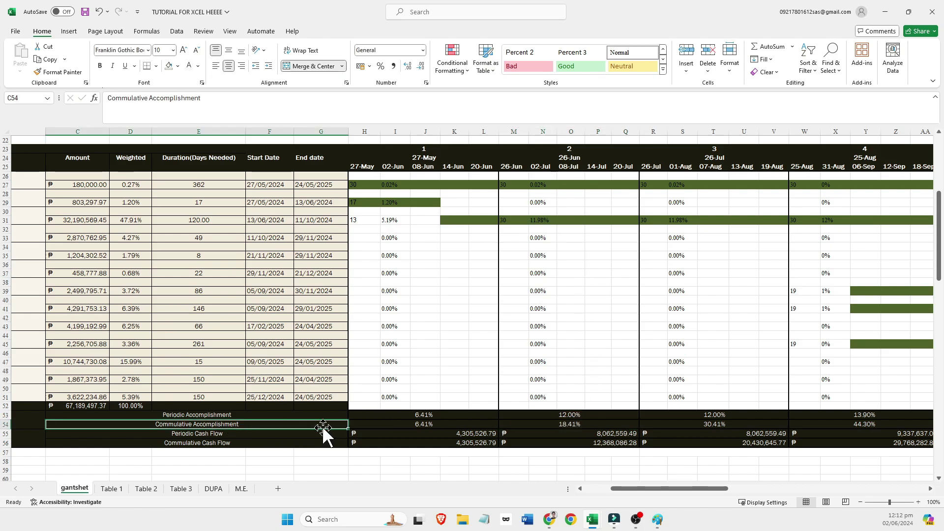
pyautogui.click(409, 426)
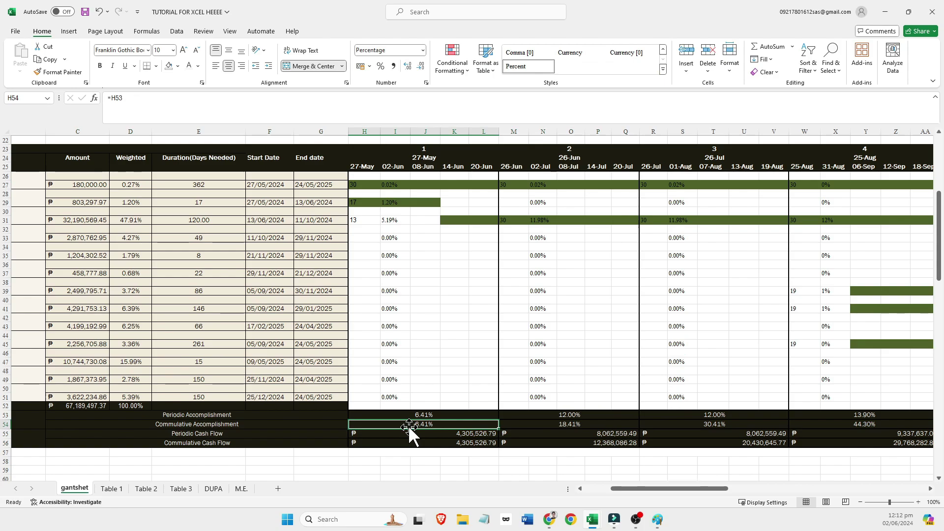
pyautogui.click(571, 426)
pyautogui.click(232, 105)
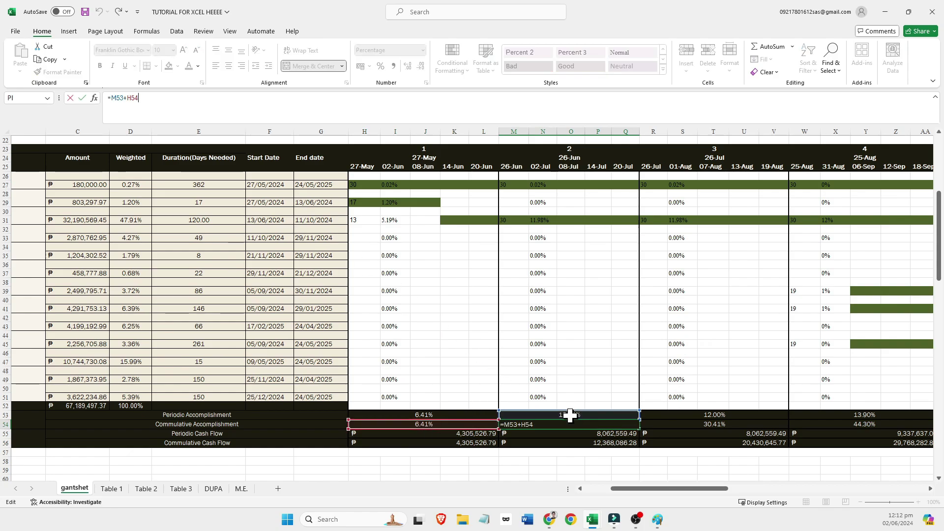
pyautogui.press('Escape')
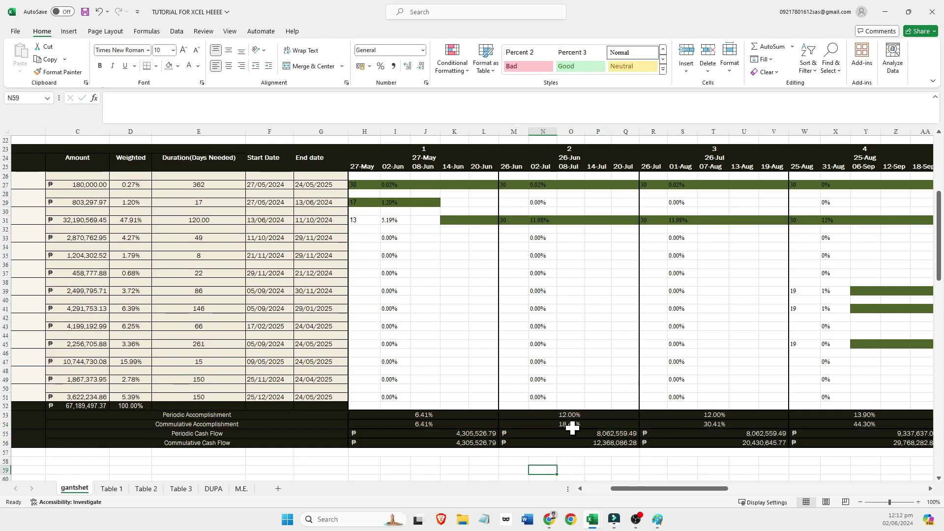
# Inspect the first-month Periodic Cash Flow formula in H55 and the cells H53 and H57 that it multiplies.
pyautogui.moveTo(638, 489)
pyautogui.mouseDown()
pyautogui.moveTo(836, 494)
pyautogui.moveTo(628, 494)
pyautogui.mouseUp()
pyautogui.click(747, 425)
pyautogui.click(424, 436)
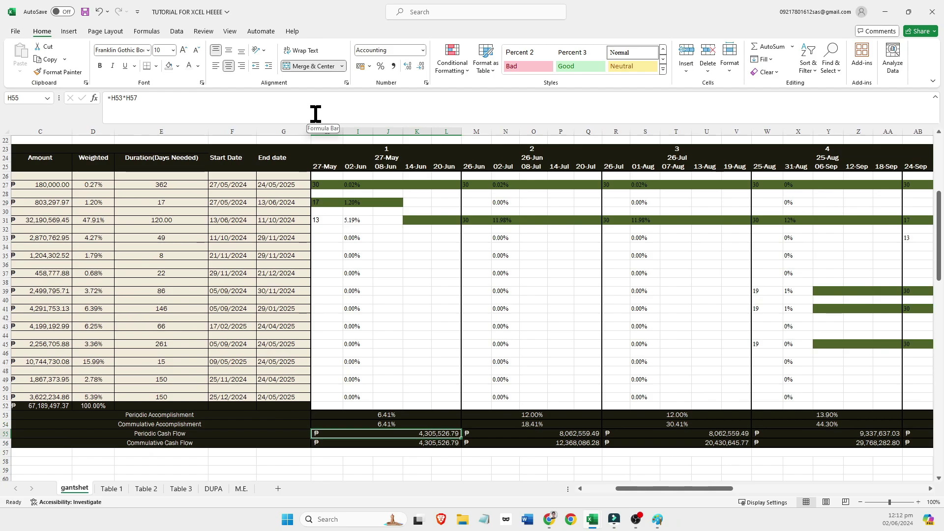
pyautogui.click(364, 415)
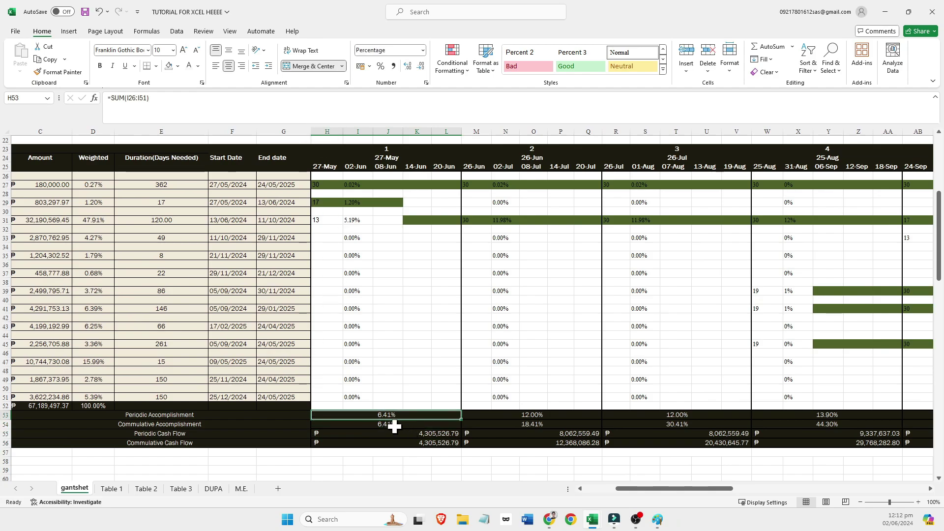
pyautogui.click(410, 434)
pyautogui.scroll(-1, 423, 433)
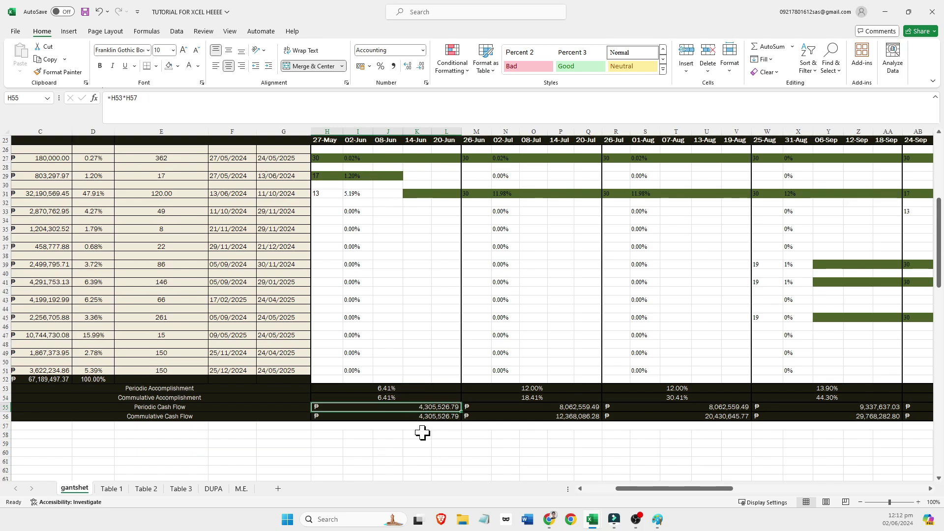
pyautogui.click(410, 426)
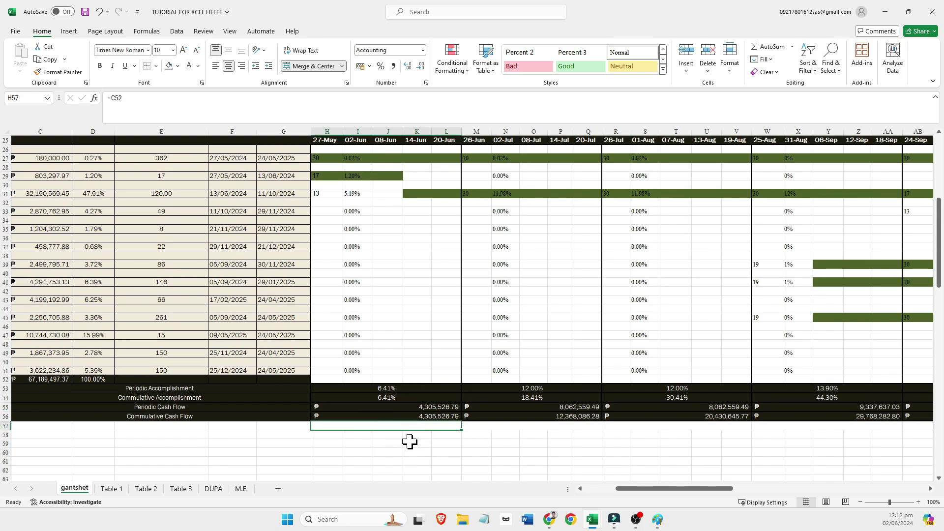
# Change the font color of the hidden total amounts in row 57, from column H to BR, to black.
pyautogui.moveTo(376, 427); pyautogui.dragTo(906, 428)
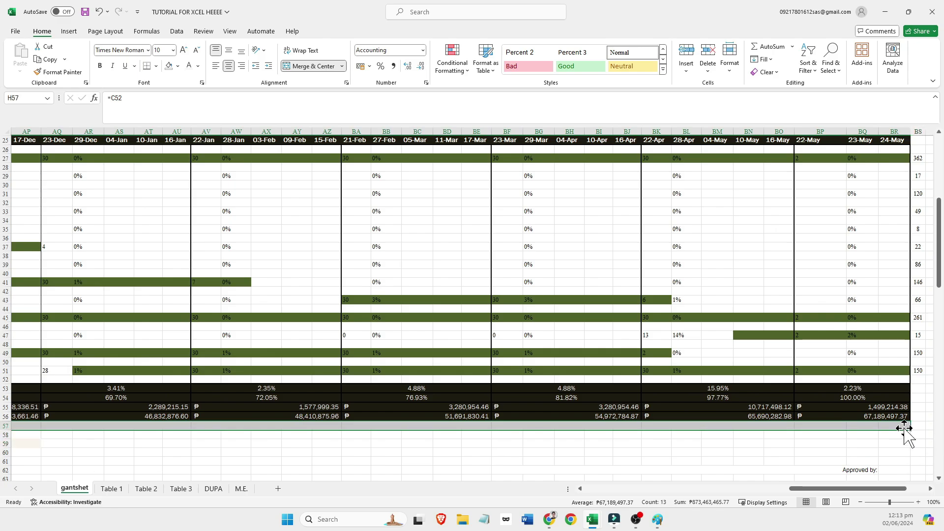
pyautogui.click(199, 66)
pyautogui.click(204, 88)
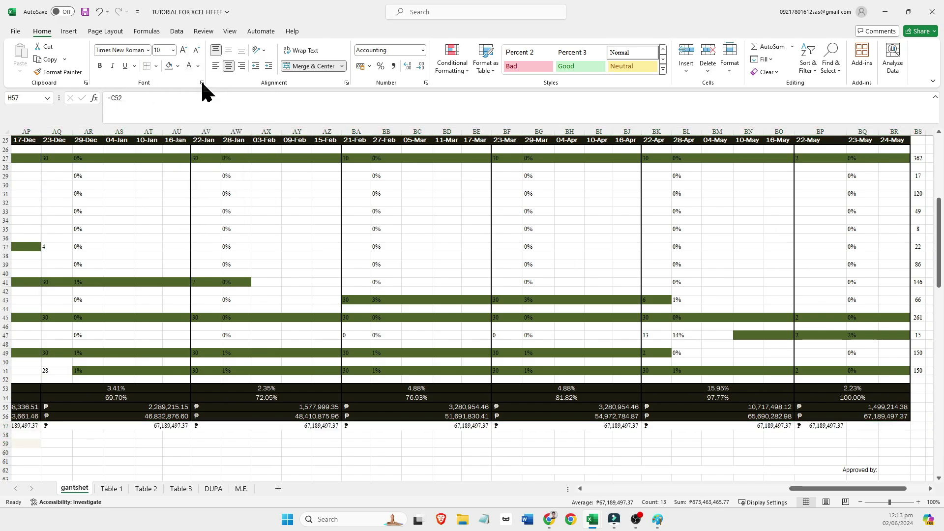
pyautogui.click(575, 463)
# Trace the row 57 amounts by checking the formulas in H57 and M57 and the total bid amount in C52.
pyautogui.click(430, 426)
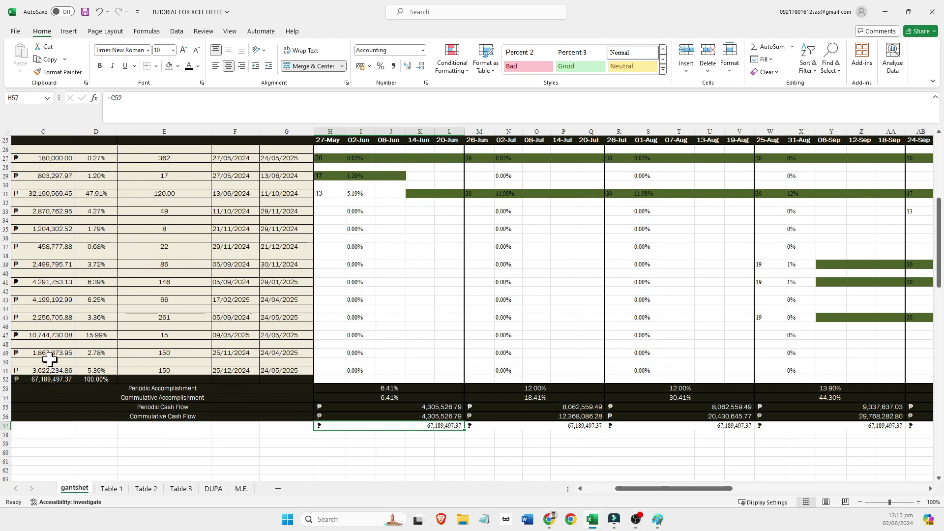
pyautogui.click(52, 378)
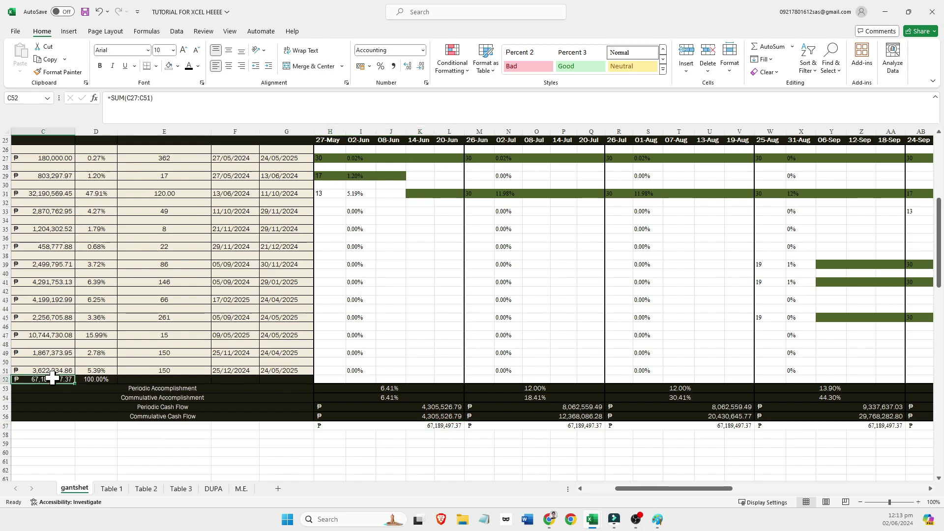
pyautogui.click(443, 427)
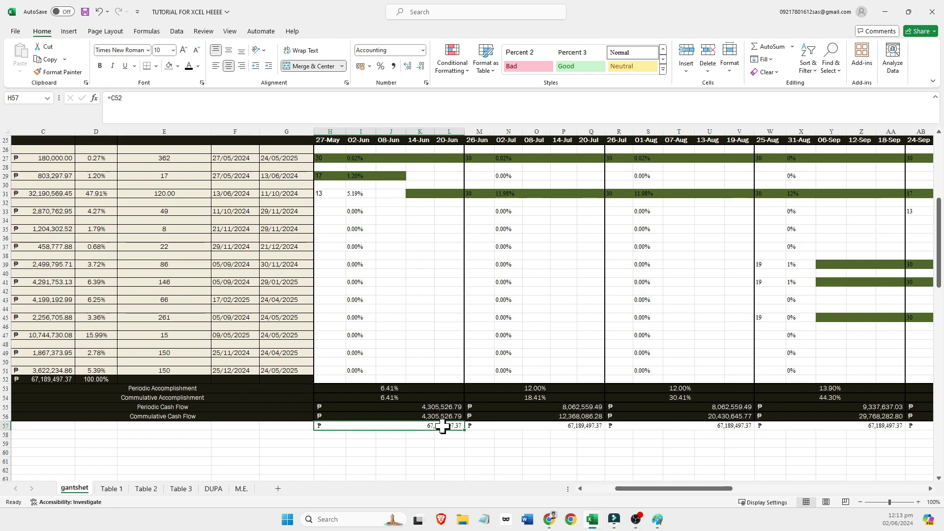
pyautogui.click(497, 451)
pyautogui.click(449, 424)
pyautogui.click(455, 442)
pyautogui.click(497, 426)
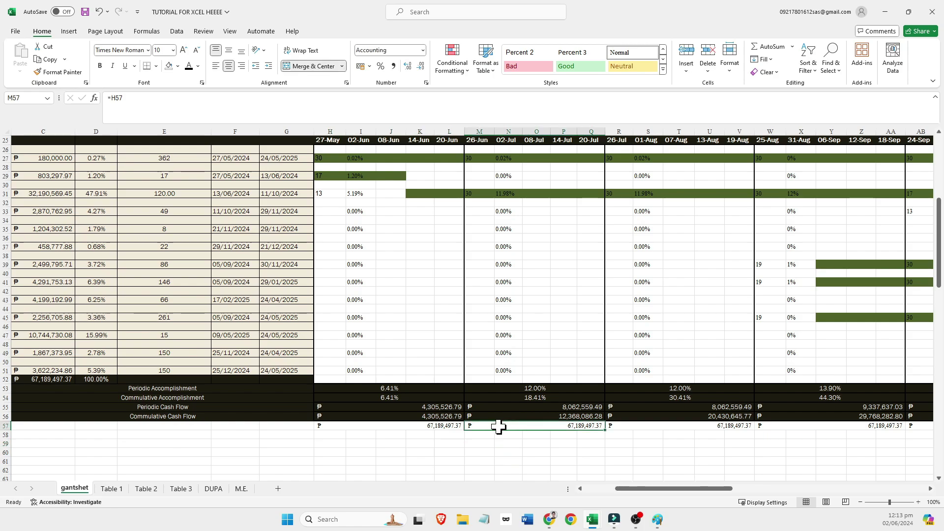
pyautogui.moveTo(639, 489); pyautogui.dragTo(630, 489)
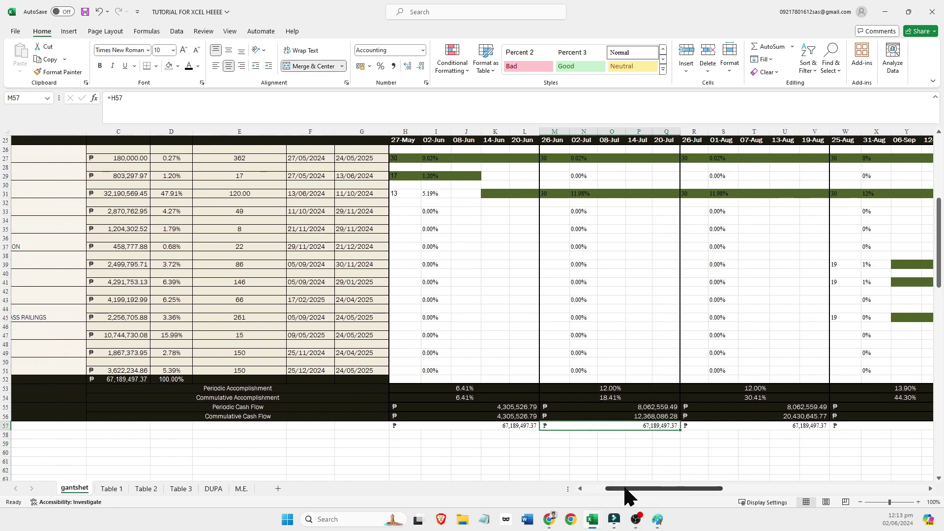
pyautogui.click(554, 461)
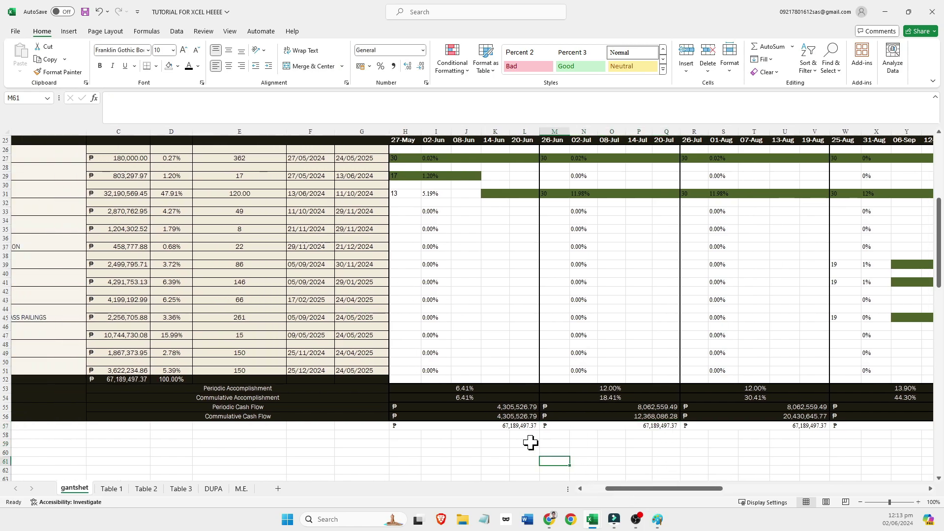
# Examine the highlighted cell references of the first-month Periodic Cash Flow formula in H55 without changing it.
pyautogui.click(509, 408)
pyautogui.click(240, 102)
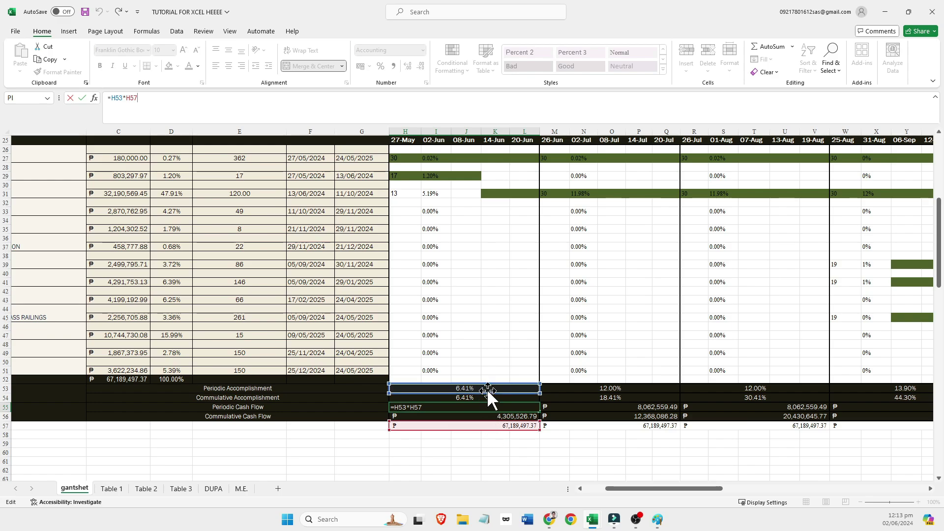
pyautogui.click(520, 458)
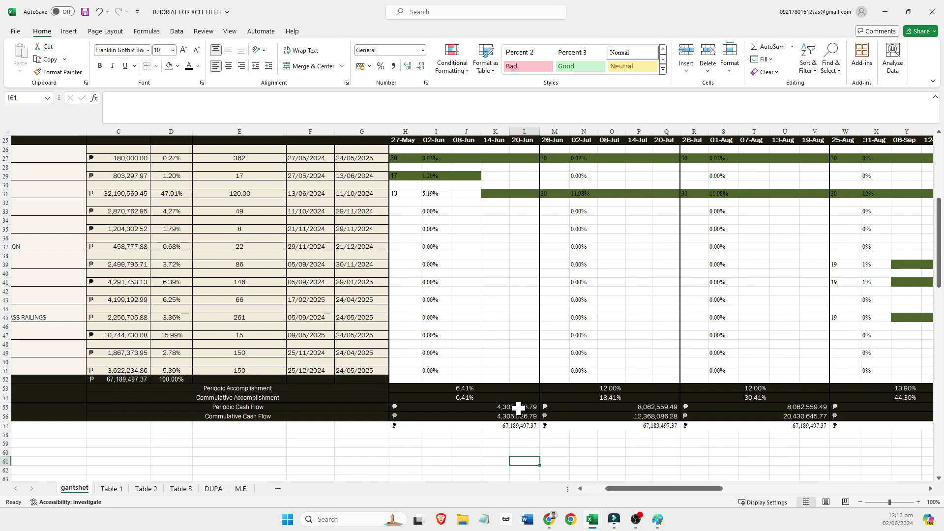
pyautogui.click(518, 408)
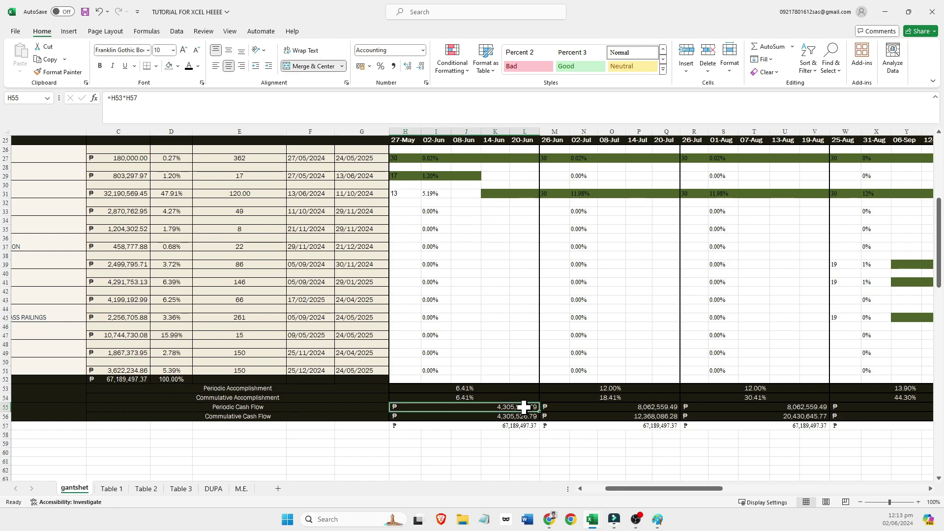
pyautogui.click(572, 448)
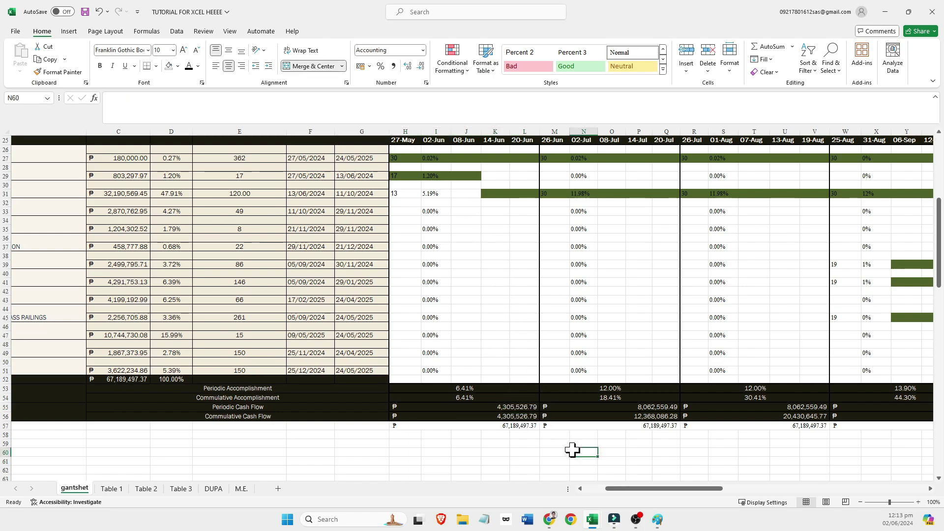
# Inspect the first-month Commulative Cash Flow formula in H56.
pyautogui.click(511, 416)
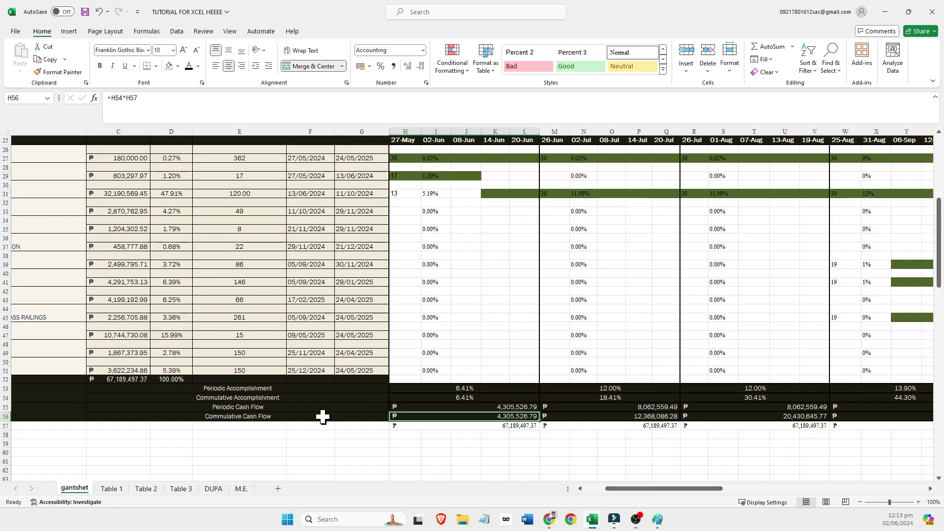
pyautogui.click(469, 460)
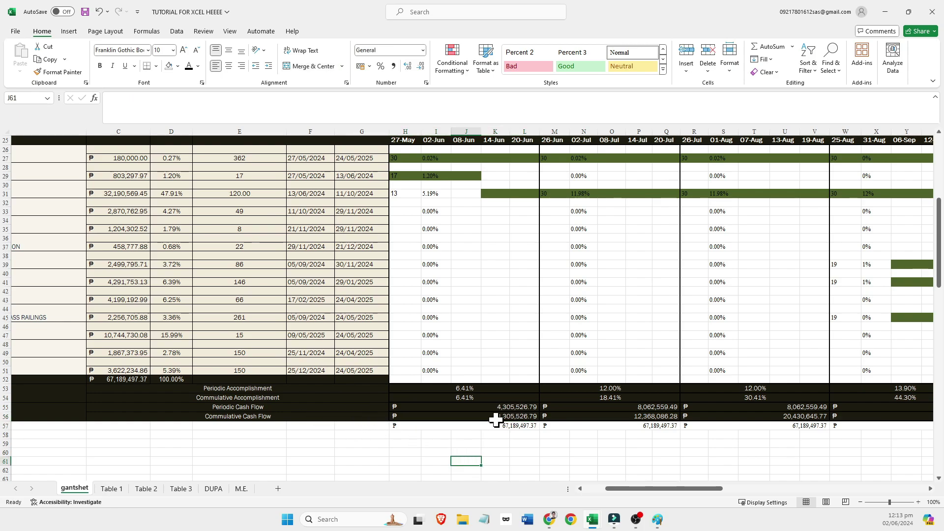
pyautogui.click(499, 418)
pyautogui.hscroll(1, 638, 491)
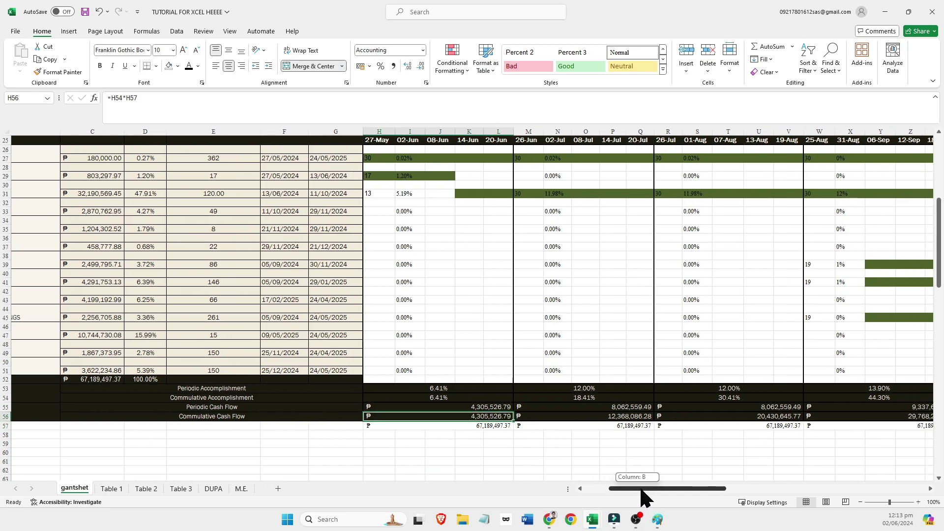
# Examine the second-month Periodic and Commulative Cash Flow formulas in M55 and M56 and their cell references without changing them.
pyautogui.click(598, 409)
pyautogui.click(617, 443)
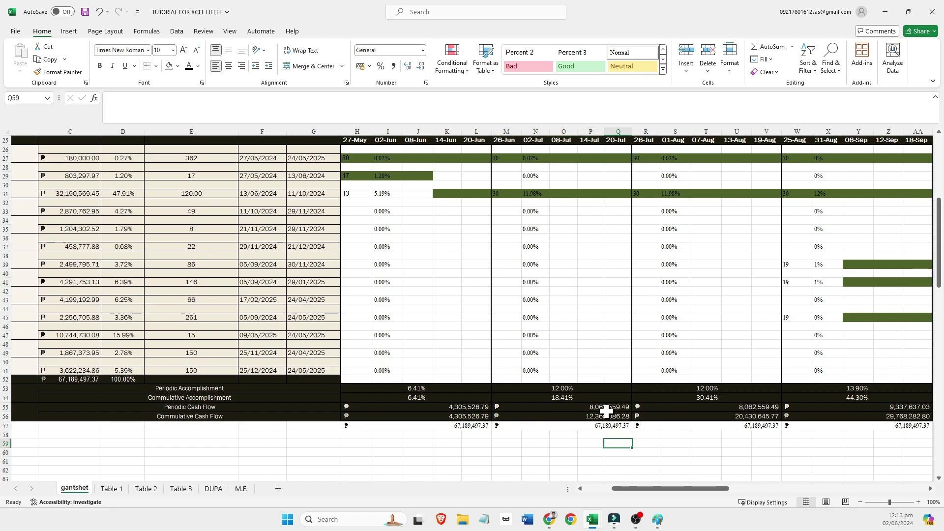
pyautogui.click(583, 389)
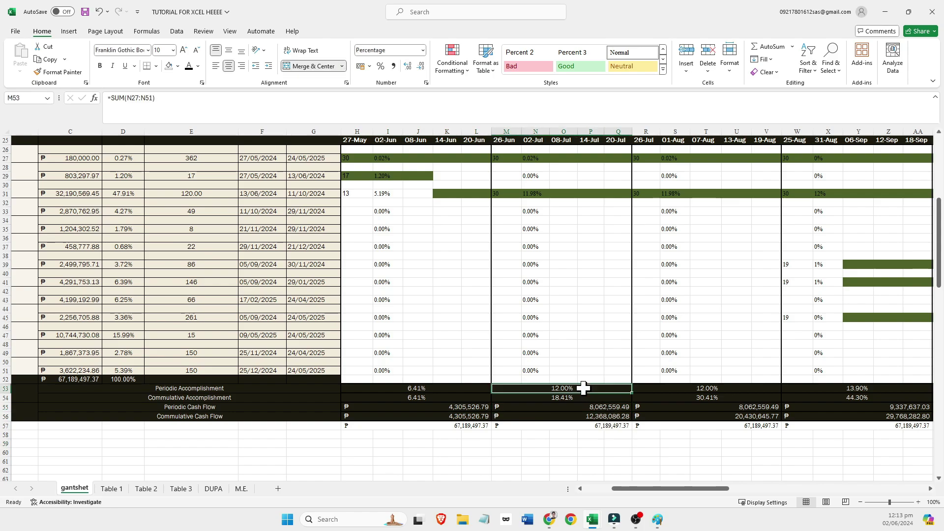
pyautogui.click(604, 427)
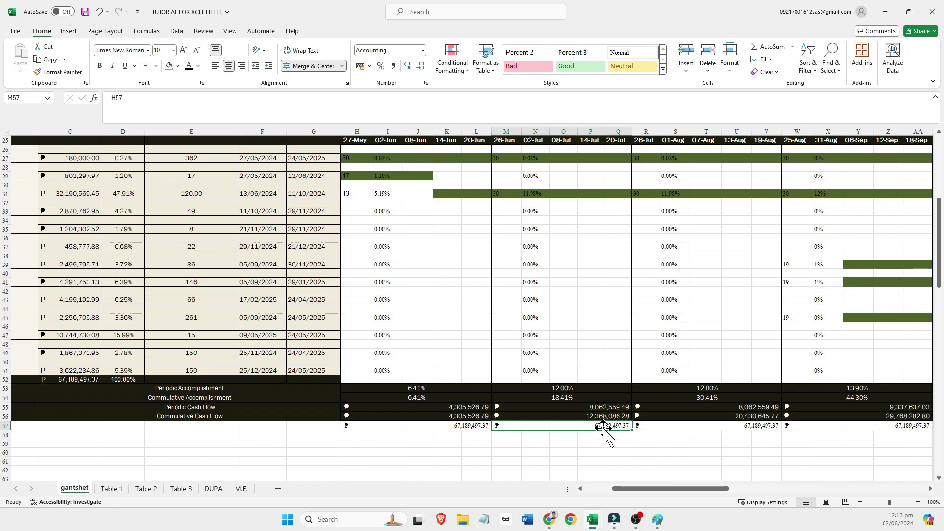
pyautogui.click(607, 407)
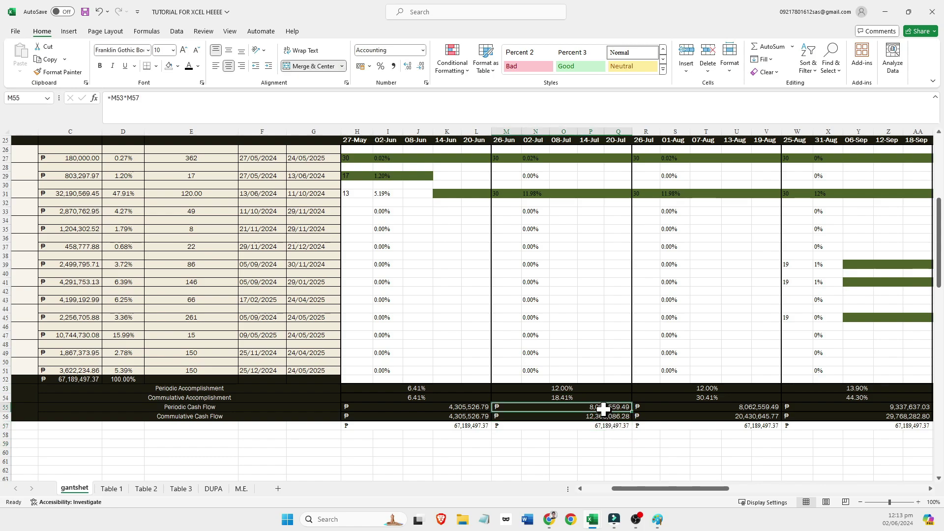
pyautogui.click(264, 111)
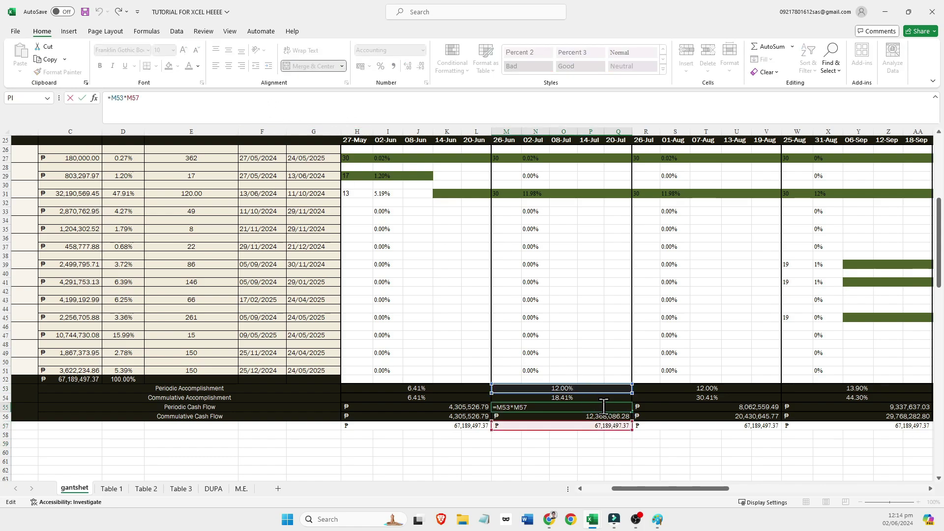
pyautogui.press('Return')
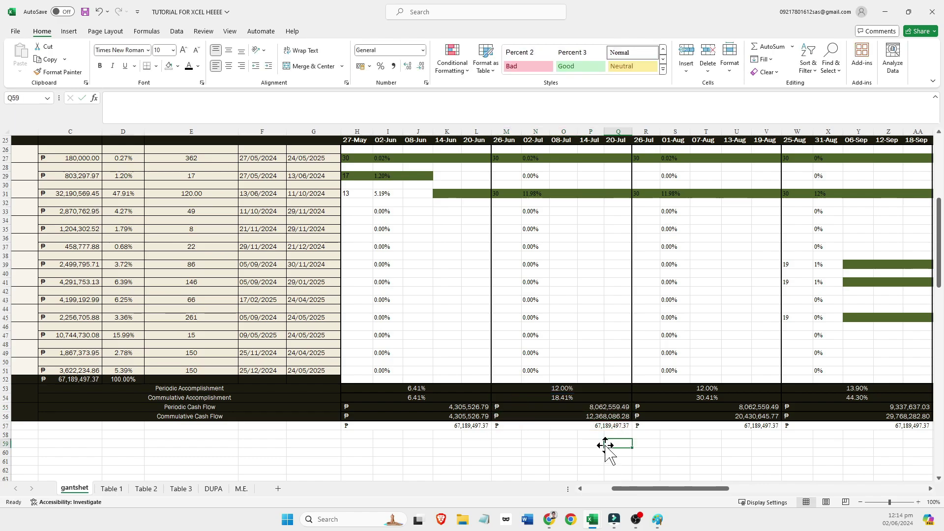
pyautogui.click(250, 98)
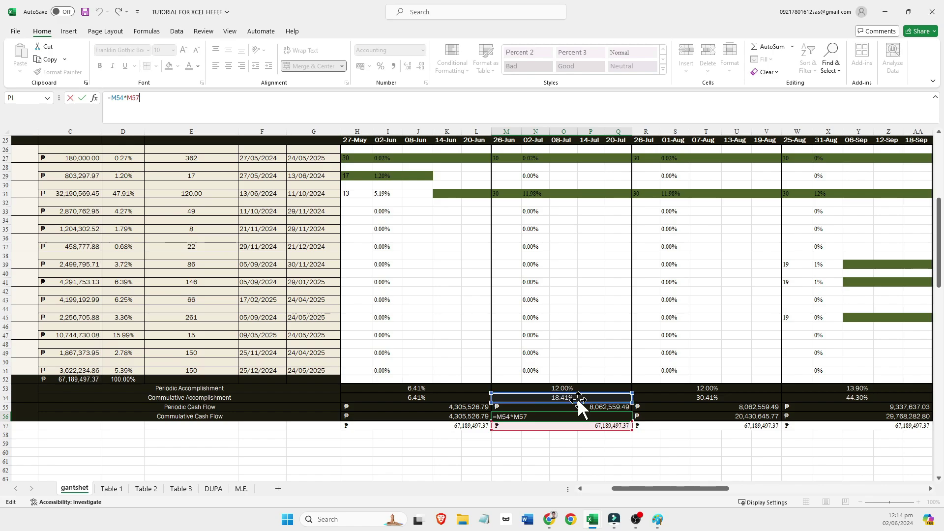
pyautogui.click(612, 476)
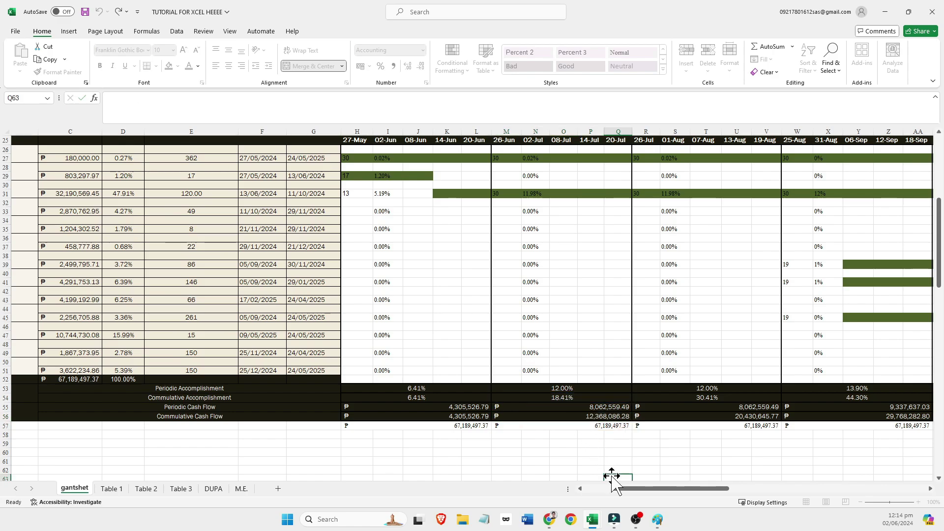
# Compare the last-month Commulative Cash Flow in BP56 with the total bid amount in C52.
pyautogui.moveTo(642, 489); pyautogui.dragTo(842, 489)
pyautogui.click(770, 415)
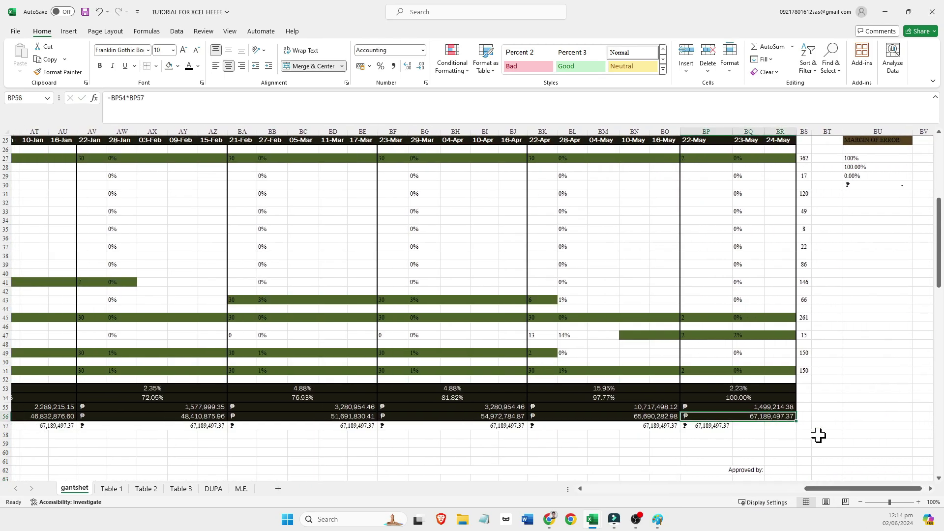
pyautogui.click(818, 436)
pyautogui.click(759, 418)
pyautogui.moveTo(826, 490); pyautogui.dragTo(608, 489)
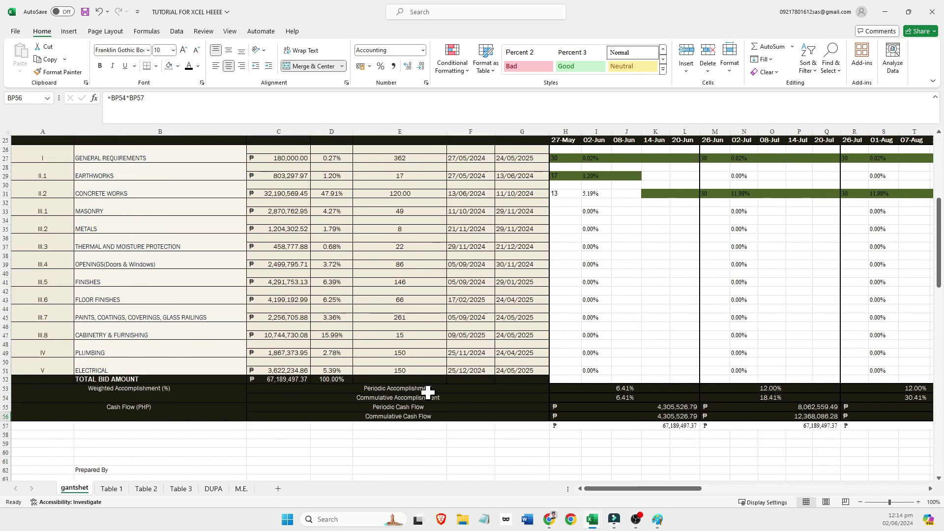
# Inspect the last-month Periodic Cash Flow formula in BP55, keeping the existing cell contents.
pyautogui.moveTo(671, 490); pyautogui.dragTo(881, 485)
pyautogui.click(842, 434)
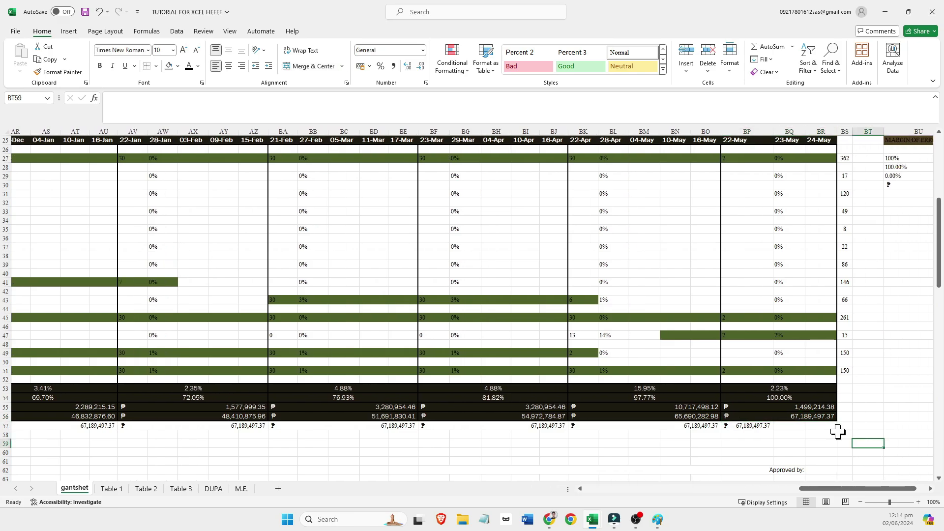
pyautogui.click(805, 408)
pyautogui.click(810, 419)
pyautogui.moveTo(810, 422); pyautogui.dragTo(812, 414)
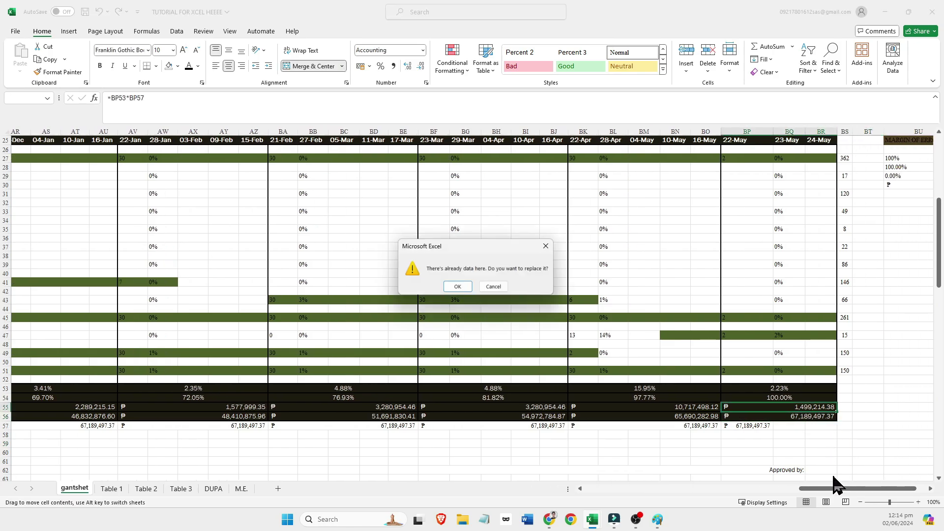
pyautogui.click(551, 247)
# Inspect the ROUNDUP formula of the last-month Commulative Accomplishment in BP54.
pyautogui.moveTo(856, 491)
pyautogui.mouseDown()
pyautogui.moveTo(681, 518)
pyautogui.moveTo(685, 467)
pyautogui.moveTo(687, 497)
pyautogui.moveTo(678, 497)
pyautogui.moveTo(694, 496)
pyautogui.moveTo(696, 487)
pyautogui.moveTo(667, 500)
pyautogui.moveTo(868, 482)
pyautogui.moveTo(792, 494)
pyautogui.moveTo(838, 491)
pyautogui.mouseUp()
pyautogui.click(808, 388)
pyautogui.click(718, 399)
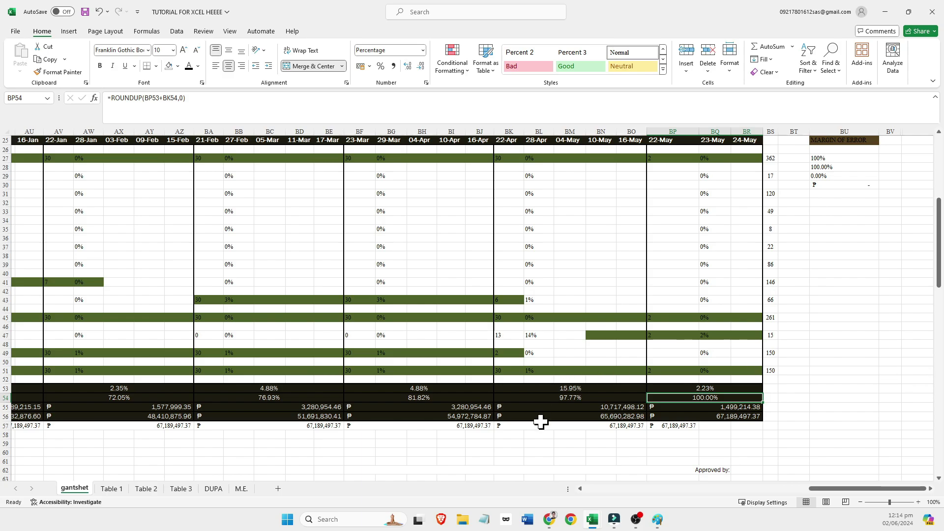
# Enter =SUM(H53:BR53) in BS53 to total the Periodic Accomplishment row.
pyautogui.click(770, 389)
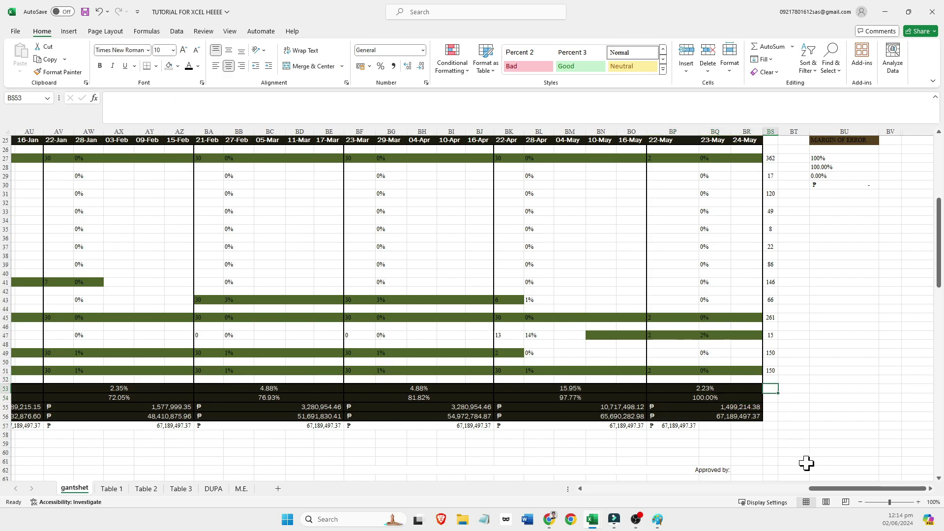
pyautogui.moveTo(825, 488)
pyautogui.mouseDown()
pyautogui.moveTo(792, 499)
pyautogui.moveTo(629, 507)
pyautogui.moveTo(838, 491)
pyautogui.mouseUp()
pyautogui.click(423, 389)
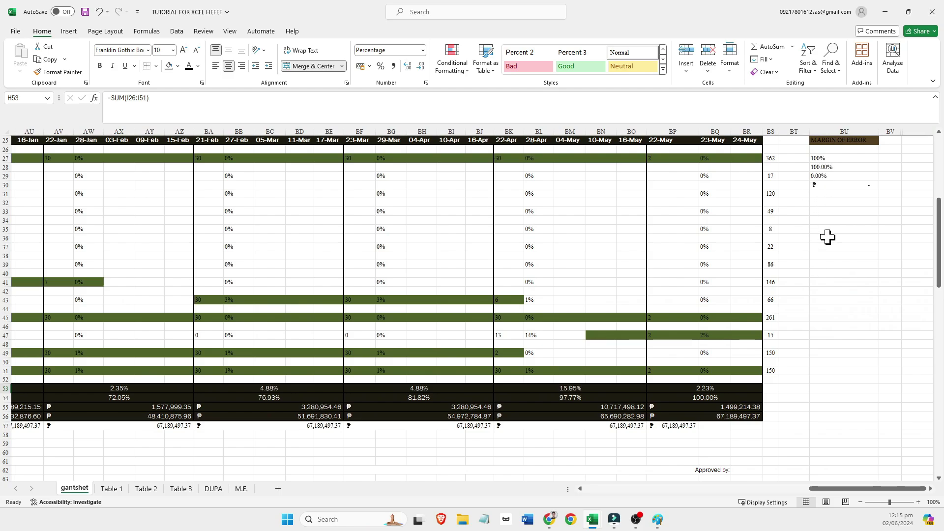
pyautogui.click(771, 388)
pyautogui.write('=')
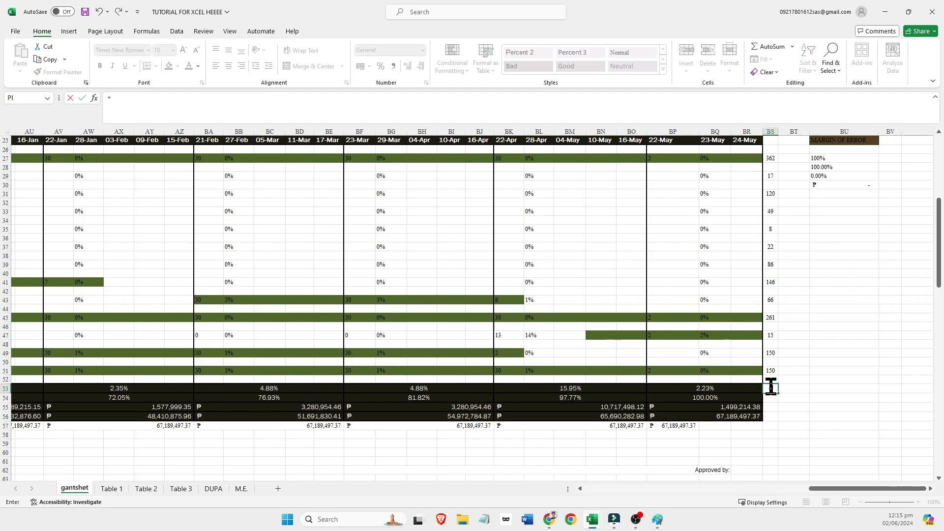
pyautogui.write('sum')
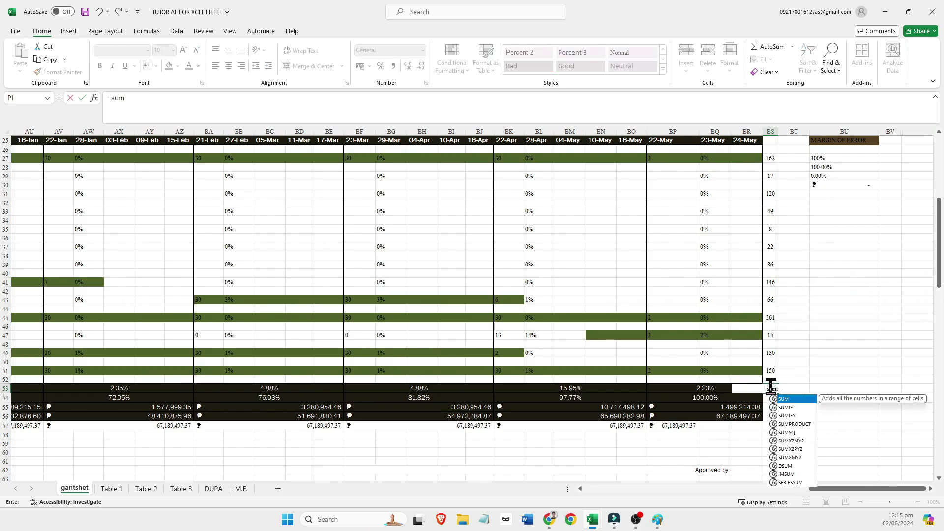
pyautogui.write('(')
pyautogui.moveTo(769, 496); pyautogui.dragTo(599, 514)
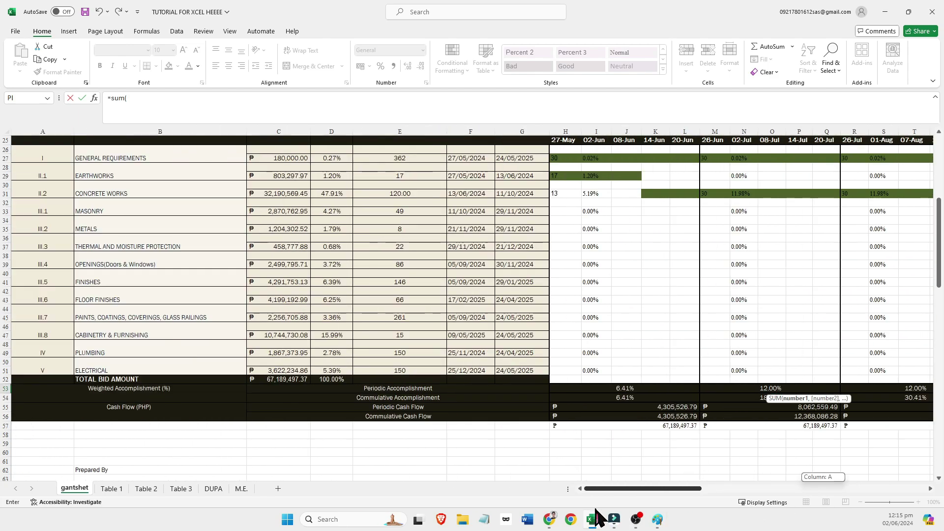
pyautogui.moveTo(634, 388)
pyautogui.mouseDown()
pyautogui.moveTo(932, 389)
pyautogui.moveTo(551, 388)
pyautogui.moveTo(622, 388)
pyautogui.mouseUp()
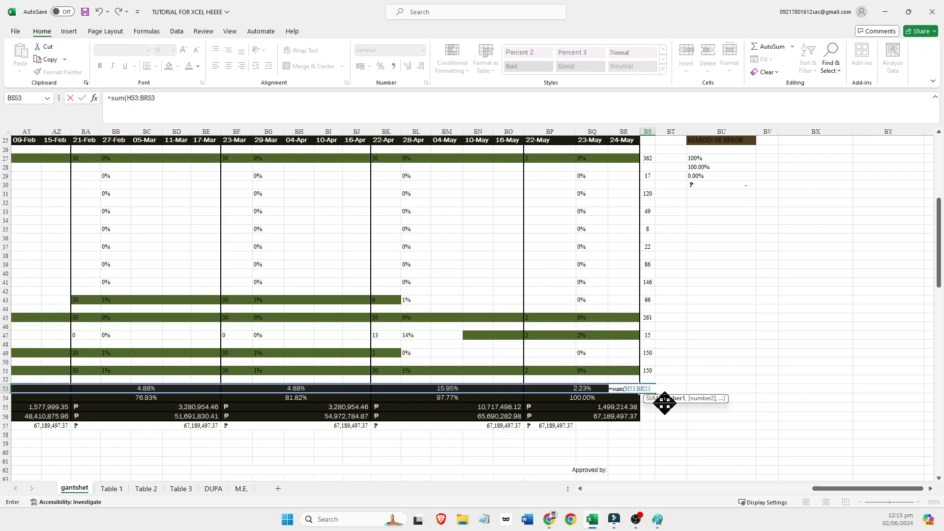
pyautogui.press('Return')
pyautogui.click(661, 386)
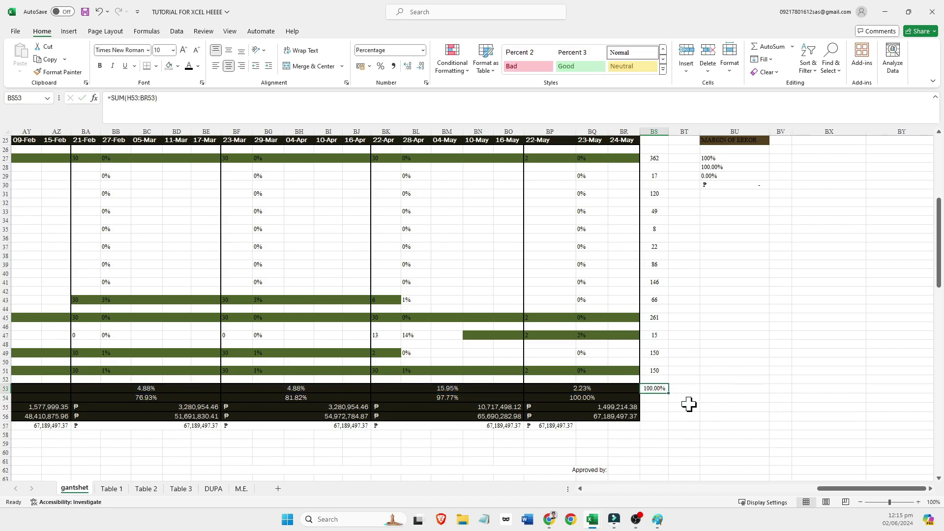
# Inspect the last-month Commulative Accomplishment formula in BP54 and its cell references without changing it.
pyautogui.moveTo(819, 488); pyautogui.dragTo(811, 489)
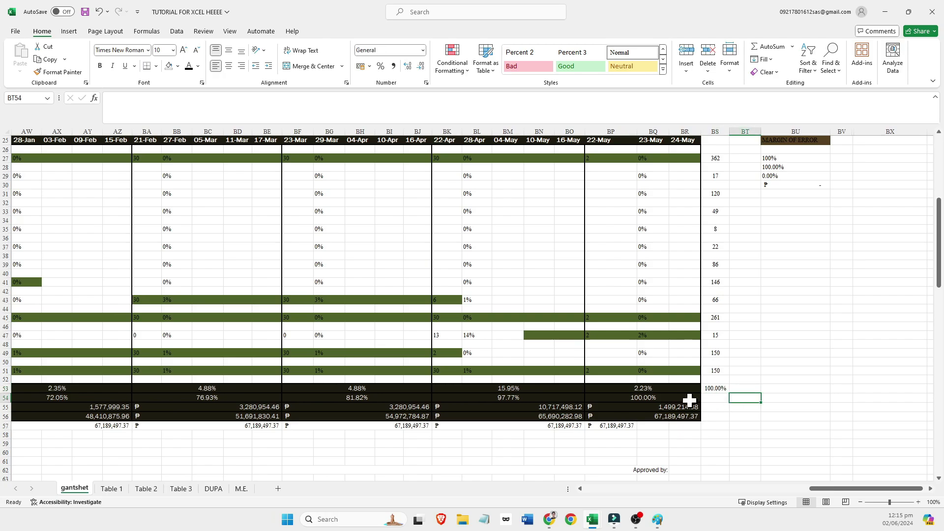
pyautogui.click(665, 397)
pyautogui.click(205, 100)
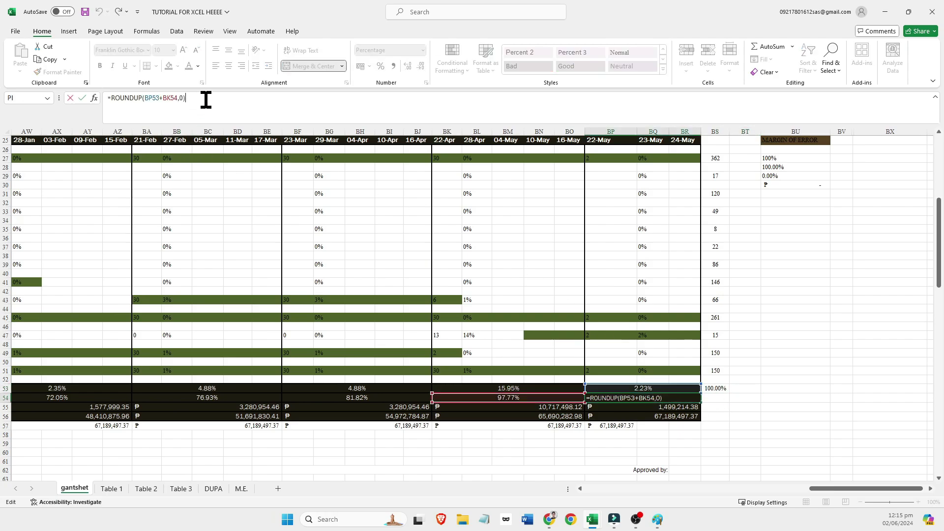
pyautogui.click(717, 417)
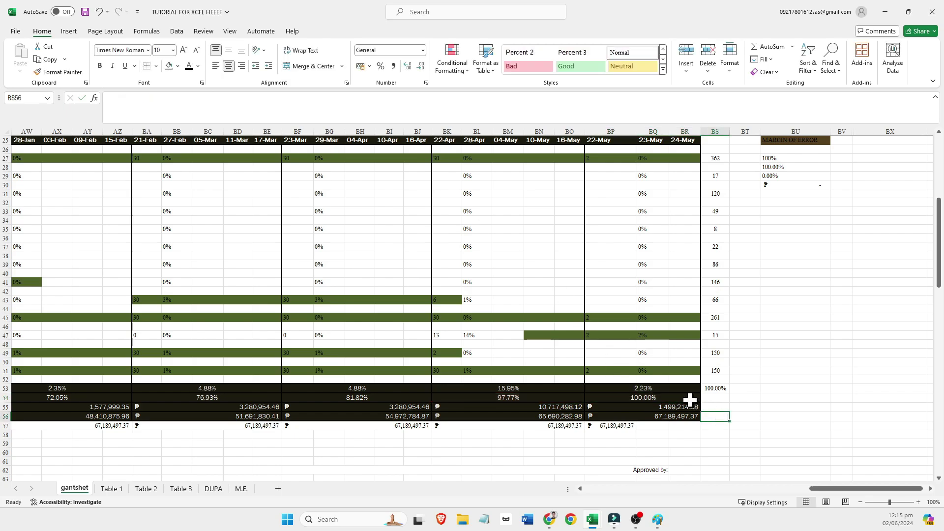
# Clear the Periodic Accomplishment check total from BS53.
pyautogui.click(716, 389)
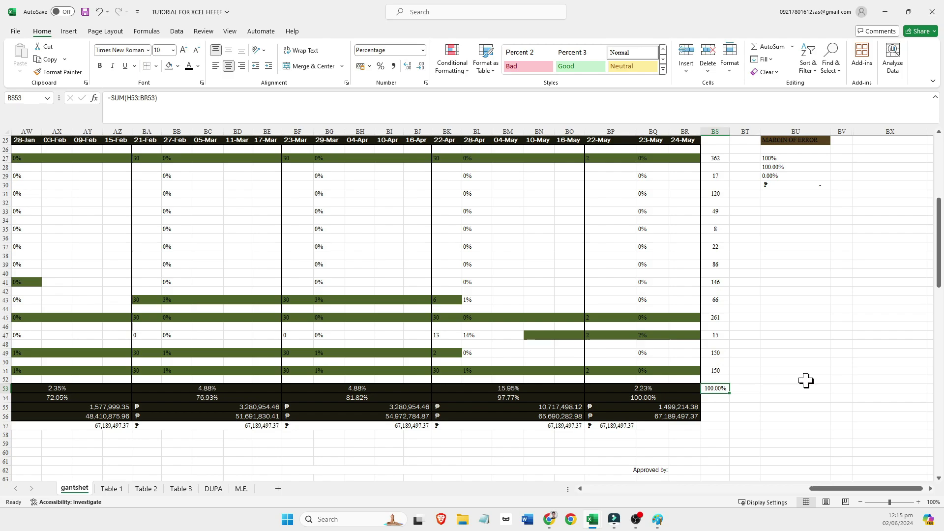
pyautogui.press('Delete')
# Examine the Margin of Error heading in BU25 and the reference percentage beneath it in BU27.
pyautogui.scroll(2, 787, 311)
pyautogui.click(802, 196)
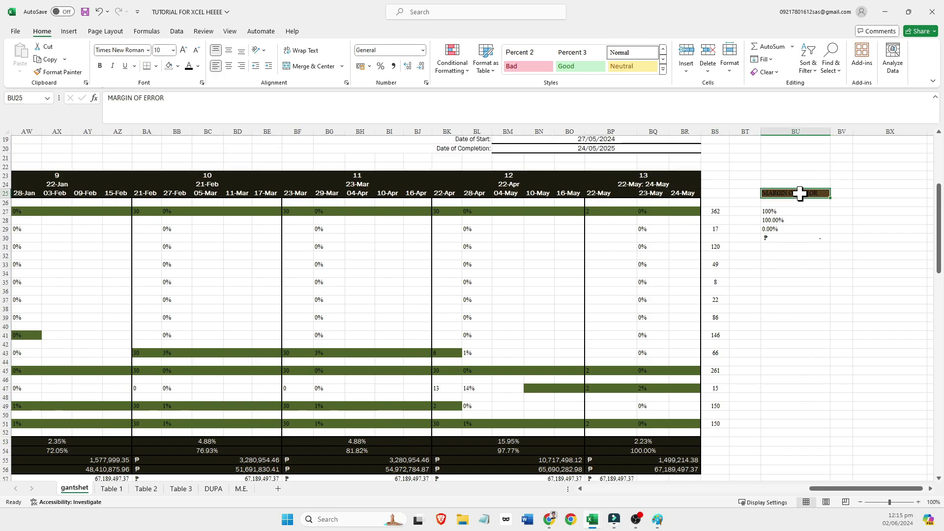
pyautogui.click(787, 211)
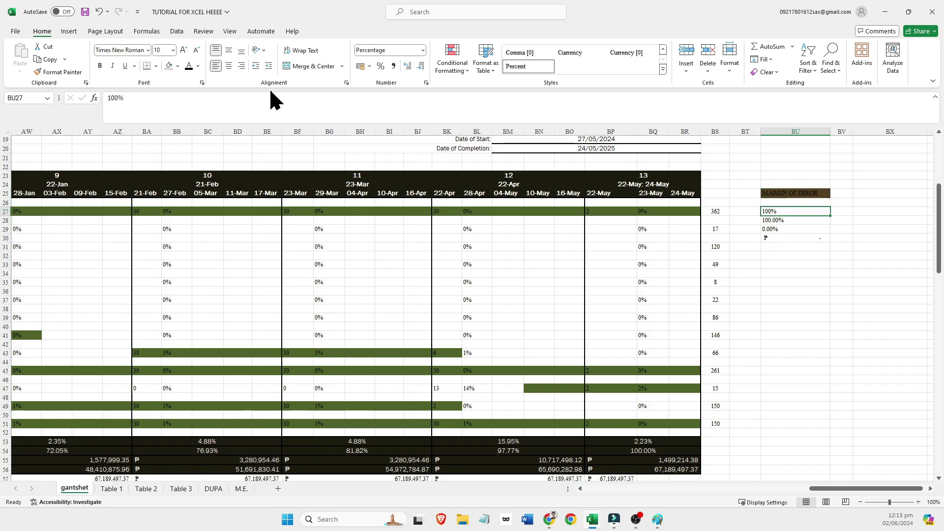
pyautogui.click(232, 112)
pyautogui.click(791, 281)
pyautogui.click(771, 212)
pyautogui.click(784, 263)
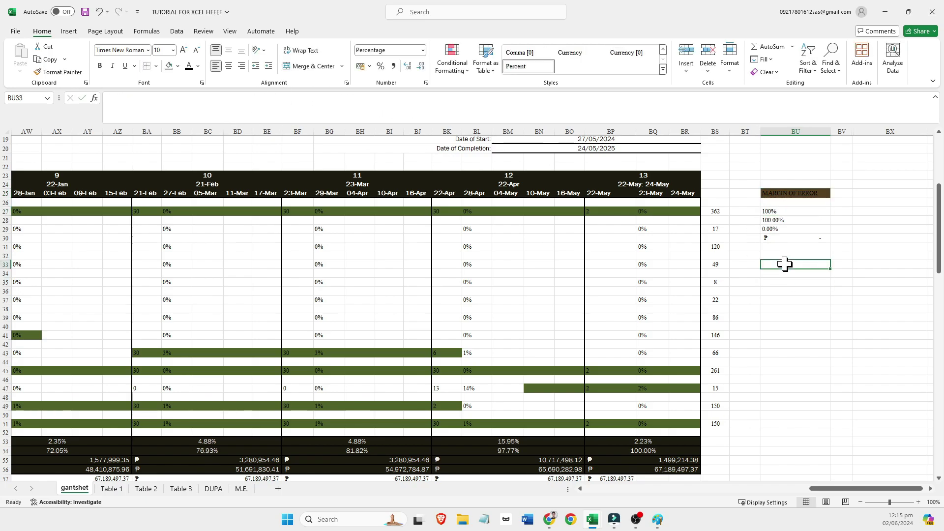
# Examine the Margin of Error formulas in BU28 and BU29 and trace the cells BU28 refers to.
pyautogui.click(784, 220)
pyautogui.click(173, 112)
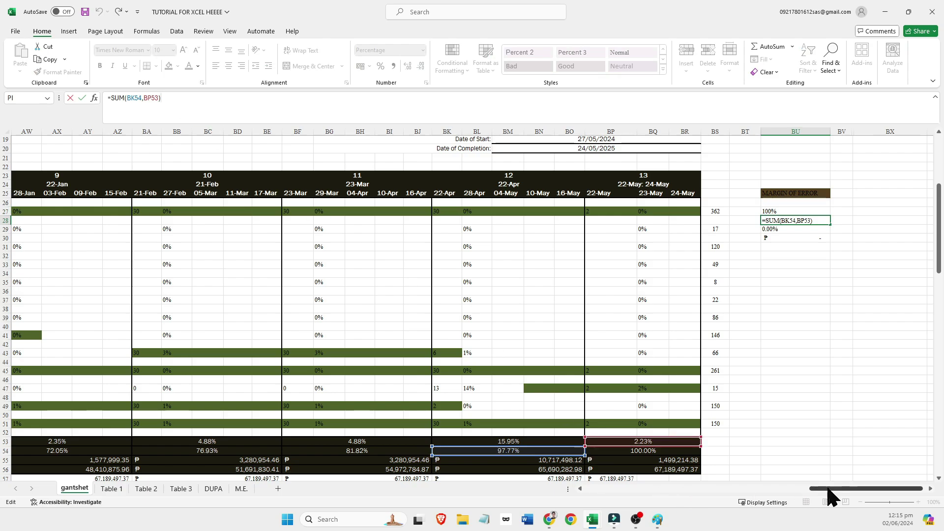
pyautogui.hscroll(-2, 835, 496)
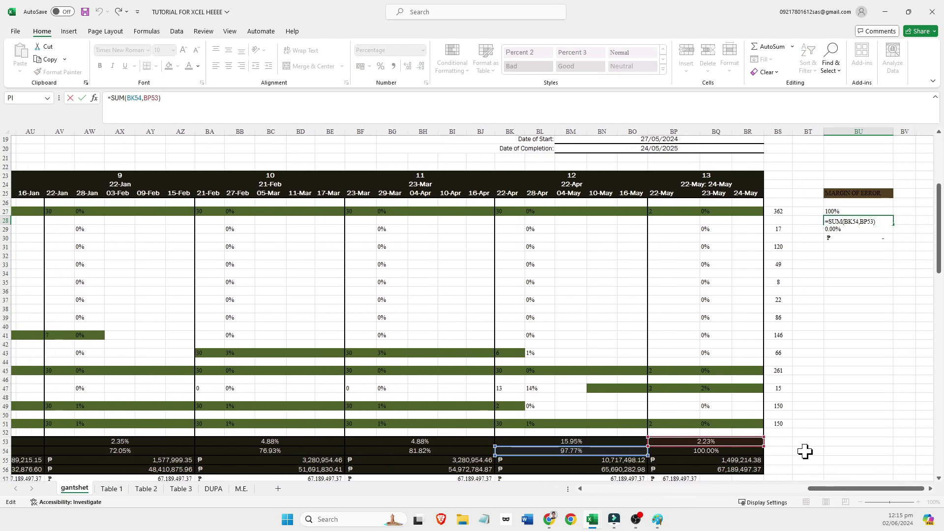
pyautogui.click(836, 211)
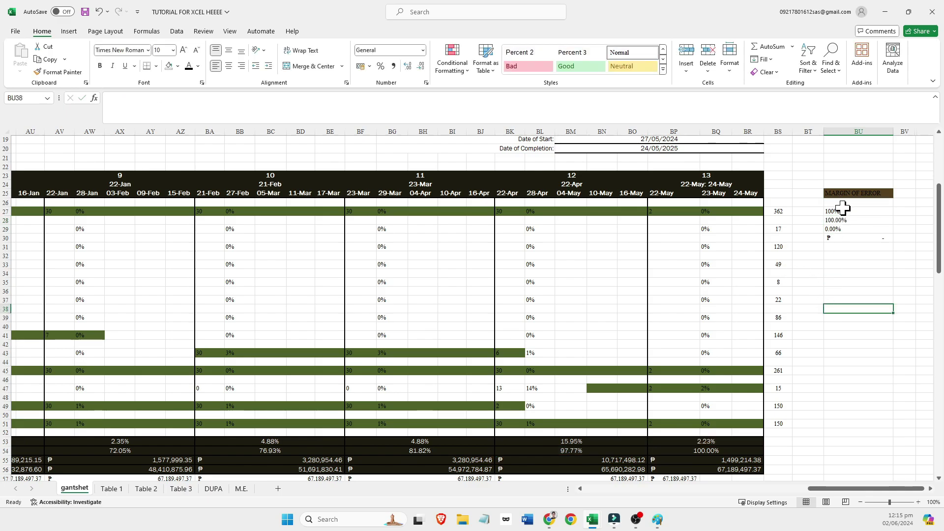
pyautogui.click(840, 220)
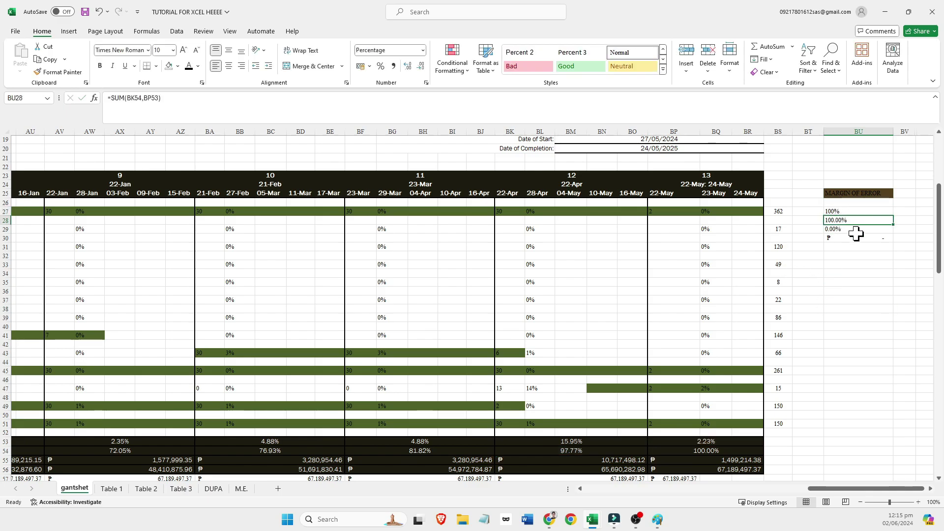
pyautogui.click(851, 230)
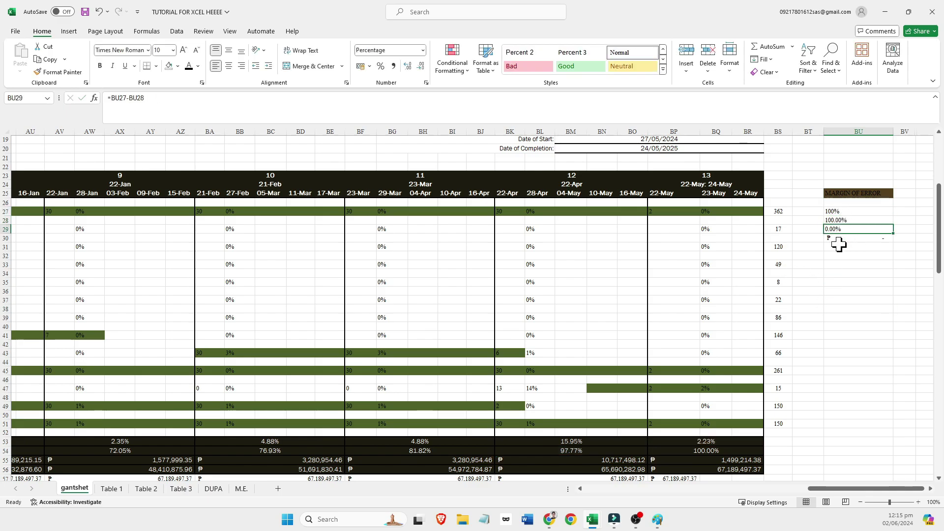
# Replace the SUM formula in the Margin of Error cell BU28 with the value 99.9.
pyautogui.click(844, 220)
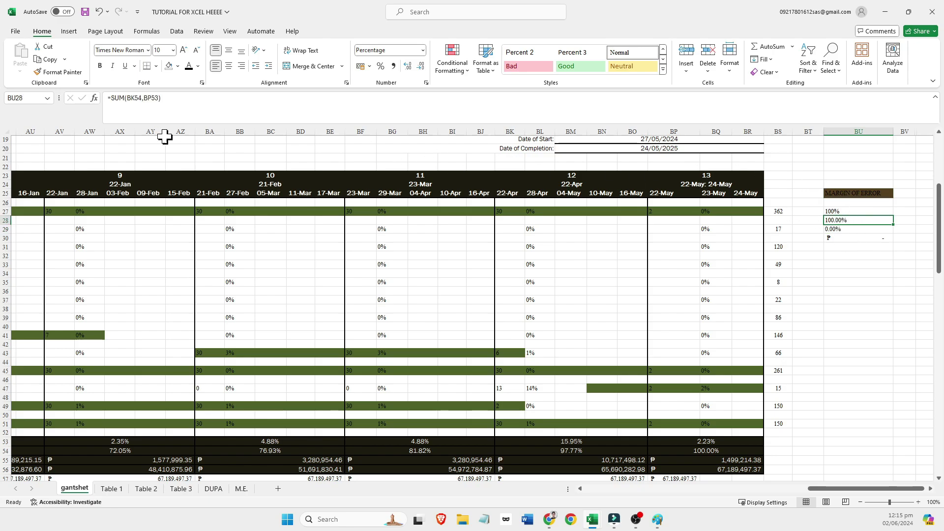
pyautogui.moveTo(181, 104); pyautogui.dragTo(45, 129)
pyautogui.press('BackSpace')
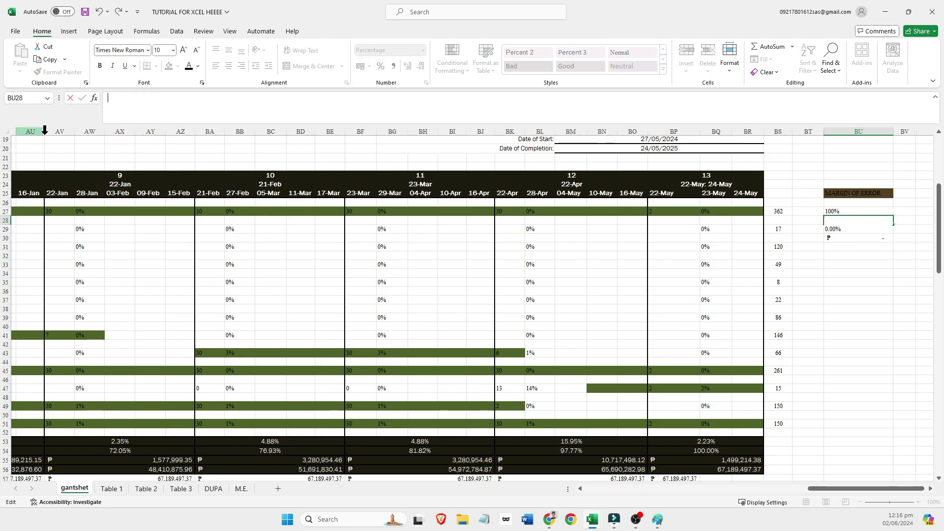
pyautogui.write('99.')
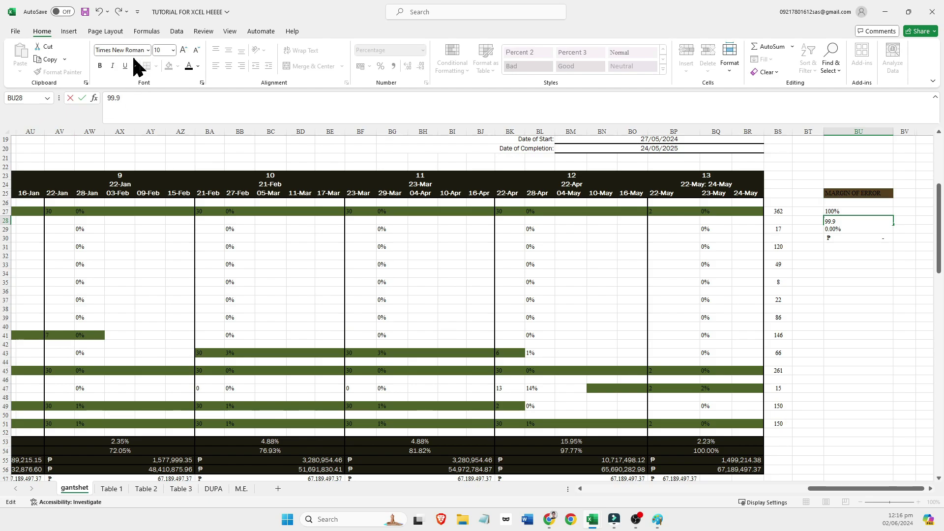
pyautogui.write('9')
pyautogui.doubleClick(849, 224)
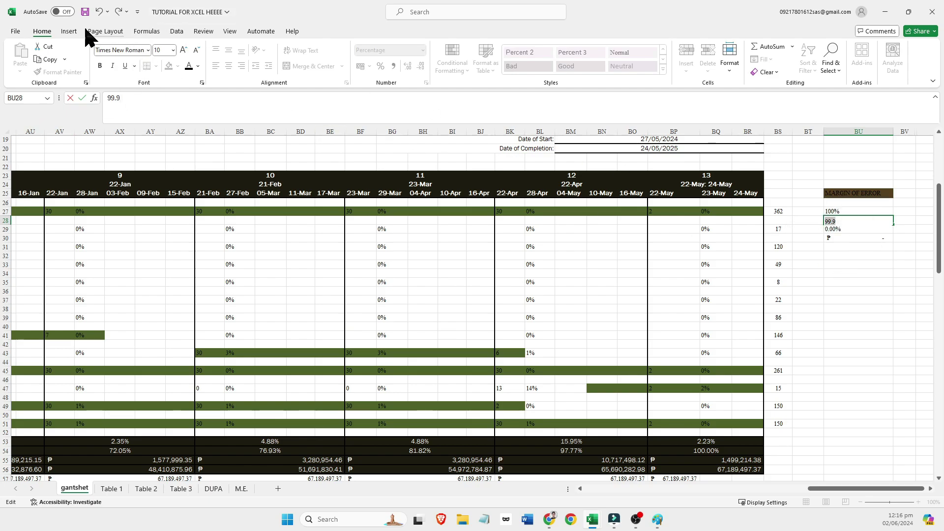
pyautogui.click(69, 32)
pyautogui.click(47, 38)
pyautogui.press('Return')
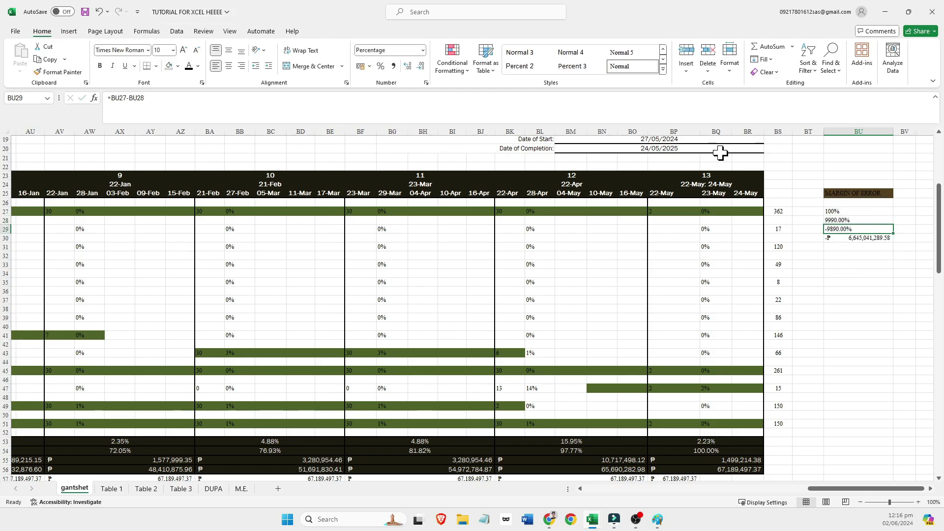
# Apply the percent style to BU28 and set its value to 0.99.
pyautogui.click(841, 221)
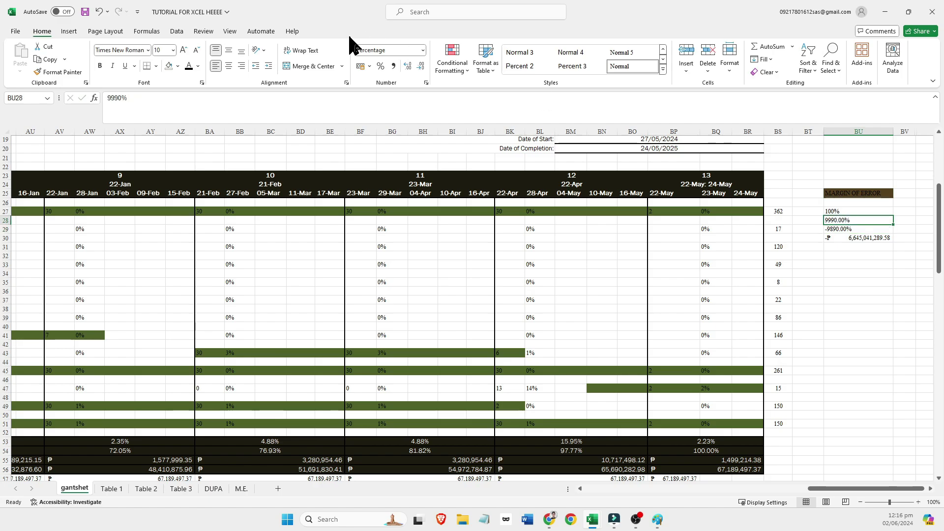
pyautogui.click(380, 65)
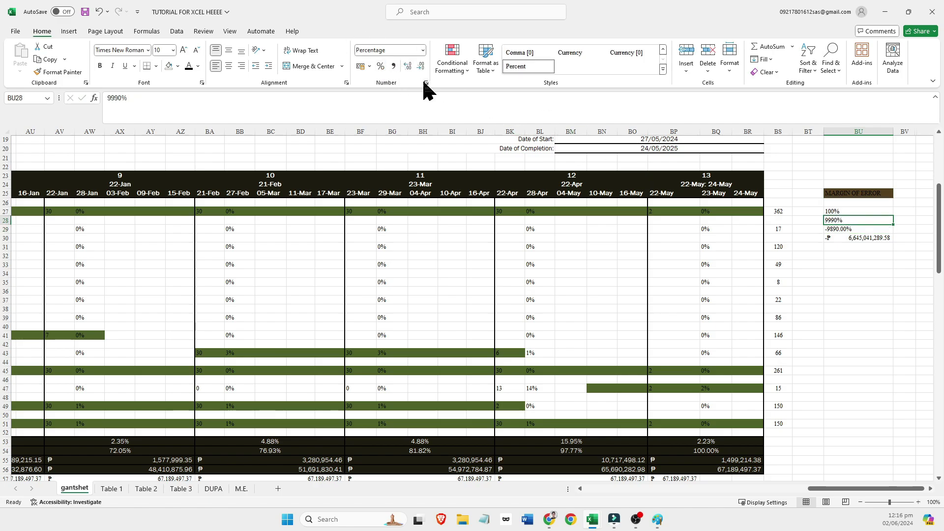
pyautogui.press('BackSpace')
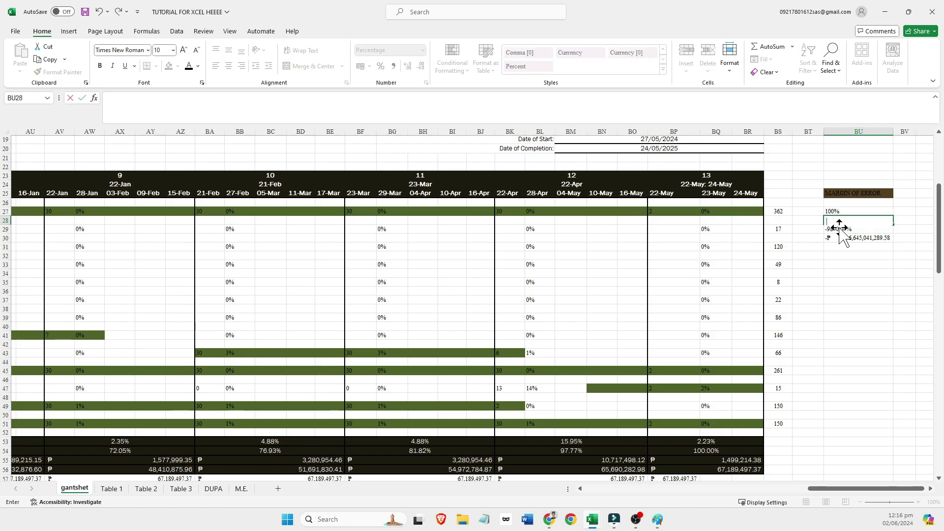
pyautogui.write('0.99')
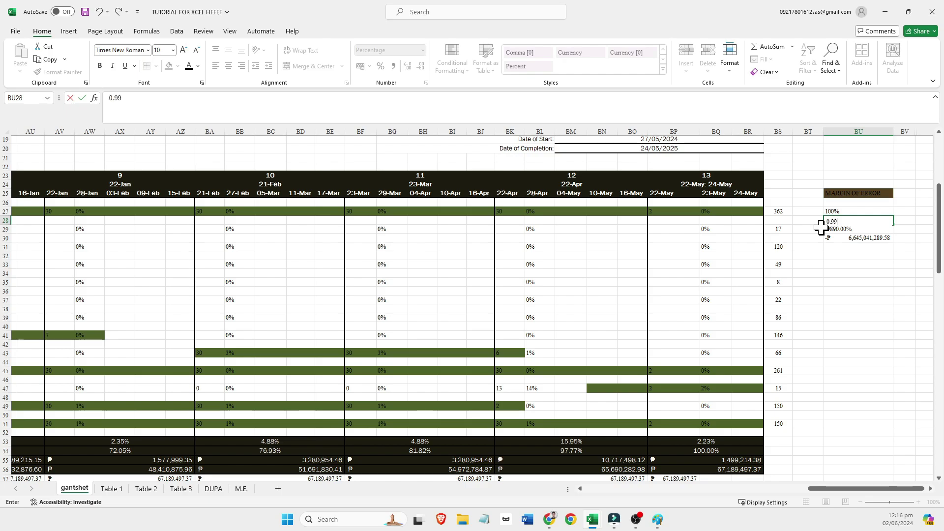
pyautogui.press('Return')
pyautogui.click(855, 264)
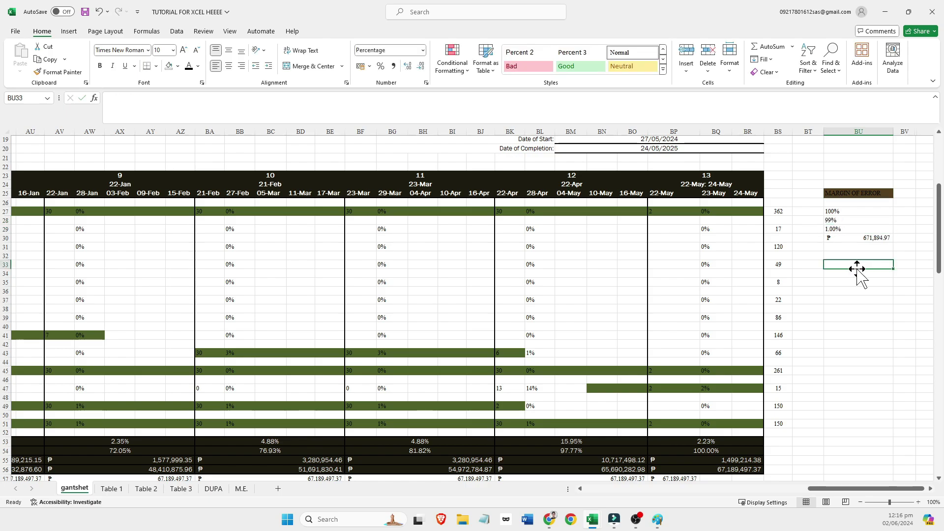
# Inspect the percentage difference formula in BU29 and the corresponding amount formula in BU30.
pyautogui.click(844, 229)
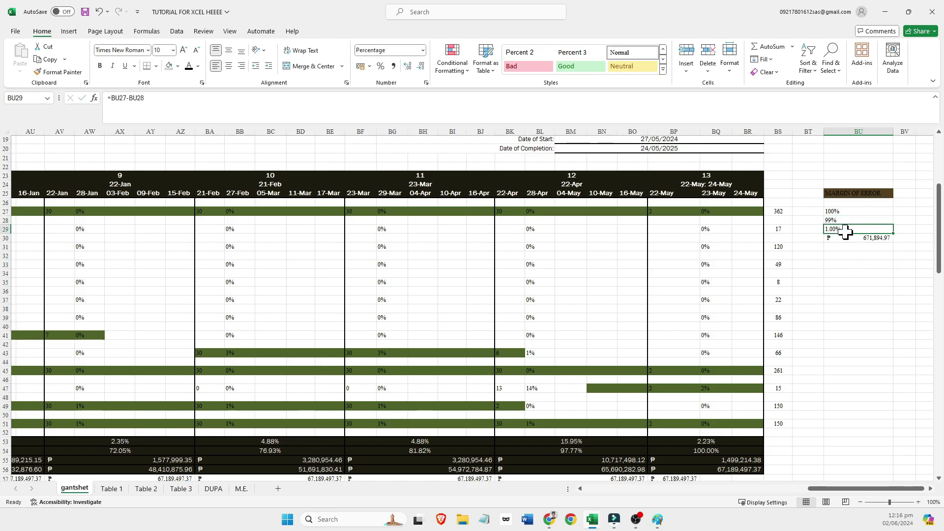
pyautogui.click(871, 239)
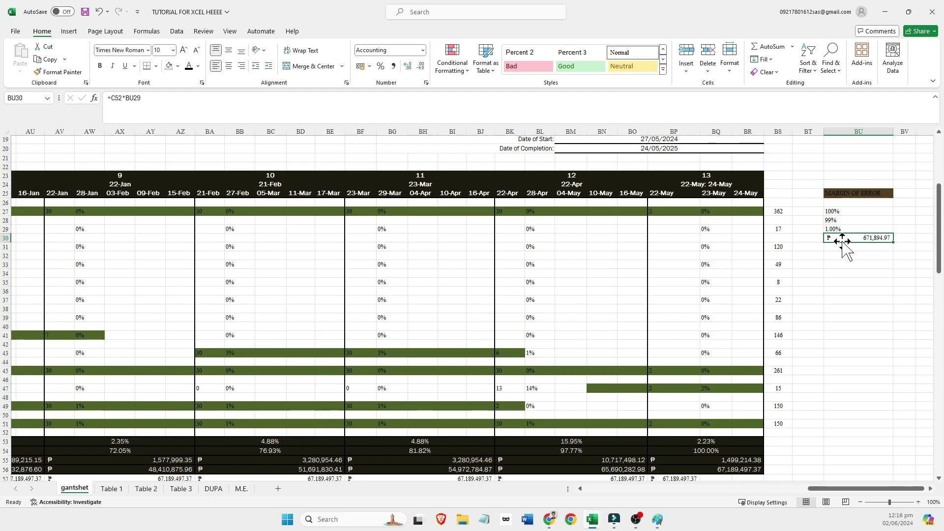
pyautogui.click(867, 267)
pyautogui.click(870, 238)
# Try to reference the periodic accomplishment range H53:BR53 directly in the Margin of Error cell BU28.
pyautogui.click(843, 222)
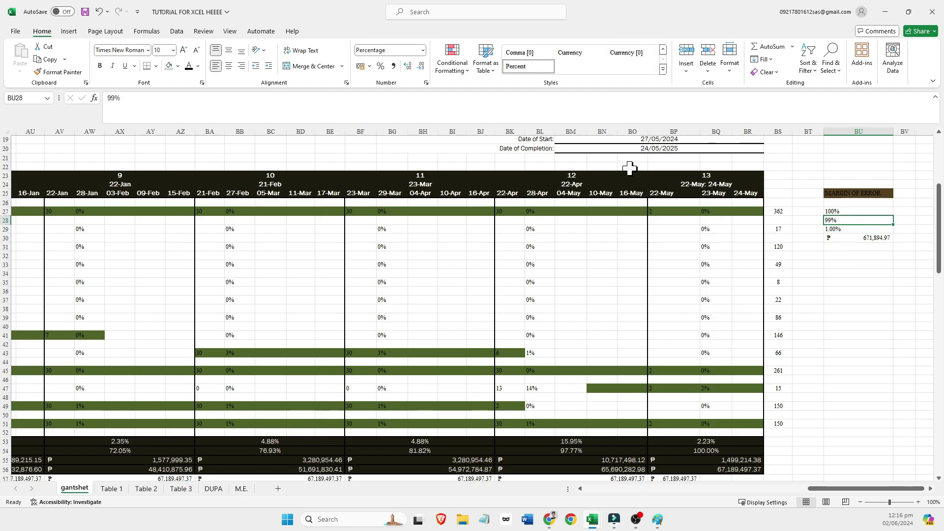
pyautogui.write('=')
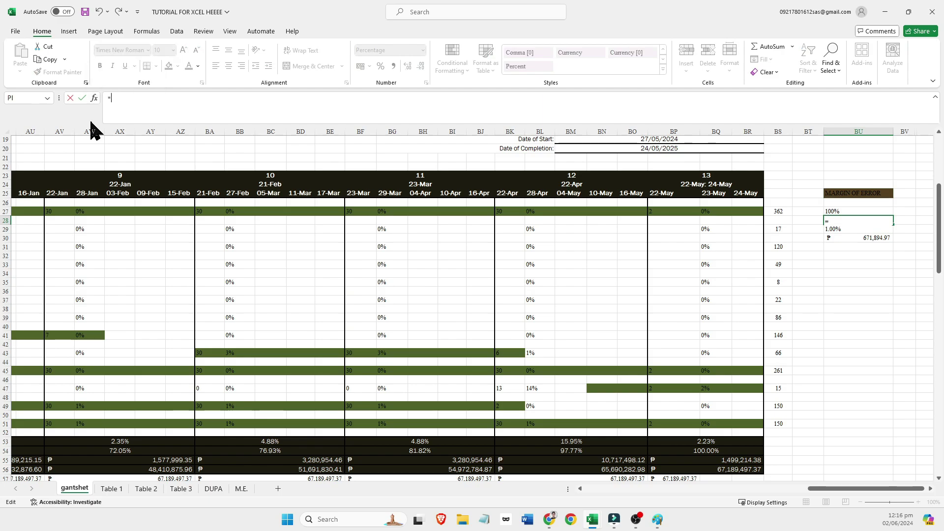
pyautogui.moveTo(831, 489); pyautogui.dragTo(635, 491)
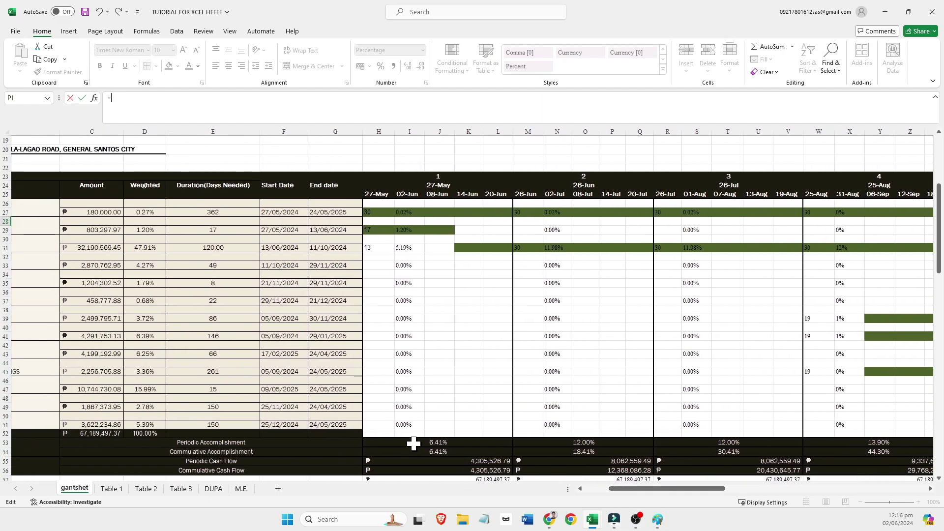
pyautogui.click(418, 444)
pyautogui.moveTo(496, 444); pyautogui.dragTo(907, 451)
pyautogui.moveTo(457, 445); pyautogui.dragTo(477, 441)
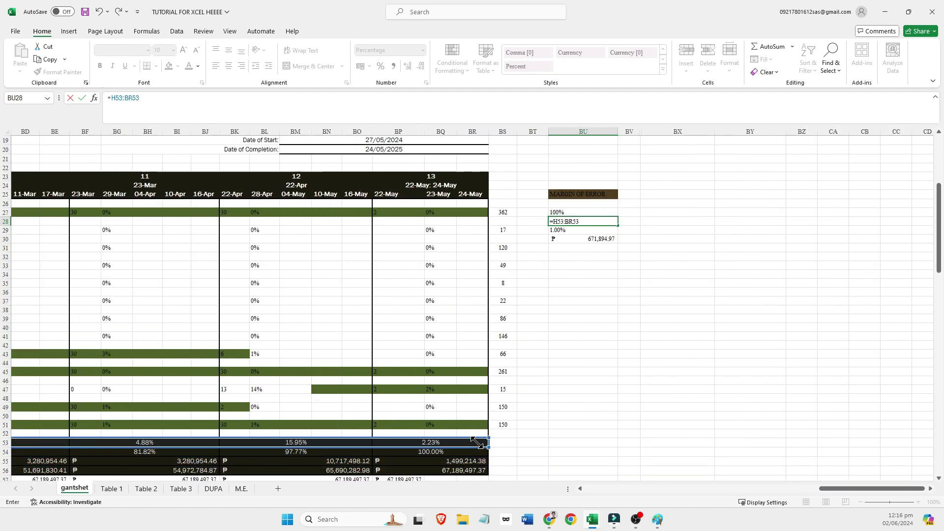
pyautogui.press('Return')
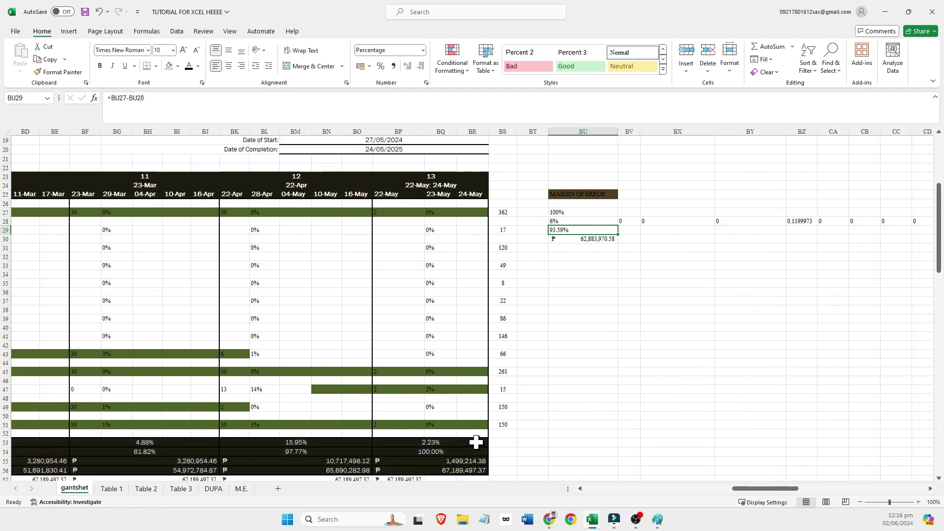
pyautogui.click(566, 222)
pyautogui.hotkey('ctrl', 'z')
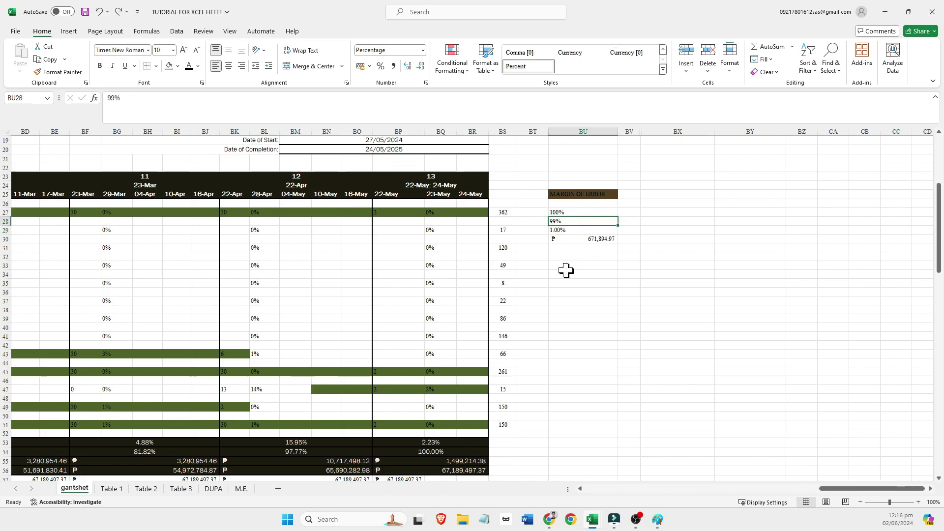
# Replace the value in BU28 with a SUM formula adding all periodic accomplishments across row 53, starting at H53.
pyautogui.doubleClick(116, 99)
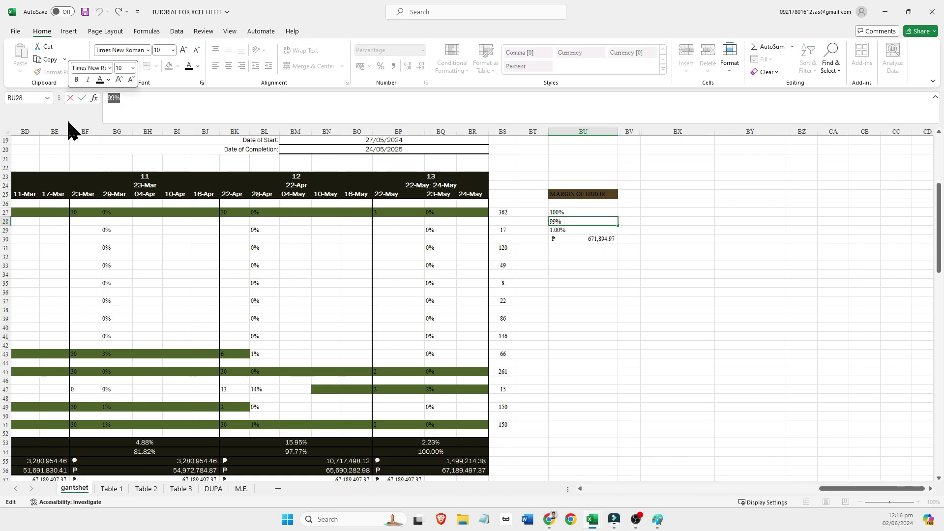
pyautogui.write('=sum')
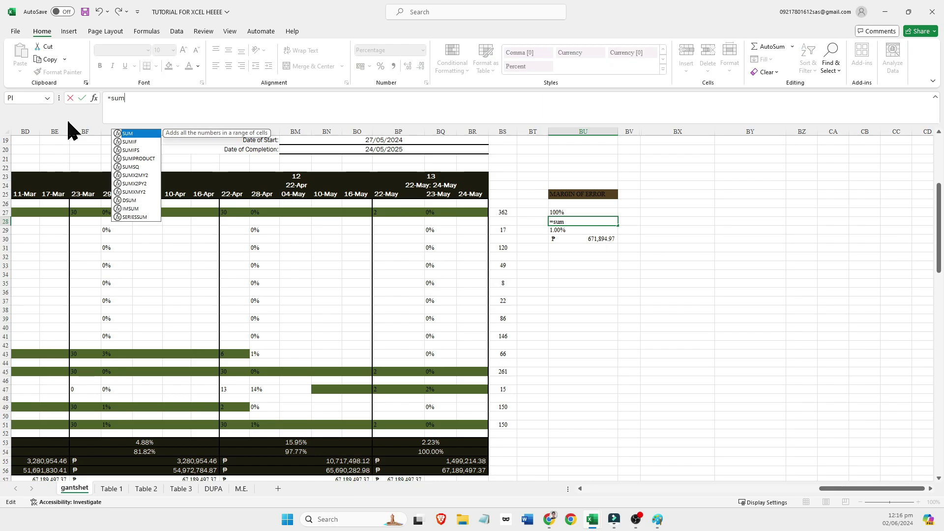
pyautogui.write('(')
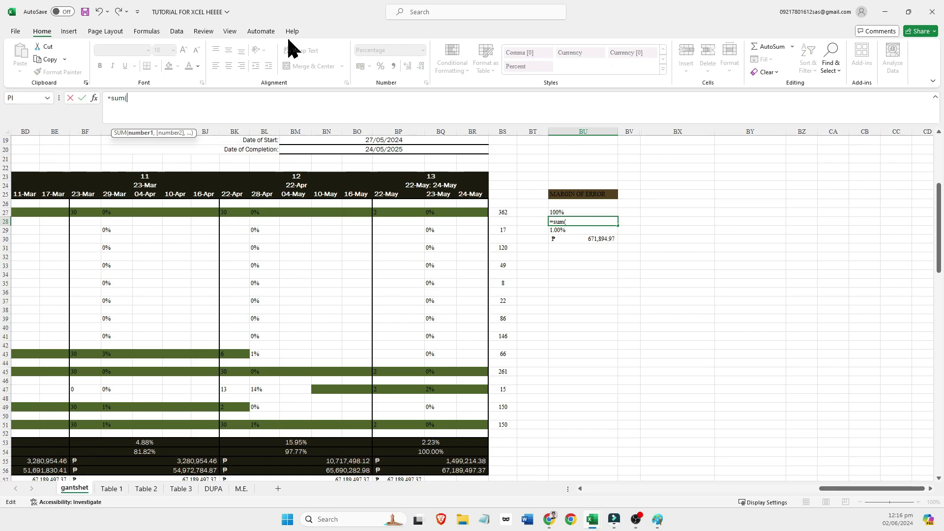
pyautogui.moveTo(844, 488); pyautogui.dragTo(627, 522)
pyautogui.click(504, 443)
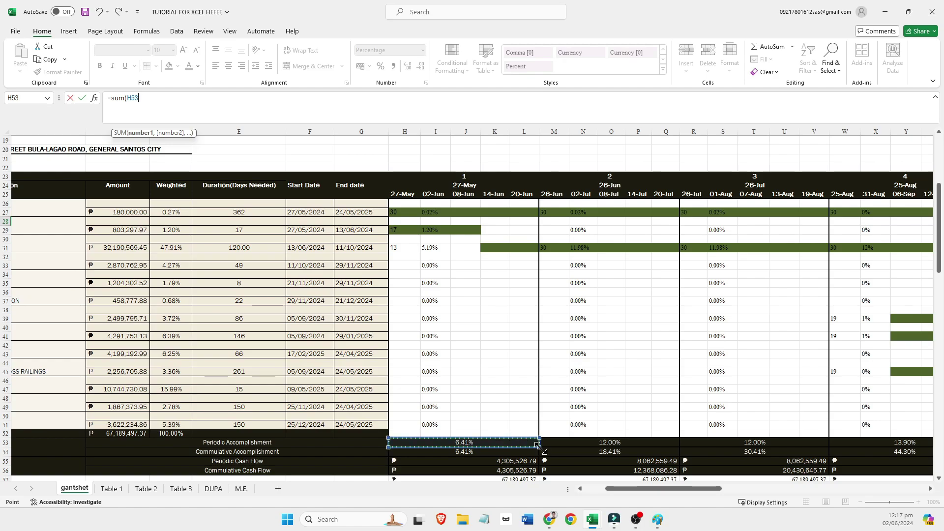
pyautogui.moveTo(538, 447); pyautogui.dragTo(850, 445)
pyautogui.press('Return')
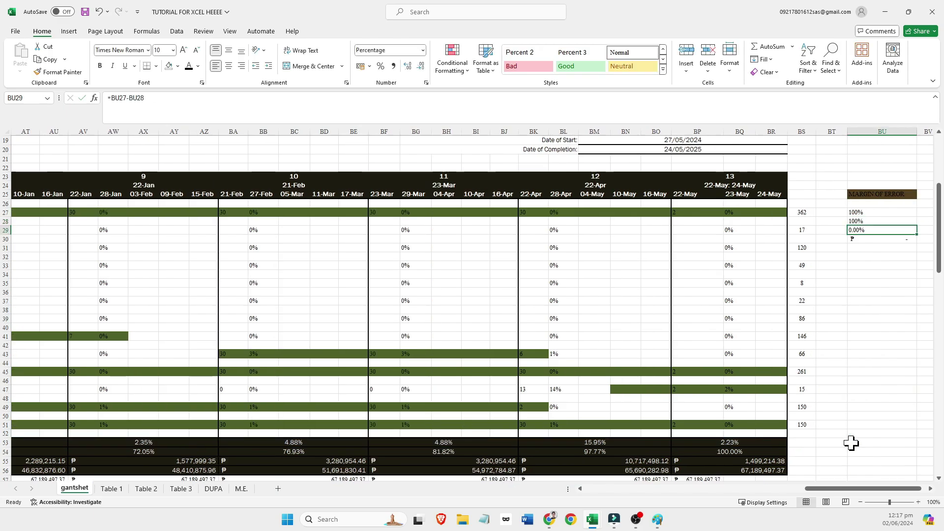
# Check the Margin of Error amount and its formula in BU30.
pyautogui.click(885, 292)
pyautogui.click(867, 237)
pyautogui.click(865, 256)
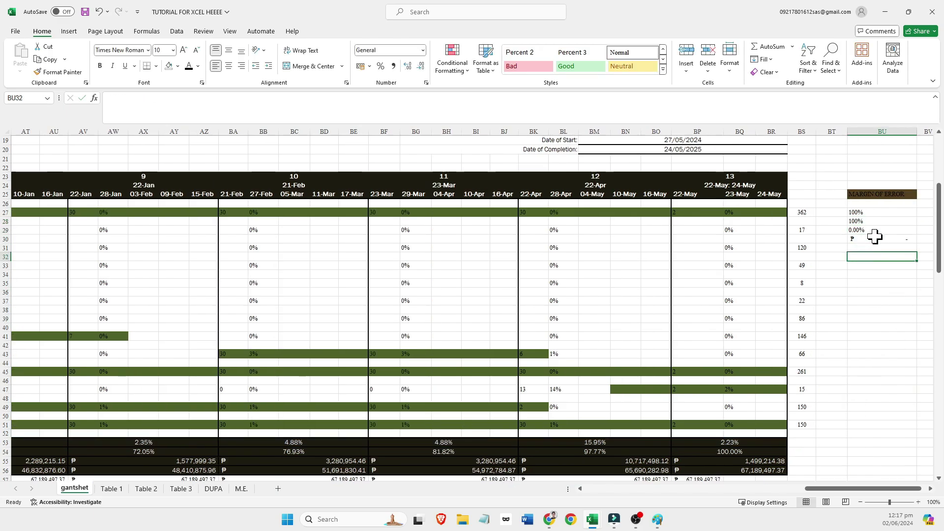
pyautogui.click(876, 239)
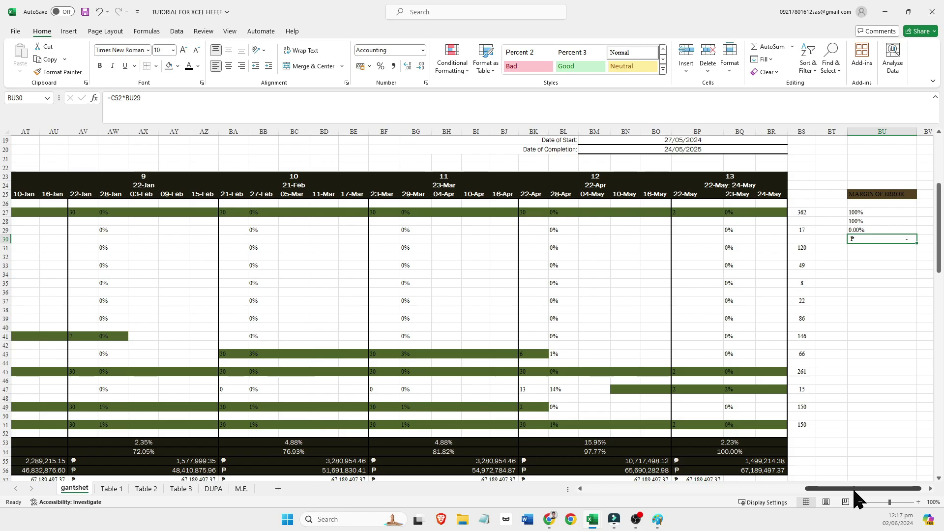
# Inspect the duration and cumulative accomplishment headings in M86 and N86 of the S-curve data table.
pyautogui.moveTo(850, 489); pyautogui.dragTo(633, 505)
pyautogui.scroll(-5, 639, 359)
pyautogui.scroll(3, 637, 352)
pyautogui.scroll(-6, 595, 390)
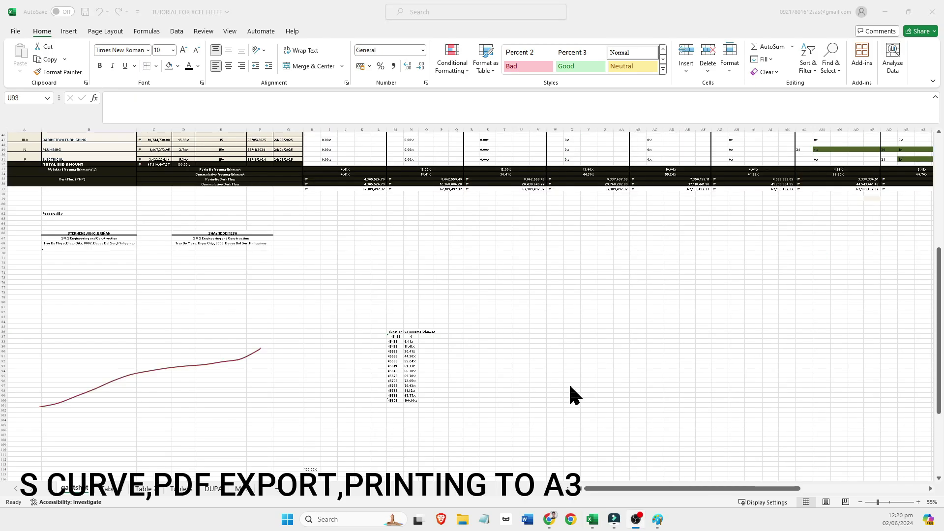
pyautogui.scroll(-4, 432, 385)
pyautogui.scroll(4, 430, 386)
pyautogui.scroll(2, 430, 378)
pyautogui.scroll(-2, 430, 379)
pyautogui.keyDown('ctrl'); pyautogui.scroll(2, 430, 379); pyautogui.keyUp('ctrl')
pyautogui.keyDown('ctrl'); pyautogui.scroll(1, 430, 387); pyautogui.keyUp('ctrl')
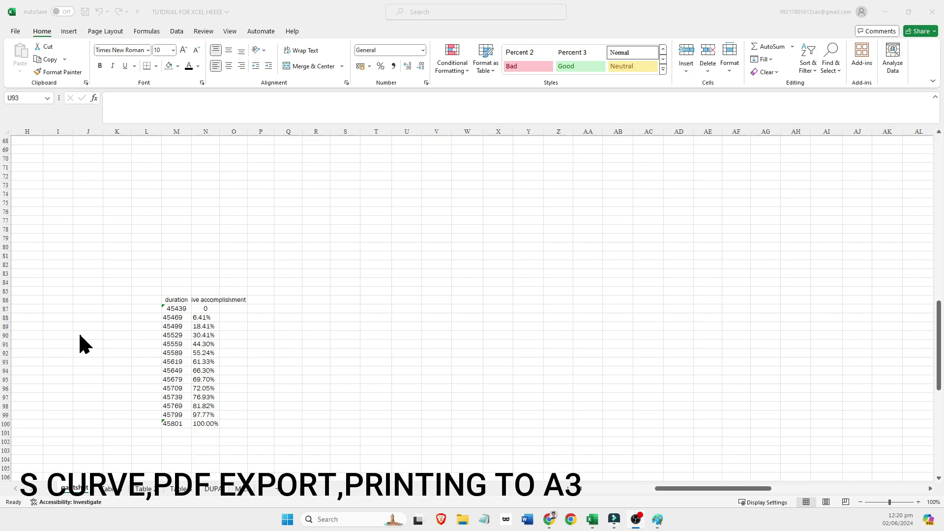
pyautogui.click(179, 299)
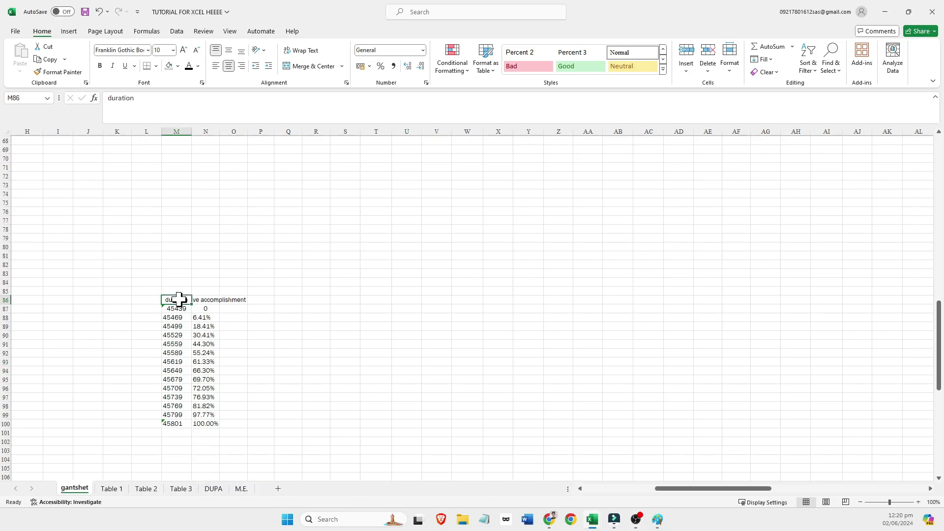
pyautogui.click(314, 316)
pyautogui.click(176, 298)
pyautogui.click(203, 300)
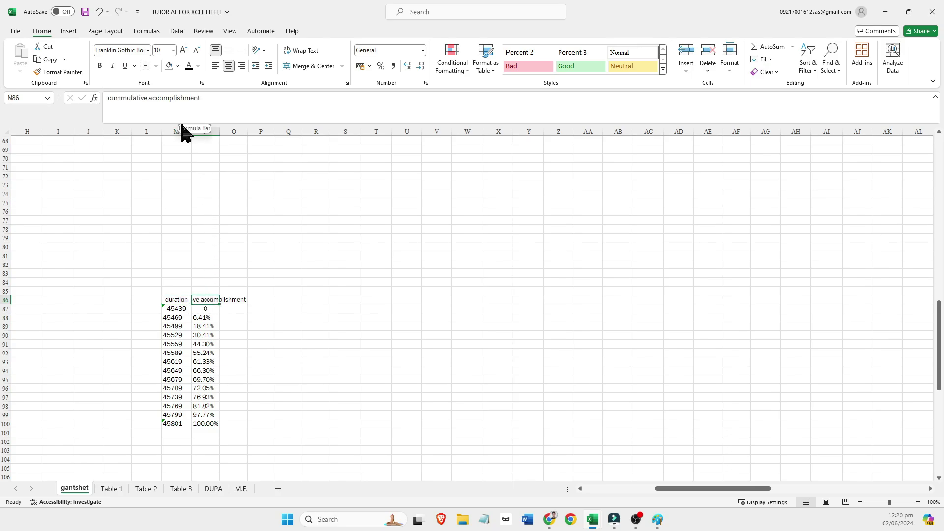
# Format the duration values from M87 down to M101 as dates with the *14/03/2012 type.
pyautogui.click(175, 307)
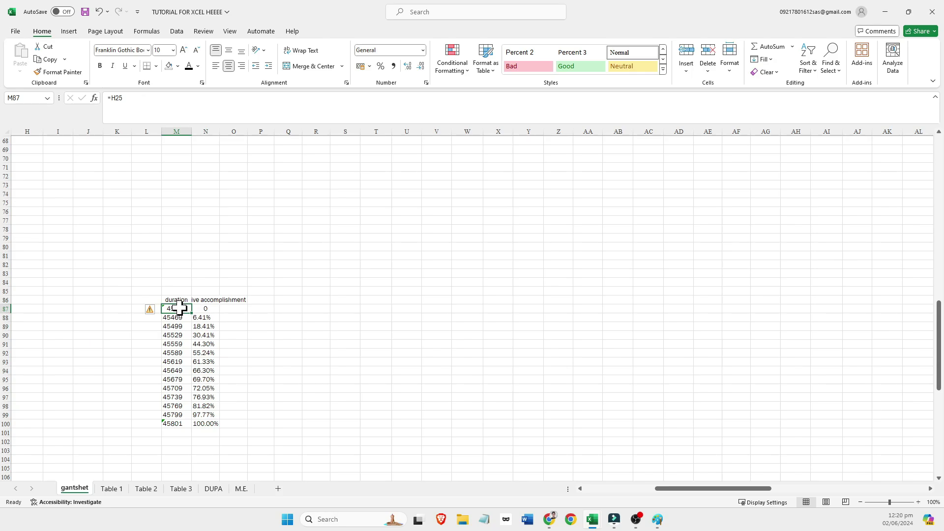
pyautogui.moveTo(180, 309); pyautogui.dragTo(173, 437)
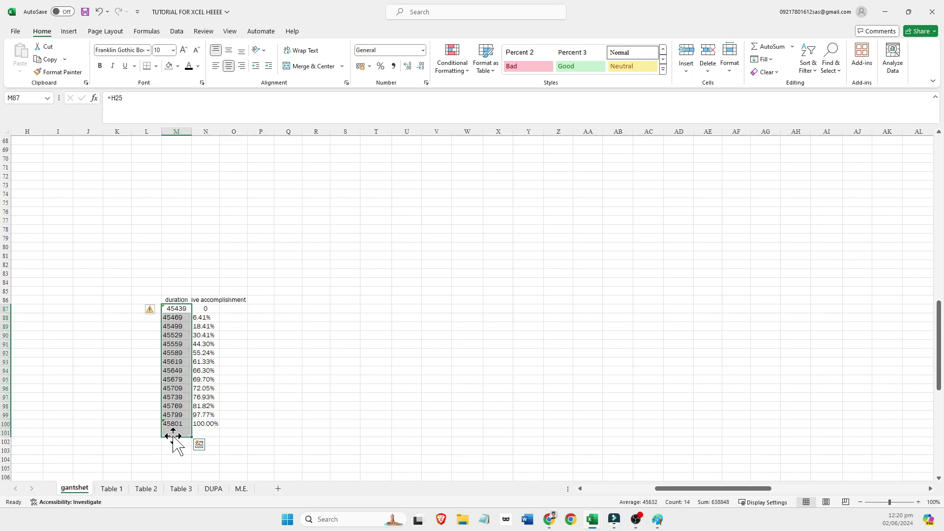
pyautogui.hotkey('ctrl', '1')
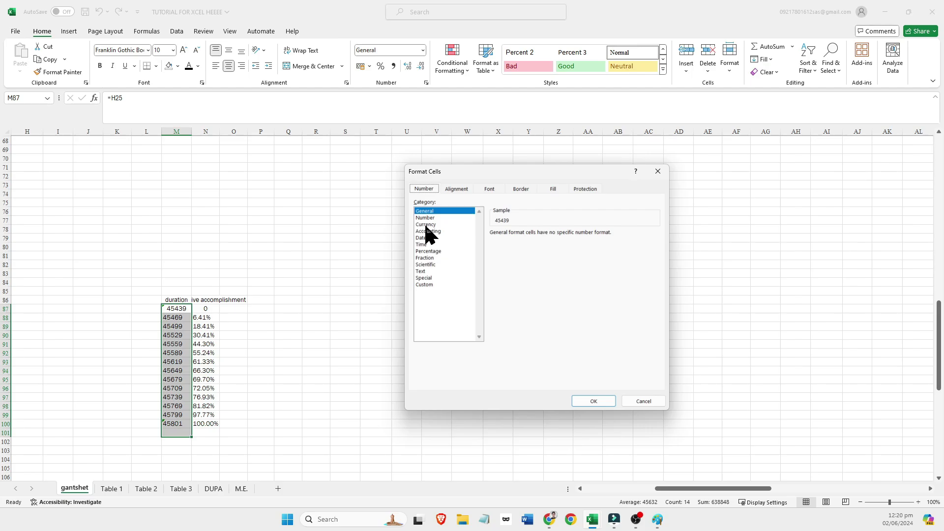
pyautogui.click(423, 238)
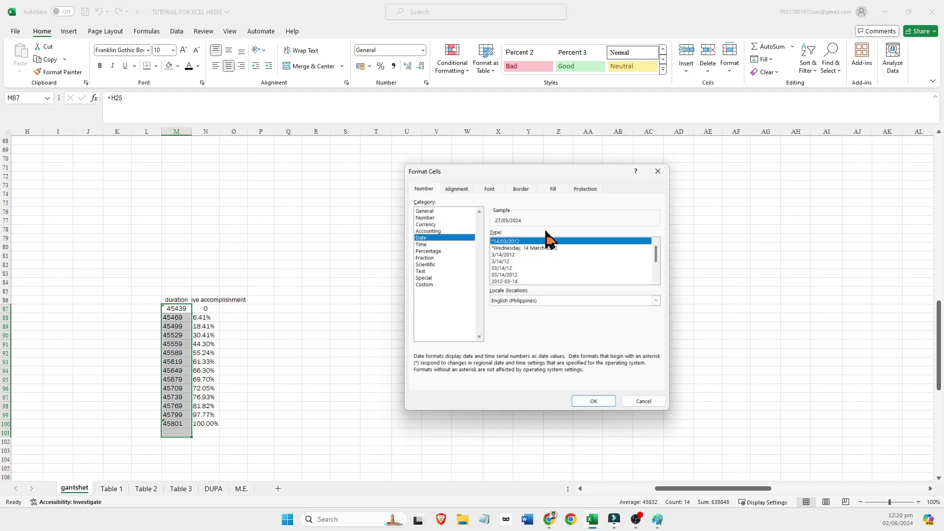
pyautogui.click(593, 401)
pyautogui.click(327, 370)
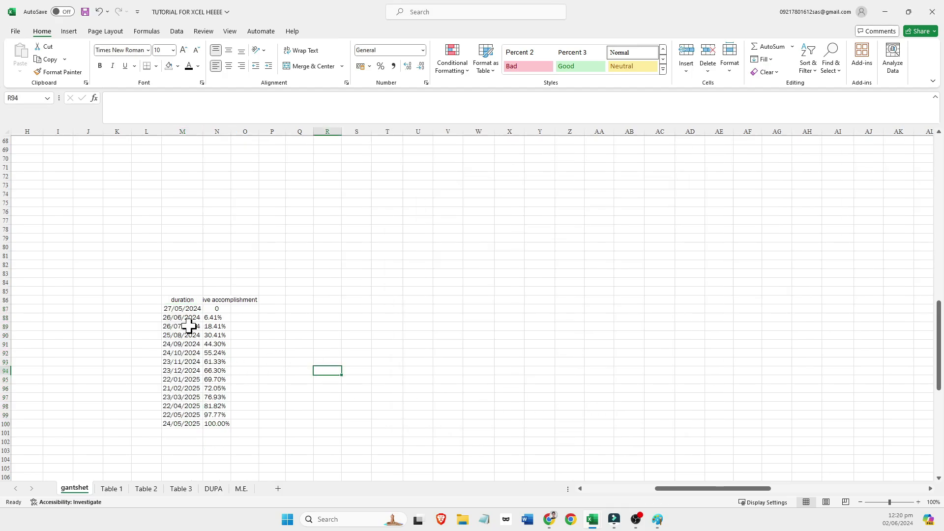
# Trace the duration date in M87 to the timeline and examine the header dates of periods 1 and 2.
pyautogui.click(188, 319)
pyautogui.click(186, 302)
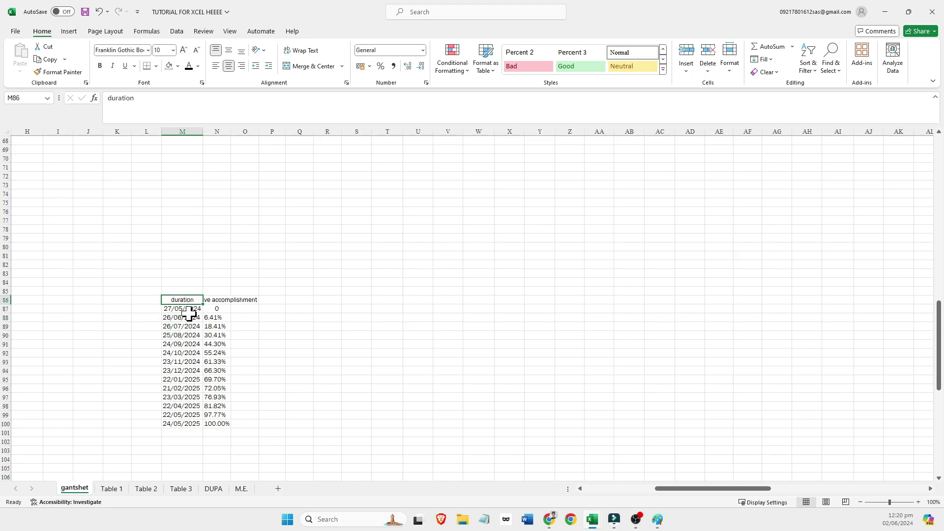
pyautogui.click(181, 344)
pyautogui.click(183, 309)
pyautogui.scroll(18, 225, 292)
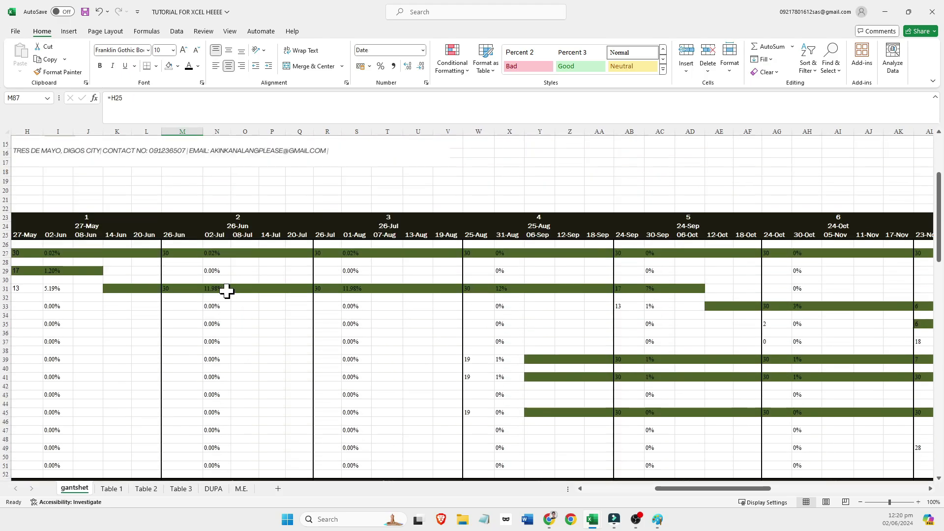
pyautogui.scroll(3, 226, 291)
pyautogui.moveTo(681, 488); pyautogui.dragTo(625, 489)
pyautogui.click(501, 306)
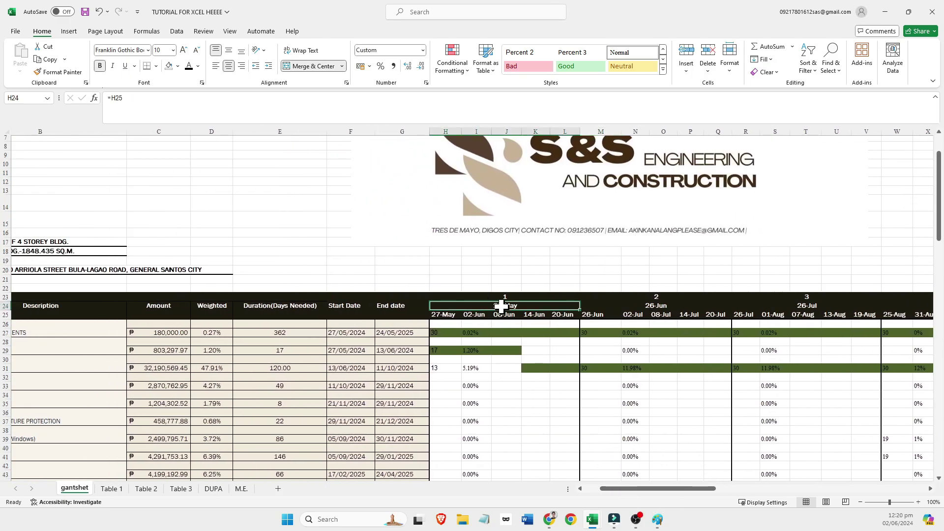
pyautogui.click(658, 302)
# Inspect the formulas behind the duration dates in column M, from M87 down to the last one in M100.
pyautogui.scroll(-2, 656, 323)
pyautogui.scroll(-20, 656, 323)
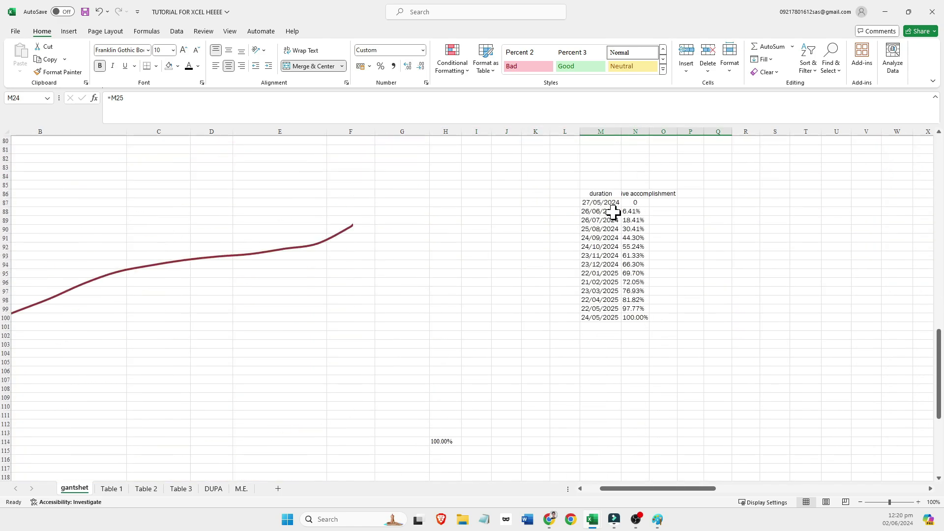
pyautogui.click(602, 204)
pyautogui.click(602, 213)
pyautogui.moveTo(600, 239); pyautogui.dragTo(596, 247)
pyautogui.click(589, 292)
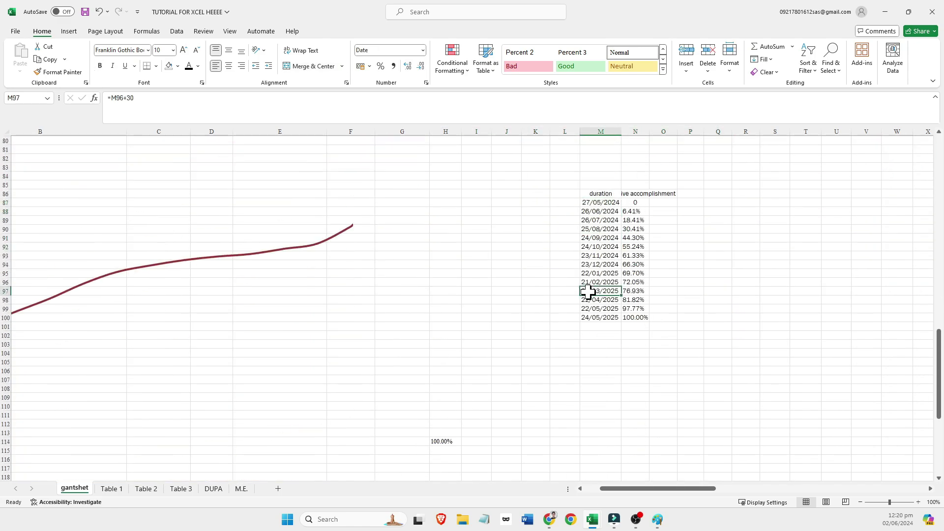
pyautogui.click(594, 320)
# Compare the end date referenced in M100 with the header number and date range of the timeline's last period.
pyautogui.moveTo(637, 487); pyautogui.dragTo(708, 489)
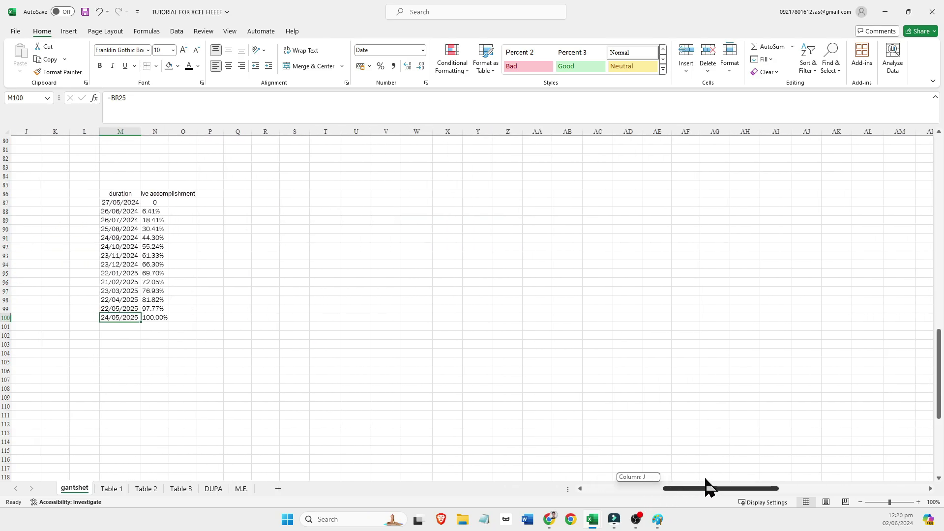
pyautogui.keyDown('ctrl'); pyautogui.scroll(-2, 650, 362); pyautogui.keyUp('ctrl')
pyautogui.scroll(19, 651, 362)
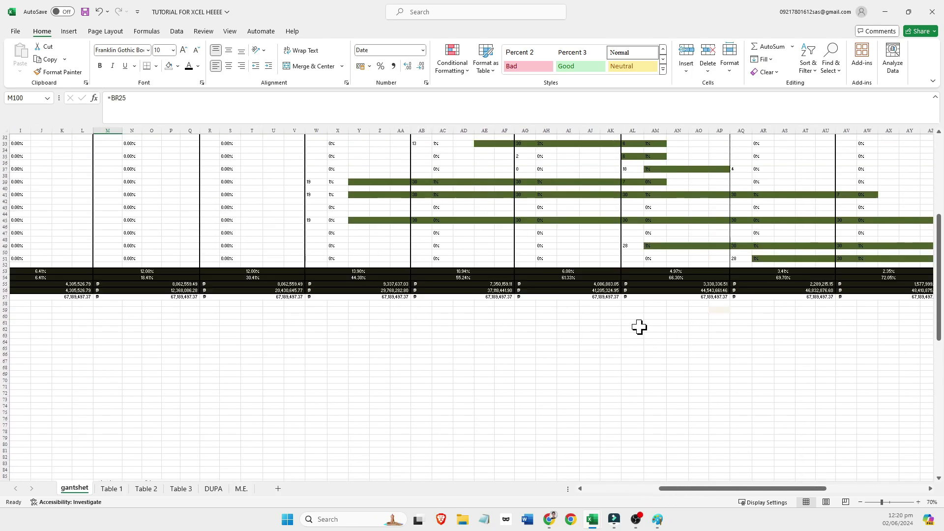
pyautogui.moveTo(721, 489); pyautogui.dragTo(819, 489)
pyautogui.click(777, 221)
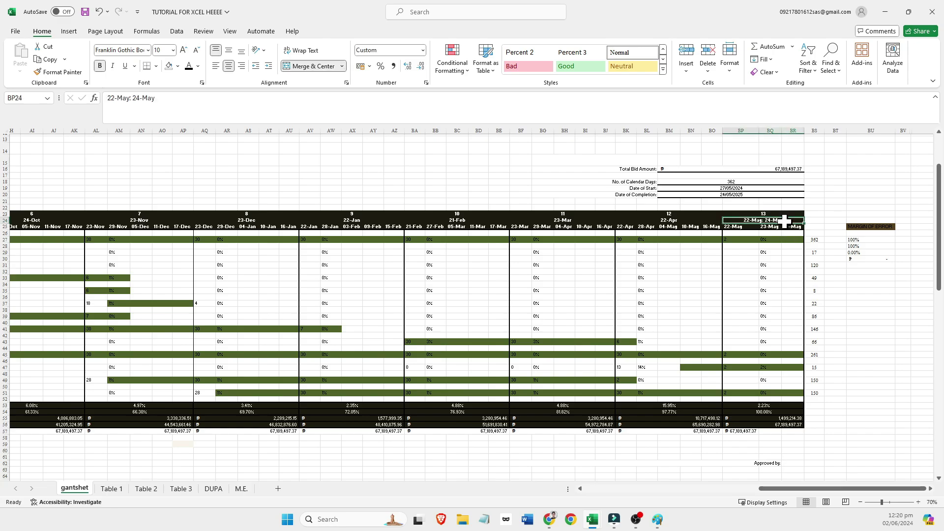
pyautogui.keyDown('ctrl'); pyautogui.scroll(4, 782, 219); pyautogui.keyUp('ctrl')
pyautogui.scroll(2, 829, 245)
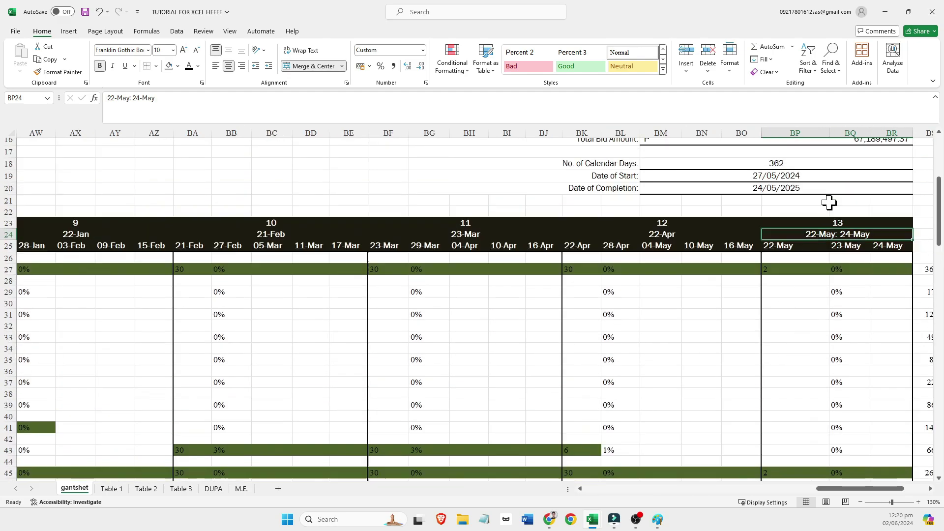
pyautogui.click(845, 221)
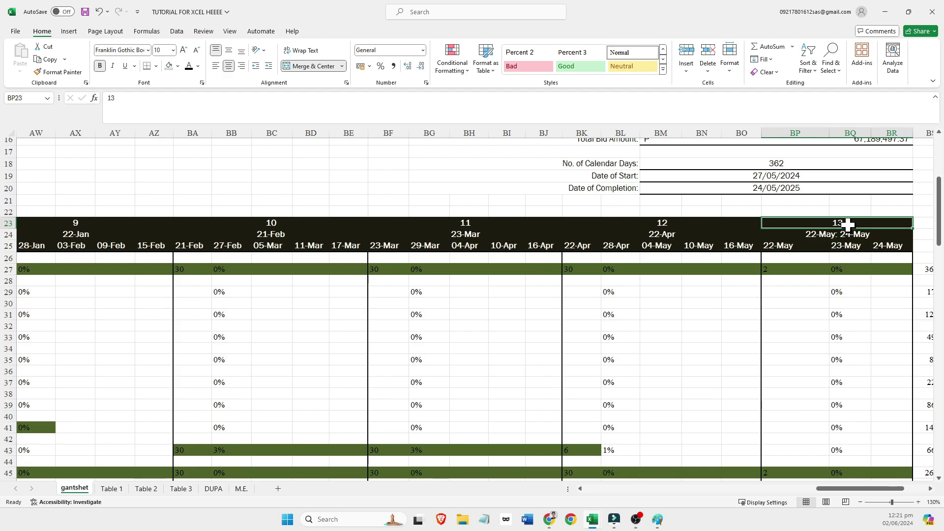
pyautogui.scroll(-1, 848, 225)
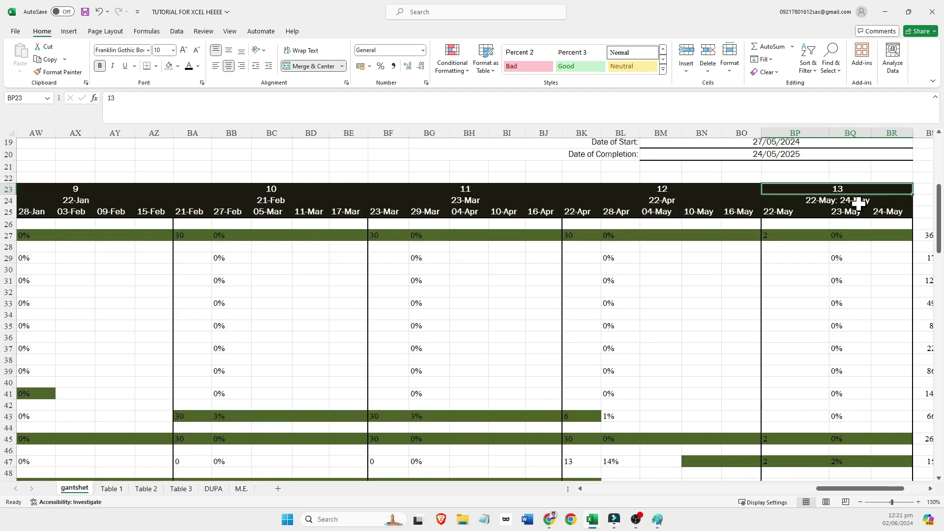
pyautogui.click(858, 204)
# Return to the S-curve data and recheck the duration dates from M87 down to M100.
pyautogui.scroll(-10, 777, 257)
pyautogui.scroll(-8, 535, 299)
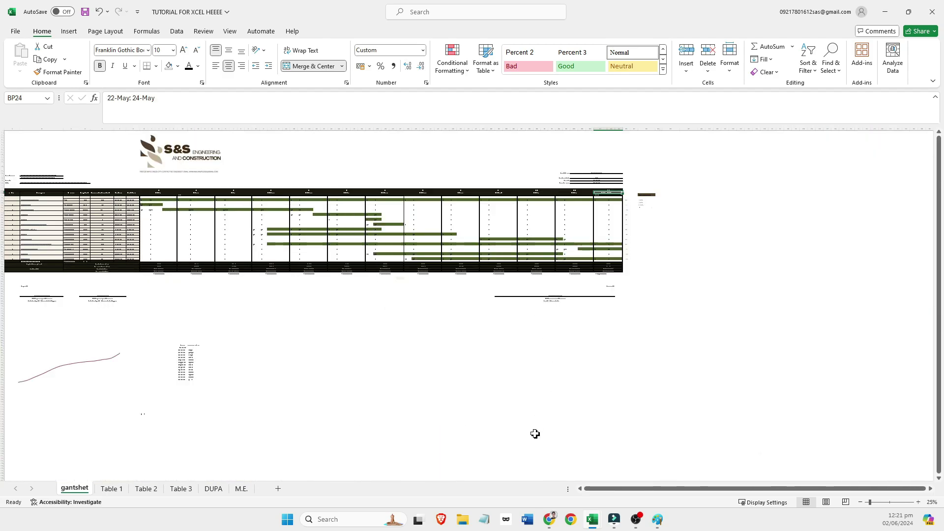
pyautogui.scroll(4, 186, 353)
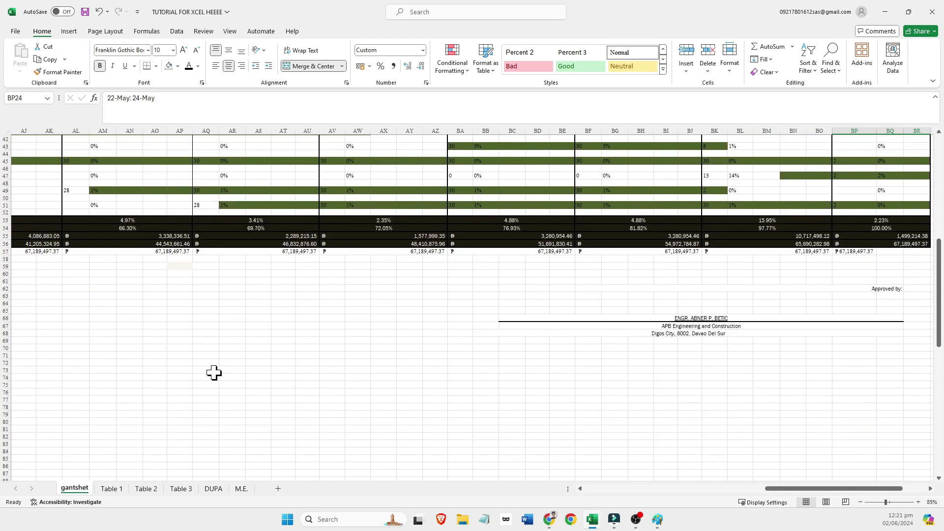
pyautogui.scroll(-11, 214, 373)
pyautogui.moveTo(769, 489); pyautogui.dragTo(604, 494)
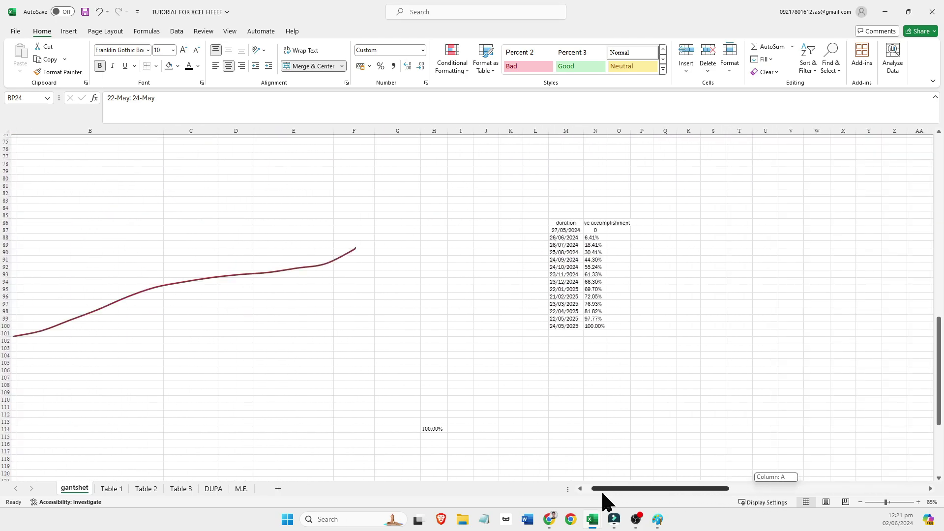
pyautogui.scroll(1, 617, 365)
pyautogui.click(558, 268)
pyautogui.click(571, 334)
pyautogui.click(568, 252)
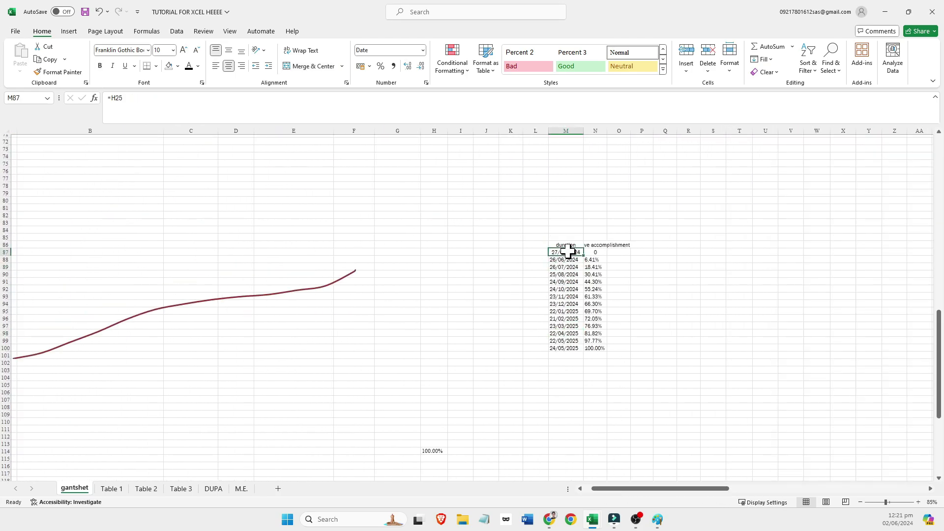
pyautogui.moveTo(565, 341); pyautogui.dragTo(566, 349)
pyautogui.click(666, 354)
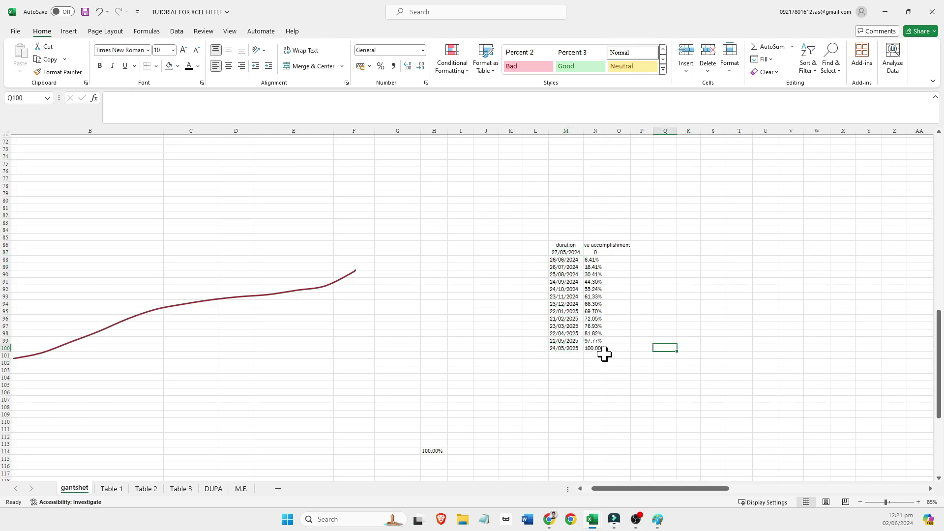
pyautogui.scroll(1, 609, 318)
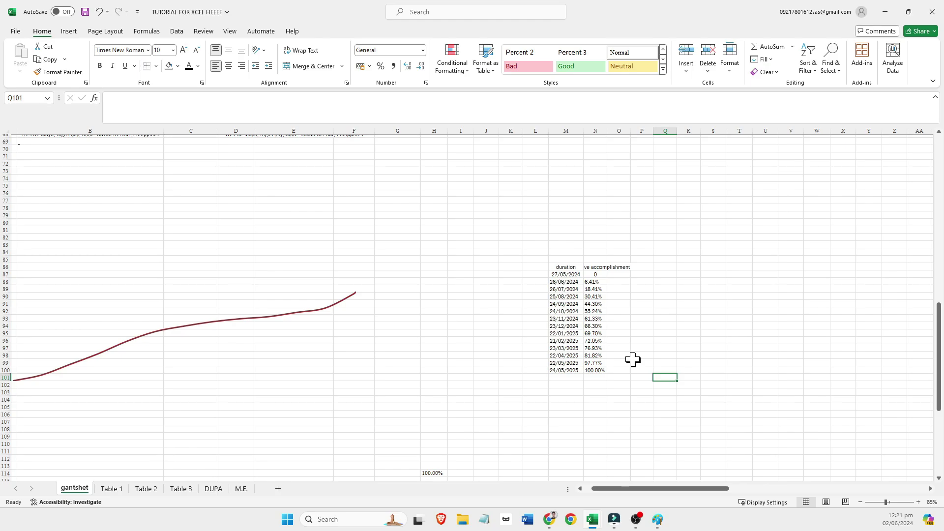
# Trace the cumulative accomplishment value in N88 to period 1 in the Gantt chart's Commulative Accomplishment row.
pyautogui.click(595, 267)
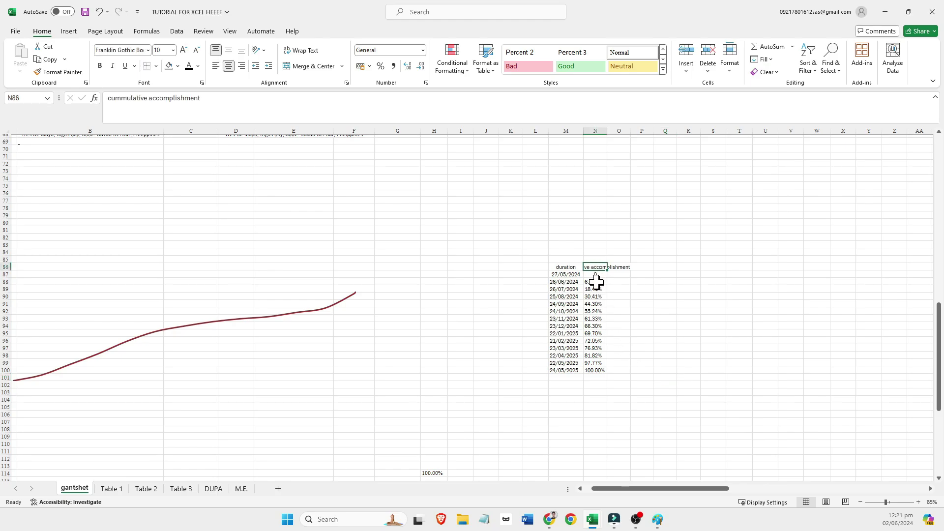
pyautogui.click(594, 281)
pyautogui.scroll(5, 646, 272)
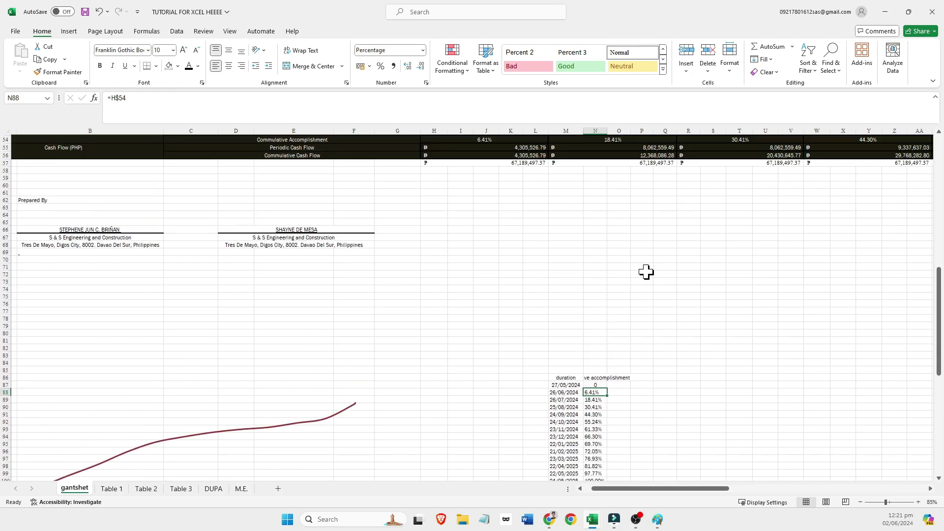
pyautogui.scroll(5, 484, 319)
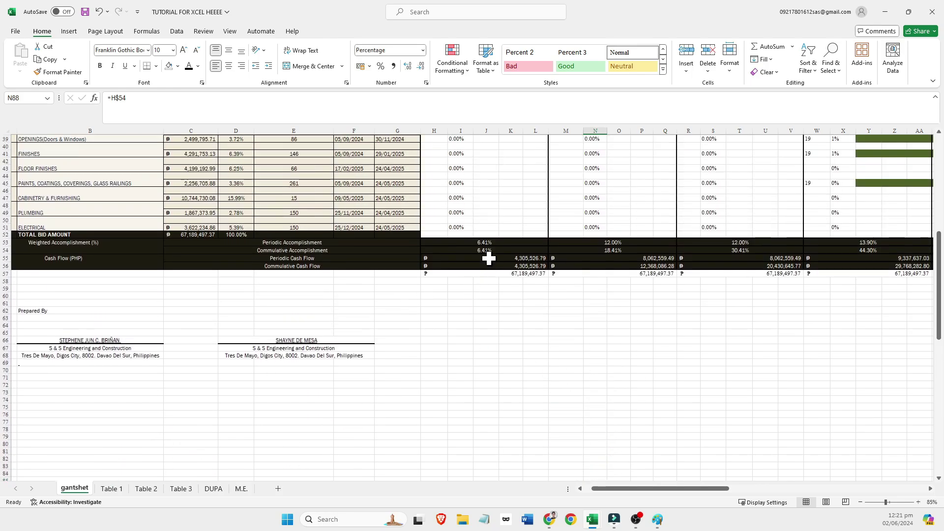
pyautogui.scroll(-4, 485, 249)
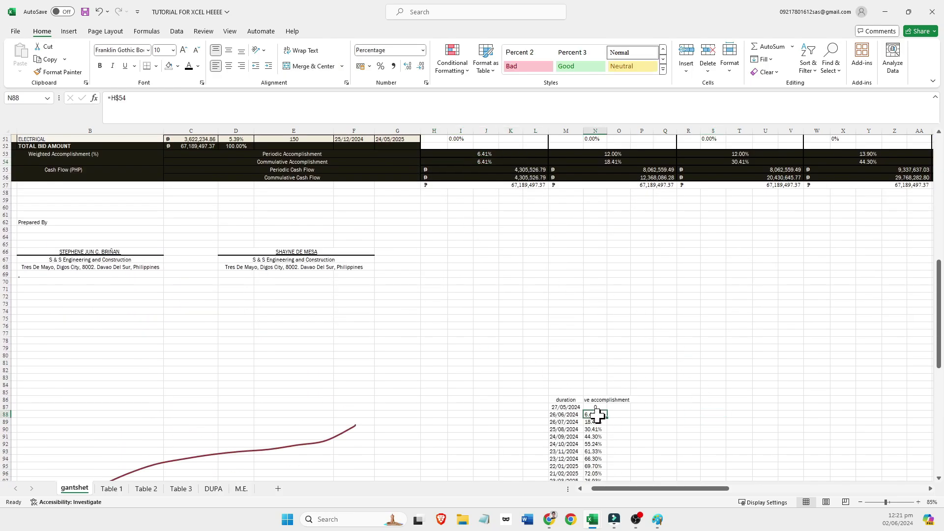
pyautogui.click(222, 96)
pyautogui.scroll(1, 588, 247)
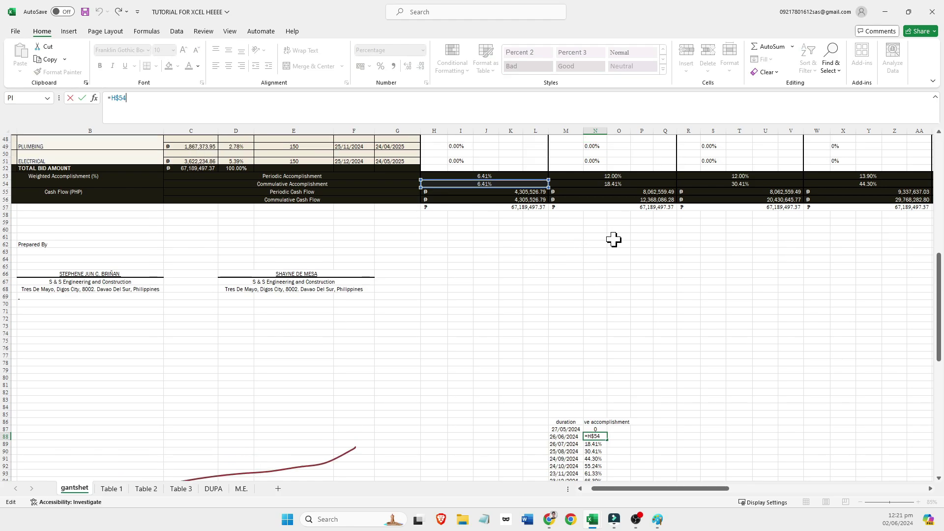
pyautogui.scroll(-4, 614, 240)
pyautogui.press('Return')
# Inspect the formulas behind the cumulative accomplishment values in column N, from N89 down to N100.
pyautogui.click(596, 356)
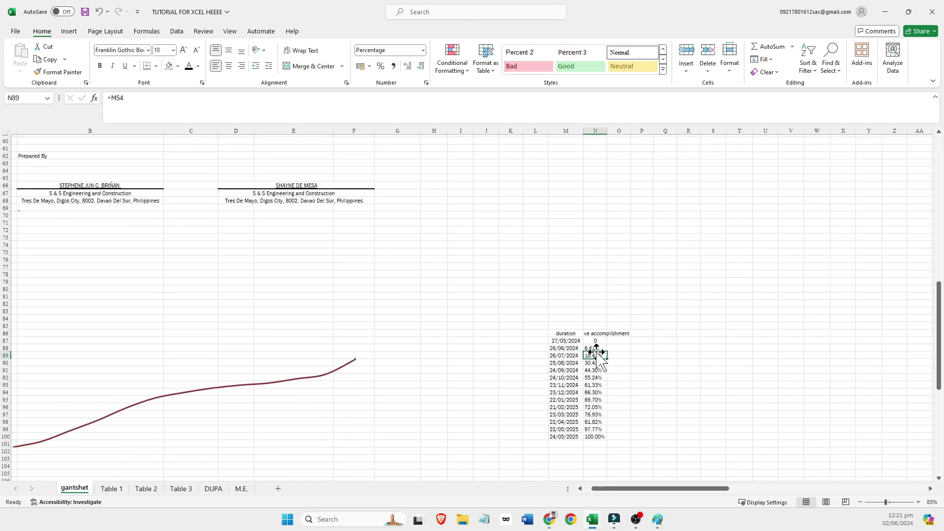
pyautogui.click(530, 310)
pyautogui.click(594, 362)
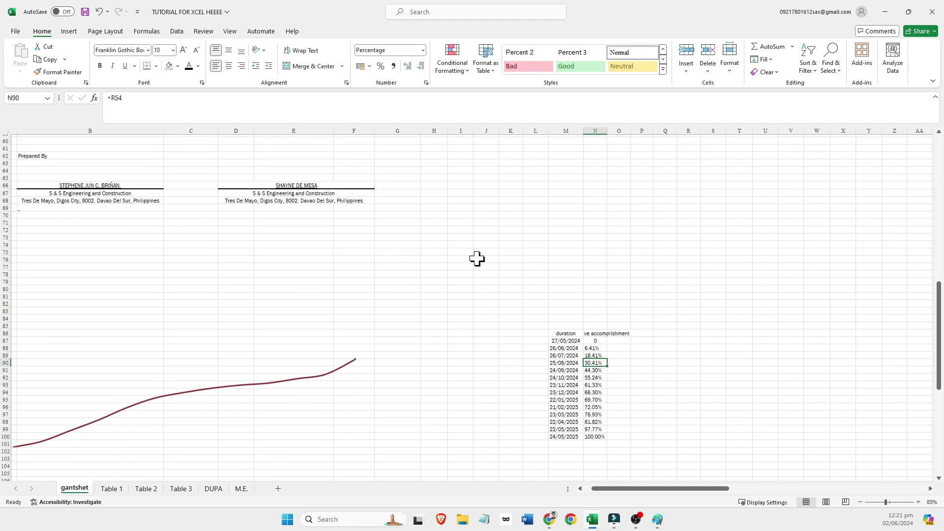
pyautogui.click(606, 393)
pyautogui.scroll(5, 639, 369)
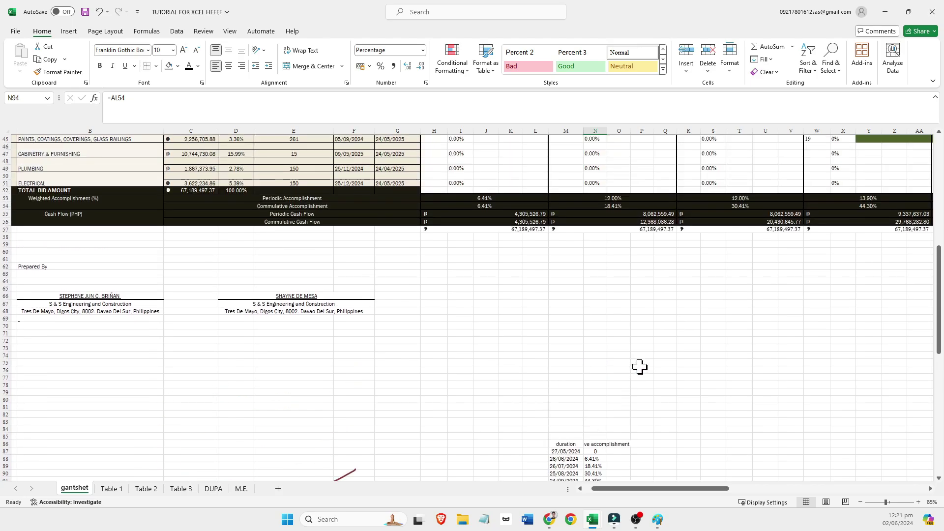
pyautogui.moveTo(670, 492)
pyautogui.mouseDown()
pyautogui.moveTo(775, 476)
pyautogui.moveTo(676, 490)
pyautogui.mouseUp()
pyautogui.scroll(-6, 272, 223)
pyautogui.click(653, 341)
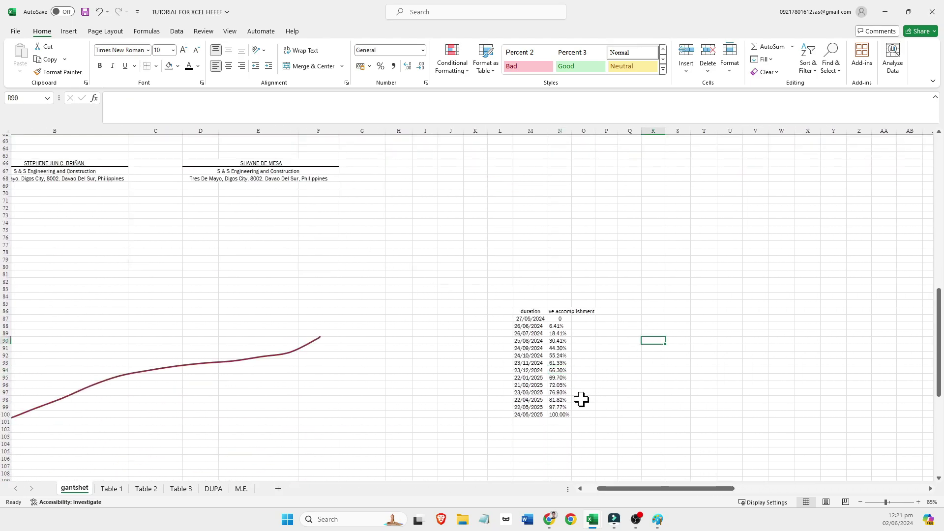
pyautogui.click(557, 415)
# Remove the plotted line from the old S-curve chart and delete the chart.
pyautogui.click(225, 373)
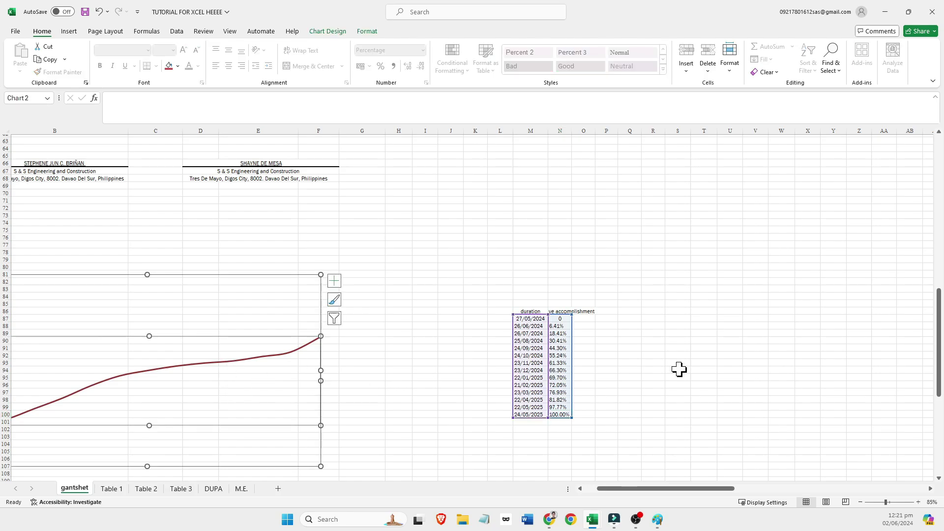
pyautogui.scroll(-2, 669, 364)
pyautogui.click(659, 355)
pyautogui.click(281, 303)
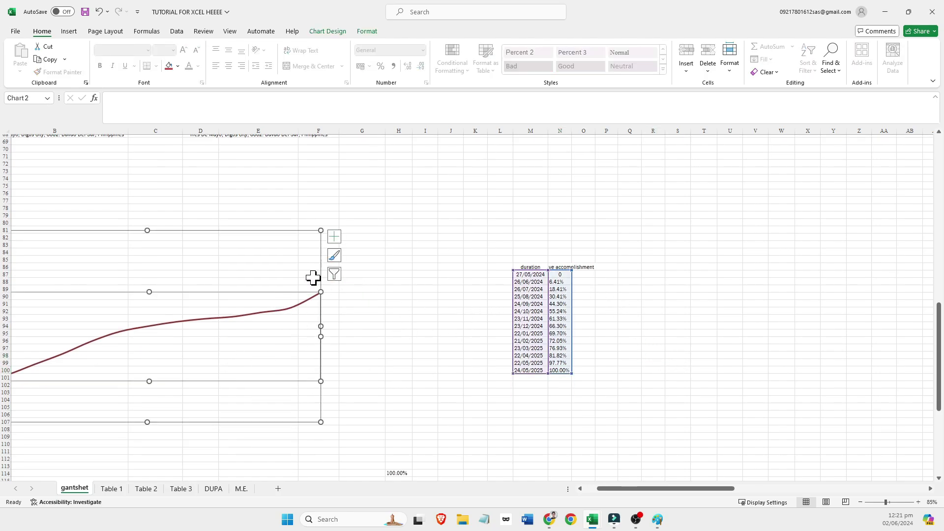
pyautogui.click(306, 297)
pyautogui.click(311, 253)
pyautogui.click(258, 318)
pyautogui.rightClick(258, 319)
pyautogui.click(295, 316)
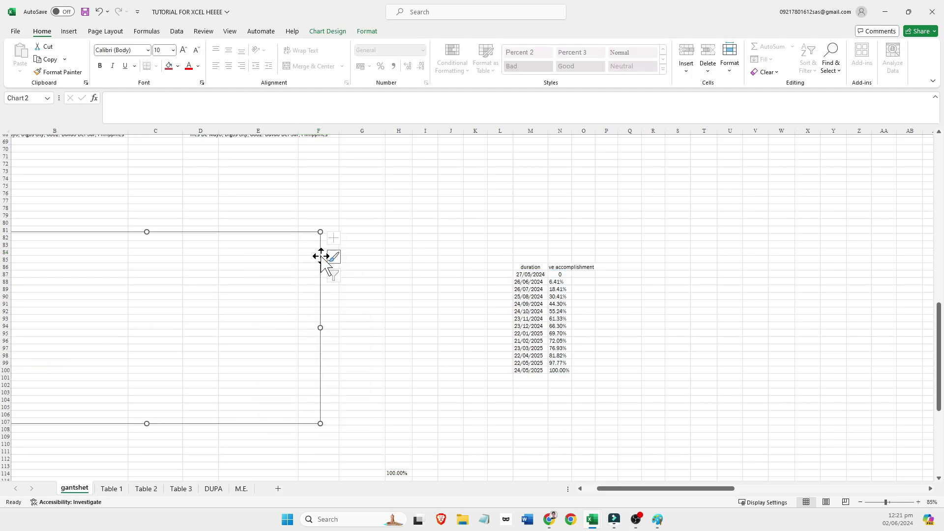
pyautogui.rightClick(322, 257)
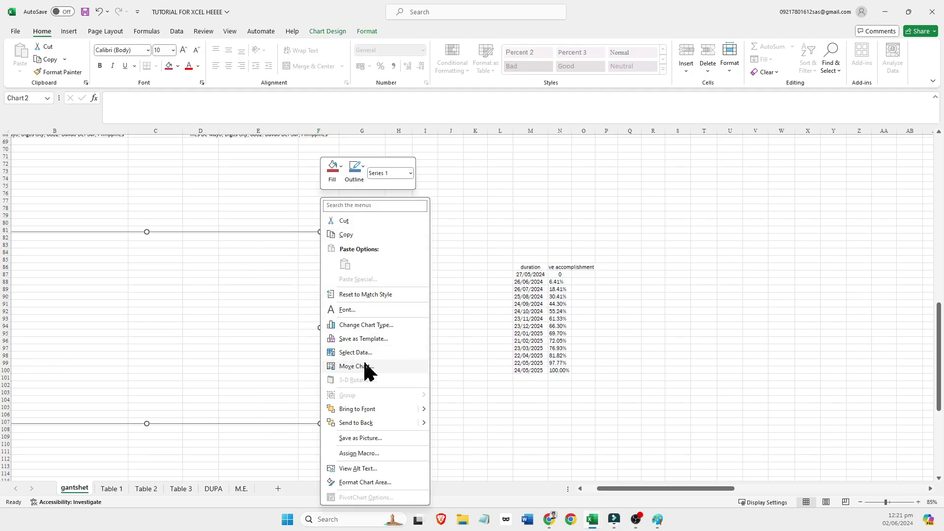
pyautogui.click(285, 276)
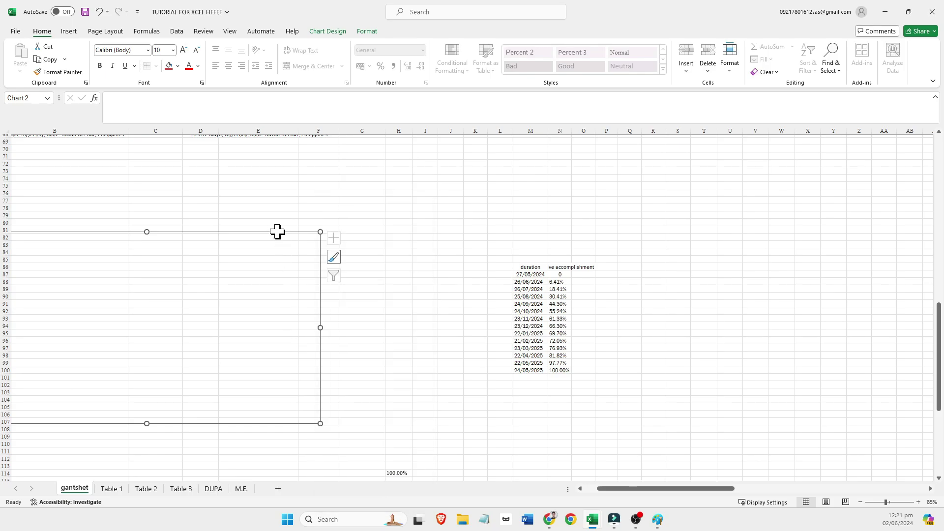
pyautogui.press('Delete')
pyautogui.click(481, 309)
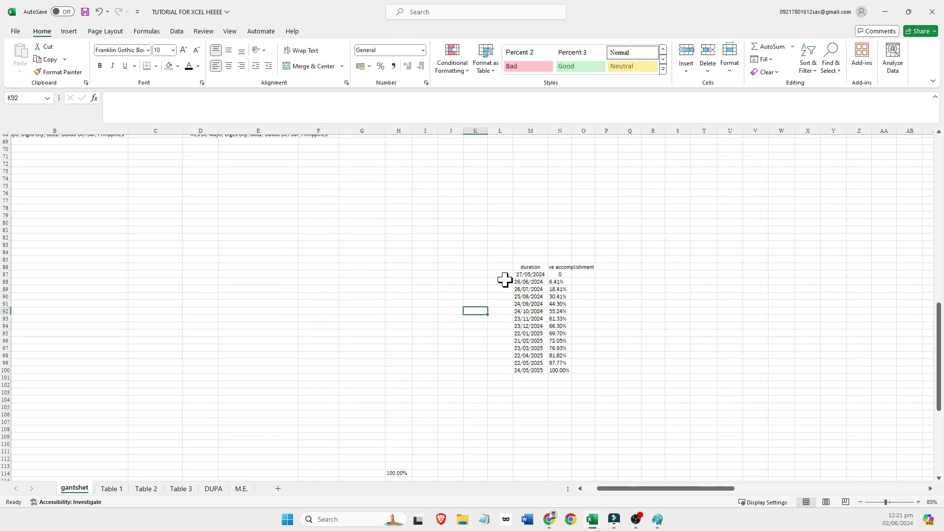
pyautogui.click(536, 274)
pyautogui.keyDown('ctrl'); pyautogui.scroll(3, 636, 296); pyautogui.keyUp('ctrl')
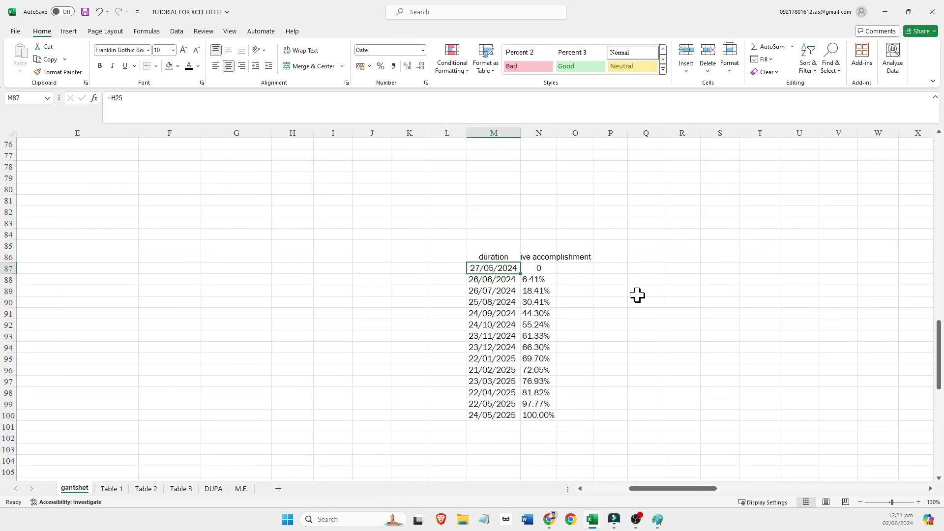
pyautogui.click(485, 183)
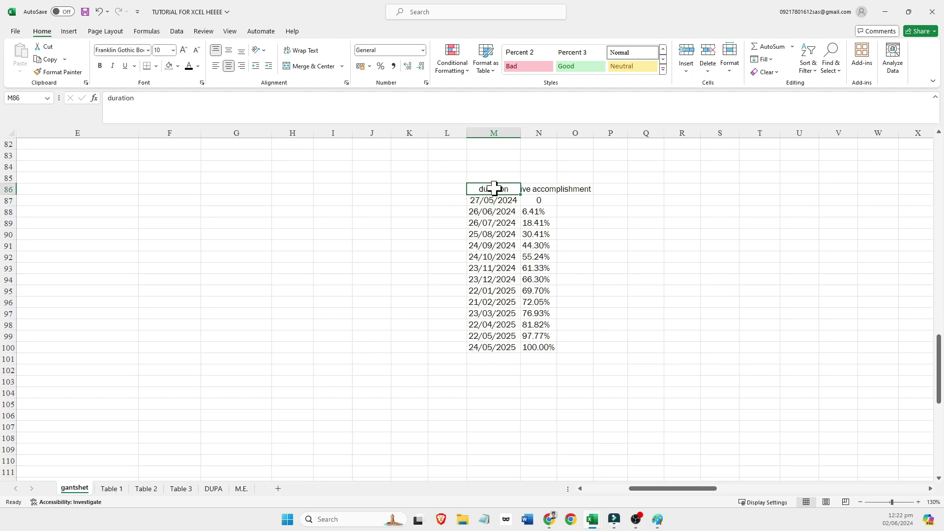
pyautogui.click(495, 202)
pyautogui.click(493, 189)
pyautogui.moveTo(490, 187); pyautogui.dragTo(536, 350)
pyautogui.moveTo(682, 302); pyautogui.dragTo(682, 290)
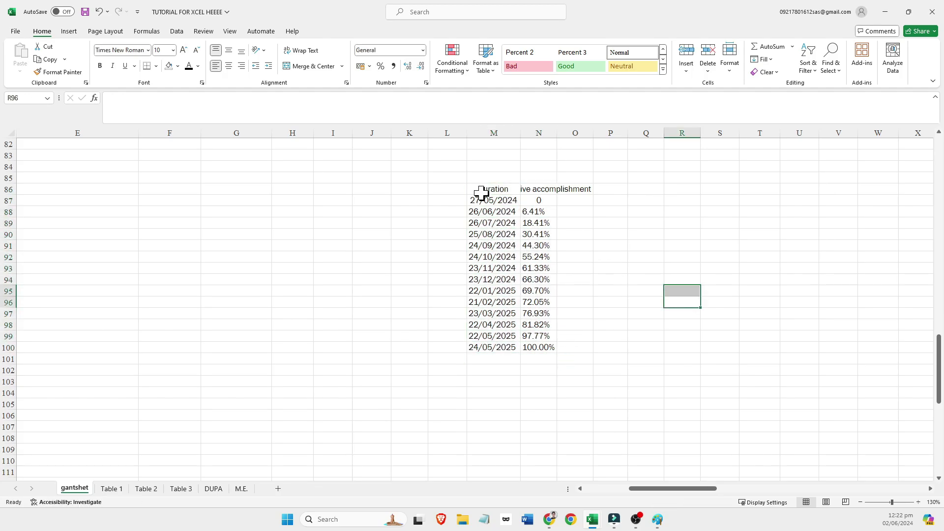
# Insert a 2-D stacked line chart from M87:N100 and place it to the right of the data.
pyautogui.click(481, 191)
pyautogui.moveTo(483, 203); pyautogui.dragTo(534, 345)
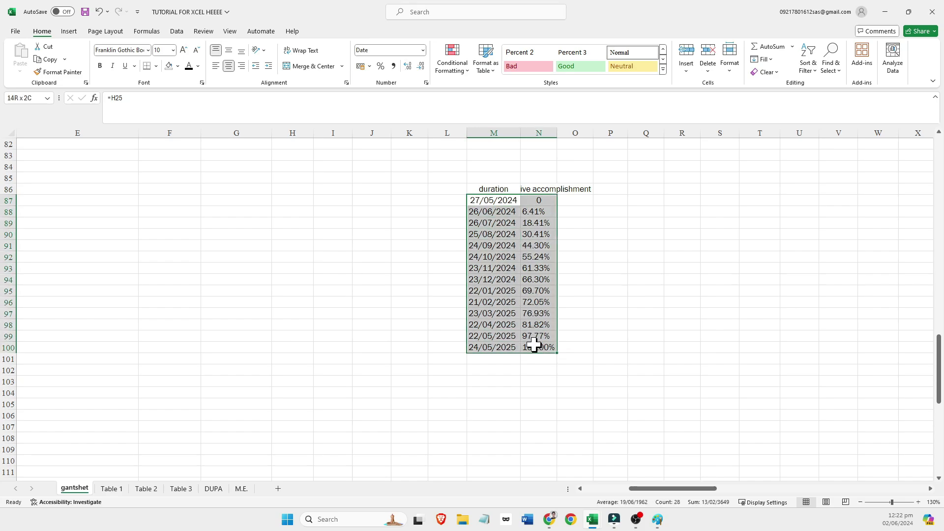
pyautogui.click(69, 32)
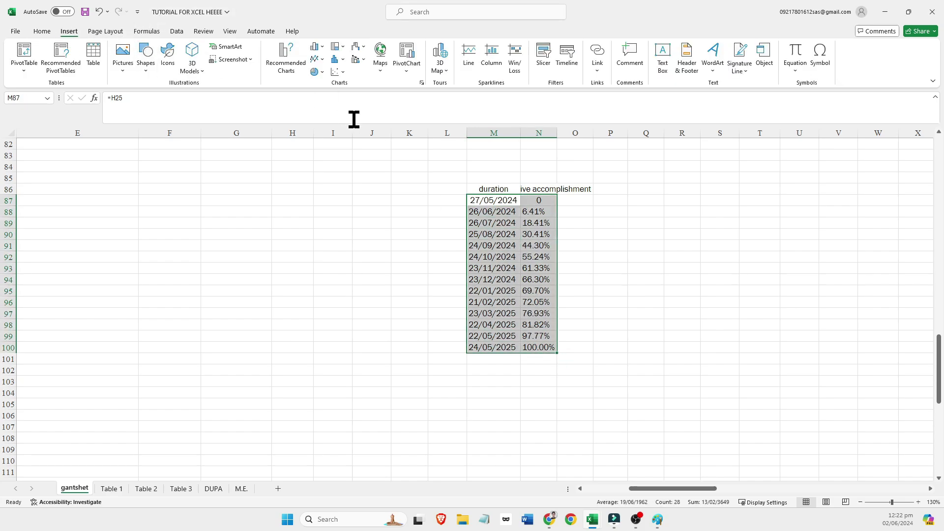
pyautogui.click(358, 59)
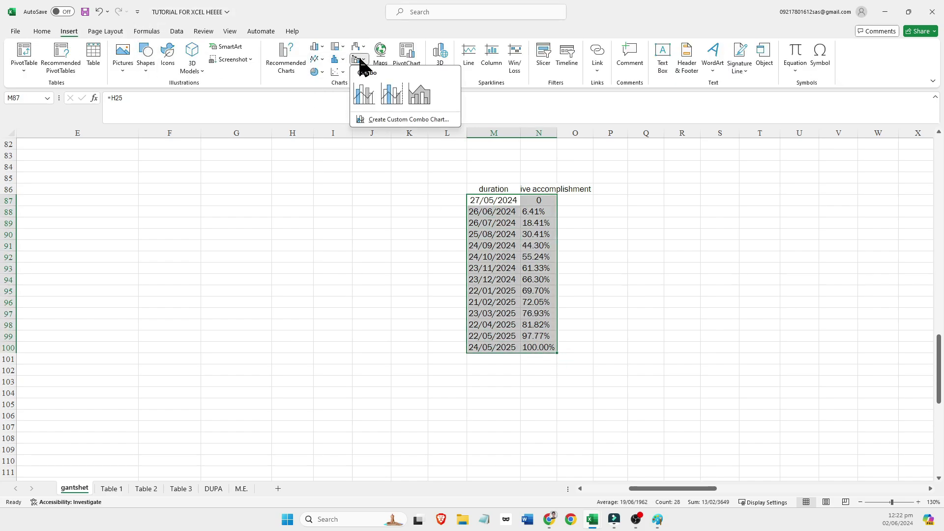
pyautogui.click(317, 60)
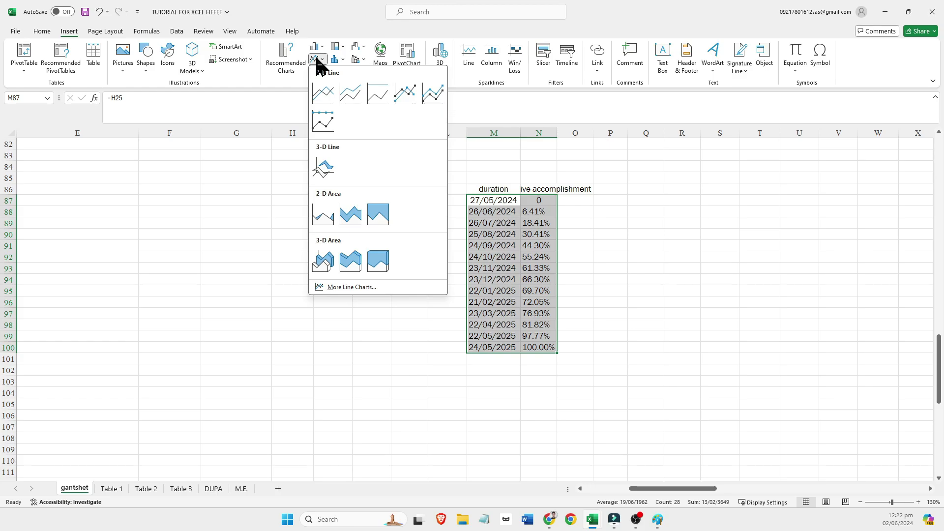
pyautogui.click(351, 94)
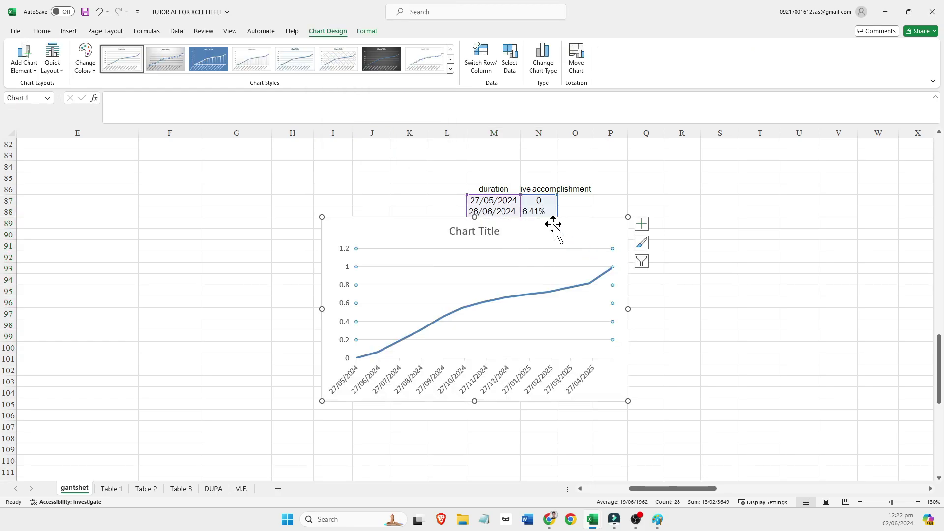
pyautogui.moveTo(554, 224); pyautogui.dragTo(848, 226)
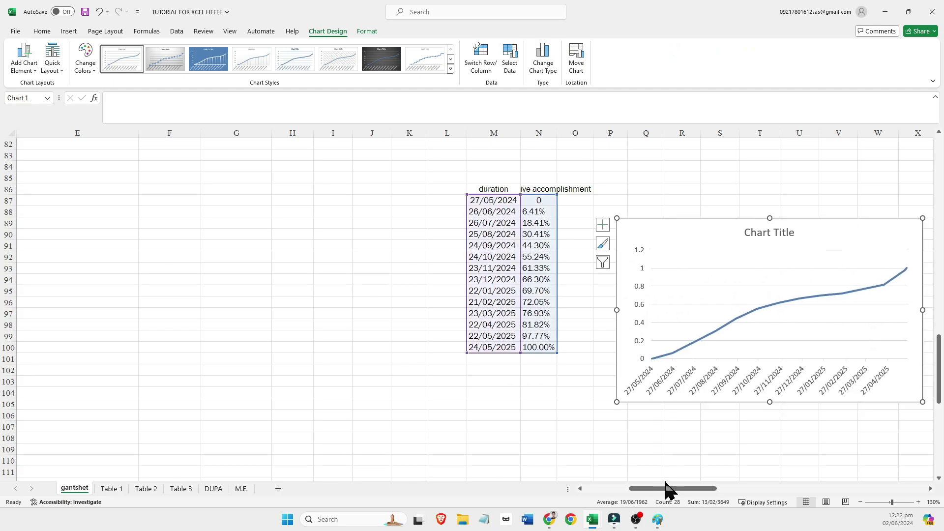
pyautogui.moveTo(667, 490)
pyautogui.mouseDown()
pyautogui.moveTo(696, 493)
pyautogui.moveTo(684, 491)
pyautogui.mouseUp()
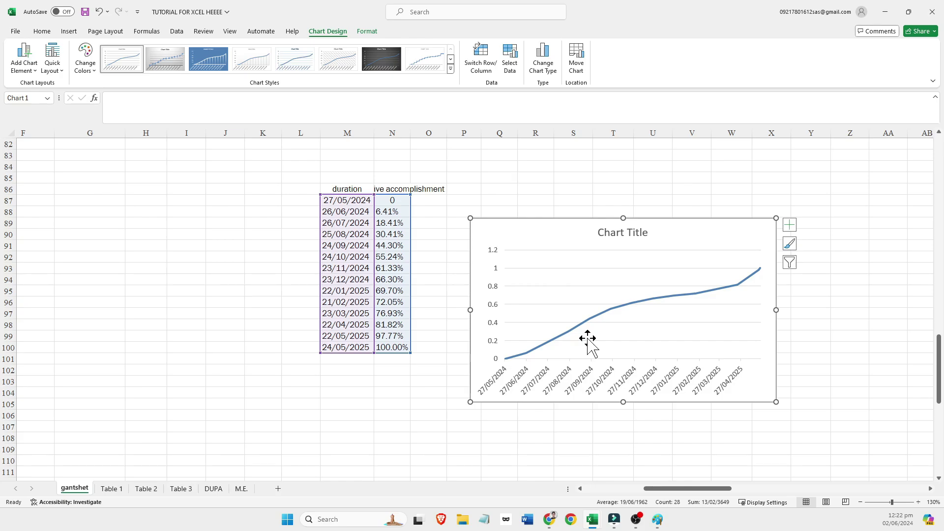
# Set the maximum bound of the S-curve chart's vertical axis to 1.0 in the axis options.
pyautogui.doubleClick(495, 233)
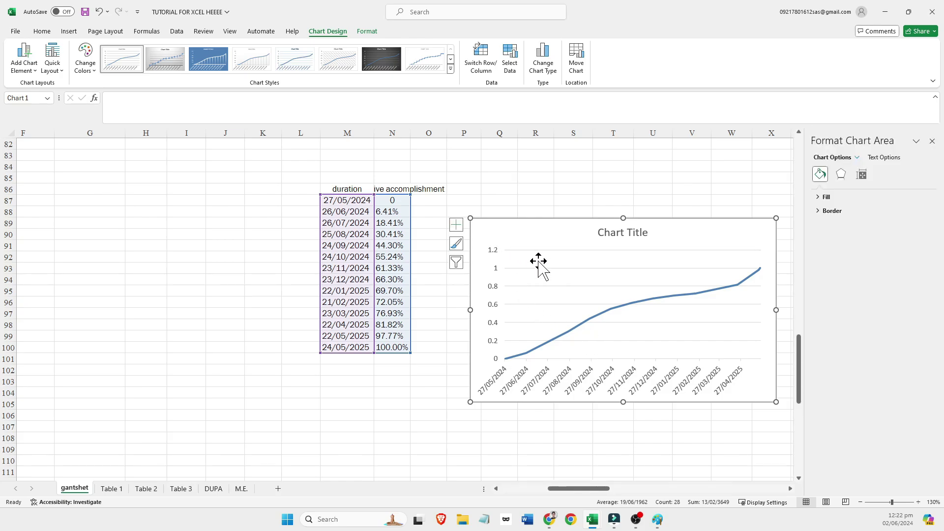
pyautogui.click(539, 265)
pyautogui.click(495, 278)
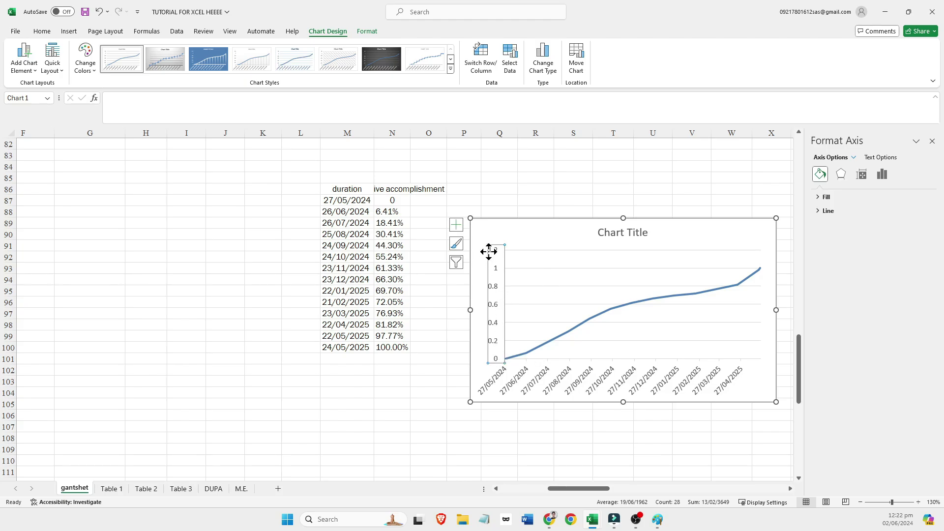
pyautogui.click(495, 275)
pyautogui.click(495, 285)
pyautogui.click(882, 176)
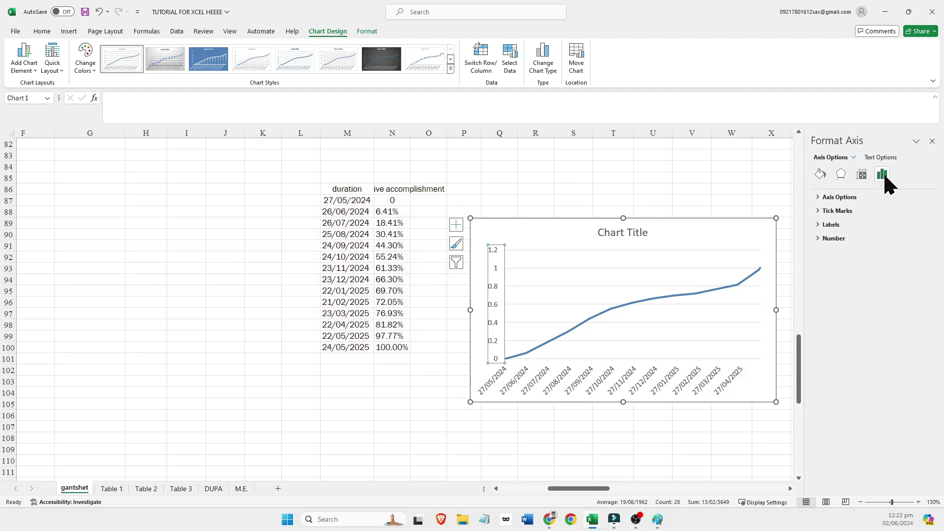
pyautogui.click(841, 197)
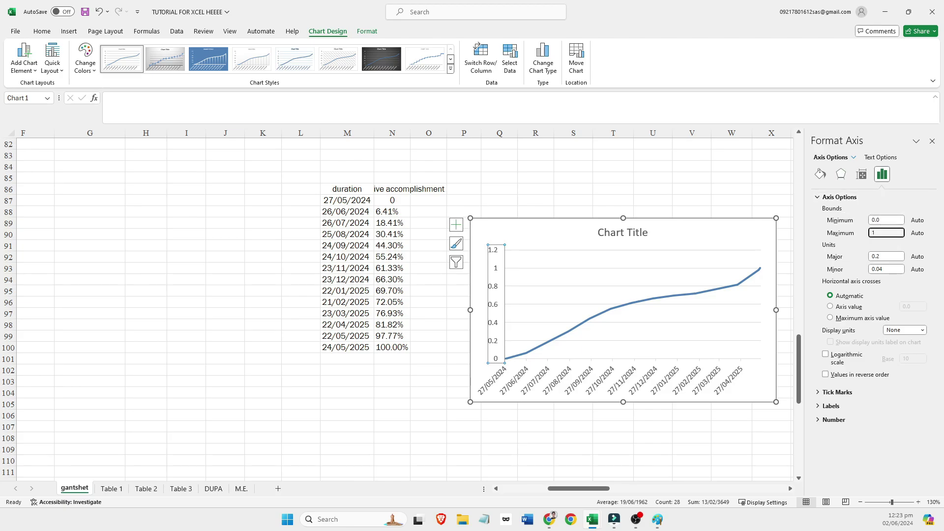
pyautogui.write('1')
pyautogui.press('Return')
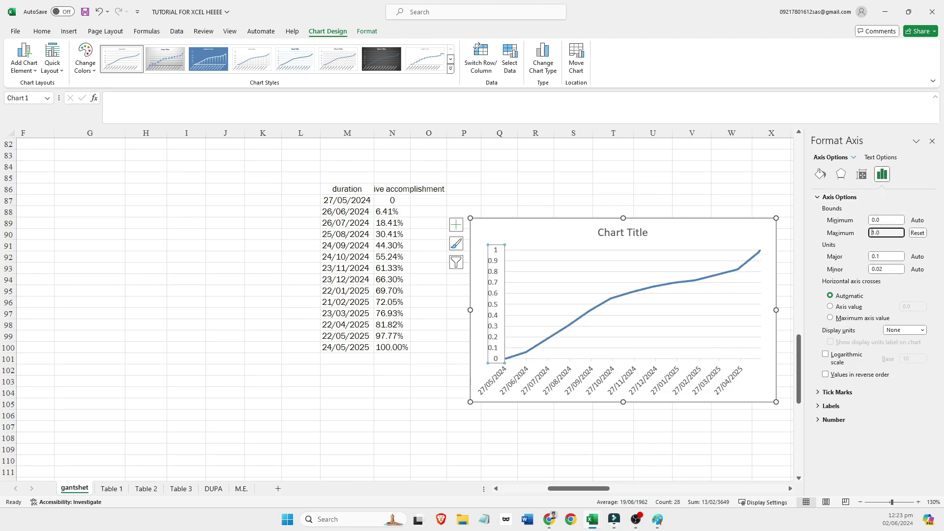
pyautogui.click(890, 256)
pyautogui.press('BackSpace')
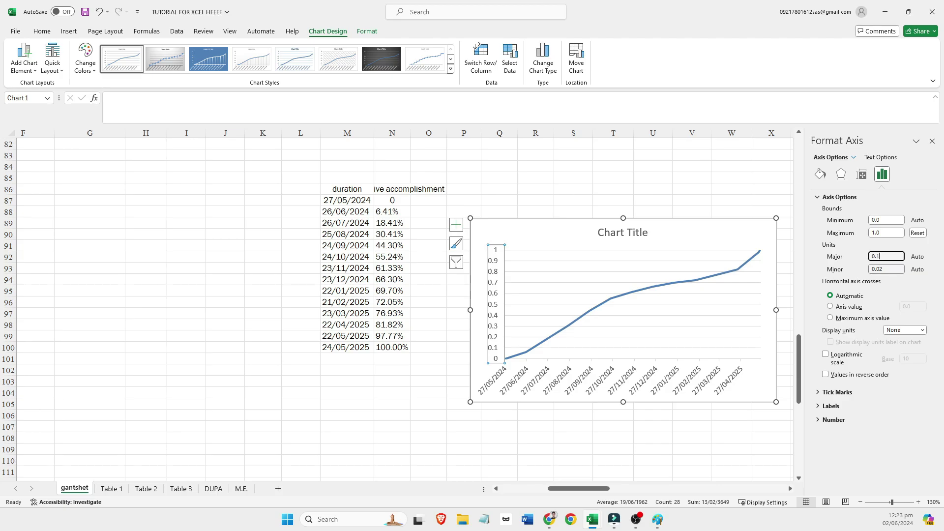
pyautogui.click(886, 270)
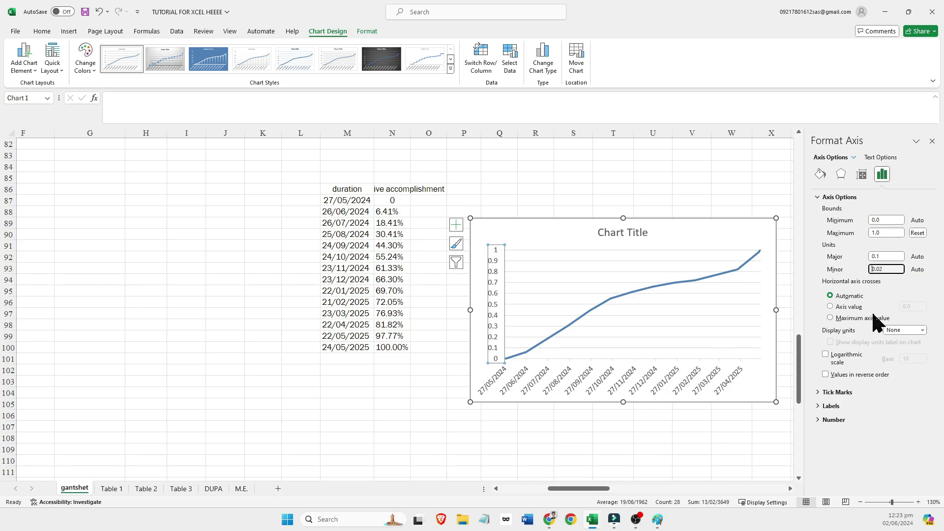
# Delete the horizontal axis, vertical axis and major gridlines from the S-curve chart.
pyautogui.click(536, 383)
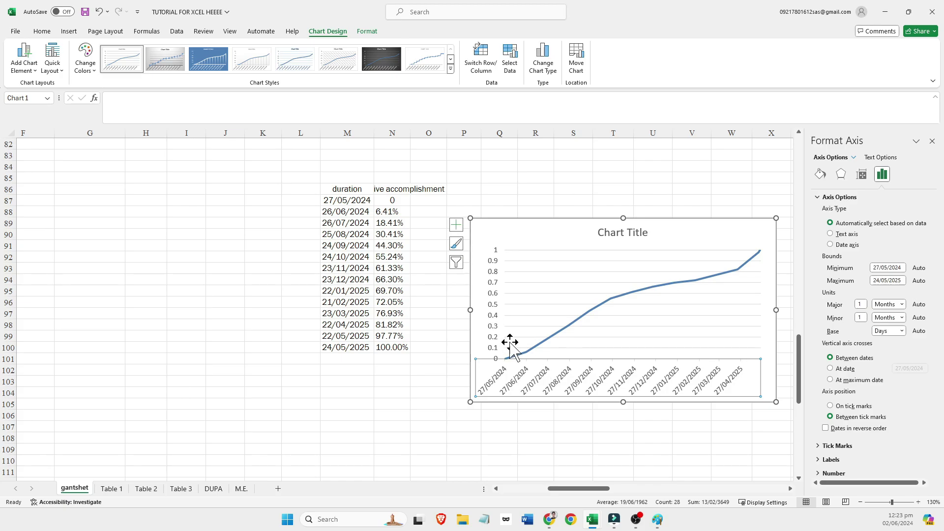
pyautogui.press('Delete')
pyautogui.click(483, 347)
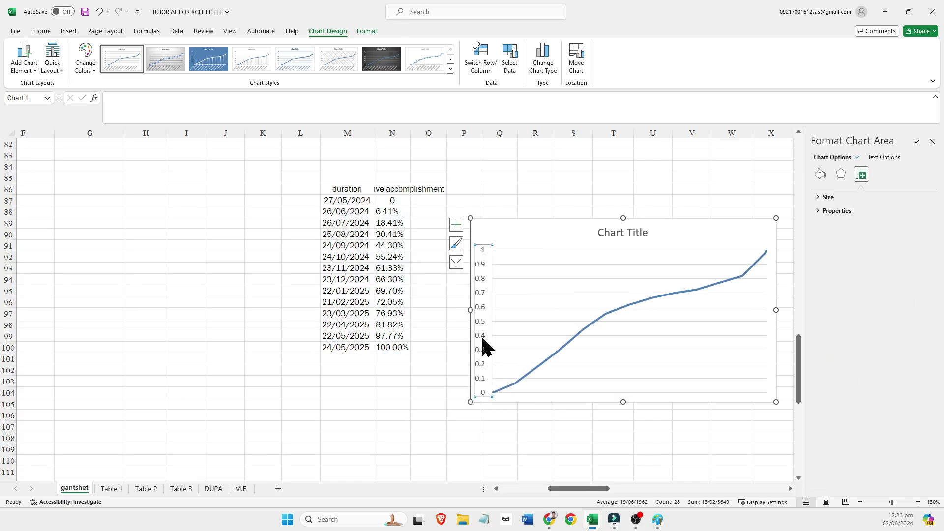
pyautogui.press('Delete')
pyautogui.click(510, 279)
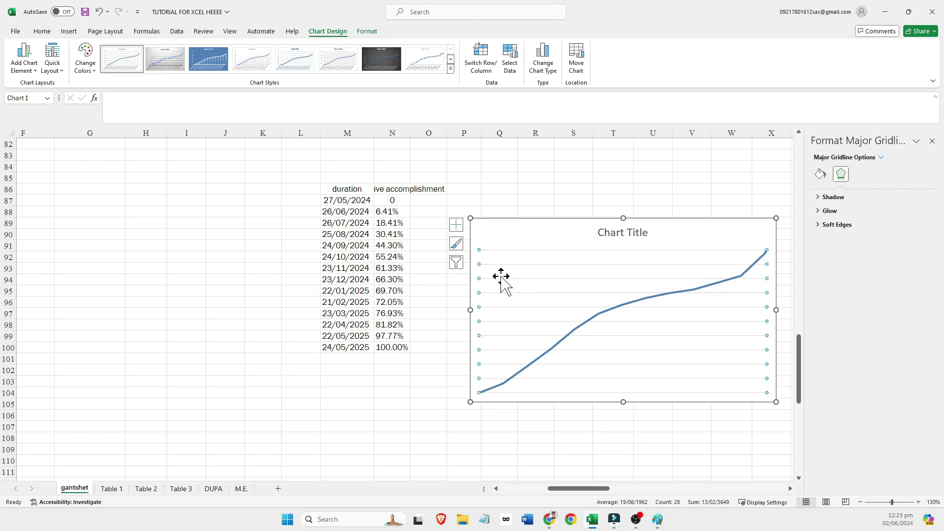
pyautogui.click(499, 279)
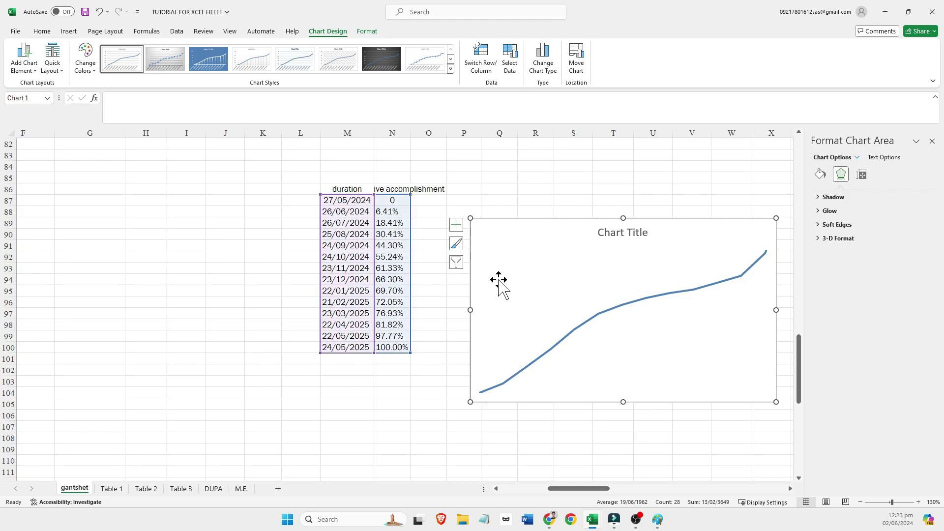
# Set the fill of the S-curve chart's plot area to No Fill.
pyautogui.click(487, 252)
pyautogui.rightClick(503, 270)
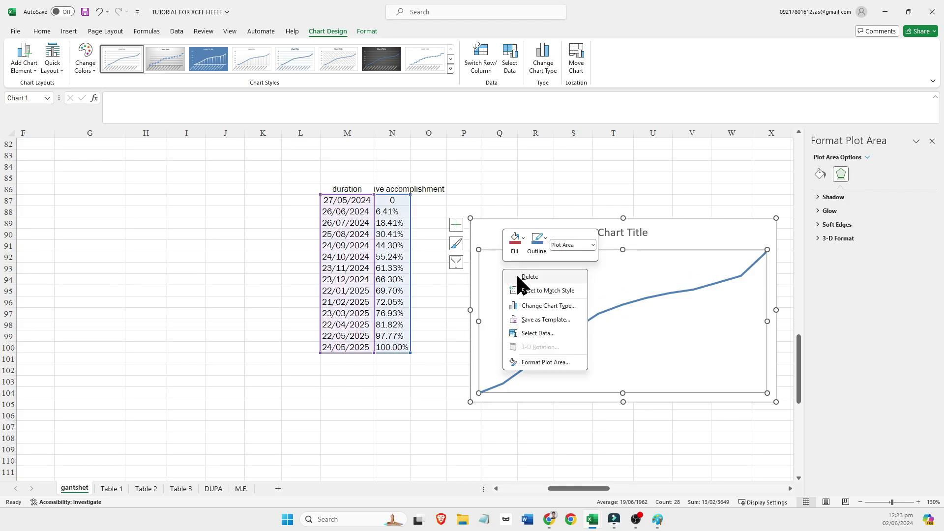
pyautogui.click(487, 301)
pyautogui.rightClick(496, 297)
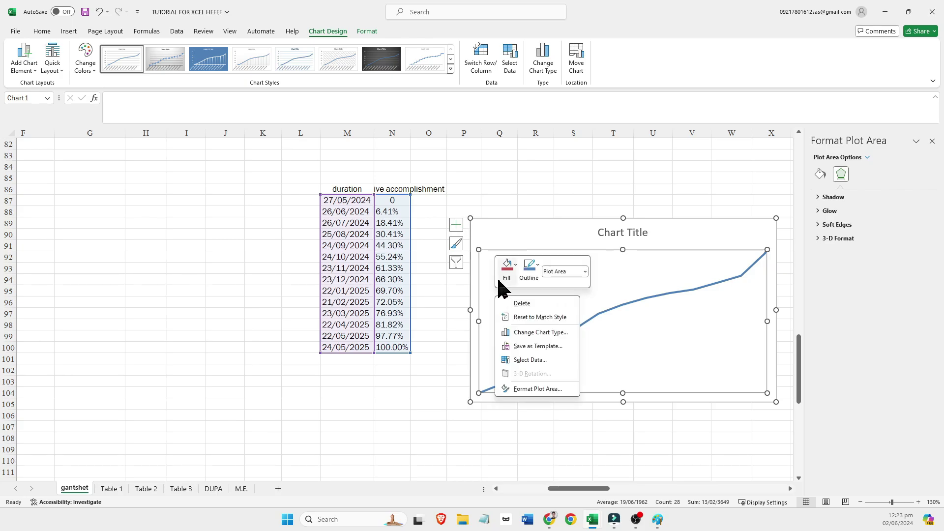
pyautogui.click(509, 275)
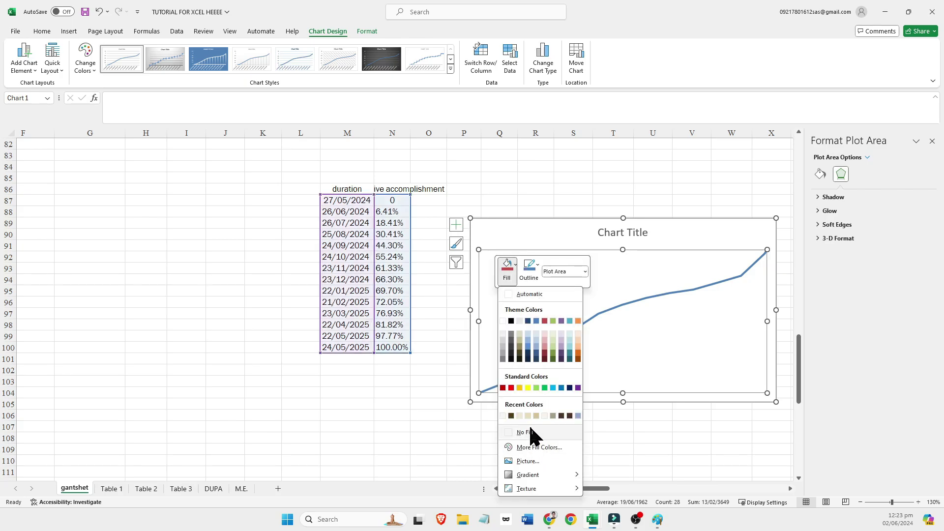
pyautogui.click(548, 432)
# Set the chart area to No Fill and delete the chart title.
pyautogui.click(506, 236)
pyautogui.rightClick(507, 235)
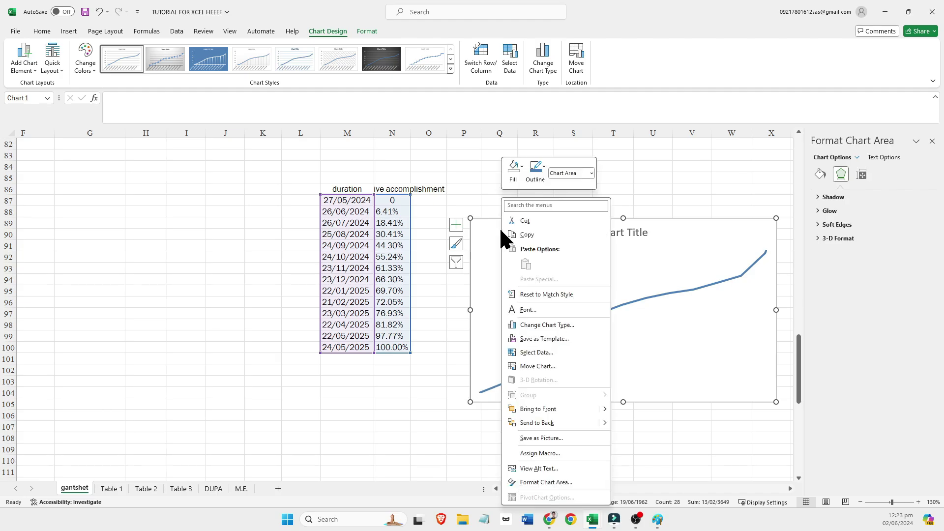
pyautogui.click(513, 168)
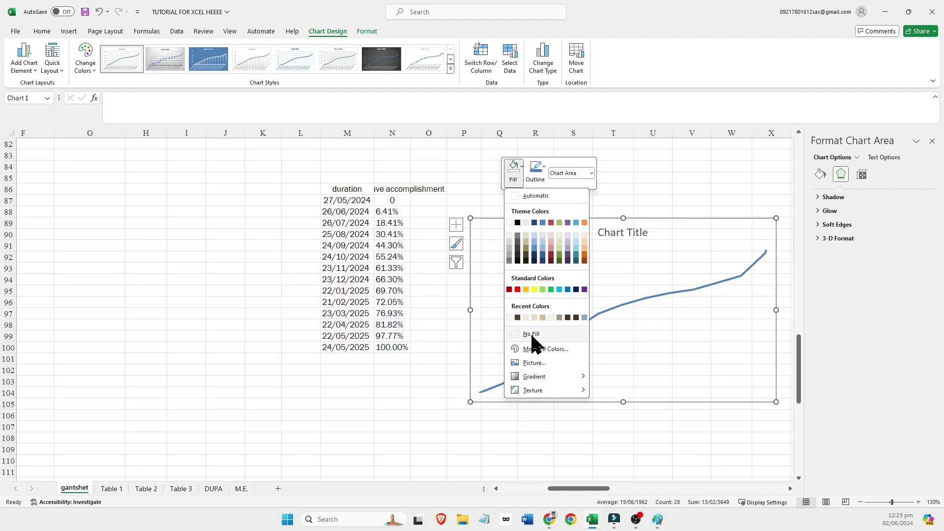
pyautogui.click(531, 334)
pyautogui.click(637, 233)
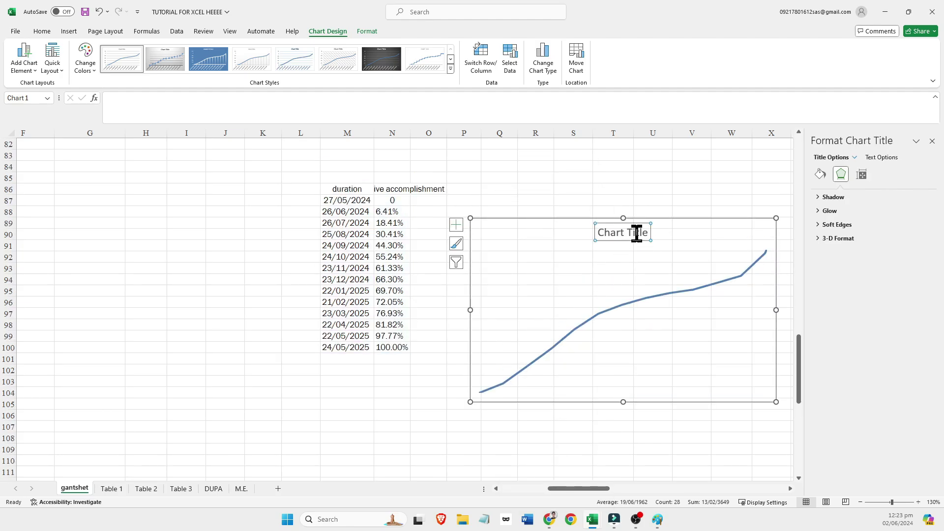
pyautogui.press('Delete')
pyautogui.click(635, 280)
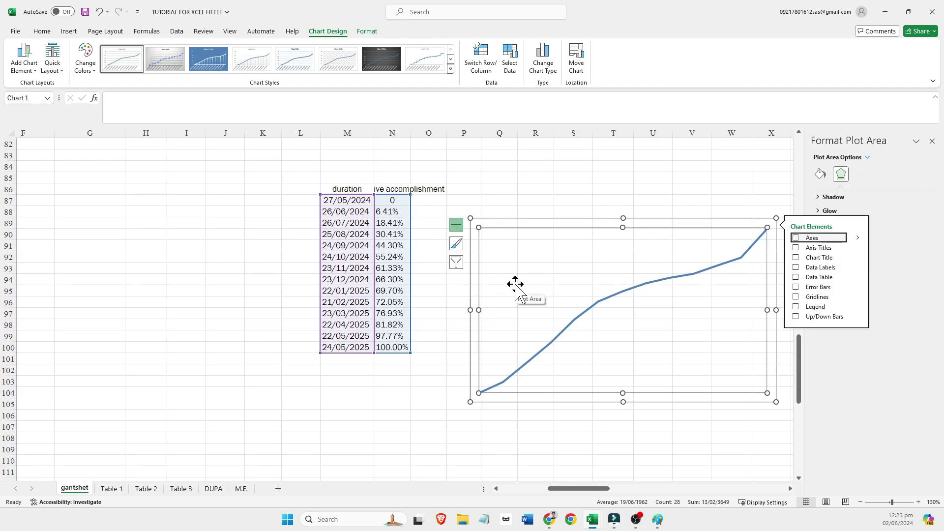
# Try an orange outline on a single data point segment of the S-curve line.
pyautogui.click(574, 320)
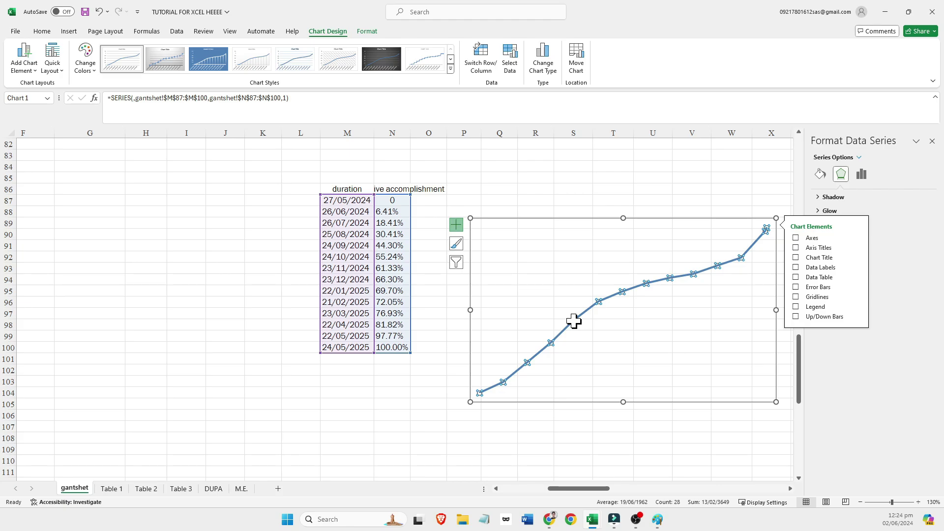
pyautogui.click(590, 311)
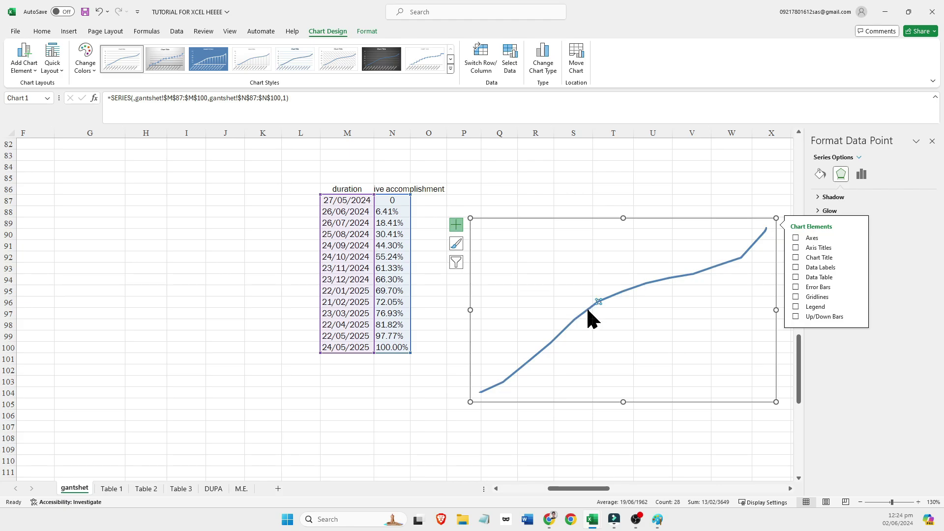
pyautogui.click(573, 322)
pyautogui.rightClick(575, 321)
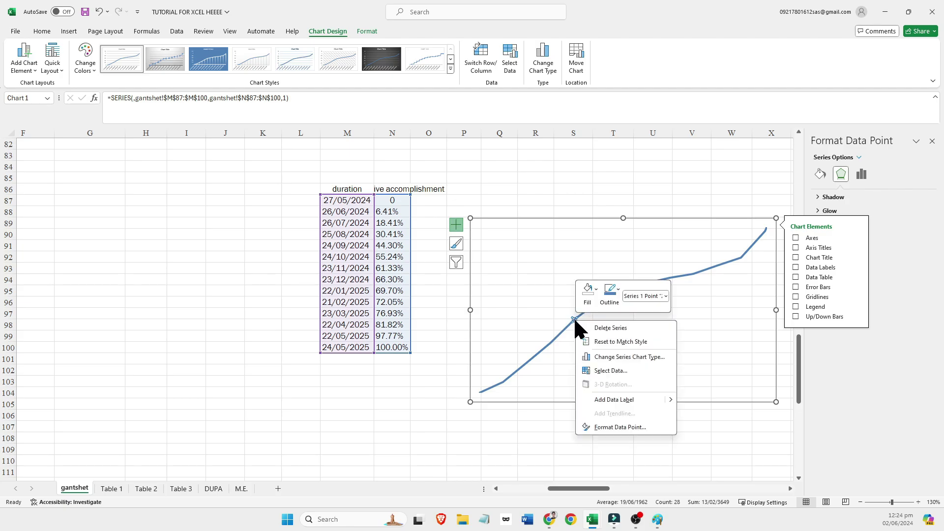
pyautogui.click(609, 293)
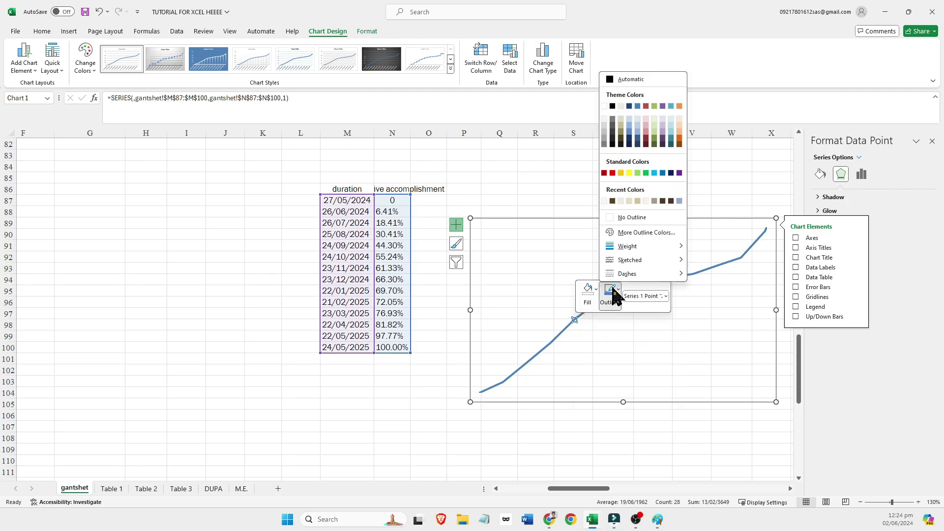
pyautogui.click(680, 106)
pyautogui.click(611, 359)
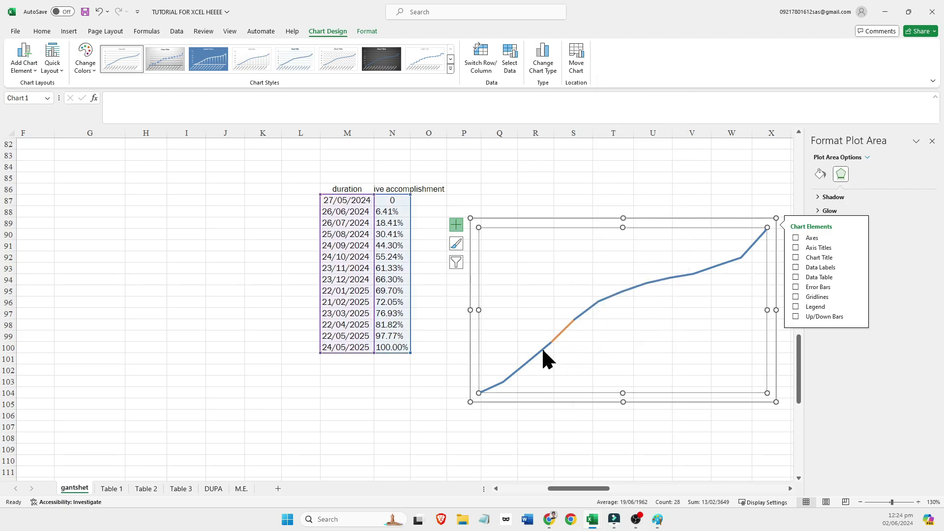
# Change the outline color of the whole S-curve data series to the standard dark blue.
pyautogui.click(541, 347)
pyautogui.rightClick(542, 348)
pyautogui.click(577, 322)
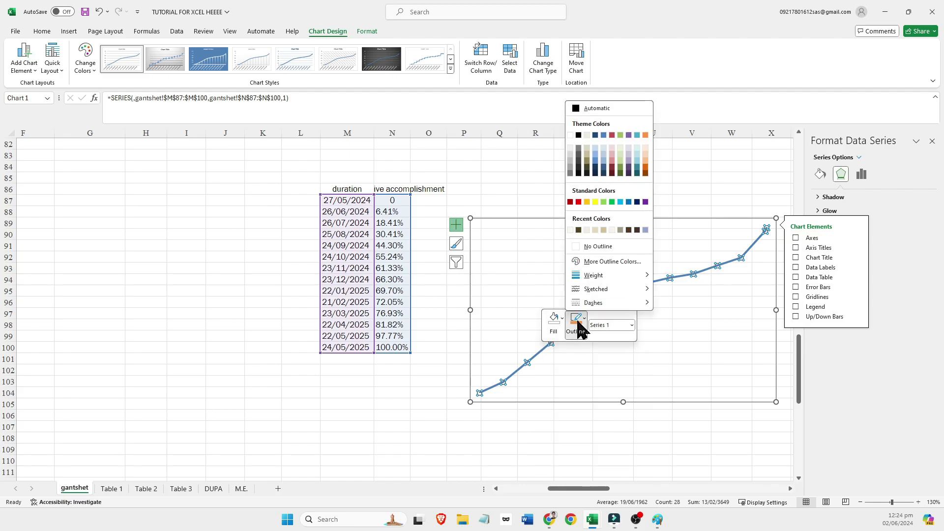
pyautogui.click(620, 134)
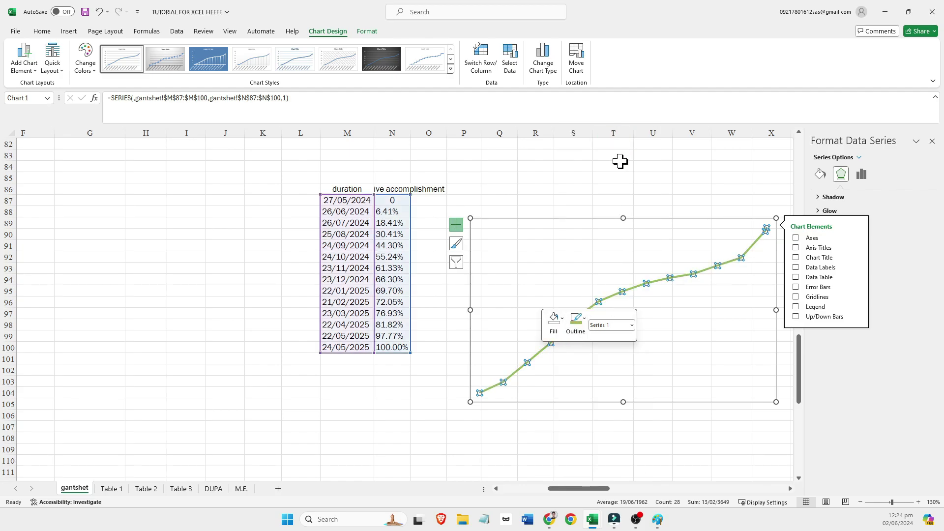
pyautogui.click(583, 322)
pyautogui.click(620, 172)
pyautogui.click(576, 324)
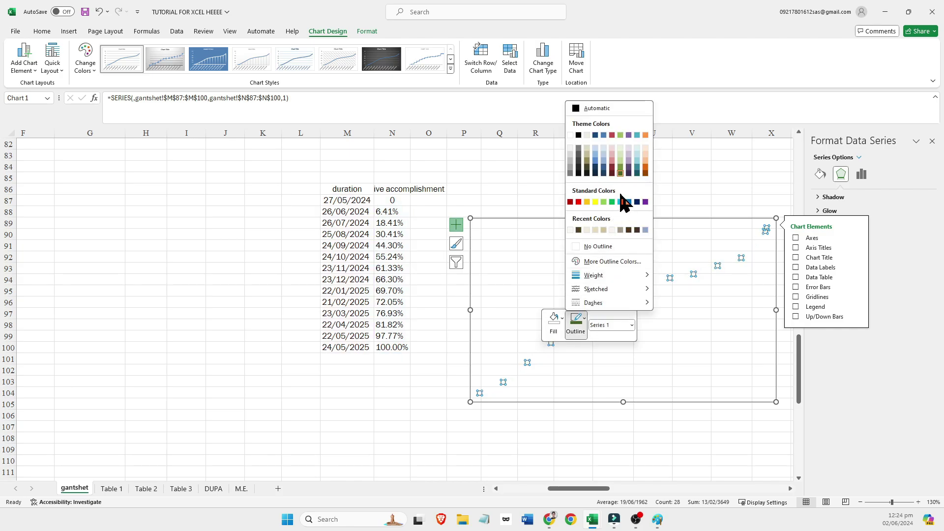
pyautogui.click(636, 202)
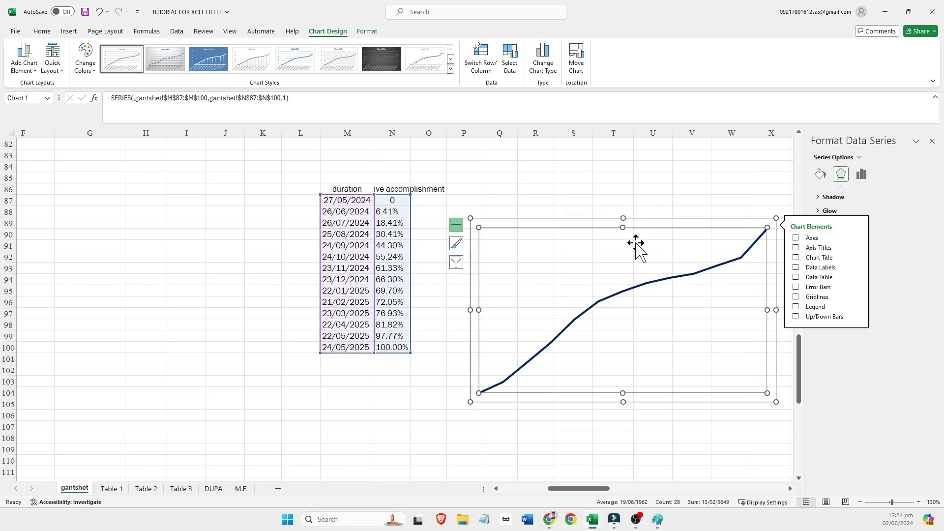
pyautogui.press('Escape')
pyautogui.press('Escape')
pyautogui.scroll(-2, 646, 235)
pyautogui.click(459, 306)
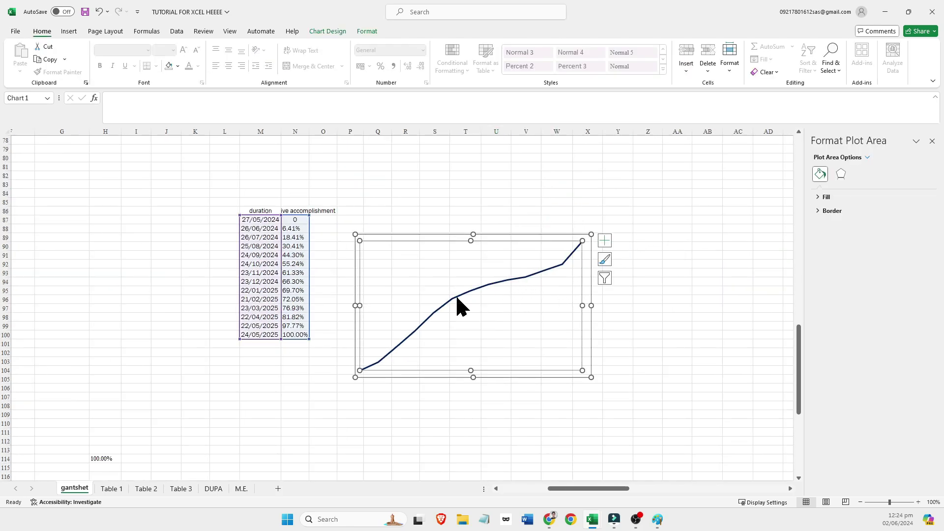
pyautogui.moveTo(374, 245); pyautogui.dragTo(369, 238)
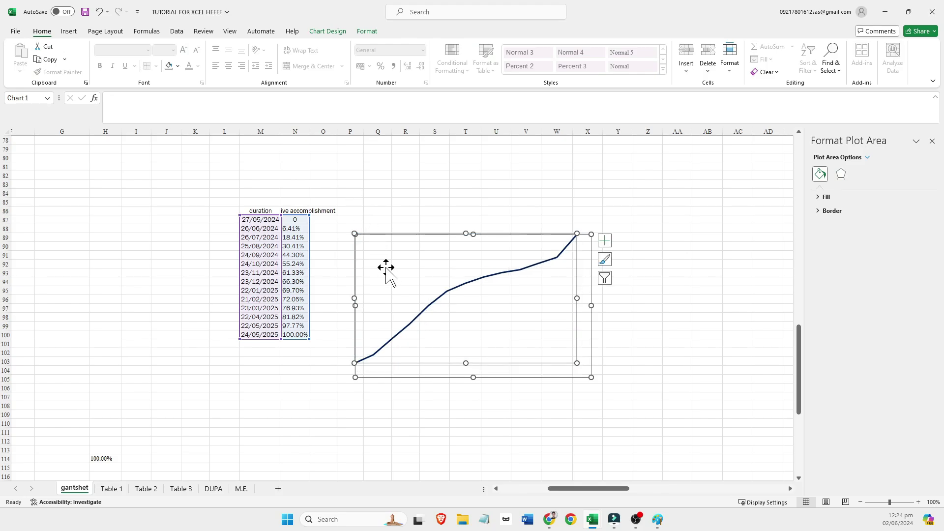
pyautogui.click(382, 236)
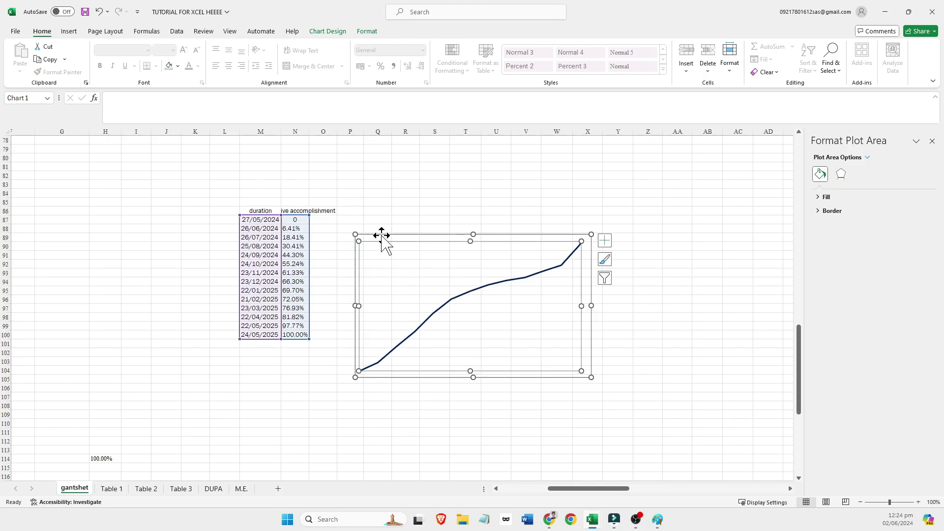
# Move the S-curve chart up onto the Gantt chart, with its left edge at the start of the timeline and its bottom at the last bar row.
pyautogui.moveTo(382, 236); pyautogui.dragTo(359, 156)
pyautogui.keyDown('ctrl'); pyautogui.scroll(-3, 382, 211); pyautogui.keyUp('ctrl')
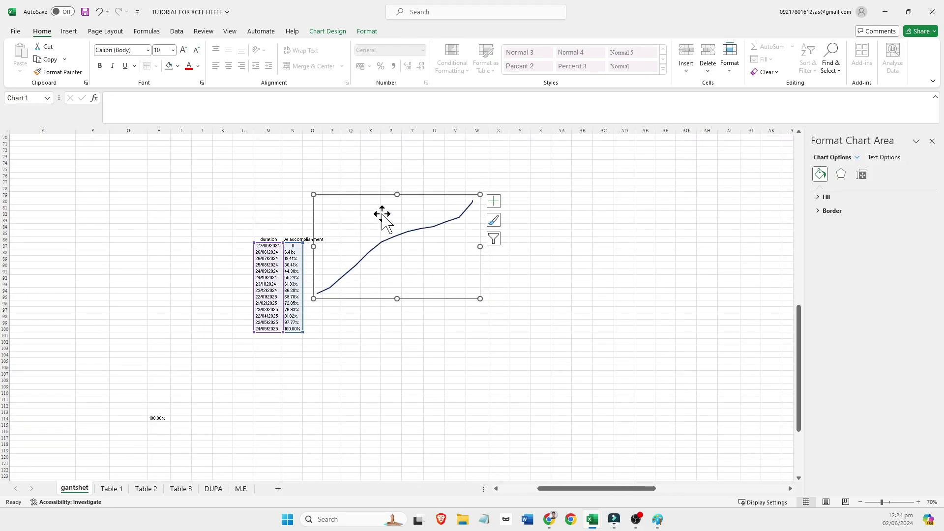
pyautogui.scroll(9, 372, 217)
pyautogui.keyDown('ctrl'); pyautogui.scroll(-2, 371, 217); pyautogui.keyUp('ctrl')
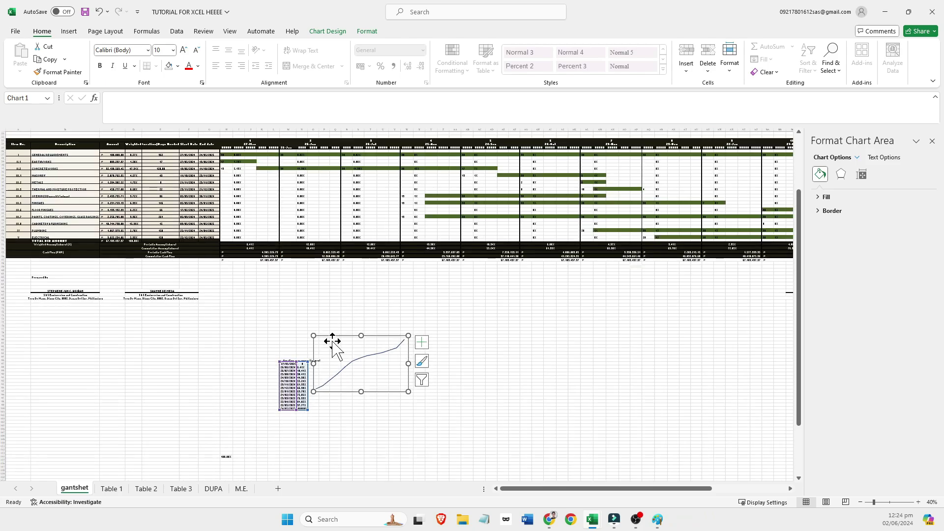
pyautogui.moveTo(332, 336); pyautogui.dragTo(237, 189)
# Stretch the S-curve chart horizontally to span the timeline up to the right edge of the final period column.
pyautogui.hscroll(3, 787, 206)
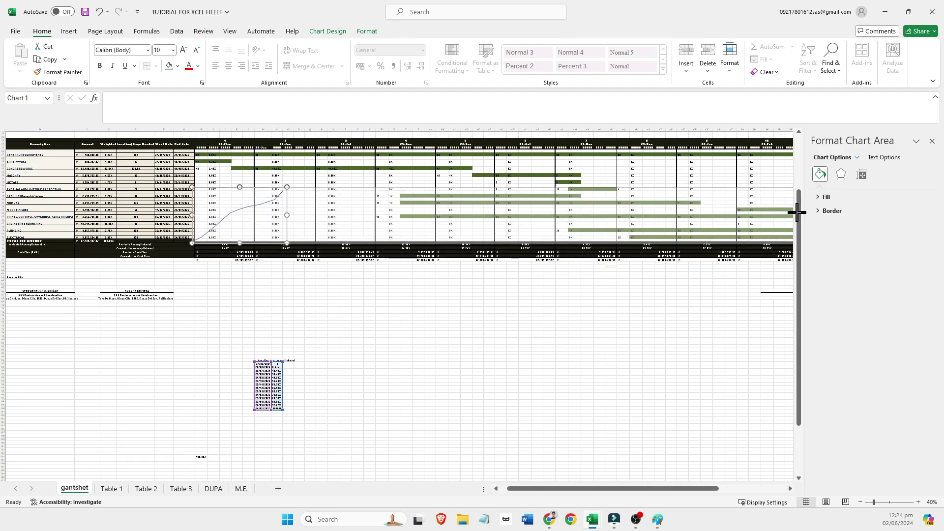
pyautogui.moveTo(848, 211); pyautogui.dragTo(827, 213)
pyautogui.moveTo(672, 489); pyautogui.dragTo(710, 489)
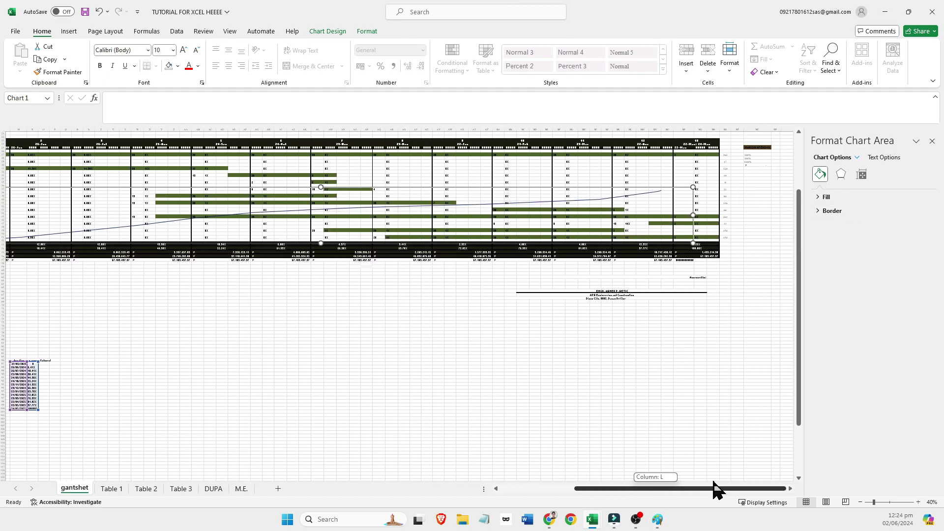
pyautogui.moveTo(695, 215); pyautogui.dragTo(719, 217)
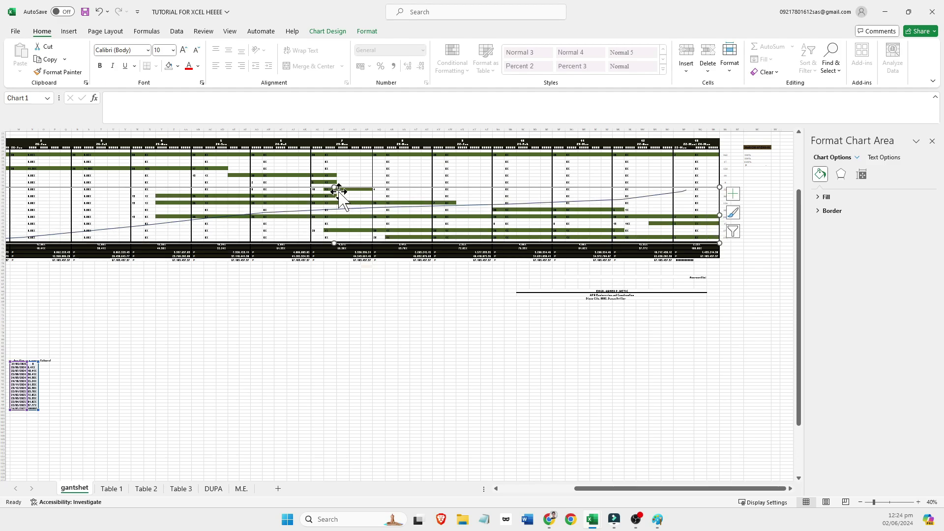
# Stretch the S-curve chart up to the timeline header and widen its plot area to the timeline's left and right edges.
pyautogui.moveTo(334, 188); pyautogui.dragTo(346, 148)
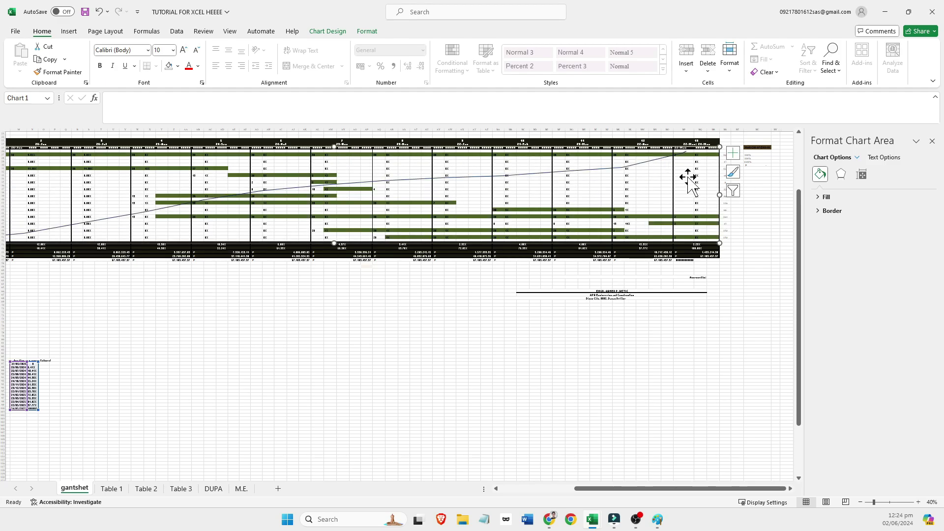
pyautogui.click(622, 173)
pyautogui.moveTo(688, 195); pyautogui.dragTo(720, 194)
pyautogui.moveTo(695, 489); pyautogui.dragTo(529, 489)
pyautogui.keyDown('ctrl'); pyautogui.scroll(4, 300, 226); pyautogui.keyUp('ctrl')
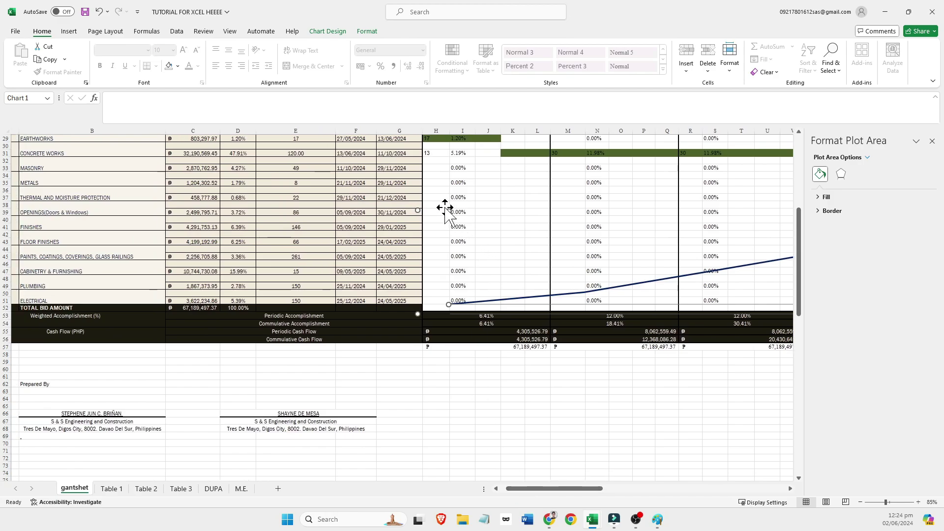
pyautogui.moveTo(424, 222); pyautogui.dragTo(420, 224)
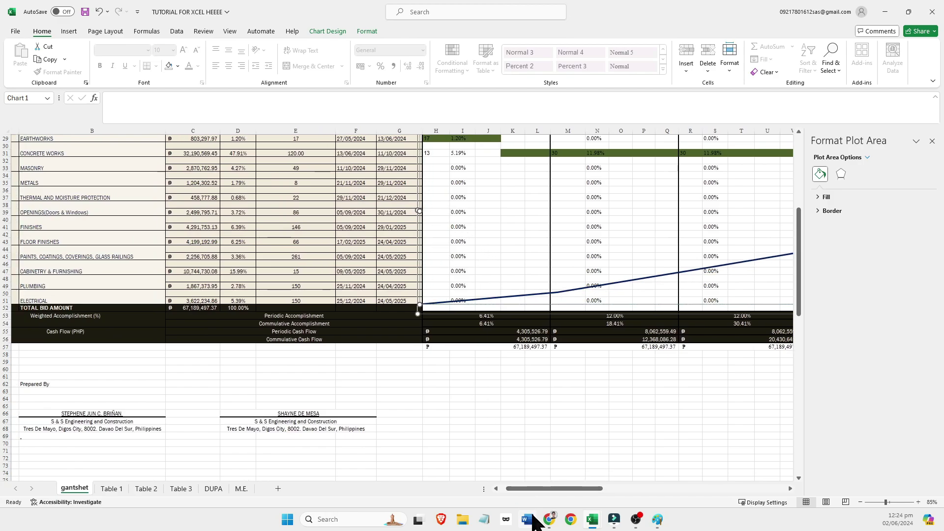
# Enlarge the S-curve's plot area upward at the final period so the curve ends at the chart's upper edge.
pyautogui.moveTo(541, 489); pyautogui.dragTo(725, 488)
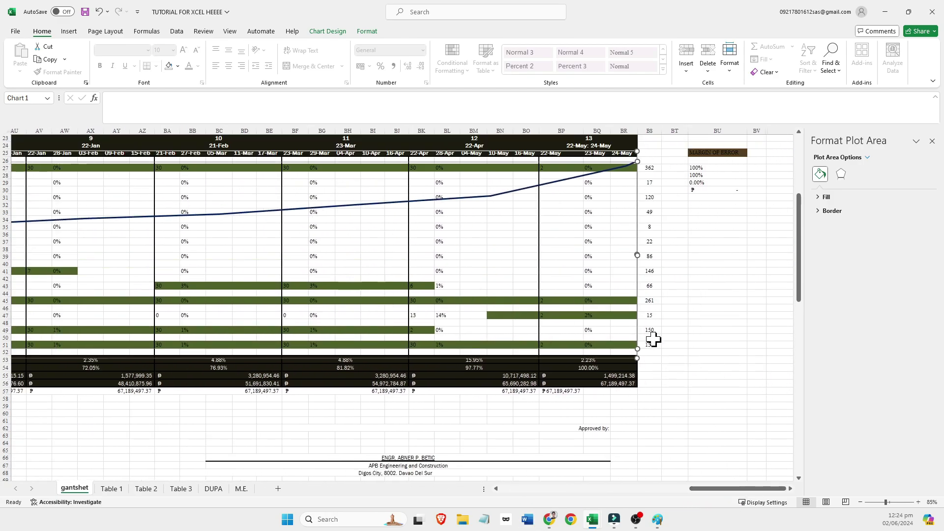
pyautogui.scroll(4, 653, 340)
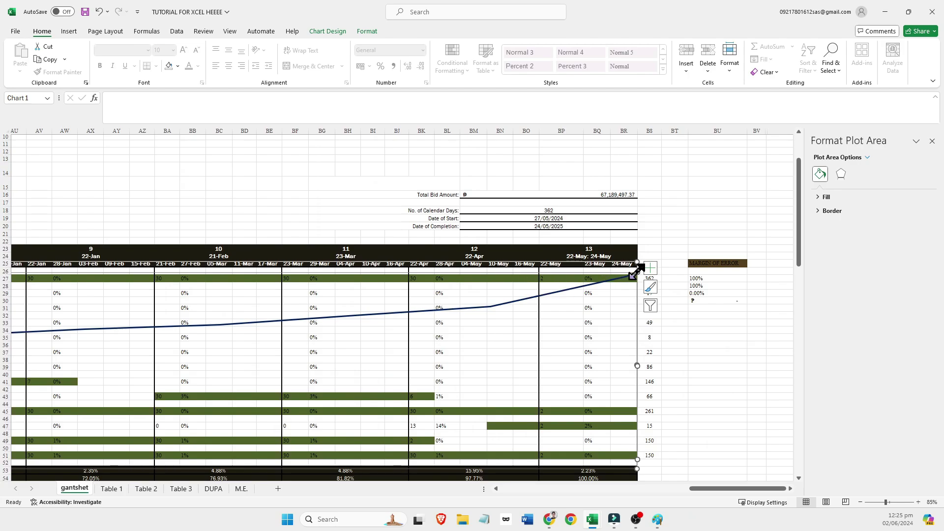
pyautogui.moveTo(637, 272); pyautogui.dragTo(638, 265)
pyautogui.click(723, 366)
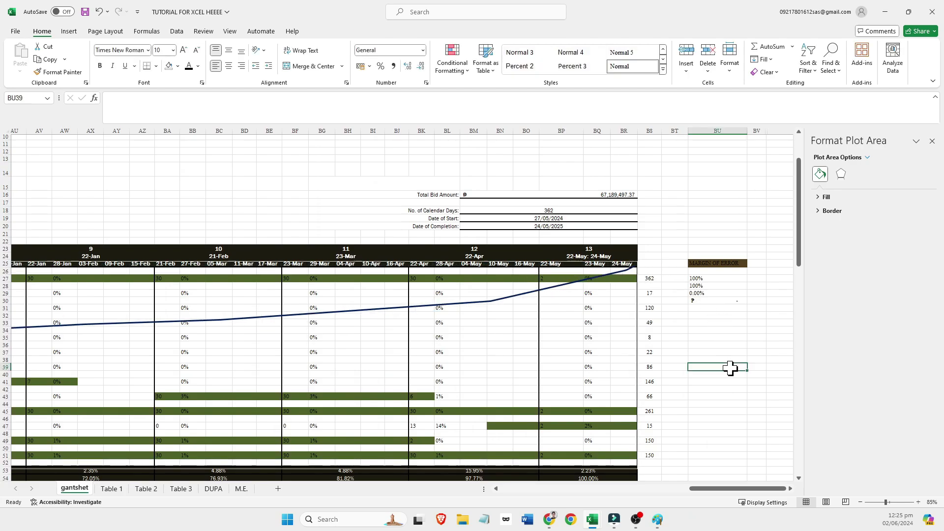
# Inspect the S-curve overlay along the whole Gantt timeline, from the first period to the last.
pyautogui.scroll(-3, 677, 396)
pyautogui.keyDown('ctrl'); pyautogui.scroll(-2, 676, 396); pyautogui.keyUp('ctrl')
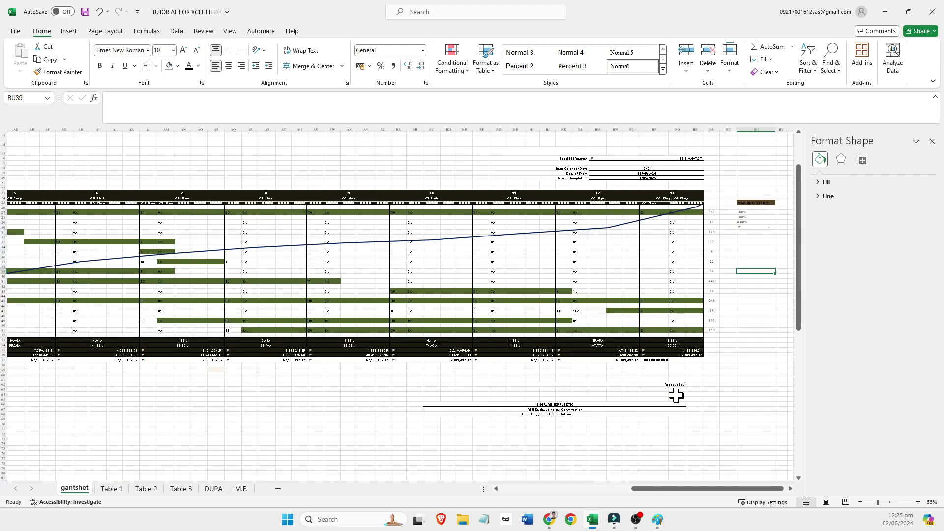
pyautogui.moveTo(678, 492); pyautogui.dragTo(589, 439)
pyautogui.click(220, 213)
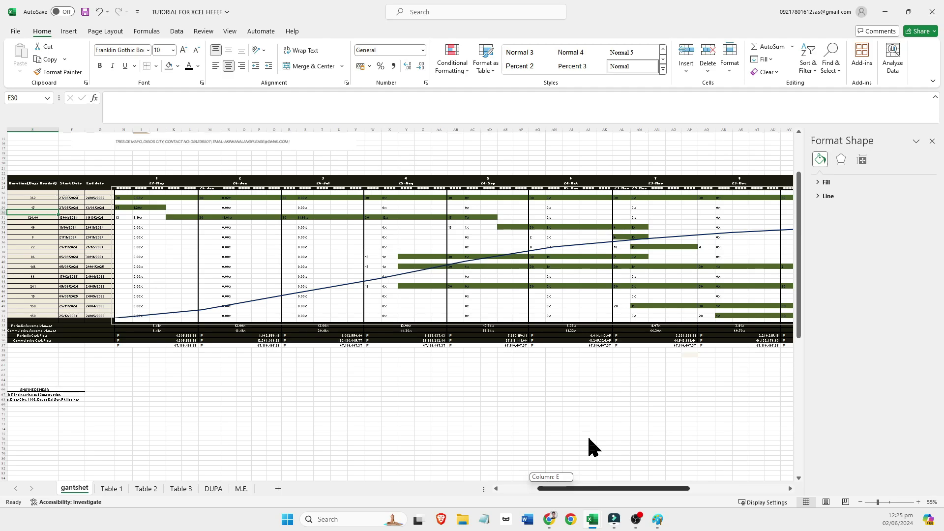
pyautogui.moveTo(589, 438); pyautogui.dragTo(581, 439)
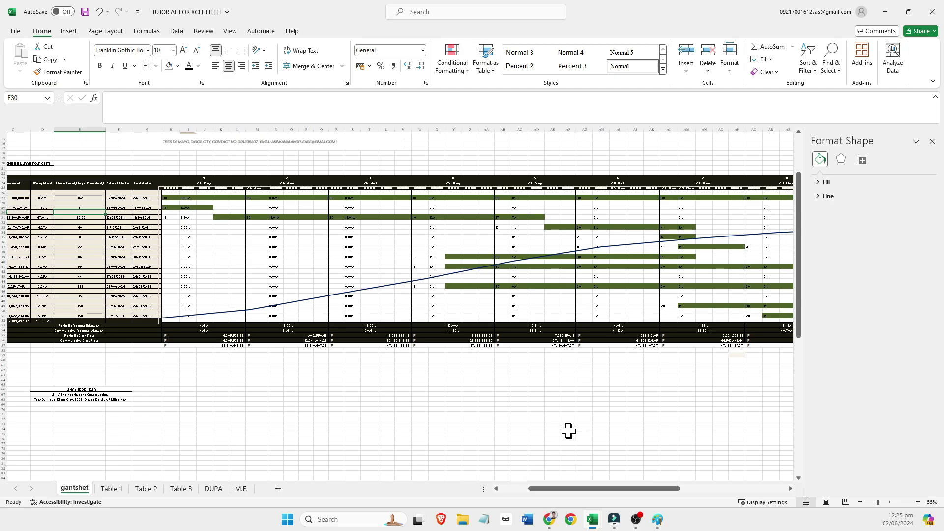
pyautogui.click(519, 415)
pyautogui.scroll(-2, 541, 398)
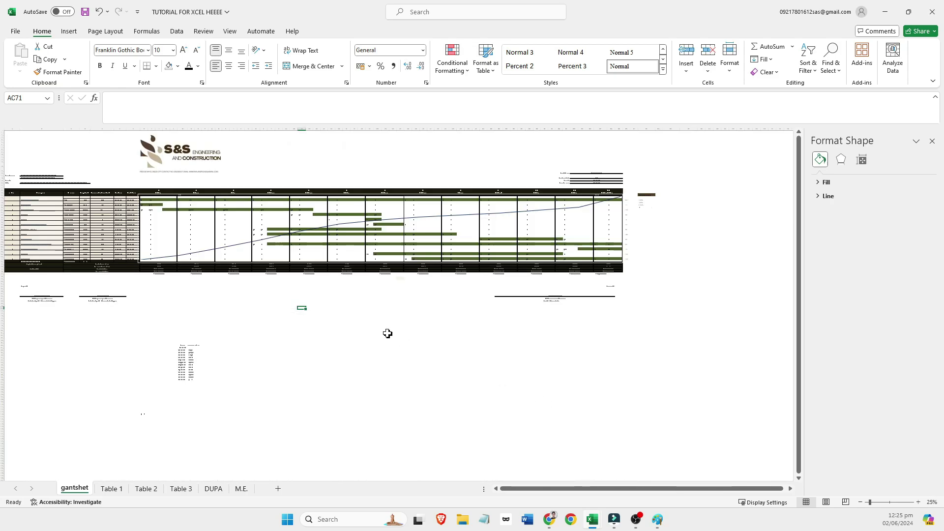
pyautogui.click(477, 327)
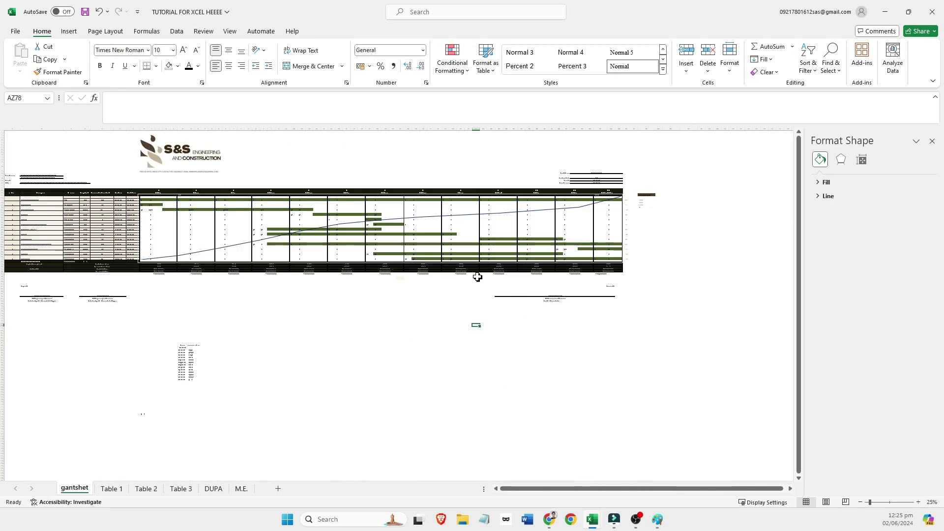
pyautogui.scroll(3, 207, 226)
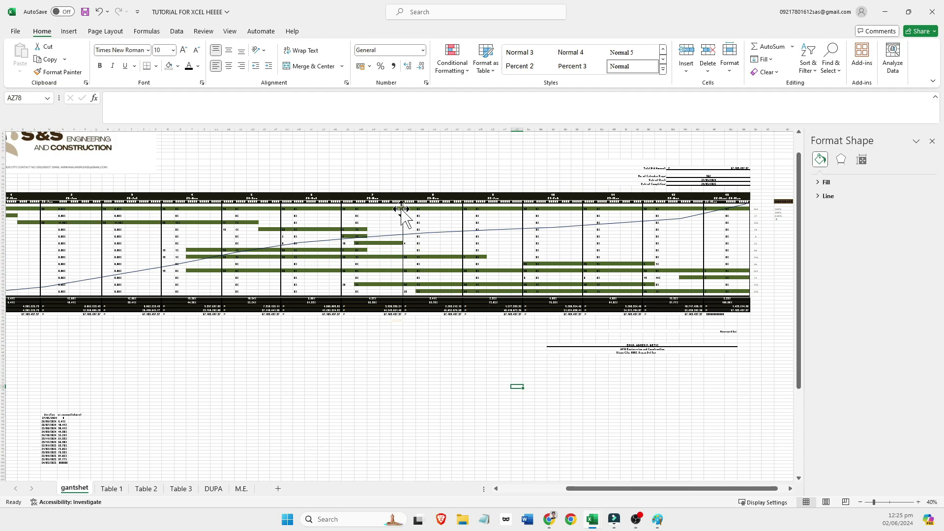
pyautogui.scroll(3, 401, 209)
pyautogui.scroll(3, 401, 210)
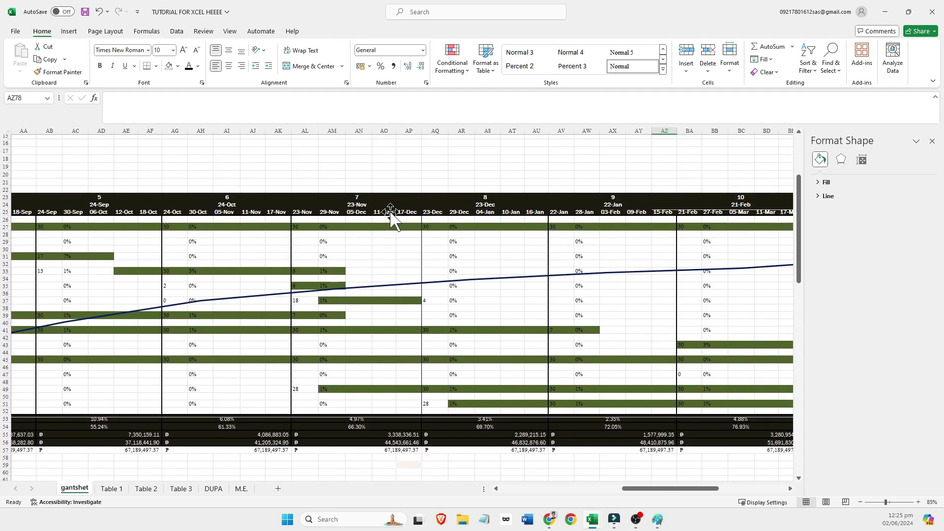
pyautogui.click(311, 217)
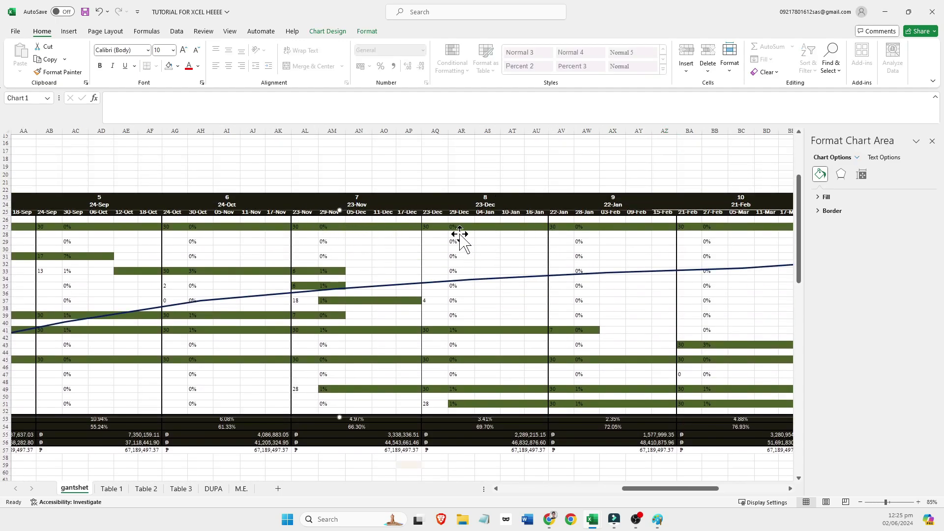
# Close the TUTORIAL FOR XCEL HEEEE workbook without saving its changes.
pyautogui.click(936, 12)
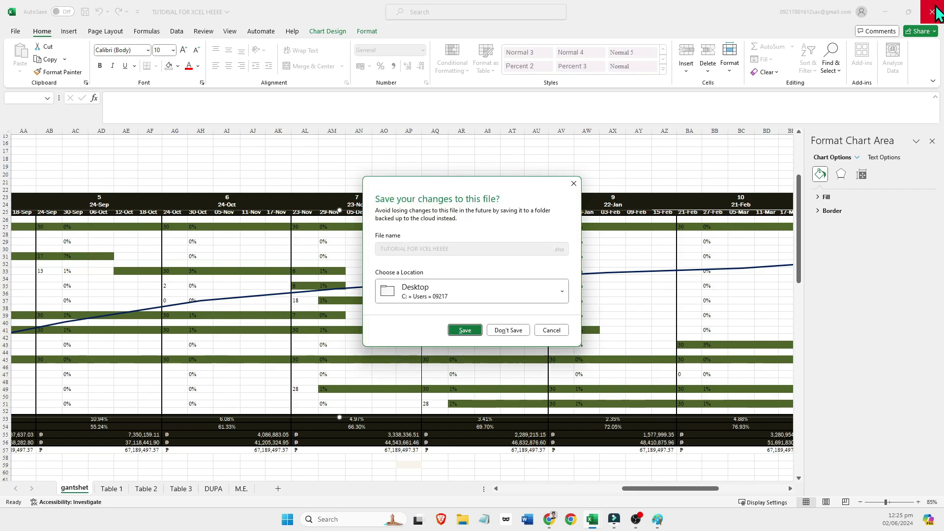
pyautogui.click(503, 332)
# Examine the finished Gantt chart in the other open workbook, including its S-curve, logo header and signature block.
pyautogui.scroll(4, 503, 332)
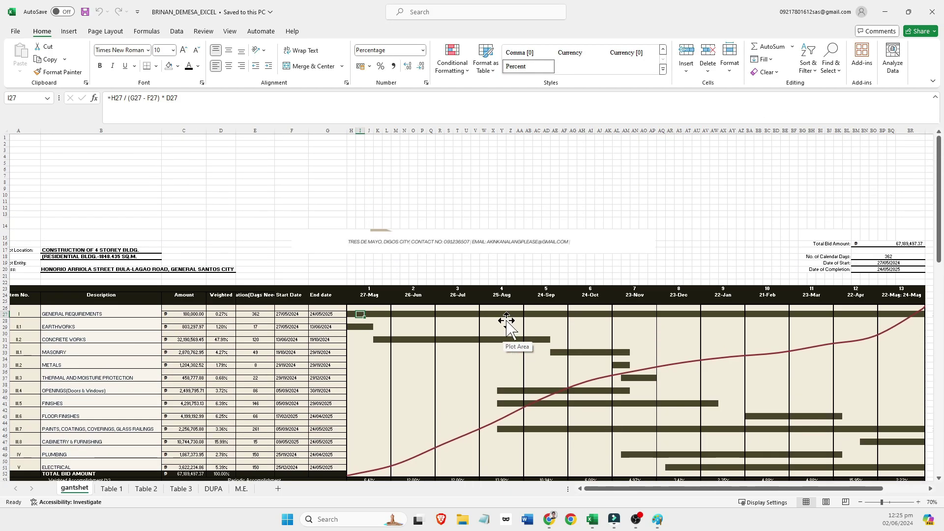
pyautogui.click(503, 270)
pyautogui.scroll(-6, 485, 278)
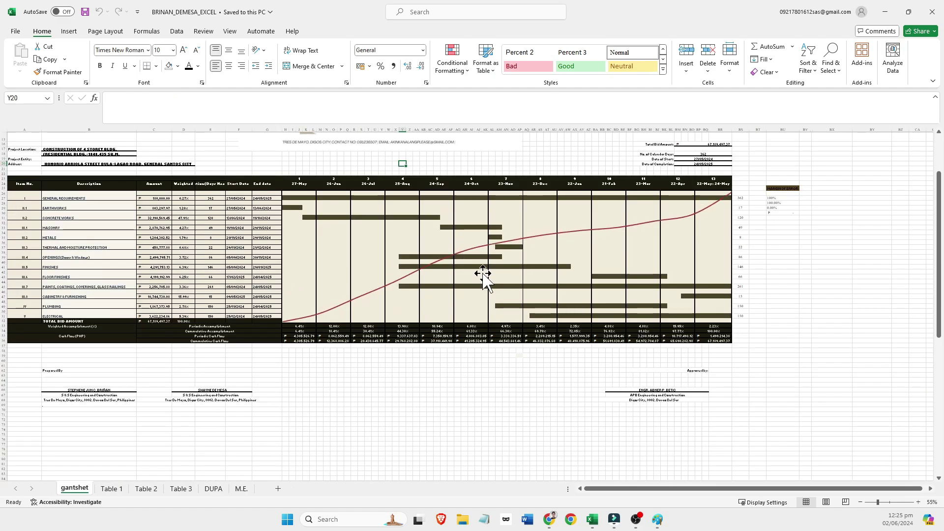
pyautogui.hscroll(2, 483, 282)
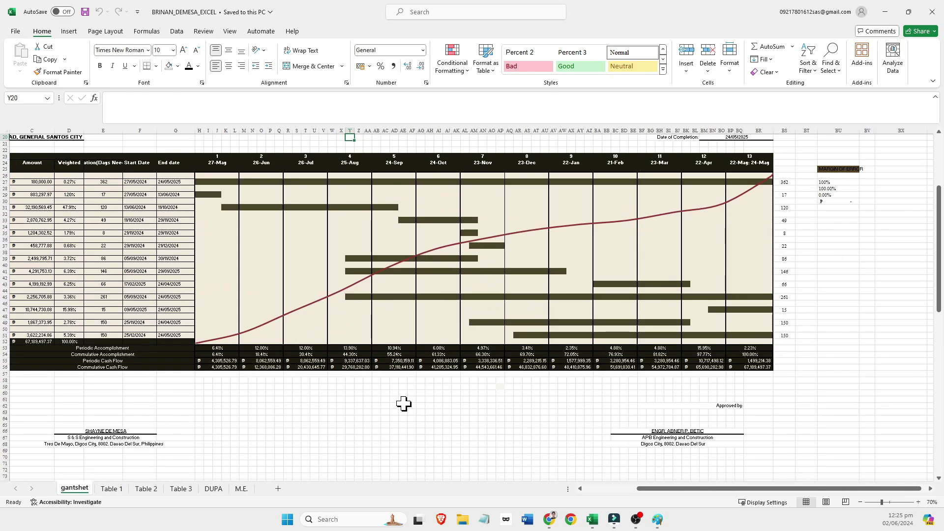
pyautogui.moveTo(671, 489)
pyautogui.mouseDown()
pyautogui.moveTo(619, 489)
pyautogui.moveTo(689, 489)
pyautogui.mouseUp()
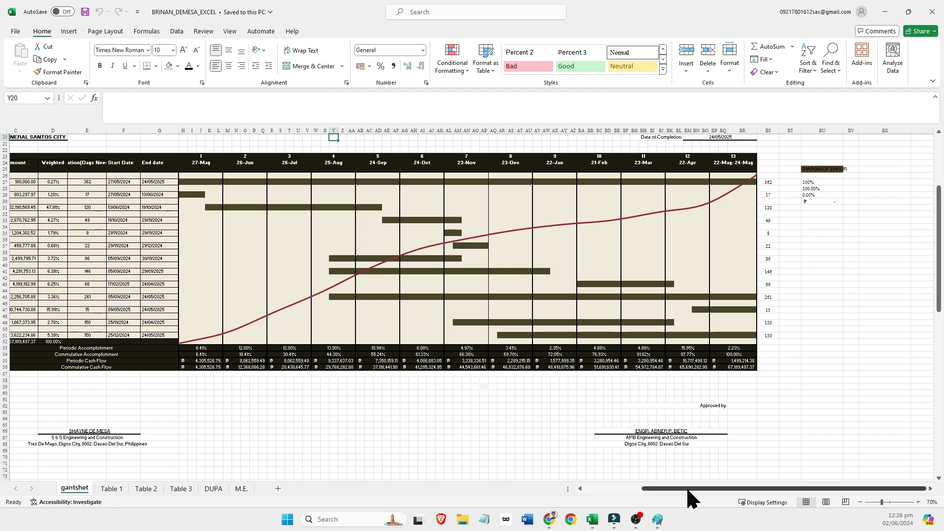
pyautogui.moveTo(689, 490); pyautogui.dragTo(610, 490)
pyautogui.scroll(-1, 486, 332)
pyautogui.scroll(5, 462, 308)
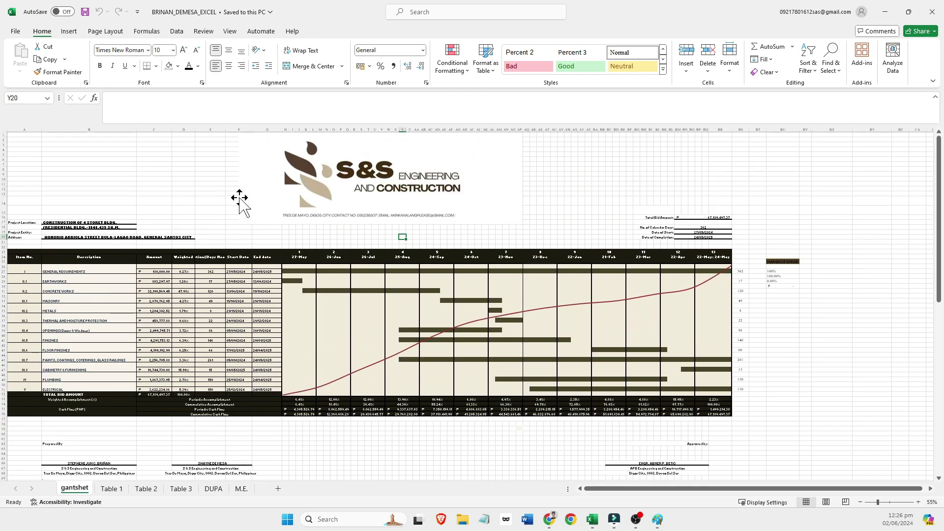
# Select the sheet from cell A1 through the signature block and set the printout to Print Selection.
pyautogui.click(20, 134)
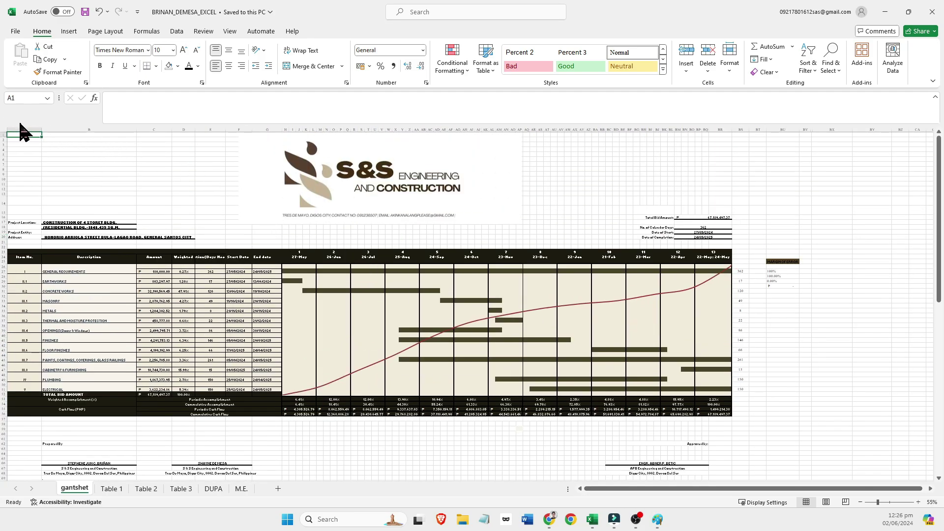
pyautogui.moveTo(25, 135); pyautogui.dragTo(665, 453)
pyautogui.hotkey('ctrl', 'p')
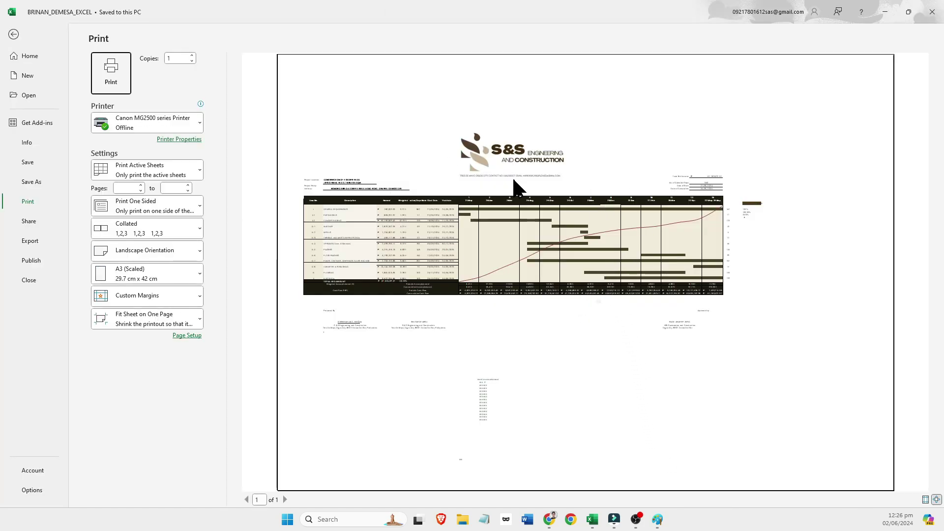
pyautogui.click(167, 175)
pyautogui.click(147, 241)
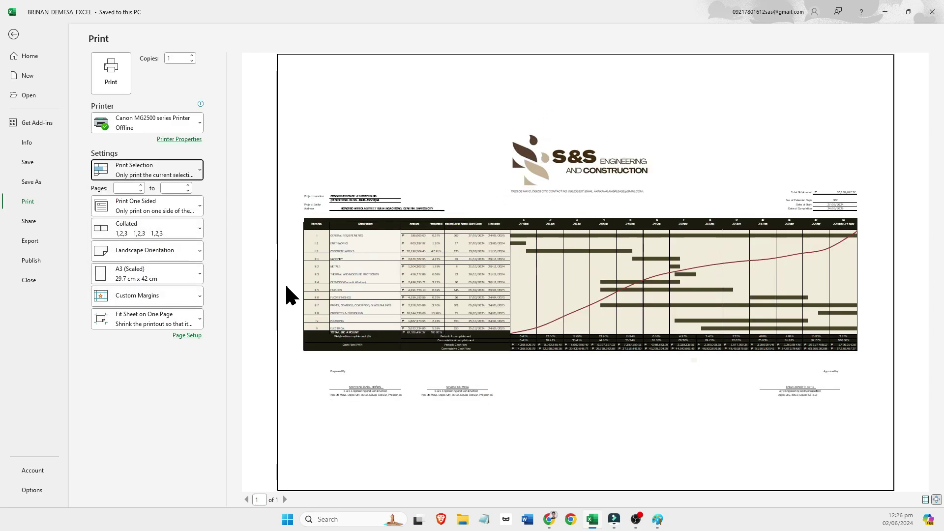
# Apply the last custom margins setting to the printout and set its top margin to 5 cm.
pyautogui.click(164, 294)
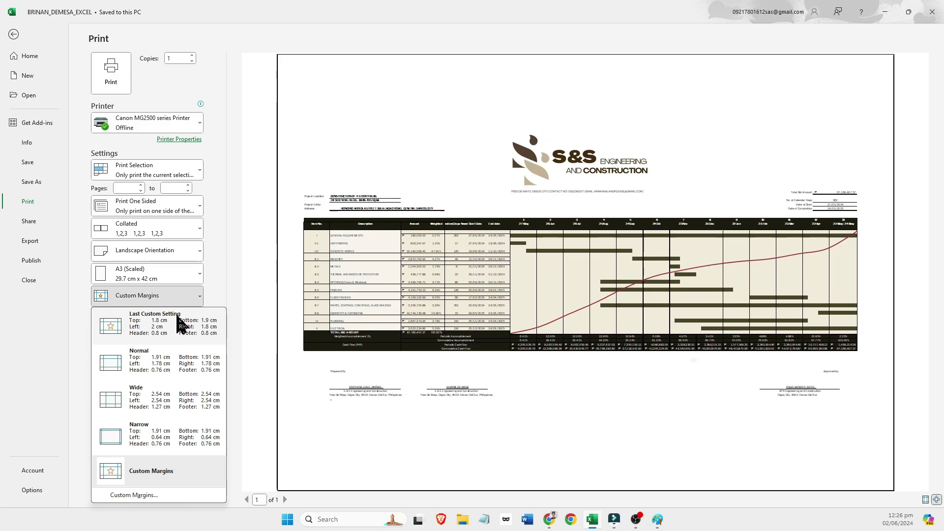
pyautogui.click(177, 325)
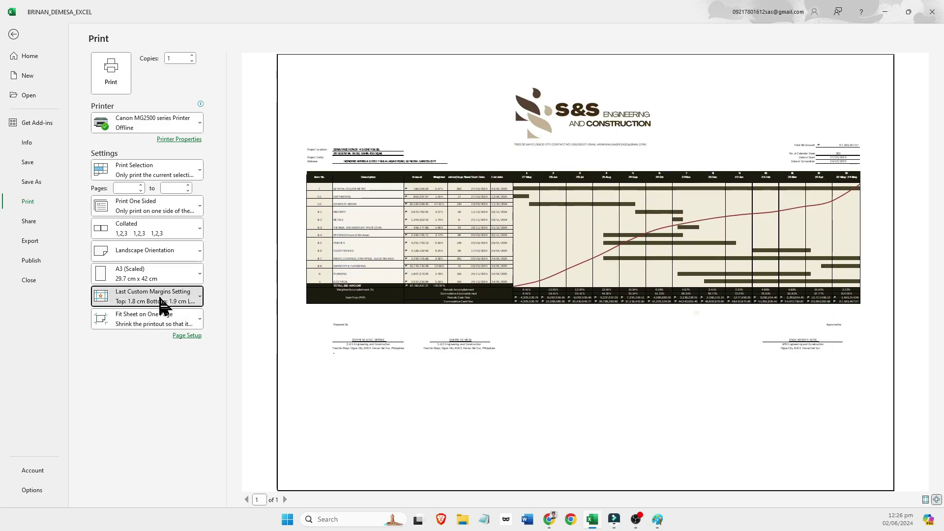
pyautogui.click(162, 305)
pyautogui.click(128, 460)
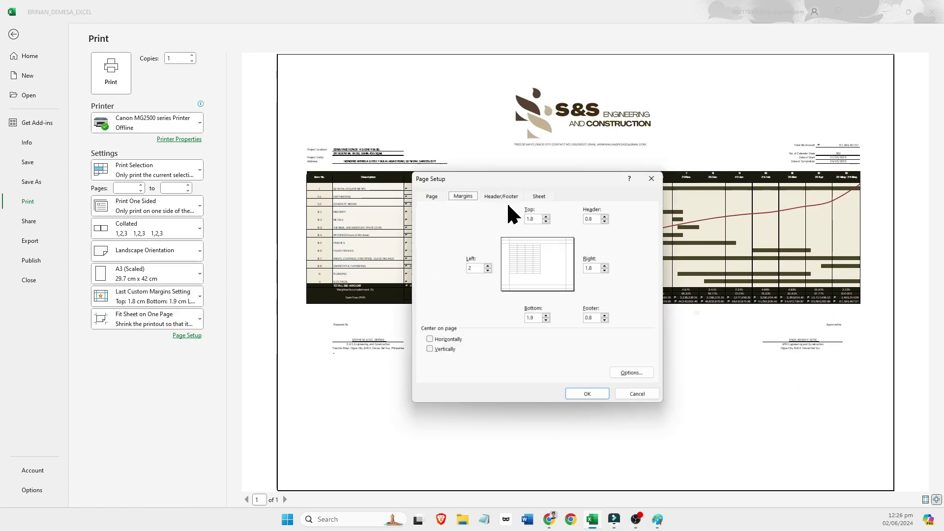
pyautogui.click(538, 220)
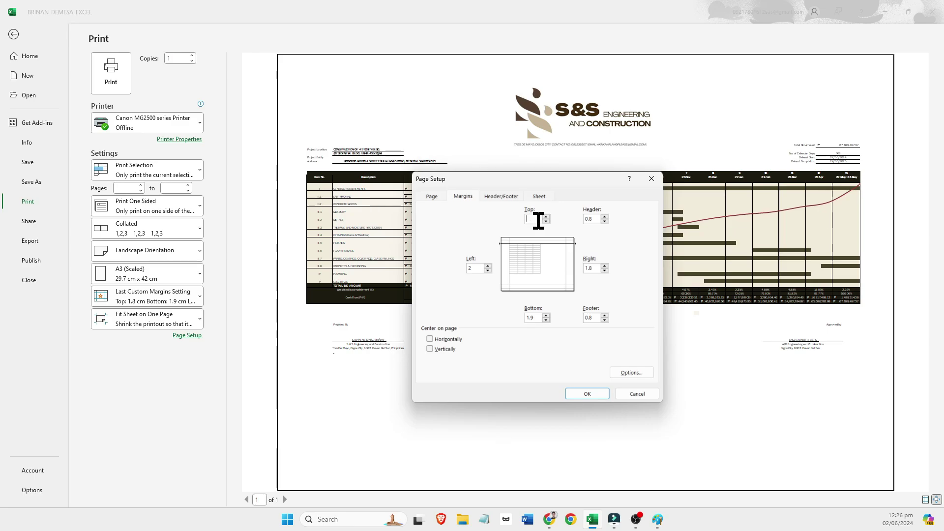
pyautogui.write('5')
pyautogui.press('Return')
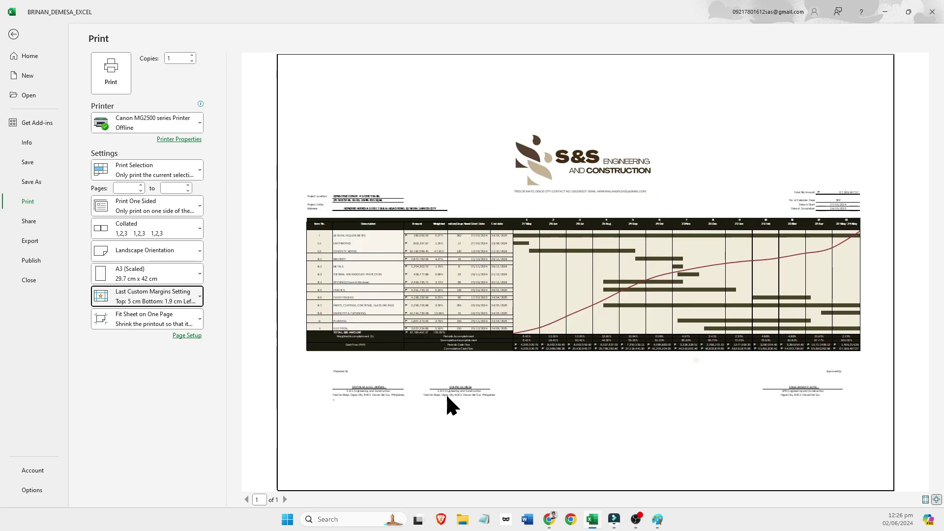
# Review the print scaling options and look through the available paper sizes for A3 (Scaled).
pyautogui.click(168, 325)
pyautogui.click(168, 325)
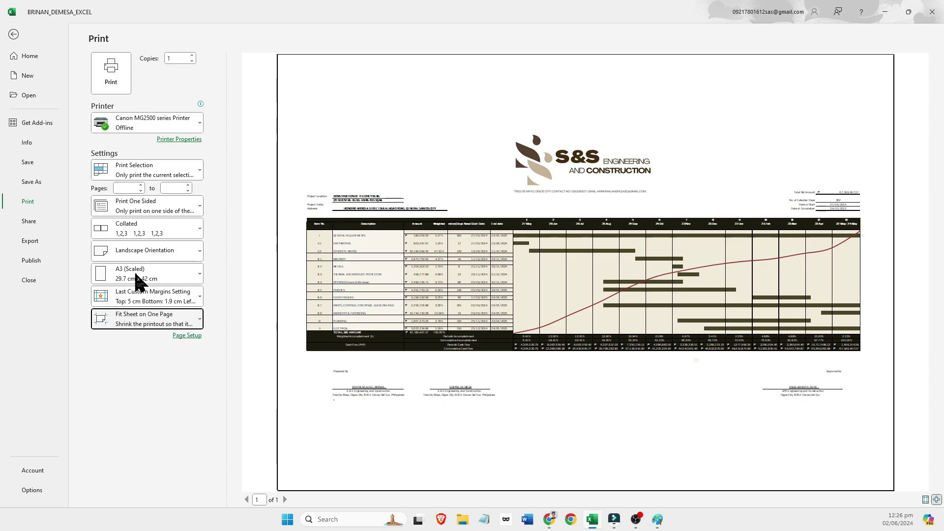
pyautogui.click(148, 274)
pyautogui.scroll(1, 182, 176)
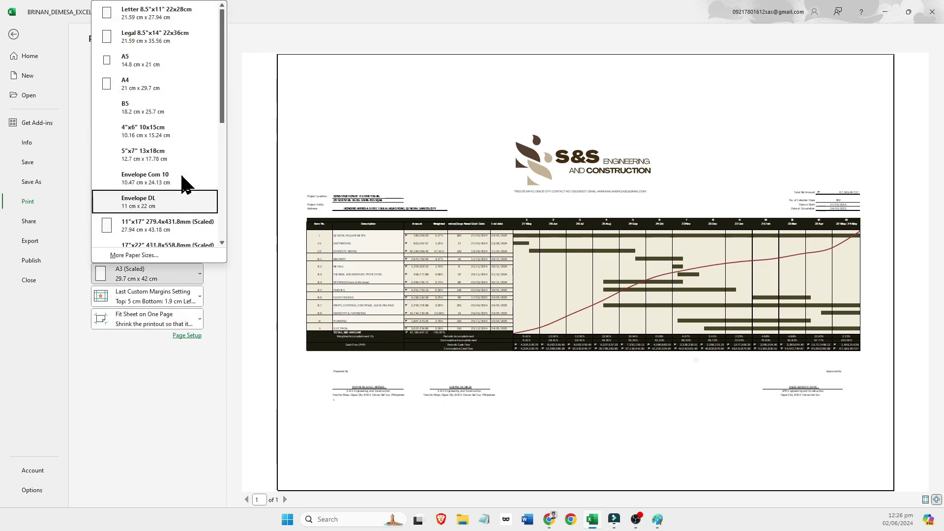
pyautogui.scroll(-1, 182, 176)
pyautogui.scroll(1, 182, 176)
pyautogui.scroll(-3, 185, 184)
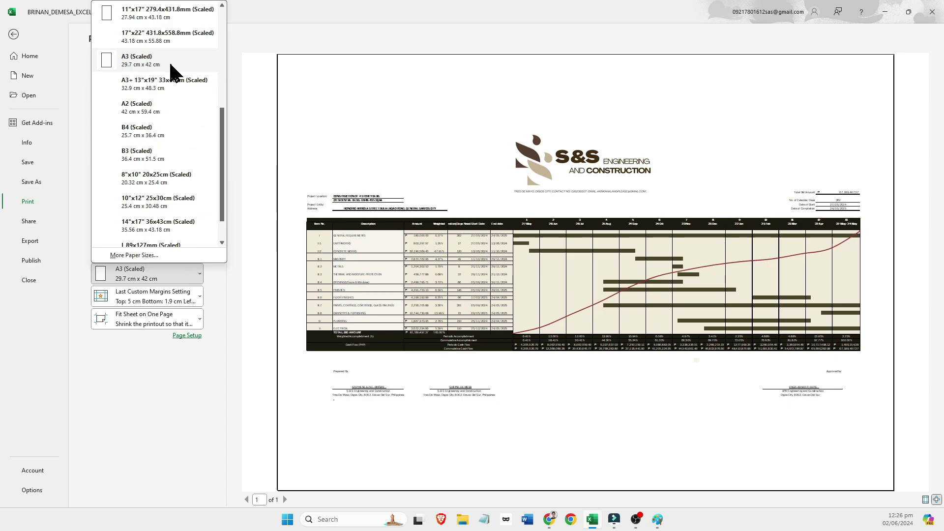
pyautogui.click(250, 112)
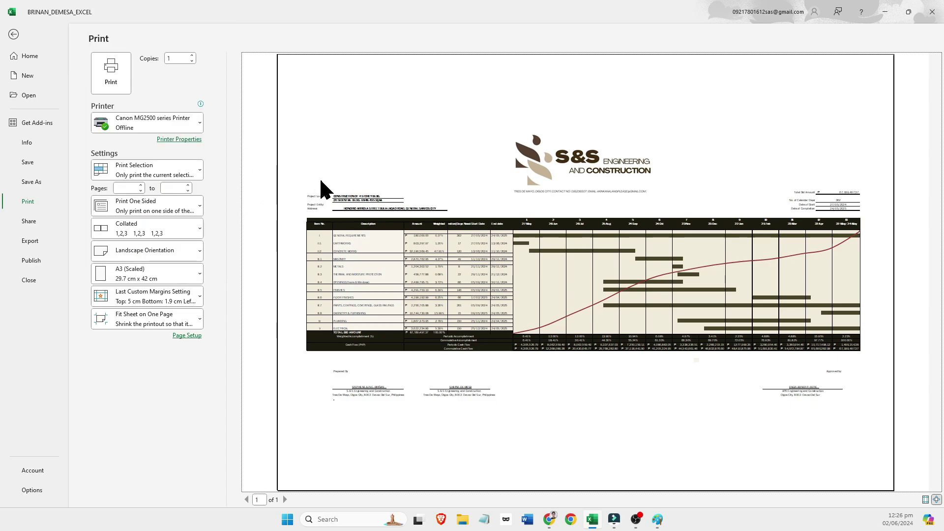
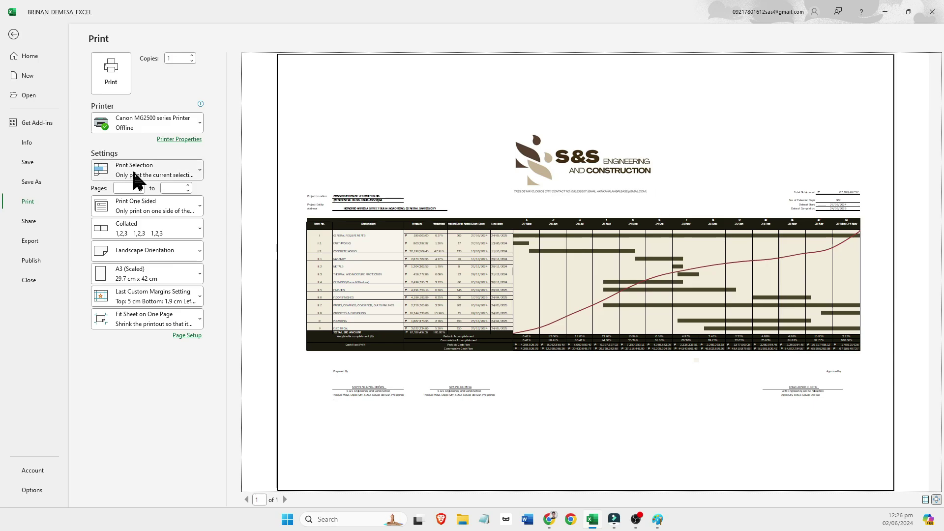
# Start saving a copy of the workbook to This PC in PDF format with the file name TUTORIAL EXCEL PDF.
pyautogui.click(43, 182)
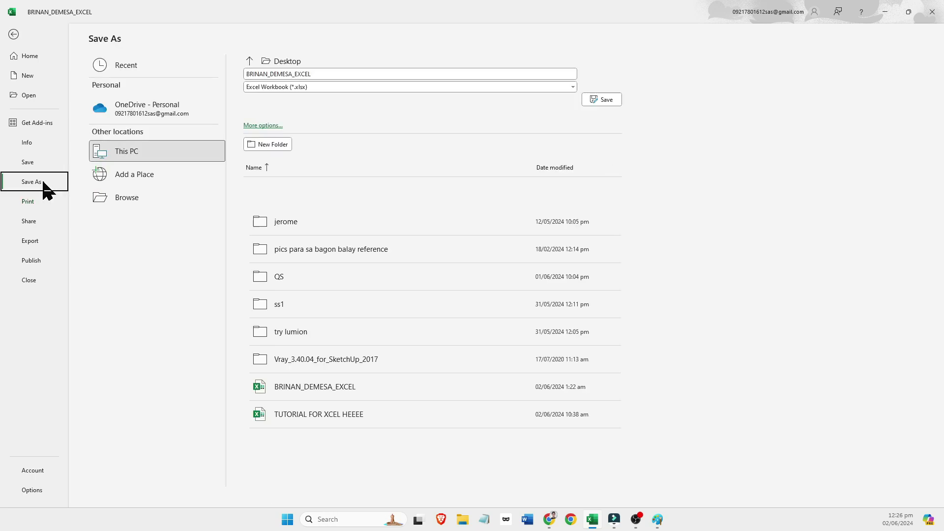
pyautogui.click(366, 87)
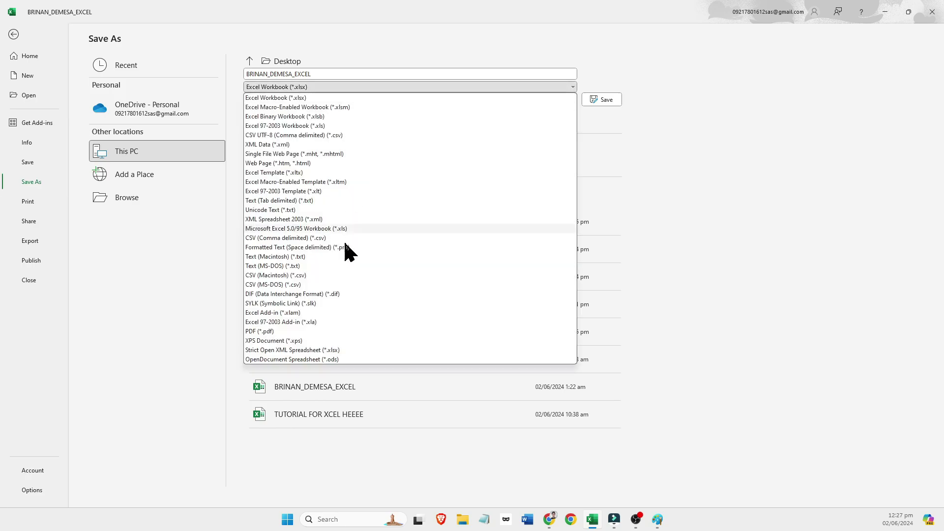
pyautogui.click(261, 331)
pyautogui.click(142, 148)
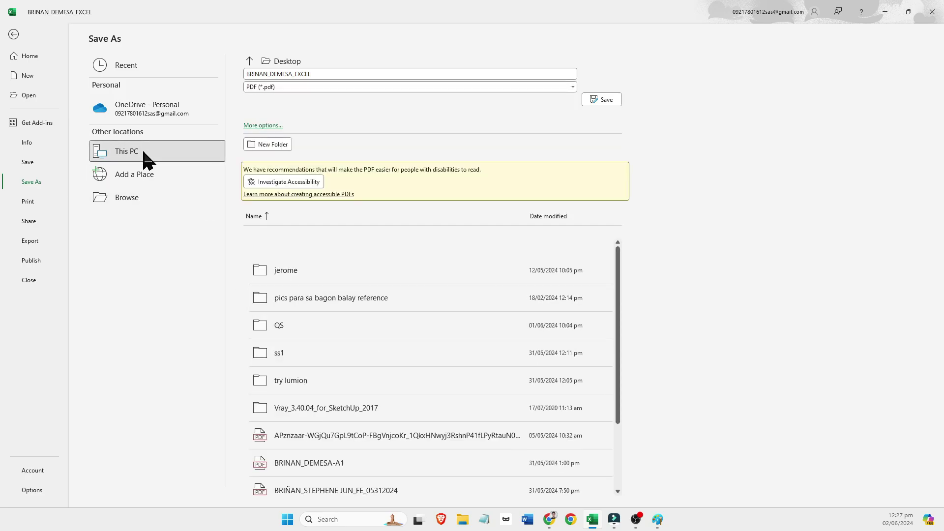
pyautogui.press('BackSpace')
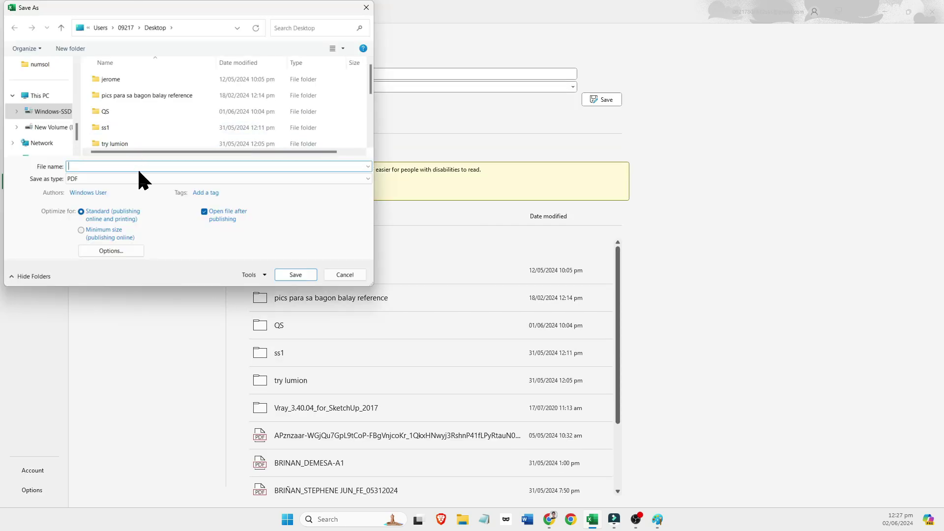
pyautogui.press('BackSpace')
pyautogui.press('BackSpace')
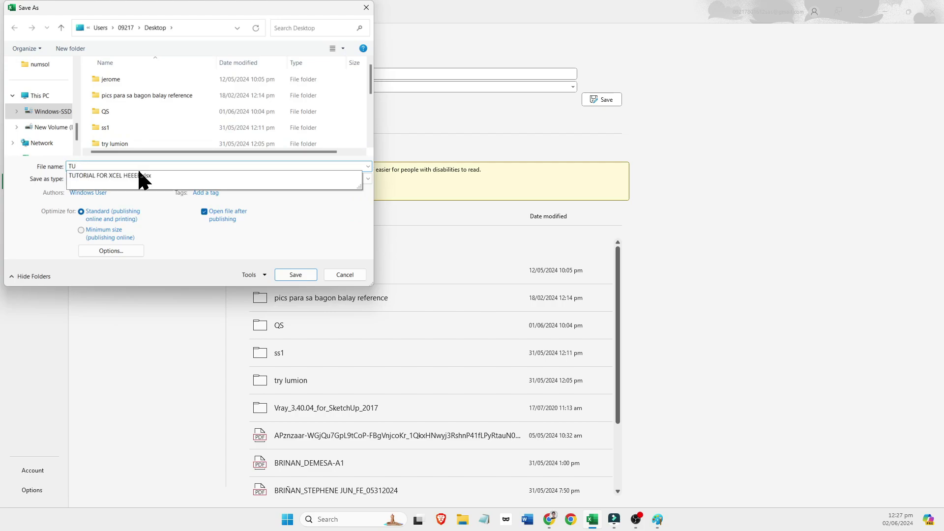
pyautogui.write('TORIAL EXCEL PDF')
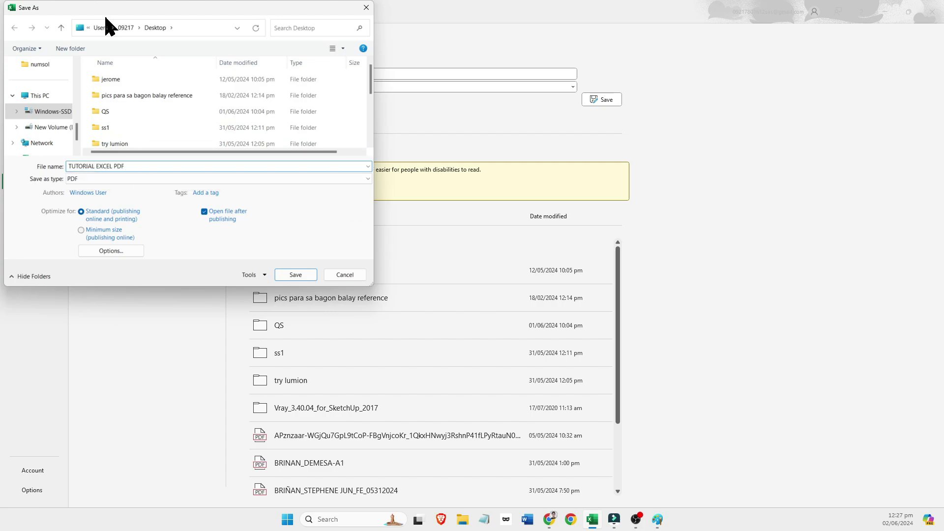
# Choose the Desktop folder as the save location for the PDF.
pyautogui.scroll(-3, 147, 94)
pyautogui.scroll(3, 147, 95)
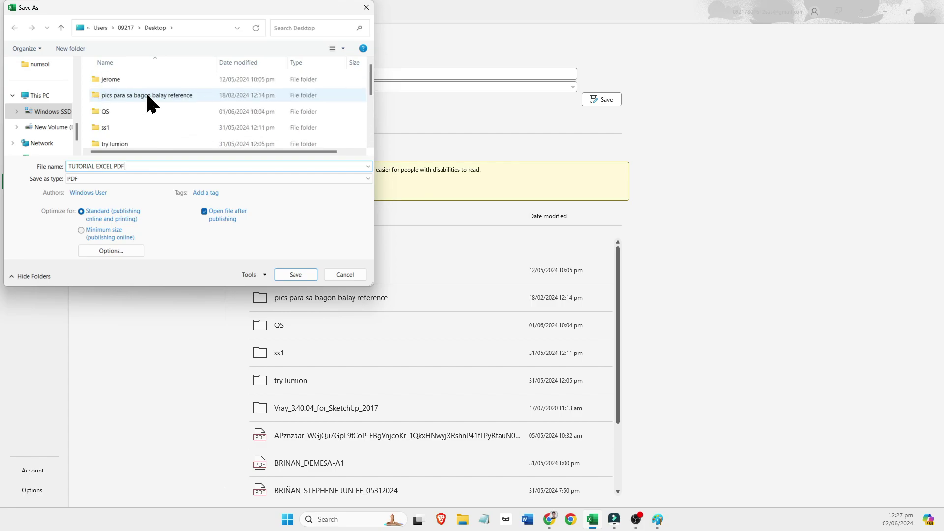
pyautogui.scroll(-1, 134, 122)
pyautogui.scroll(5, 48, 96)
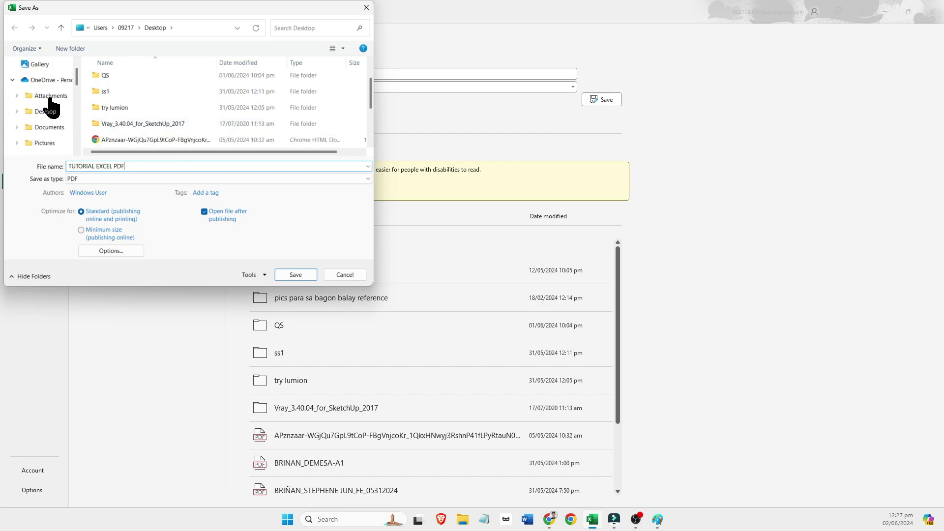
pyautogui.scroll(-4, 49, 99)
pyautogui.click(44, 97)
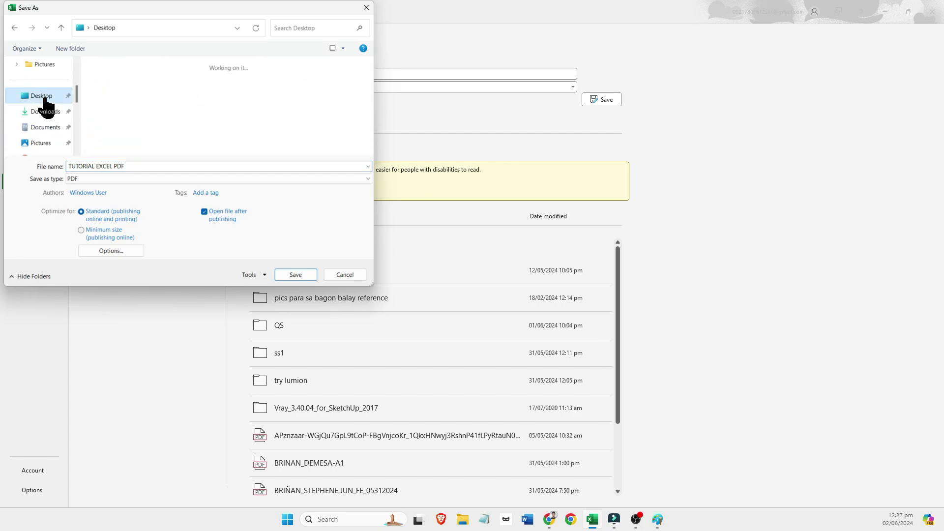
pyautogui.click(154, 165)
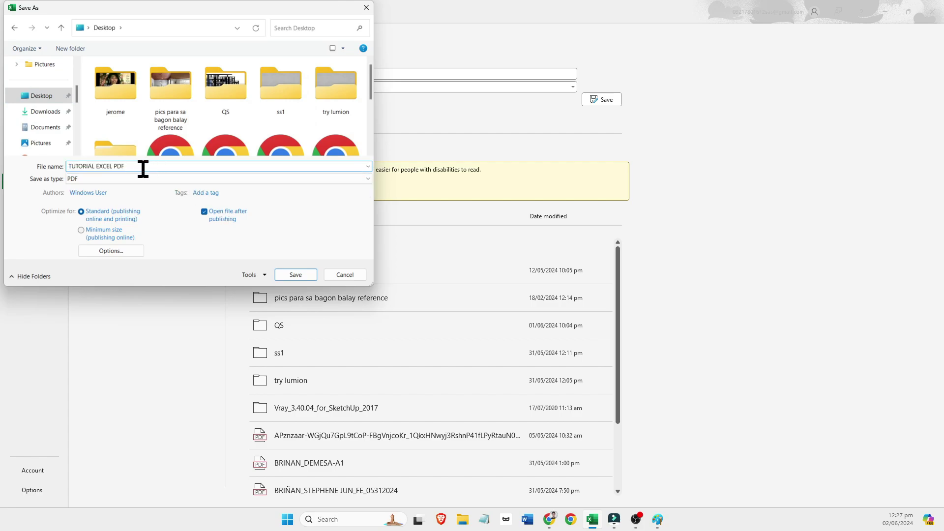
# Accept the PDF options with all pages and Active sheet(s), save the file, and check the exported Gantt chart page.
pyautogui.click(111, 252)
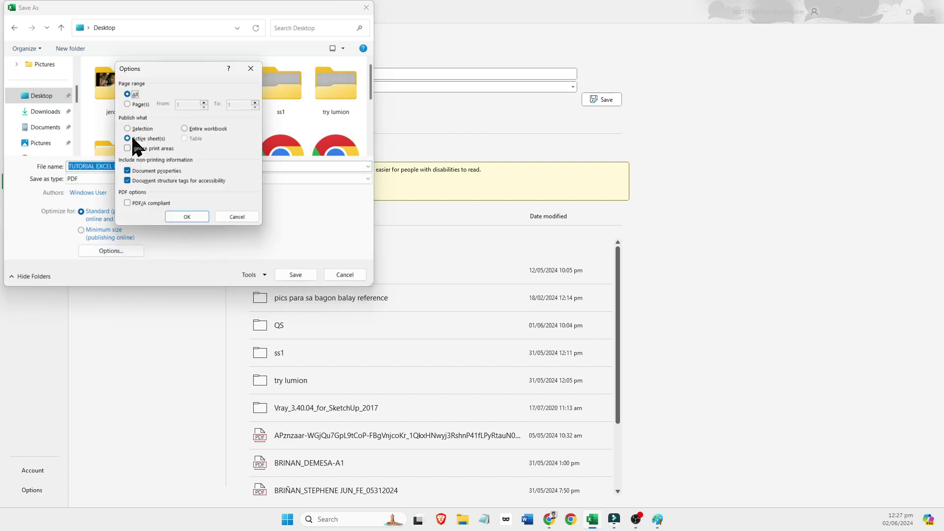
pyautogui.moveTo(162, 71); pyautogui.dragTo(268, 128)
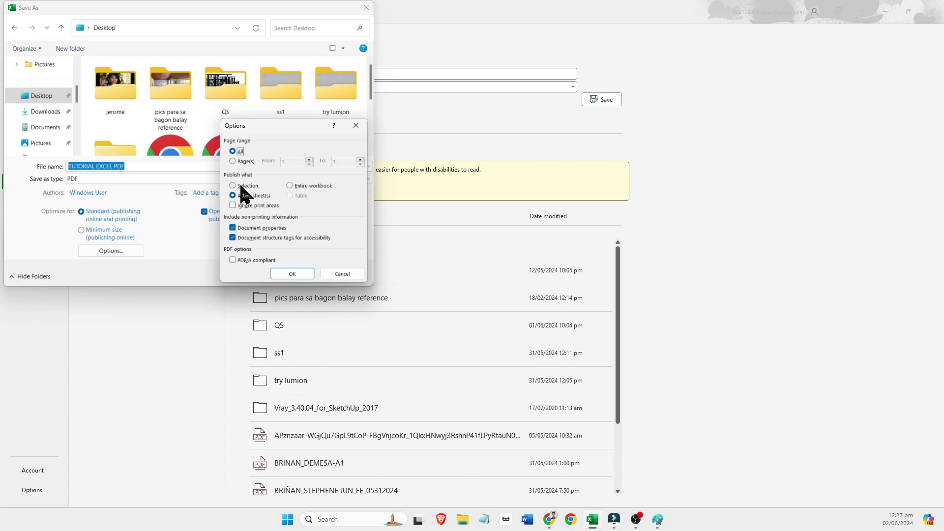
pyautogui.click(293, 273)
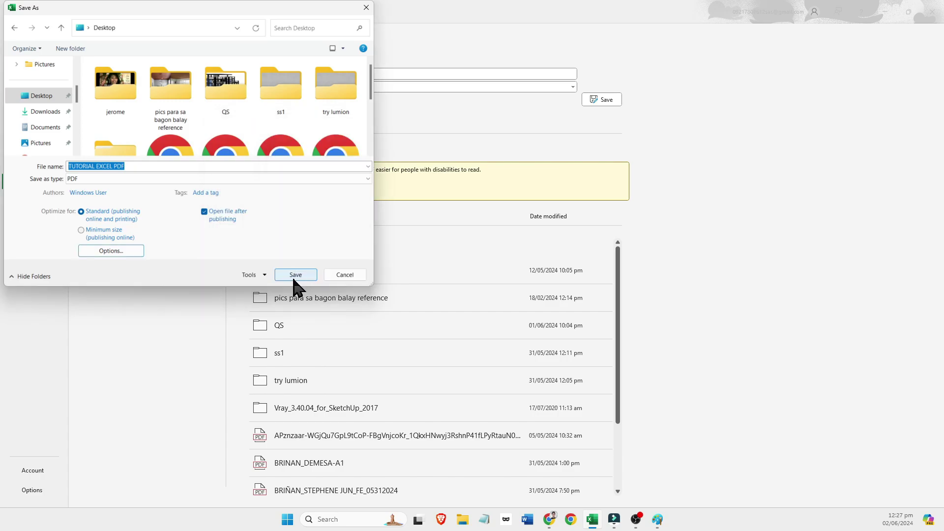
pyautogui.click(294, 275)
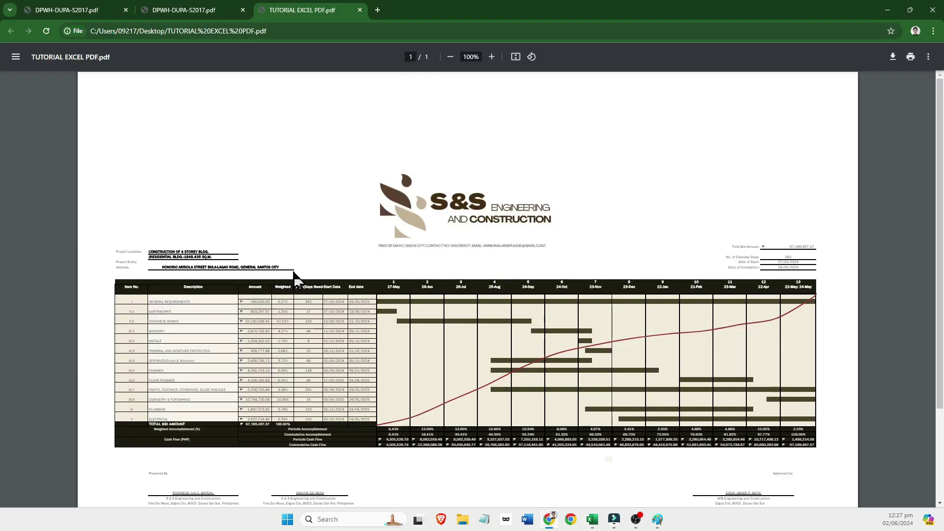
pyautogui.scroll(-1, 554, 246)
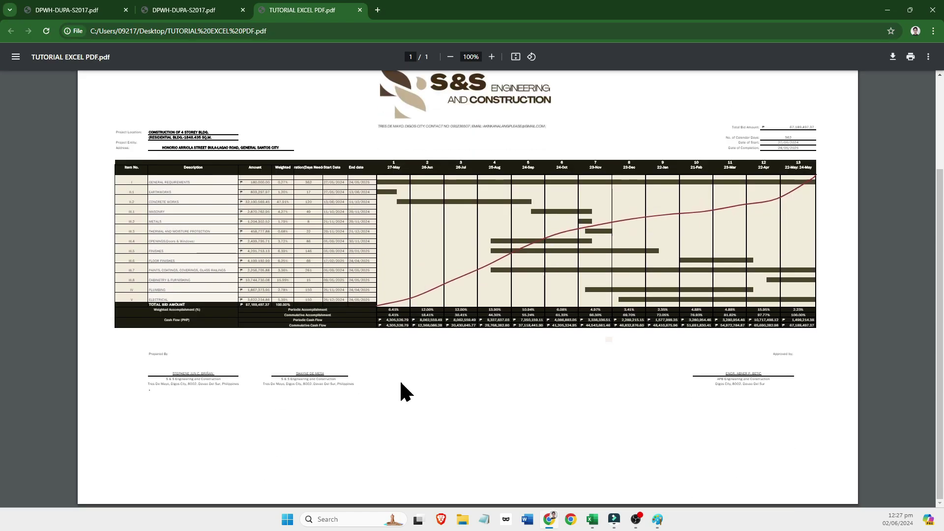
pyautogui.scroll(3, 401, 390)
# Switch back to Excel and look through the cost estimate sheets Table 1, Table 2 and Table 3.
pyautogui.click(595, 518)
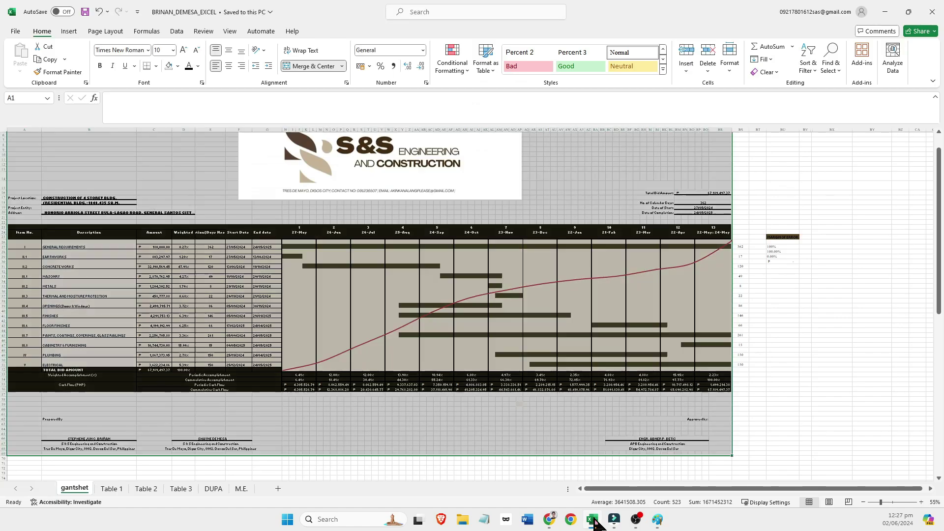
pyautogui.click(113, 488)
pyautogui.click(144, 489)
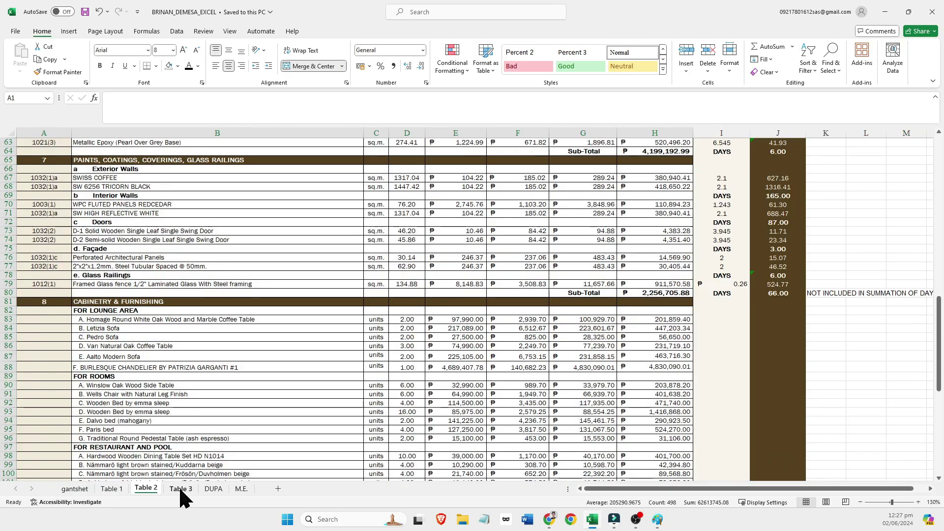
pyautogui.click(179, 489)
pyautogui.click(146, 489)
pyautogui.click(115, 489)
pyautogui.click(147, 490)
pyautogui.click(181, 489)
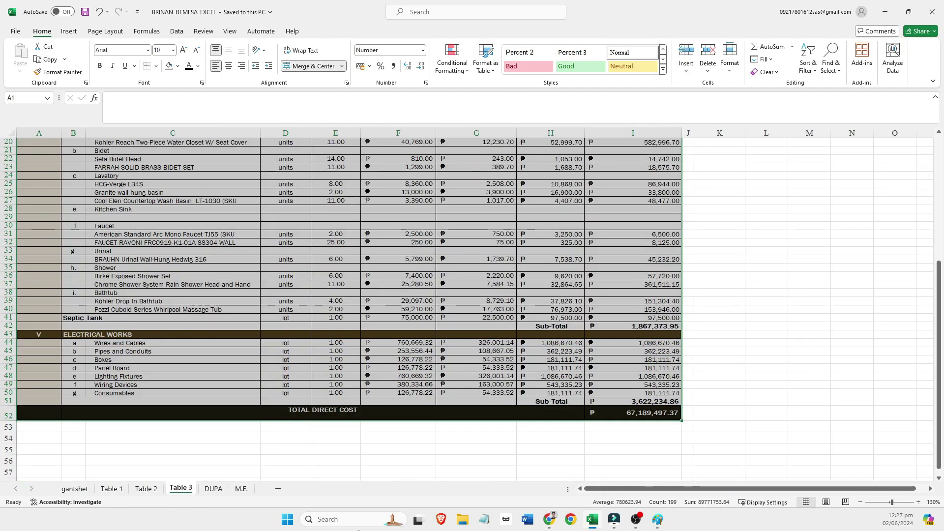
# Return to Chrome and close the tab showing the exported TUTORIAL EXCEL PDF.pdf.
pyautogui.click(599, 522)
pyautogui.click(362, 10)
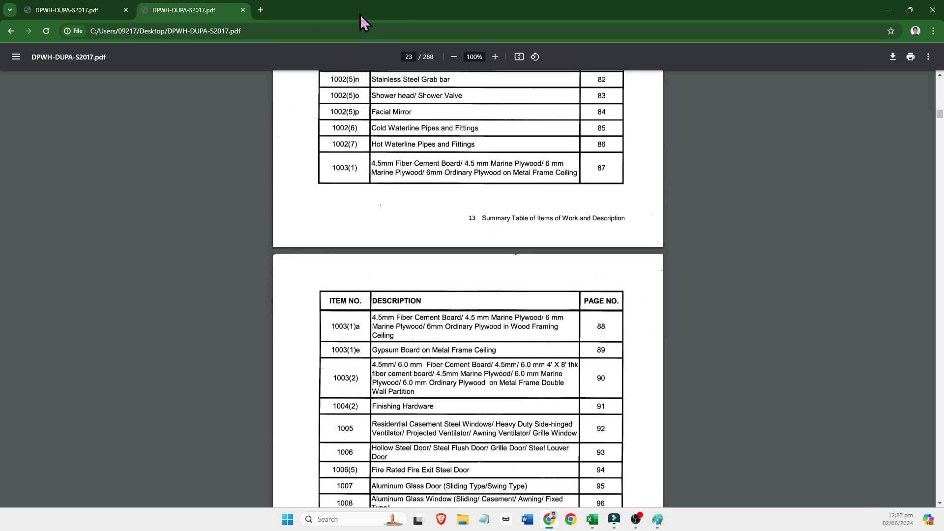